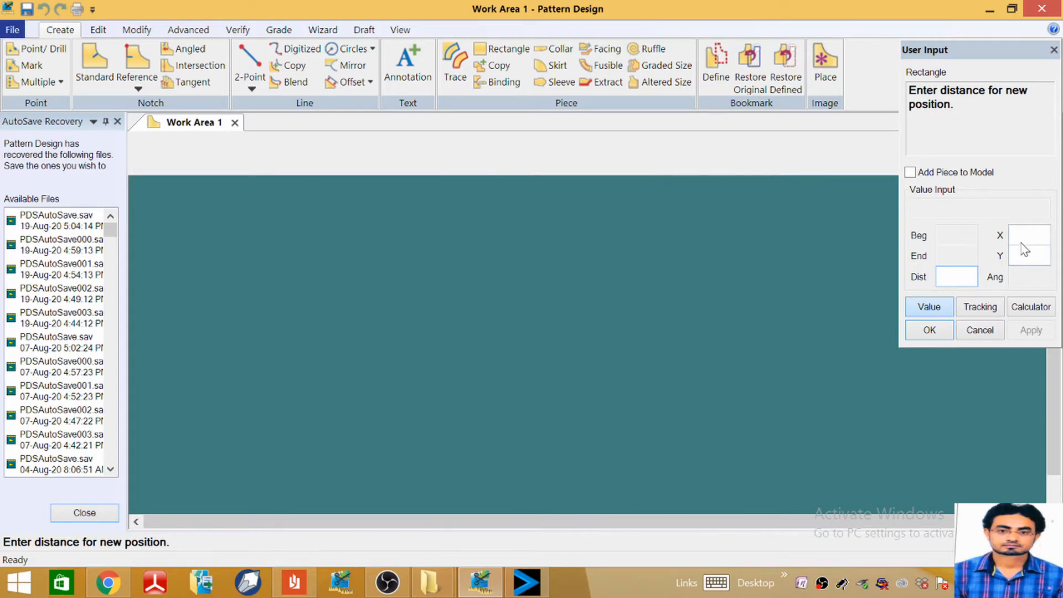
# Step: Check the shirt measurement chart and set the rectangle's X distance to the expression 56/2
pyautogui.press('Tab')
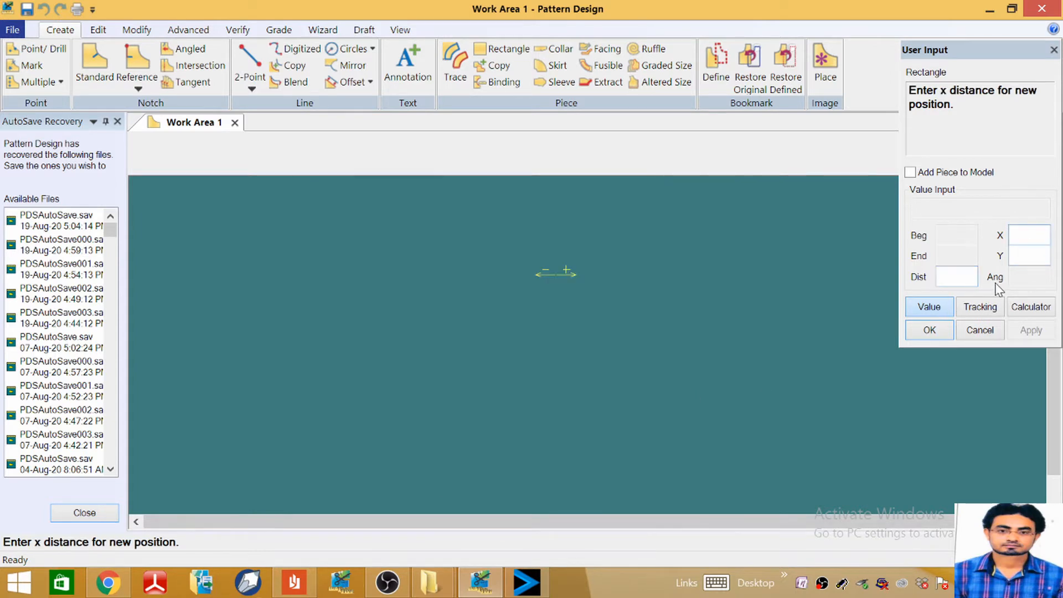
pyautogui.click(294, 585)
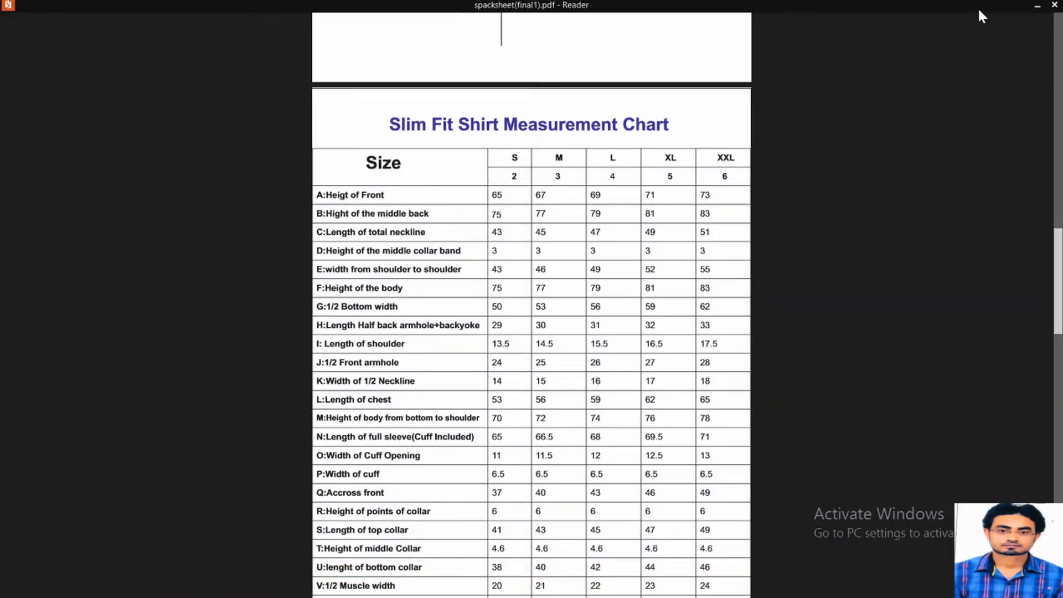
pyautogui.click(1041, 10)
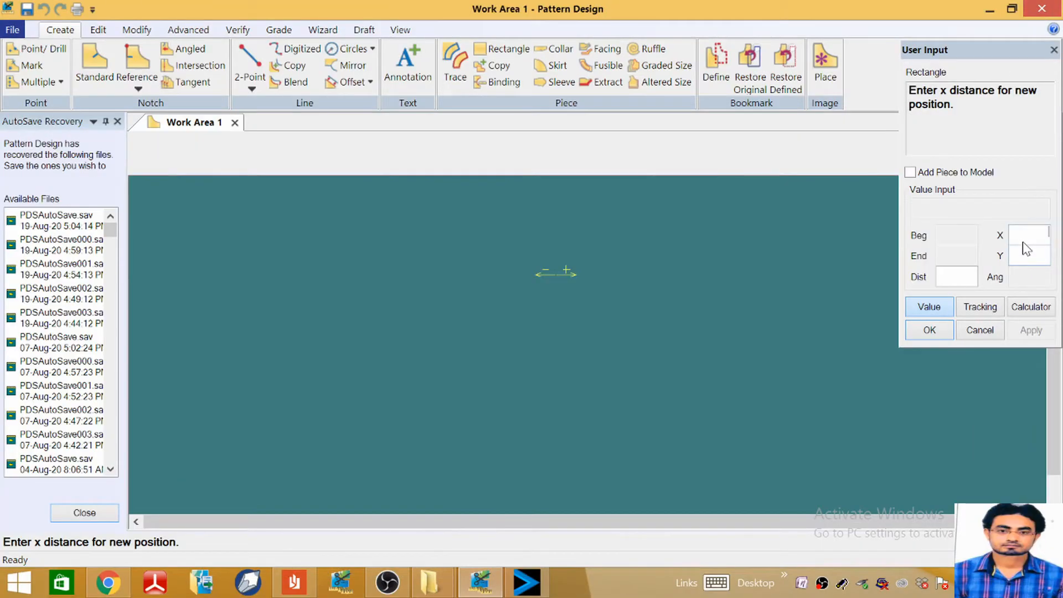
pyautogui.click(1032, 307)
pyautogui.click(221, 299)
pyautogui.click(250, 299)
pyautogui.click(280, 275)
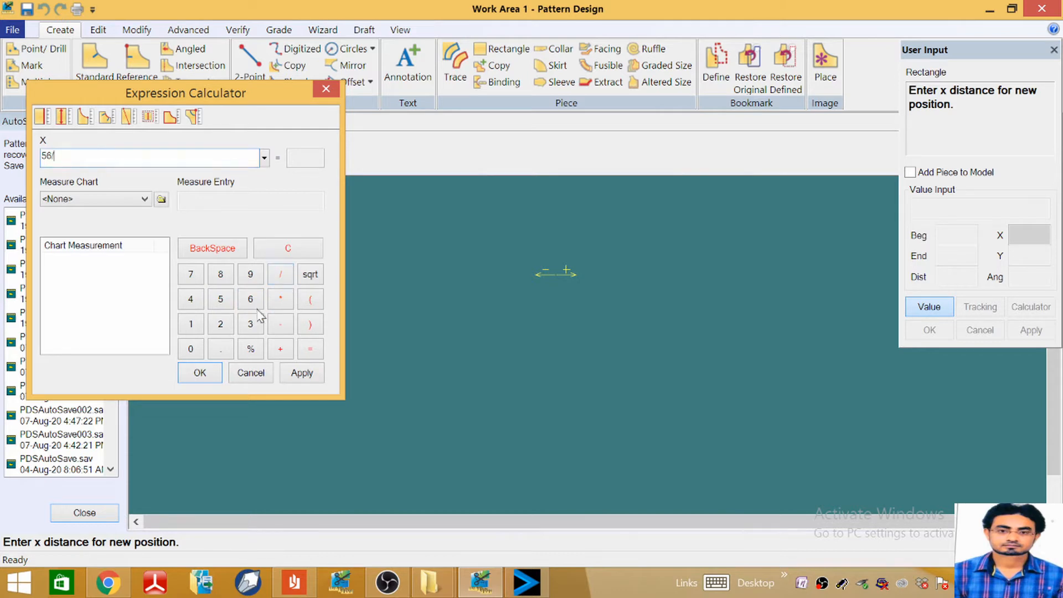
pyautogui.click(221, 324)
pyautogui.click(199, 373)
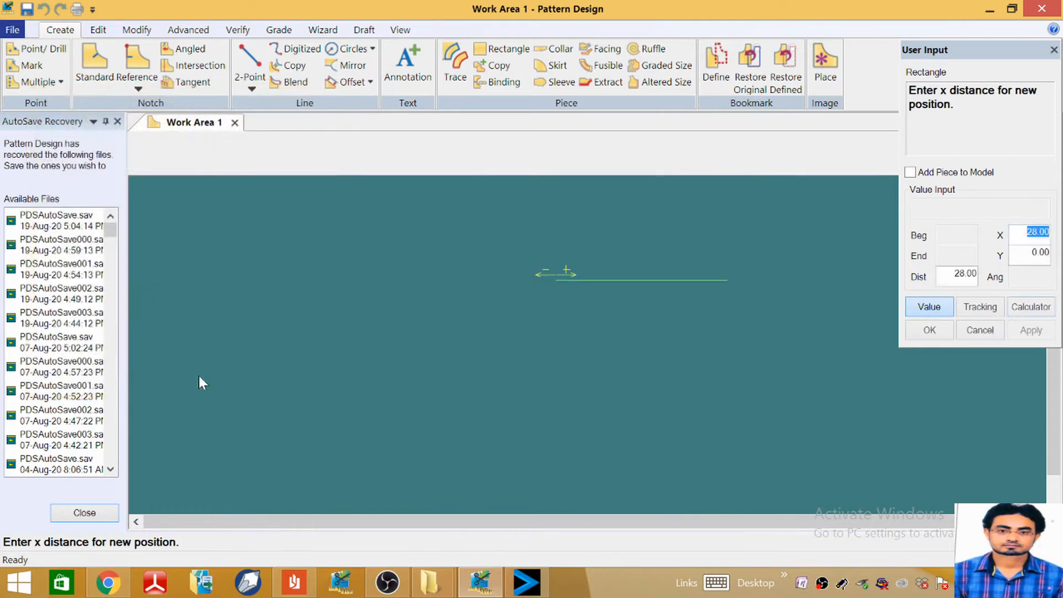
# Step: Create the rectangle piece with a Y distance of 77 and place it in the middle of the work area
pyautogui.press('Tab')
pyautogui.write('77')
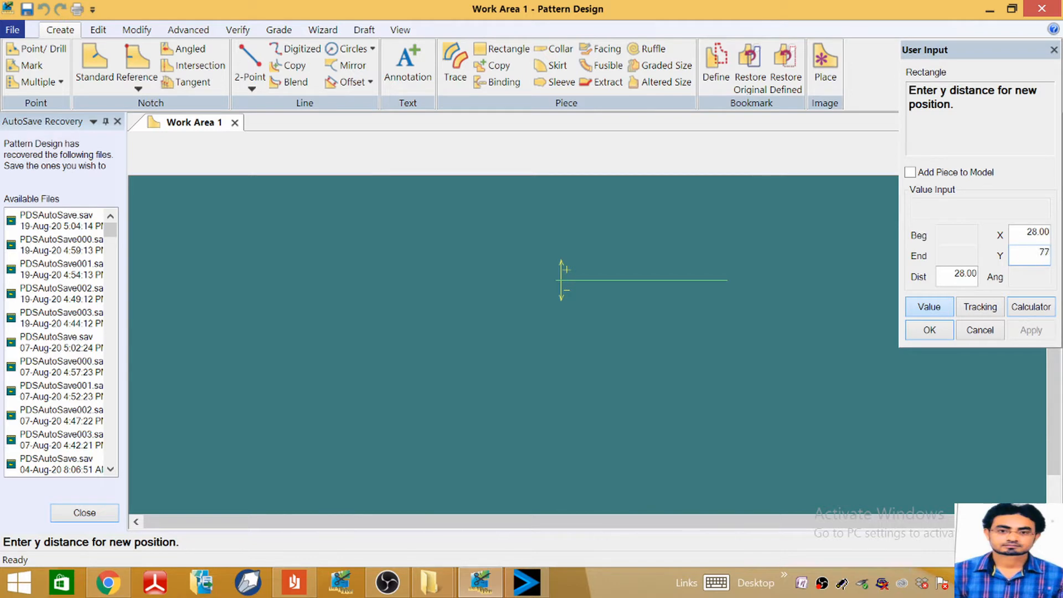
pyautogui.click(928, 329)
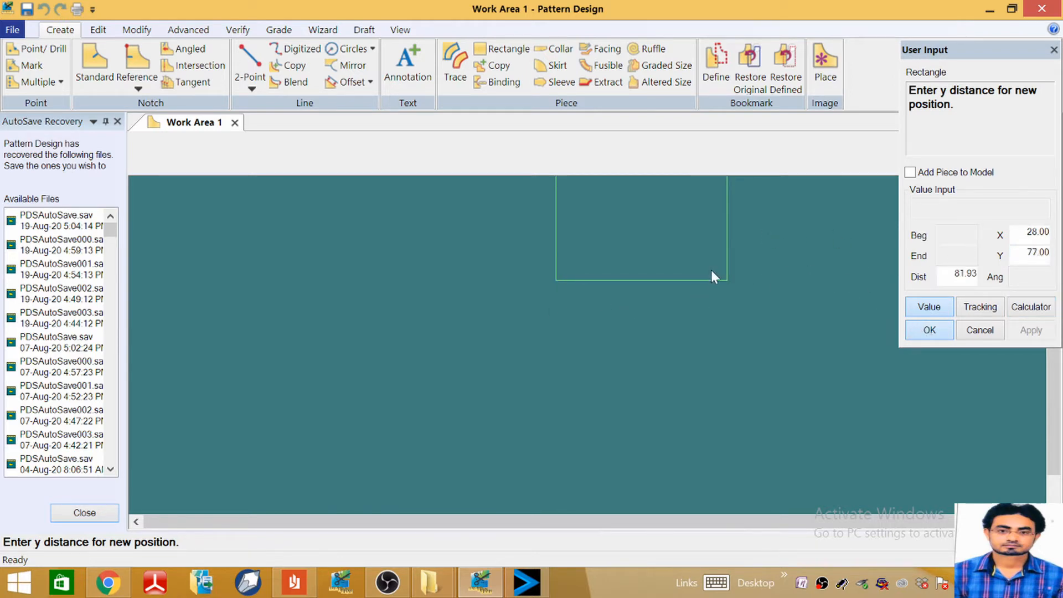
pyautogui.click(940, 329)
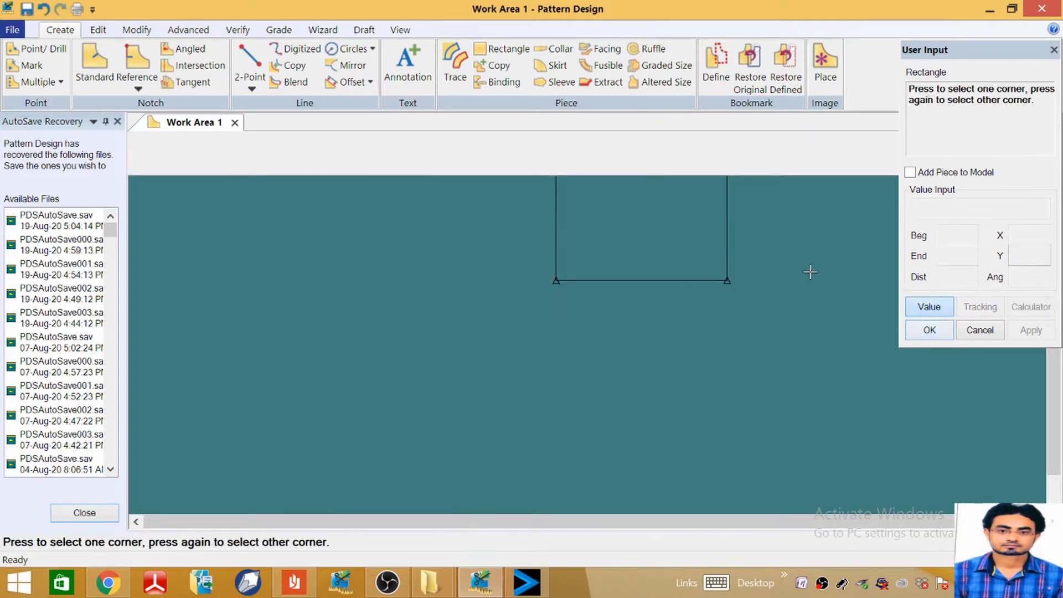
pyautogui.click(661, 249)
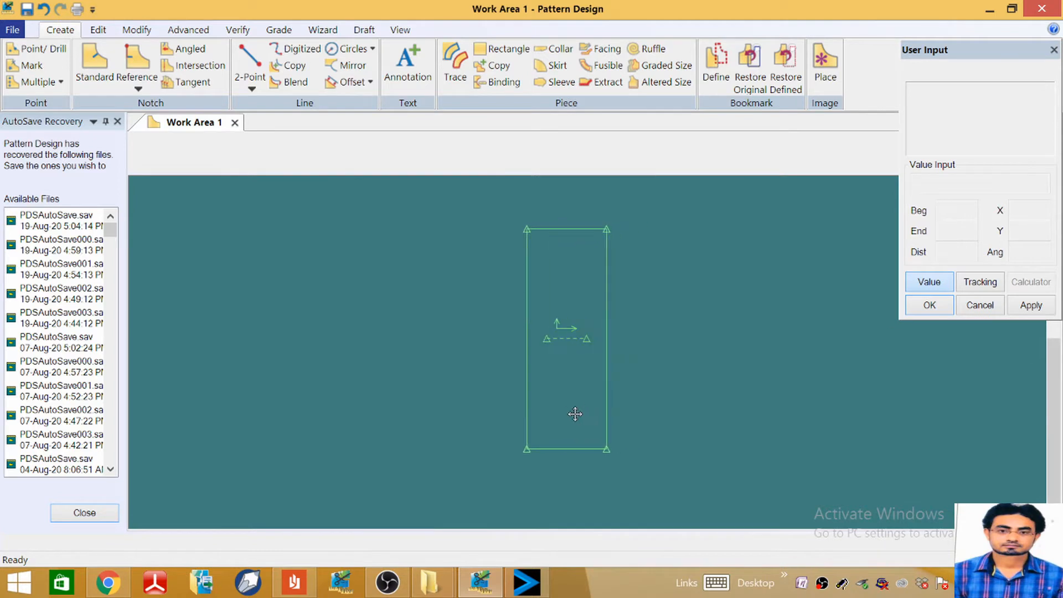
pyautogui.click(576, 416)
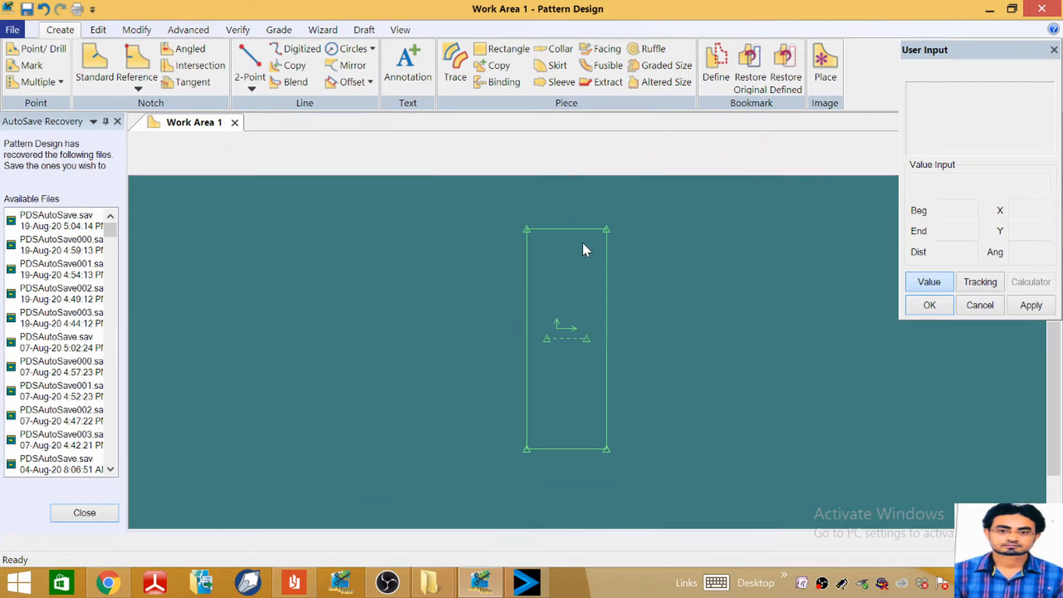
# Step: Review the slim fit shirt's technical sketch and measurement chart in the PDF spec sheet
pyautogui.click(298, 586)
pyautogui.scroll(10, 532, 307)
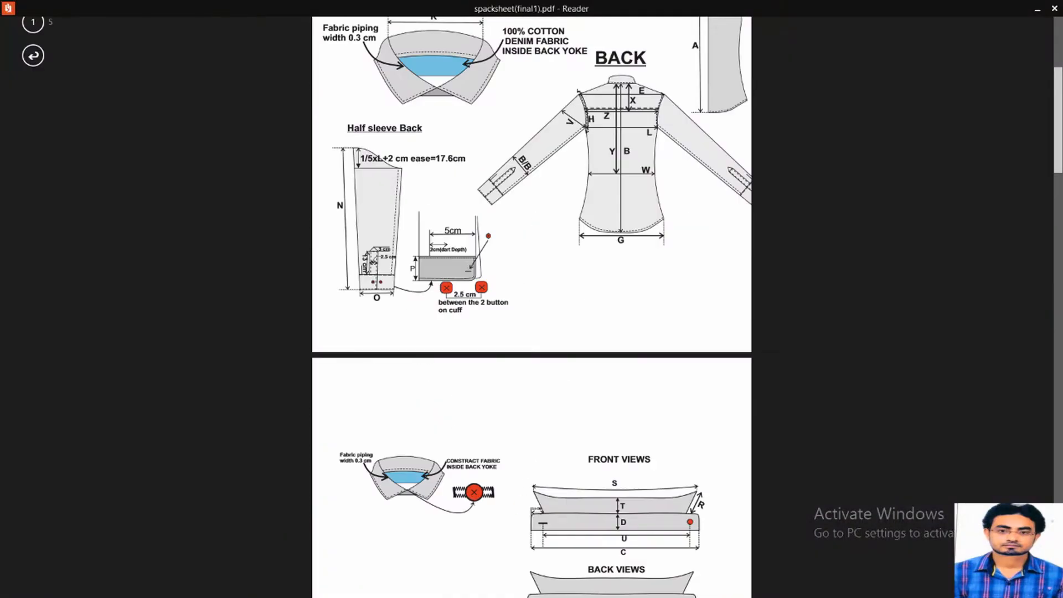
pyautogui.scroll(5, 540, 213)
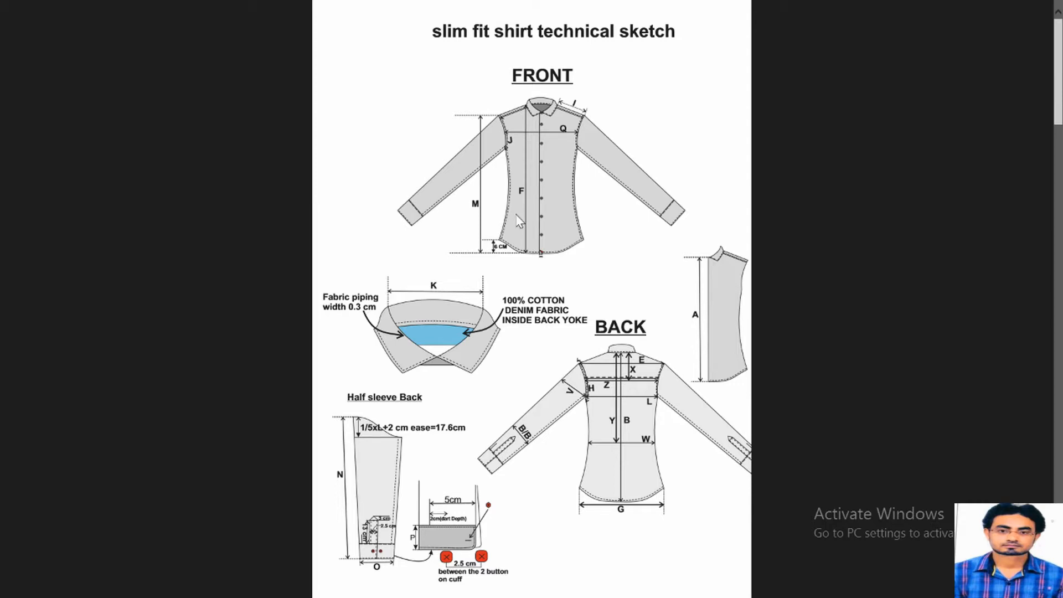
pyautogui.scroll(-10, 659, 331)
pyautogui.scroll(-7, 659, 331)
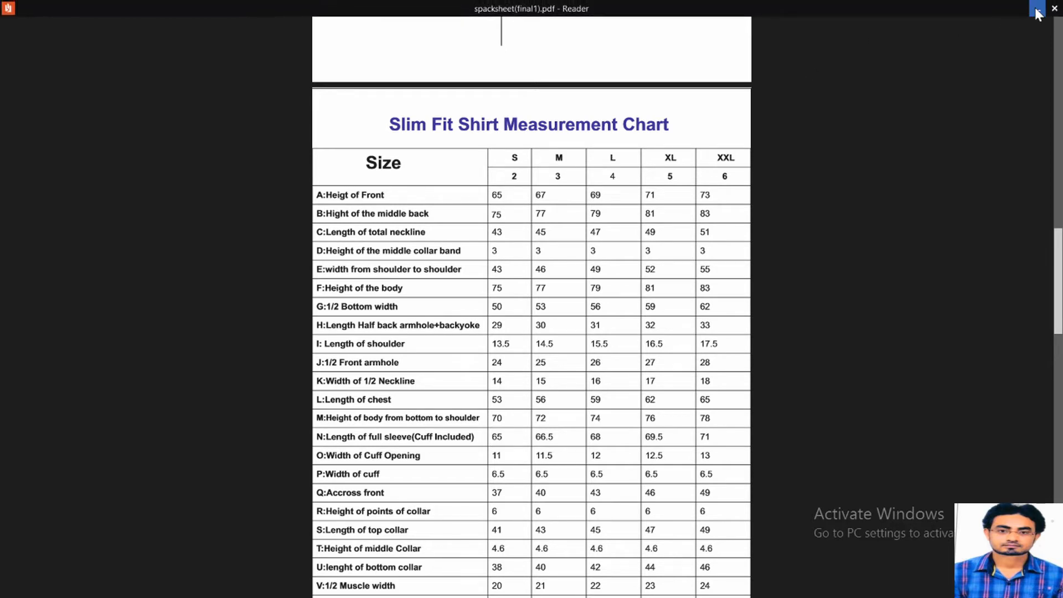
pyautogui.click(1037, 10)
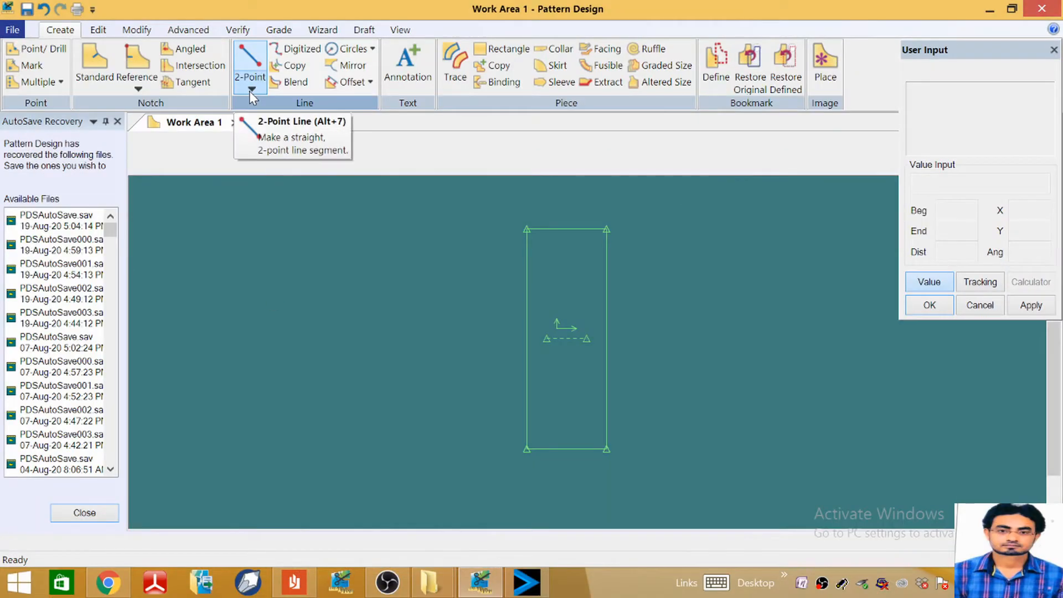
# Step: Offset the rectangle's upper edge evenly by -0.25, picking a reference location on that edge
pyautogui.click(349, 85)
pyautogui.click(569, 229)
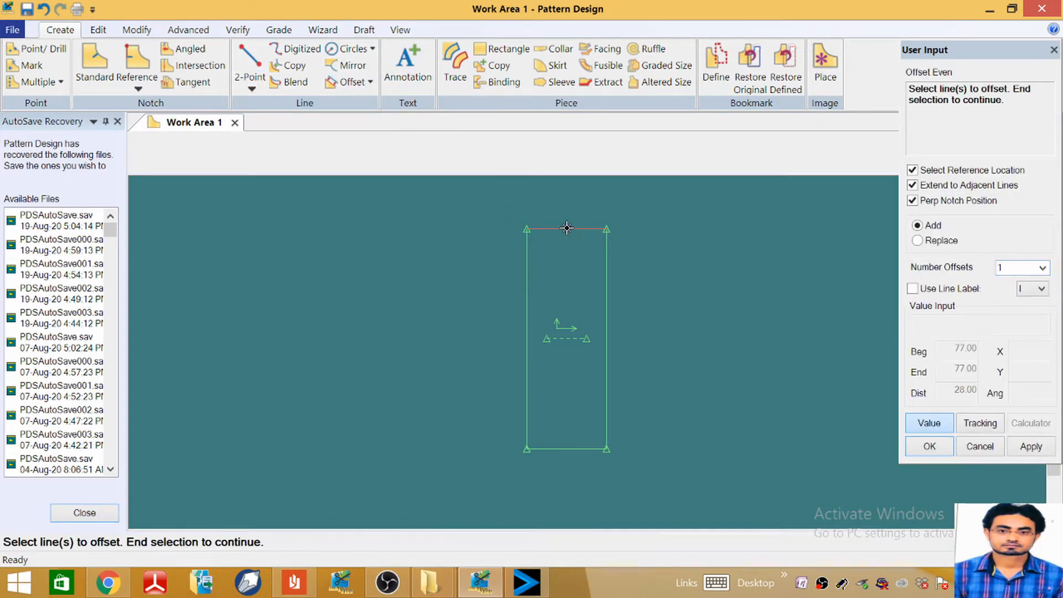
pyautogui.rightClick(568, 228)
pyautogui.click(568, 229)
pyautogui.click(566, 224)
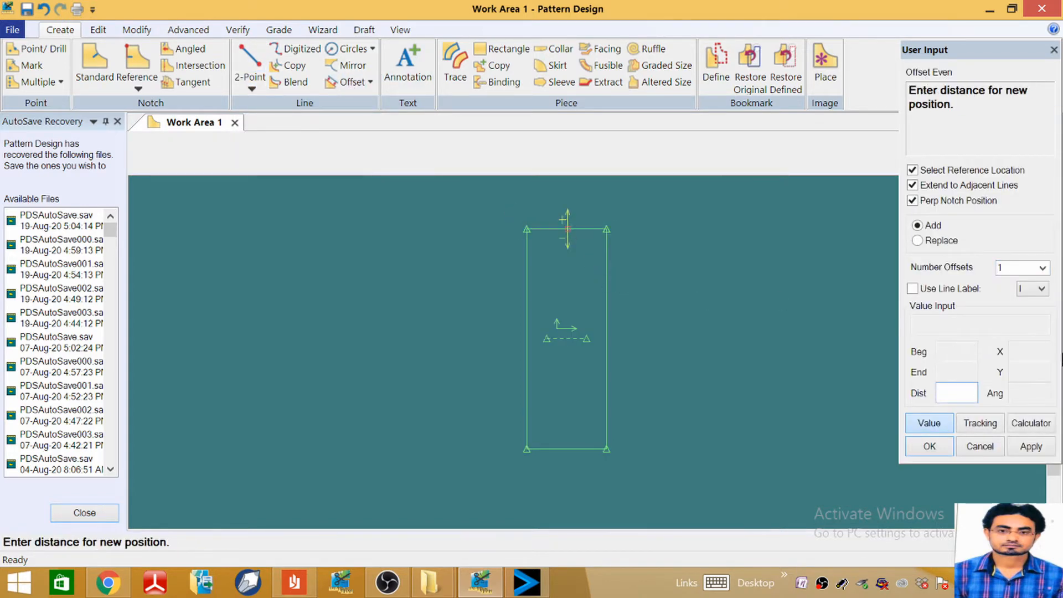
pyautogui.write('-0.25')
pyautogui.click(931, 447)
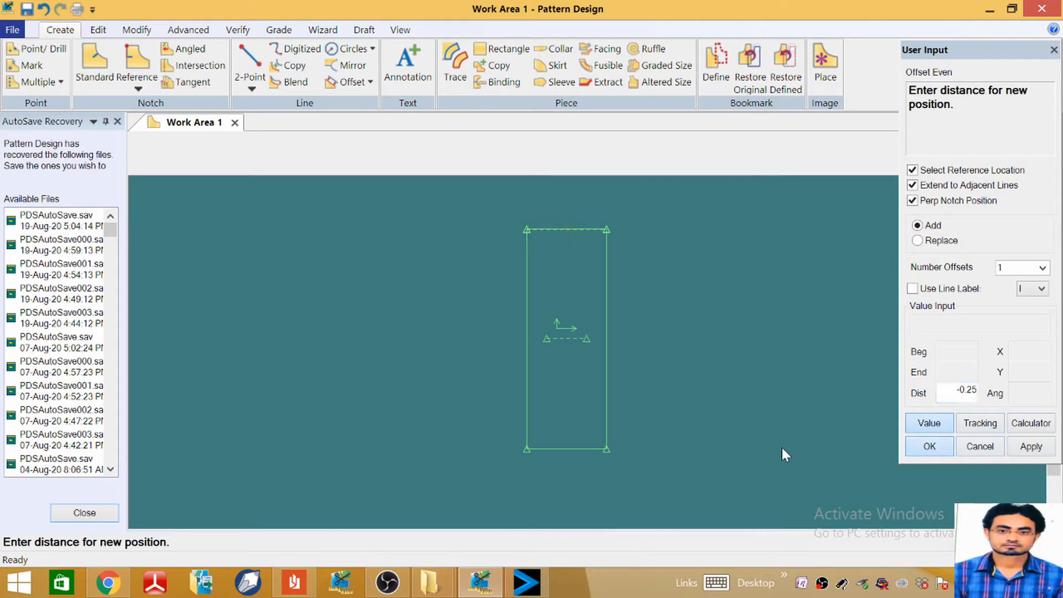
pyautogui.scroll(5, 566, 233)
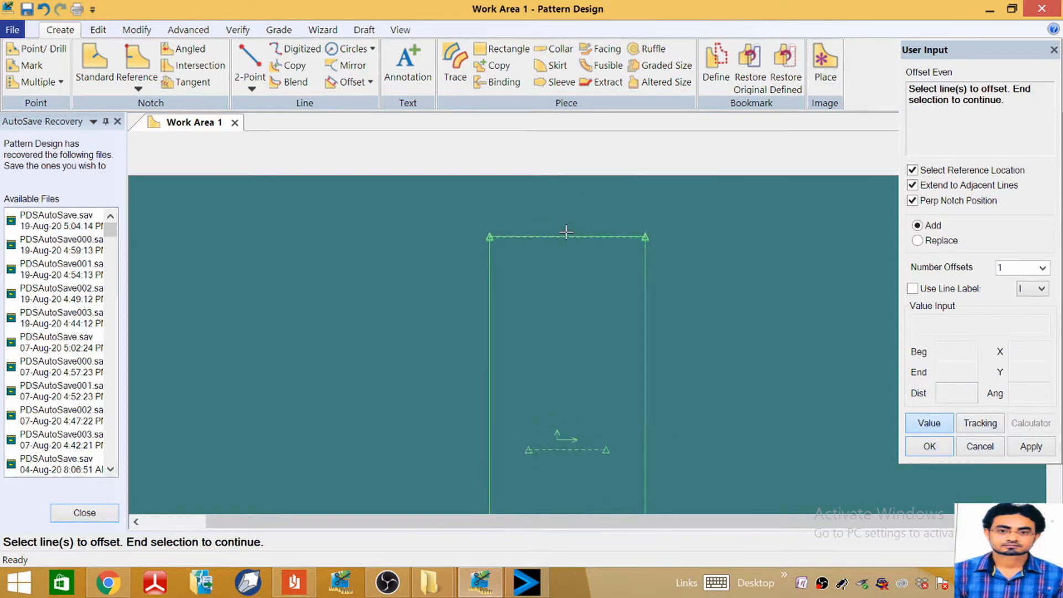
pyautogui.scroll(2, 567, 233)
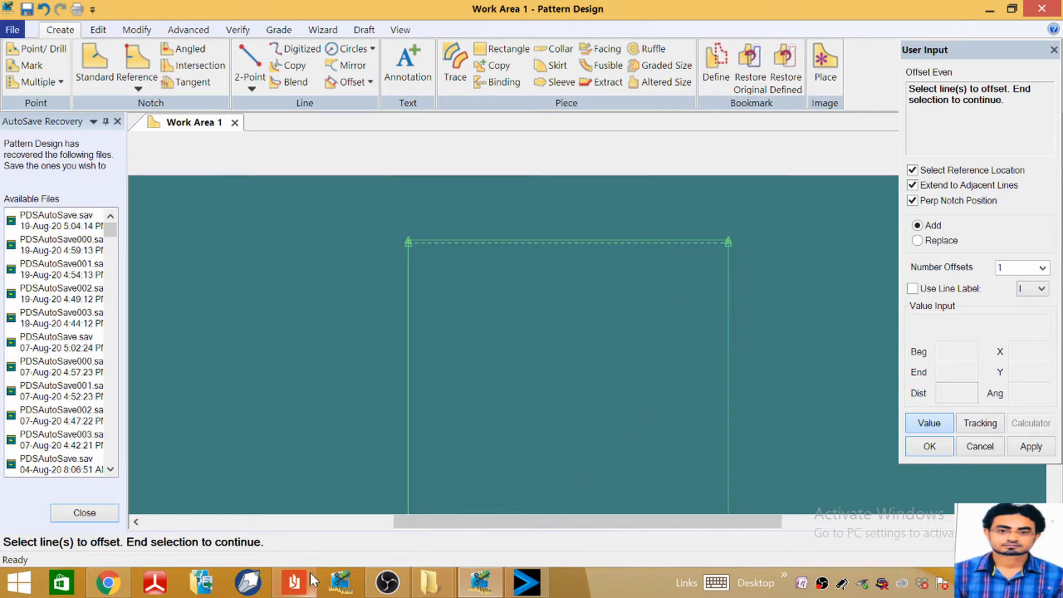
# Step: Consult the shirt sketch and measurement chart, and offset the rectangle's upper edge by -9.5
pyautogui.click(297, 585)
pyautogui.scroll(10, 527, 305)
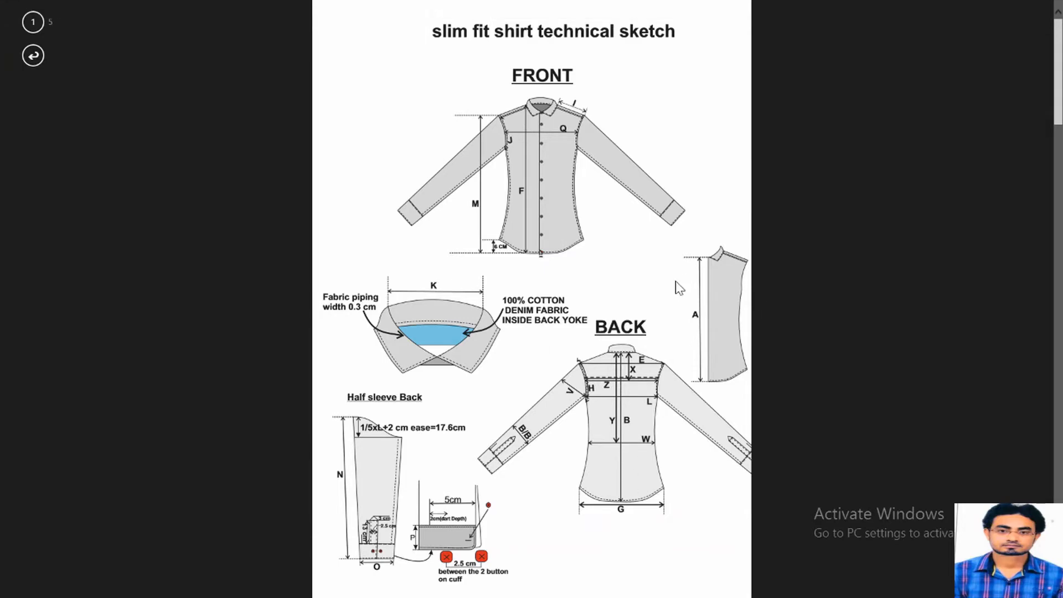
pyautogui.scroll(-15, 677, 287)
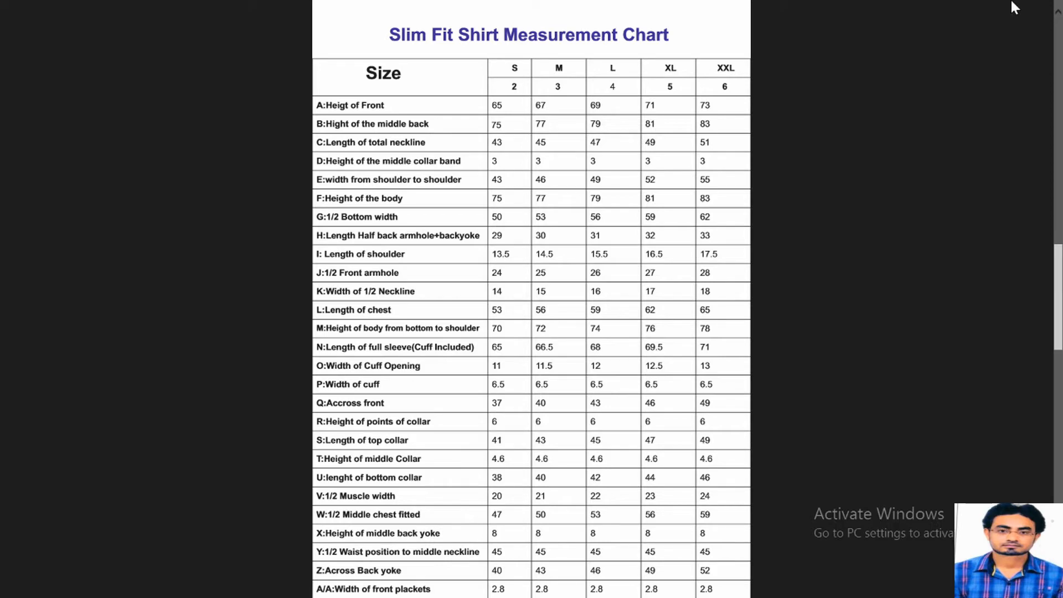
pyautogui.click(1039, 7)
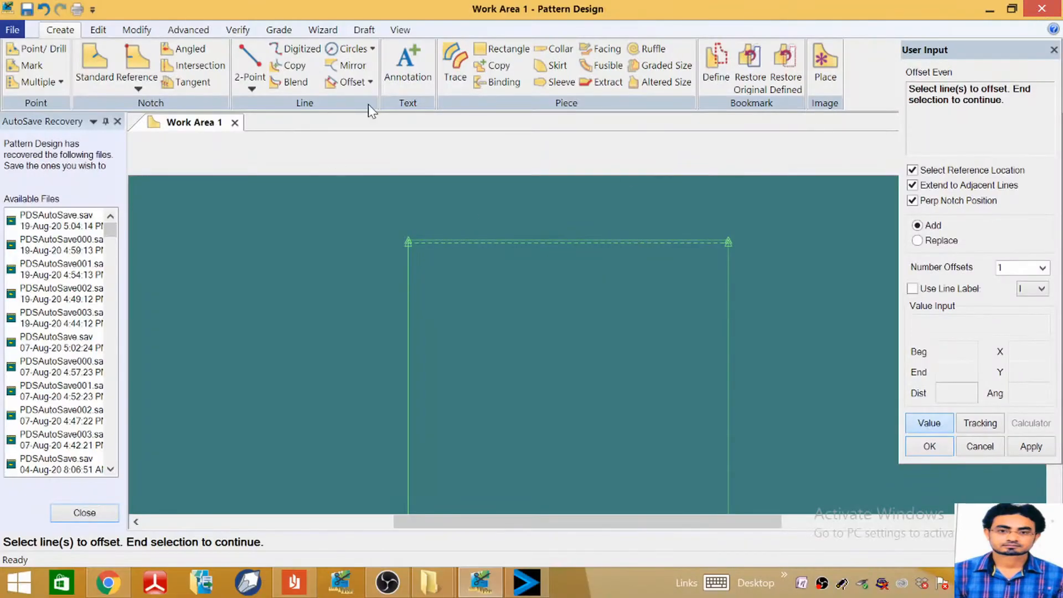
pyautogui.click(353, 82)
pyautogui.click(557, 238)
pyautogui.rightClick(558, 238)
pyautogui.click(560, 243)
pyautogui.click(558, 242)
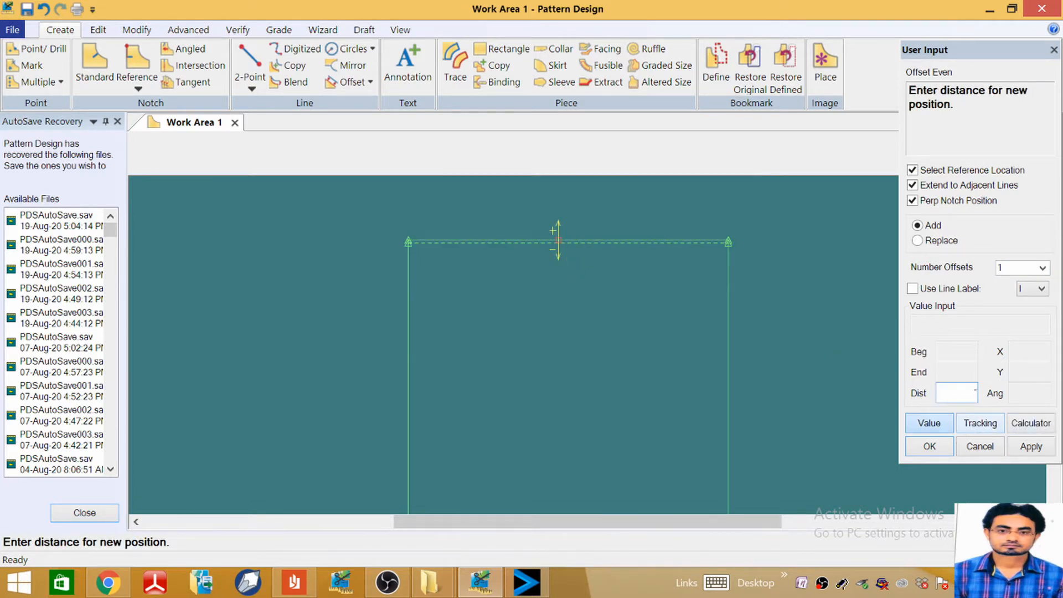
pyautogui.write('-9.5')
pyautogui.click(931, 445)
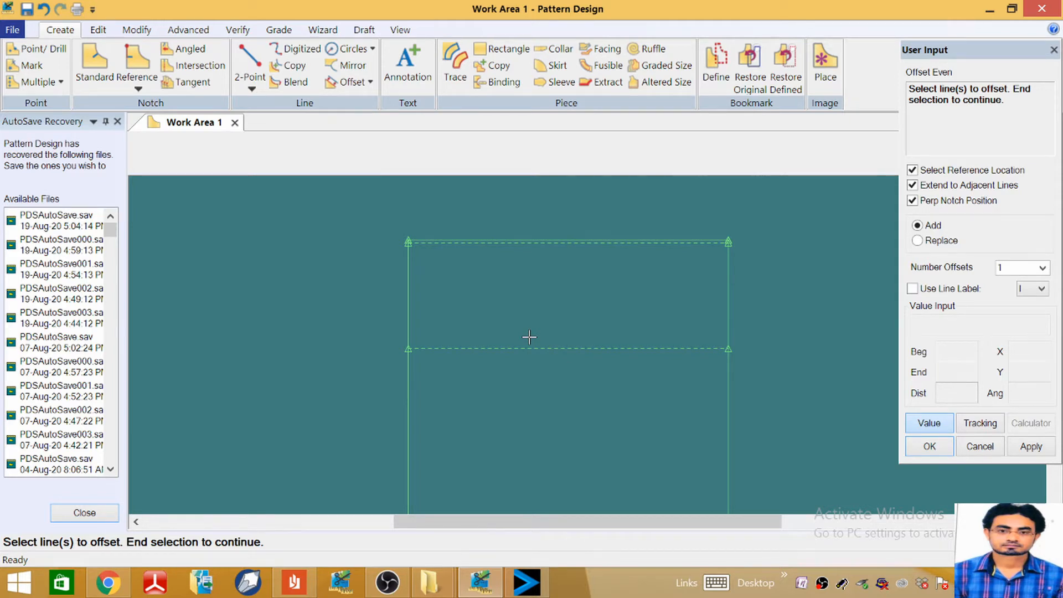
# Step: Look up the neckline dimension in the shirt's technical sketch and measurement chart
pyautogui.click(294, 583)
pyautogui.scroll(10, 427, 305)
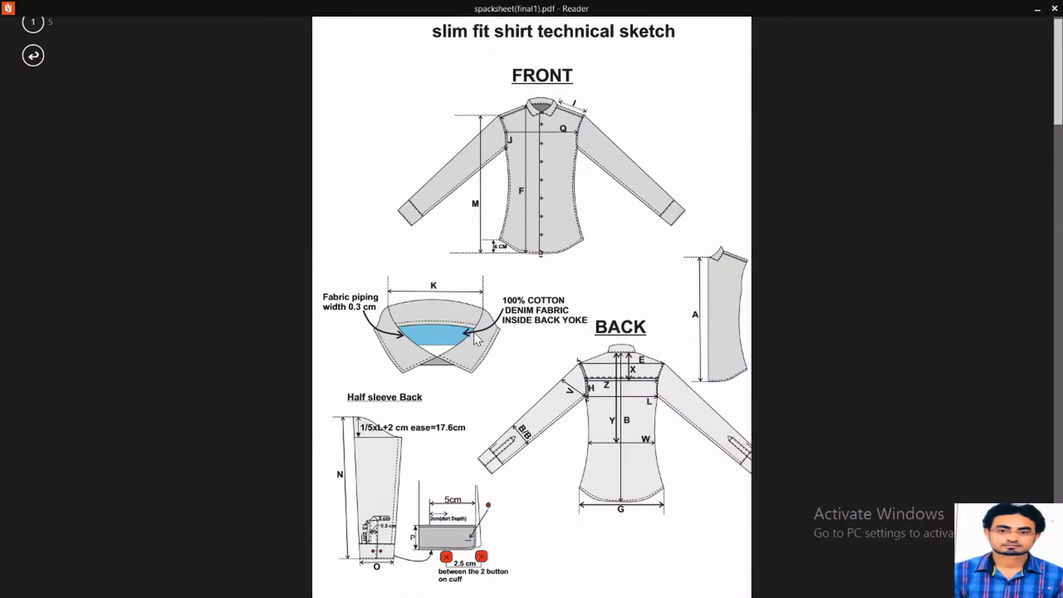
pyautogui.scroll(-15, 427, 305)
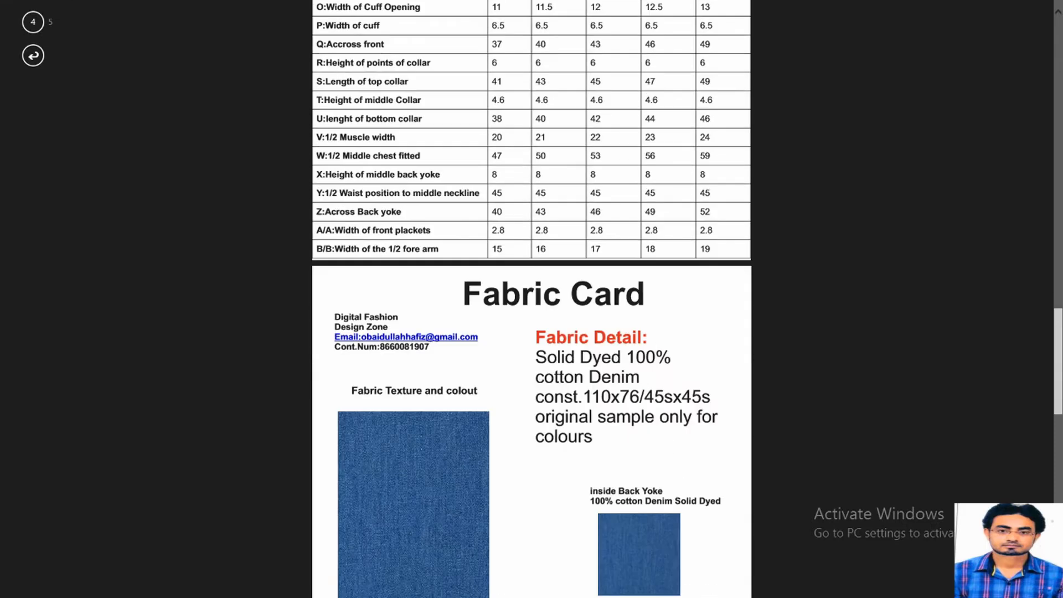
pyautogui.scroll(3, 532, 299)
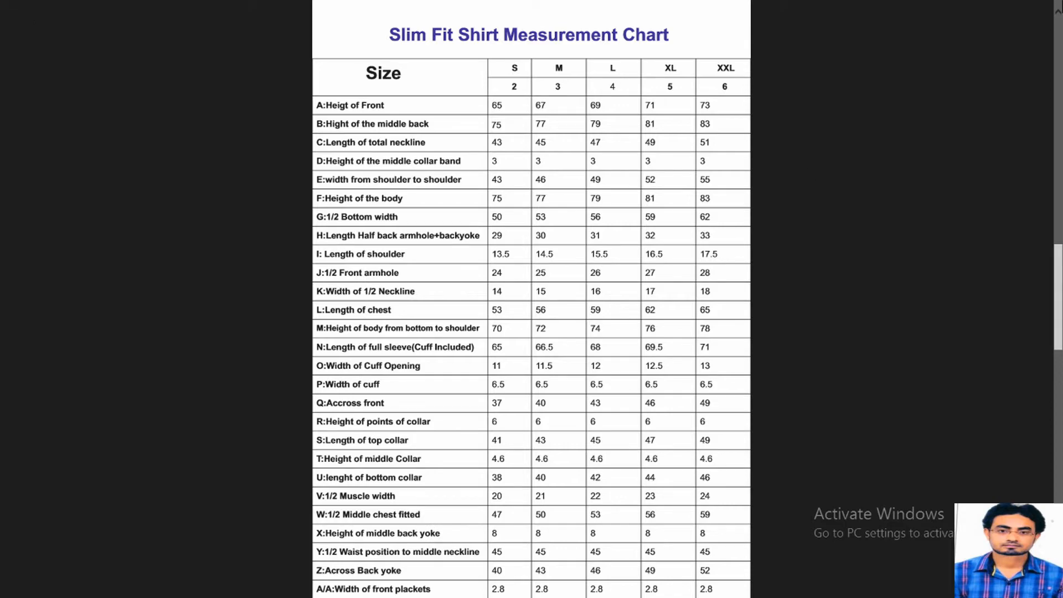
pyautogui.click(1039, 10)
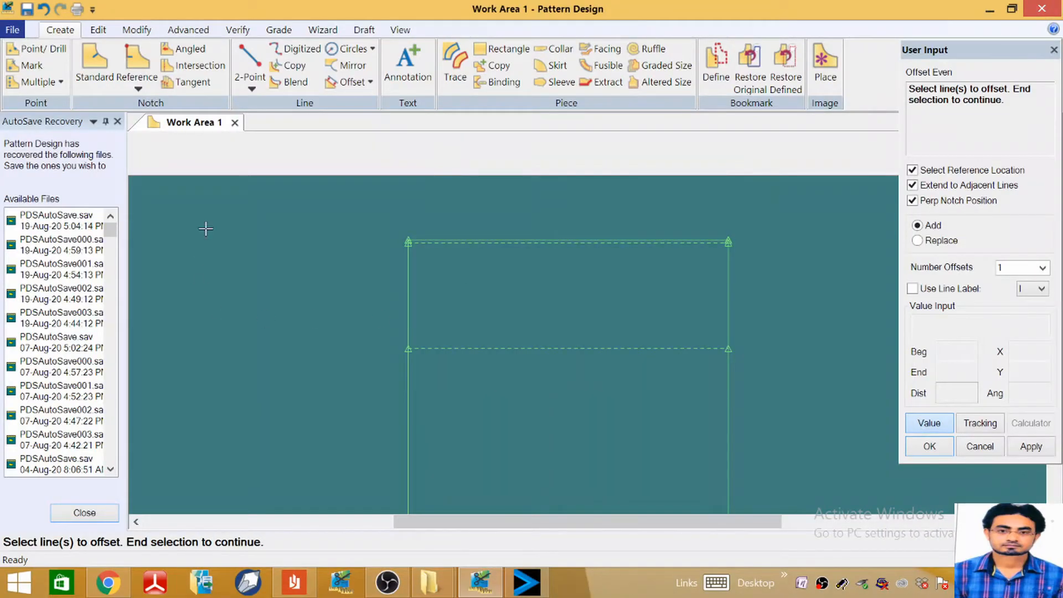
# Step: Check the half-neckline width in the measurement chart and offset the rectangle's left edge inward by 15/2, entered as -7.50
pyautogui.click(407, 286)
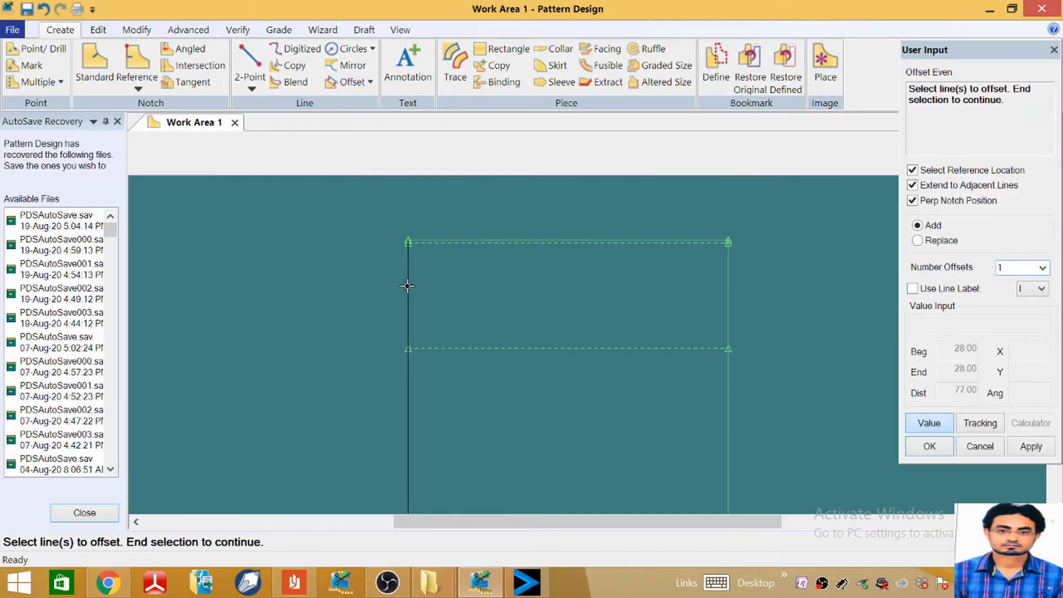
pyautogui.rightClick(408, 286)
pyautogui.click(408, 288)
pyautogui.click(408, 292)
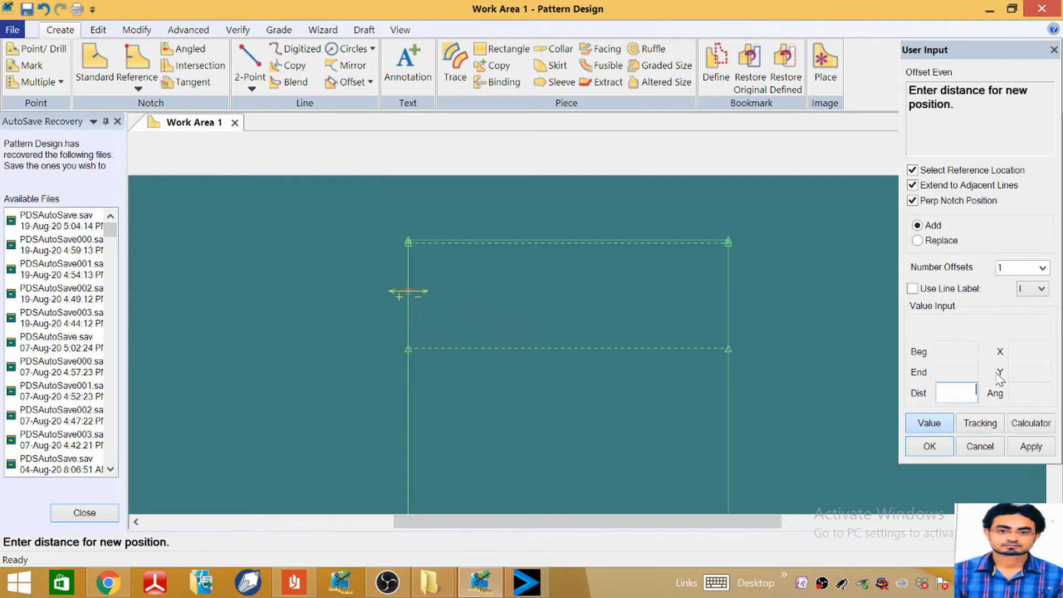
pyautogui.click(1031, 423)
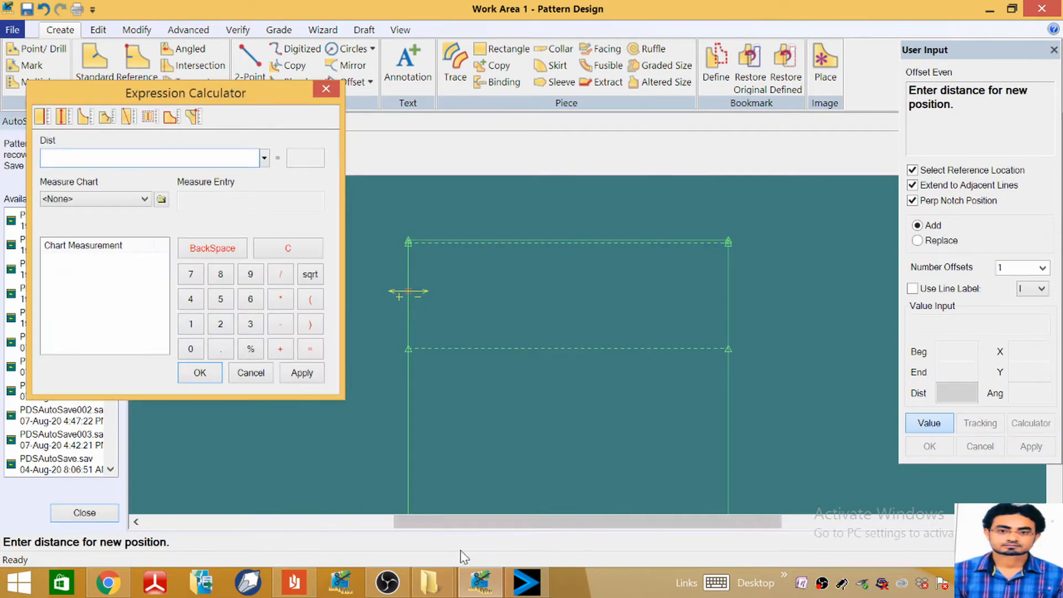
pyautogui.click(296, 583)
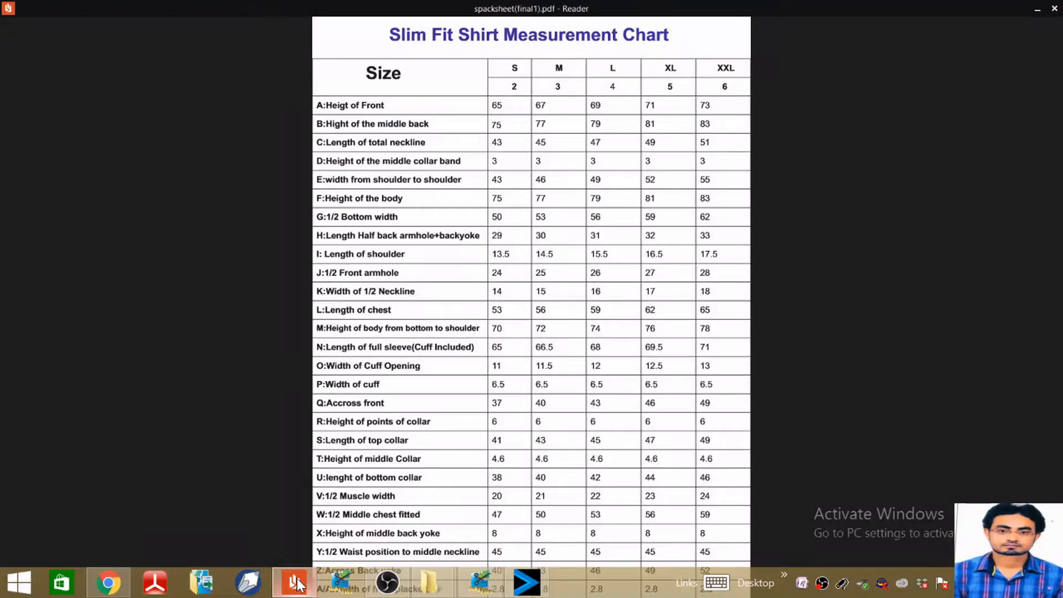
pyautogui.click(297, 583)
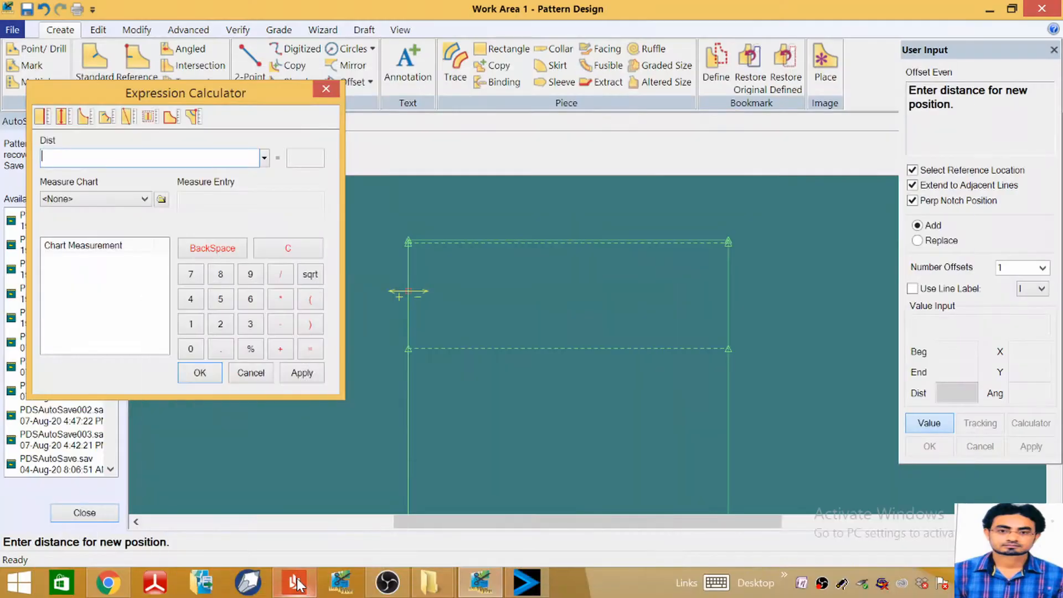
pyautogui.click(191, 324)
pyautogui.click(227, 300)
pyautogui.click(280, 275)
pyautogui.click(223, 328)
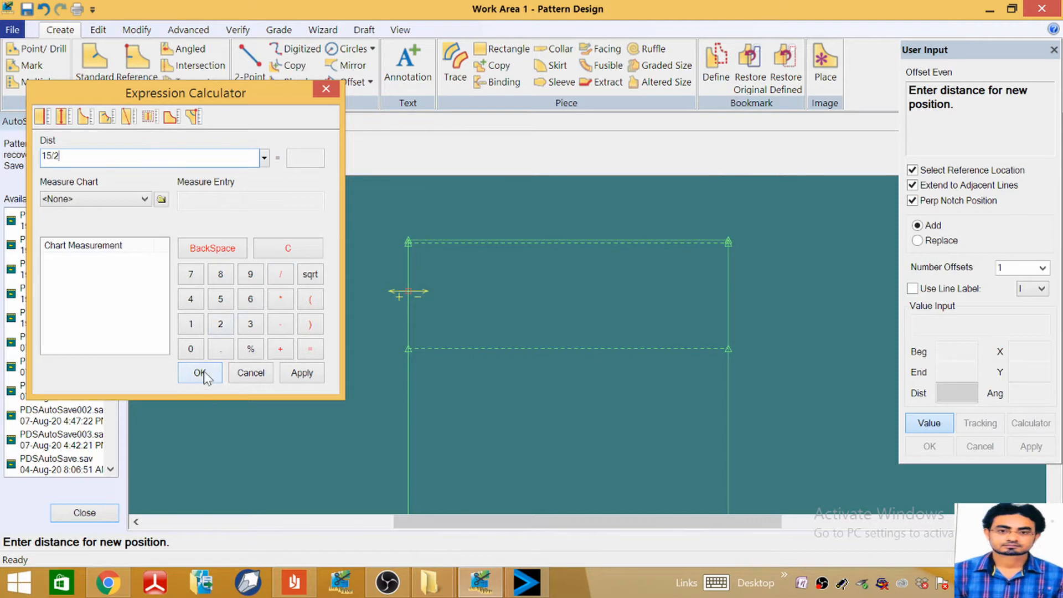
pyautogui.click(301, 374)
pyautogui.click(200, 374)
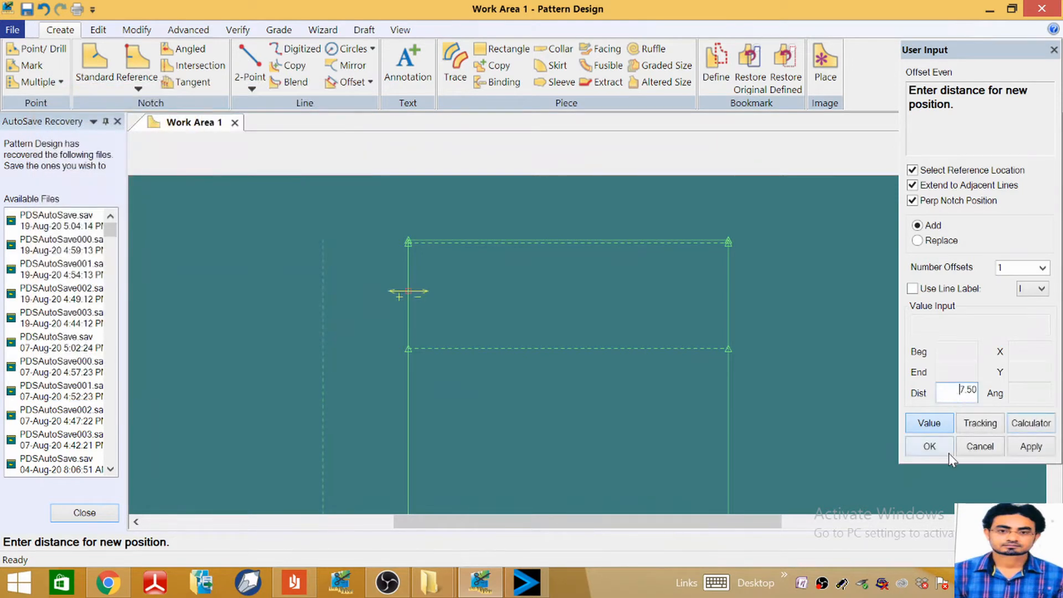
pyautogui.write('-')
pyautogui.click(936, 446)
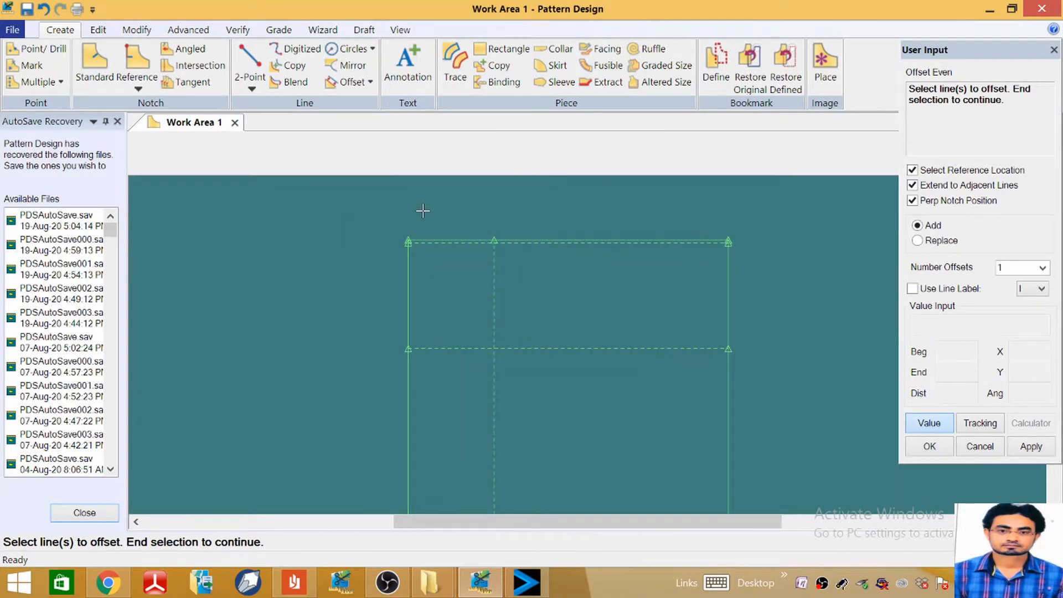
# Step: Draw a shallow 2-point curve about 7.54 long from the neckline-width line's upper end to the left end of the -0.25 offset line
pyautogui.click(252, 89)
pyautogui.click(285, 119)
pyautogui.scroll(4, 496, 235)
pyautogui.scroll(3, 501, 238)
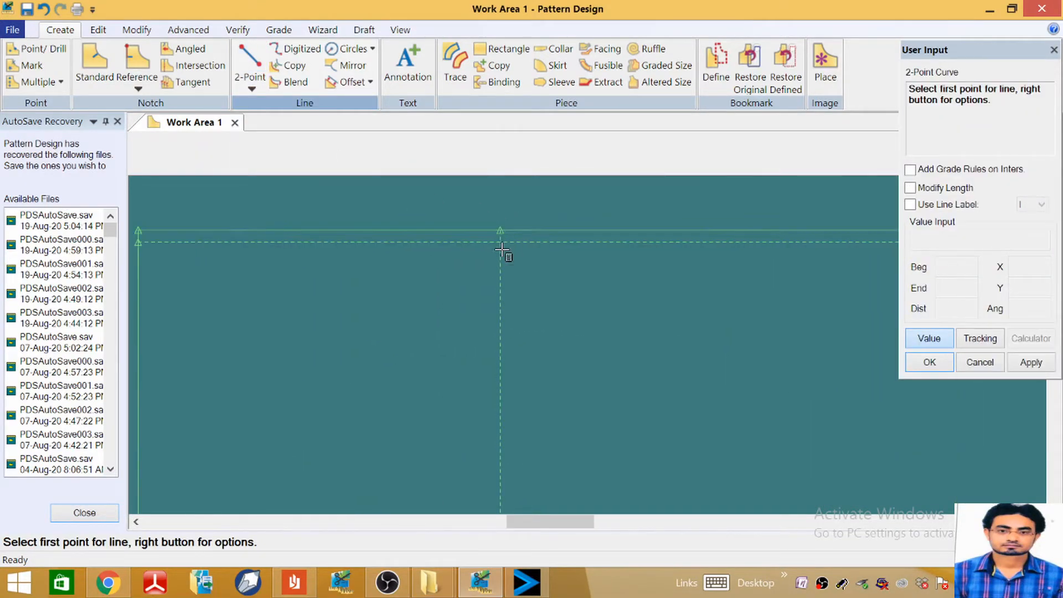
pyautogui.click(502, 220)
pyautogui.scroll(-2, 637, 194)
pyautogui.scroll(3, 344, 226)
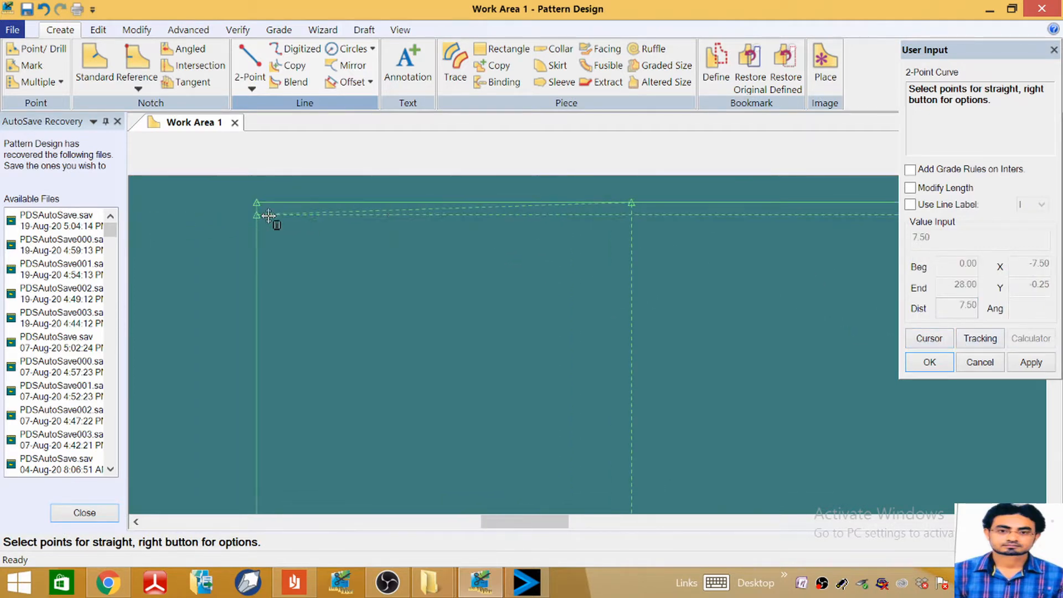
pyautogui.click(256, 216)
pyautogui.scroll(3, 565, 210)
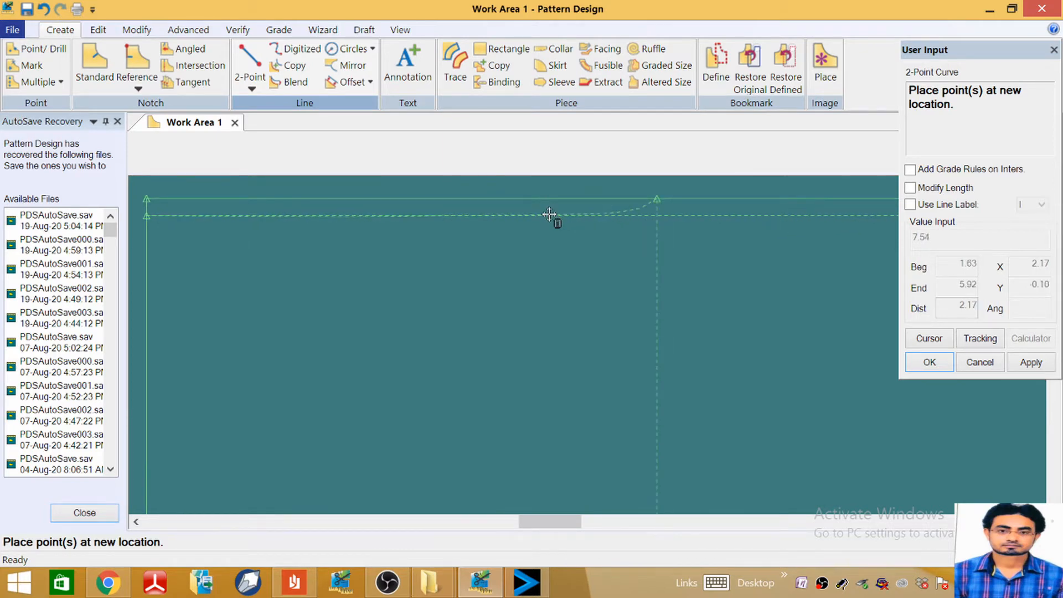
pyautogui.click(549, 215)
pyautogui.scroll(-3, 551, 219)
pyautogui.scroll(-2, 514, 235)
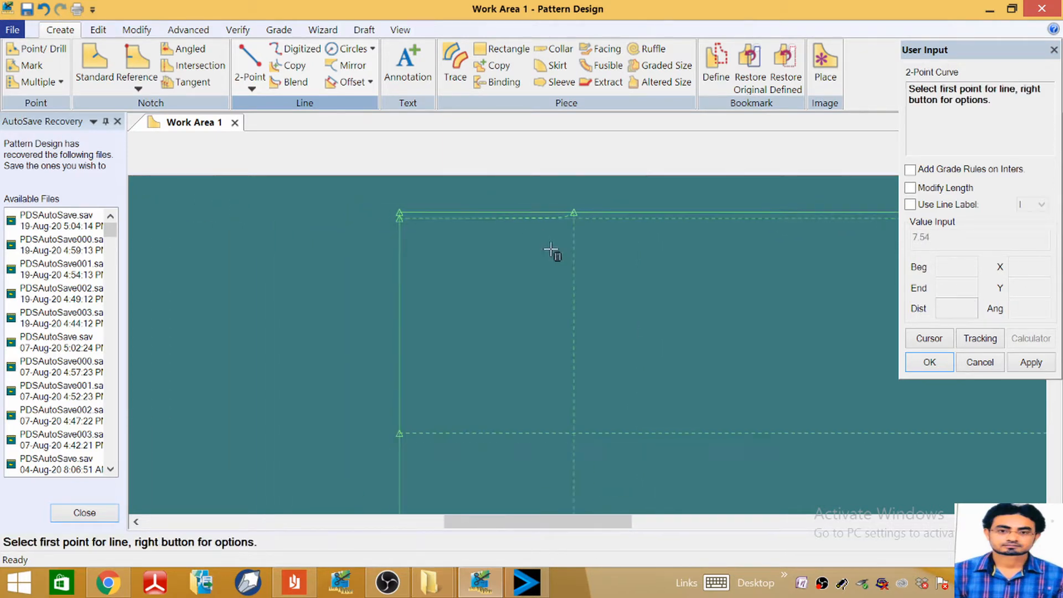
# Step: Draw a deep neckline curve about 14.05 long from the neckline-width line's upper end to the left end of the -9.5 line
pyautogui.click(576, 210)
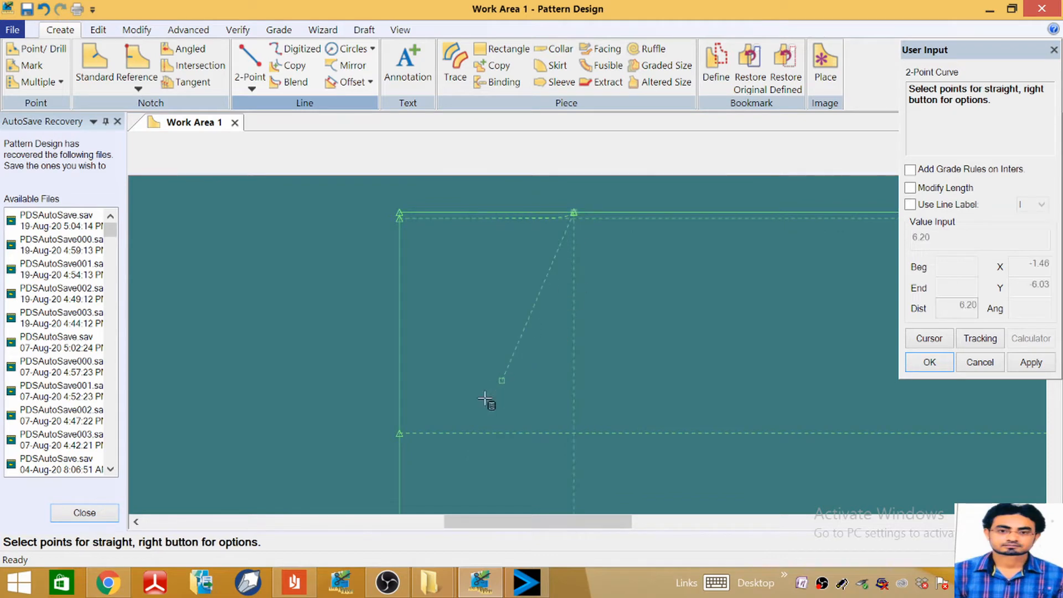
pyautogui.click(397, 435)
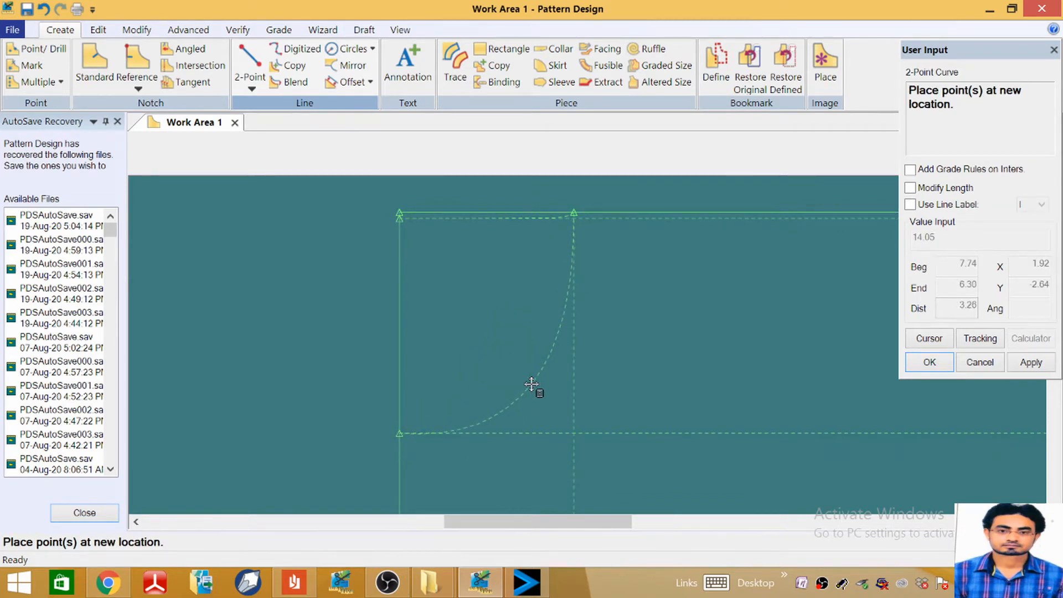
pyautogui.click(532, 384)
pyautogui.scroll(-5, 399, 339)
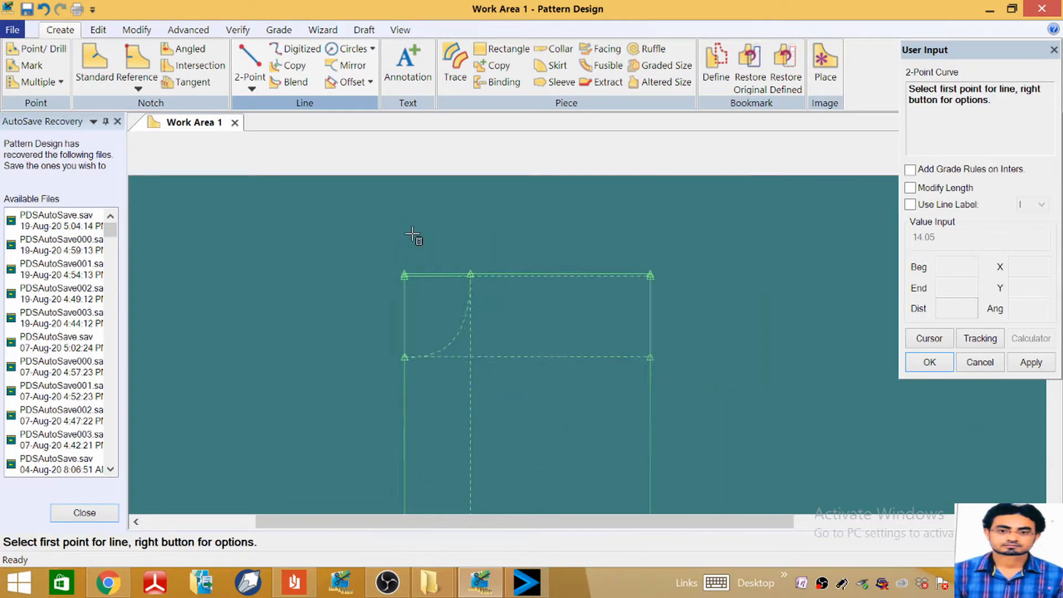
pyautogui.scroll(2, 420, 233)
pyautogui.rightClick(458, 238)
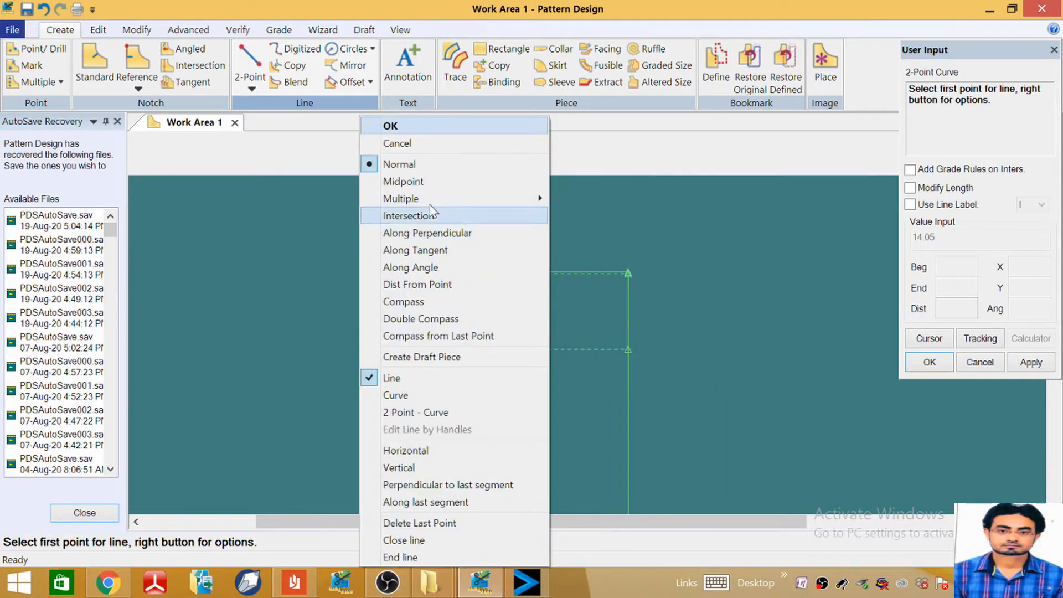
pyautogui.click(390, 126)
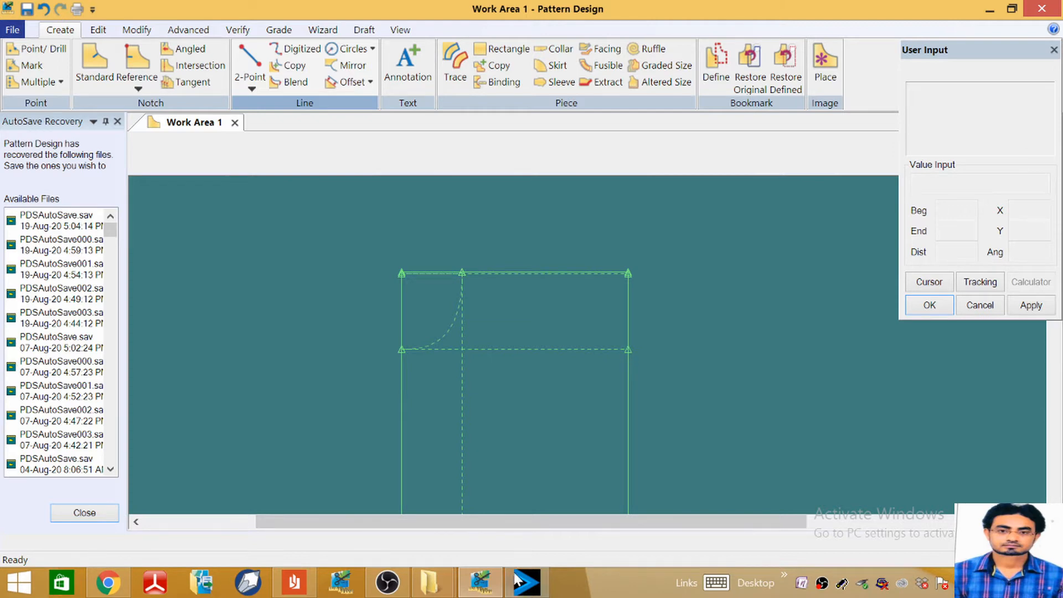
# Step: Consult the shirt's technical sketch and offset the rectangle's upper edge downward, placing the new line between that edge and the -9.5 line
pyautogui.click(294, 583)
pyautogui.scroll(5, 720, 276)
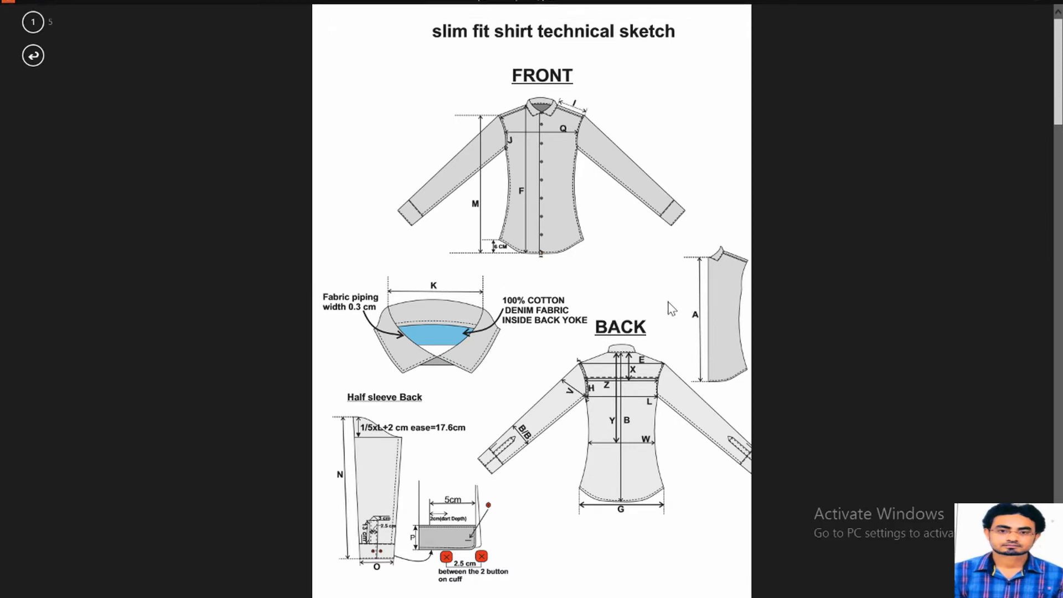
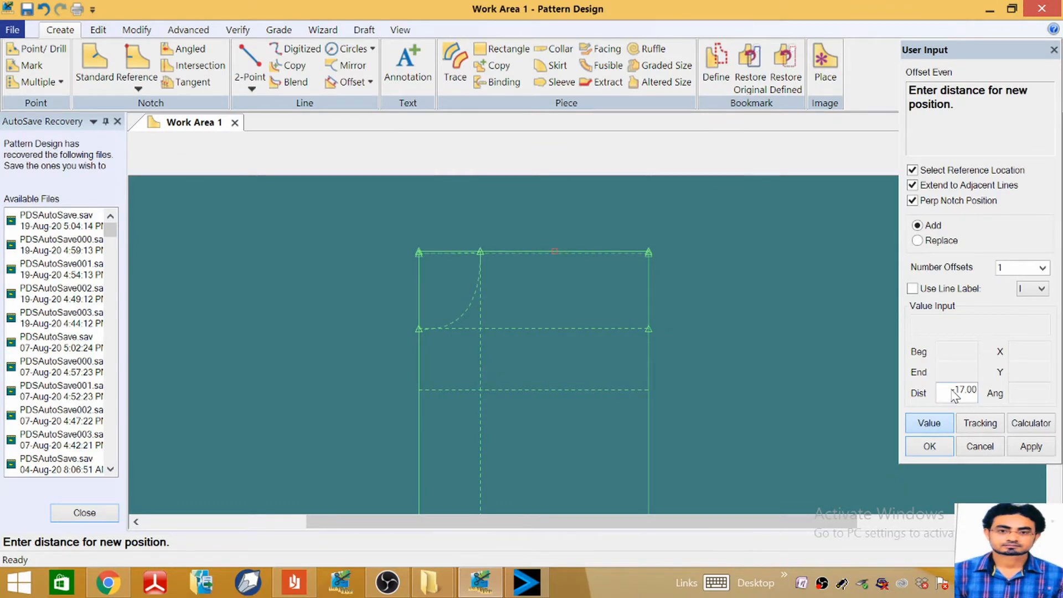
pyautogui.moveTo(950, 392); pyautogui.dragTo(983, 396)
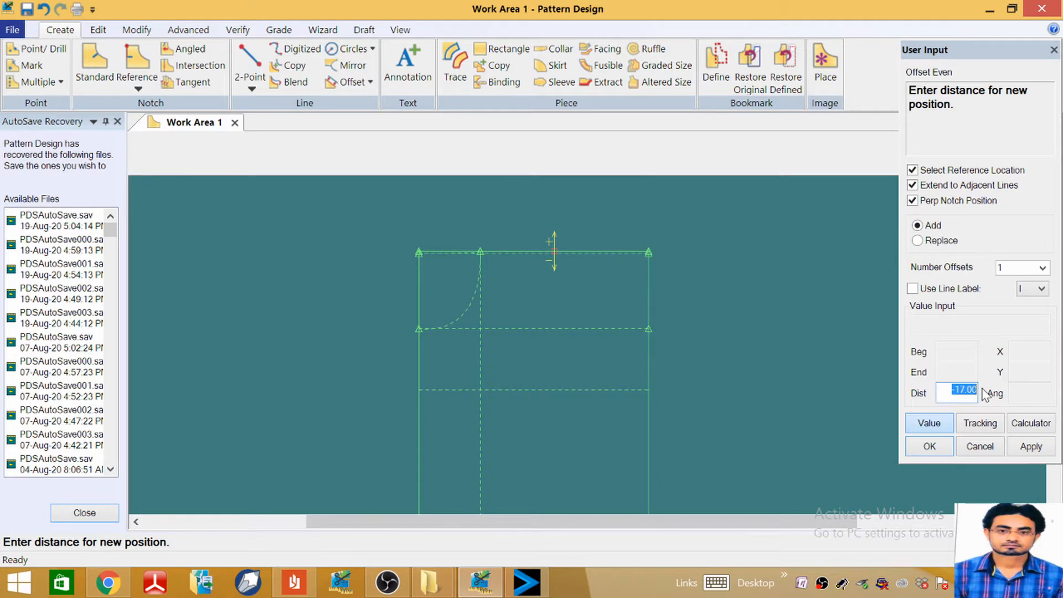
pyautogui.press('BackSpace')
pyautogui.press('Return')
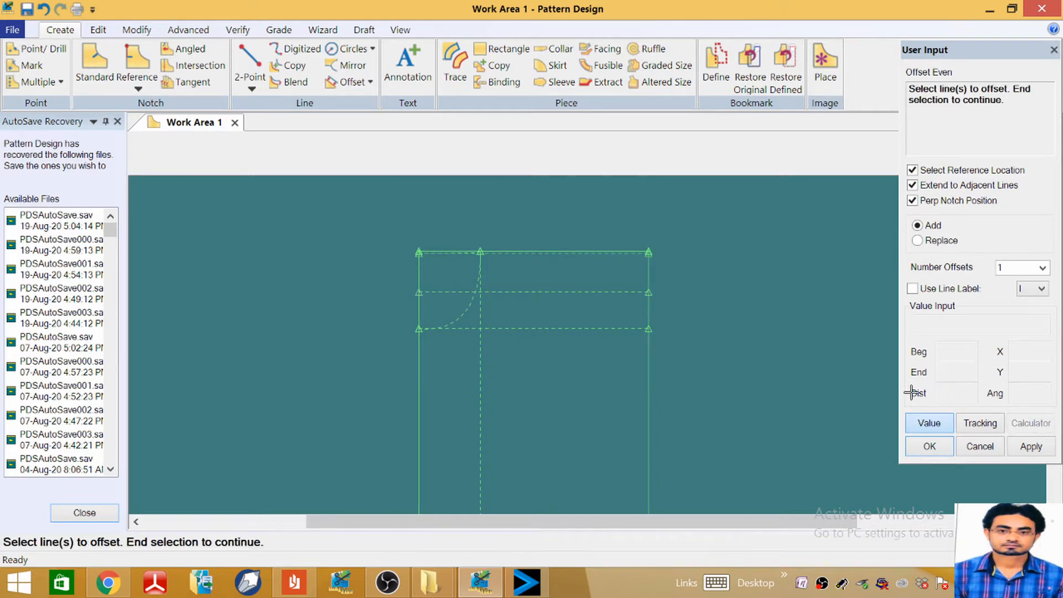
pyautogui.rightClick(672, 270)
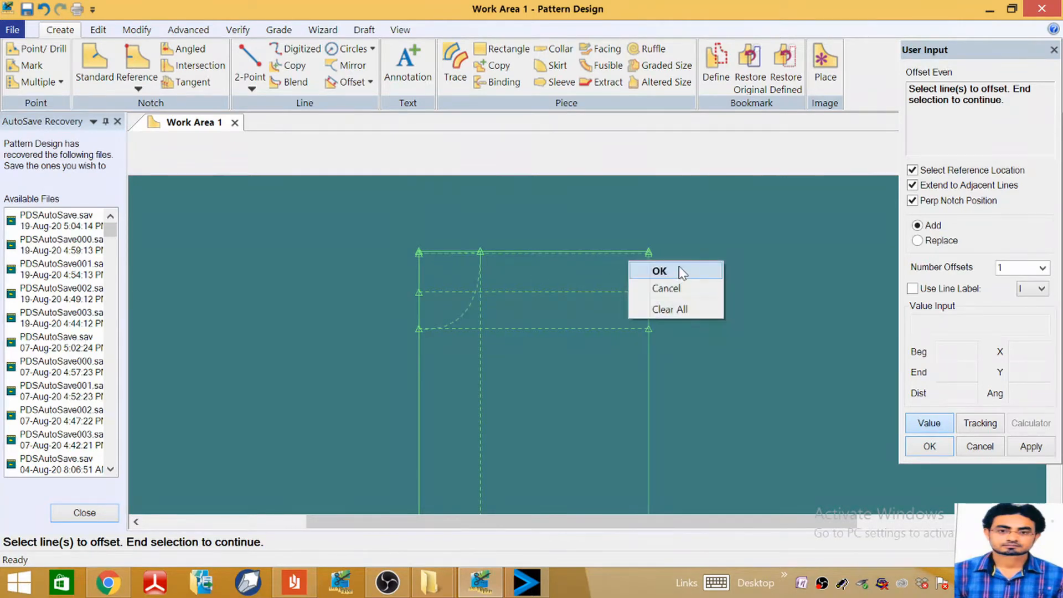
pyautogui.click(679, 268)
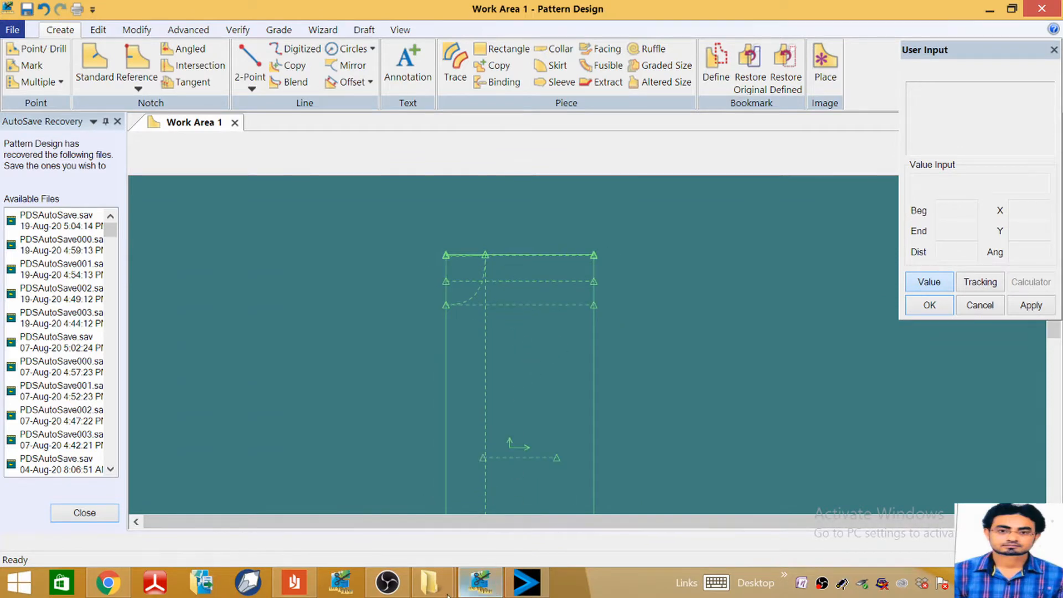
# Step: Look up the shoulder-to-shoulder width in the shirt's technical sketch and measurement chart
pyautogui.click(294, 582)
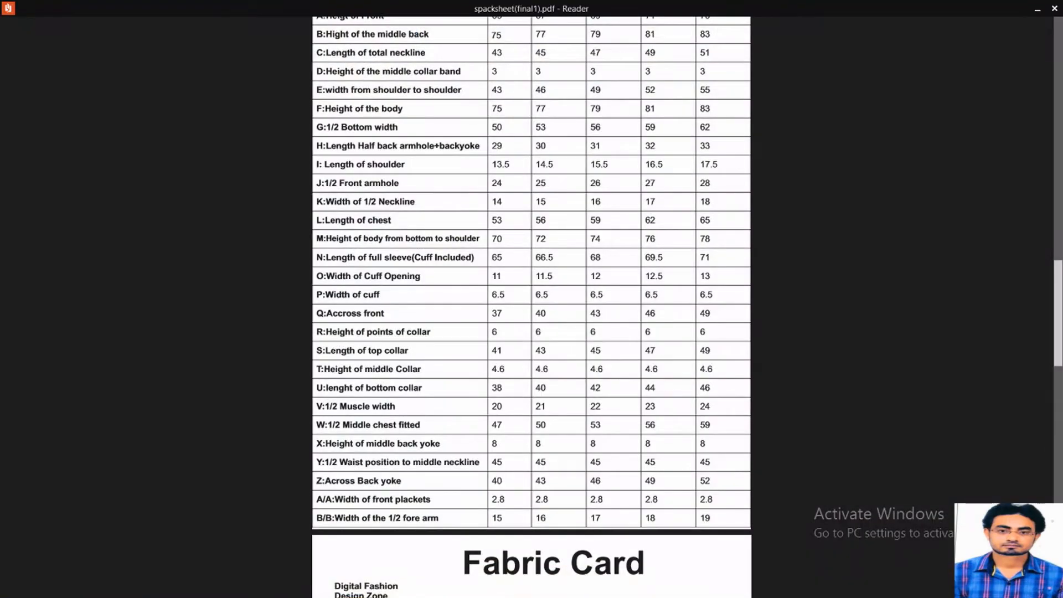
pyautogui.scroll(15, 557, 290)
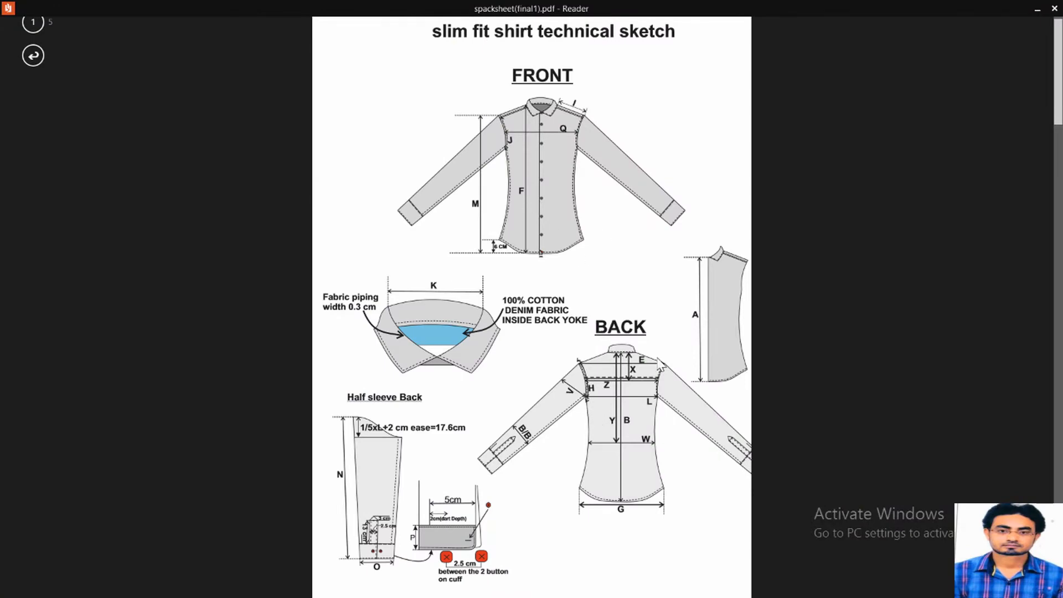
pyautogui.scroll(-15, 631, 349)
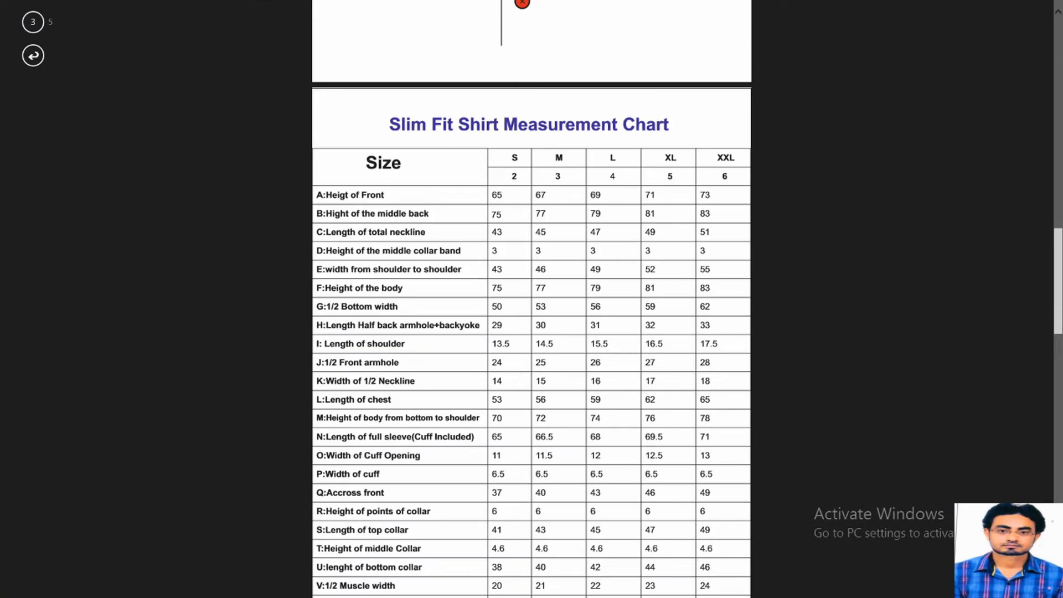
pyautogui.click(1020, 6)
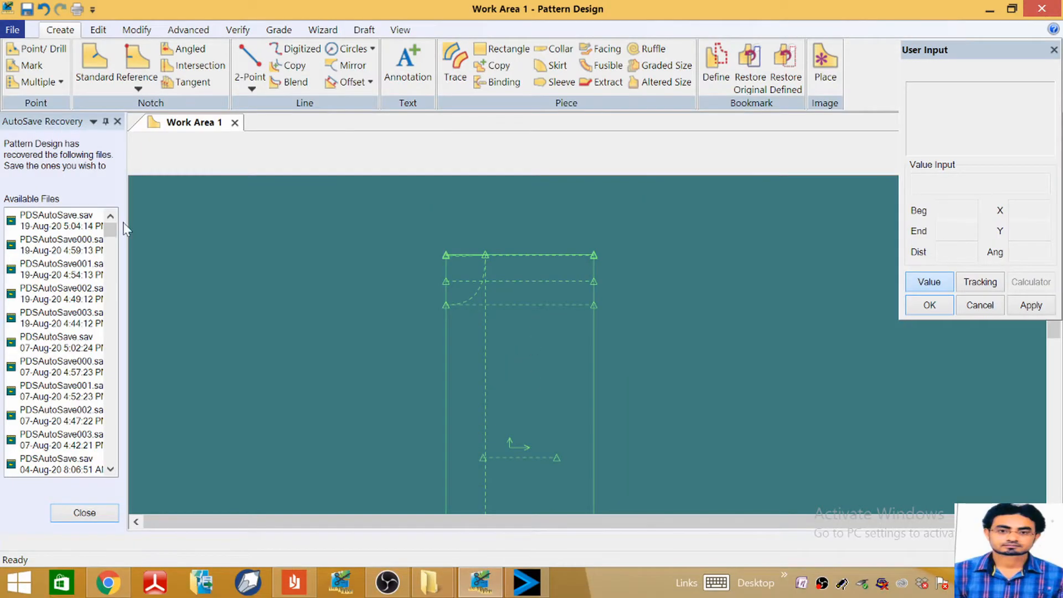
# Step: Offset the rectangle's left edge inward by half the shoulder width, calculated as 46/2 (23.00), picking a reference location on that edge
pyautogui.click(349, 81)
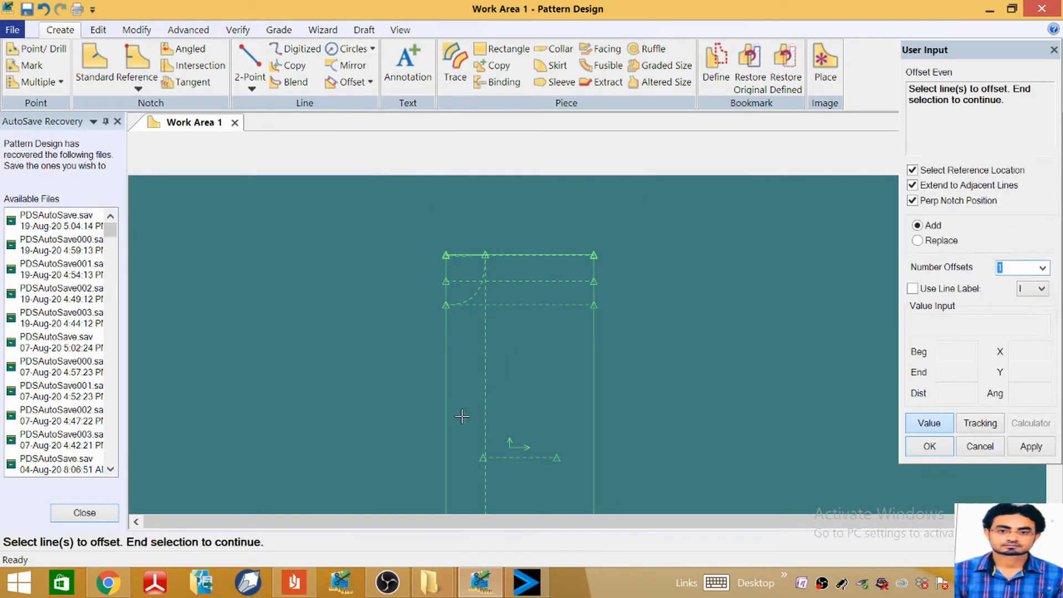
pyautogui.click(444, 344)
pyautogui.rightClick(444, 344)
pyautogui.click(446, 343)
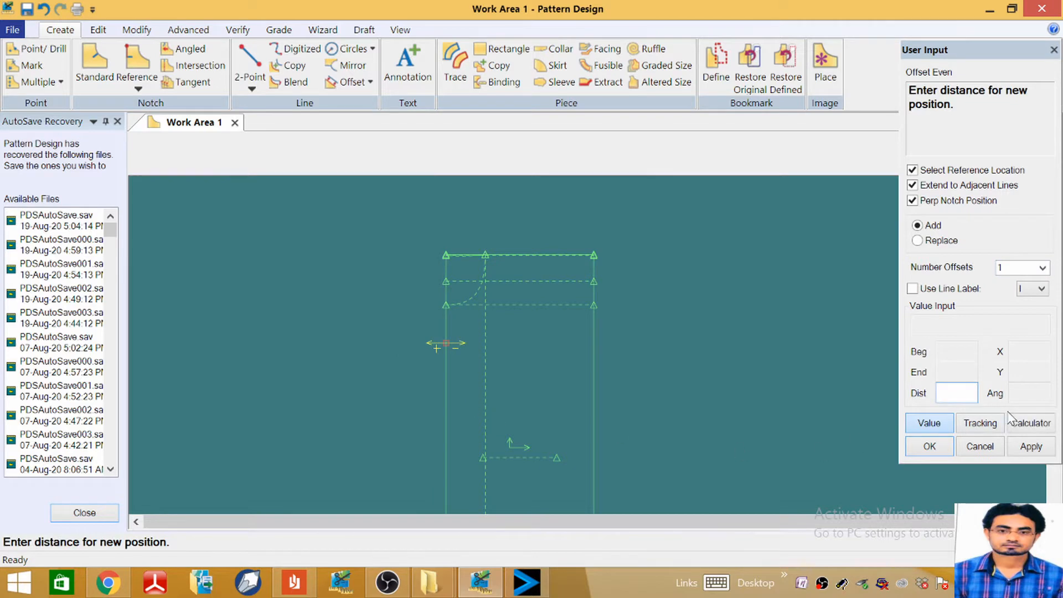
pyautogui.click(1031, 423)
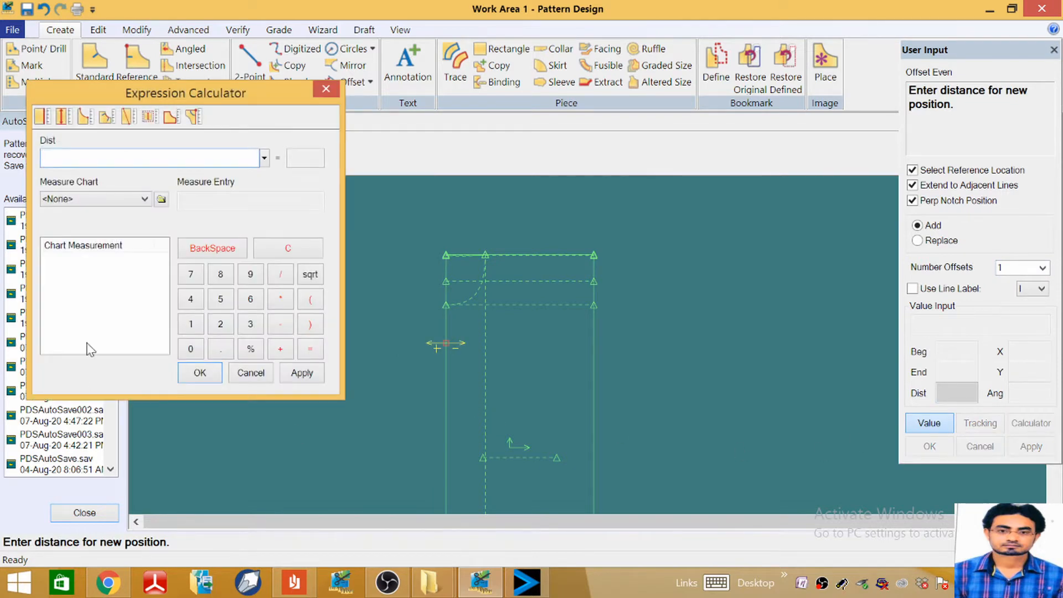
pyautogui.click(190, 300)
pyautogui.click(250, 299)
pyautogui.click(280, 275)
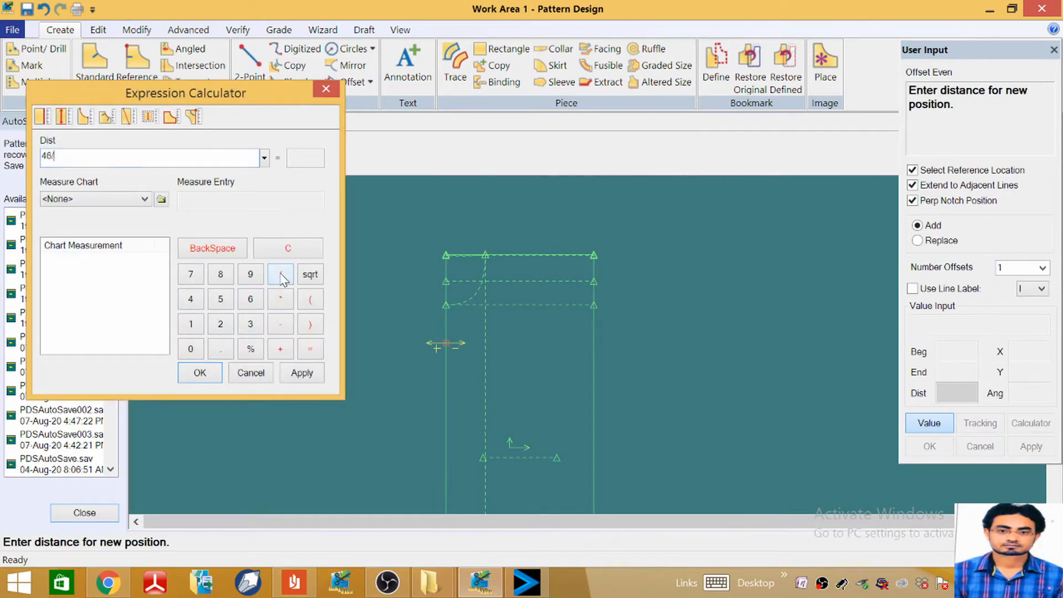
pyautogui.click(220, 324)
pyautogui.click(200, 373)
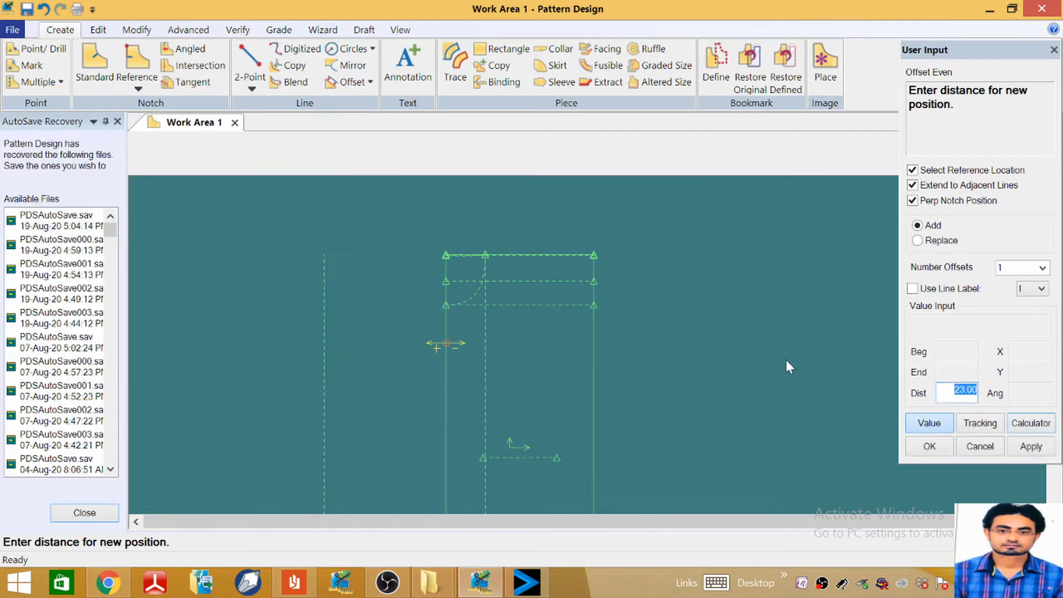
pyautogui.click(955, 391)
pyautogui.click(930, 447)
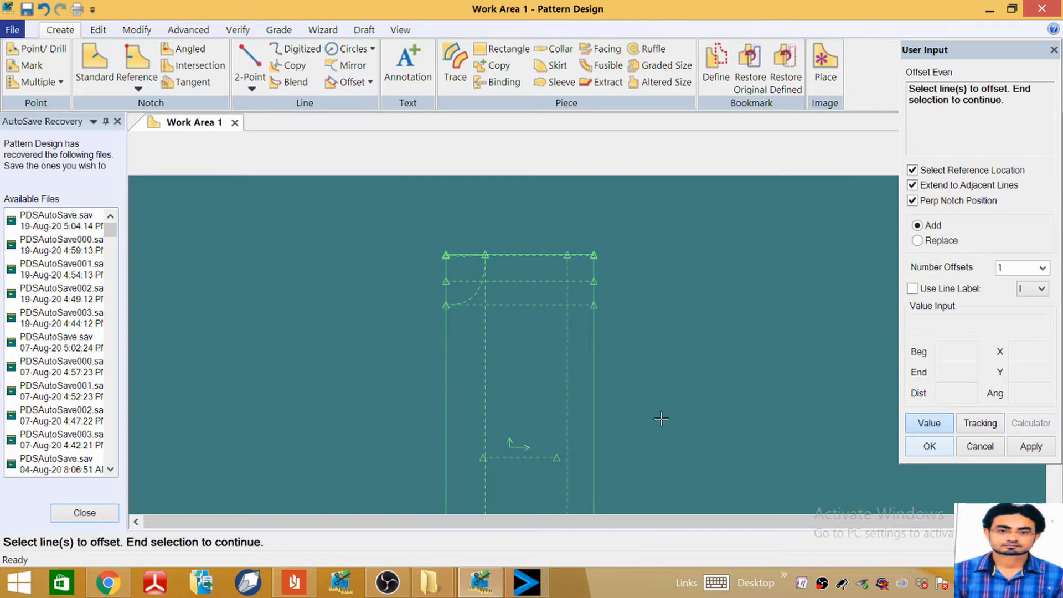
pyautogui.rightClick(647, 314)
pyautogui.click(646, 314)
pyautogui.scroll(-6, 537, 301)
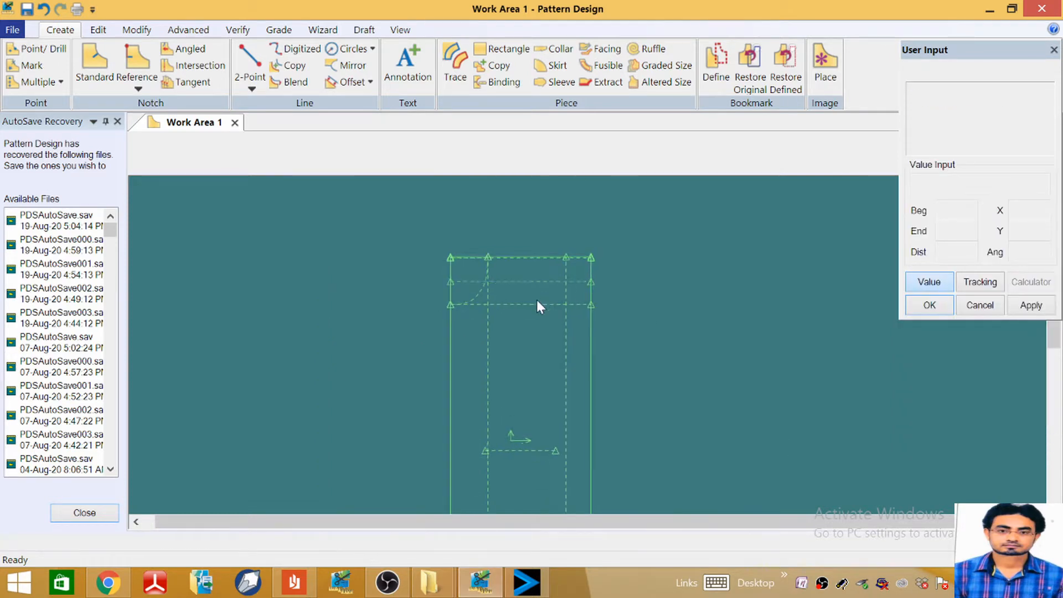
pyautogui.scroll(8, 526, 340)
pyautogui.scroll(1, 557, 314)
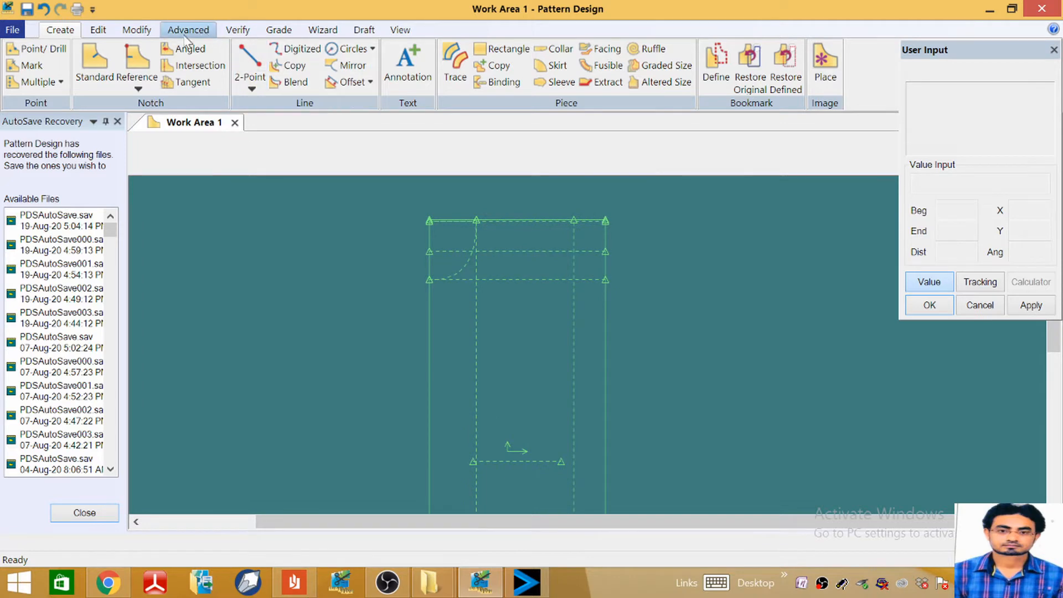
pyautogui.click(142, 32)
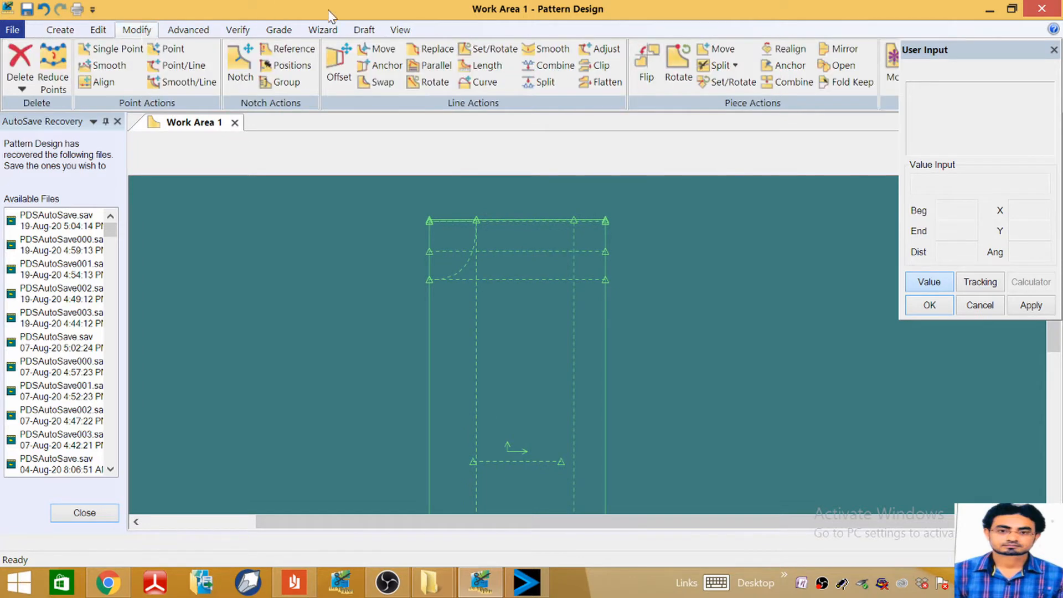
pyautogui.click(597, 66)
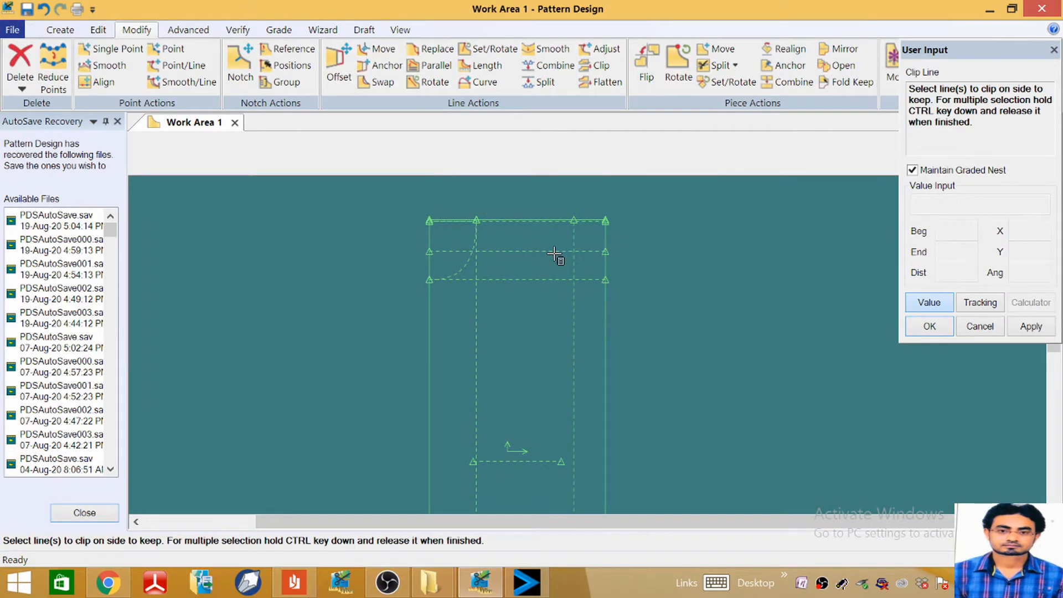
pyautogui.click(576, 248)
pyautogui.click(566, 252)
pyautogui.click(44, 9)
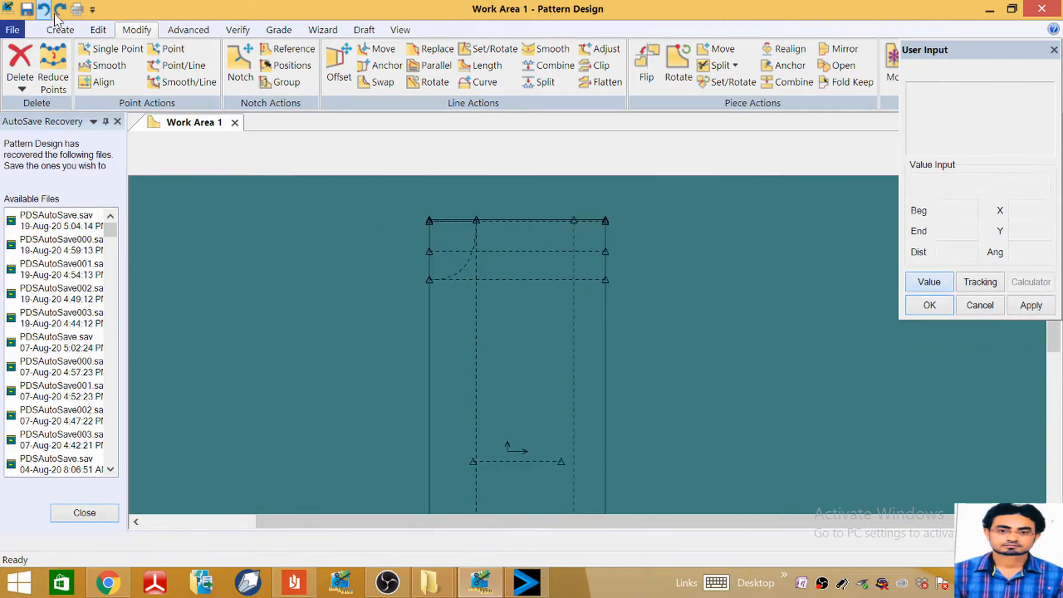
# Step: Clip the horizontal shoulder-drop line and the vertical half-shoulder-width line at their intersection, keeping the inner horizontal part and the lower vertical part
pyautogui.click(597, 67)
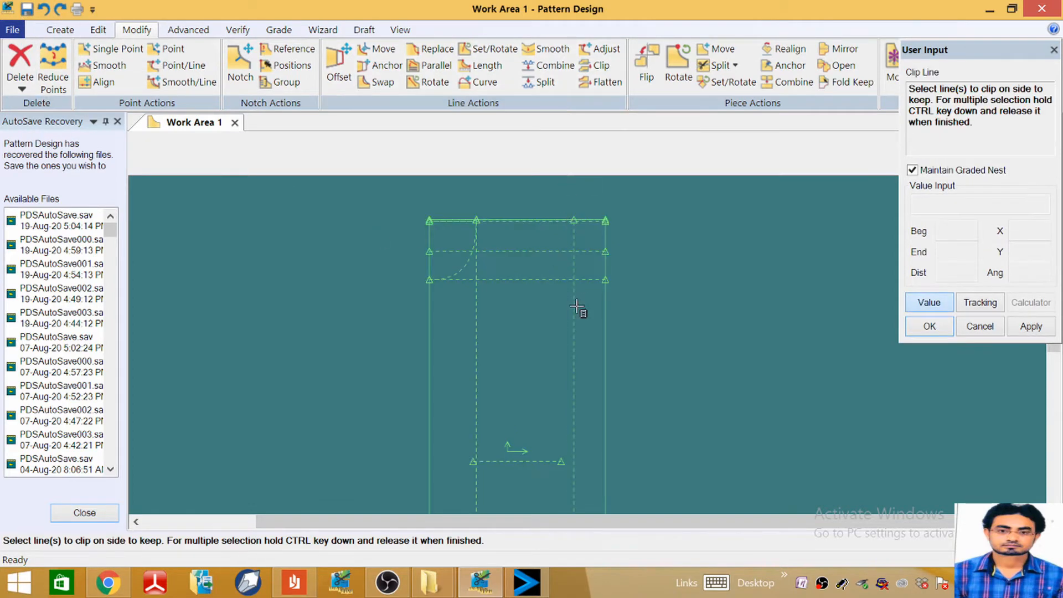
pyautogui.click(576, 259)
pyautogui.click(577, 251)
pyautogui.click(562, 252)
pyautogui.click(575, 303)
pyautogui.scroll(-2, 574, 272)
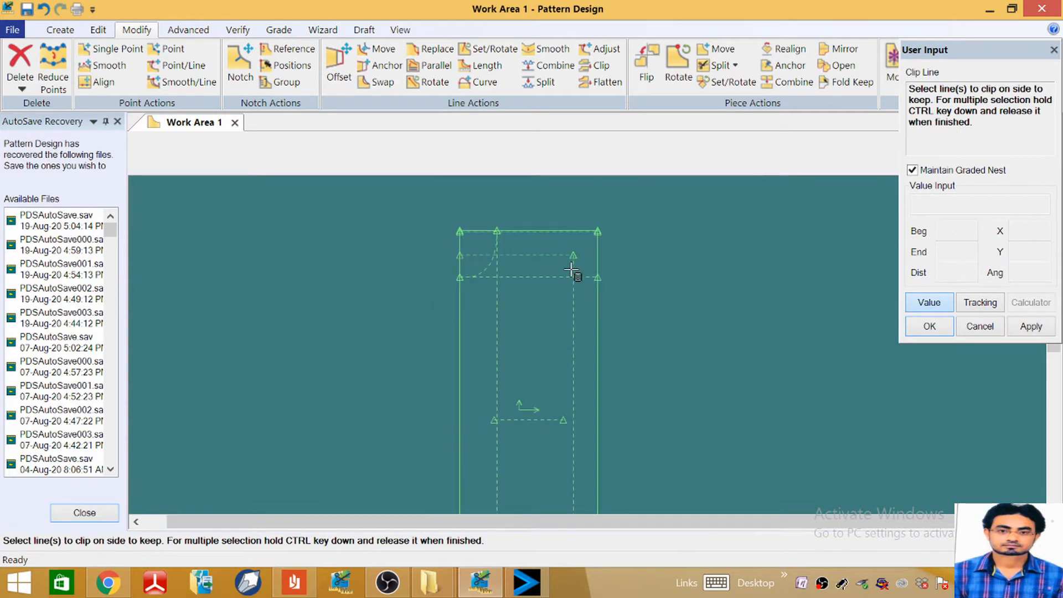
pyautogui.scroll(1, 576, 228)
pyautogui.rightClick(490, 211)
pyautogui.click(502, 217)
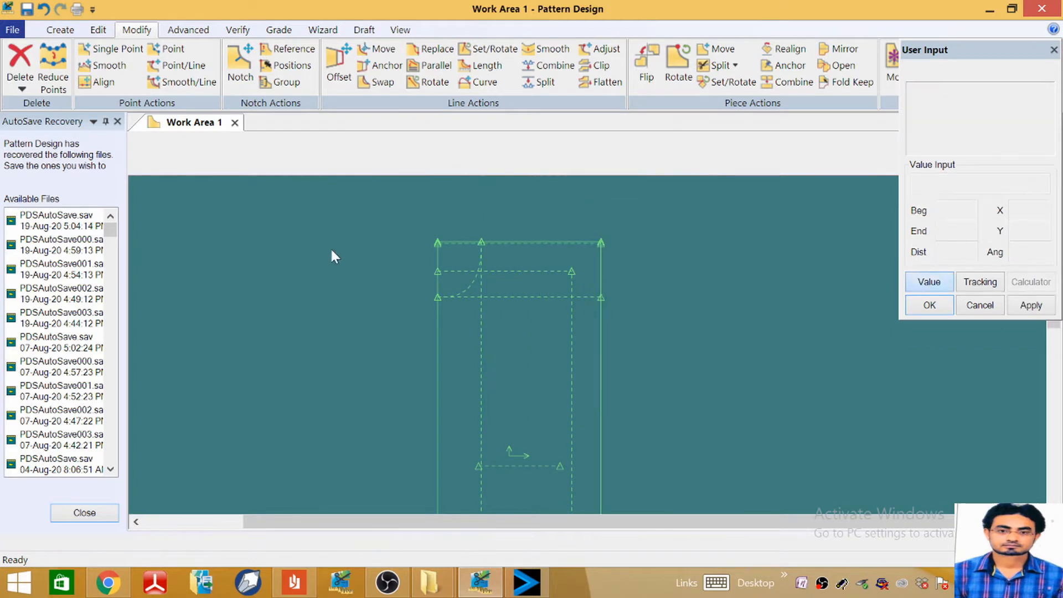
# Step: Draw a straight shoulder line from the neckline-width line's upper end to the corner where the two clipped lines meet
pyautogui.click(58, 30)
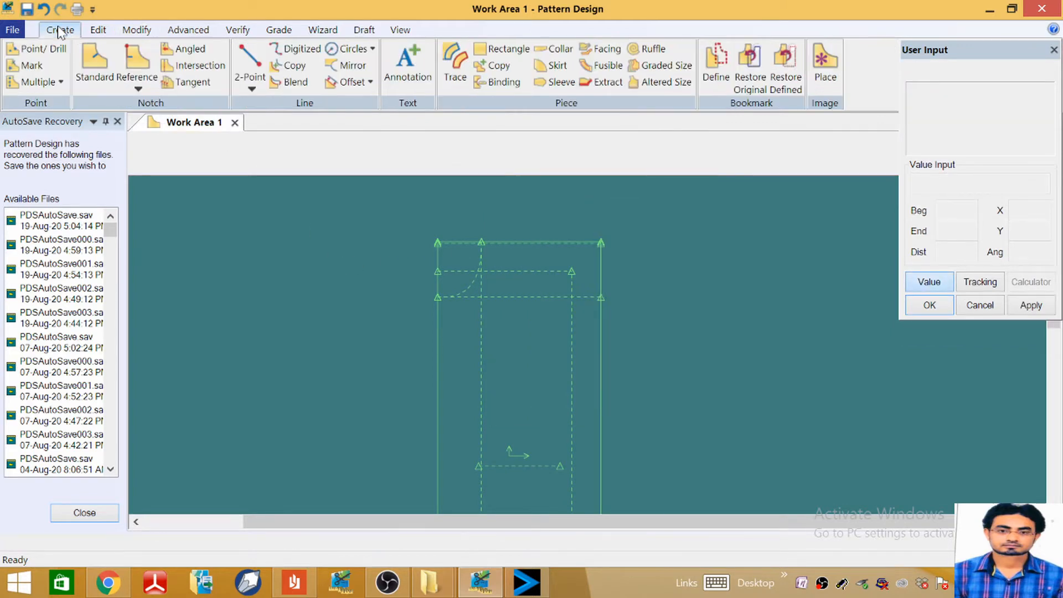
pyautogui.click(249, 61)
pyautogui.scroll(3, 478, 241)
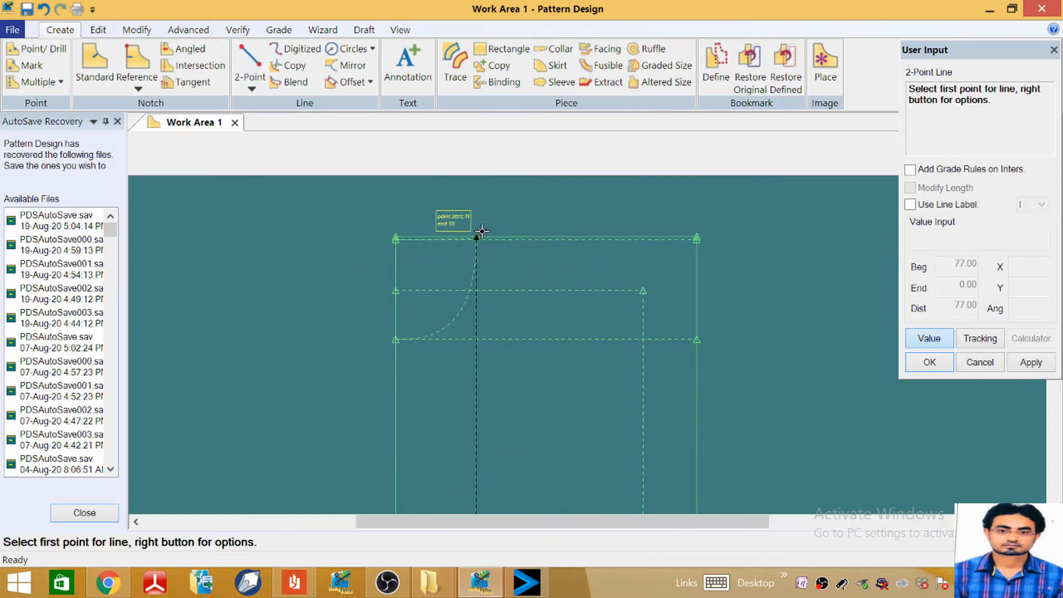
pyautogui.click(479, 234)
pyautogui.click(929, 338)
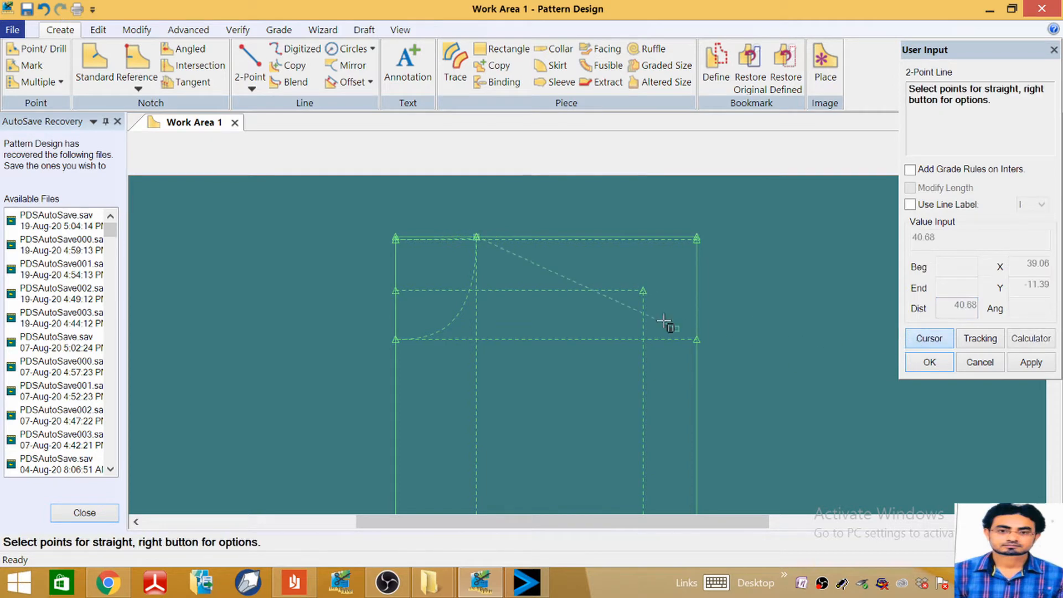
pyautogui.click(644, 290)
pyautogui.scroll(-3, 659, 233)
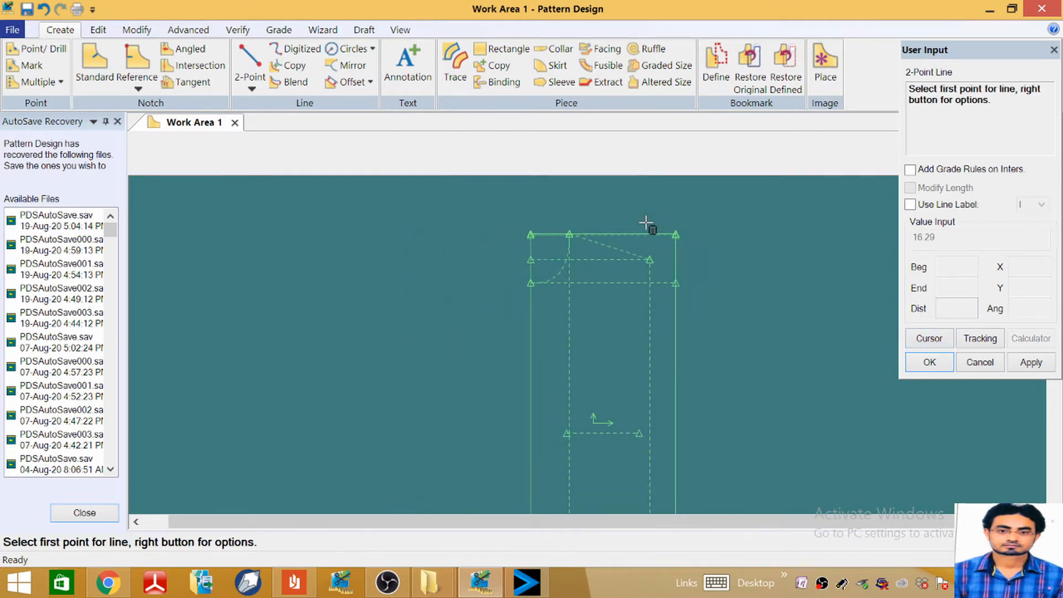
pyautogui.scroll(5, 604, 312)
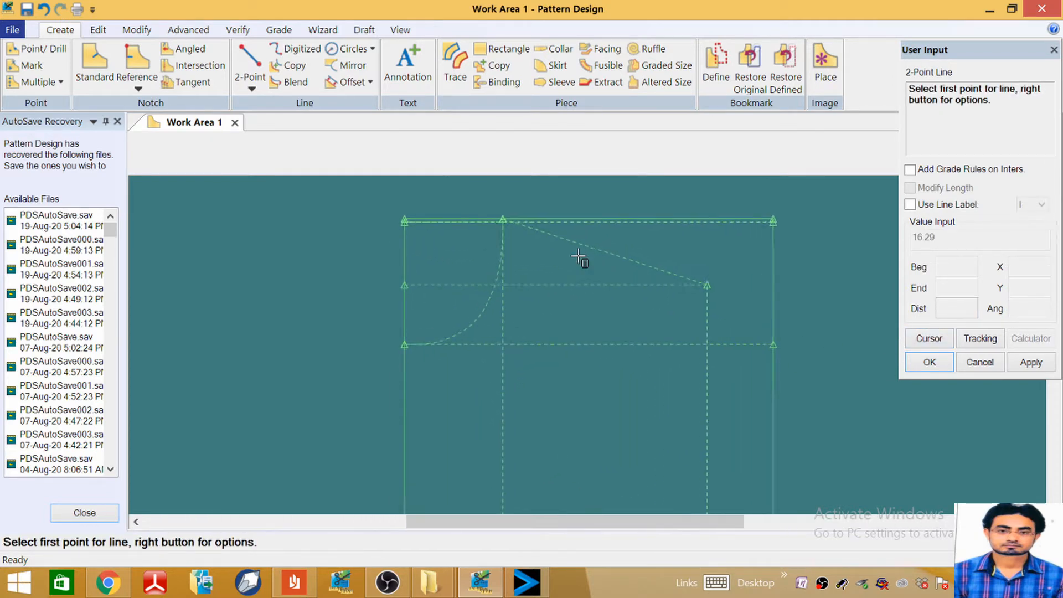
pyautogui.rightClick(532, 249)
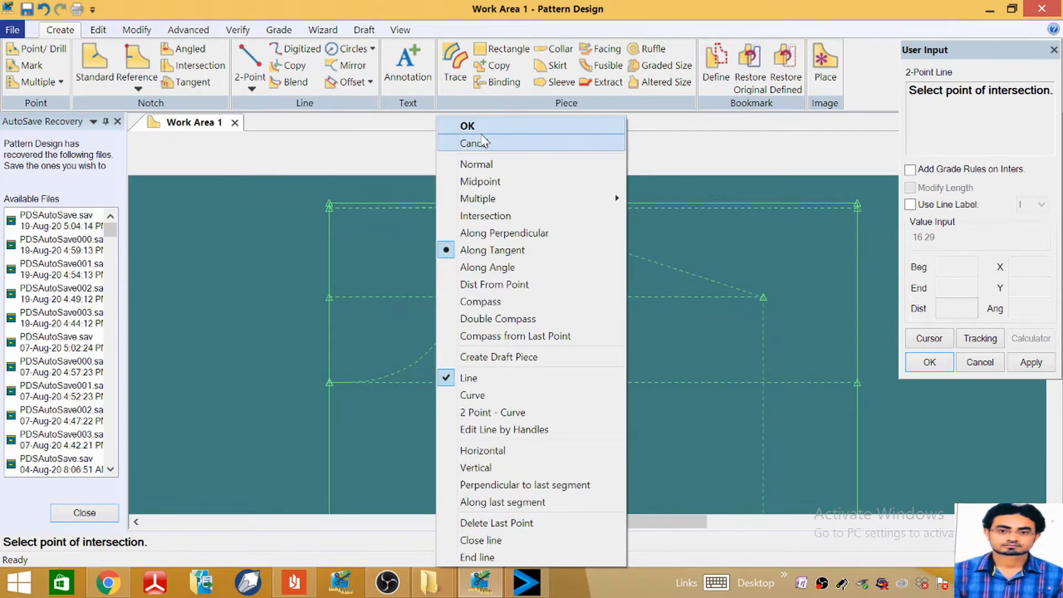
pyautogui.click(478, 142)
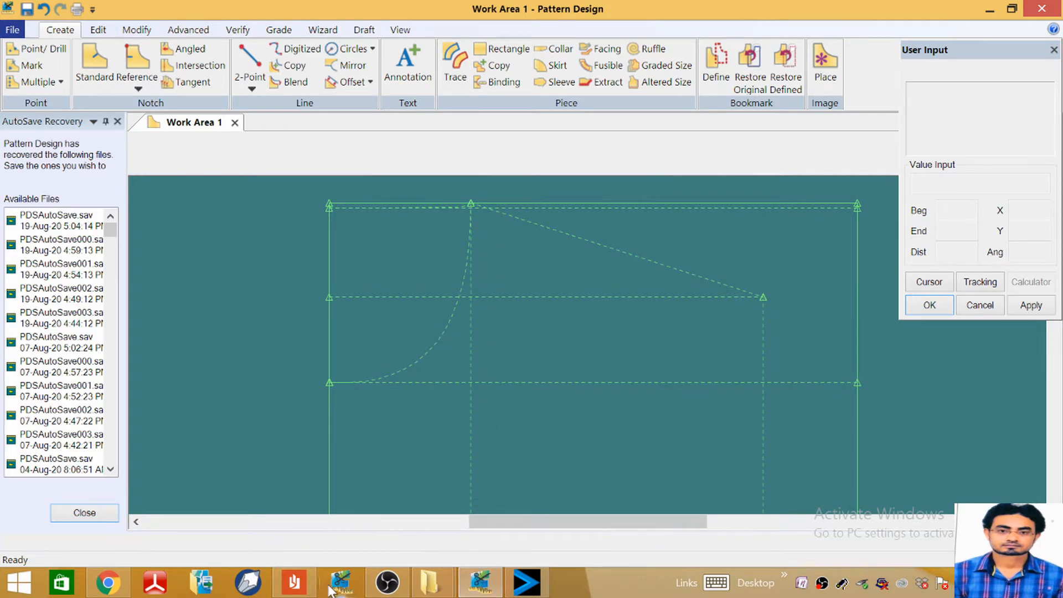
# Step: Look up the half back armhole plus yoke and half front armhole measurements in the shirt's technical sketch and measurement chart
pyautogui.click(295, 582)
pyautogui.scroll(10, 497, 372)
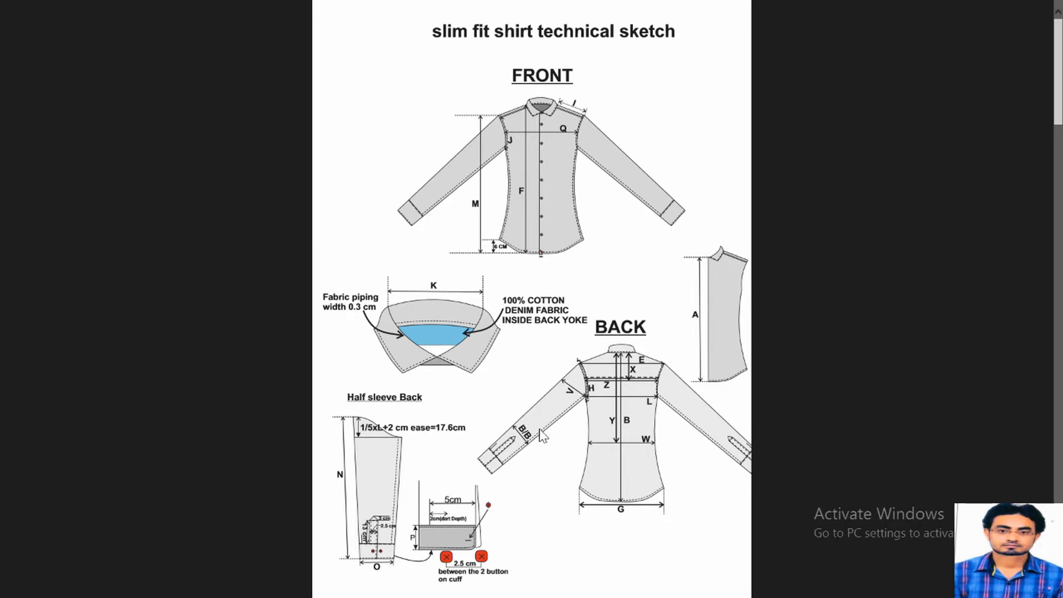
pyautogui.scroll(-10, 605, 366)
pyautogui.scroll(-5, 605, 366)
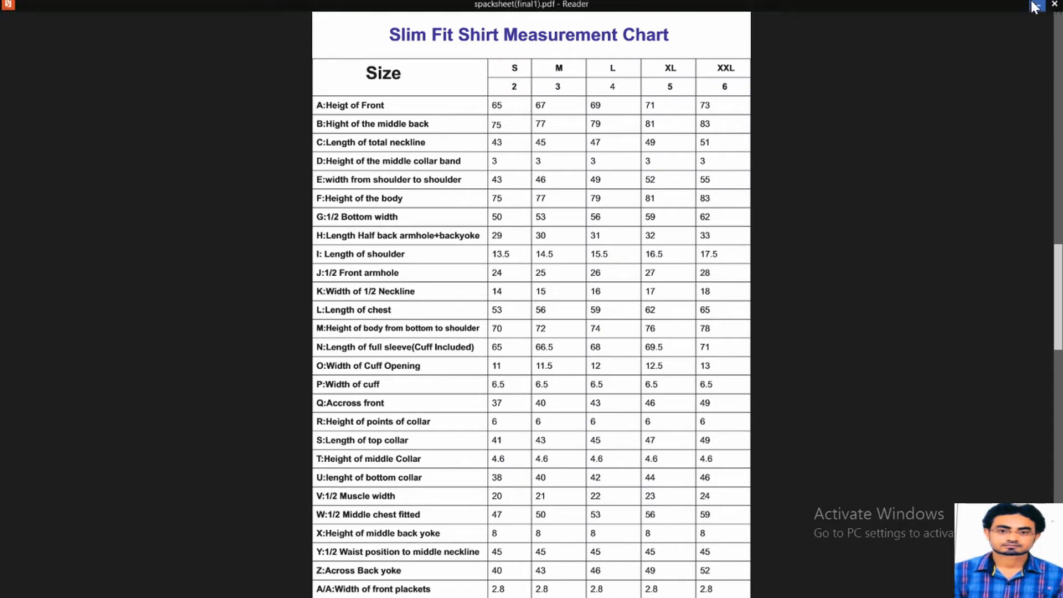
pyautogui.click(1040, 10)
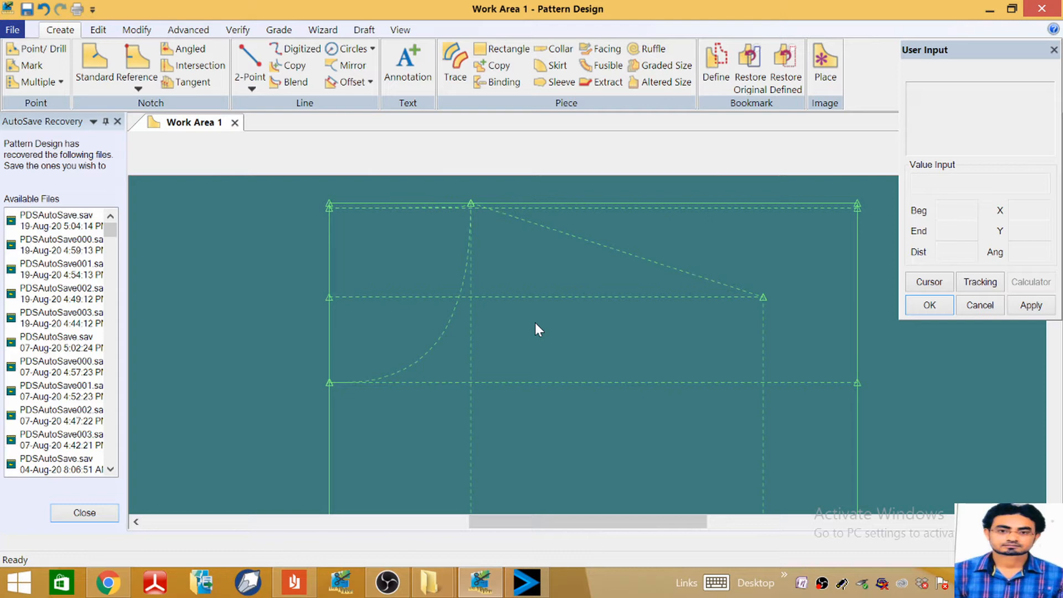
# Step: Select the rectangle's upper edge for an offset, set a reference location on it and open the calculator for the distance
pyautogui.scroll(-2, 548, 277)
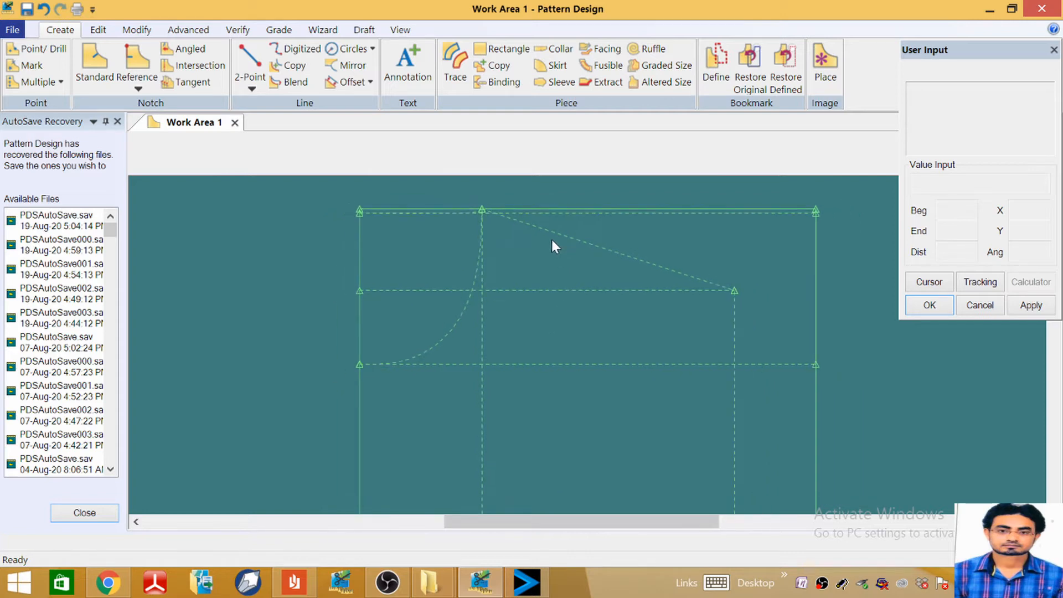
pyautogui.click(348, 82)
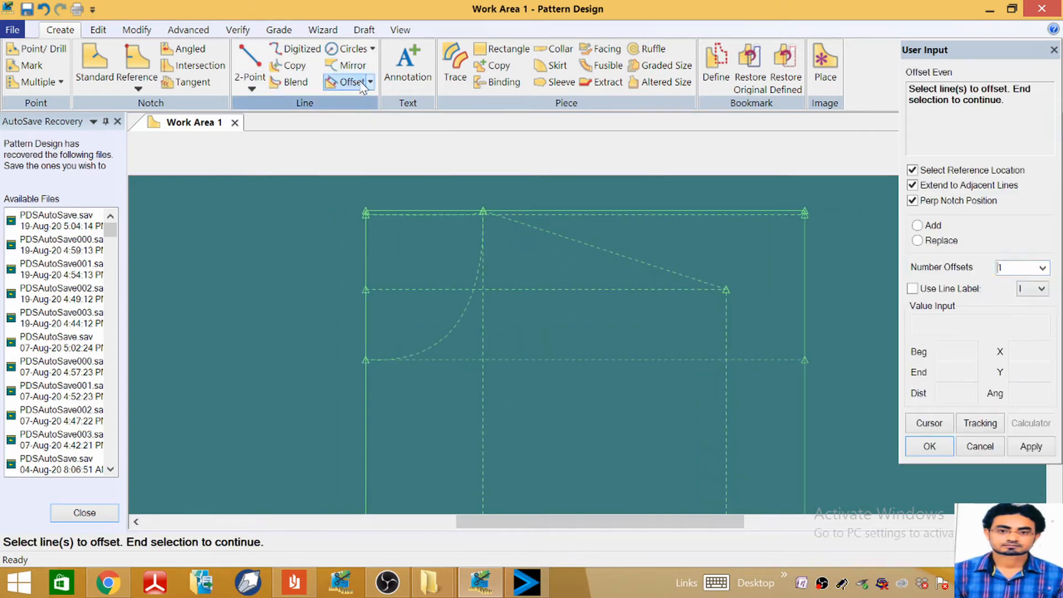
pyautogui.scroll(1, 600, 207)
pyautogui.click(600, 208)
pyautogui.rightClick(598, 209)
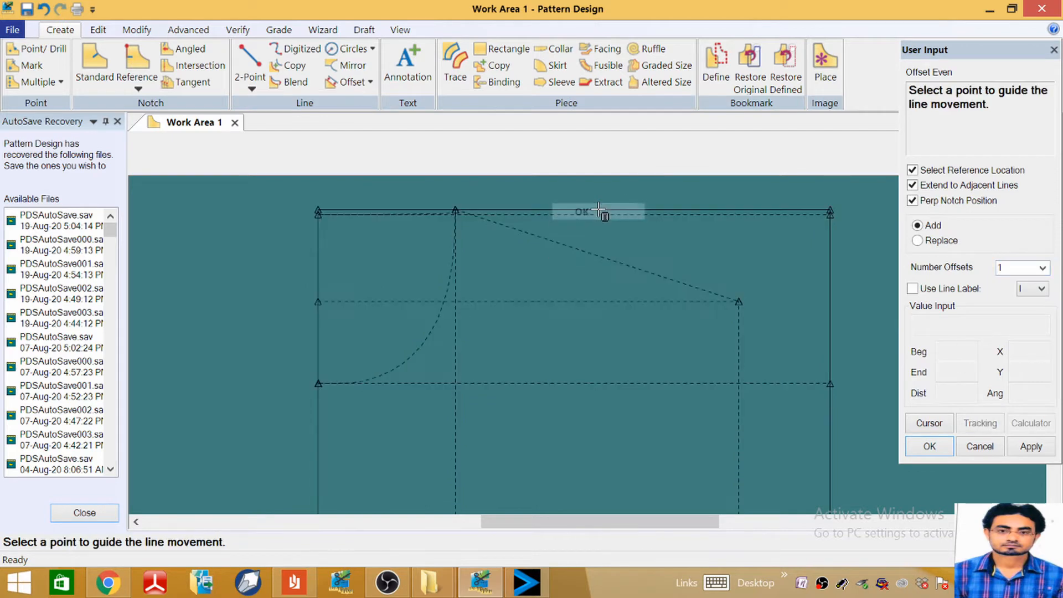
pyautogui.click(598, 209)
pyautogui.click(929, 422)
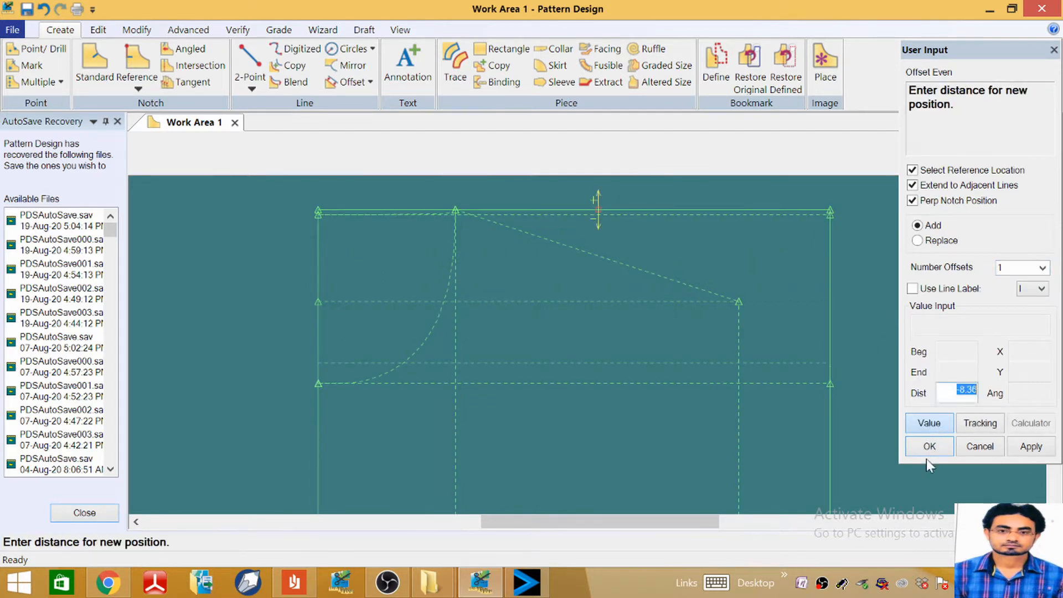
pyautogui.click(1028, 426)
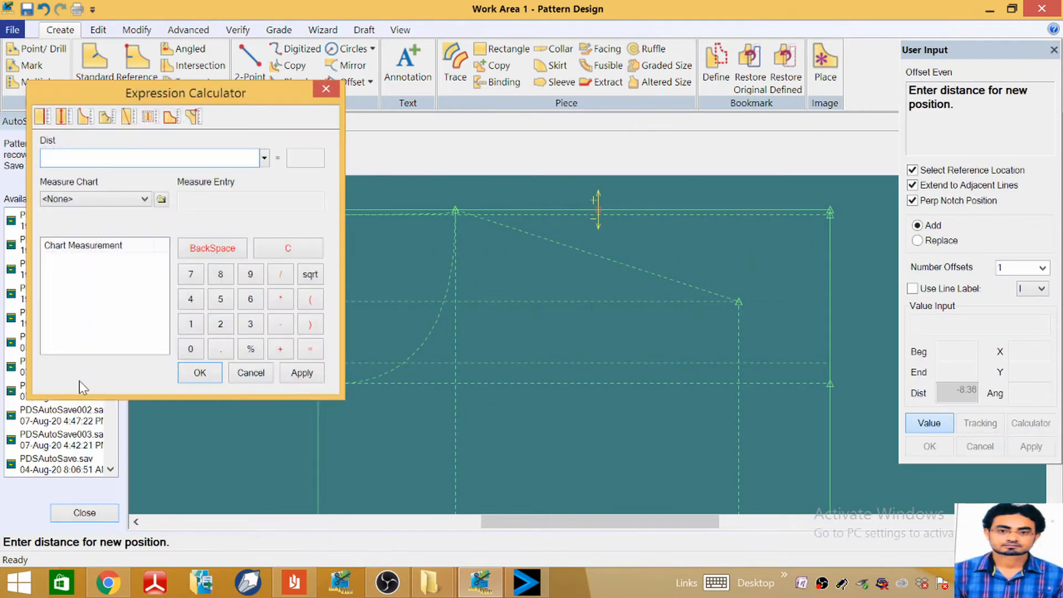
# Step: Check the armhole values in the measurement chart and add them in the distance calculator as 30+25
pyautogui.click(296, 588)
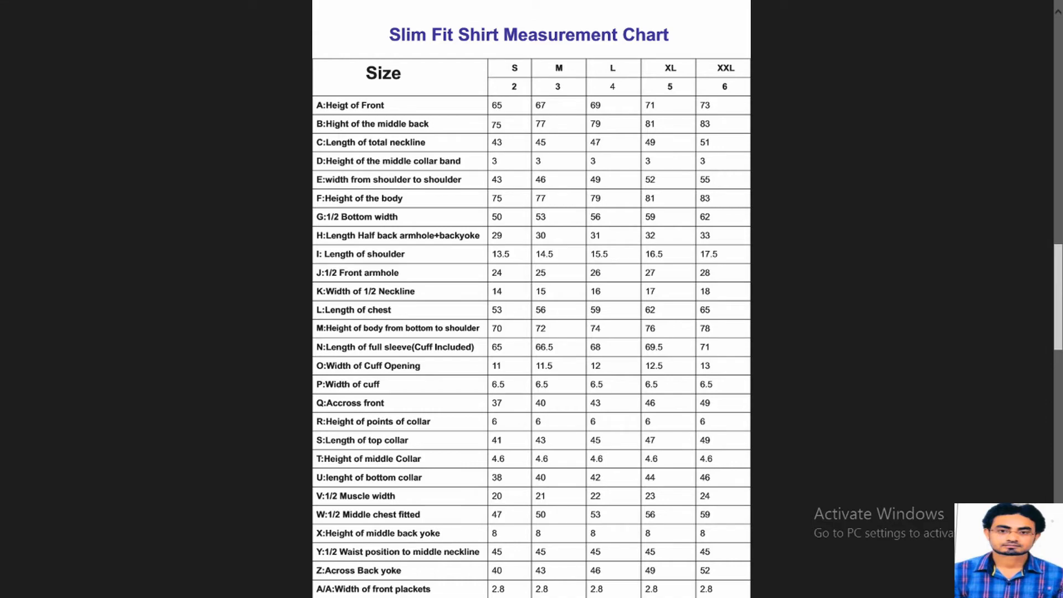
pyautogui.click(1035, 8)
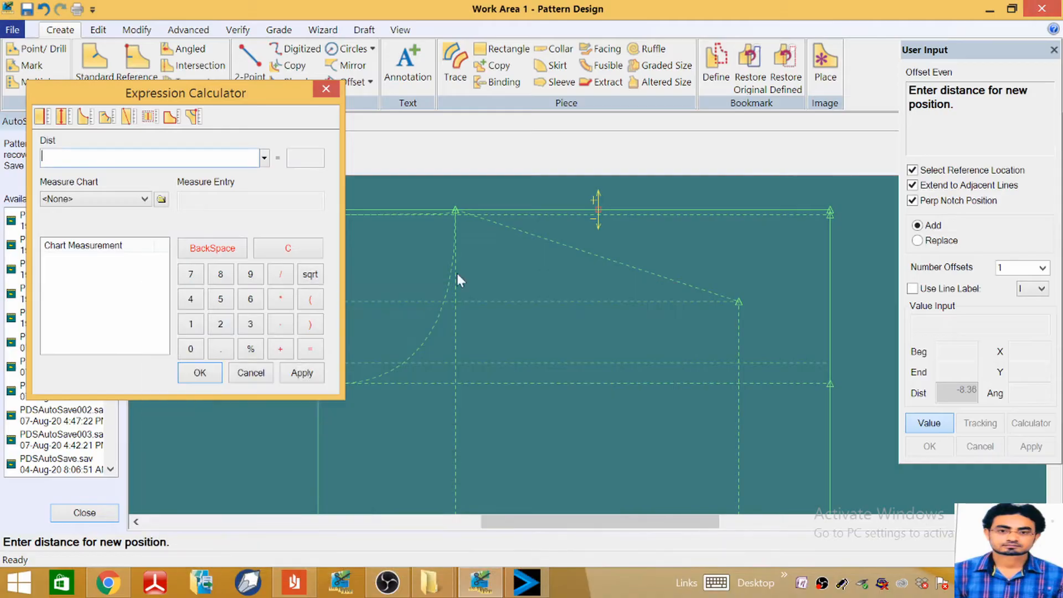
pyautogui.click(250, 326)
pyautogui.click(191, 350)
pyautogui.click(280, 350)
pyautogui.click(221, 326)
pyautogui.click(220, 300)
pyautogui.click(301, 373)
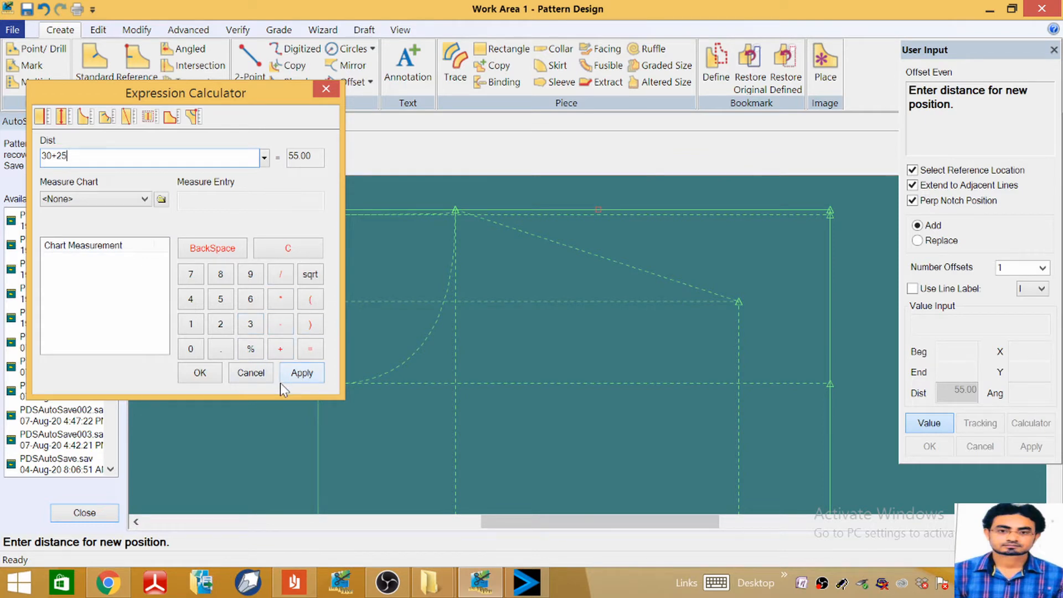
pyautogui.click(308, 354)
# Step: Replace the distance expression with 55/2 and calculate half of the combined armhole length
pyautogui.moveTo(71, 157); pyautogui.dragTo(31, 164)
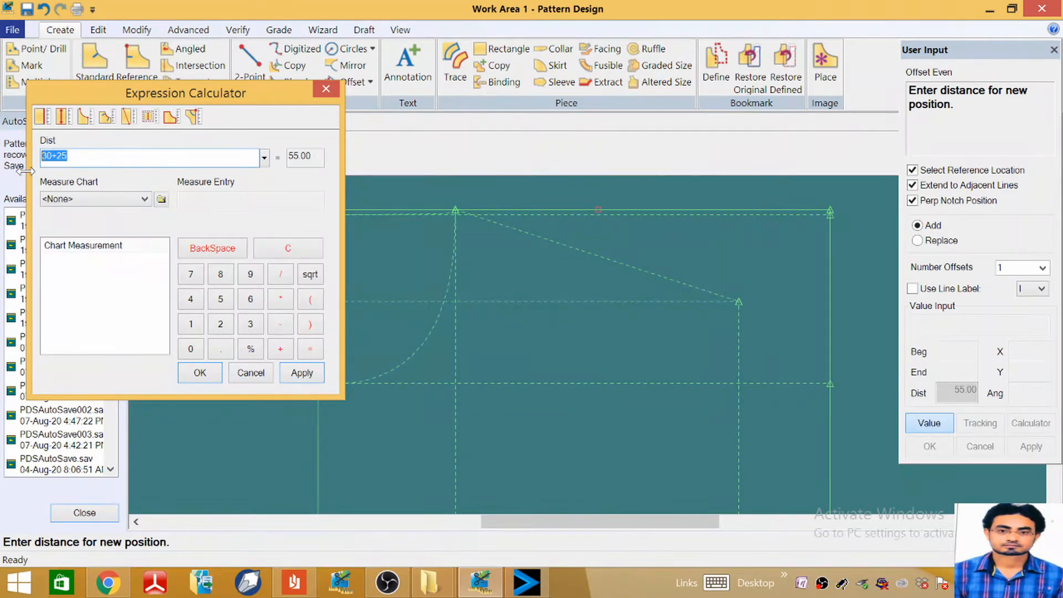
pyautogui.press('Home')
pyautogui.write('55')
pyautogui.moveTo(78, 157); pyautogui.dragTo(5, 185)
pyautogui.click(289, 250)
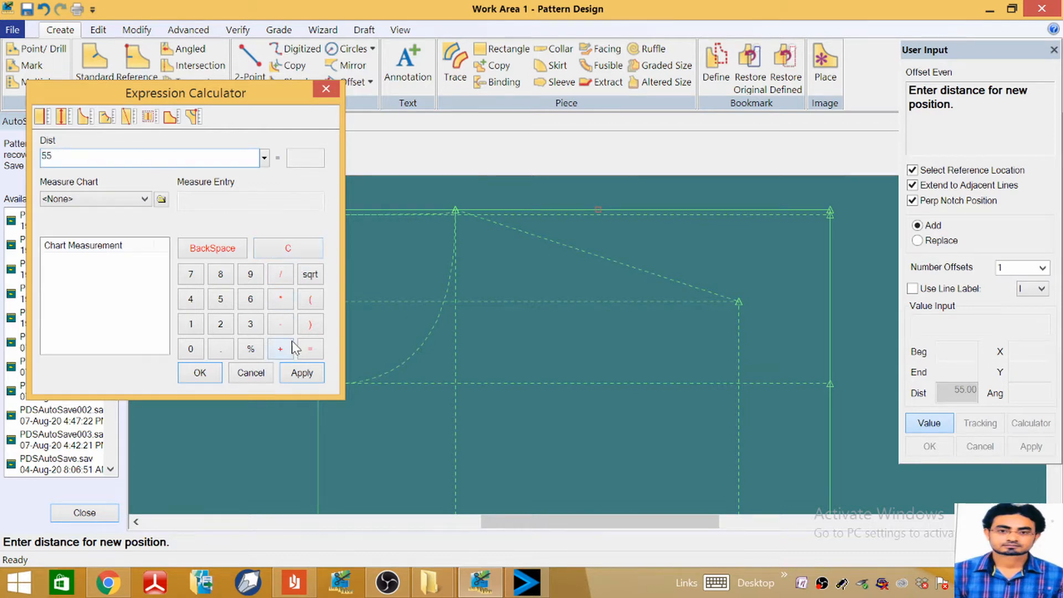
pyautogui.click(286, 277)
pyautogui.click(221, 325)
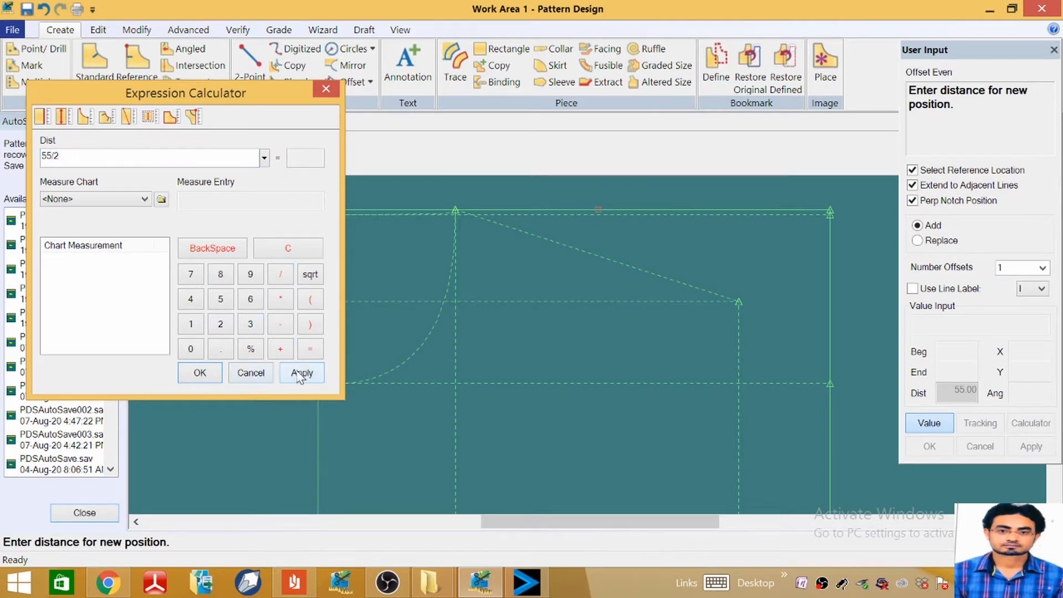
pyautogui.click(300, 374)
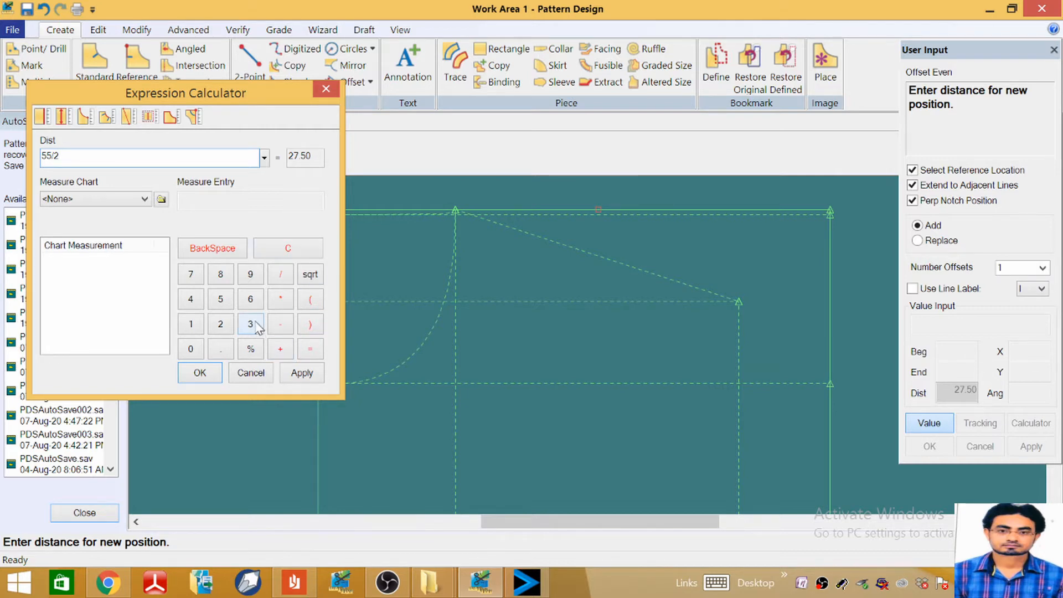
# Step: Calculate the distance as 27.5-3.5 and offset the rectangle's upper edge downward by that 24.00 as the armhole depth line
pyautogui.hotkey('ctrl', 'a')
pyautogui.click(272, 249)
pyautogui.write('27')
pyautogui.click(280, 324)
pyautogui.click(251, 324)
pyautogui.click(220, 349)
pyautogui.click(221, 300)
pyautogui.click(303, 374)
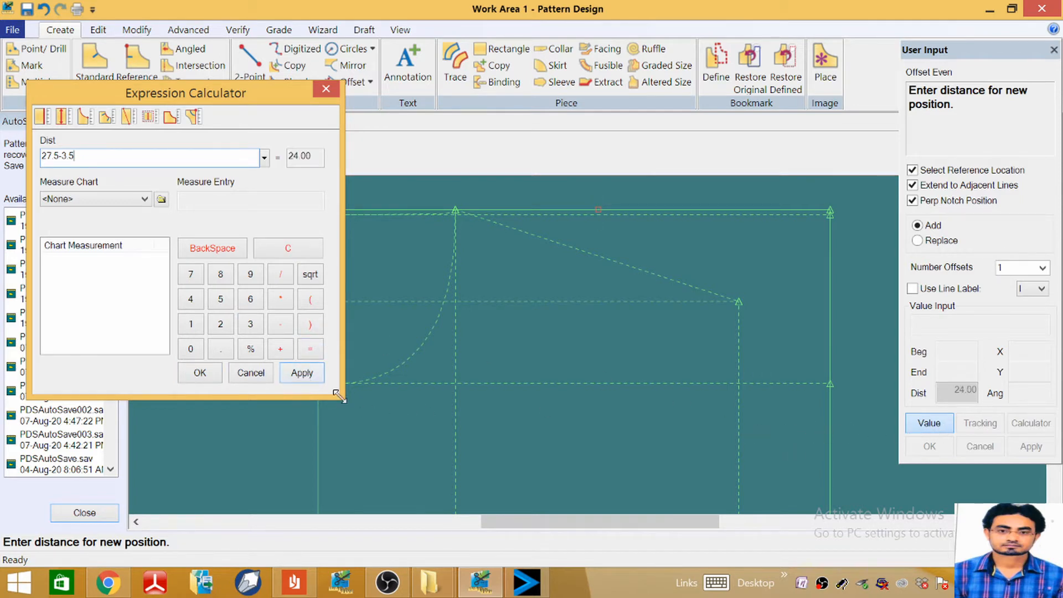
pyautogui.click(200, 373)
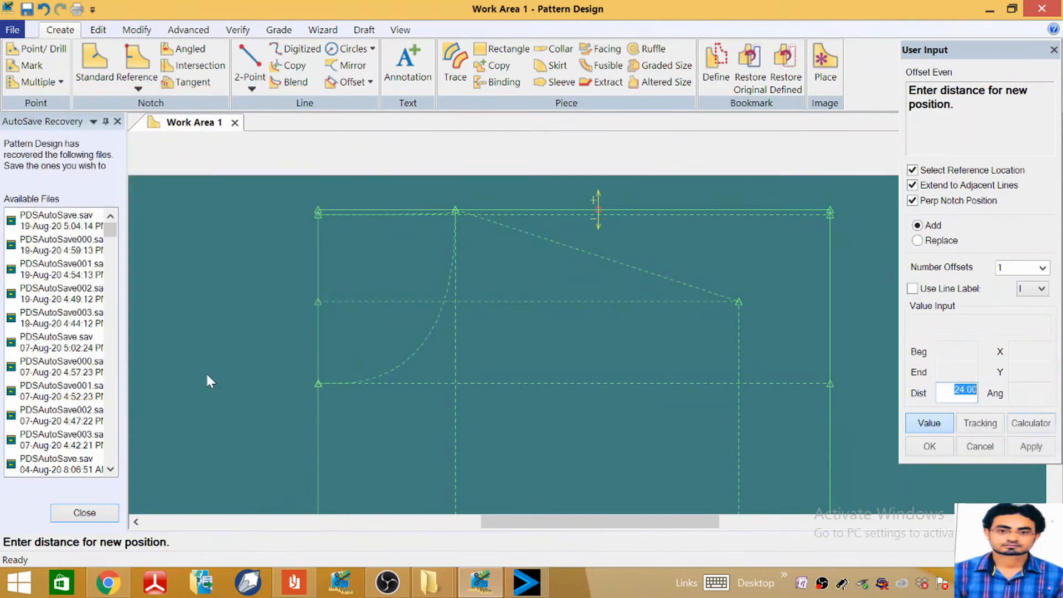
pyautogui.click(951, 394)
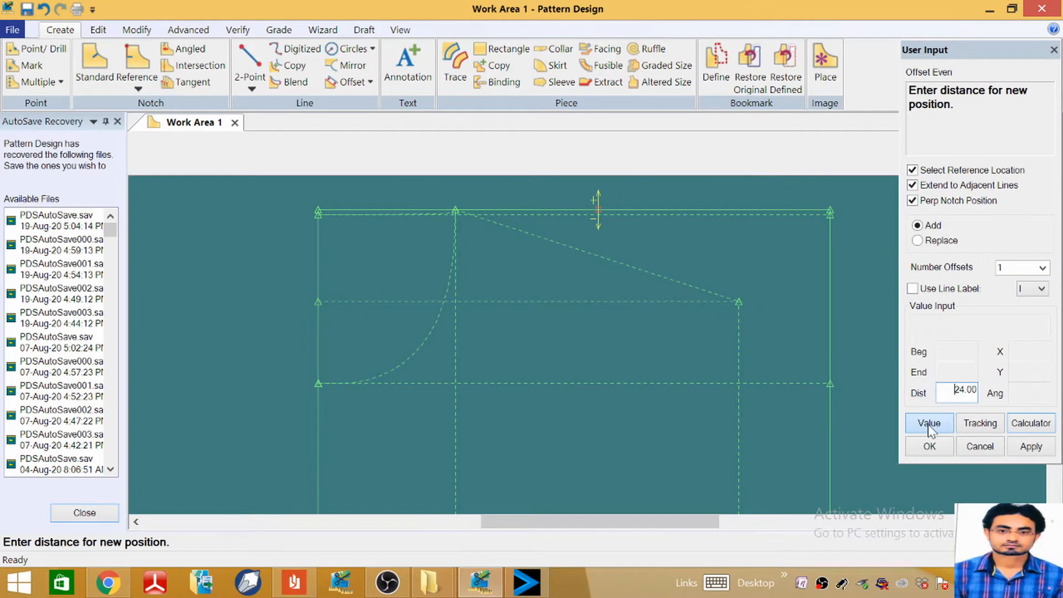
pyautogui.click(928, 424)
# Step: Offset the rectangle's upper edge downward to add a horizontal line midway between that edge and the armhole depth line
pyautogui.scroll(-3, 482, 414)
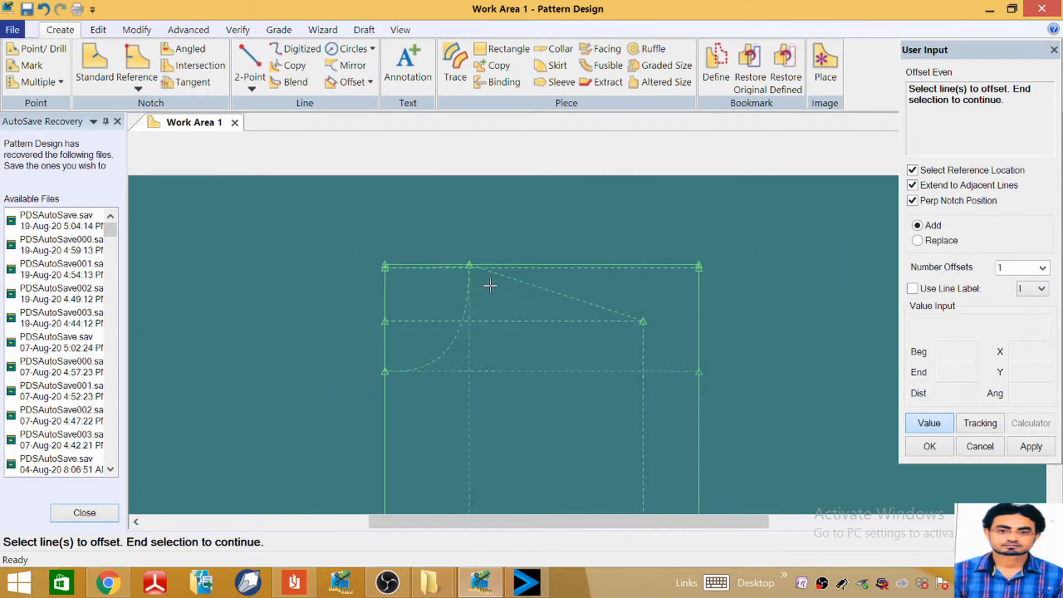
pyautogui.scroll(1, 540, 417)
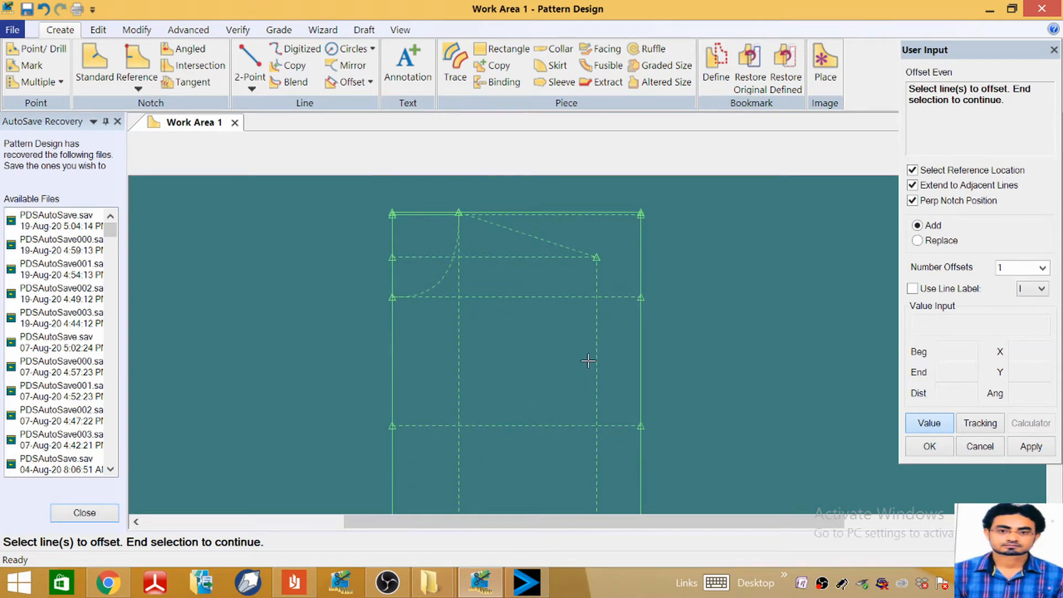
pyautogui.click(354, 85)
pyautogui.click(553, 212)
pyautogui.rightClick(554, 212)
pyautogui.click(554, 214)
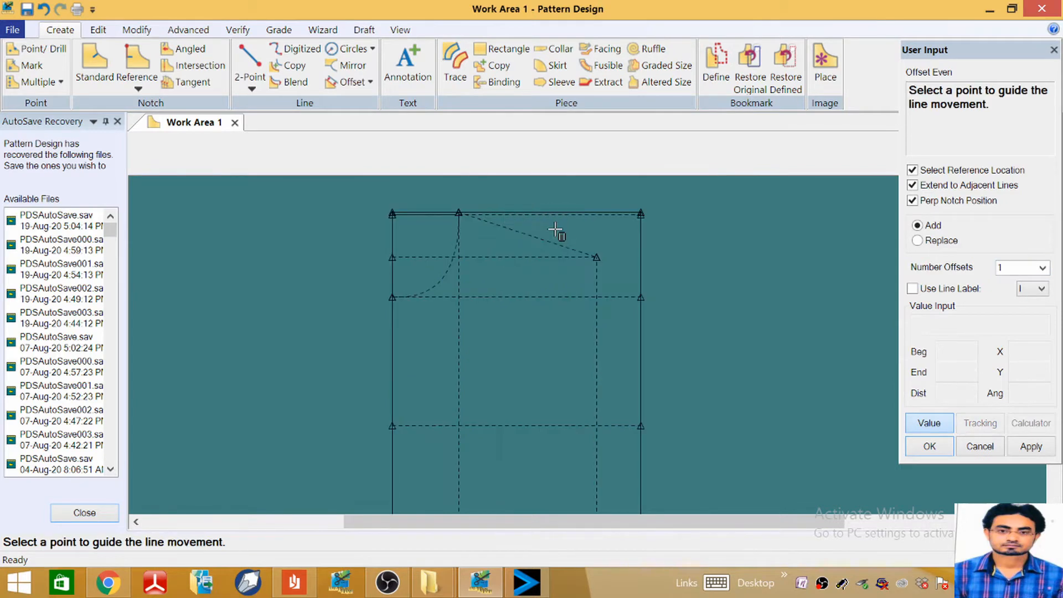
pyautogui.click(558, 211)
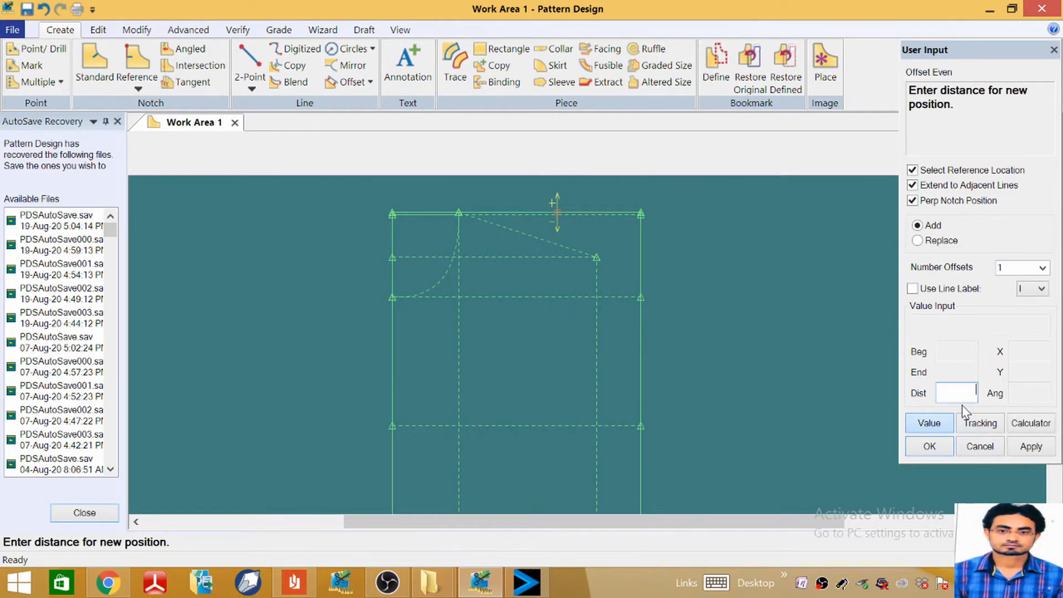
pyautogui.press('Return')
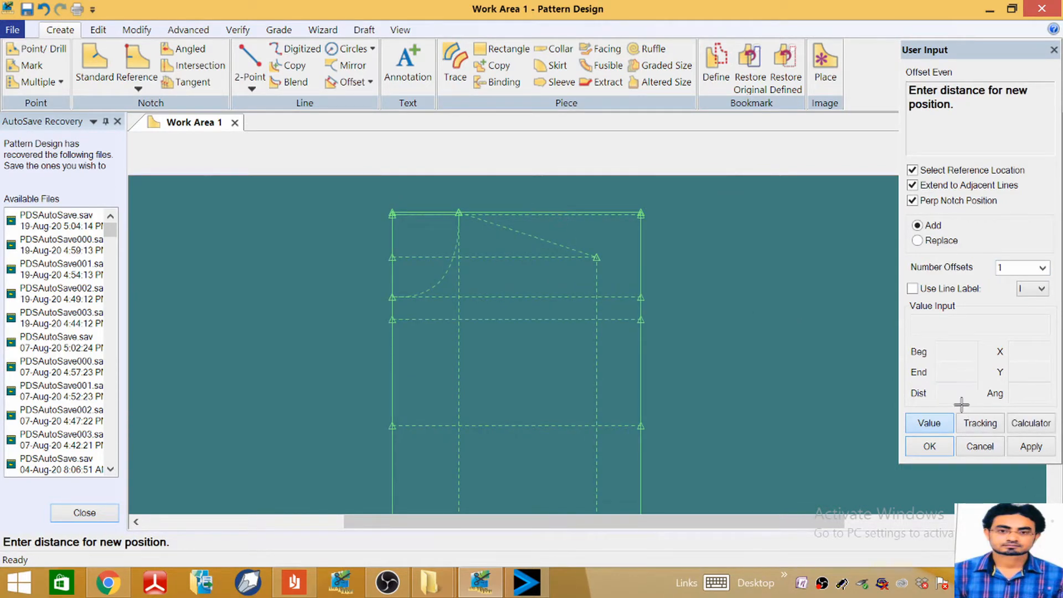
pyautogui.rightClick(682, 314)
pyautogui.click(682, 317)
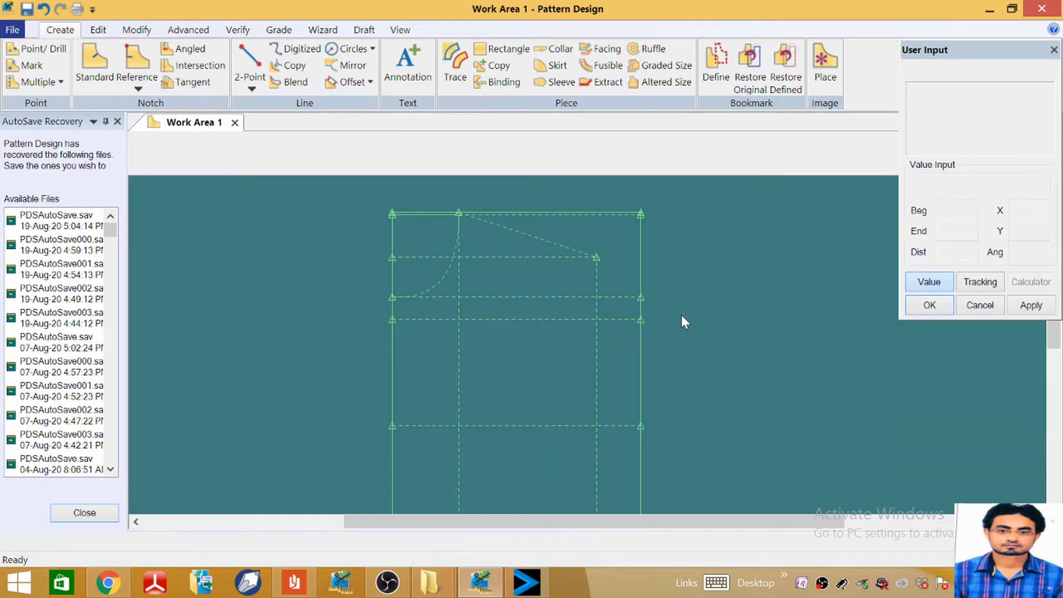
# Step: Review the front and back technical sketches and the slim fit shirt measurement chart in the PDF spec sheet, then return to the pattern
pyautogui.scroll(-3, 526, 321)
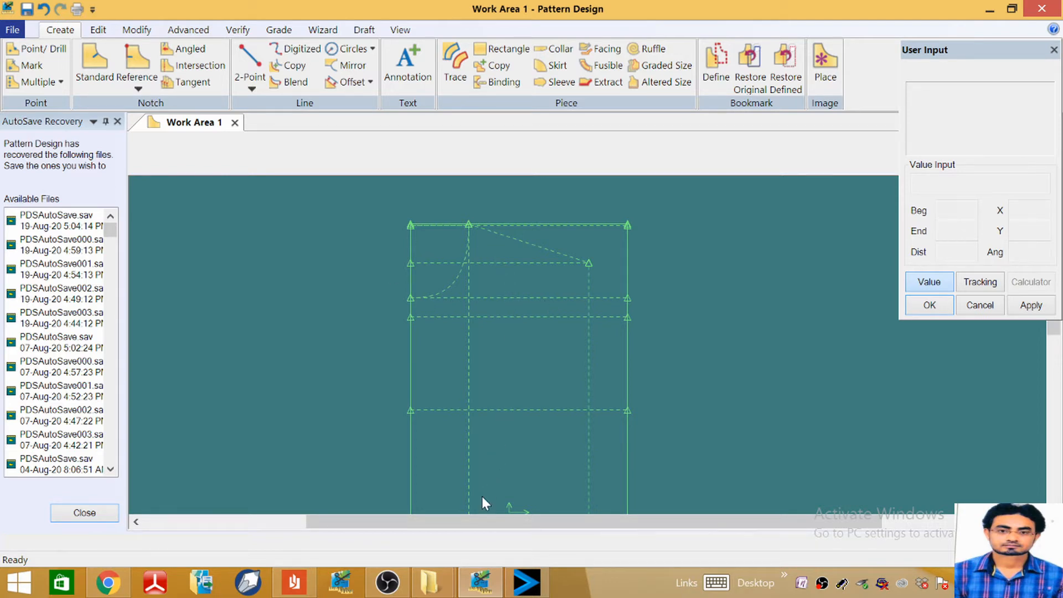
pyautogui.click(294, 581)
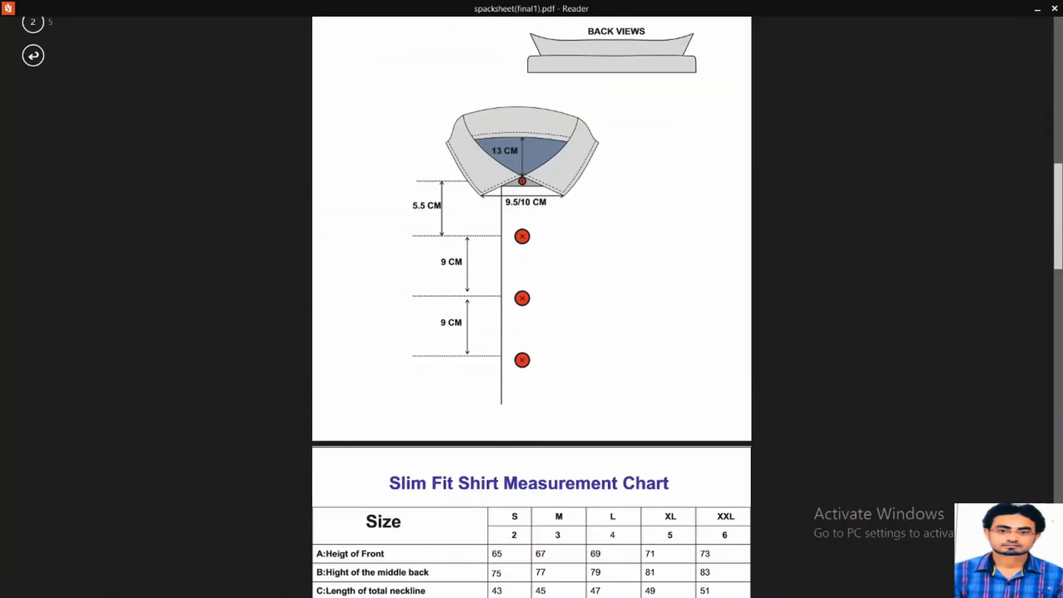
pyautogui.scroll(10, 486, 377)
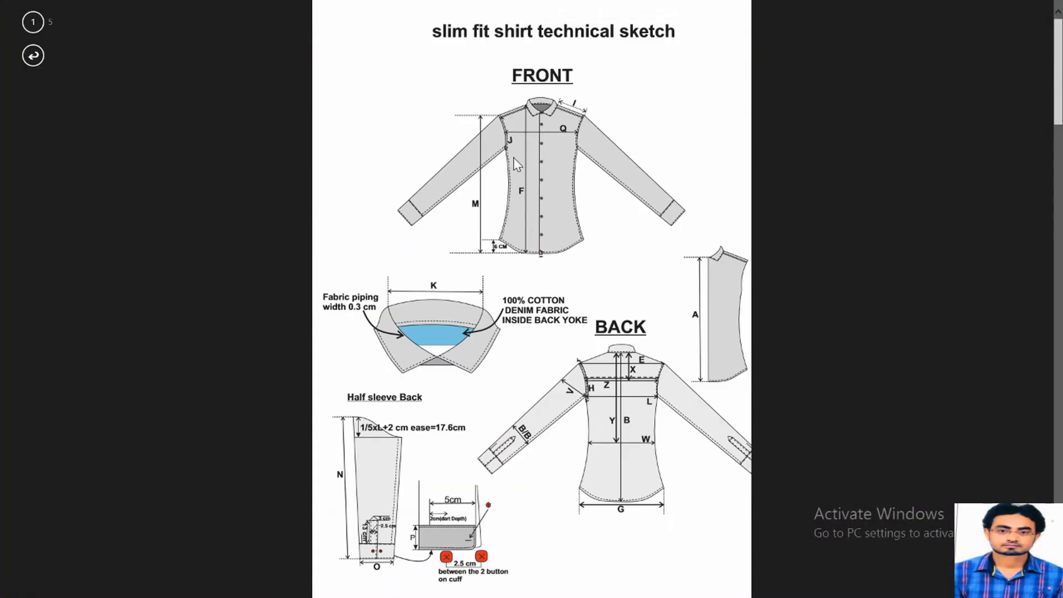
pyautogui.scroll(-15, 514, 160)
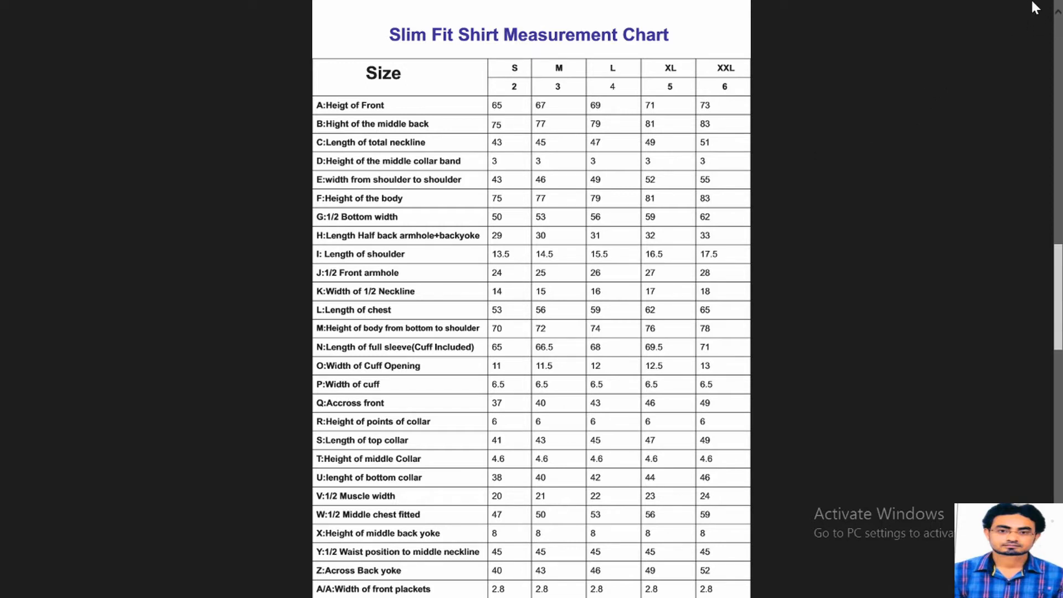
pyautogui.moveTo(1057, 13)
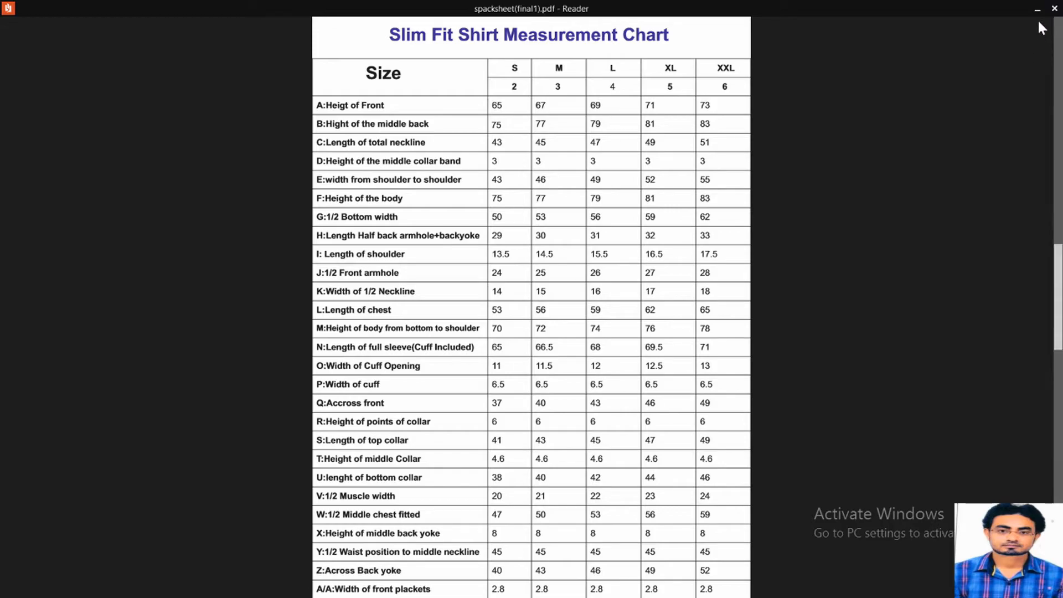
pyautogui.click(1038, 11)
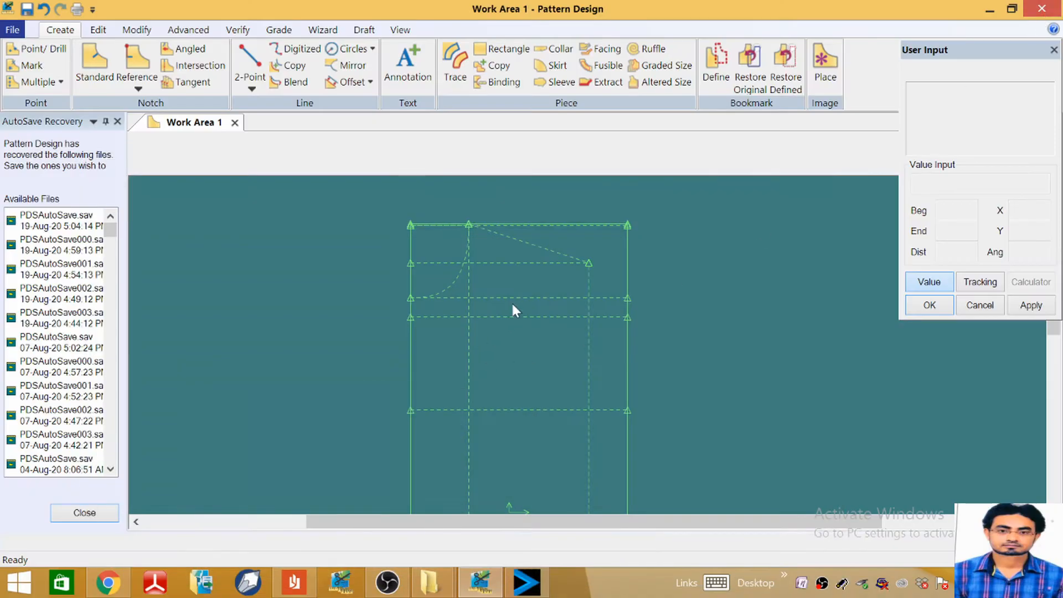
# Step: Offset the slanted shoulder line downward to create a parallel line below it
pyautogui.click(346, 82)
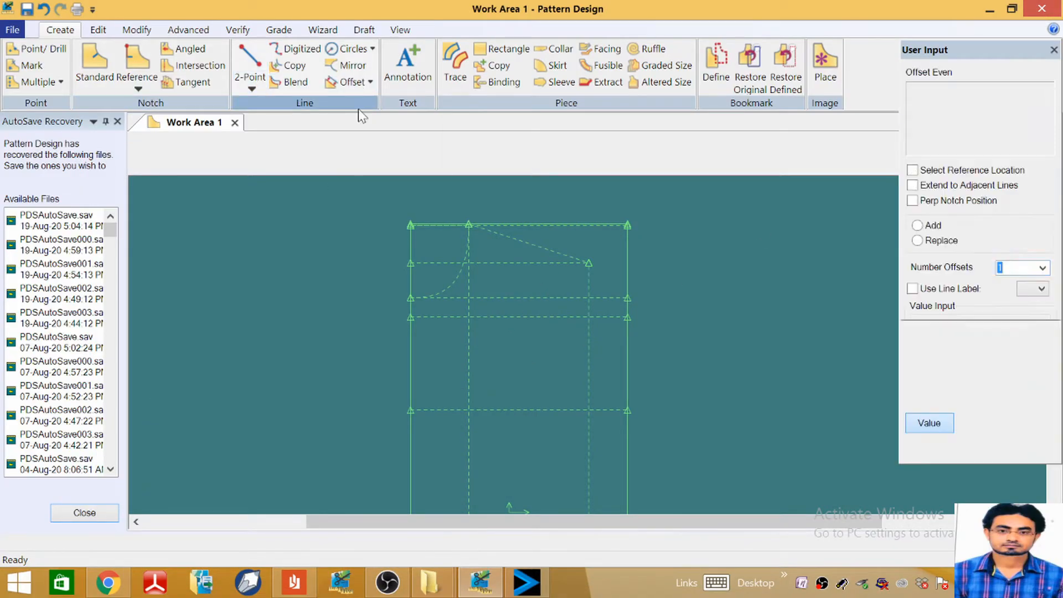
pyautogui.click(556, 253)
pyautogui.rightClick(556, 253)
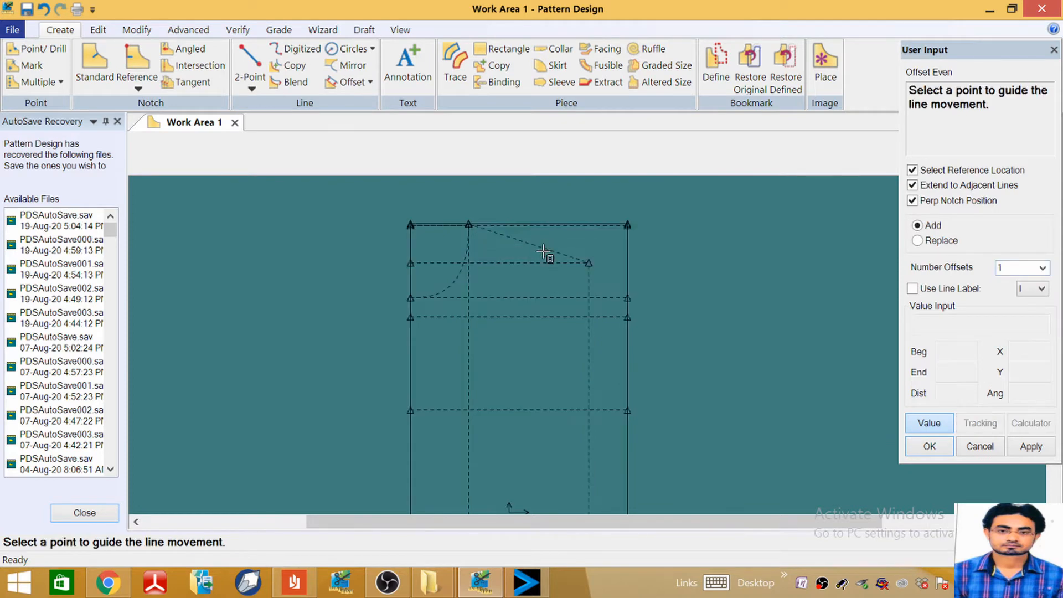
pyautogui.click(544, 253)
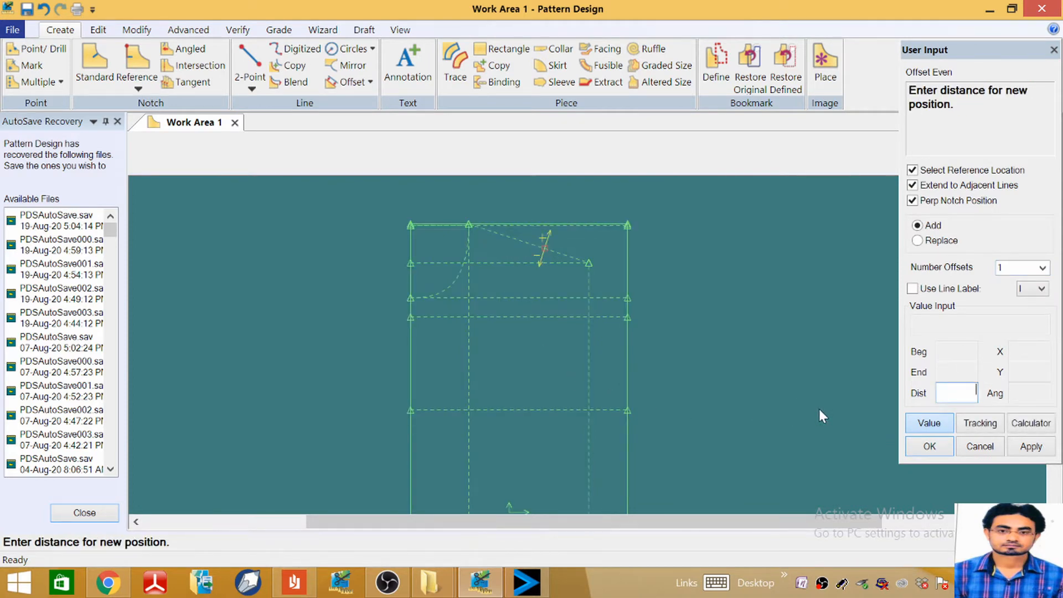
pyautogui.press('Return')
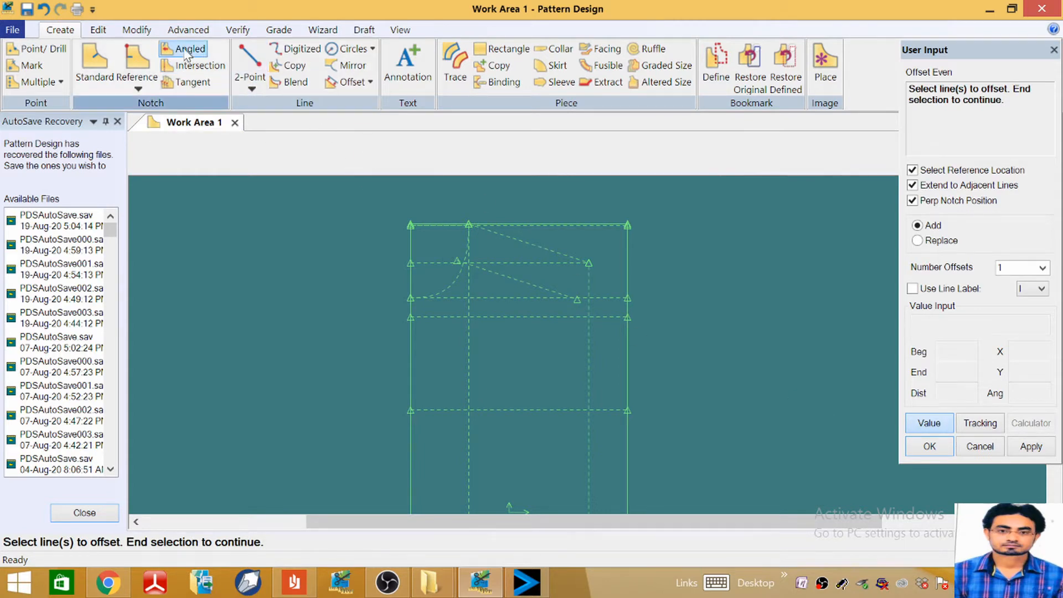
# Step: Extend the outer end of the lower parallel shoulder line along its own direction, past the vertical line through the shoulder point
pyautogui.click(140, 31)
pyautogui.click(177, 65)
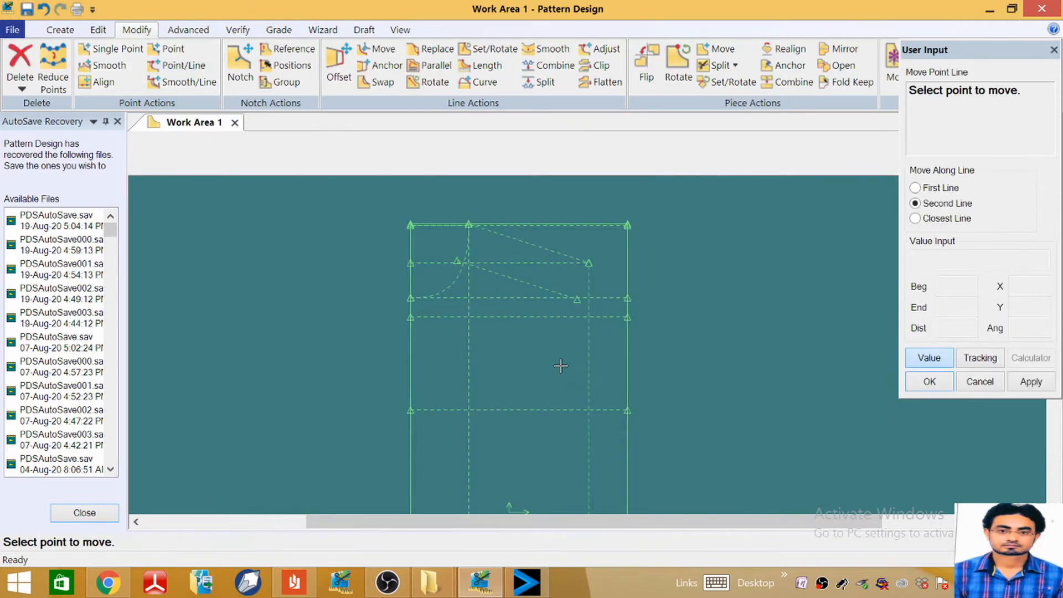
pyautogui.scroll(1, 562, 349)
pyautogui.click(576, 289)
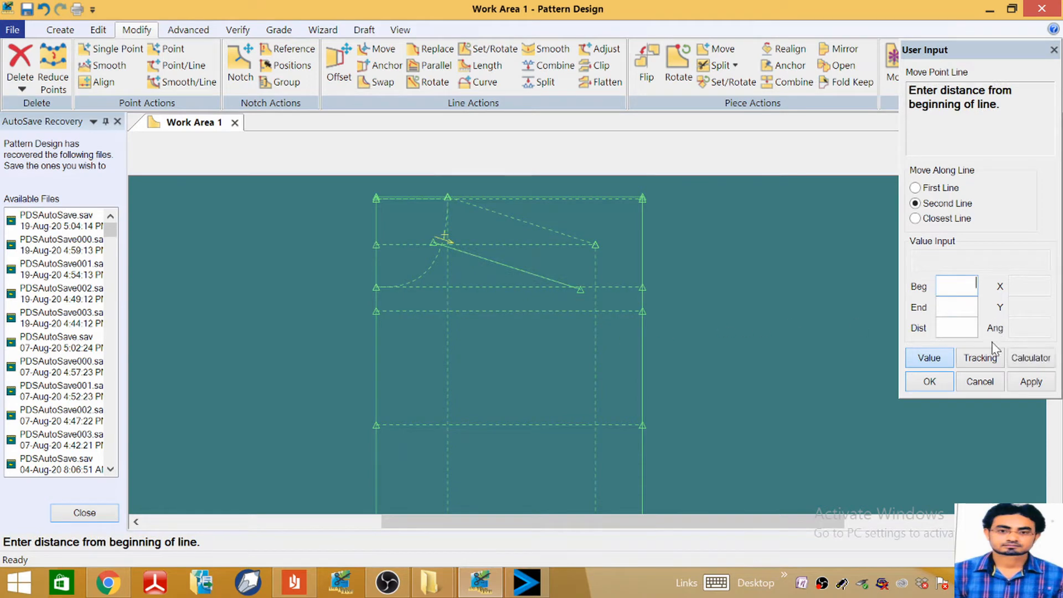
pyautogui.click(942, 359)
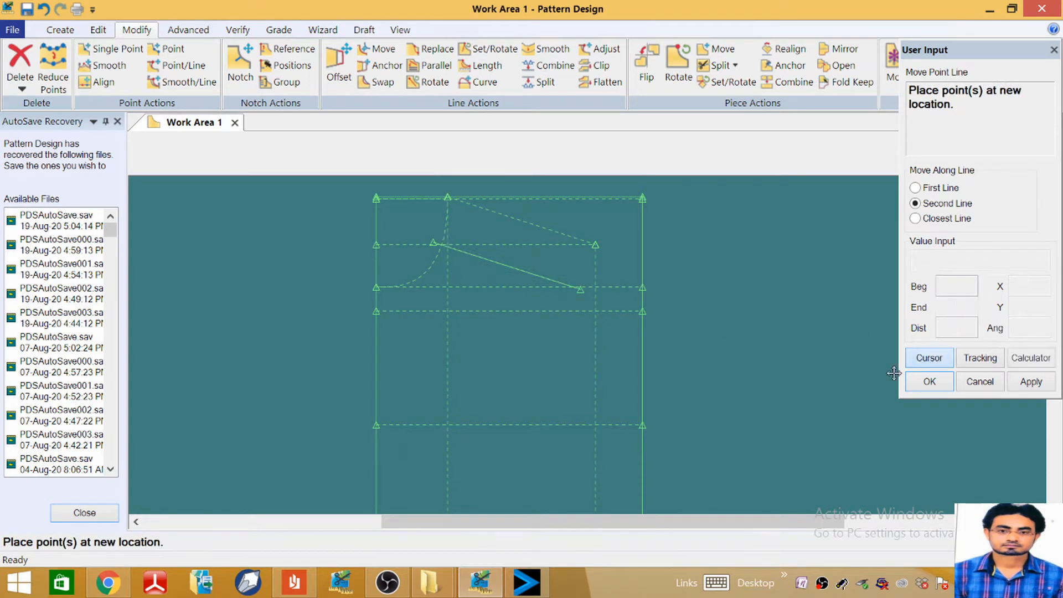
pyautogui.click(606, 298)
# Step: Try to clip the lower parallel shoulder line at the neckline curve, picking the short end inside the neckline
pyautogui.click(599, 65)
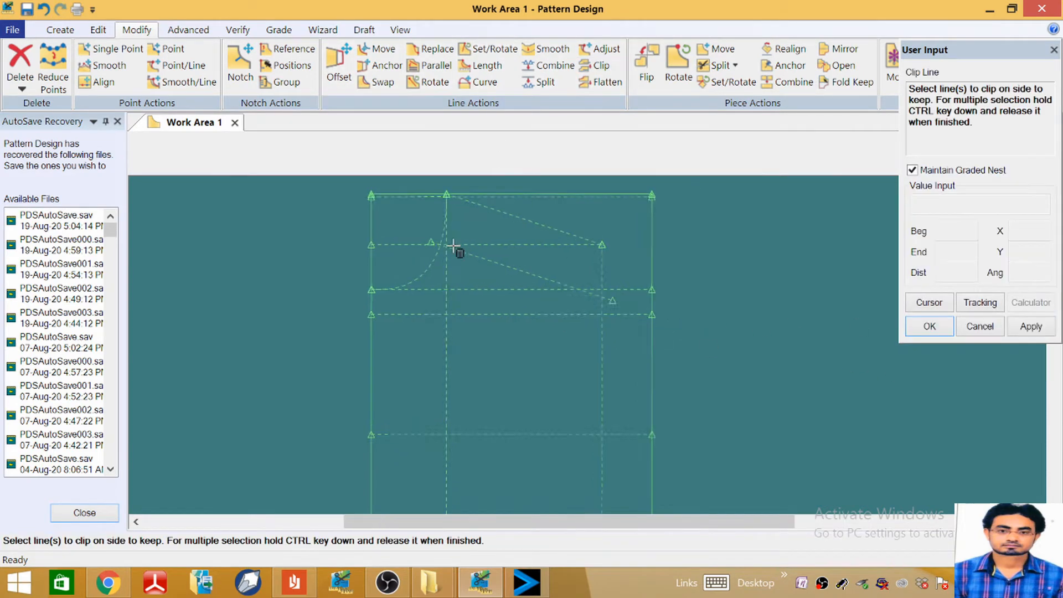
pyautogui.scroll(1, 441, 244)
pyautogui.scroll(2, 441, 244)
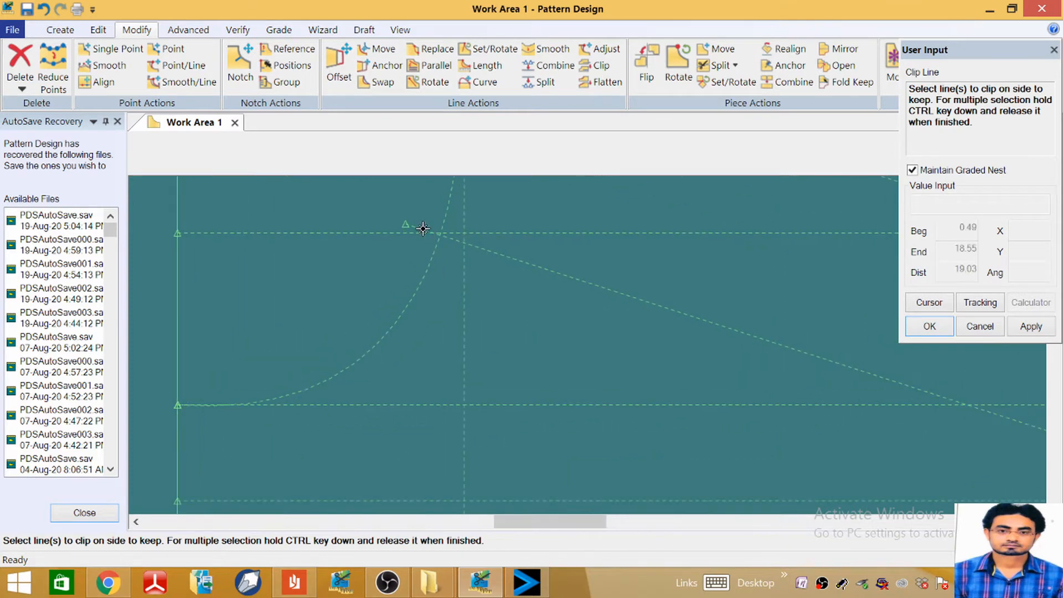
pyautogui.click(424, 230)
pyautogui.click(442, 246)
pyautogui.hotkey('ctrl', 'z')
# Step: Clip the lower parallel shoulder line at the deep neckline curve, keeping the part toward the shoulder
pyautogui.click(598, 65)
pyautogui.click(456, 245)
pyautogui.click(437, 247)
pyautogui.scroll(-2, 404, 233)
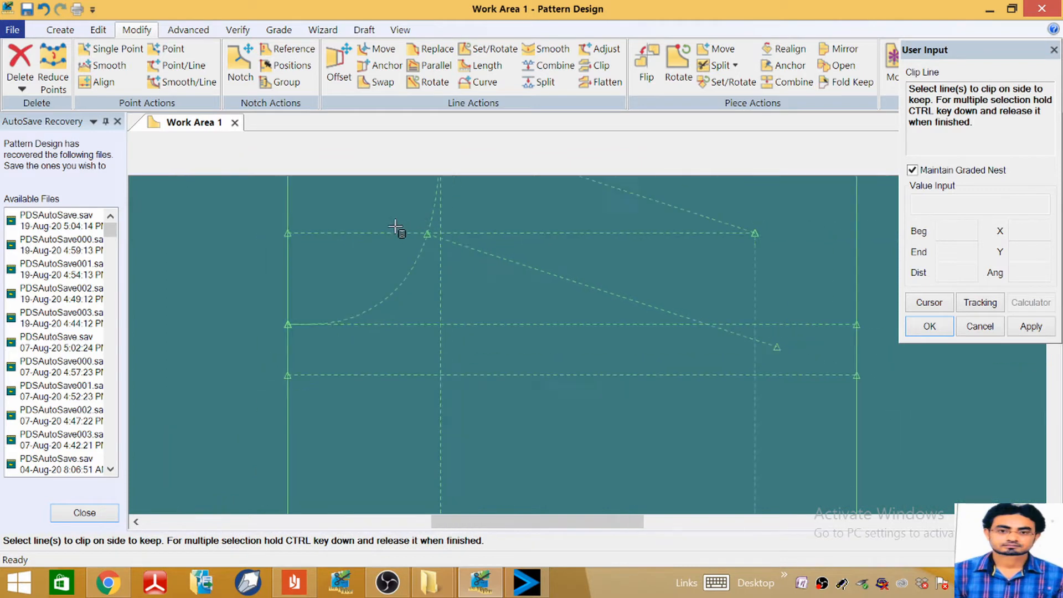
# Step: Clip the outer end of the lower parallel shoulder line at the vertical line through the shoulder point
pyautogui.scroll(-1, 396, 228)
pyautogui.click(653, 308)
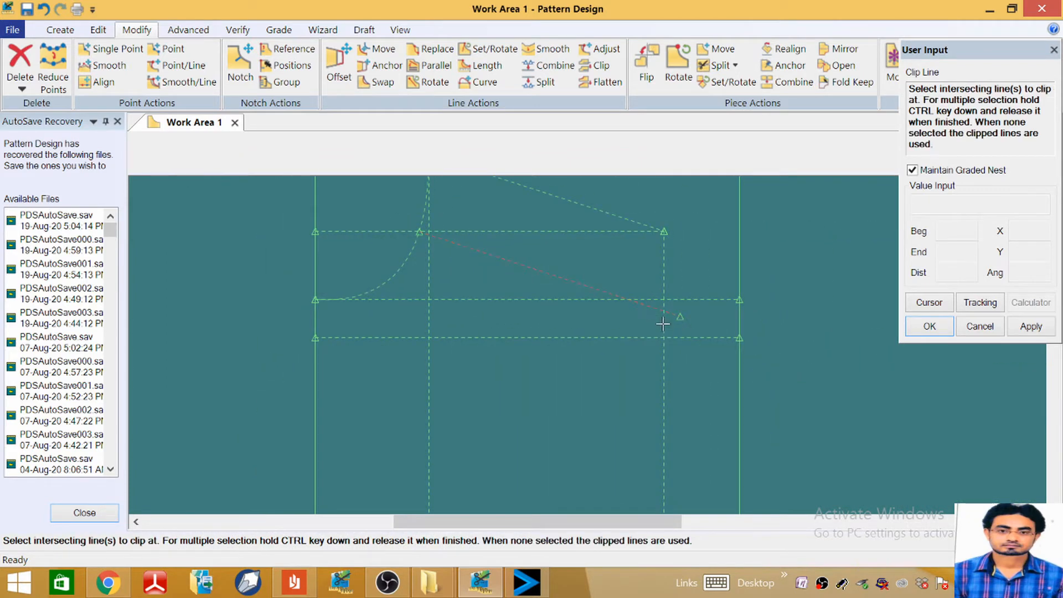
pyautogui.click(664, 324)
pyautogui.scroll(-3, 662, 319)
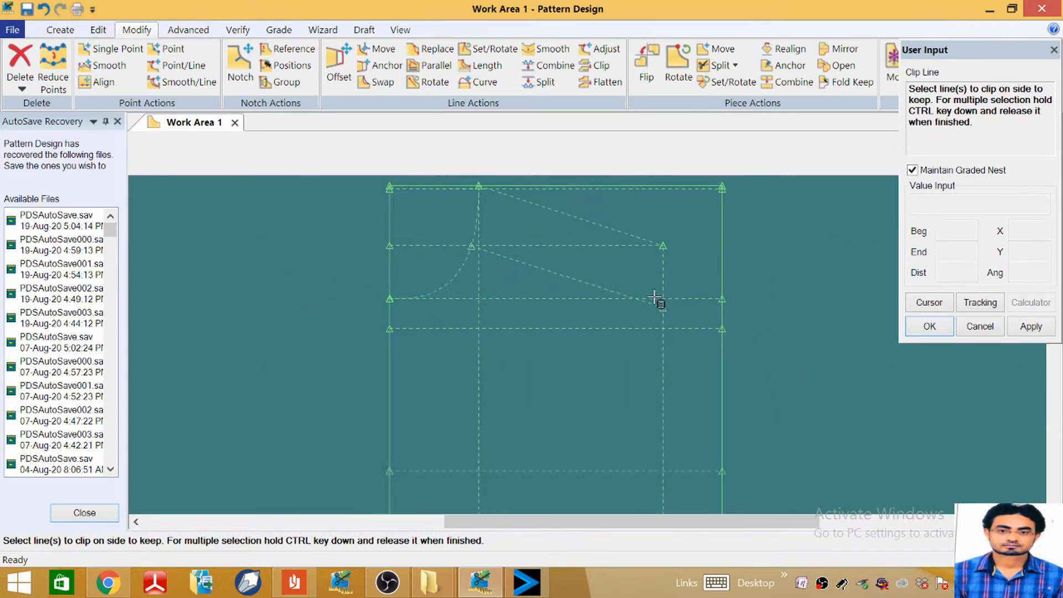
pyautogui.rightClick(410, 343)
pyautogui.click(400, 344)
pyautogui.scroll(-1, 324, 391)
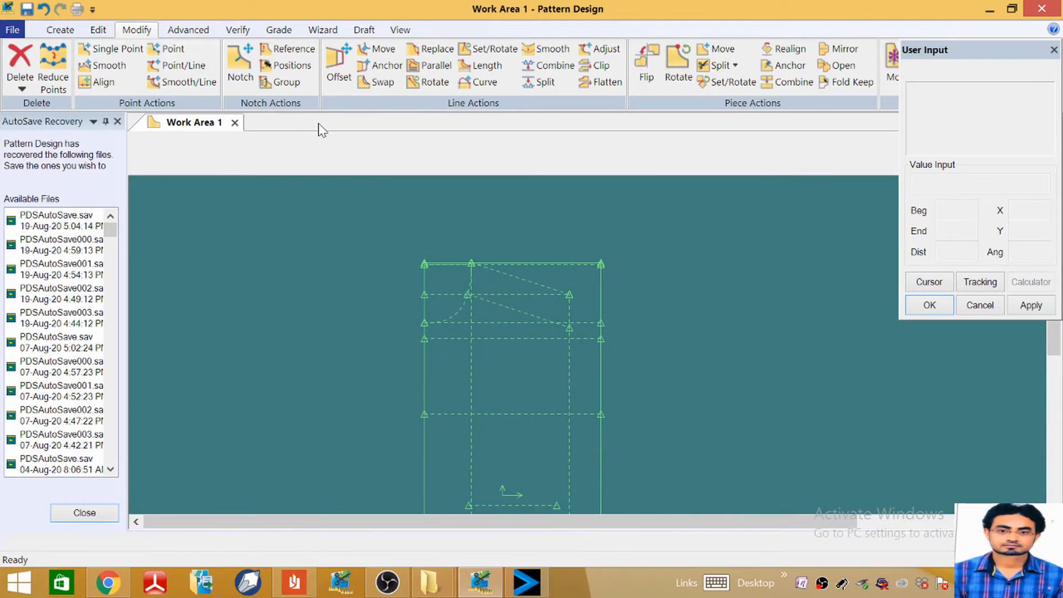
# Step: Offset the clipped lower shoulder line upward to create a parallel line above the original shoulder line
pyautogui.click(74, 29)
pyautogui.click(349, 82)
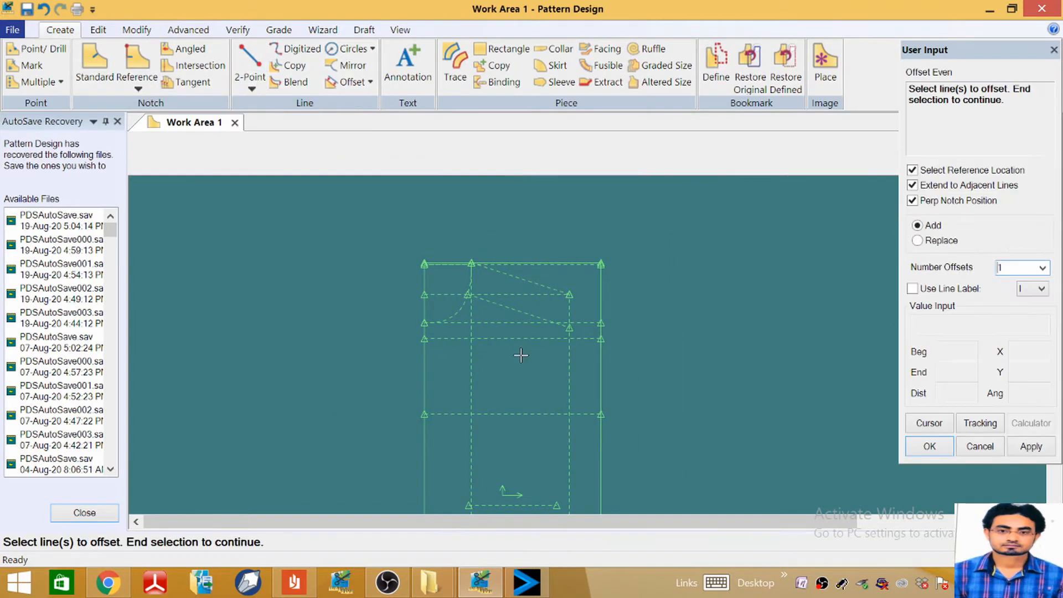
pyautogui.scroll(2, 519, 316)
pyautogui.click(504, 304)
pyautogui.rightClick(505, 304)
pyautogui.click(506, 303)
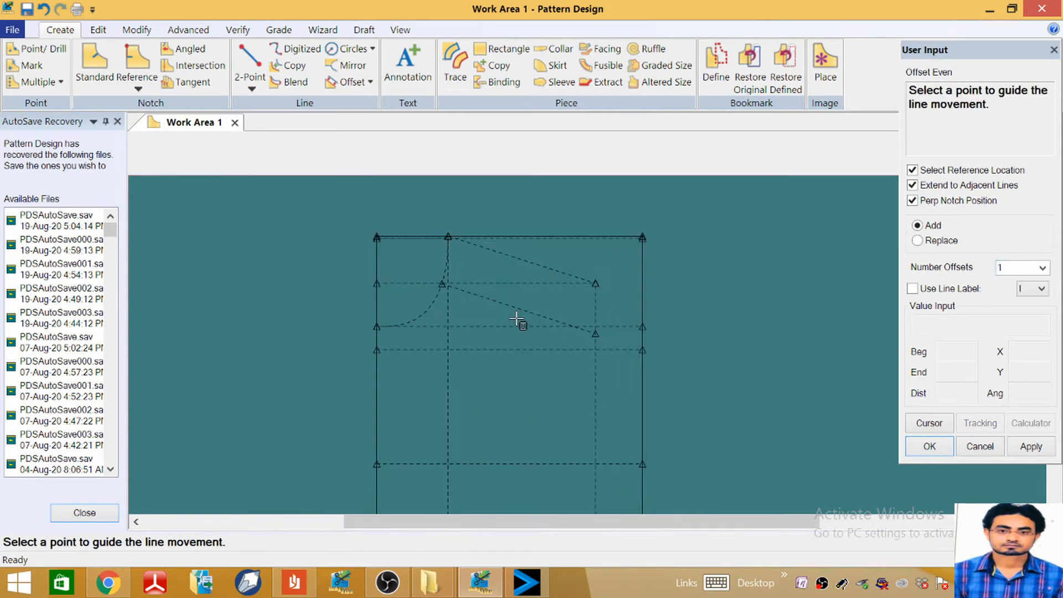
pyautogui.click(517, 320)
pyautogui.click(929, 423)
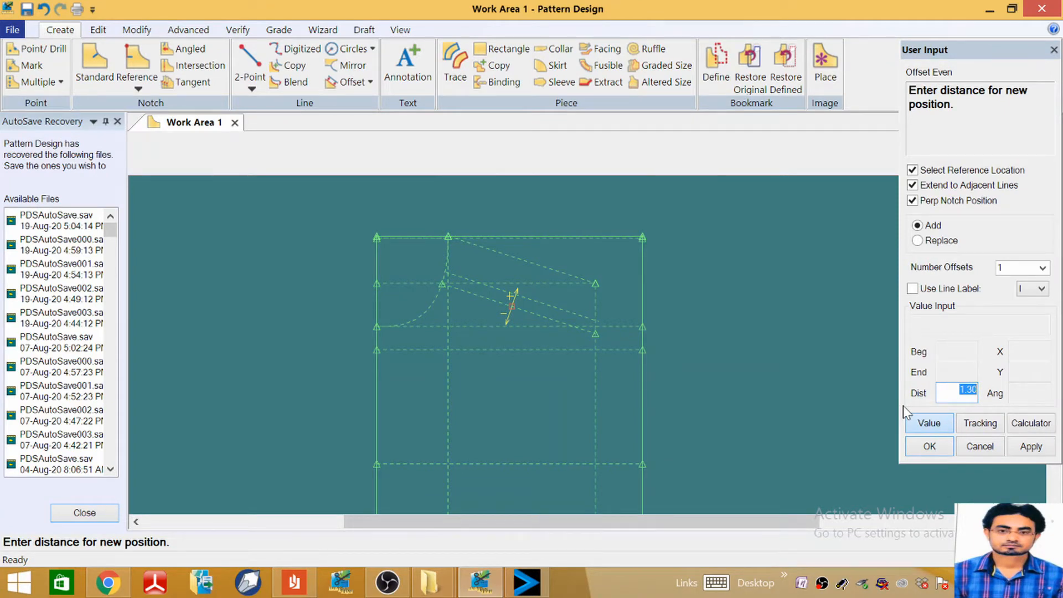
pyautogui.write('1')
pyautogui.press('Return')
pyautogui.rightClick(391, 233)
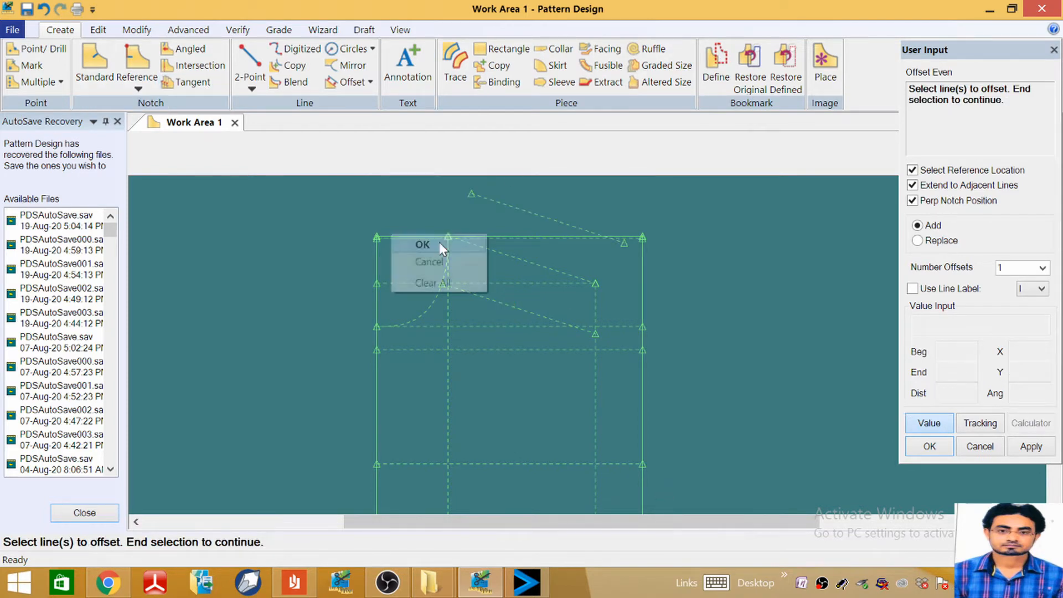
pyautogui.click(440, 242)
pyautogui.click(251, 85)
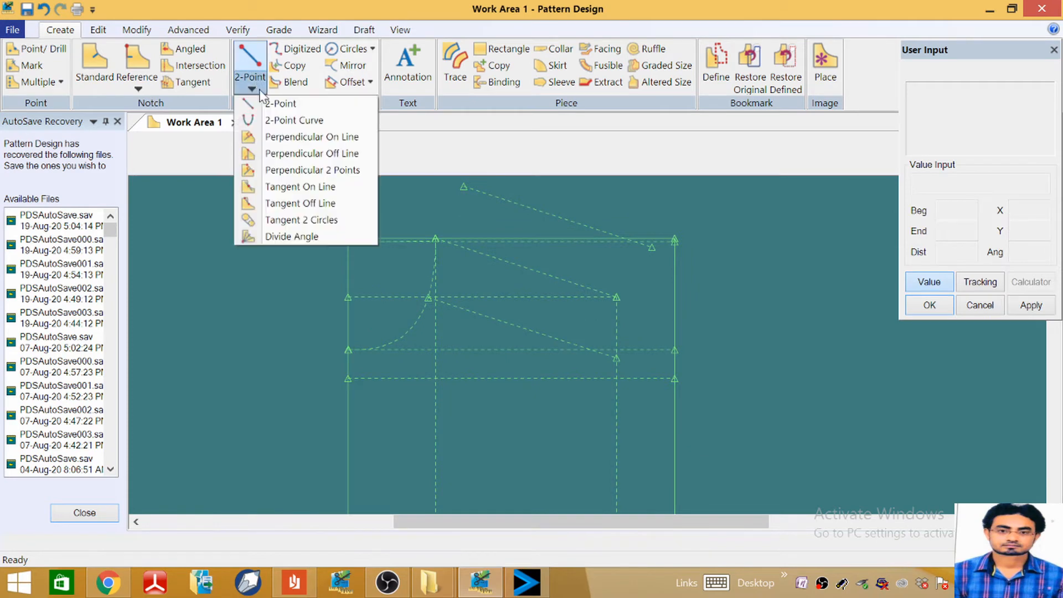
pyautogui.click(294, 119)
pyautogui.scroll(5, 465, 215)
pyautogui.scroll(-3, 382, 419)
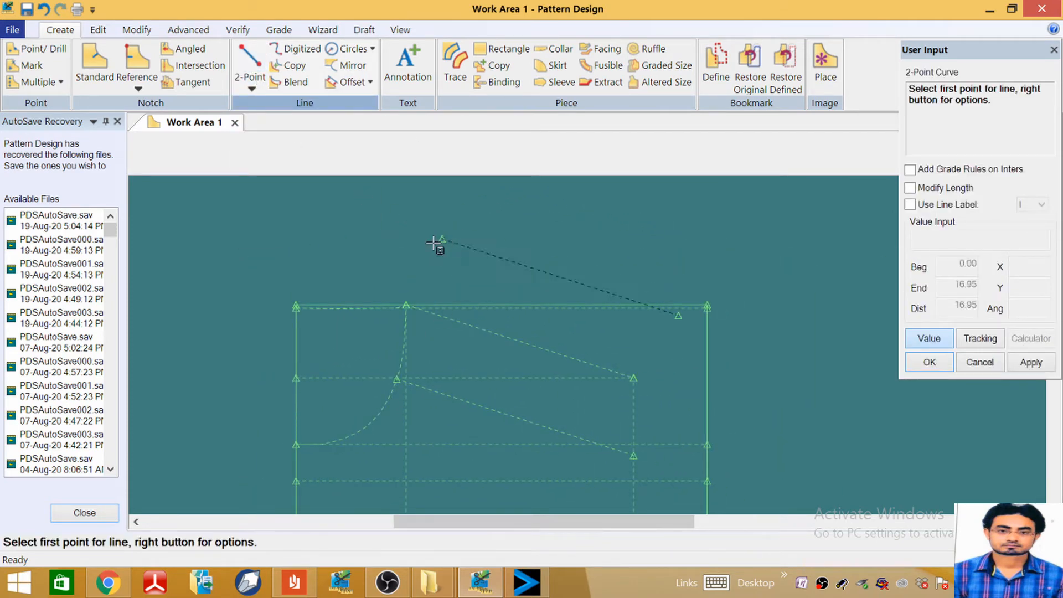
pyautogui.click(441, 240)
pyautogui.click(930, 343)
pyautogui.scroll(5, 410, 313)
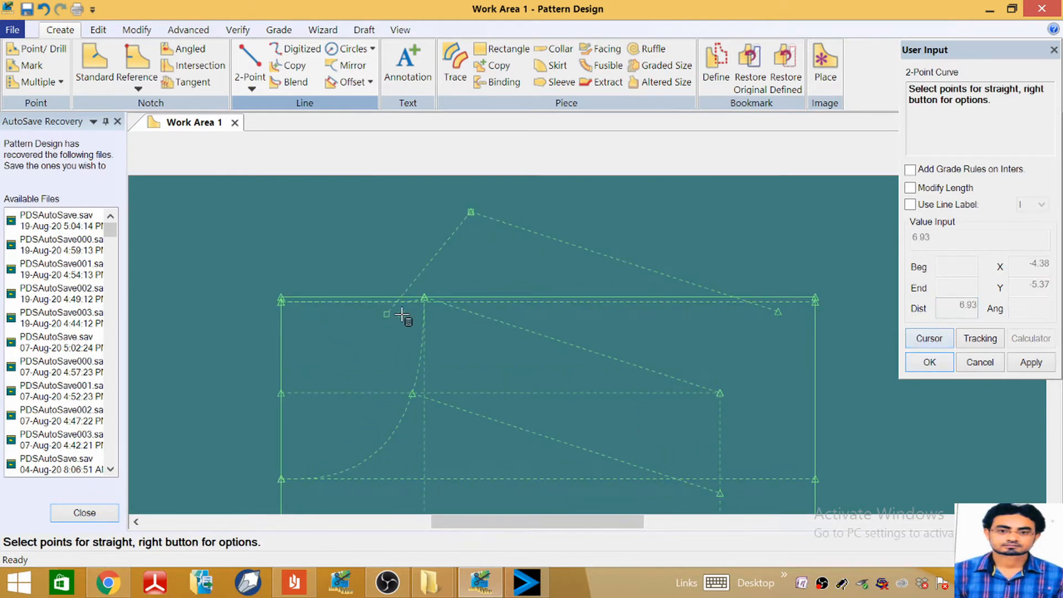
pyautogui.click(440, 289)
pyautogui.scroll(-2, 458, 309)
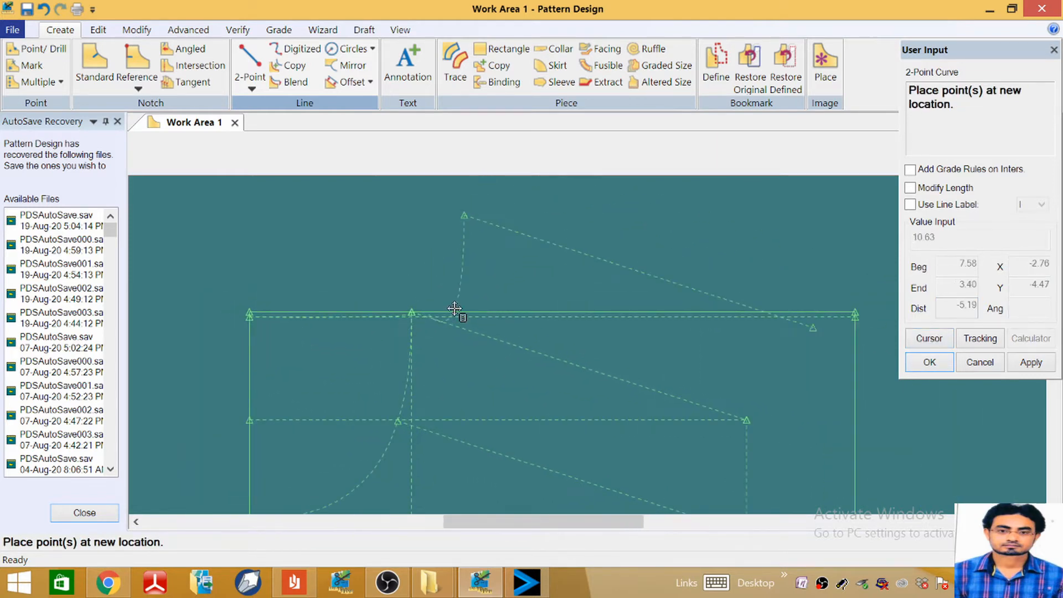
pyautogui.rightClick(360, 301)
pyautogui.click(391, 327)
# Step: Draw a two-point curve from the neck point up to the inner end of the upper parallel shoulder line
pyautogui.click(252, 88)
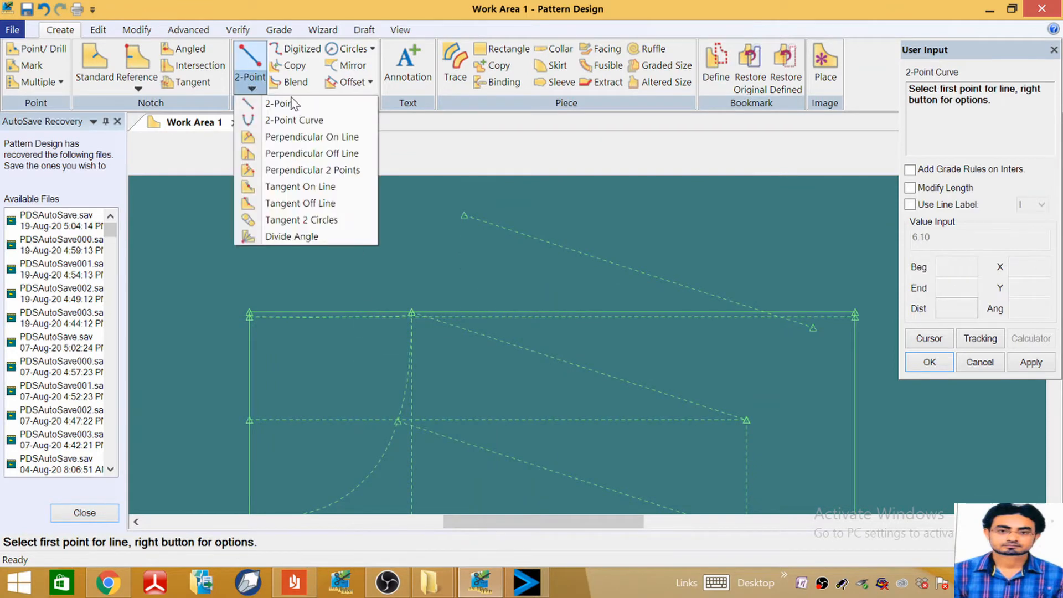
pyautogui.click(299, 122)
pyautogui.scroll(3, 410, 317)
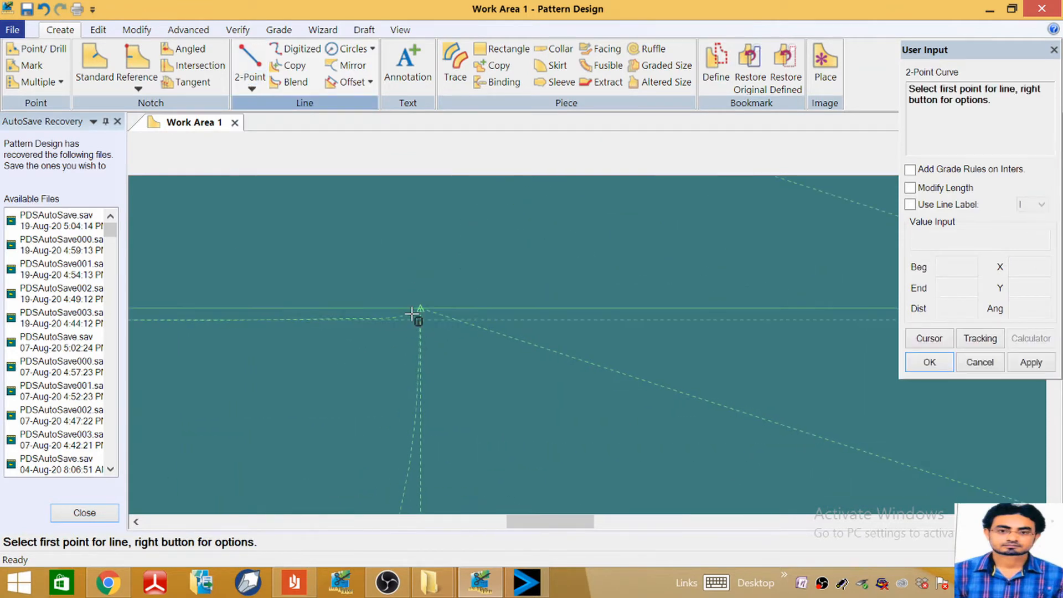
pyautogui.click(421, 308)
pyautogui.scroll(-1, 306, 354)
pyautogui.scroll(-1, 306, 357)
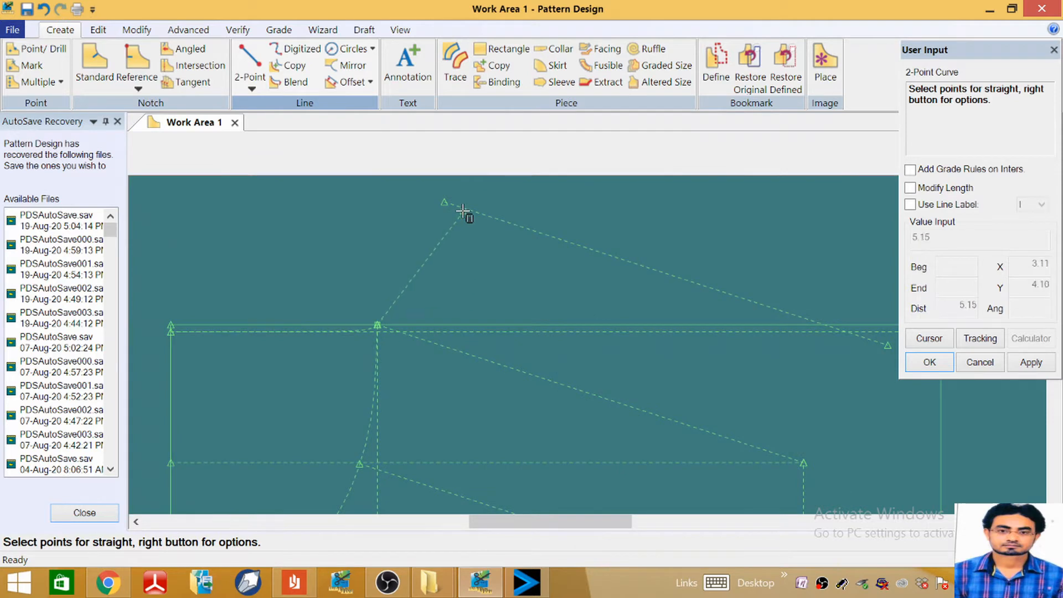
pyautogui.click(445, 203)
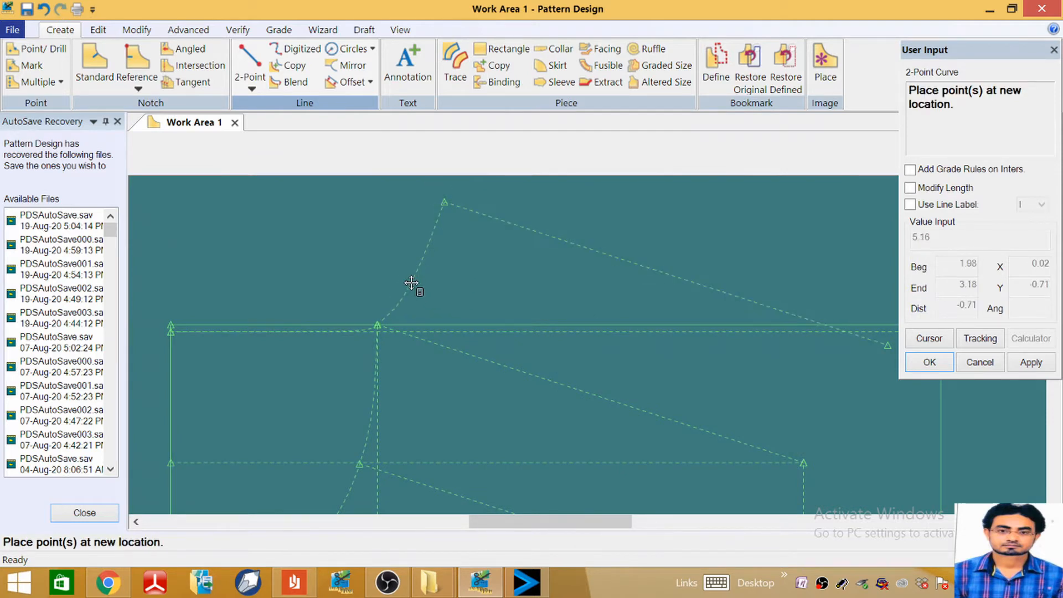
pyautogui.click(412, 283)
pyautogui.scroll(-2, 287, 288)
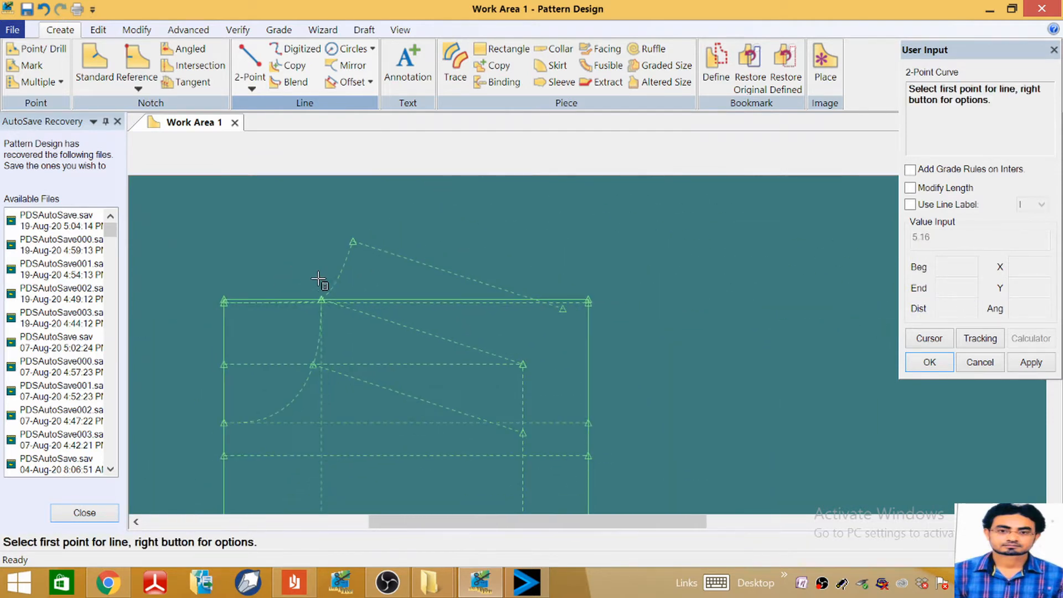
# Step: Draw a two-point curve from the outer end of the upper parallel shoulder line to the original shoulder point
pyautogui.scroll(3, 534, 368)
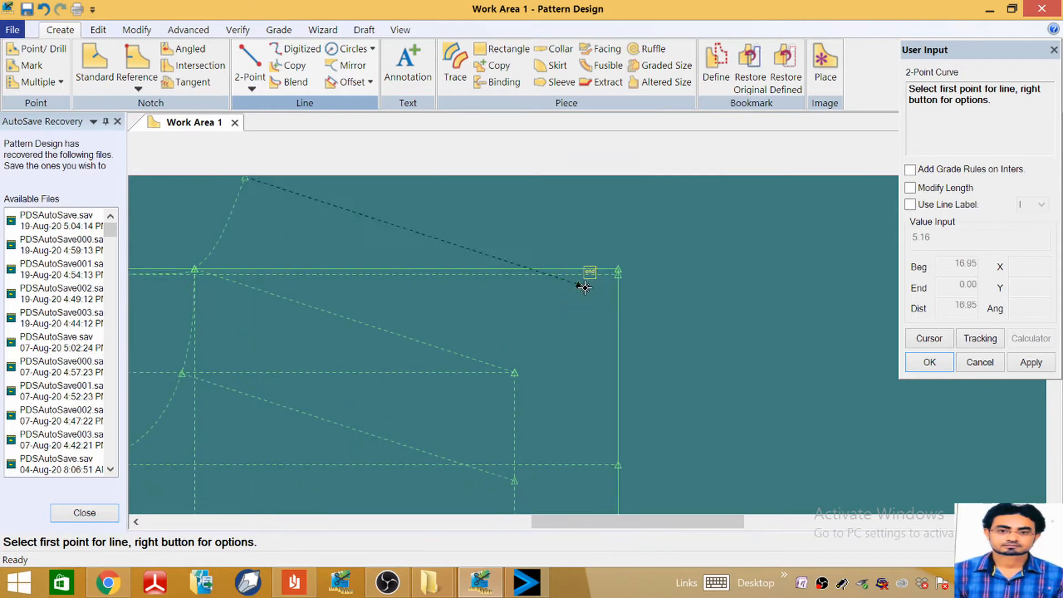
pyautogui.click(585, 287)
pyautogui.click(520, 375)
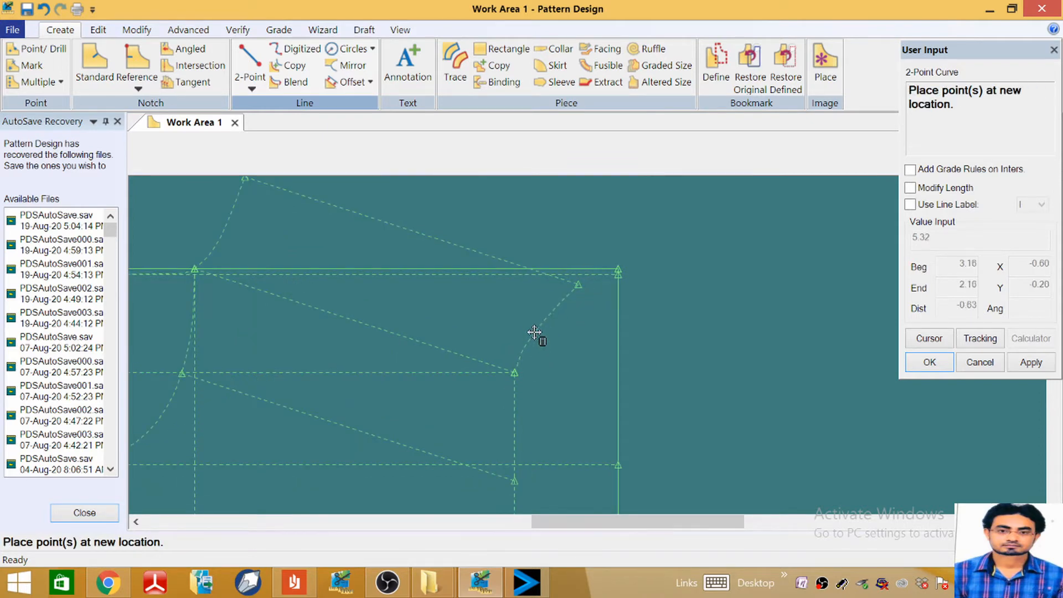
pyautogui.click(540, 320)
pyautogui.scroll(-1, 506, 265)
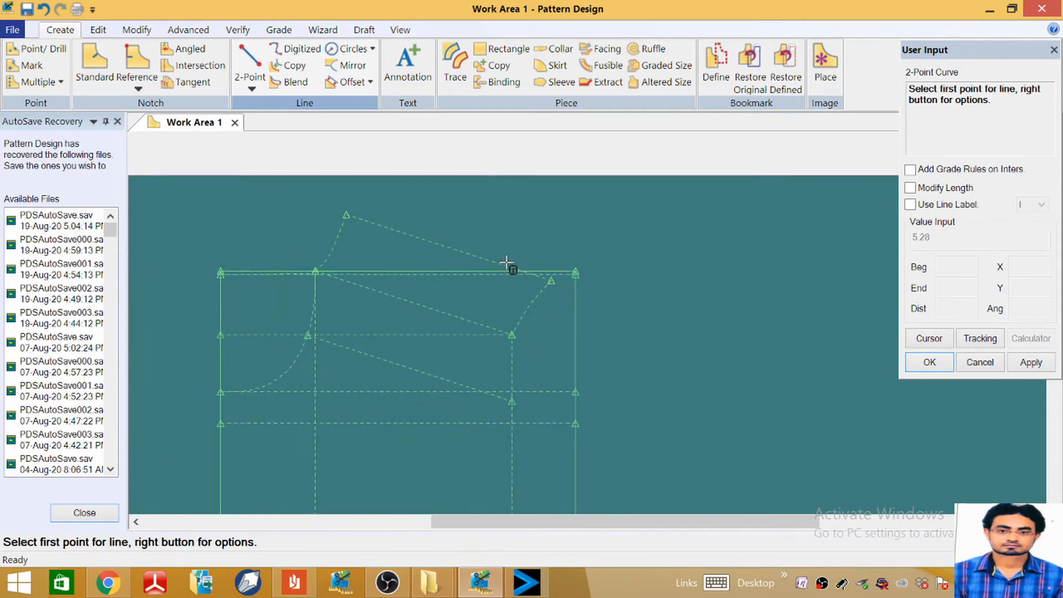
pyautogui.scroll(-5, 507, 264)
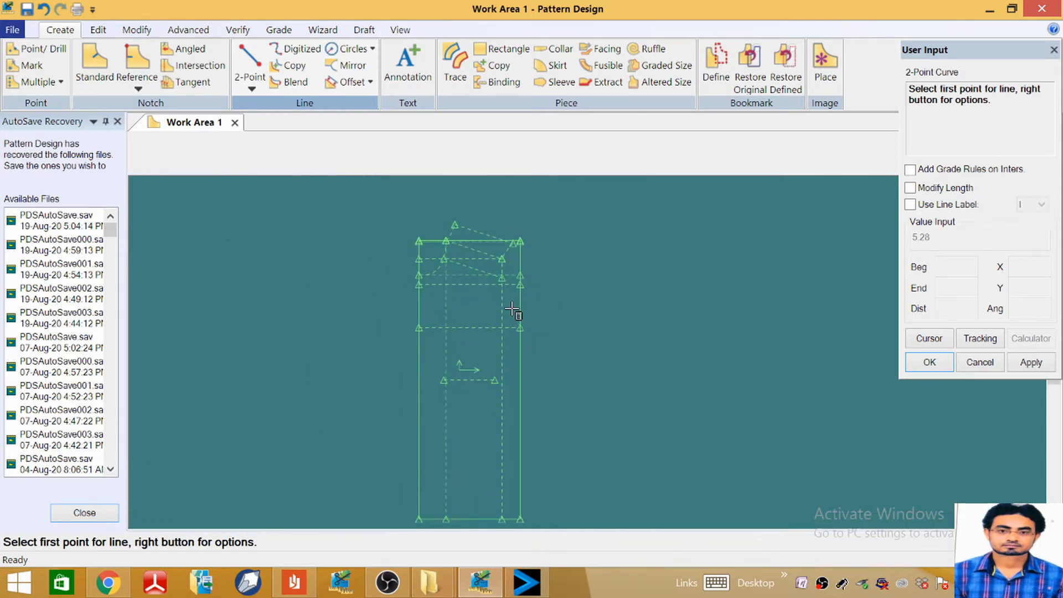
pyautogui.scroll(2, 512, 310)
pyautogui.rightClick(596, 268)
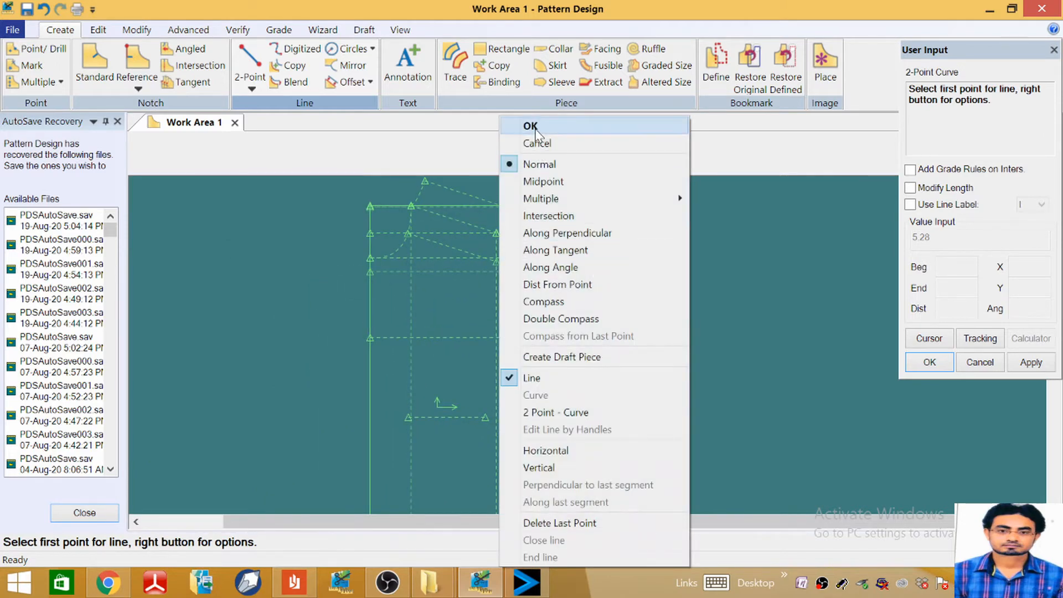
pyautogui.click(533, 128)
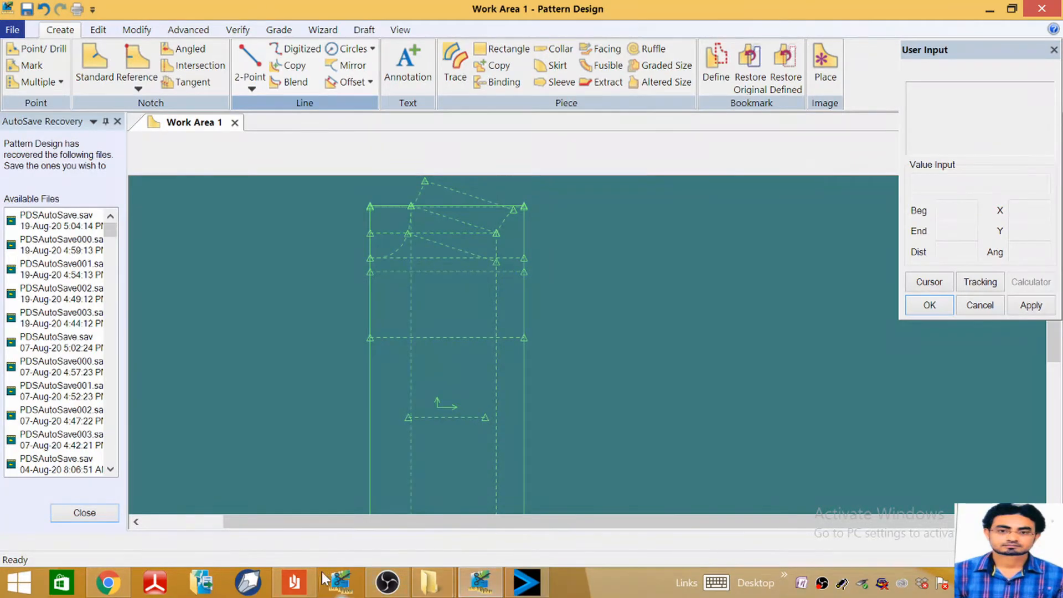
# Step: Switch to the PDF spec sheet and look up the middle back yoke height in the sketch and measurement chart
pyautogui.click(294, 583)
pyautogui.scroll(10, 602, 376)
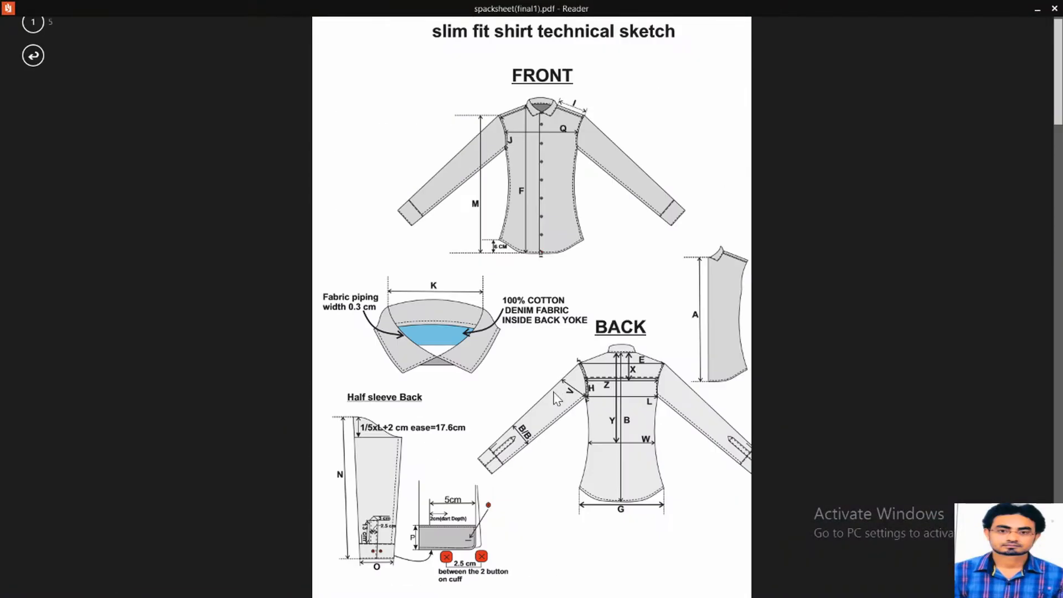
pyautogui.scroll(-5, 602, 376)
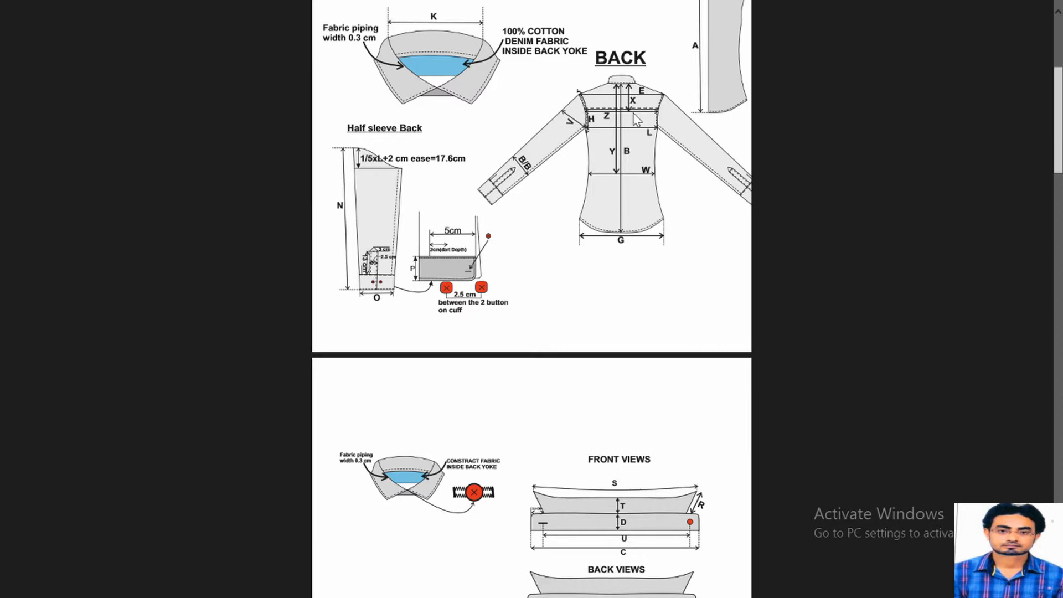
pyautogui.scroll(-20, 636, 119)
pyautogui.scroll(7, 636, 119)
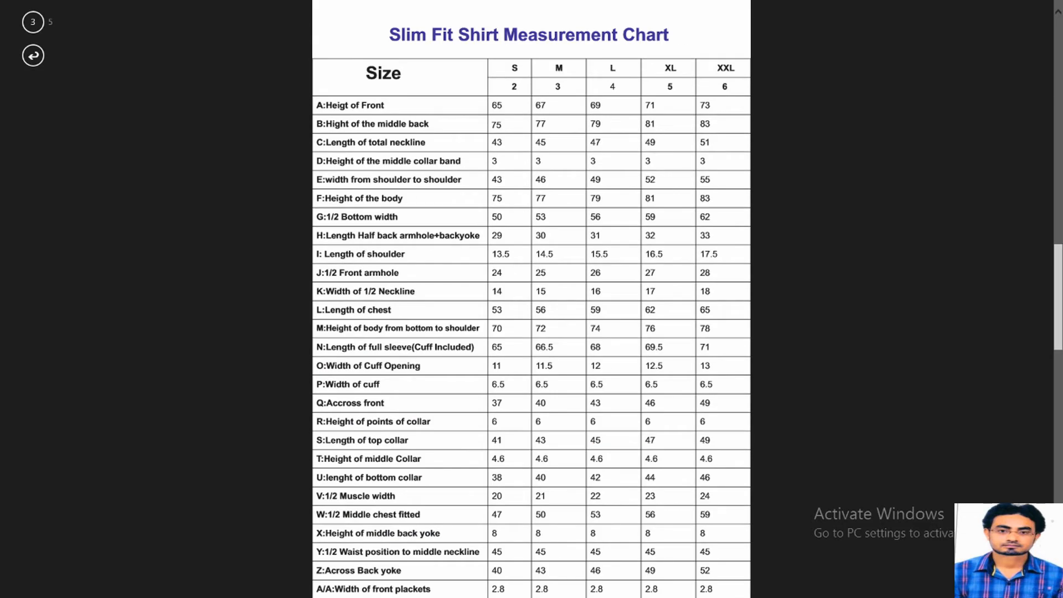
pyautogui.scroll(-2, 532, 299)
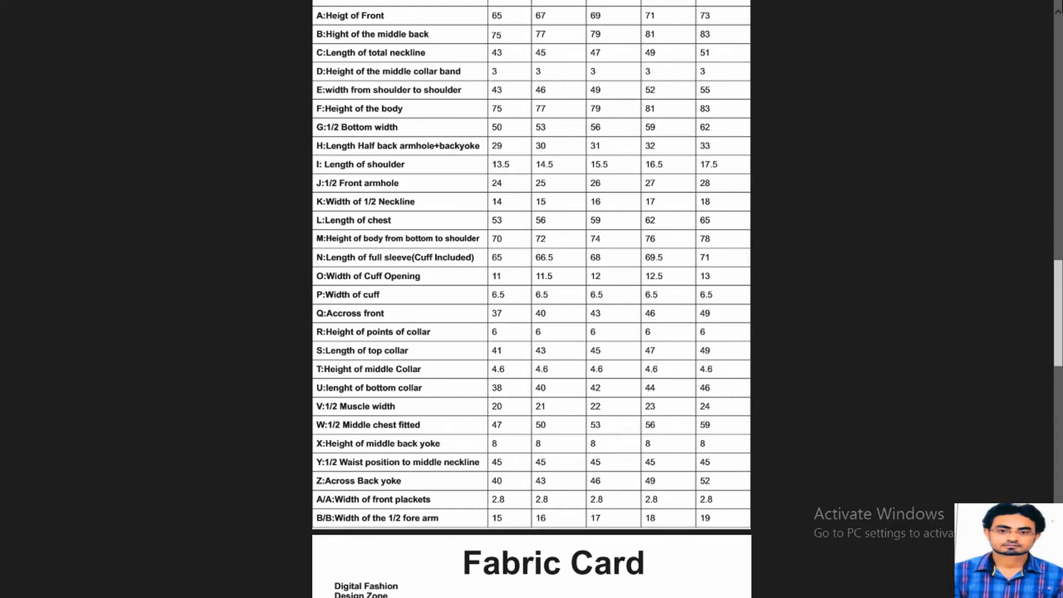
pyautogui.click(1039, 8)
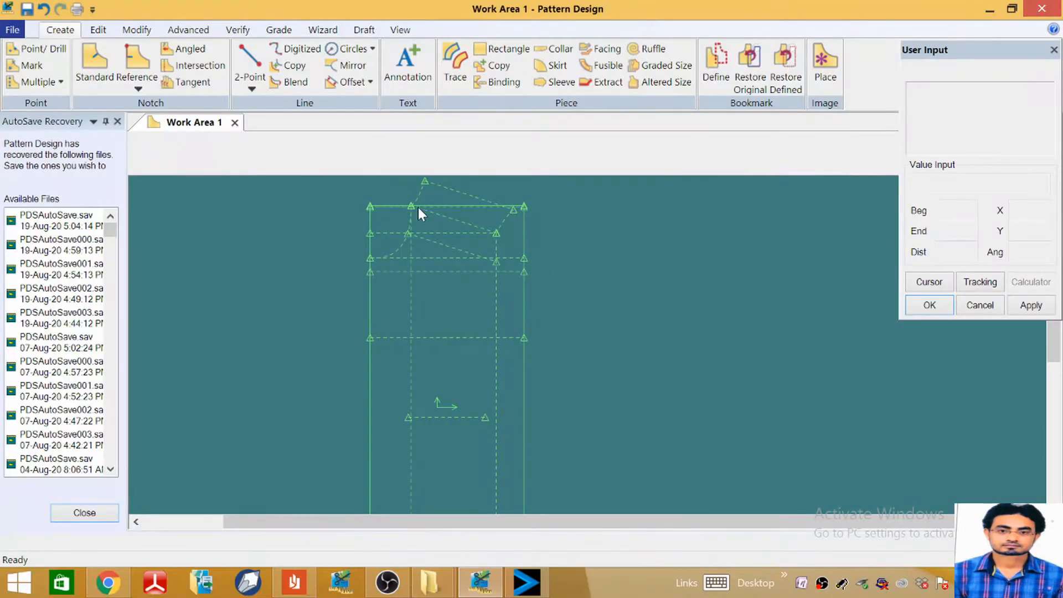
# Step: Offset the body's top horizontal line downward by 8 cm to create the back yoke line
pyautogui.scroll(5, 421, 209)
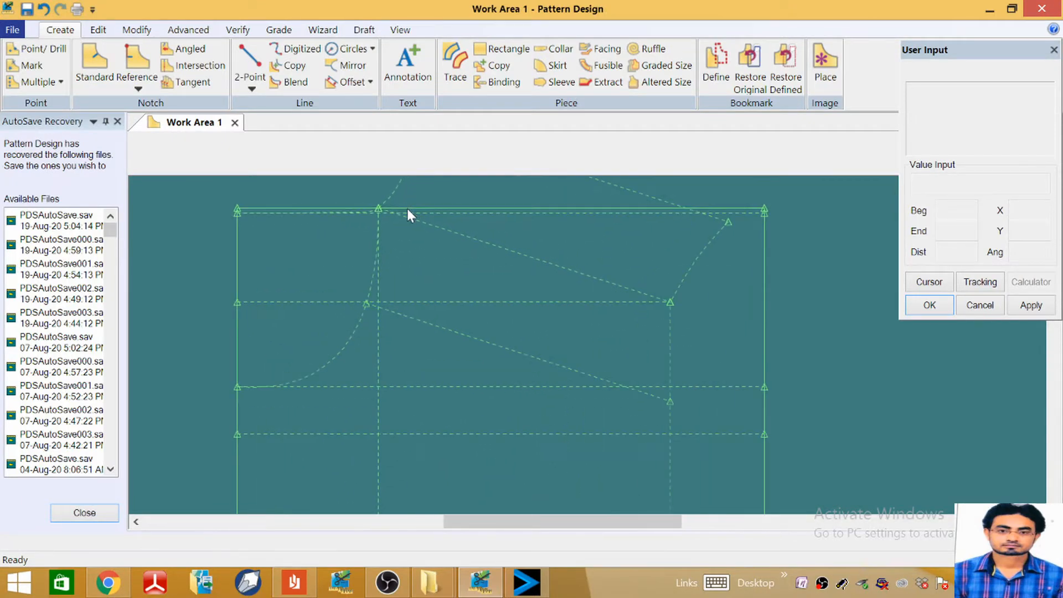
pyautogui.scroll(4, 407, 210)
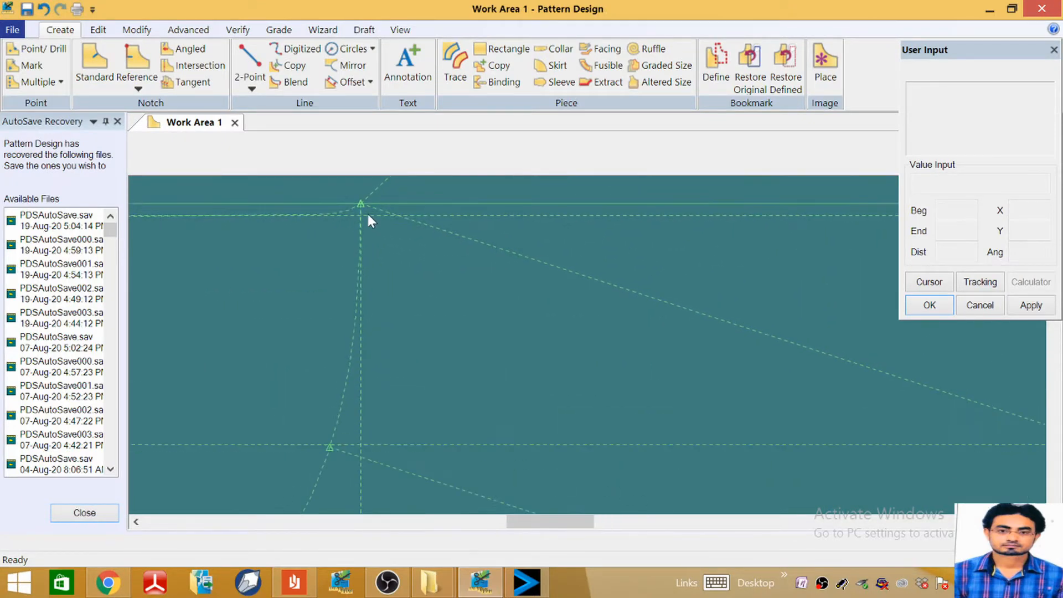
pyautogui.scroll(-4, 369, 217)
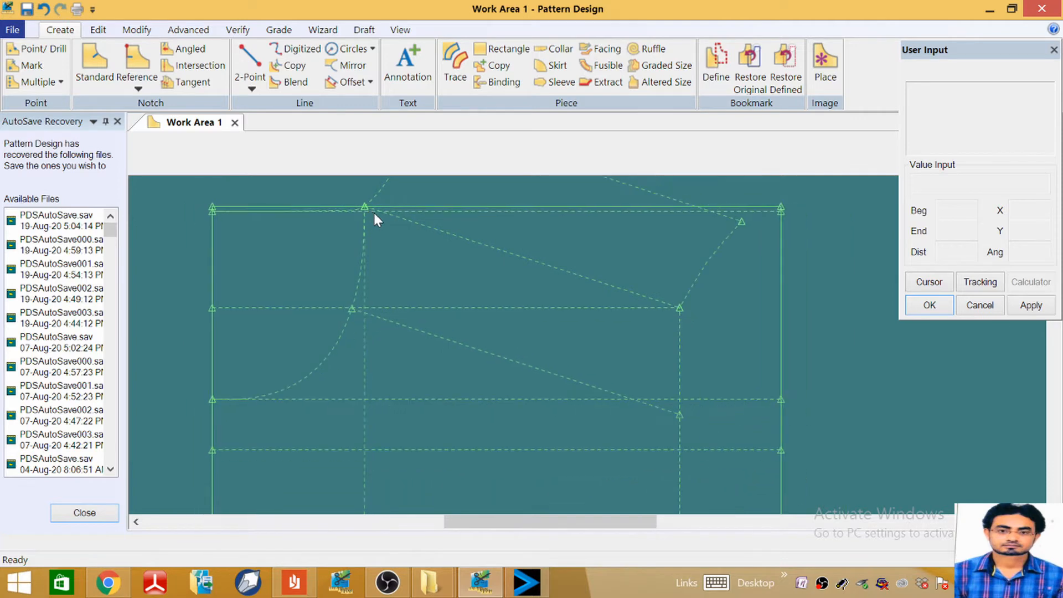
pyautogui.scroll(1, 374, 213)
pyautogui.click(346, 82)
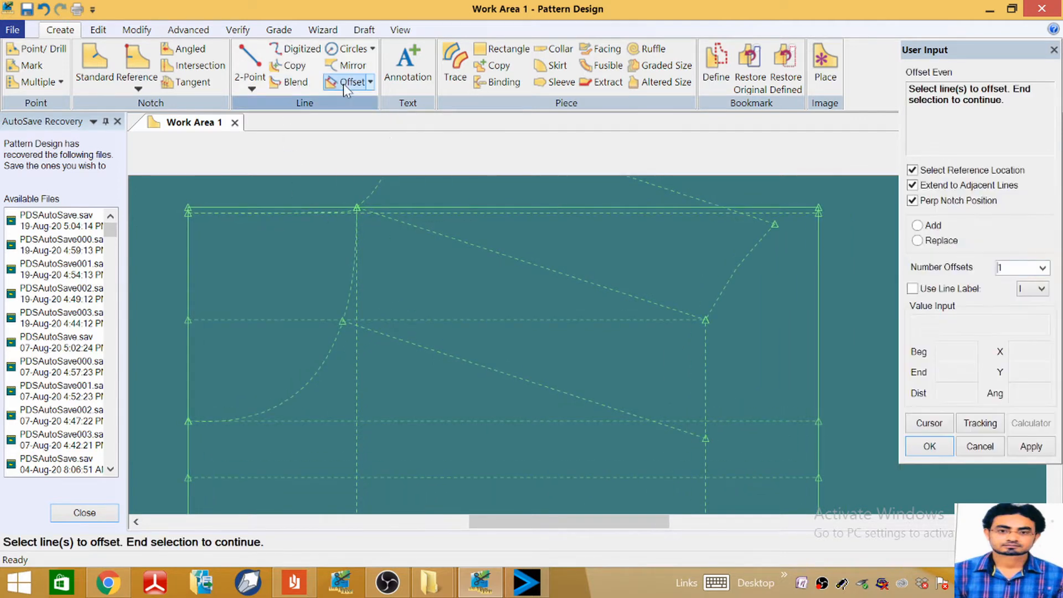
pyautogui.scroll(1, 412, 206)
pyautogui.click(414, 208)
pyautogui.rightClick(415, 209)
pyautogui.click(416, 213)
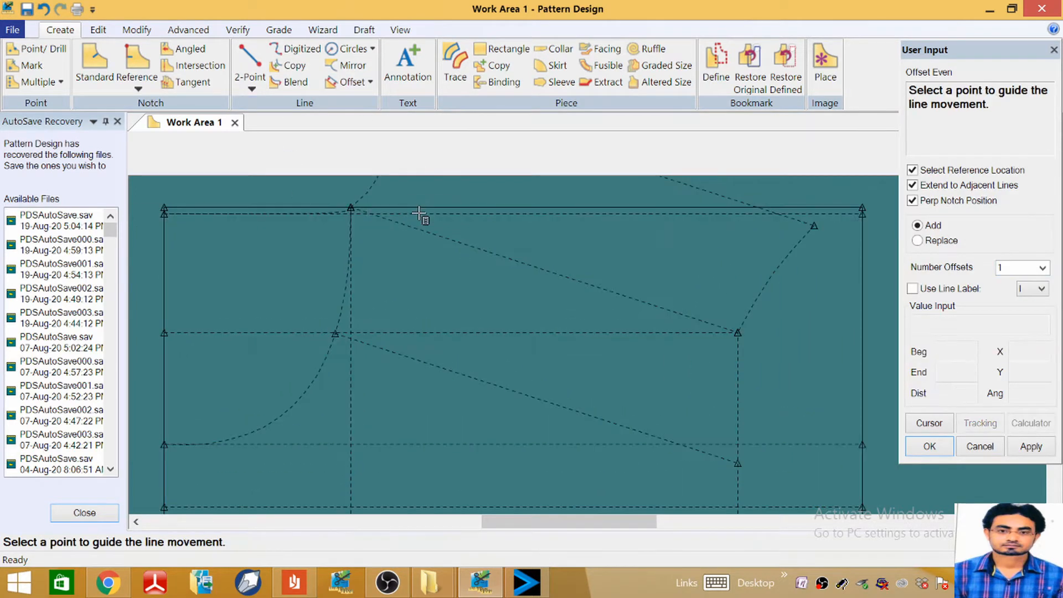
pyautogui.click(419, 213)
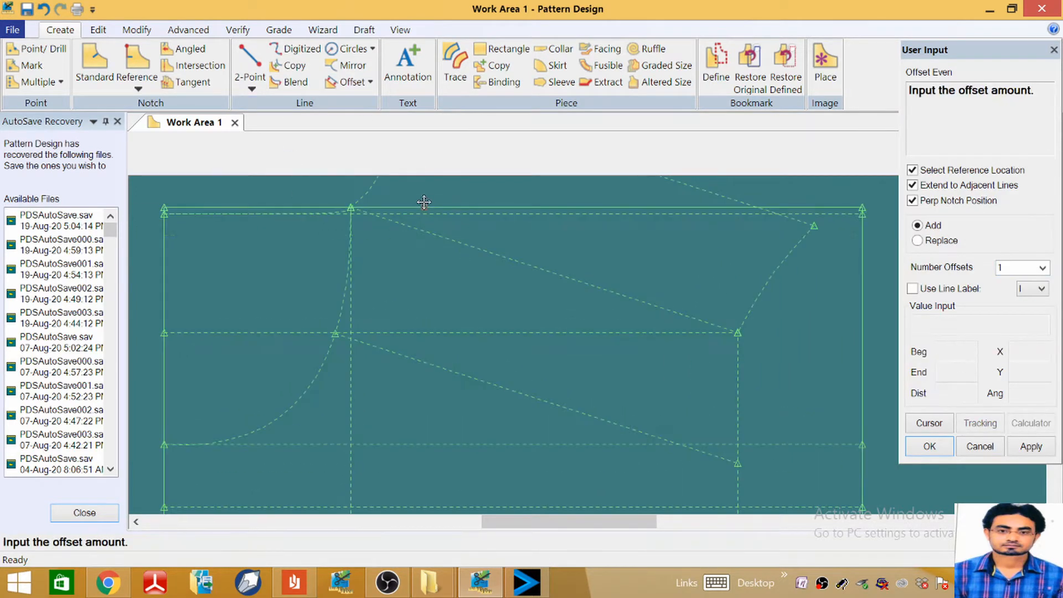
pyautogui.click(937, 426)
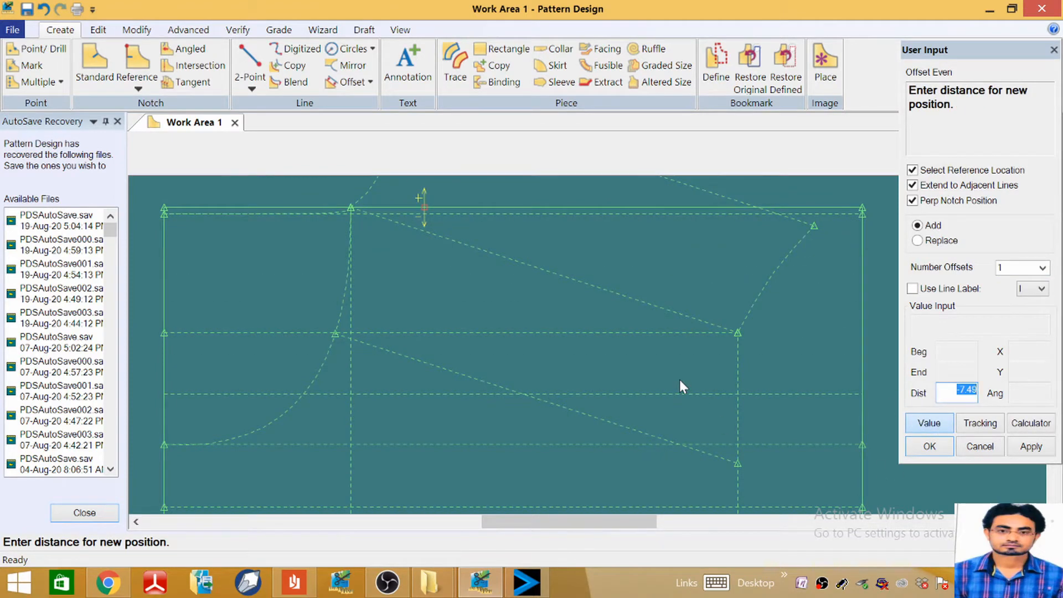
pyautogui.press('BackSpace')
pyautogui.press('Return')
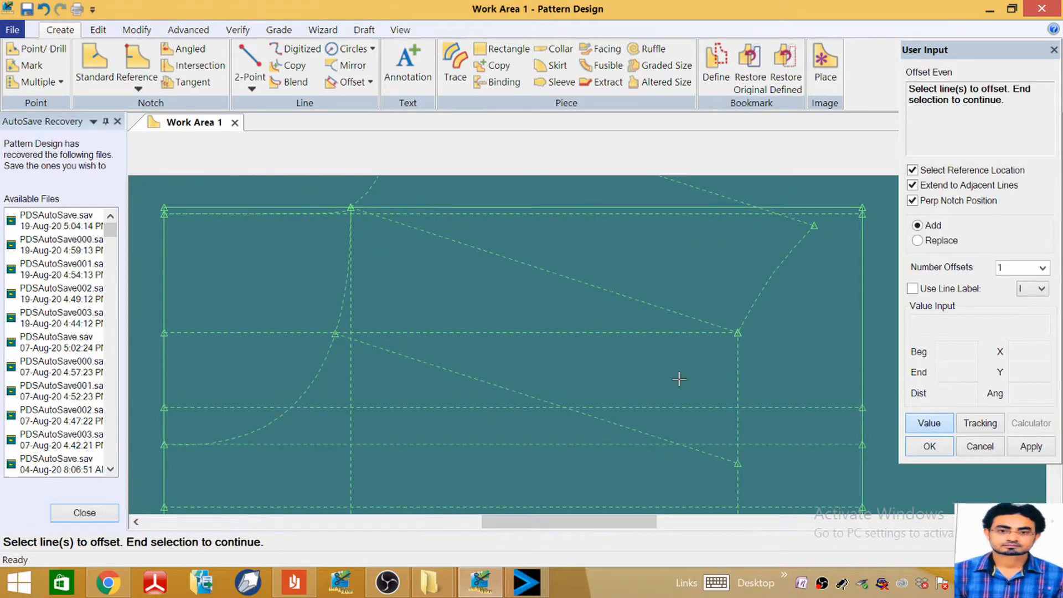
pyautogui.scroll(-3, 460, 310)
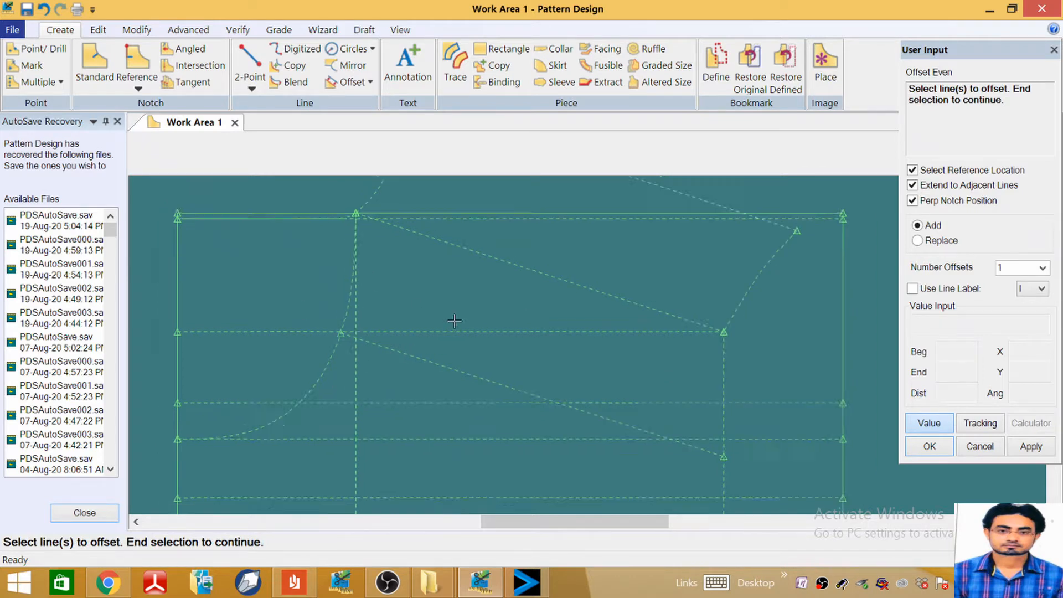
# Step: Add the annotation "by" on the back yoke line, inside the front neckline curve
pyautogui.click(408, 62)
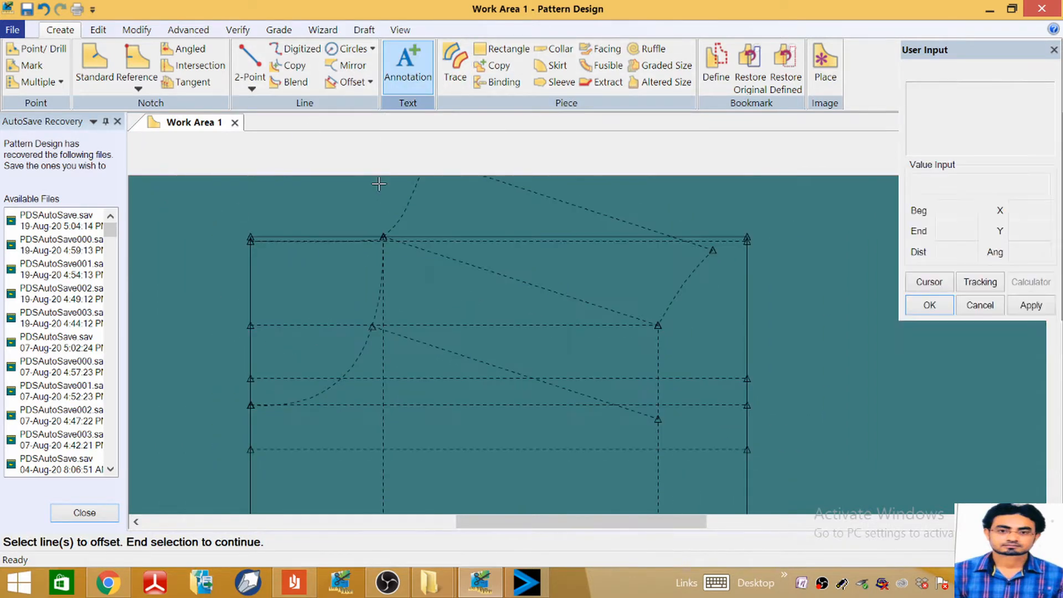
pyautogui.scroll(1, 313, 374)
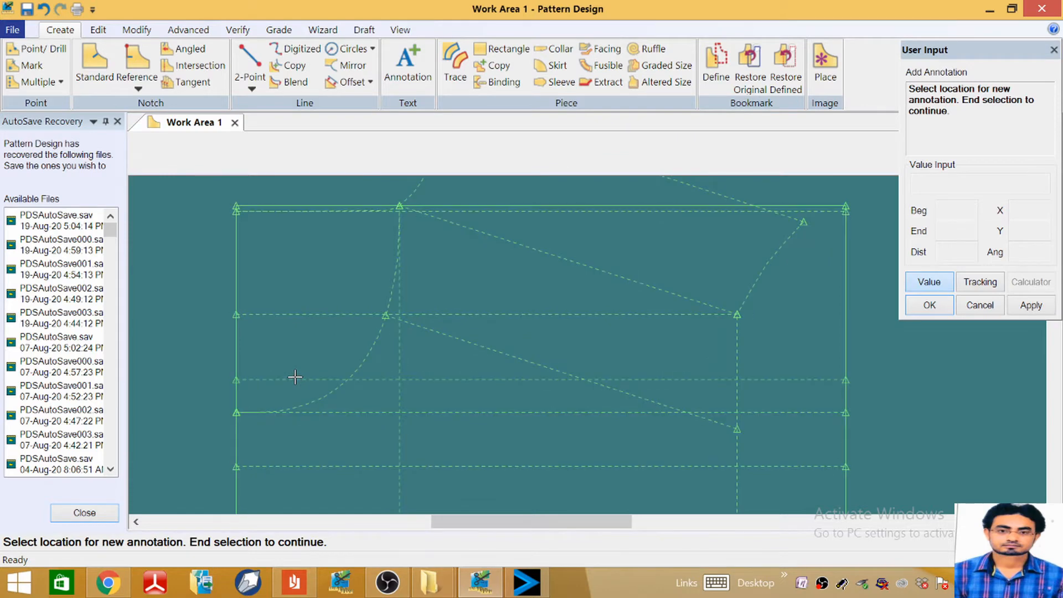
pyautogui.rightClick(296, 378)
pyautogui.click(295, 377)
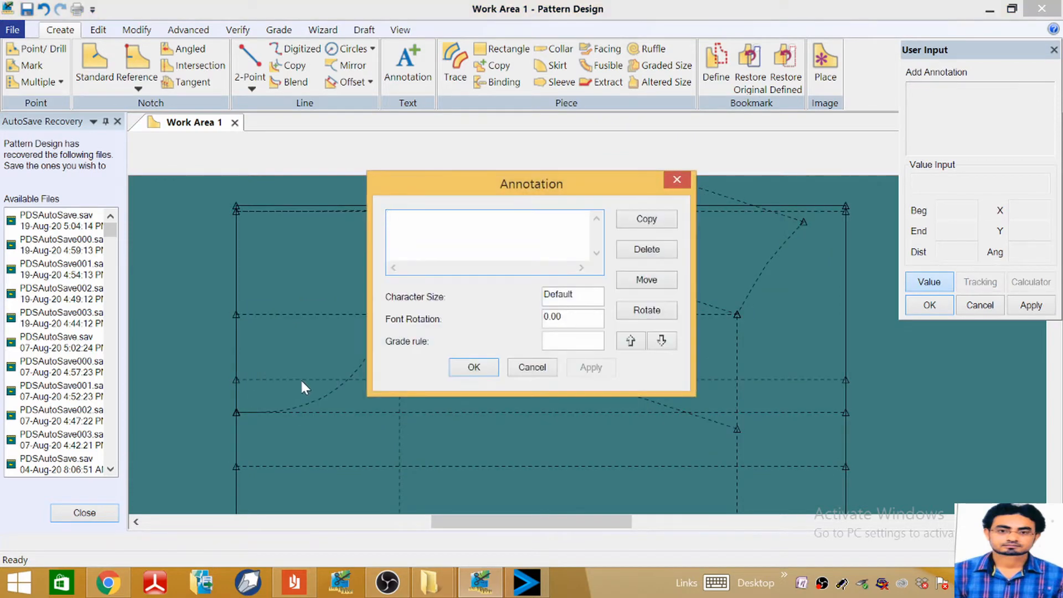
pyautogui.write('by')
pyautogui.click(474, 366)
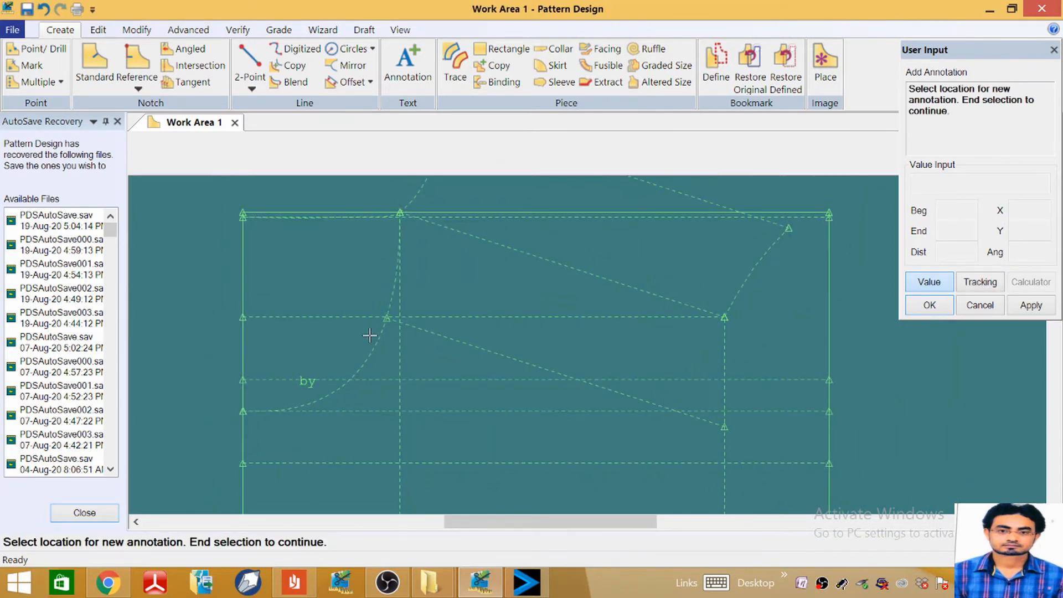
pyautogui.scroll(-3, 370, 335)
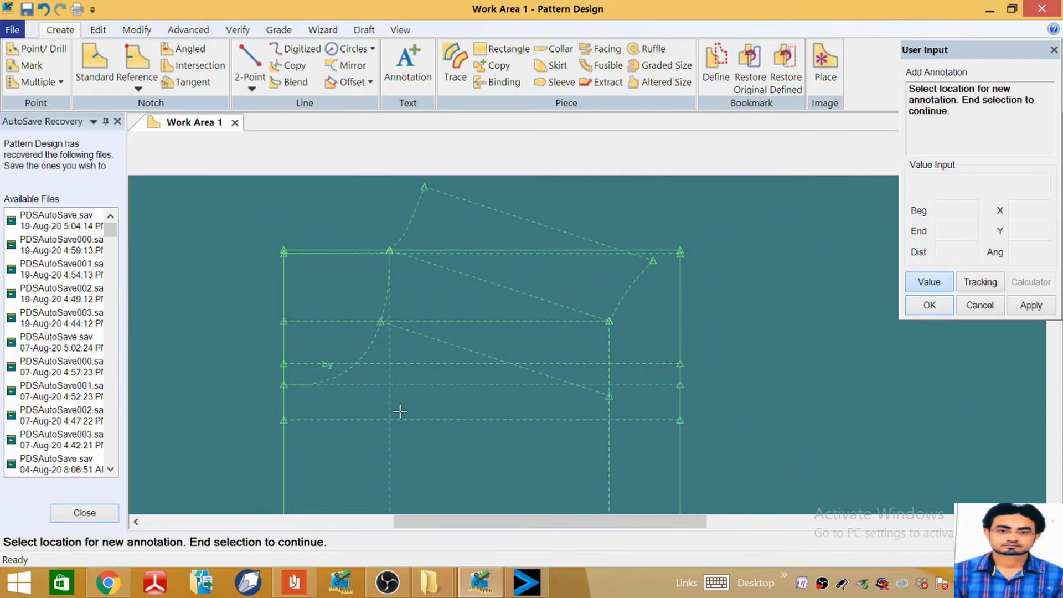
pyautogui.scroll(3, 432, 347)
pyautogui.rightClick(209, 304)
pyautogui.click(208, 304)
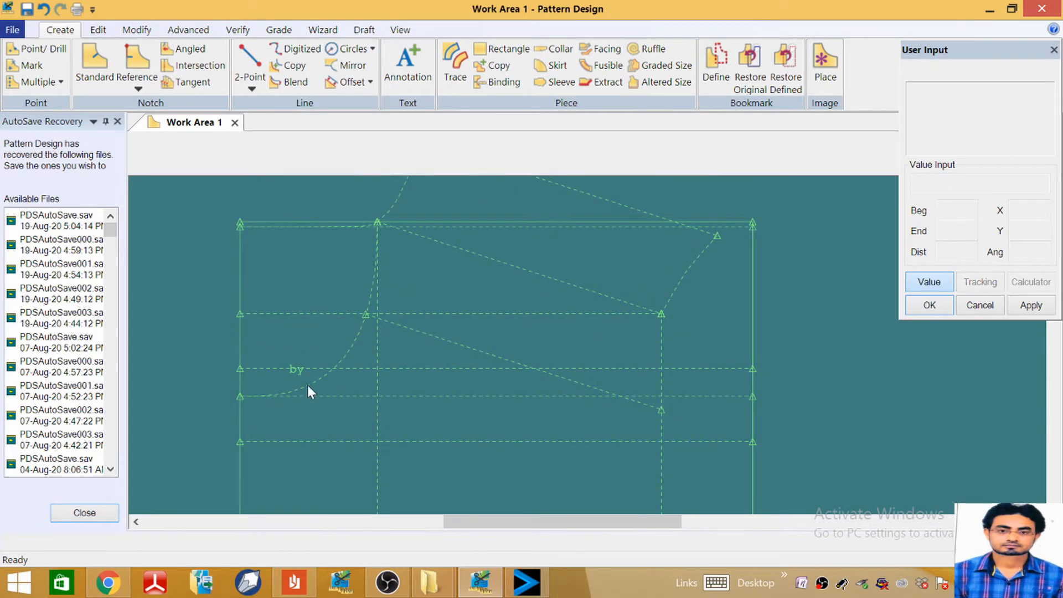
pyautogui.scroll(-2, 316, 364)
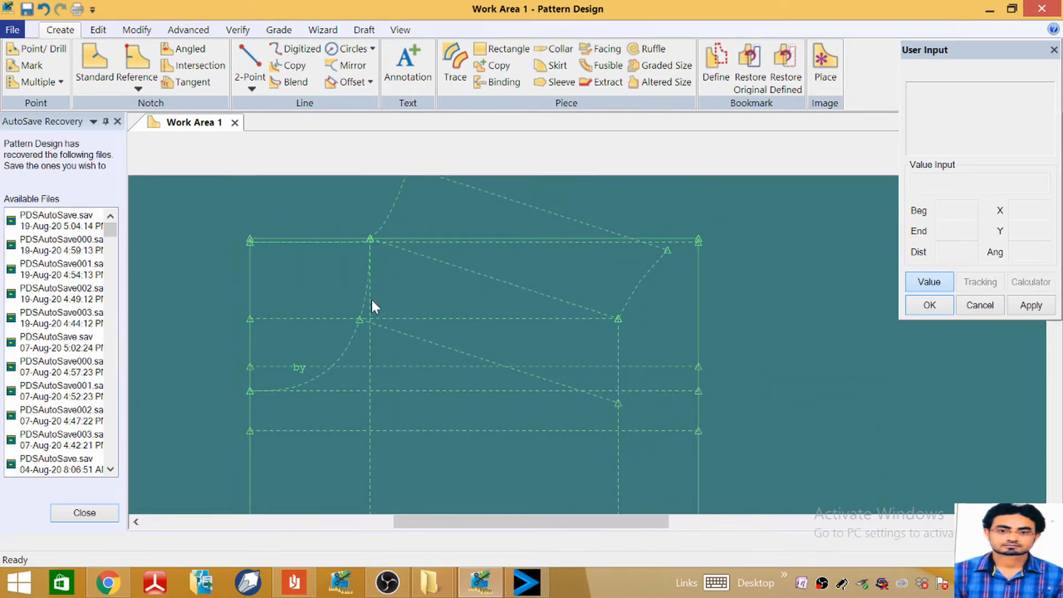
pyautogui.scroll(-3, 393, 283)
pyautogui.scroll(3, 432, 346)
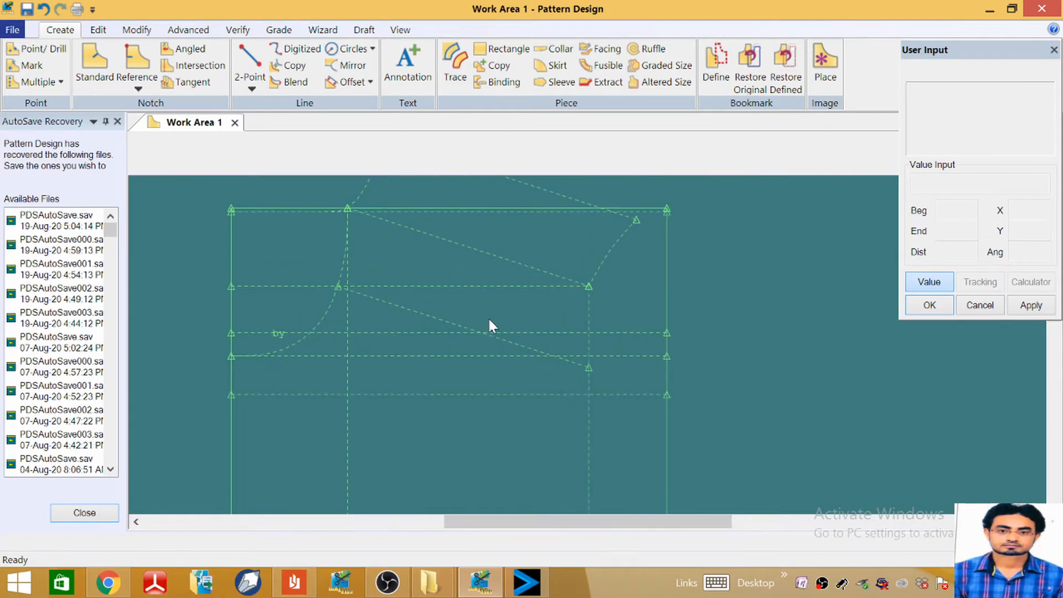
pyautogui.scroll(-2, 404, 318)
pyautogui.scroll(3, 345, 334)
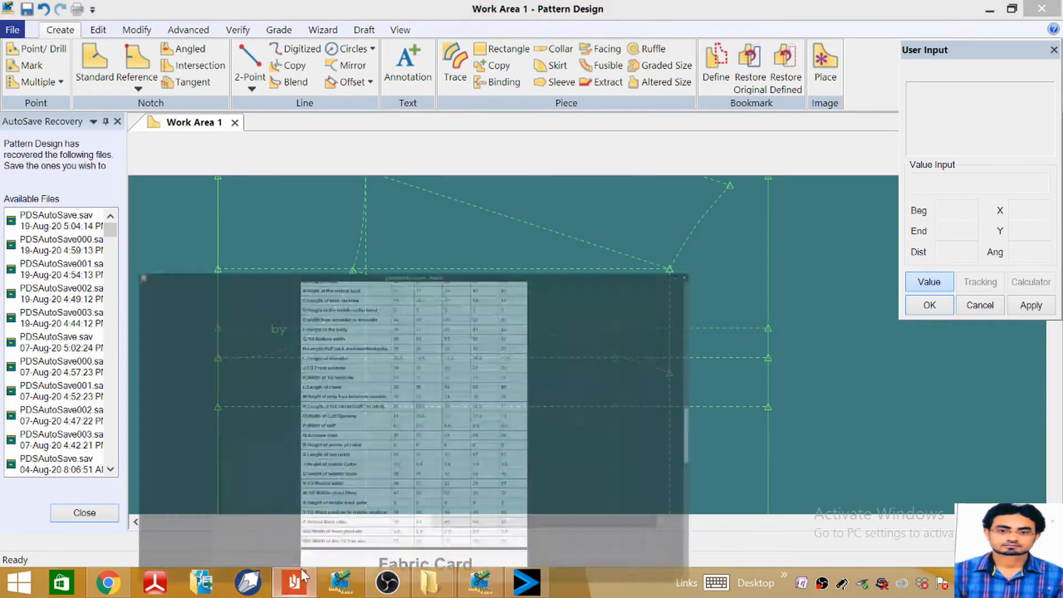
# Step: Switch to the PDF spec sheet, look up the across front width in the measurement chart, and return to the pattern
pyautogui.click(297, 581)
pyautogui.scroll(10, 450, 420)
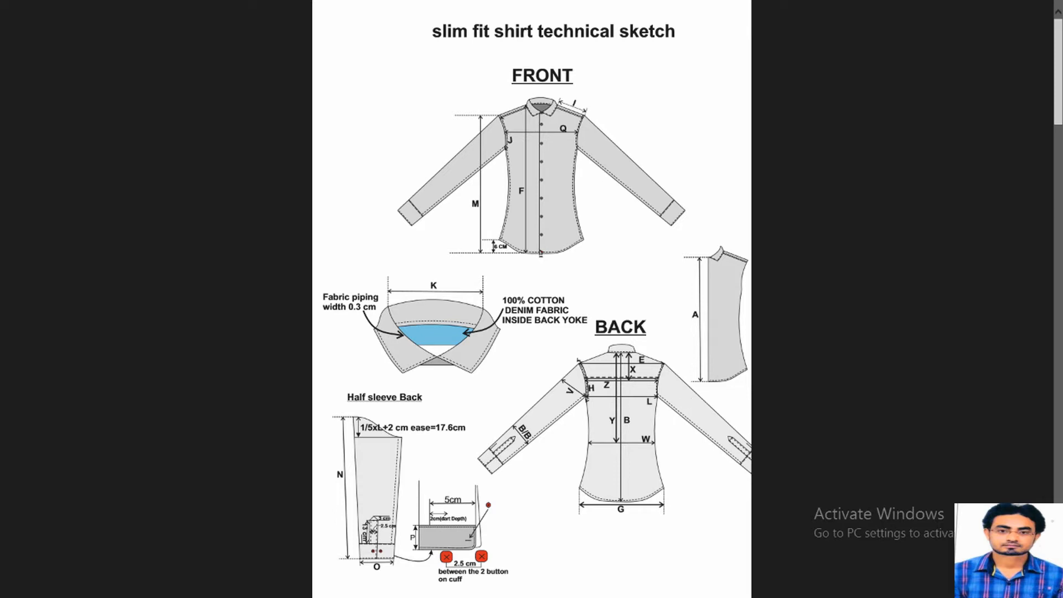
pyautogui.scroll(-20, 563, 153)
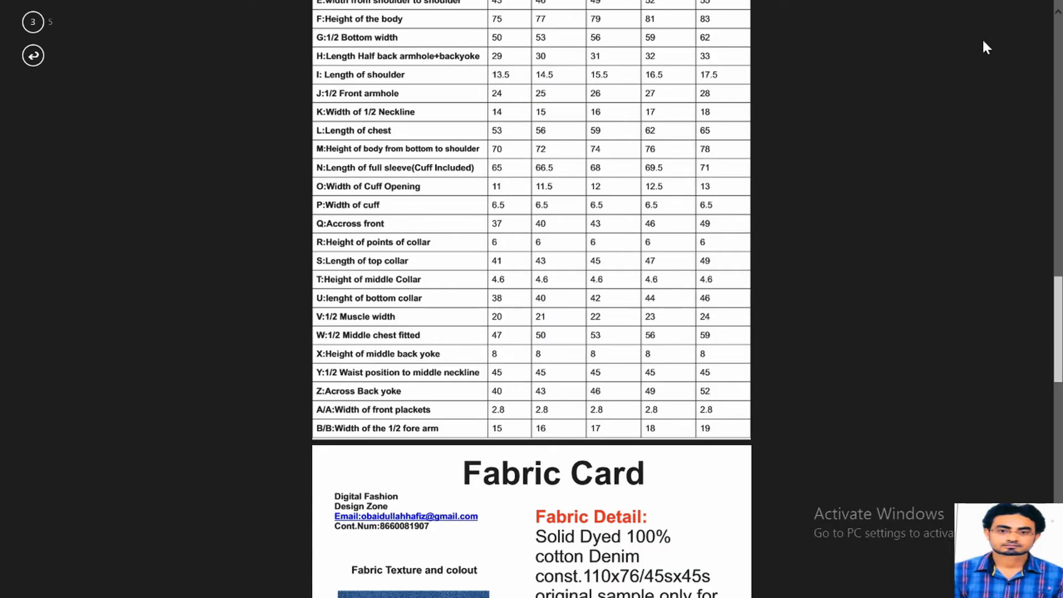
pyautogui.click(1030, 15)
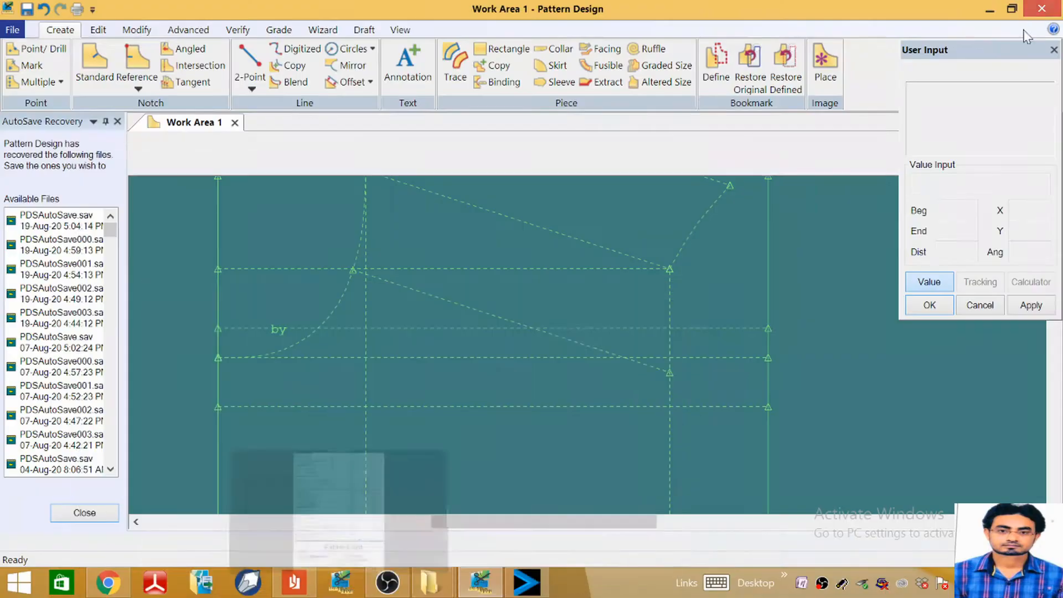
# Step: Offset the body's left vertical line inward by 20 cm to create the across front line
pyautogui.click(349, 83)
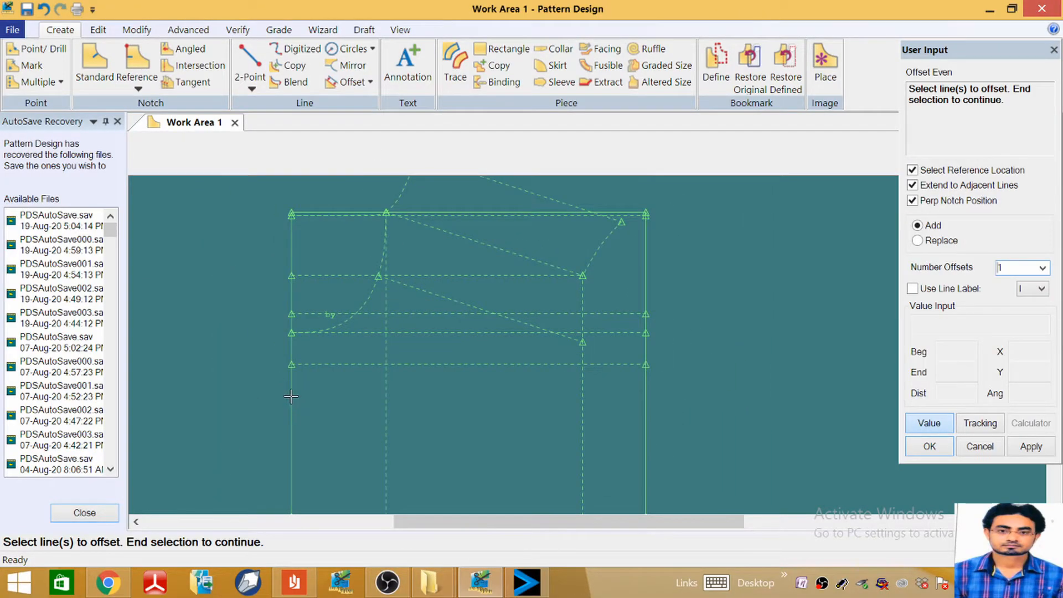
pyautogui.click(290, 397)
pyautogui.rightClick(291, 396)
pyautogui.click(274, 398)
pyautogui.click(293, 396)
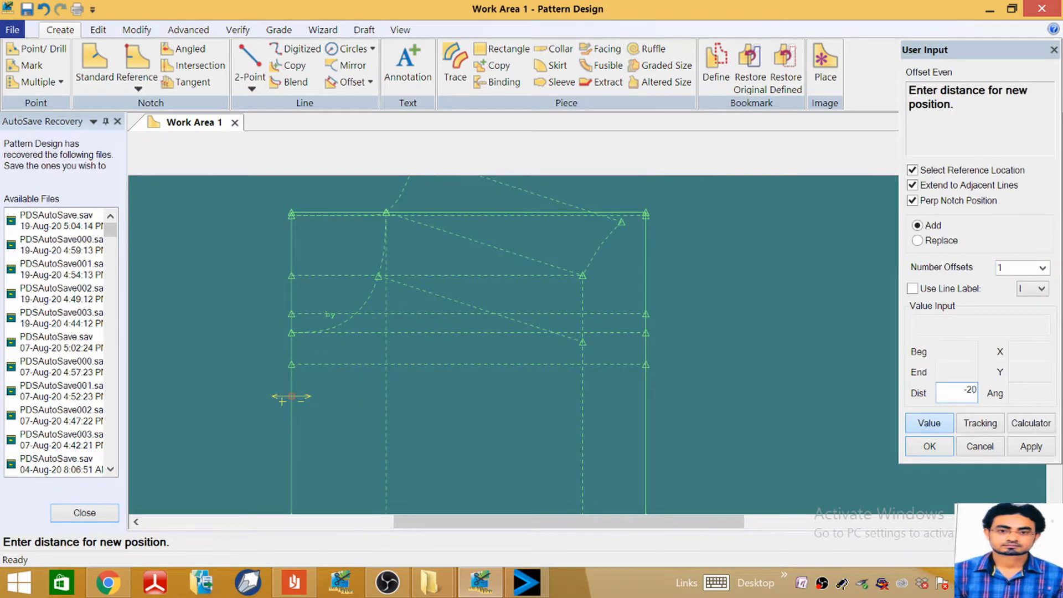
pyautogui.write('-20')
pyautogui.press('Return')
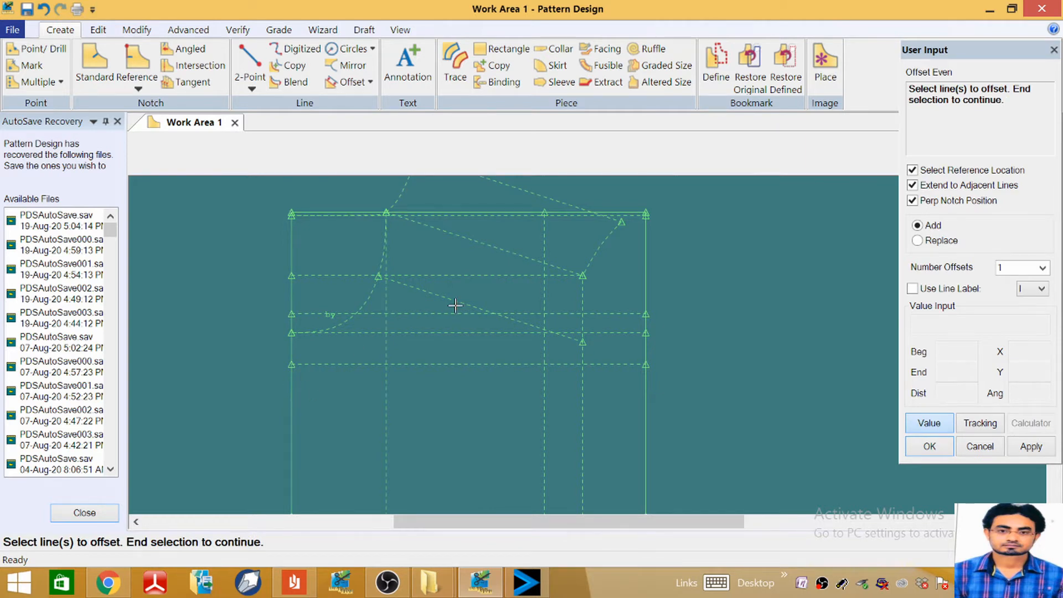
# Step: Start an even offset of the left vertical line with the Expression Calculator, and look up the across back yoke width in the PDF
pyautogui.scroll(-2, 456, 306)
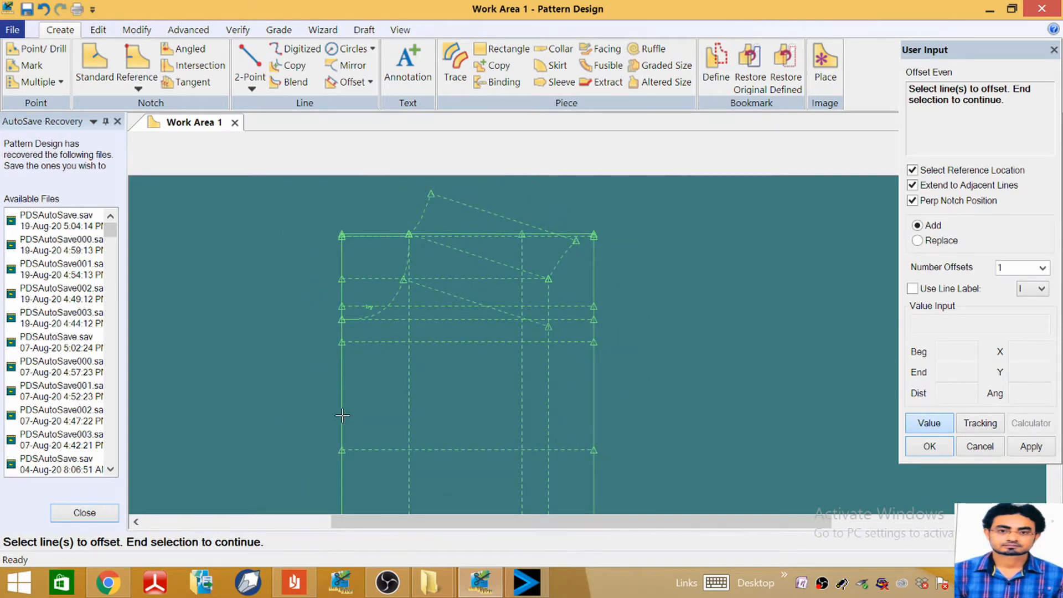
pyautogui.click(342, 381)
pyautogui.rightClick(341, 380)
pyautogui.click(321, 380)
pyautogui.click(342, 379)
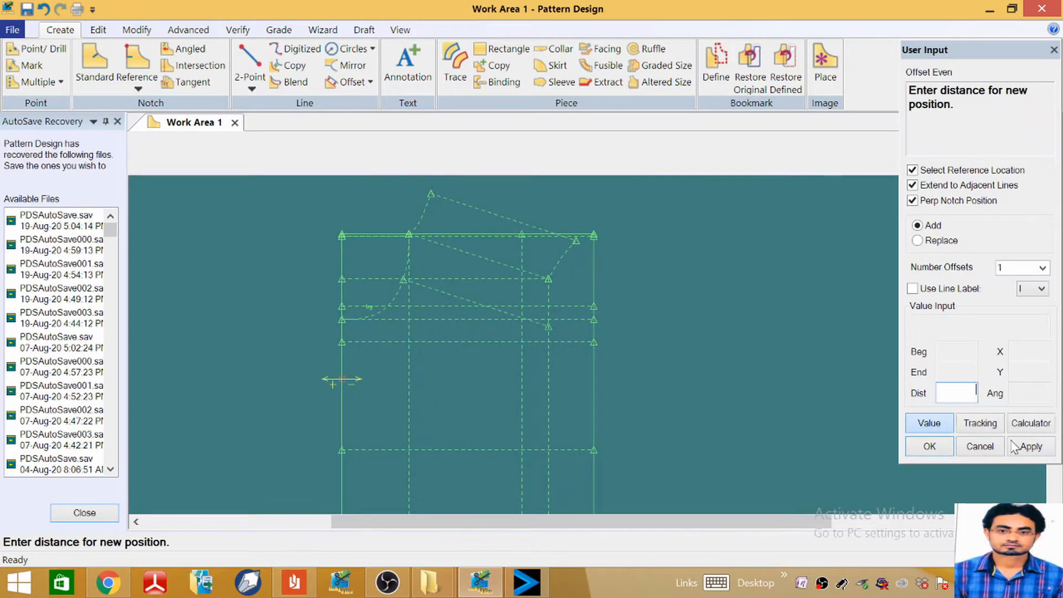
pyautogui.click(1030, 423)
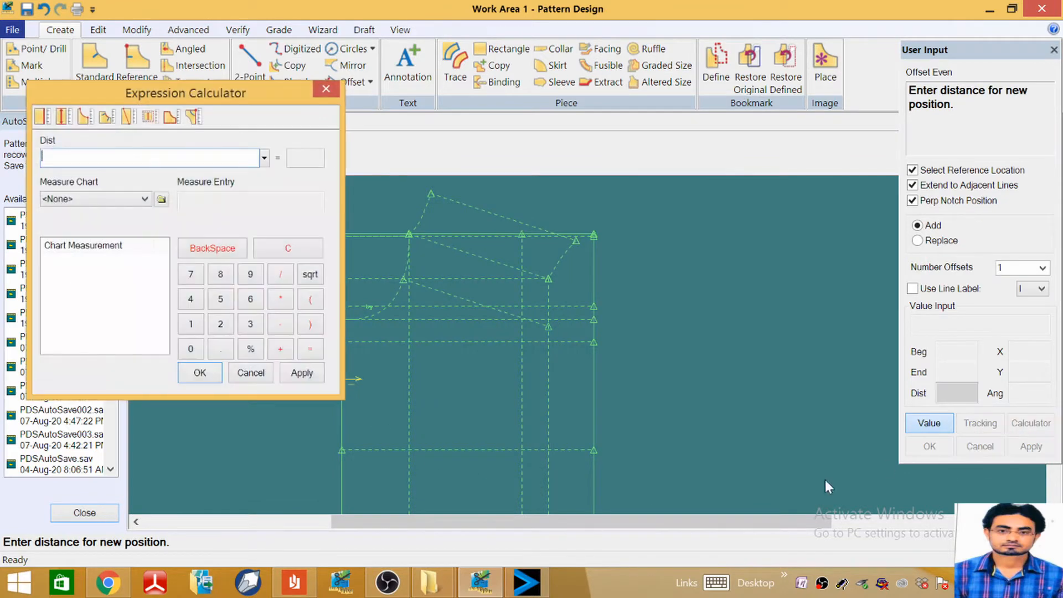
pyautogui.click(294, 583)
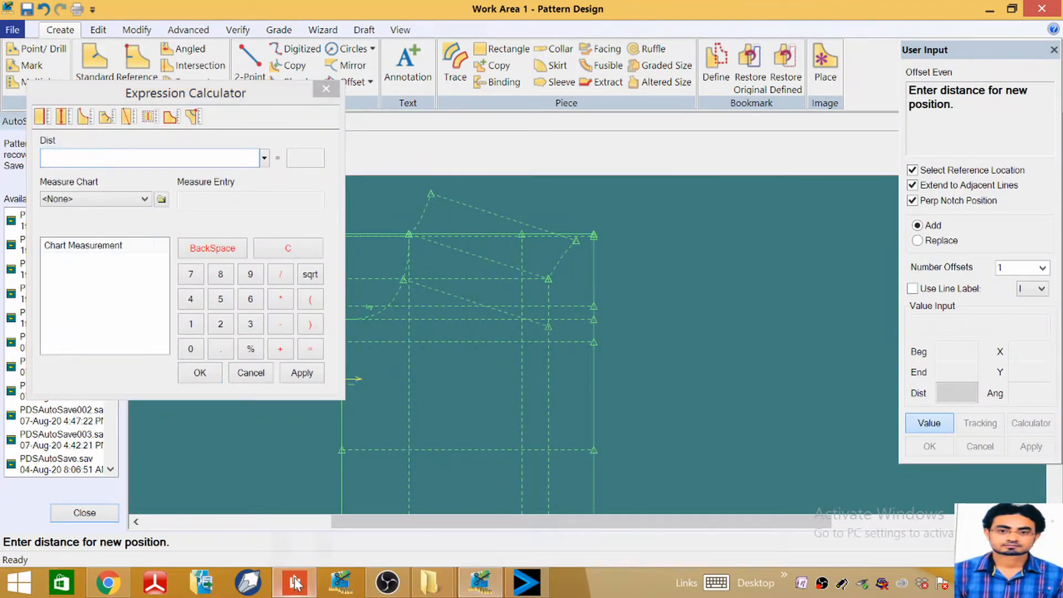
pyautogui.scroll(5, 532, 308)
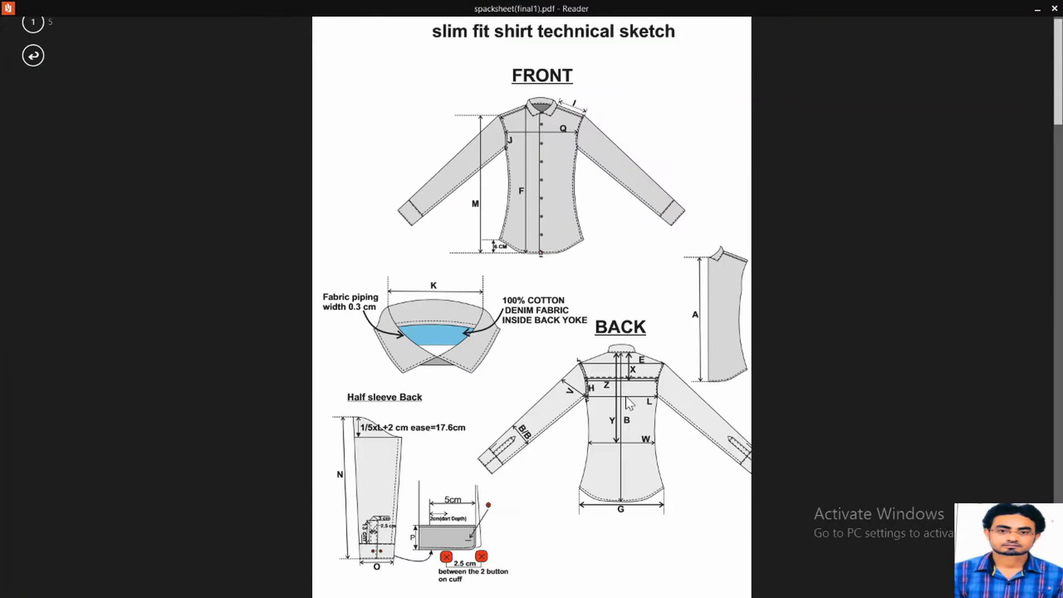
pyautogui.scroll(-15, 626, 397)
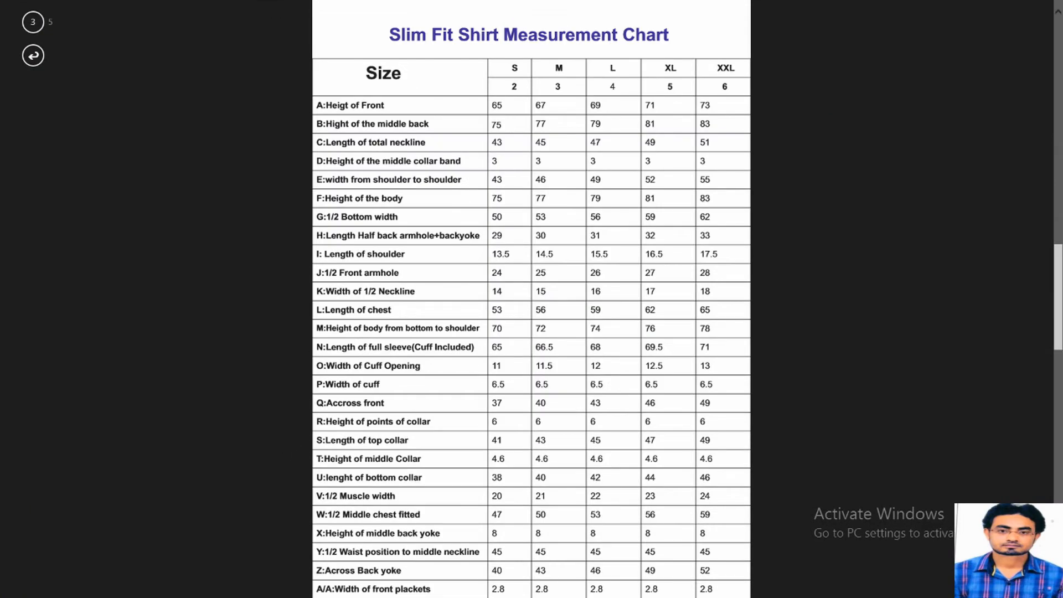
pyautogui.scroll(-5, 531, 299)
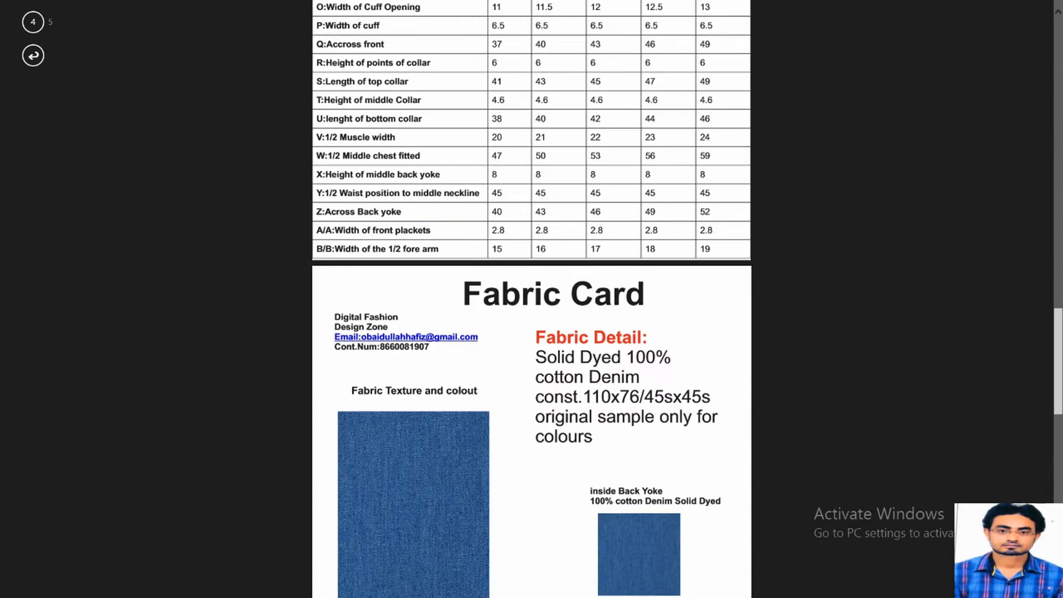
pyautogui.click(1029, 8)
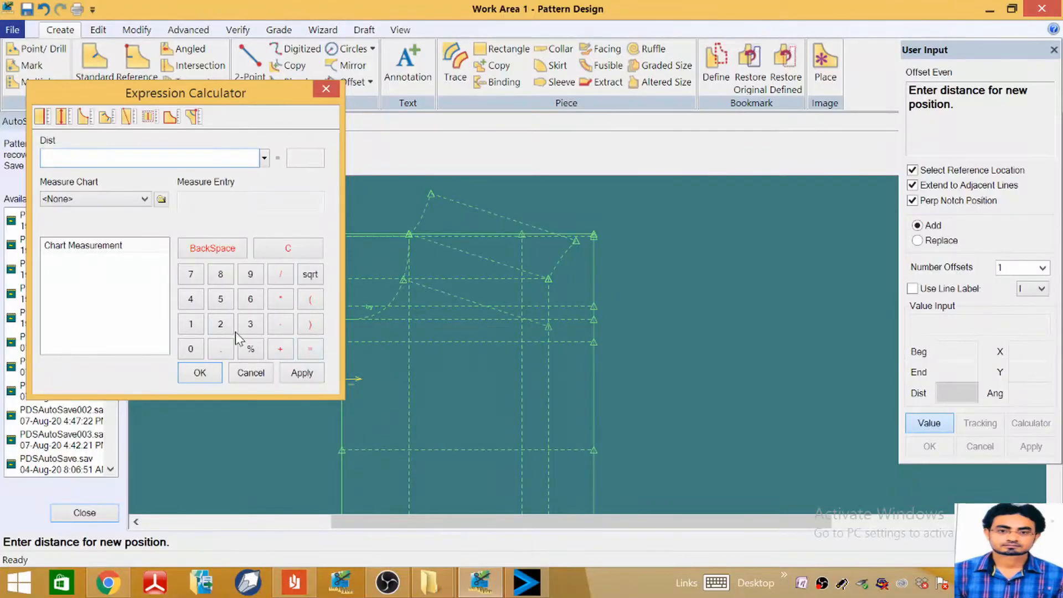
# Step: Calculate 43/2 as the distance and offset the left vertical line inward by 21.5 cm to create the across back line
pyautogui.click(250, 324)
pyautogui.click(280, 274)
pyautogui.click(220, 324)
pyautogui.click(302, 374)
pyautogui.click(200, 373)
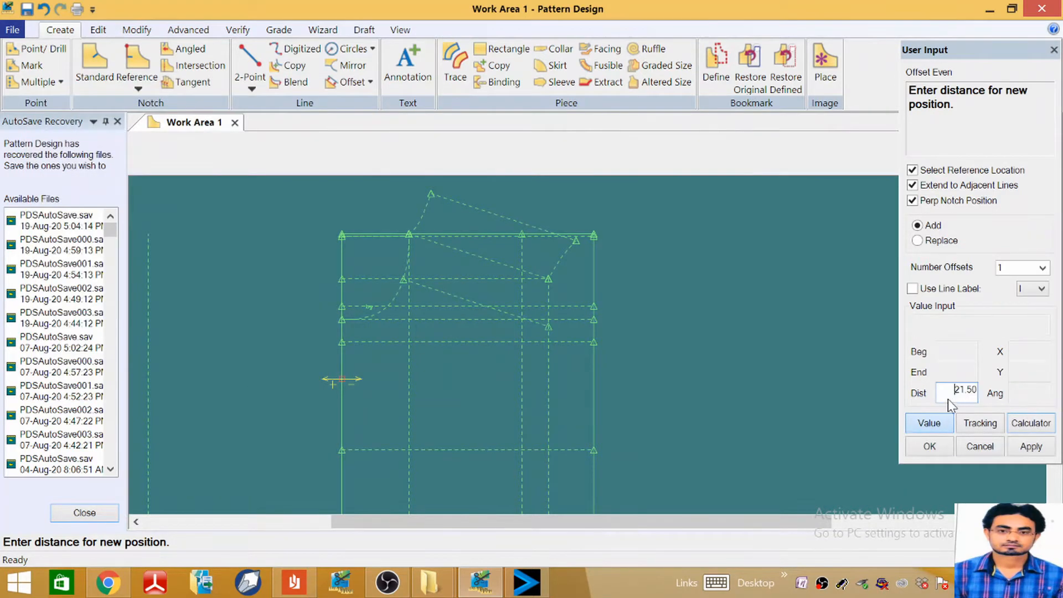
pyautogui.press('Return')
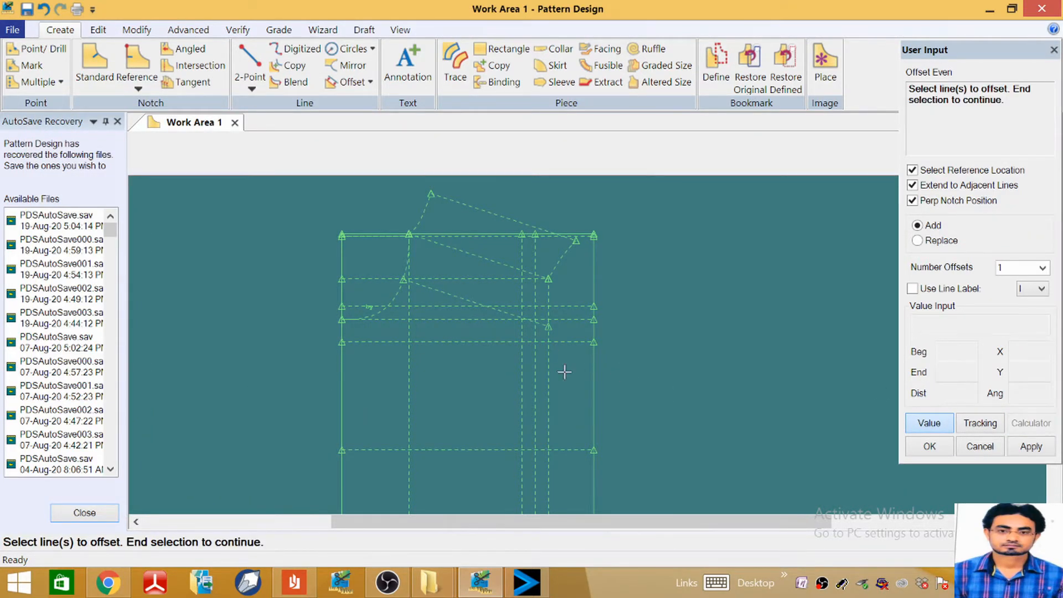
pyautogui.rightClick(683, 321)
pyautogui.click(667, 318)
pyautogui.scroll(3, 543, 251)
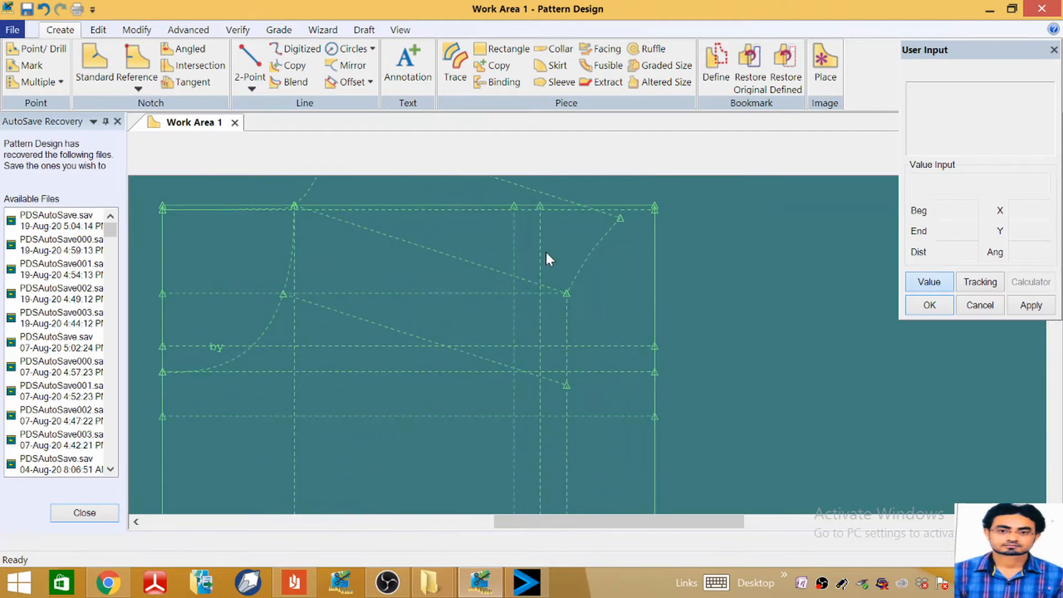
pyautogui.scroll(-3, 526, 310)
pyautogui.scroll(4, 516, 276)
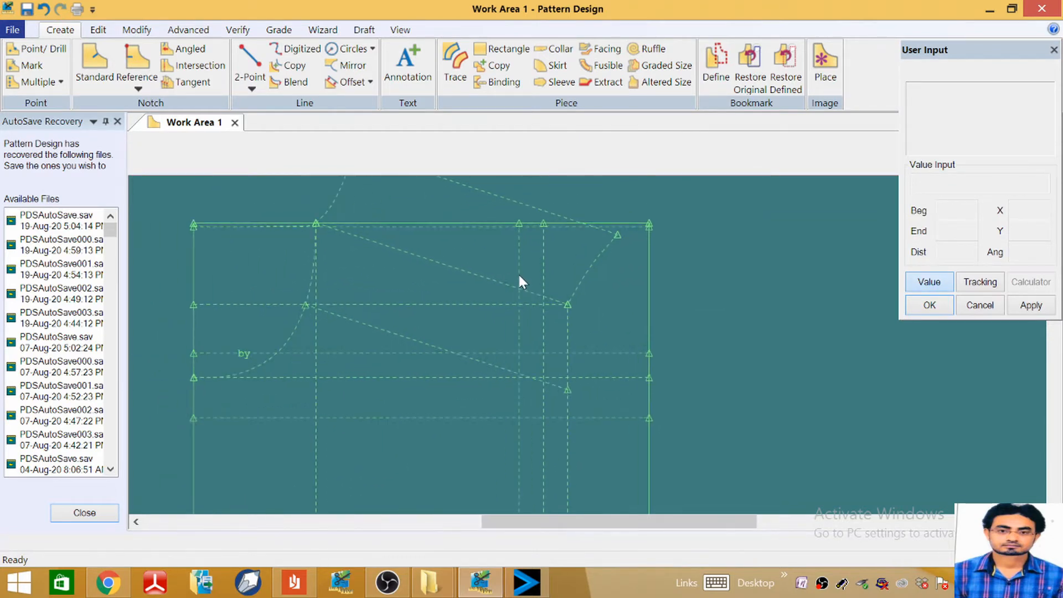
pyautogui.scroll(-2, 517, 272)
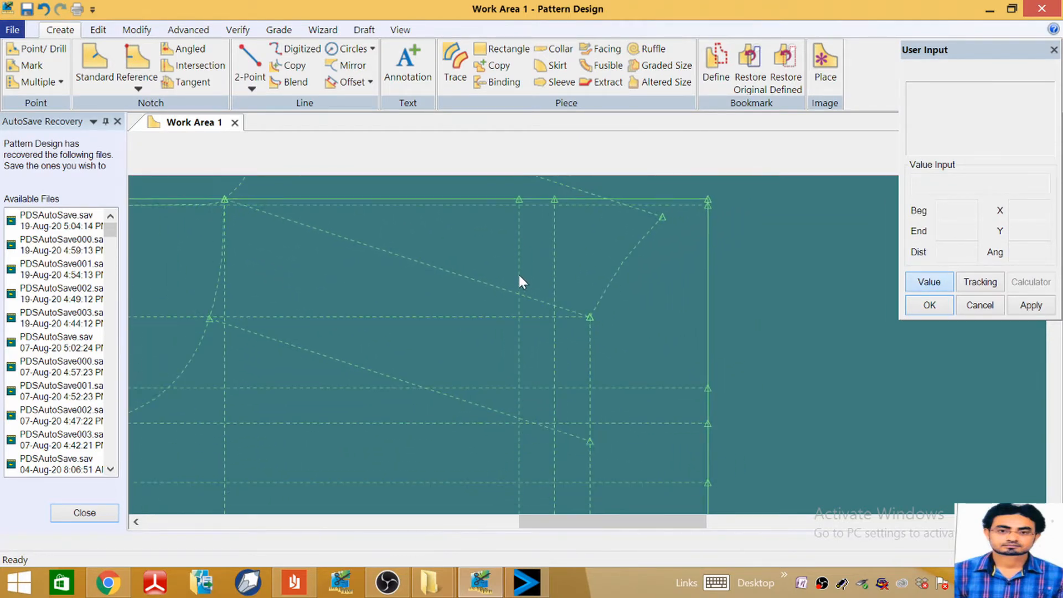
pyautogui.scroll(1, 529, 245)
pyautogui.scroll(-1, 534, 253)
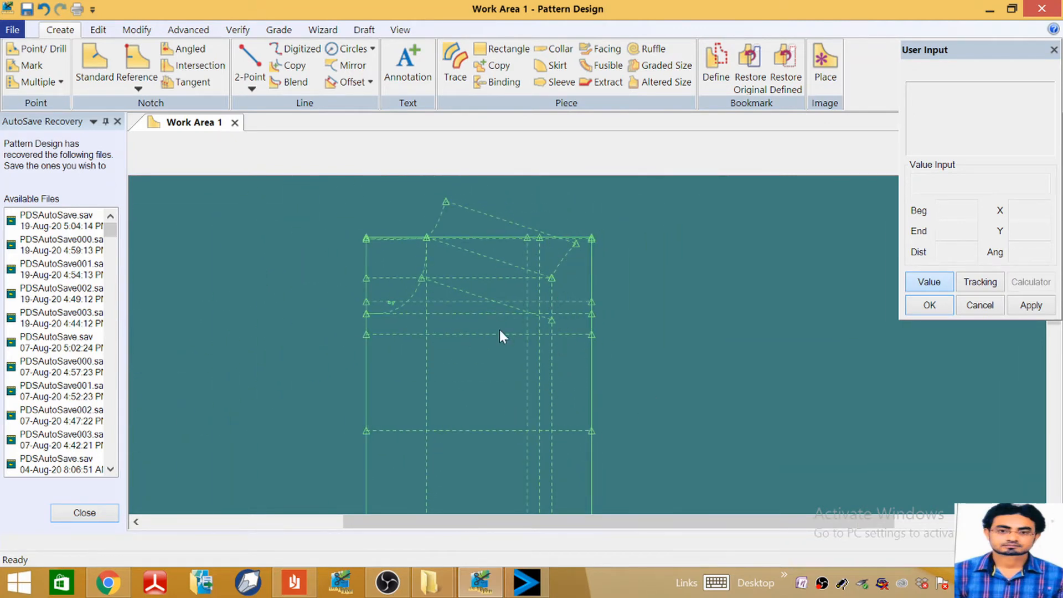
# Step: Draw a two-point curve for the front armhole from the original shoulder point to the outer end of the horizontal armhole line
pyautogui.click(250, 86)
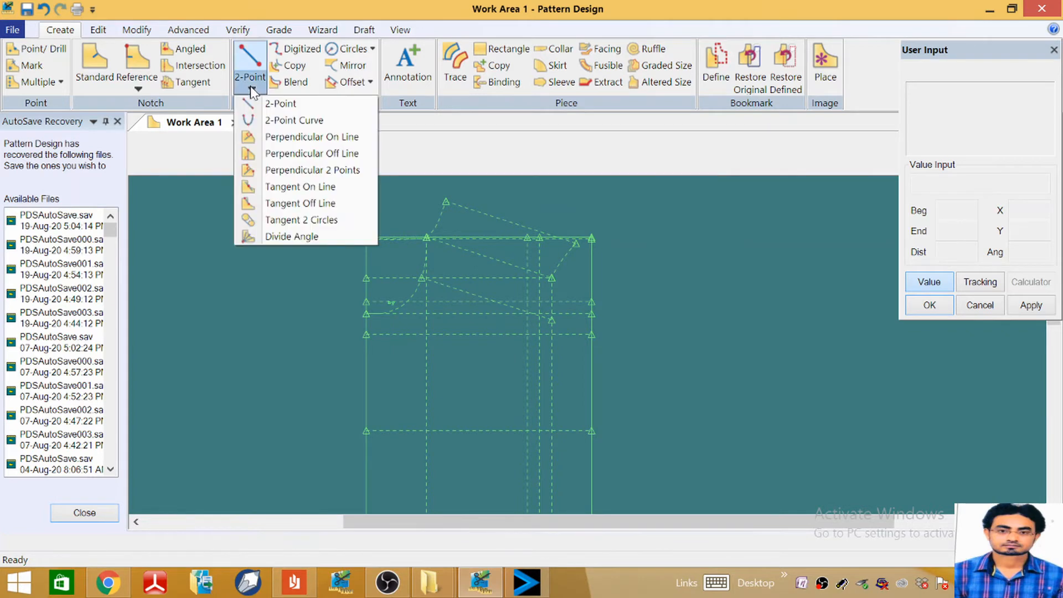
pyautogui.click(301, 119)
pyautogui.scroll(3, 512, 305)
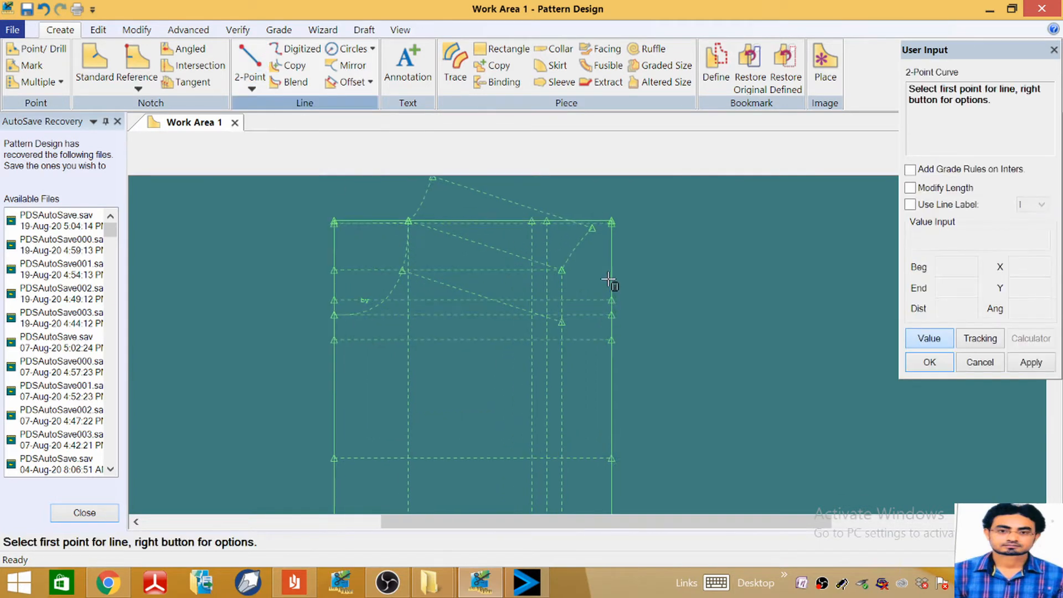
pyautogui.scroll(-1, 516, 297)
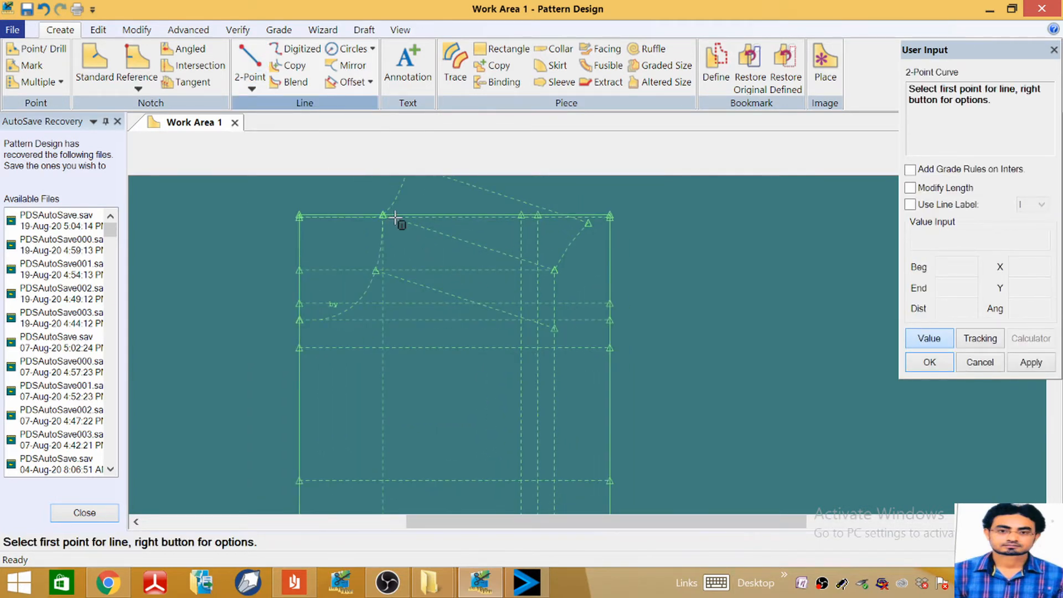
pyautogui.scroll(1, 400, 226)
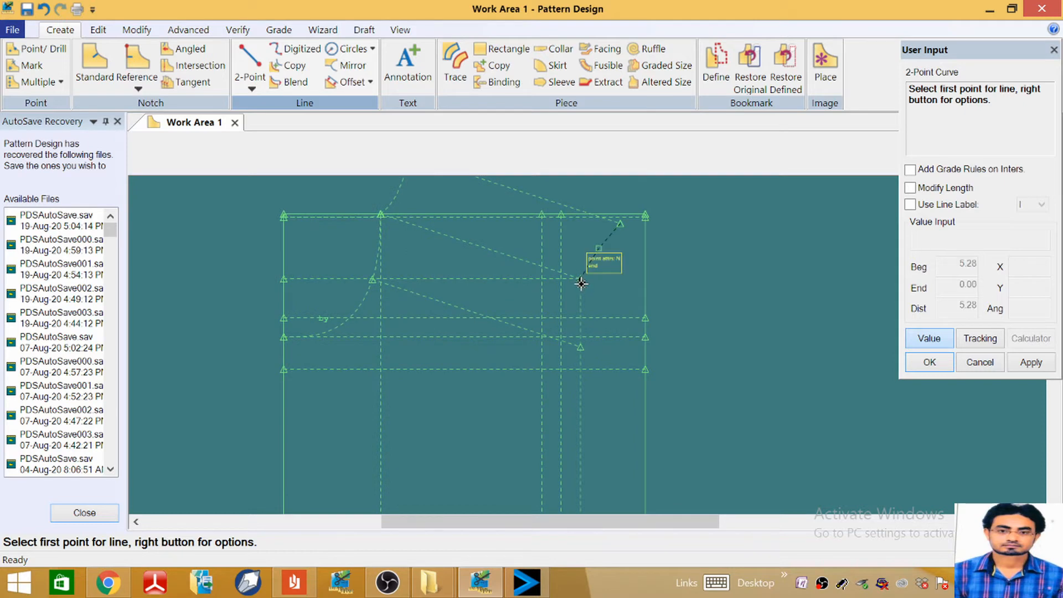
pyautogui.click(580, 280)
pyautogui.click(943, 349)
pyautogui.scroll(-3, 515, 278)
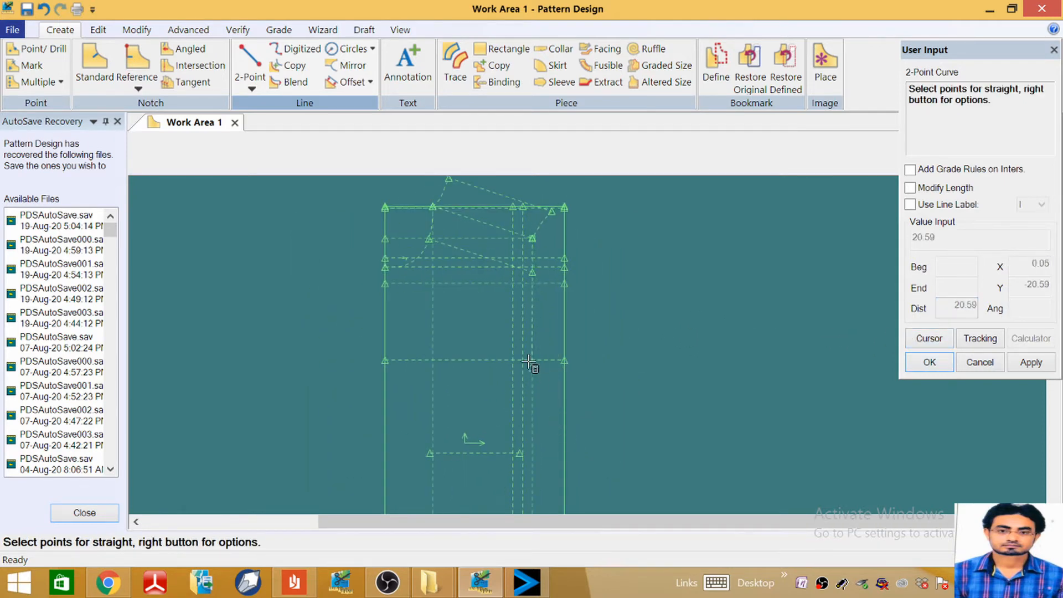
pyautogui.scroll(1, 529, 350)
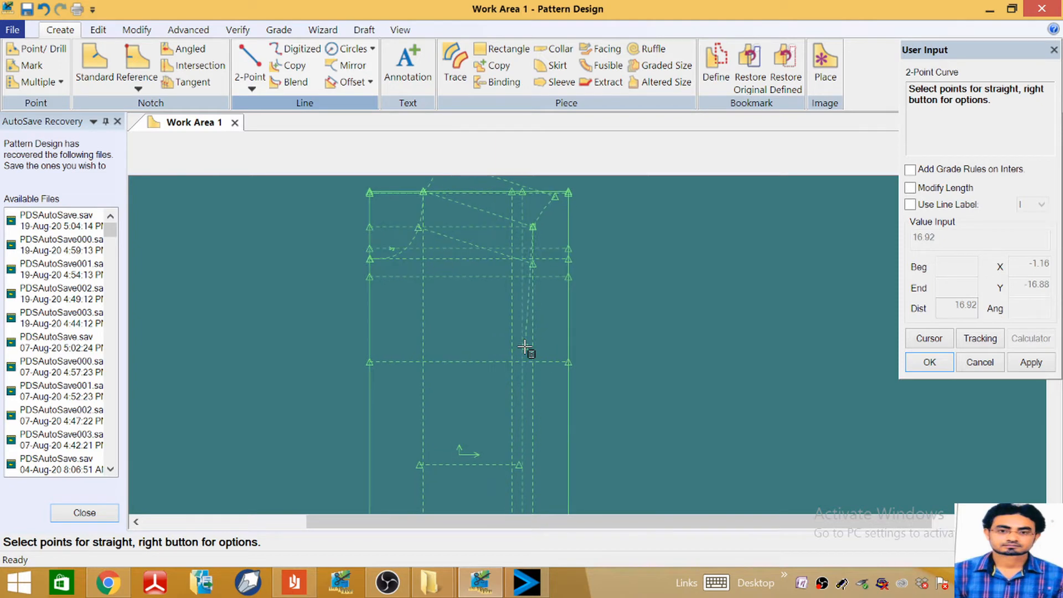
pyautogui.click(569, 363)
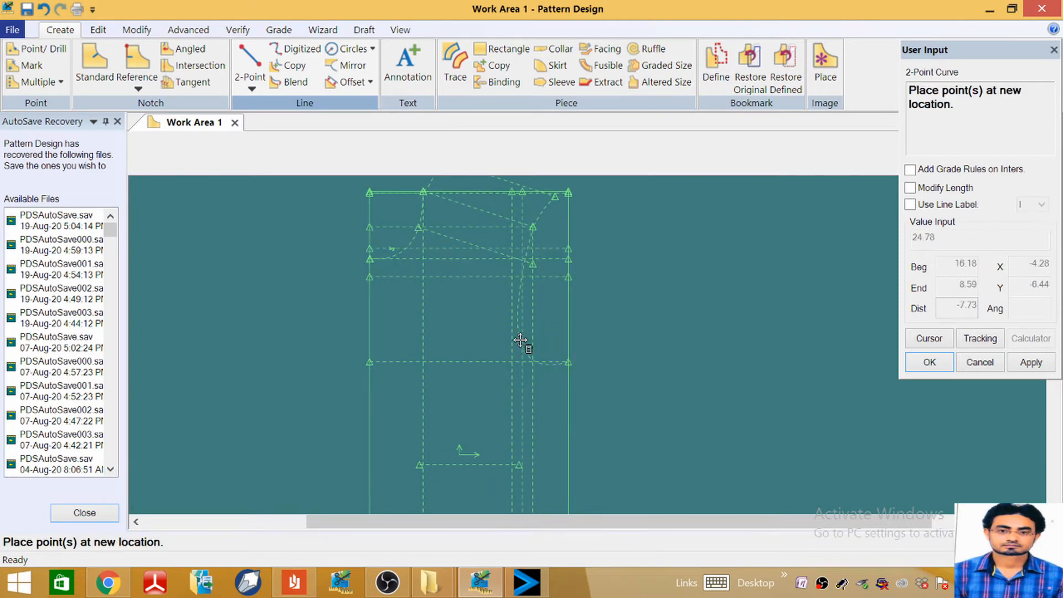
# Step: Shape the front armhole curve so it bulges in to the across front line, with a length of about 24.85 cm
pyautogui.scroll(1, 522, 344)
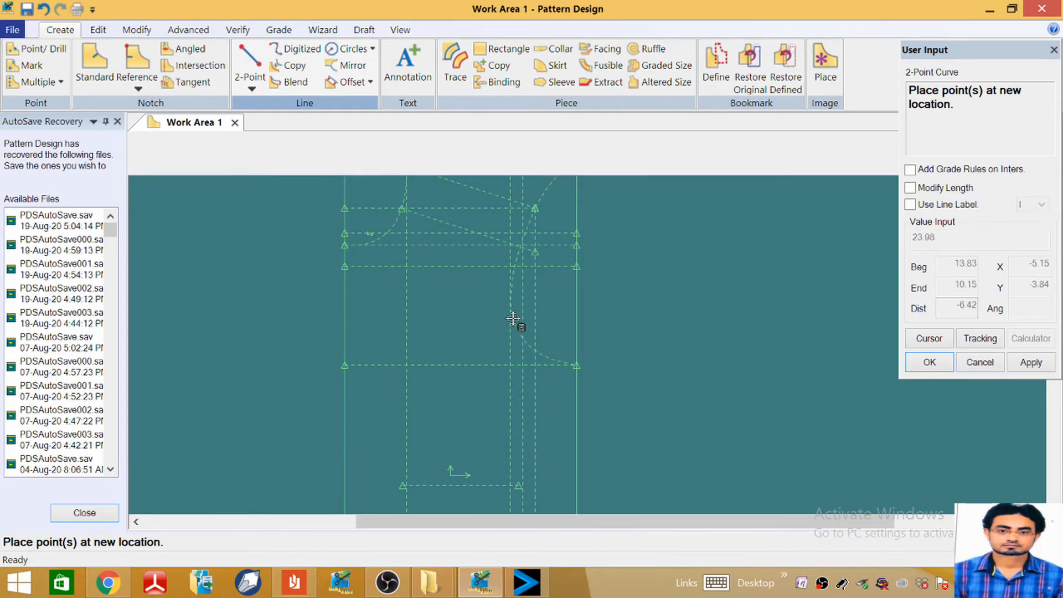
pyautogui.scroll(-3, 514, 318)
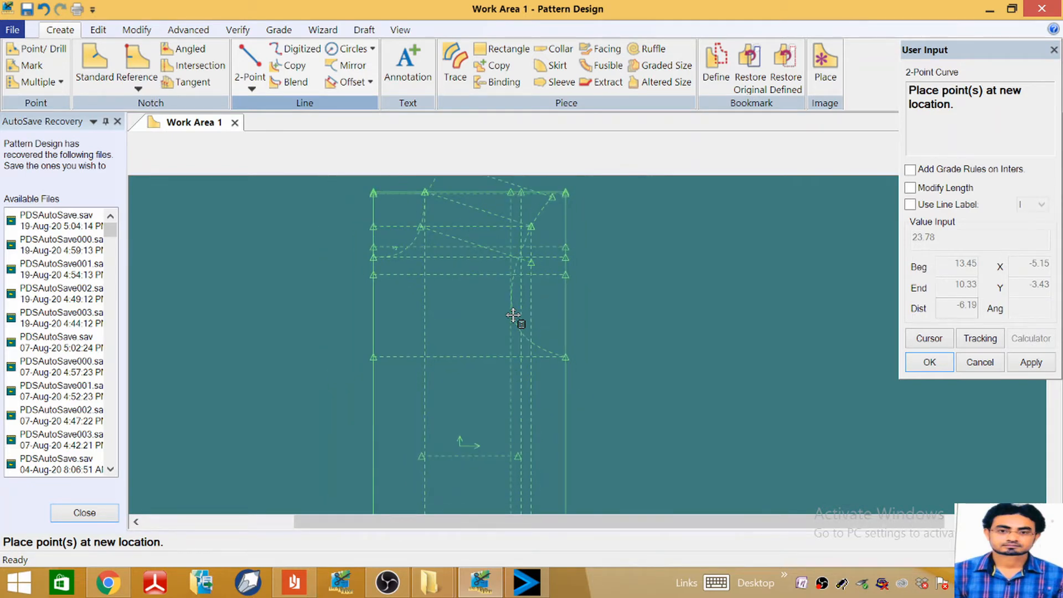
pyautogui.scroll(-3, 513, 316)
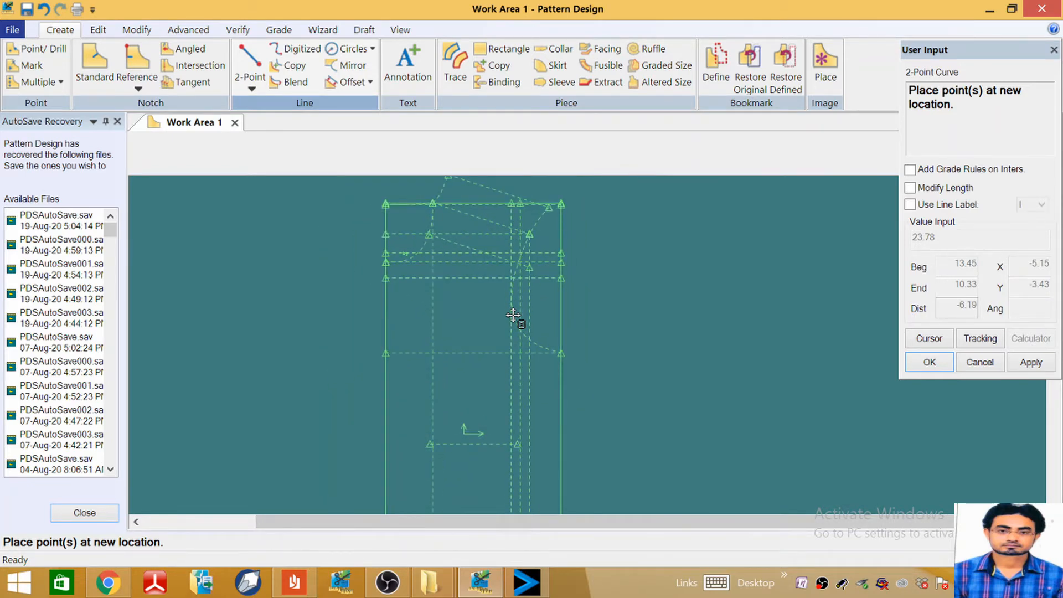
pyautogui.scroll(1, 514, 316)
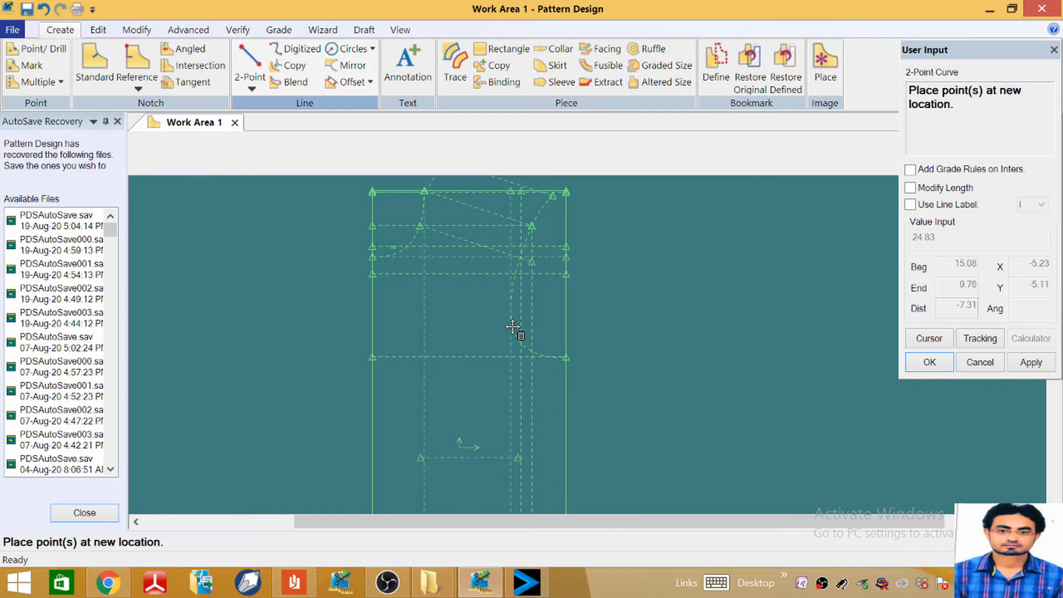
pyautogui.scroll(-2, 513, 327)
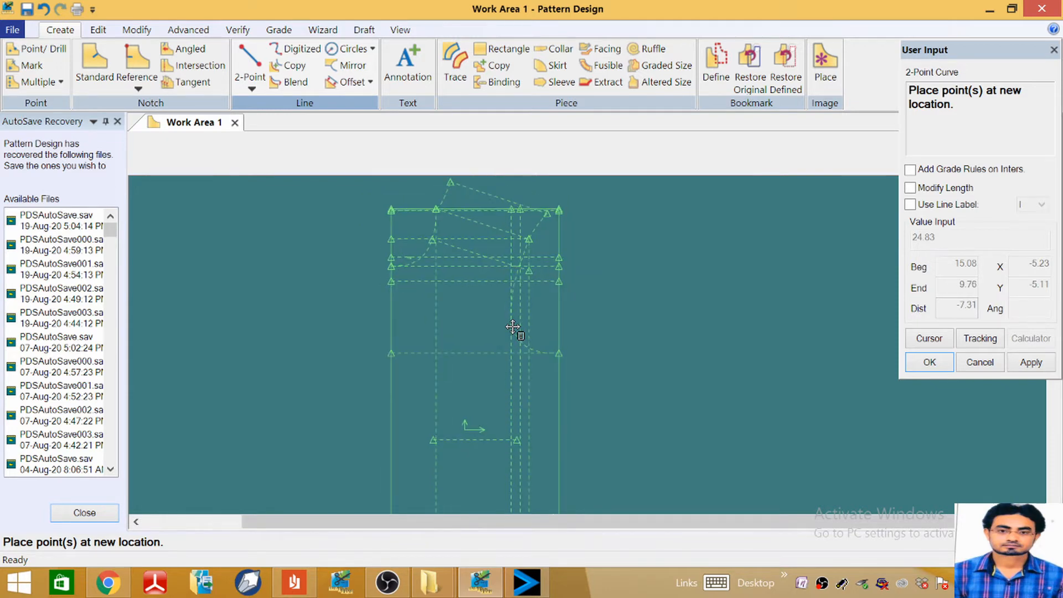
pyautogui.scroll(2, 513, 327)
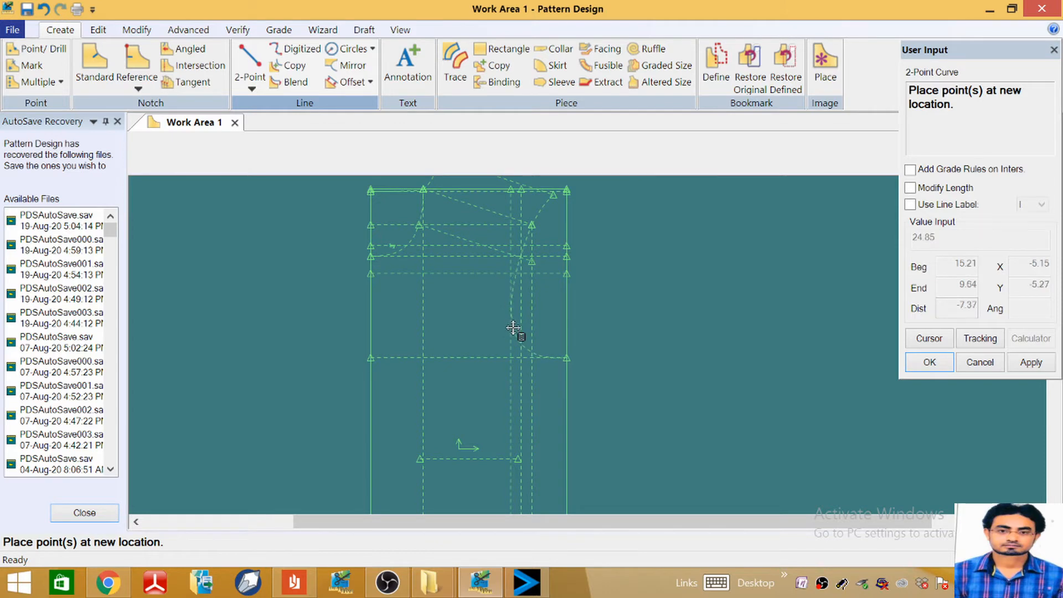
pyautogui.click(513, 327)
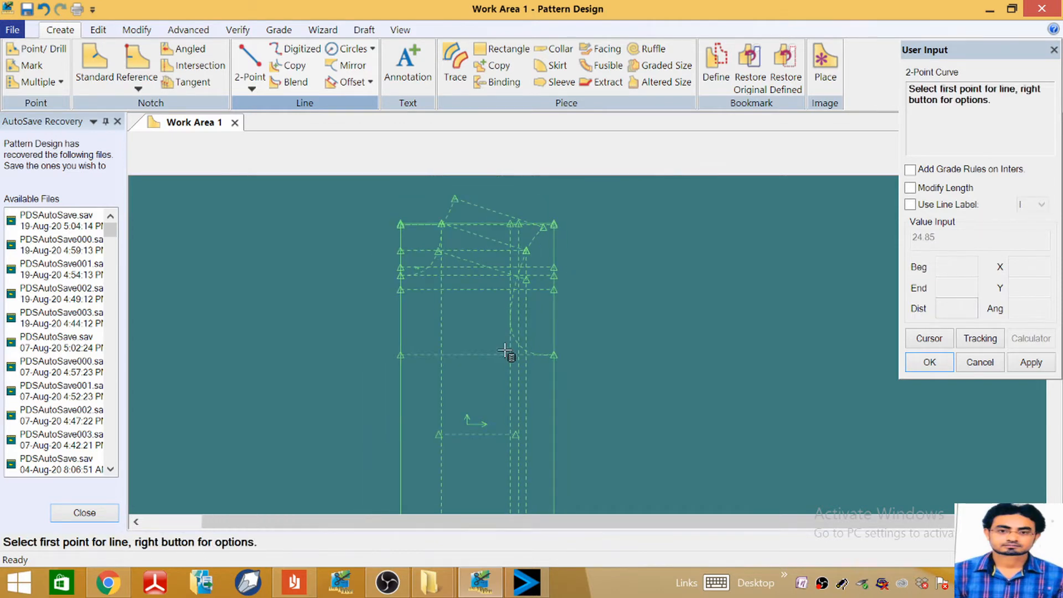
# Step: Draw a two-point curve for the back armhole from the shoulder point to the armhole line's outer end, shaped to about 22.85 cm long
pyautogui.scroll(-1, 515, 248)
pyautogui.click(525, 249)
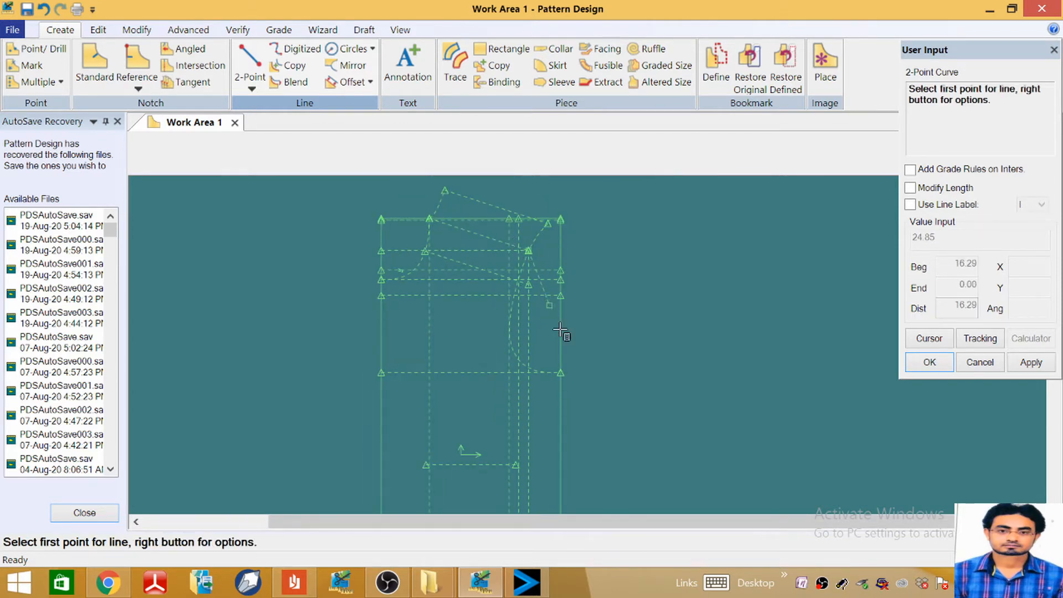
pyautogui.click(561, 373)
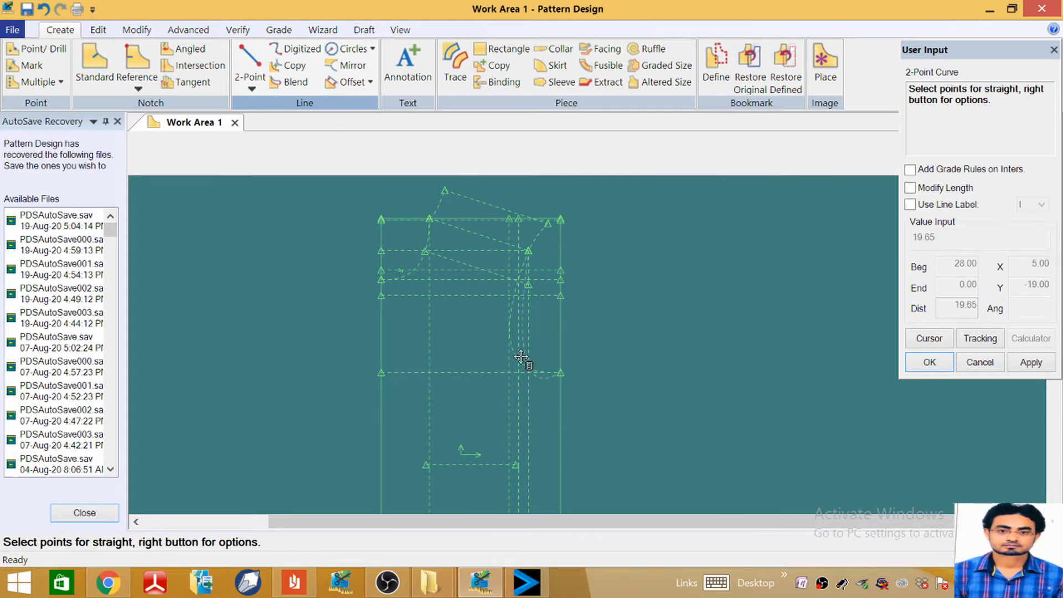
pyautogui.scroll(1, 519, 337)
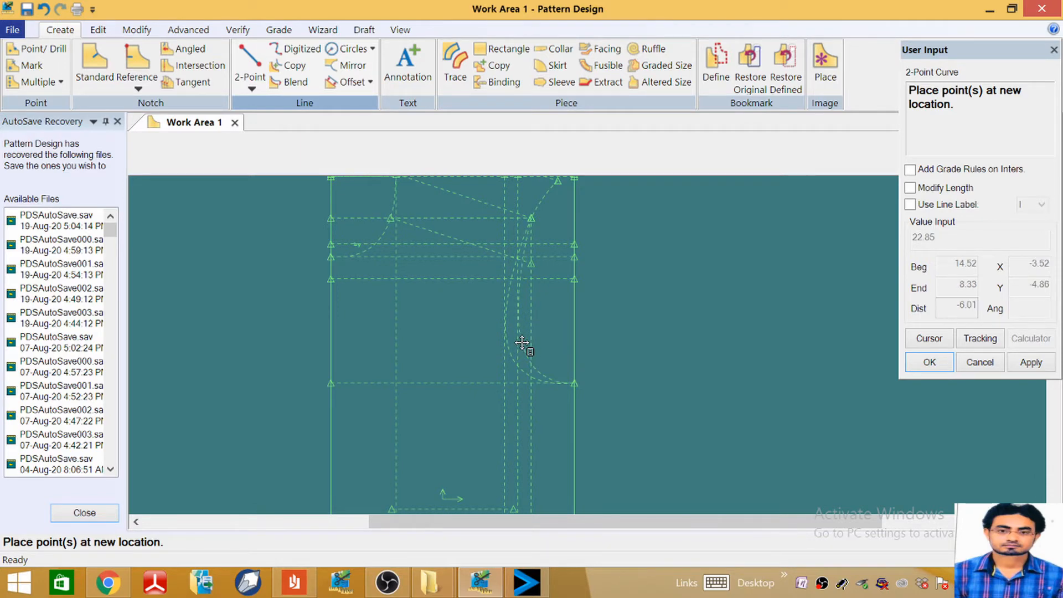
pyautogui.click(522, 343)
pyautogui.scroll(-1, 524, 347)
pyautogui.rightClick(545, 324)
pyautogui.click(625, 86)
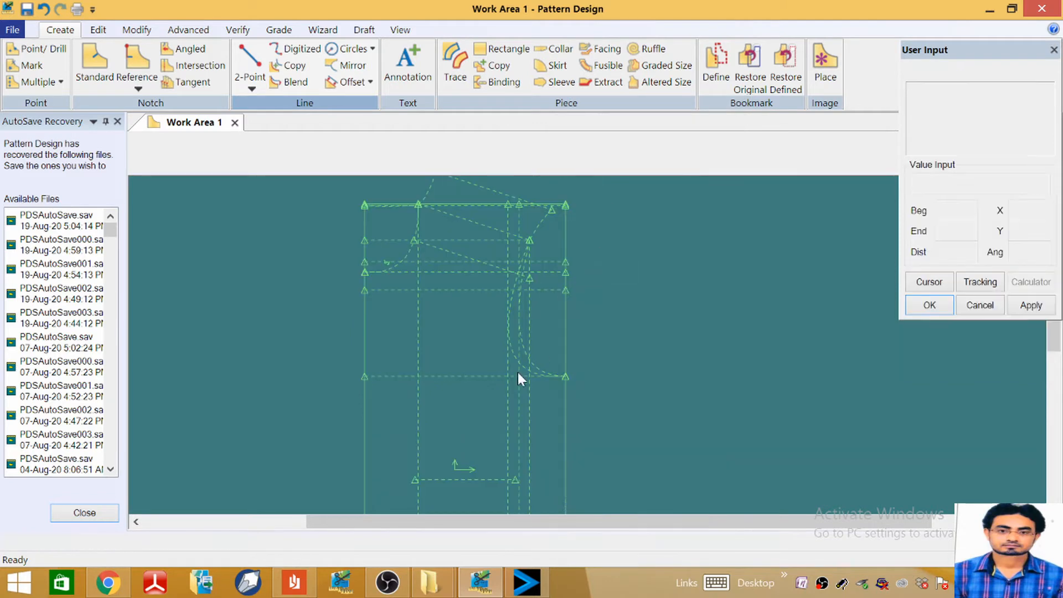
# Step: Delete the three vertical construction lines running through the armhole area, keeping both armhole curves
pyautogui.click(137, 29)
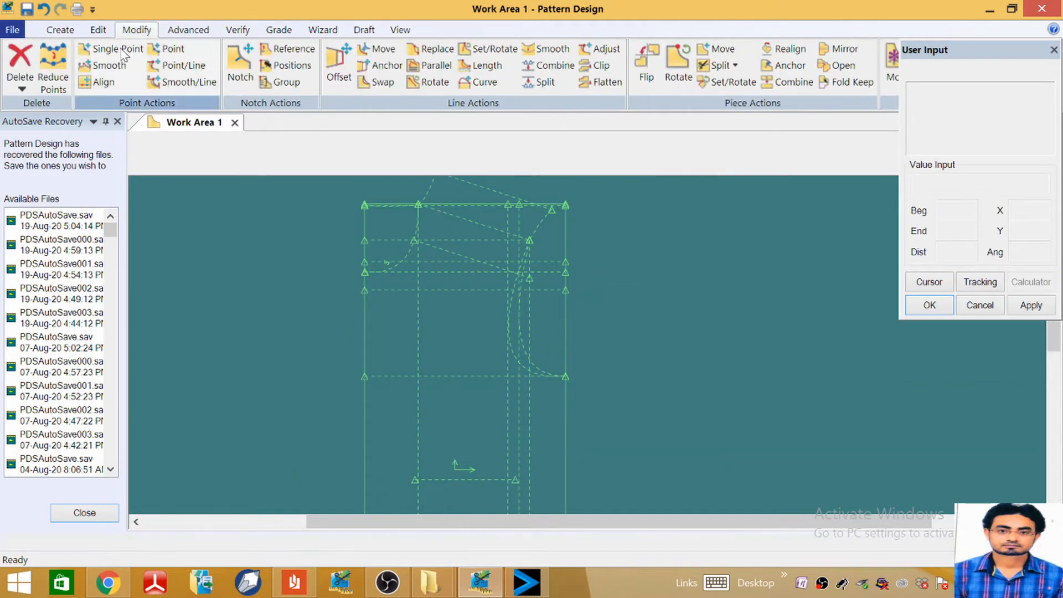
pyautogui.click(18, 85)
pyautogui.click(42, 135)
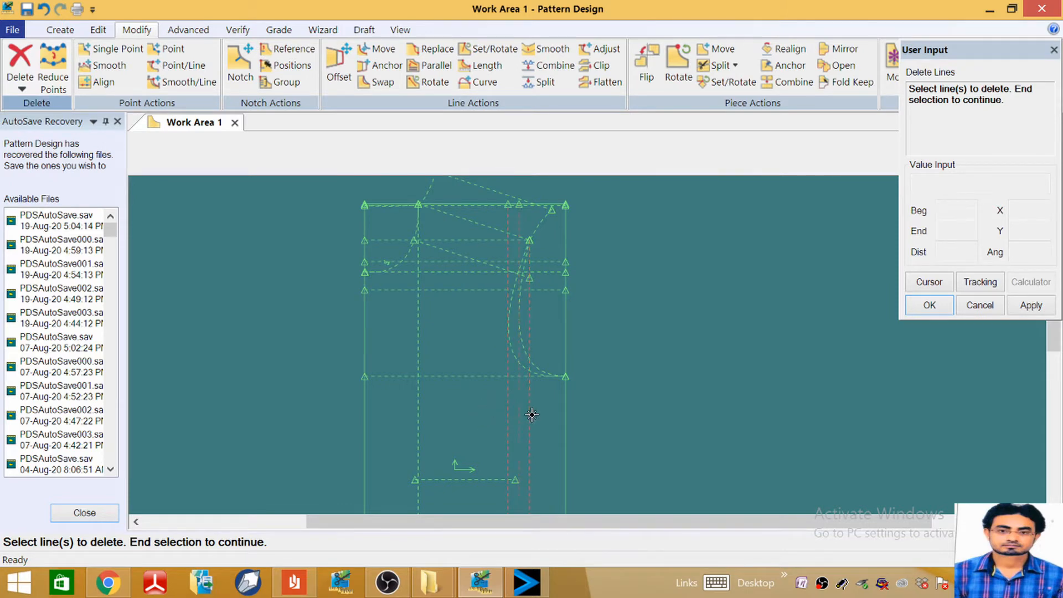
pyautogui.rightClick(637, 299)
pyautogui.click(636, 299)
pyautogui.rightClick(670, 287)
pyautogui.click(670, 287)
pyautogui.scroll(-2, 520, 283)
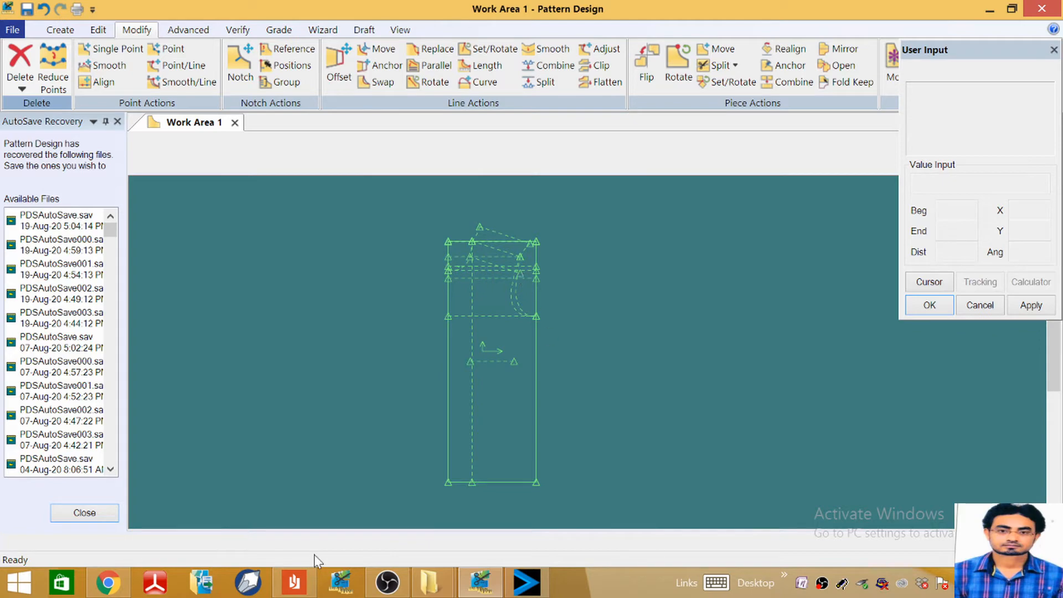
# Step: Look over the shirt's back and sleeve diagrams in the PDF spec sheet, and return to the pattern work area
pyautogui.click(294, 583)
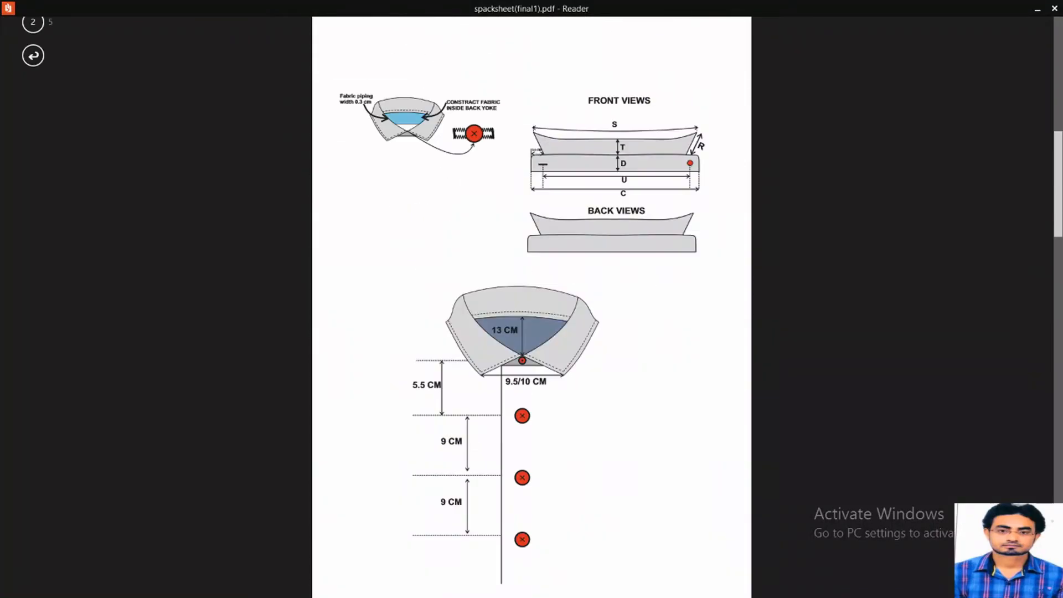
pyautogui.scroll(8, 532, 299)
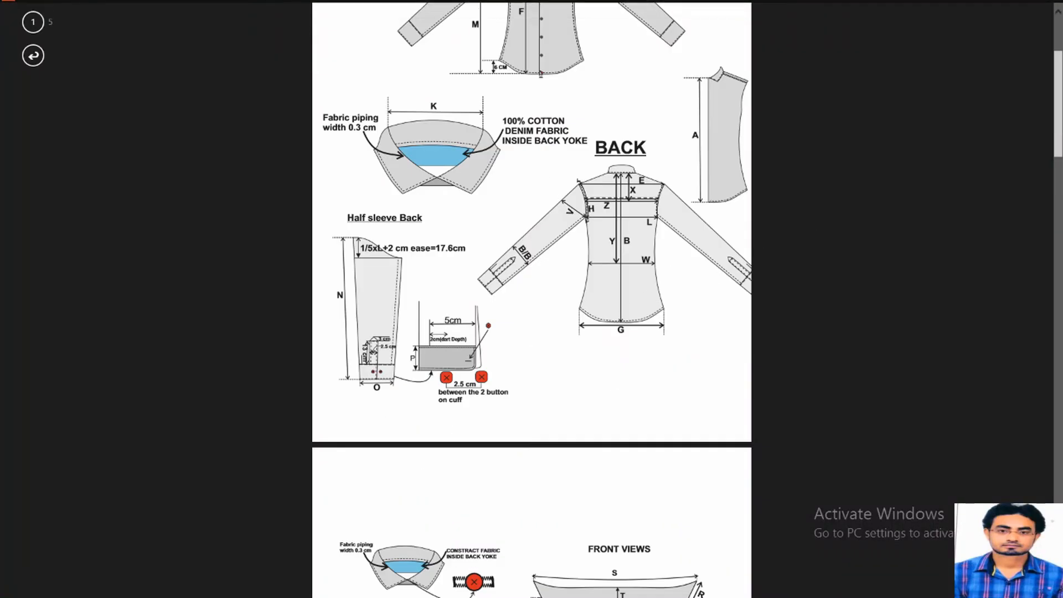
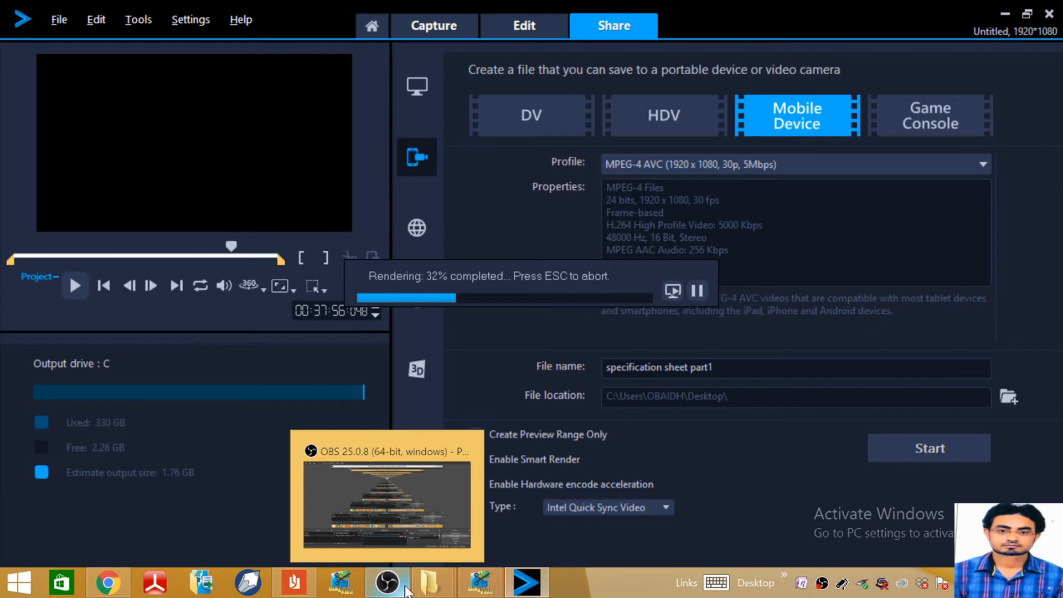
pyautogui.click(406, 589)
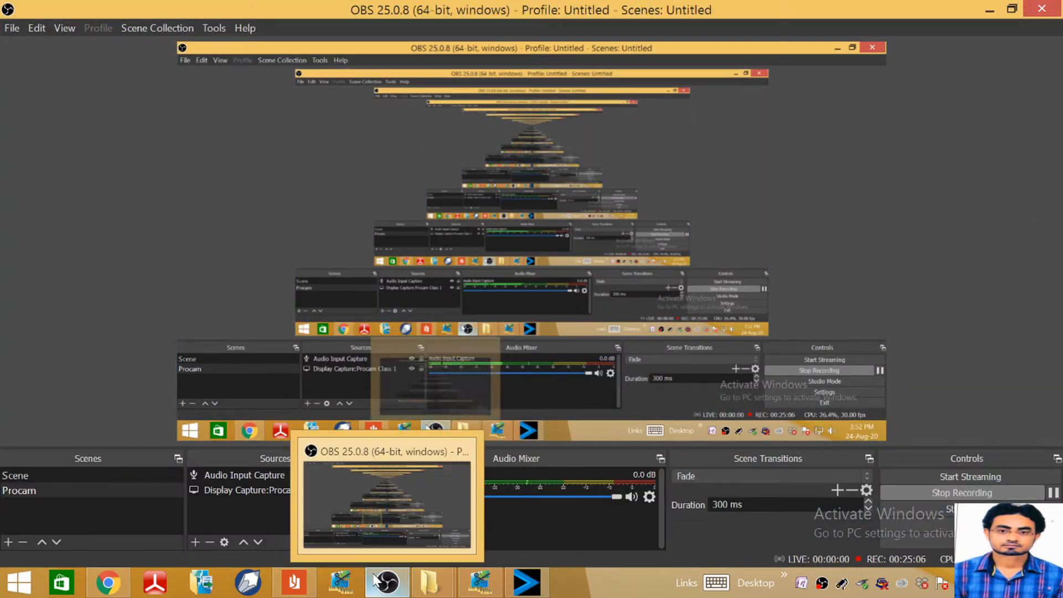
pyautogui.click(470, 589)
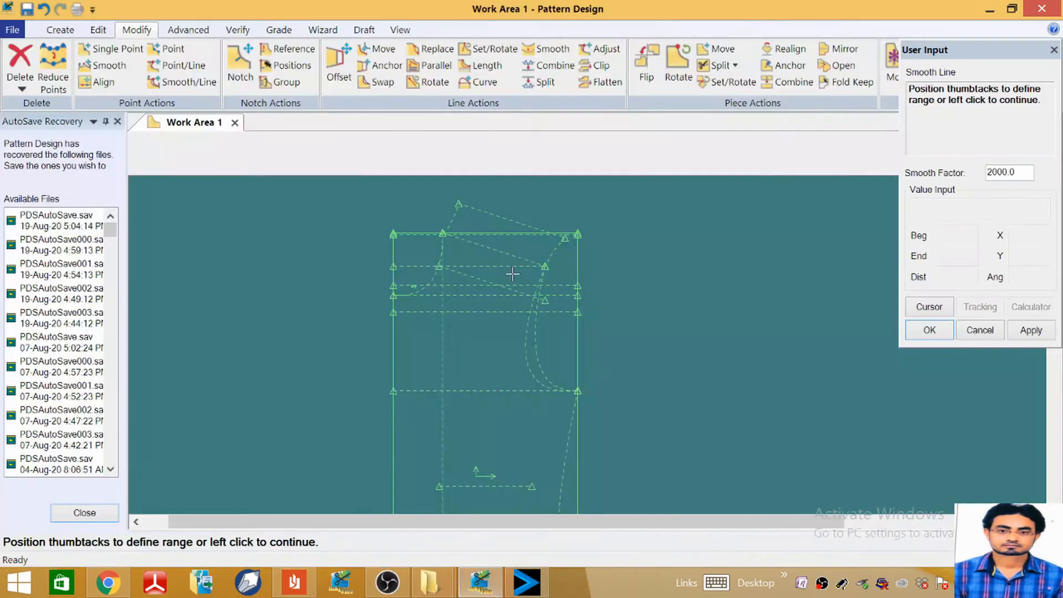
# Step: Look up the width of the front plackets in the PDF measurement chart
pyautogui.scroll(-1, 391, 326)
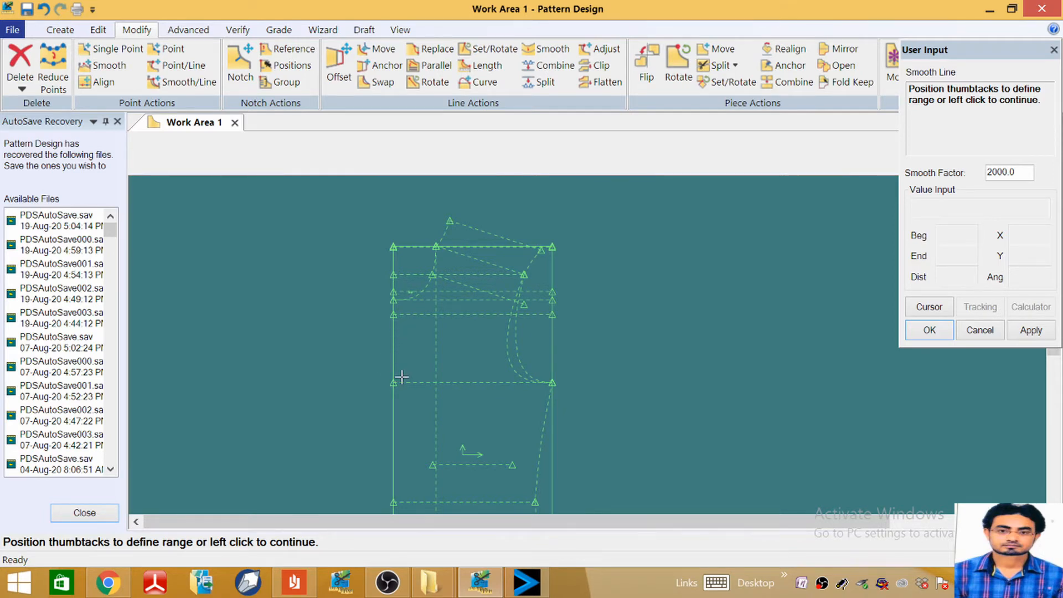
pyautogui.scroll(-3, 401, 376)
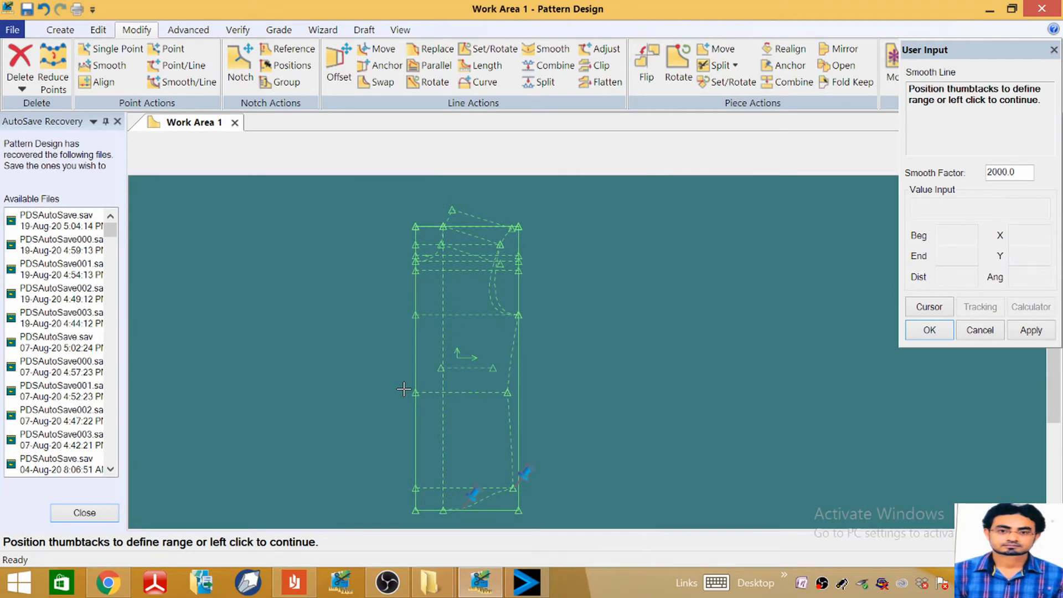
pyautogui.click(294, 582)
pyautogui.scroll(7, 421, 384)
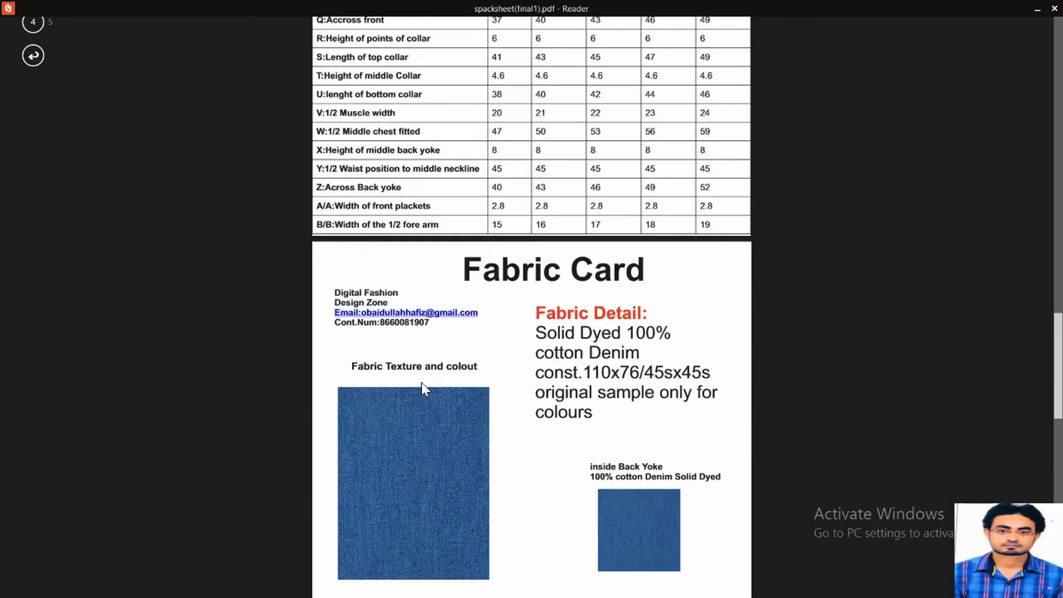
pyautogui.scroll(-3, 421, 384)
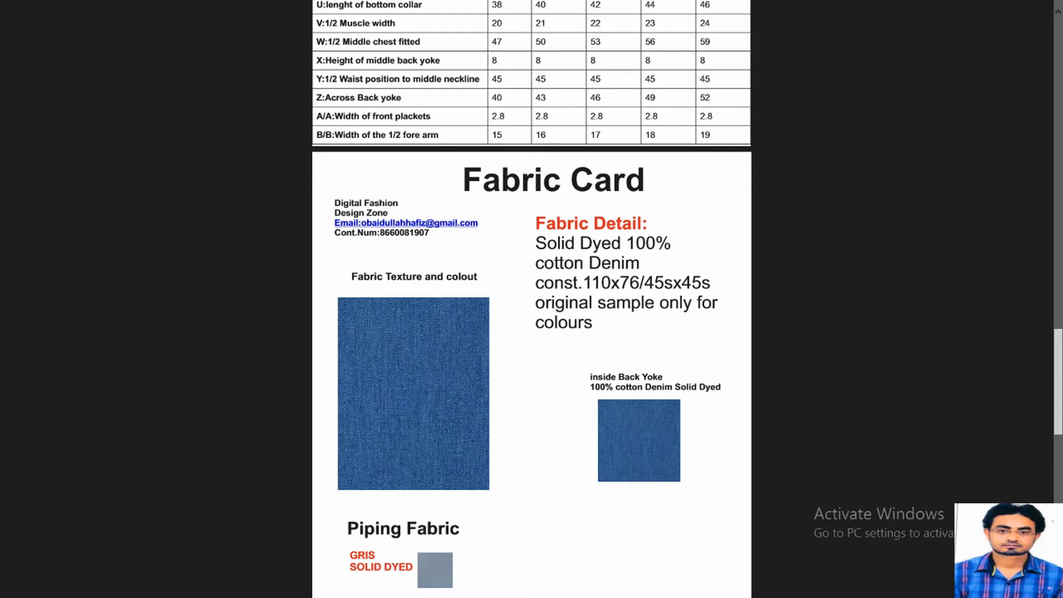
pyautogui.click(1038, 10)
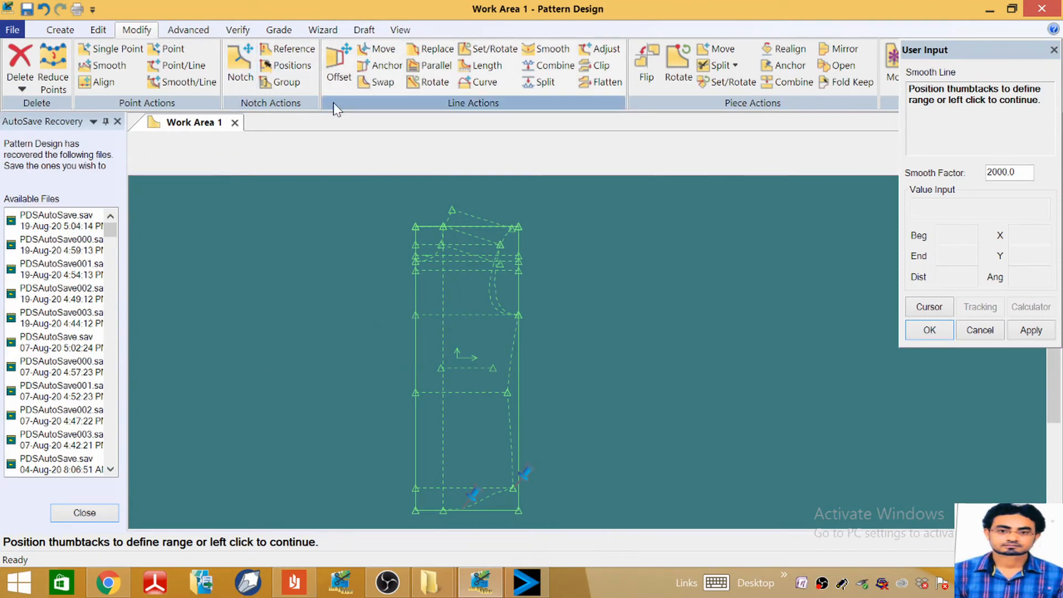
# Step: Offset the centre front line evenly toward the inside of the body by half the front placket width
pyautogui.click(59, 30)
pyautogui.click(348, 82)
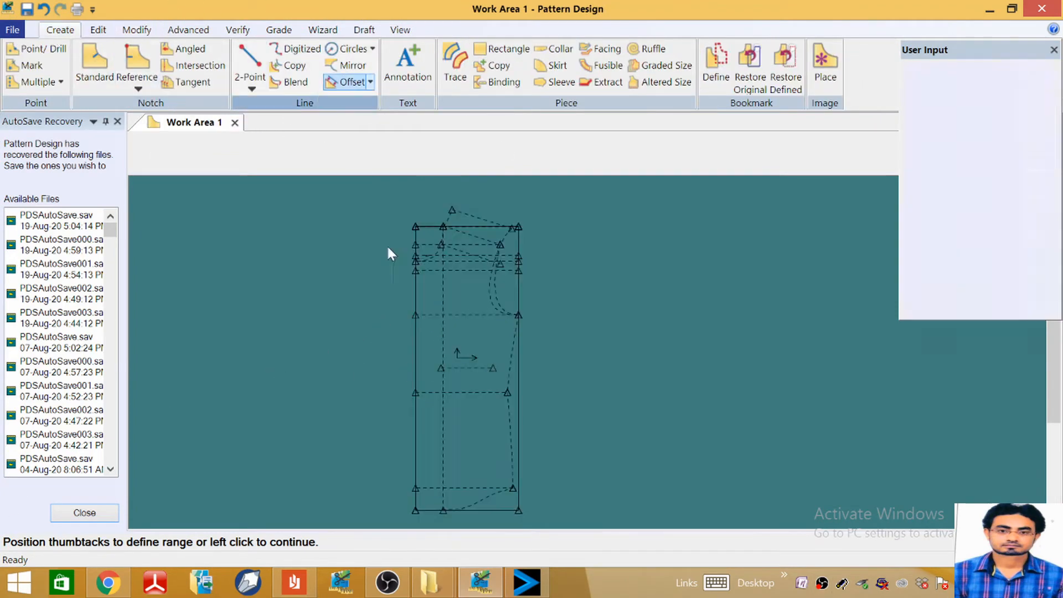
pyautogui.click(417, 344)
pyautogui.rightClick(417, 347)
pyautogui.click(416, 341)
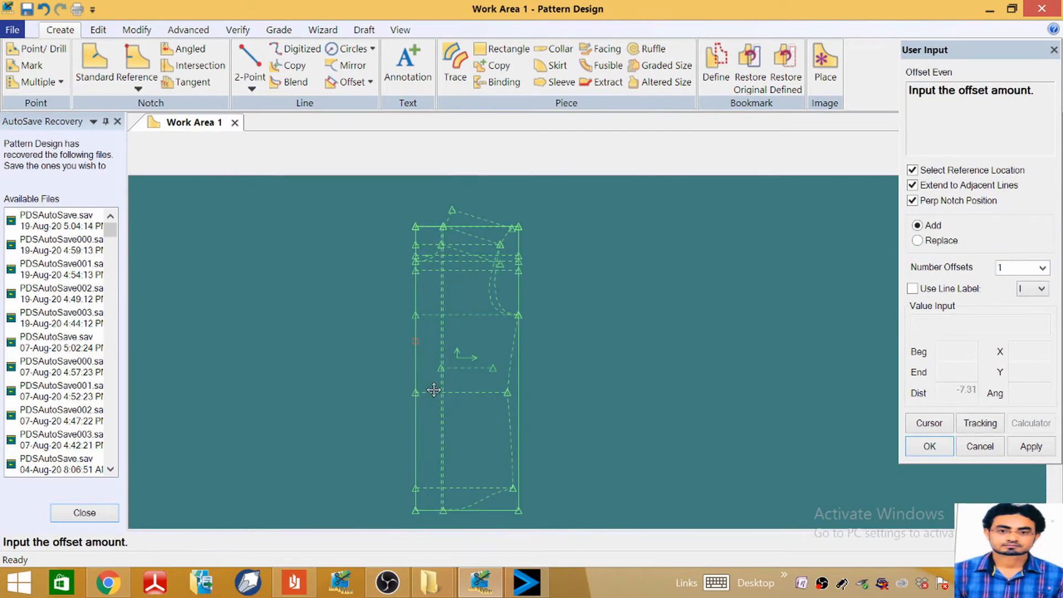
pyautogui.click(929, 429)
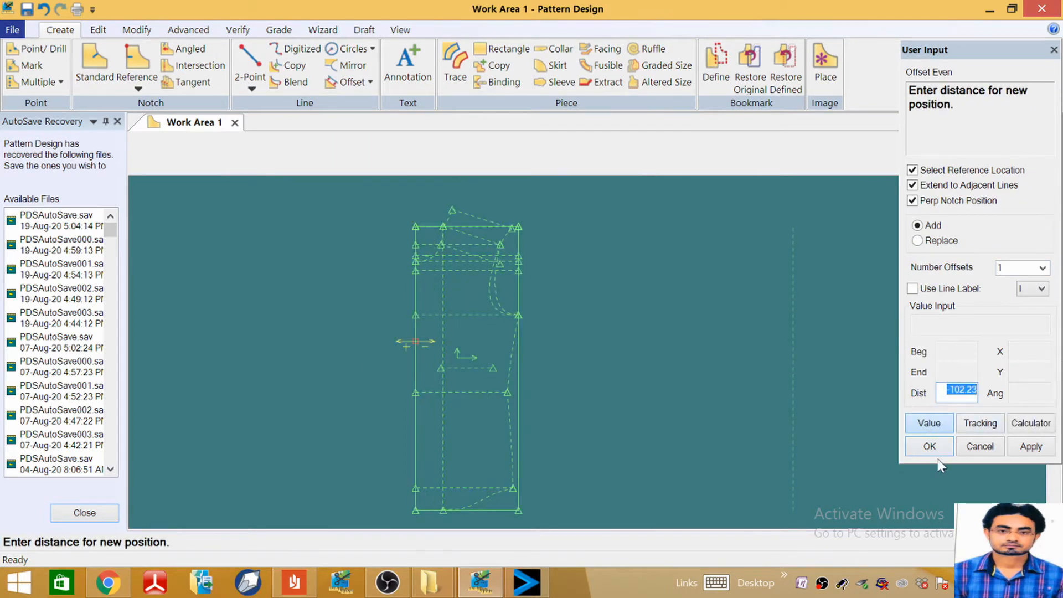
pyautogui.press('BackSpace')
pyautogui.press('Return')
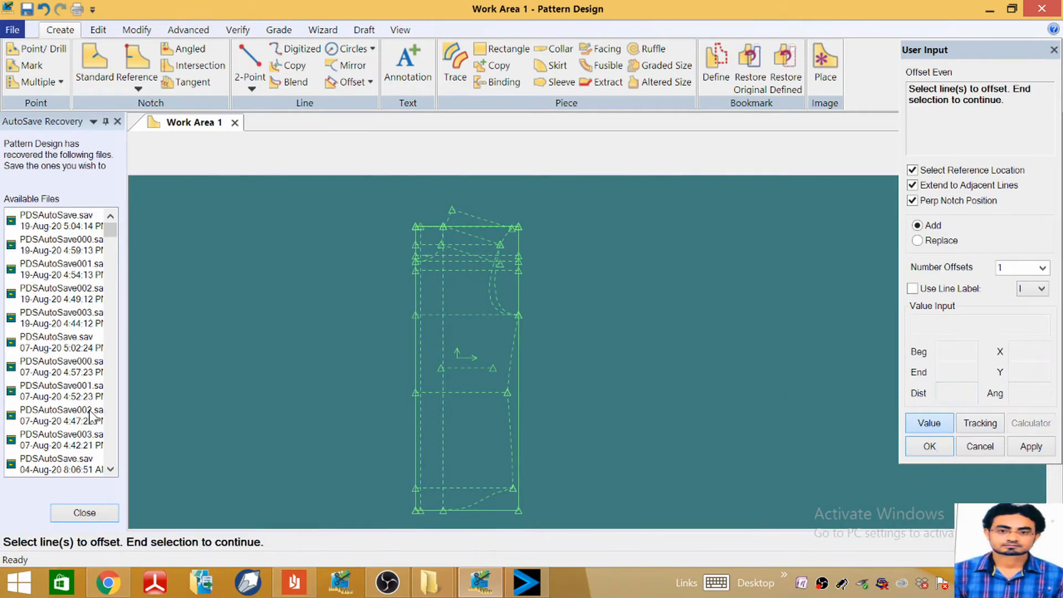
# Step: Offset the centre front line evenly to the outside of the body by half the front placket width
pyautogui.scroll(6, 415, 353)
pyautogui.click(414, 350)
pyautogui.rightClick(415, 350)
pyautogui.click(415, 350)
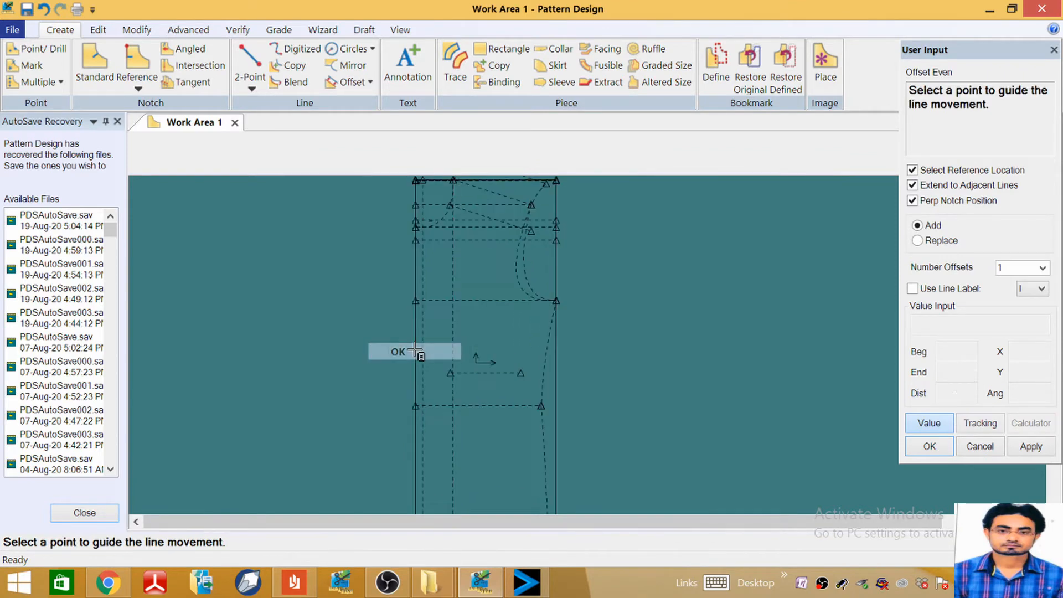
pyautogui.click(414, 350)
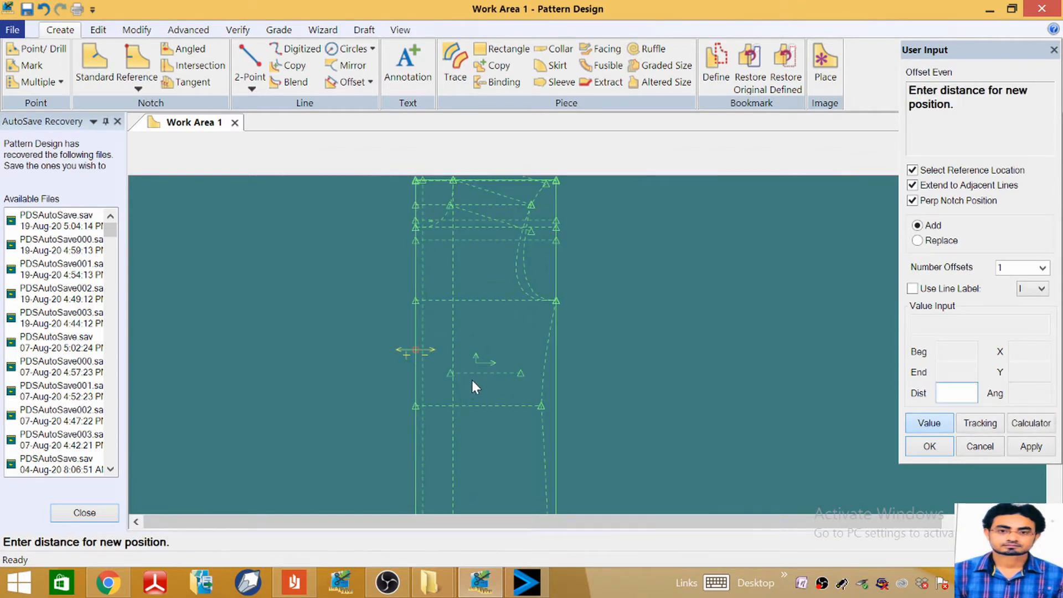
pyautogui.press('Return')
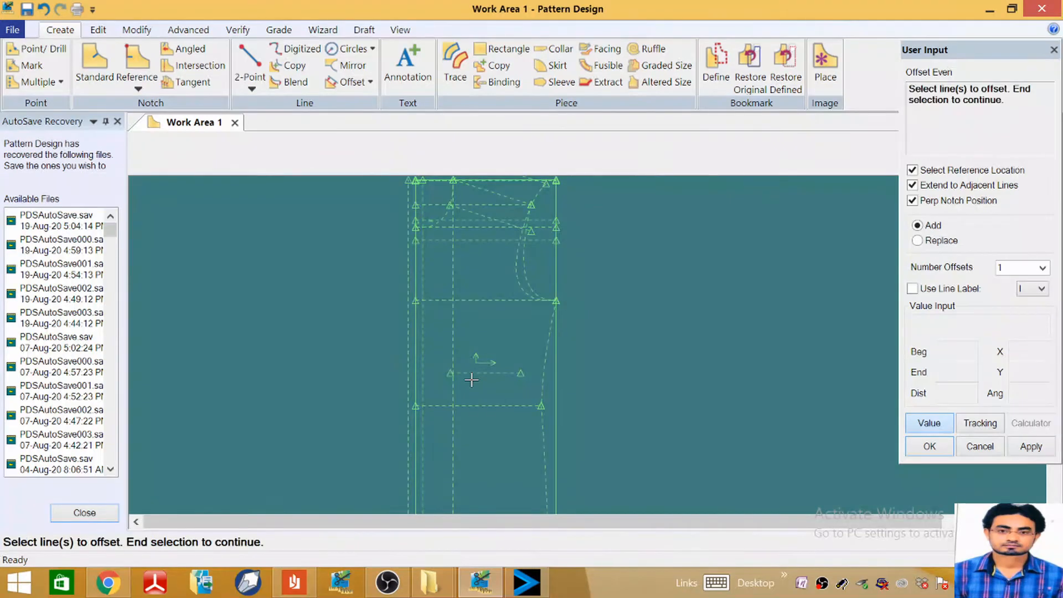
# Step: Offset the outer placket line further outward by the 2.8 cm placket width to add the first placket fold
pyautogui.scroll(-1, 395, 338)
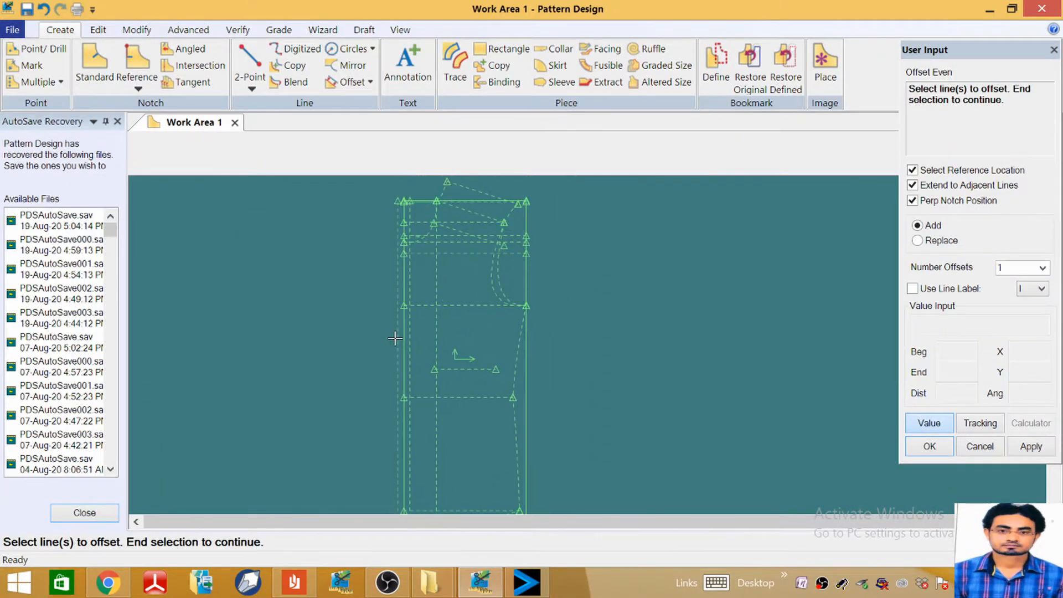
pyautogui.click(396, 337)
pyautogui.rightClick(397, 337)
pyautogui.click(395, 340)
pyautogui.click(397, 338)
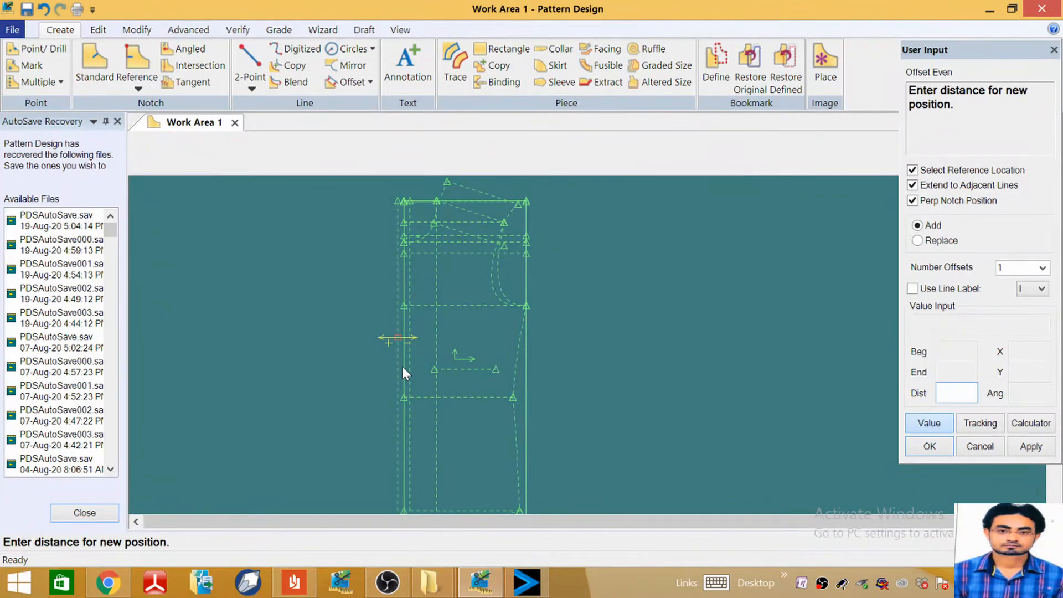
pyautogui.press('Return')
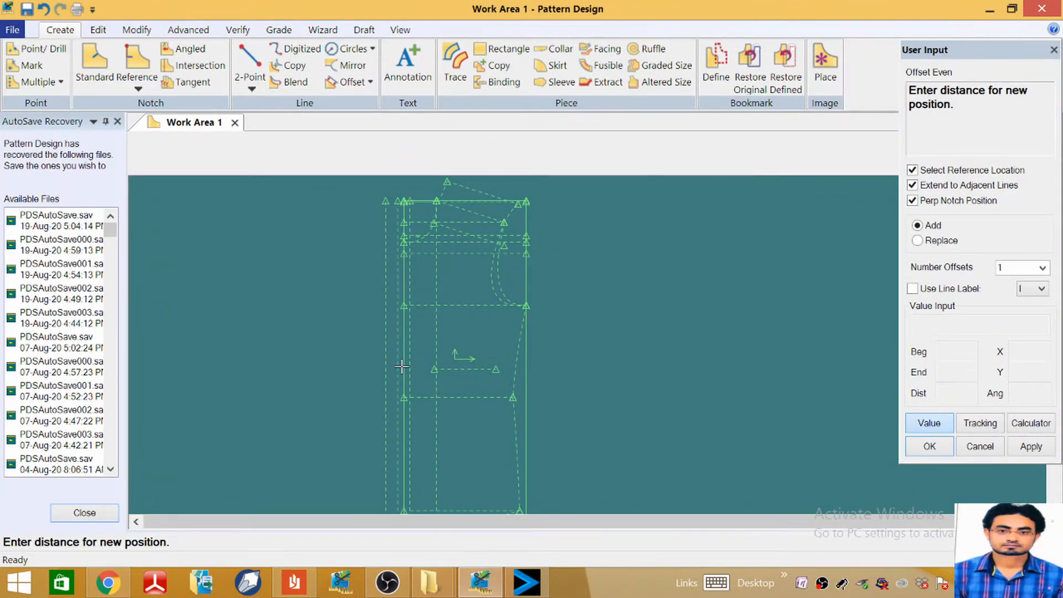
# Step: Offset the newest outermost line outward by another 2.8 cm for the second placket fold, and end the offset
pyautogui.click(384, 346)
pyautogui.rightClick(383, 346)
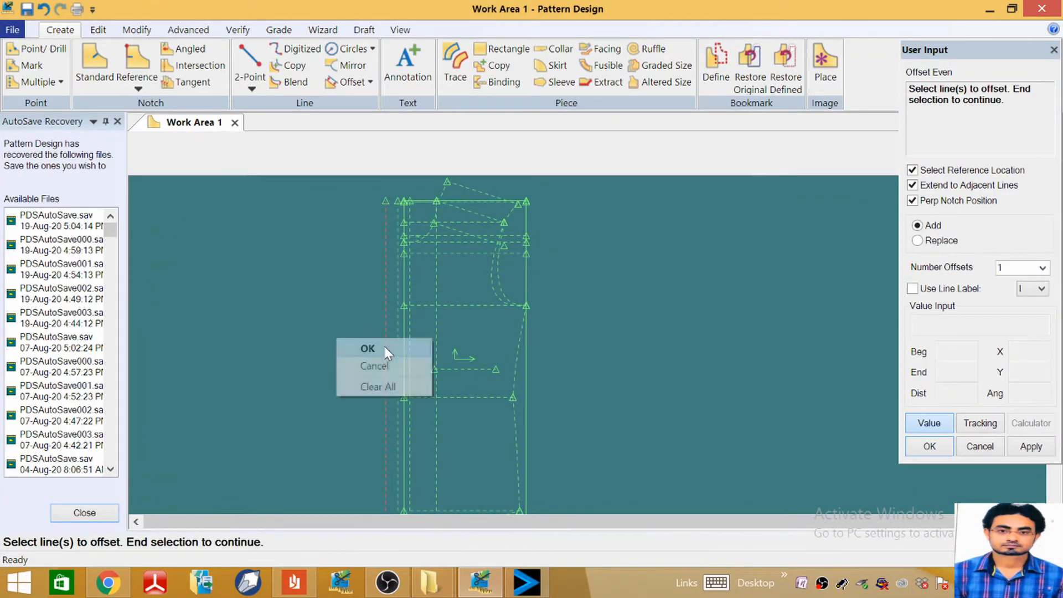
pyautogui.click(384, 348)
pyautogui.click(384, 347)
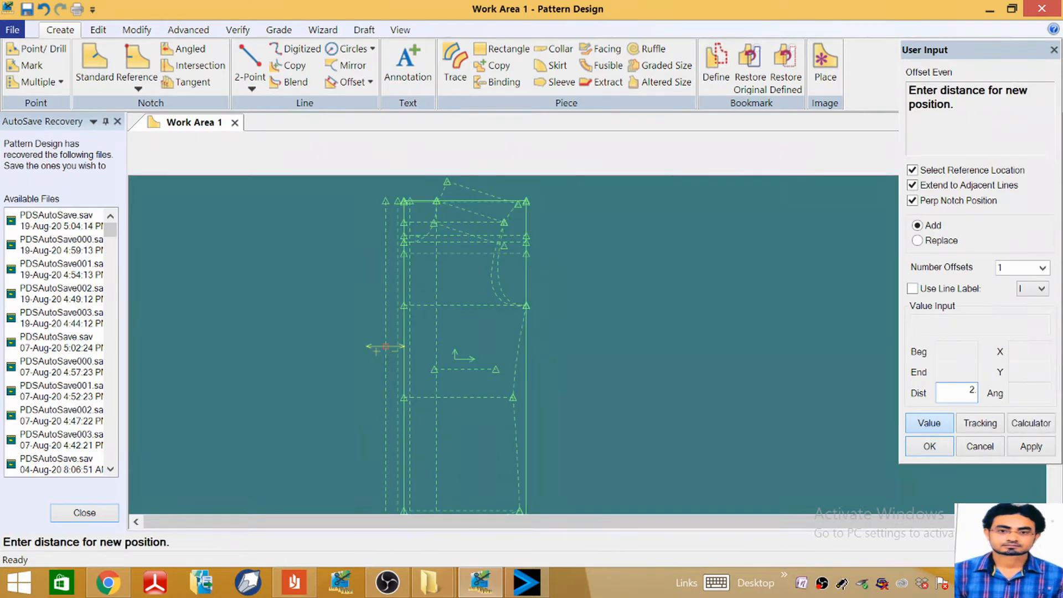
pyautogui.press('Return')
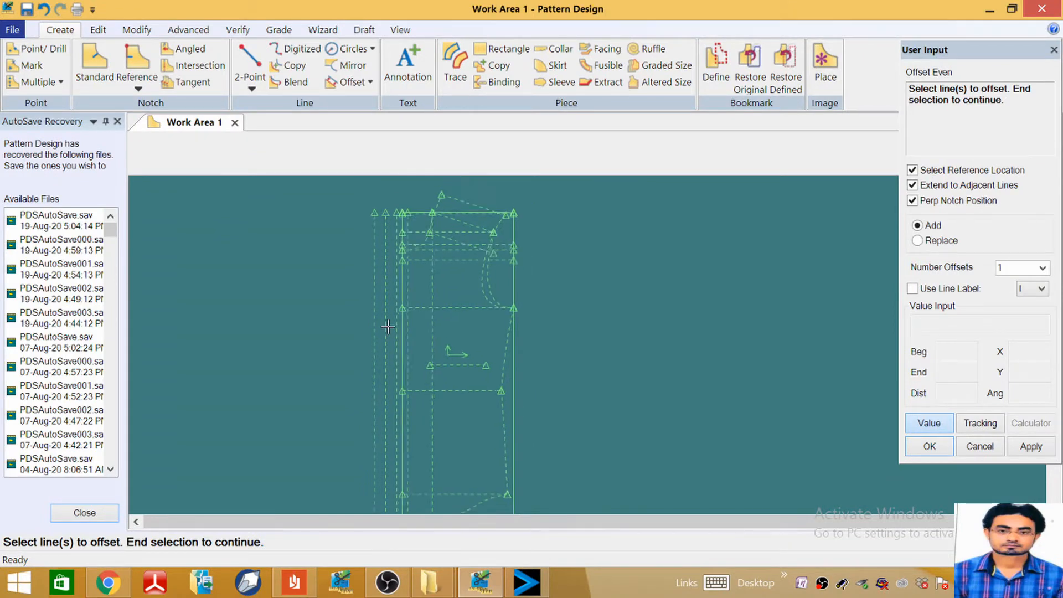
pyautogui.scroll(-2, 388, 326)
pyautogui.scroll(4, 387, 315)
pyautogui.scroll(-2, 387, 306)
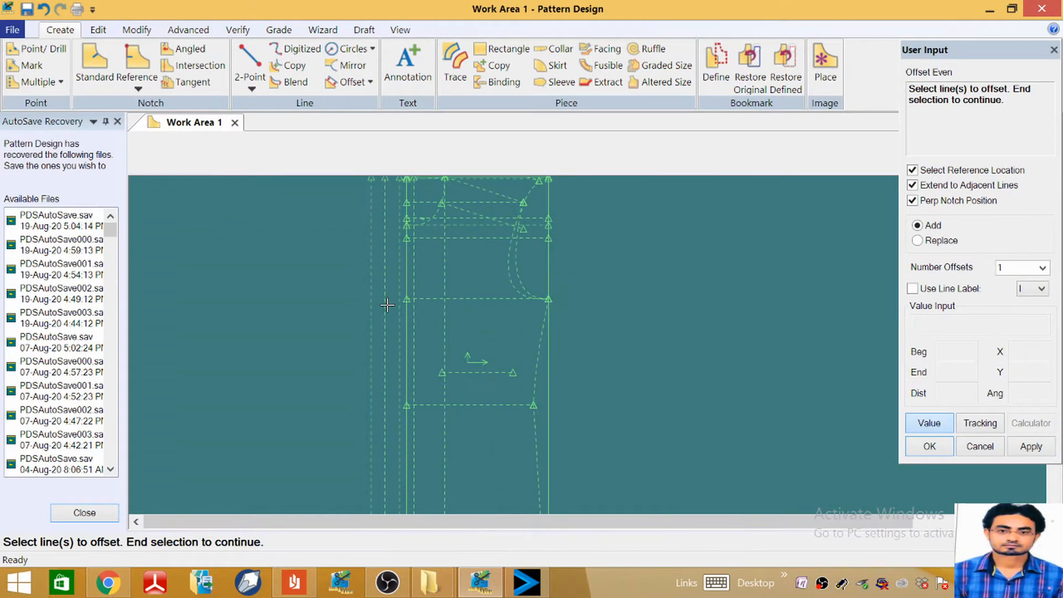
pyautogui.scroll(2, 381, 288)
pyautogui.scroll(4, 365, 286)
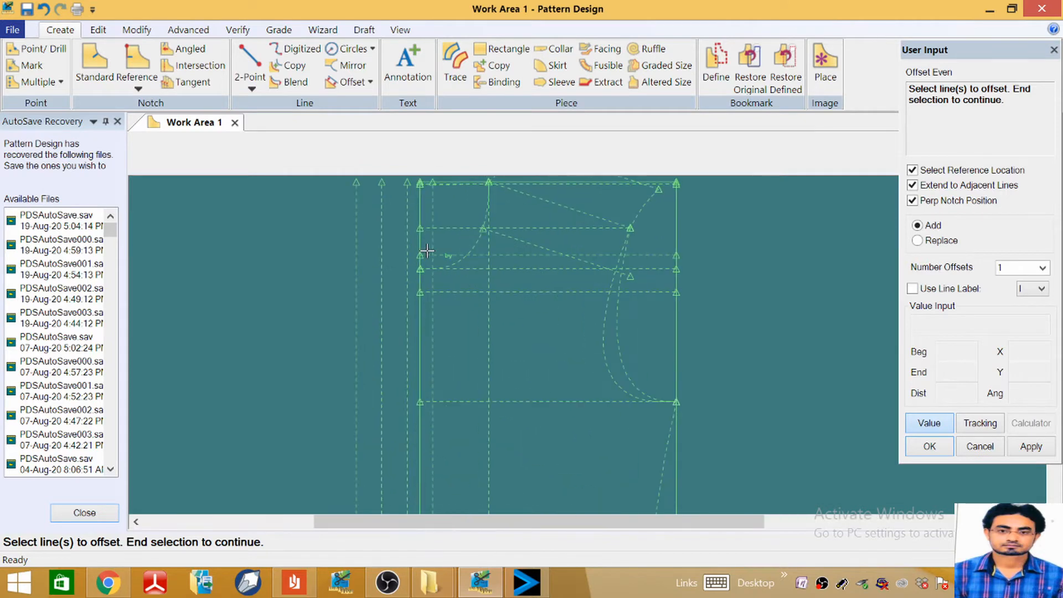
pyautogui.rightClick(368, 293)
pyautogui.click(371, 297)
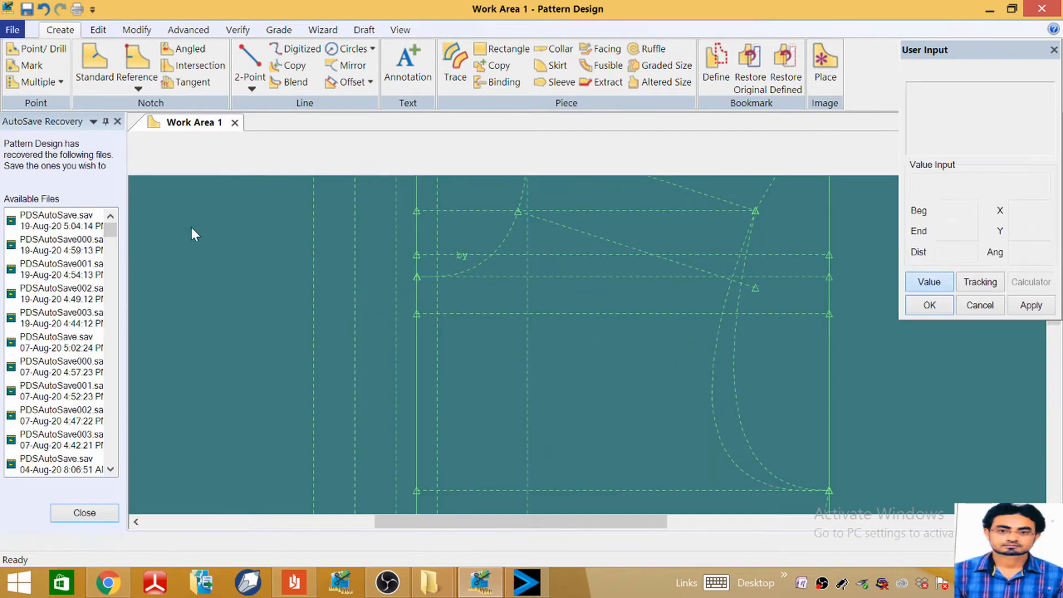
pyautogui.click(136, 30)
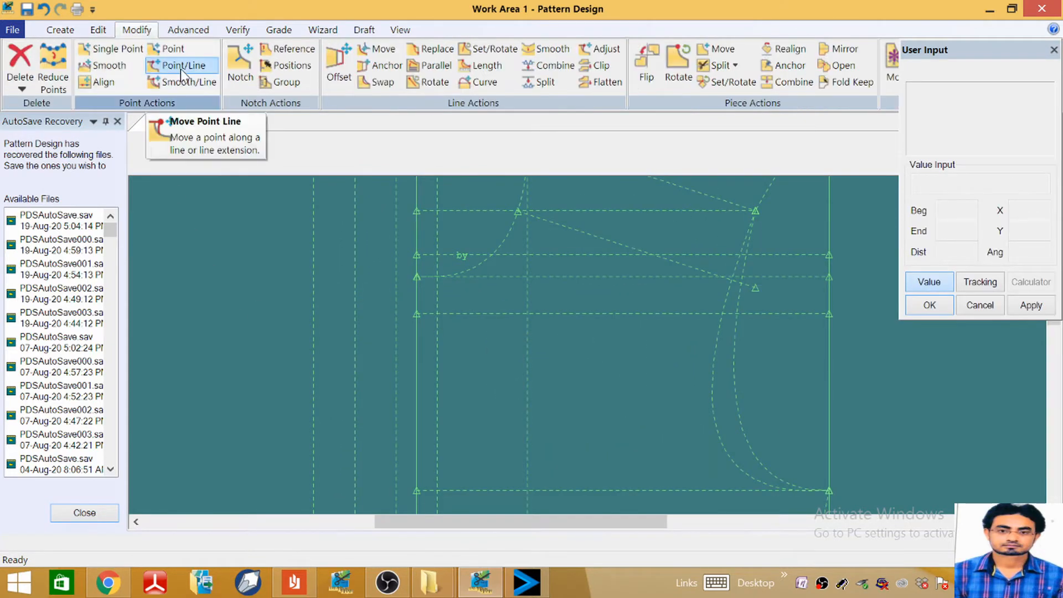
pyautogui.click(178, 65)
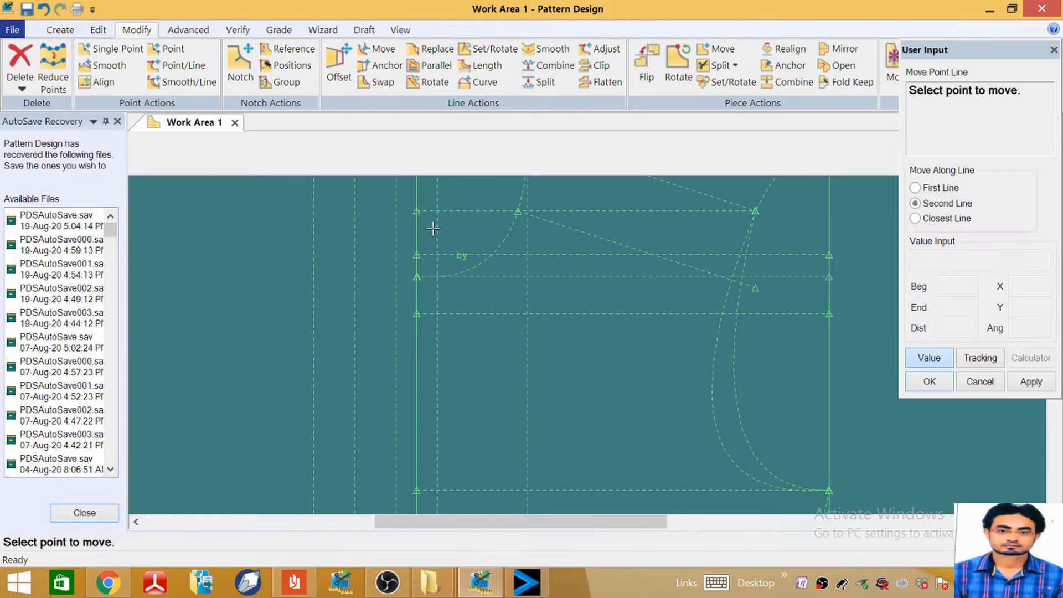
pyautogui.click(411, 280)
pyautogui.click(931, 357)
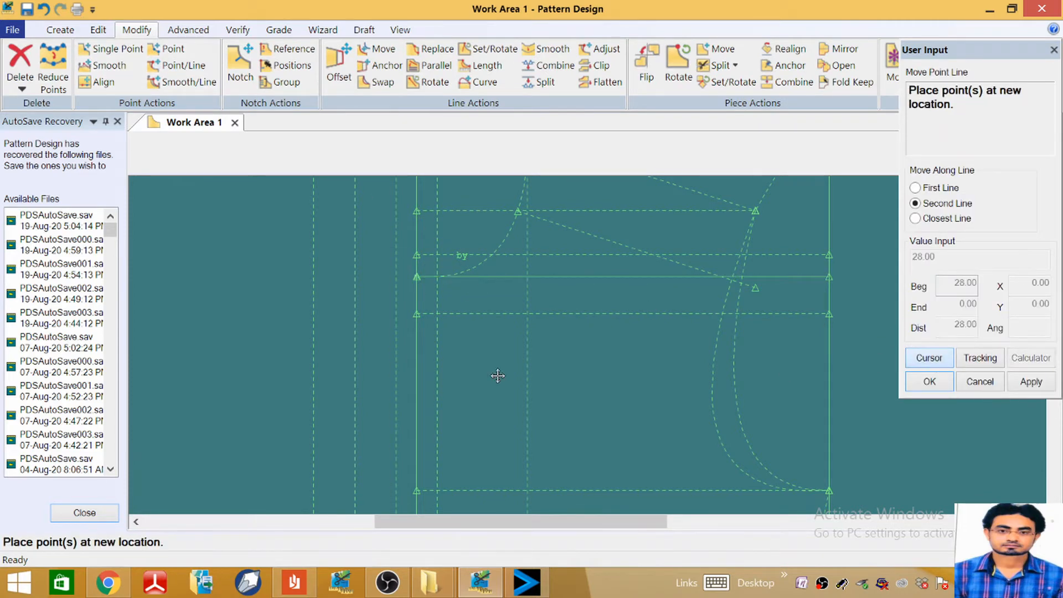
pyautogui.click(967, 382)
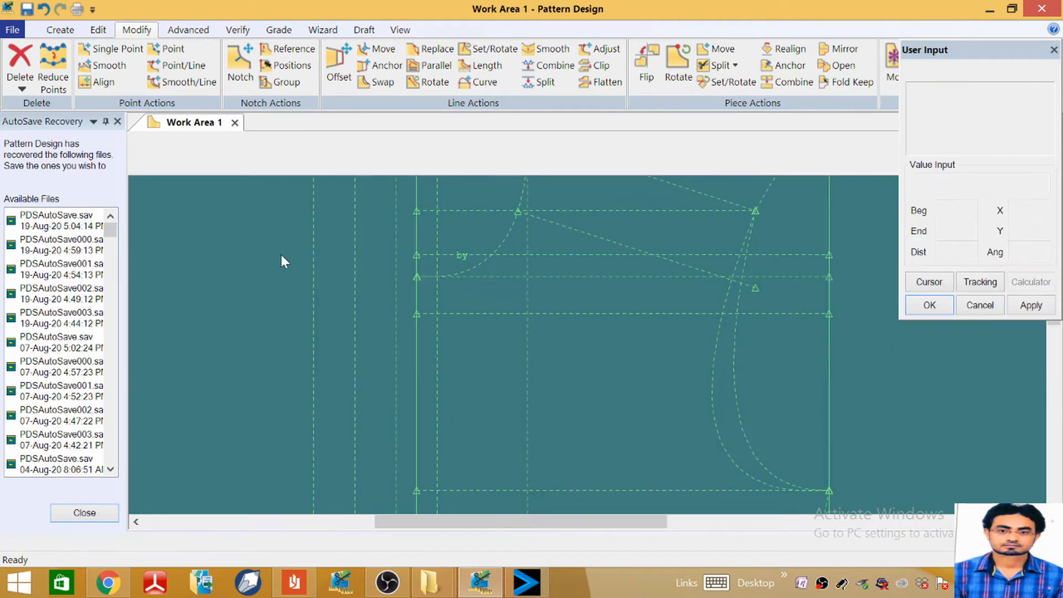
# Step: Extend the front neck curve by moving its centre front end point along the curve to just beyond the outermost placket line
pyautogui.click(176, 65)
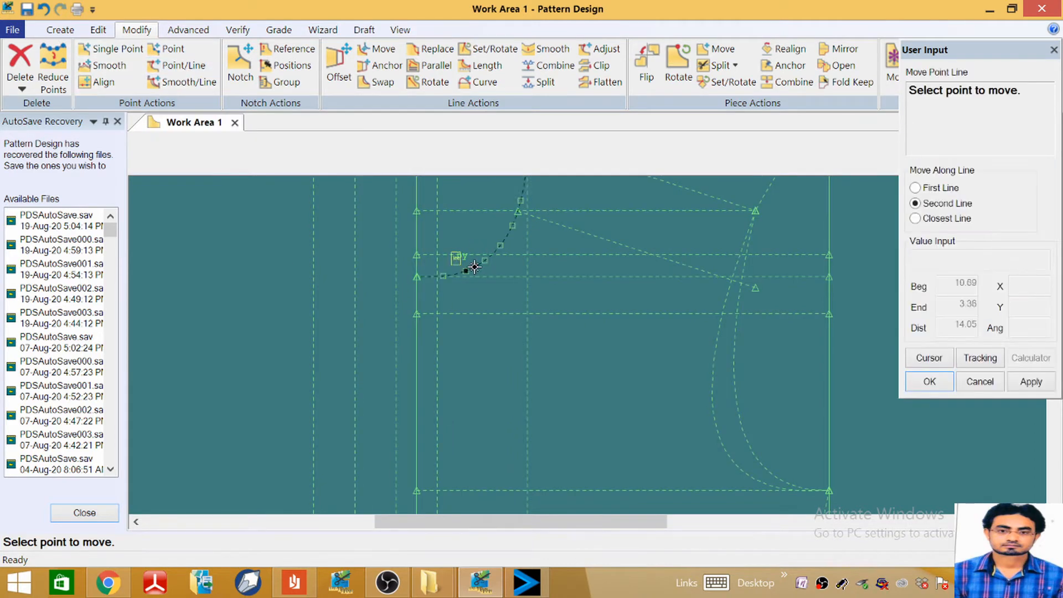
pyautogui.click(419, 277)
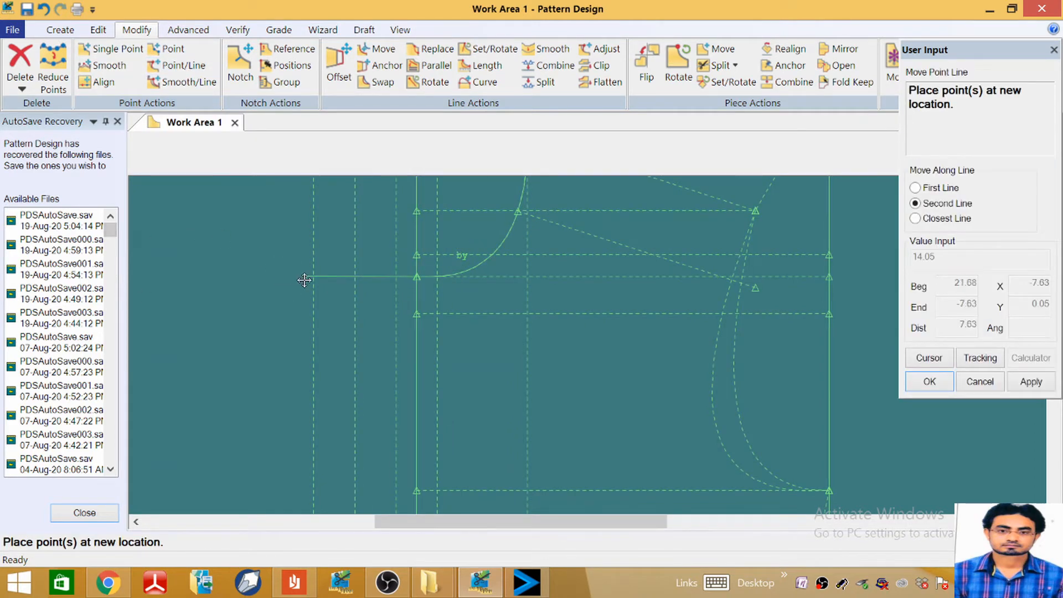
pyautogui.click(292, 276)
pyautogui.scroll(-2, 330, 286)
pyautogui.scroll(-2, 331, 286)
pyautogui.rightClick(261, 260)
pyautogui.click(260, 260)
pyautogui.scroll(-3, 337, 238)
pyautogui.scroll(3, 372, 246)
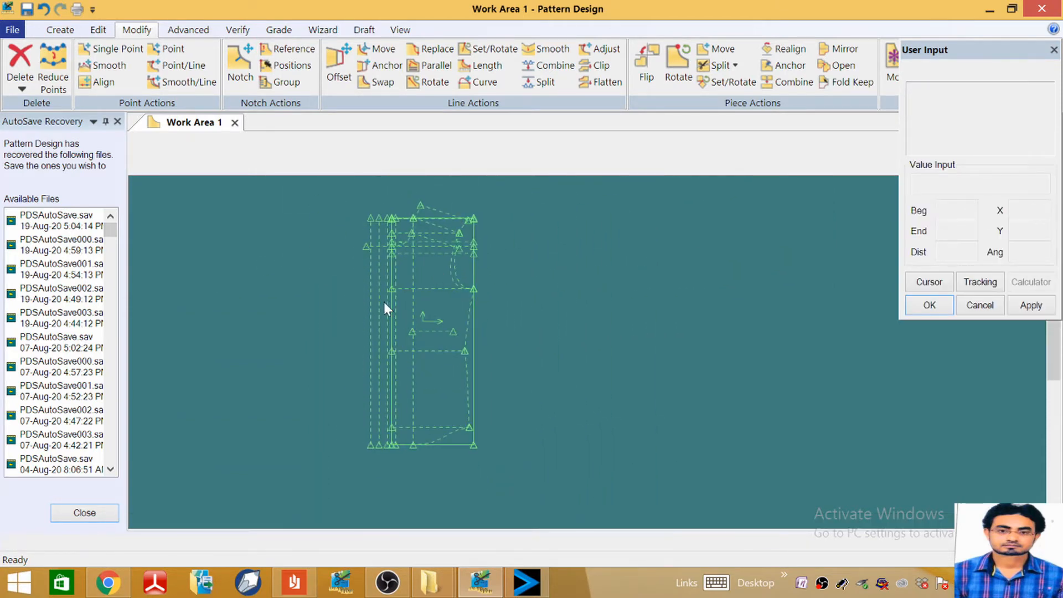
pyautogui.scroll(-3, 370, 238)
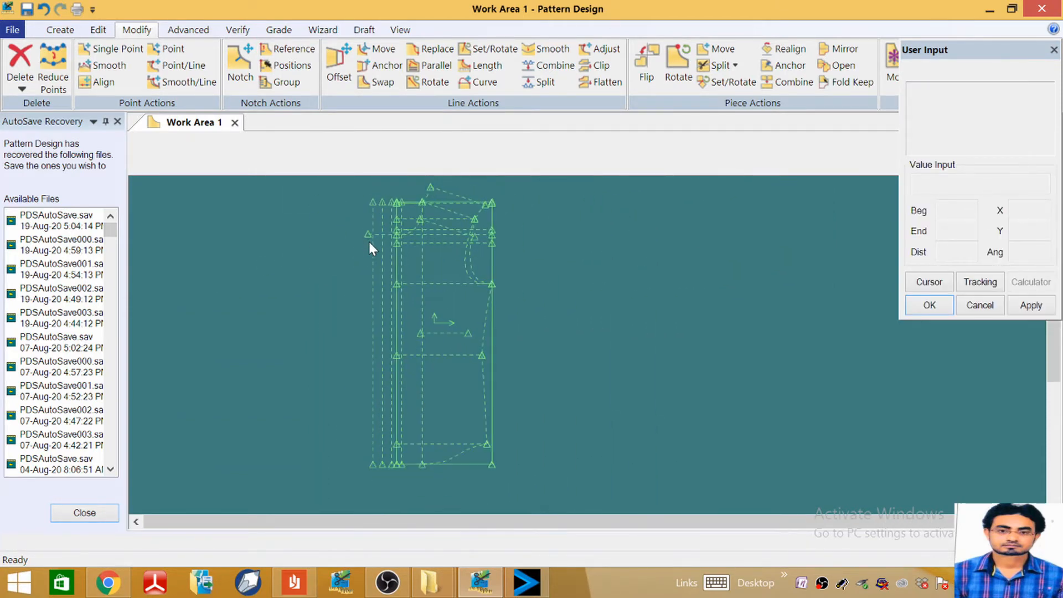
# Step: Draw a straight hem line about 7 cm long from the centre front's lower end to the outermost placket line's lower end
pyautogui.click(61, 30)
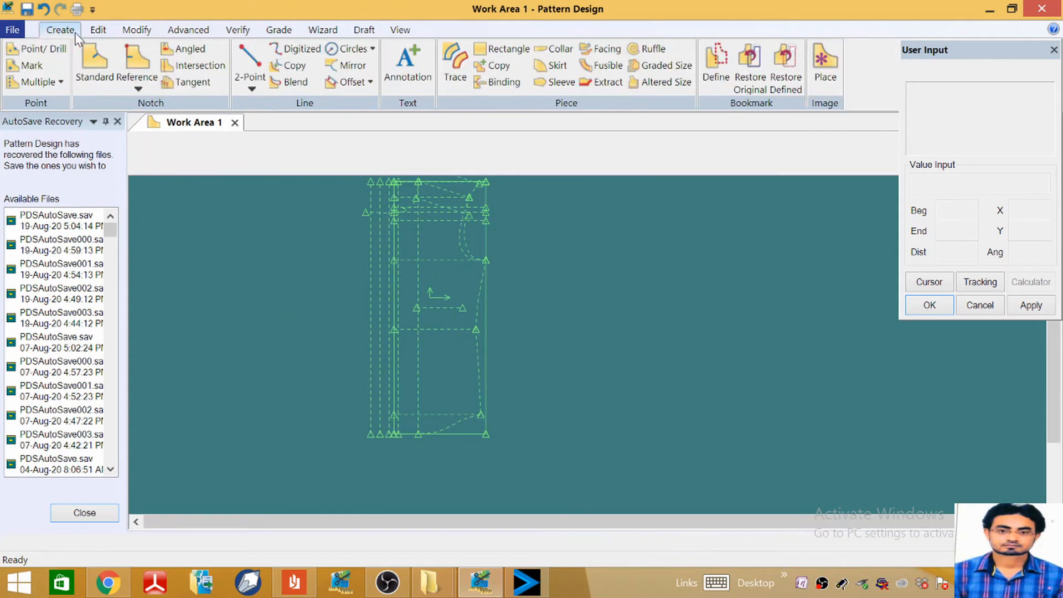
pyautogui.click(247, 83)
pyautogui.click(280, 104)
pyautogui.scroll(4, 404, 484)
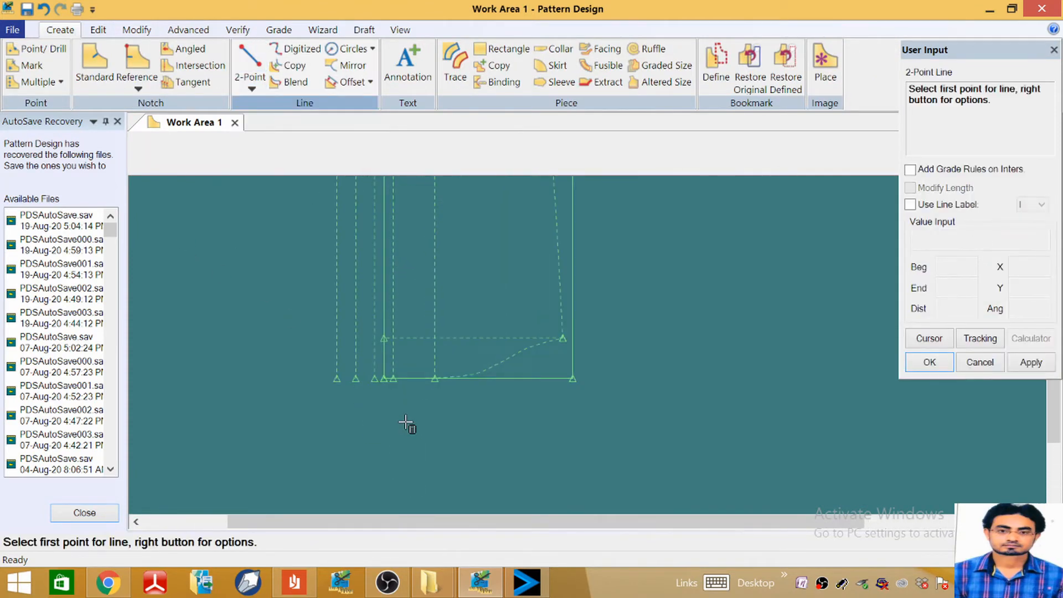
pyautogui.click(383, 380)
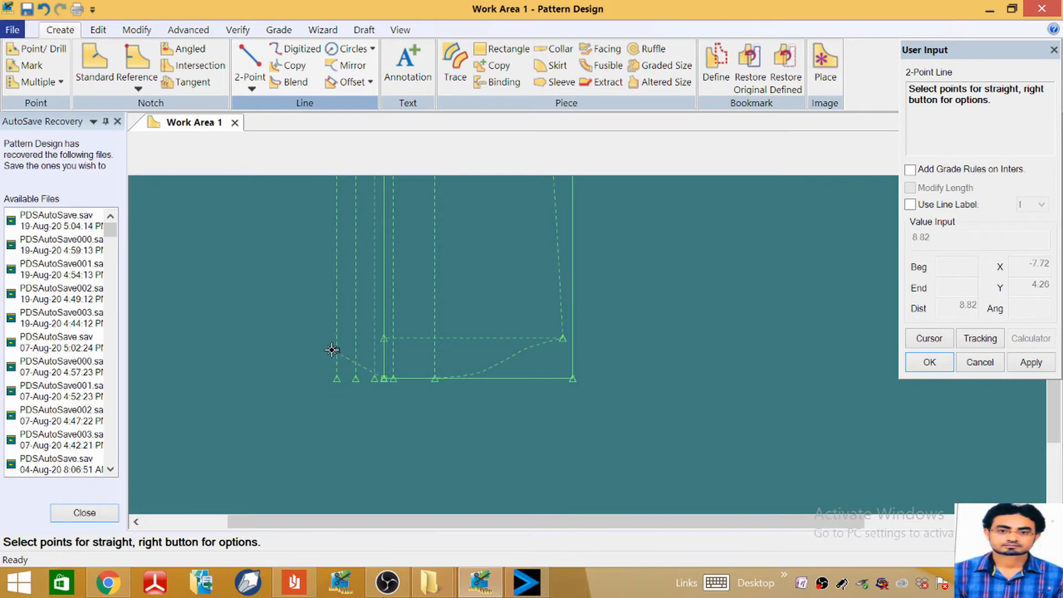
pyautogui.click(337, 380)
pyautogui.scroll(-1, 396, 459)
pyautogui.scroll(-3, 421, 438)
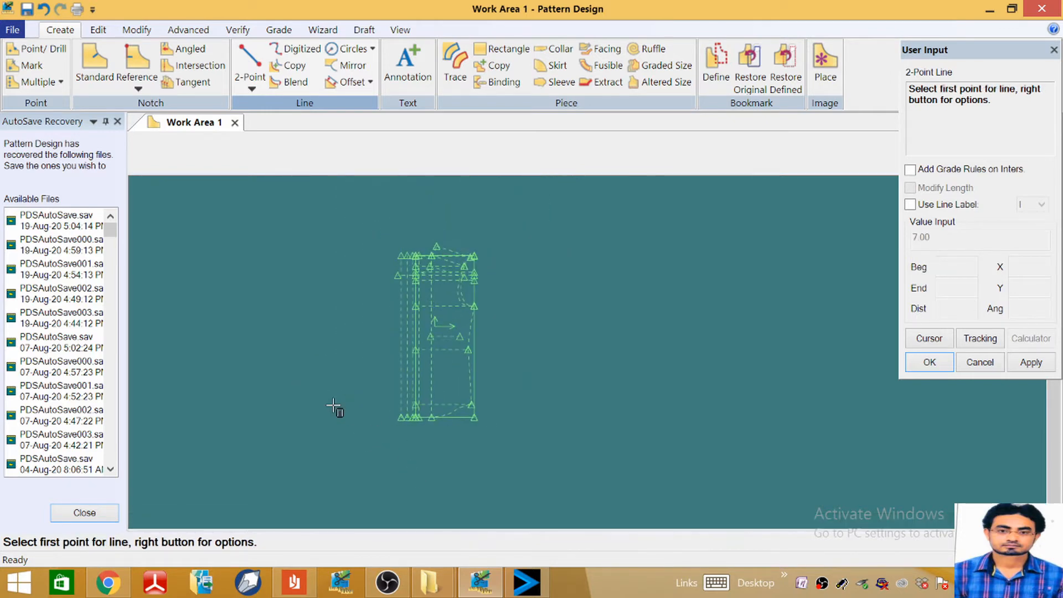
pyautogui.rightClick(251, 125)
pyautogui.click(274, 126)
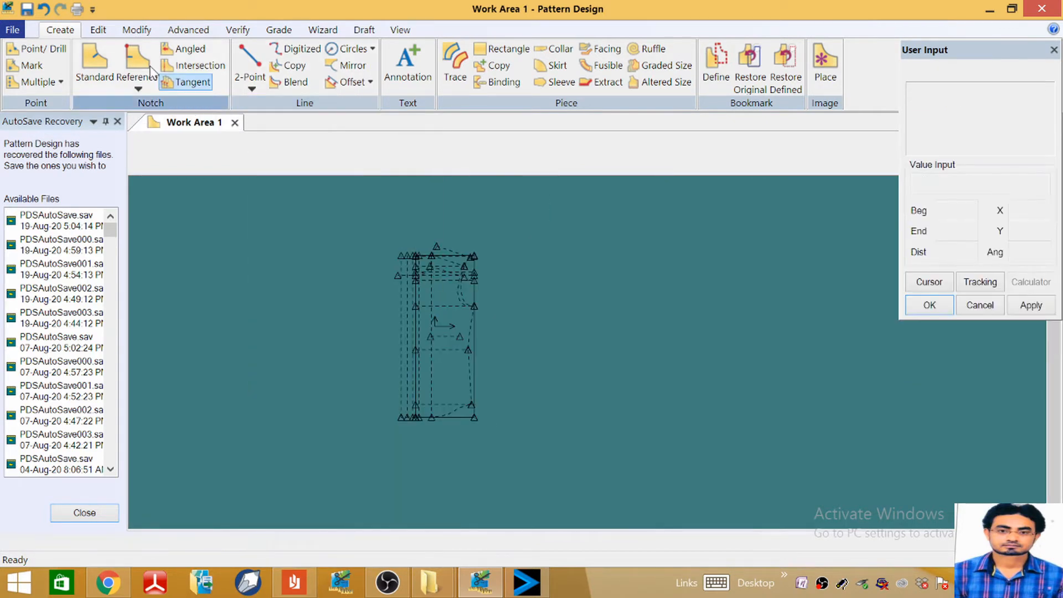
# Step: Try to clip the placket line just outside the centre front at the extended neck curve, keeping its upper part, and undo it
pyautogui.click(137, 29)
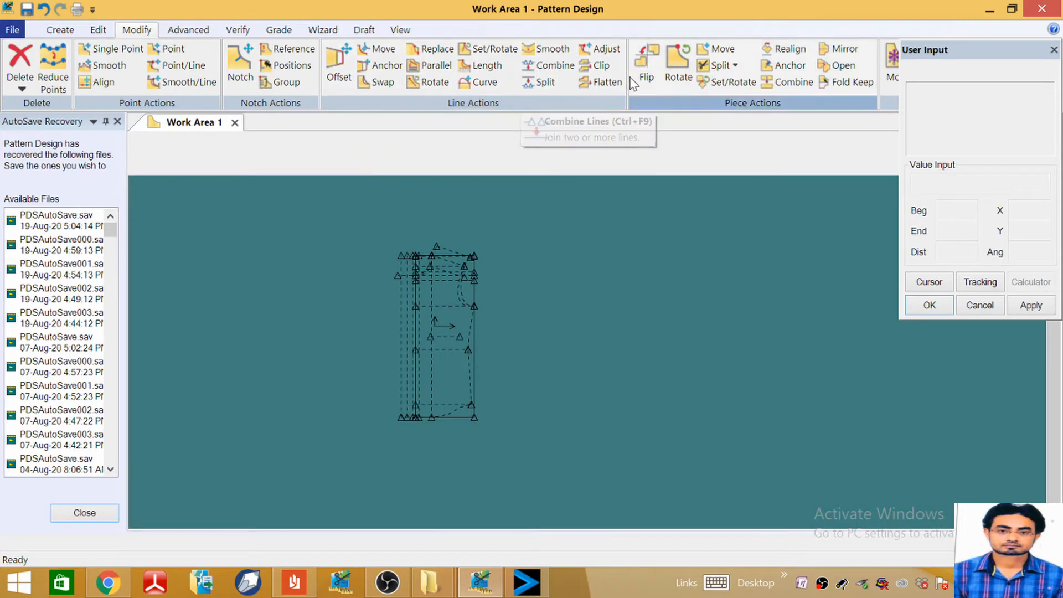
pyautogui.click(600, 65)
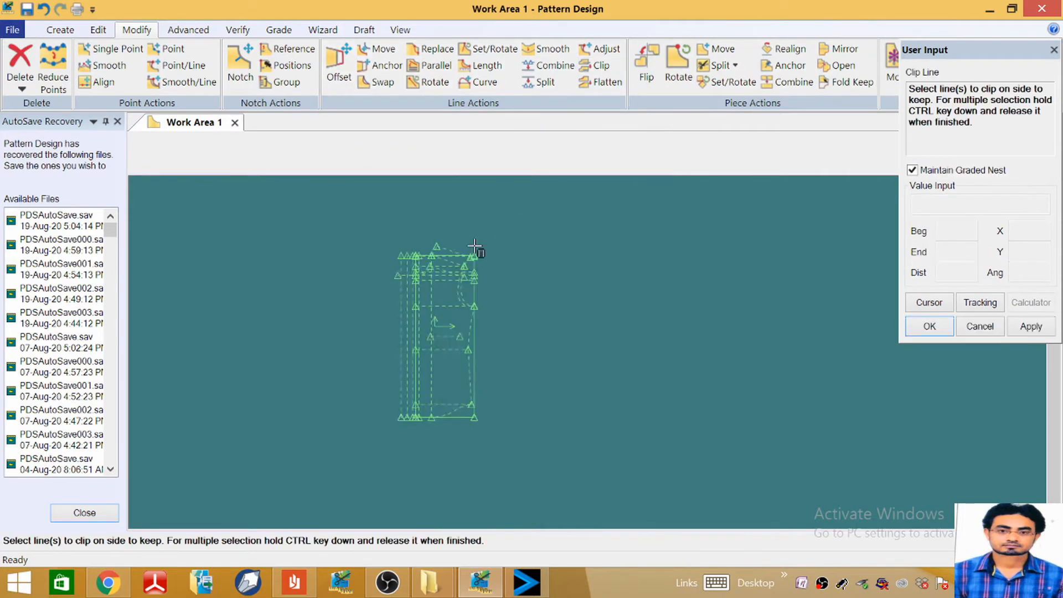
pyautogui.scroll(3, 393, 282)
pyautogui.scroll(5, 410, 265)
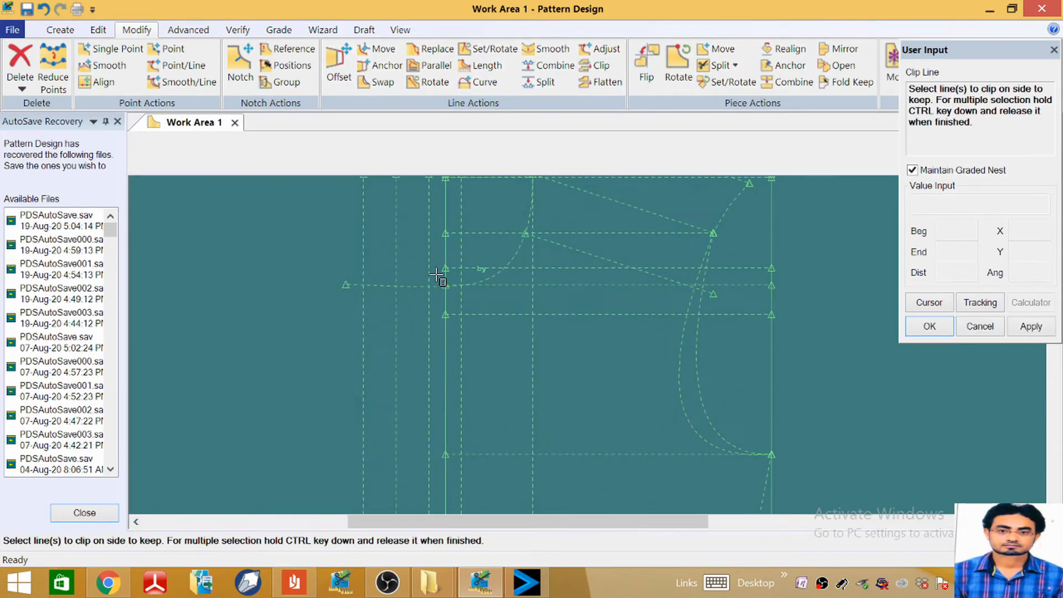
pyautogui.click(428, 282)
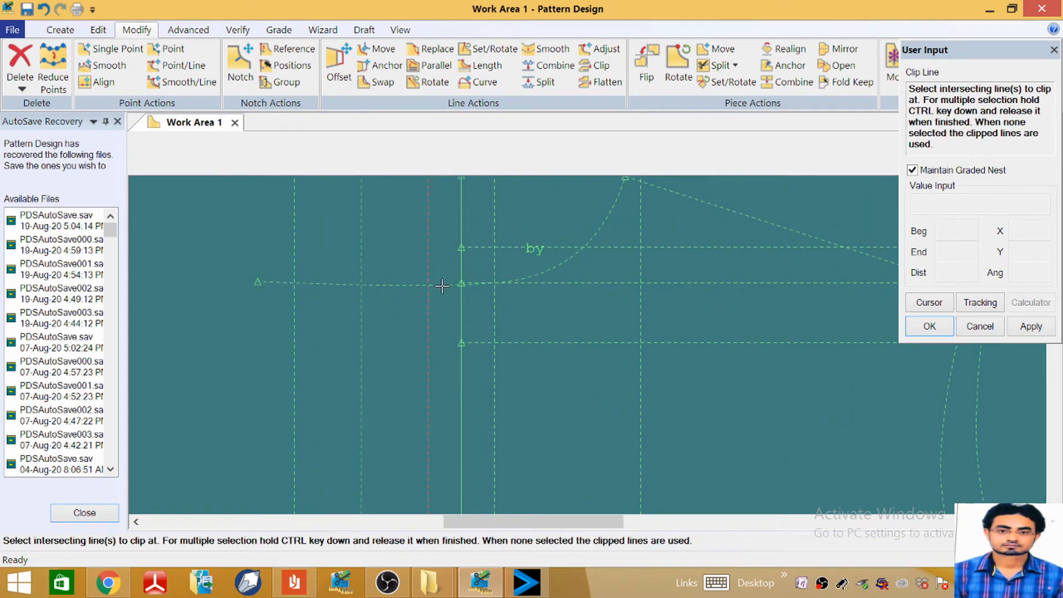
pyautogui.click(442, 286)
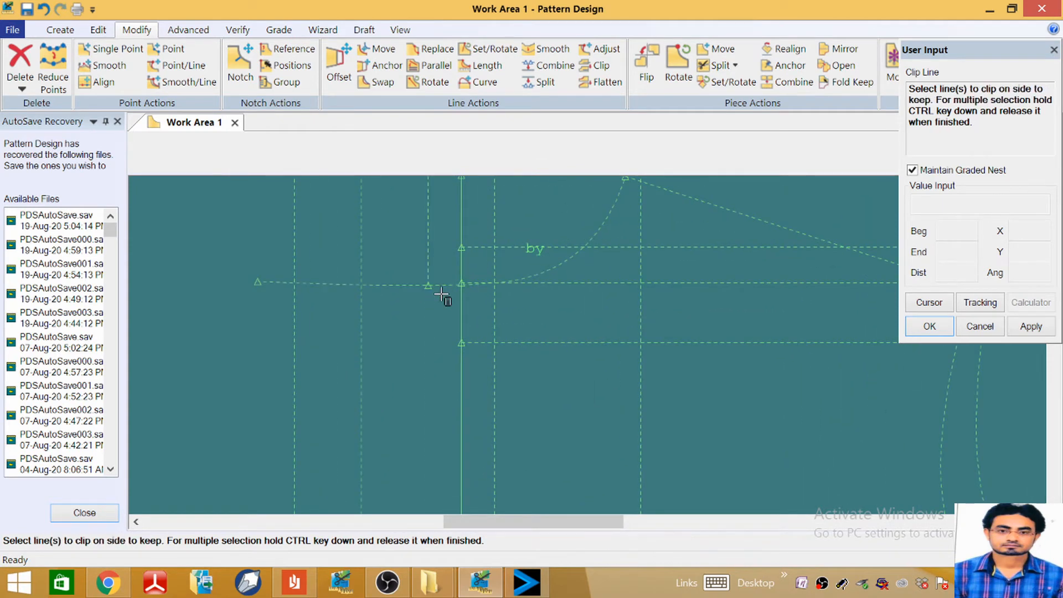
pyautogui.click(40, 8)
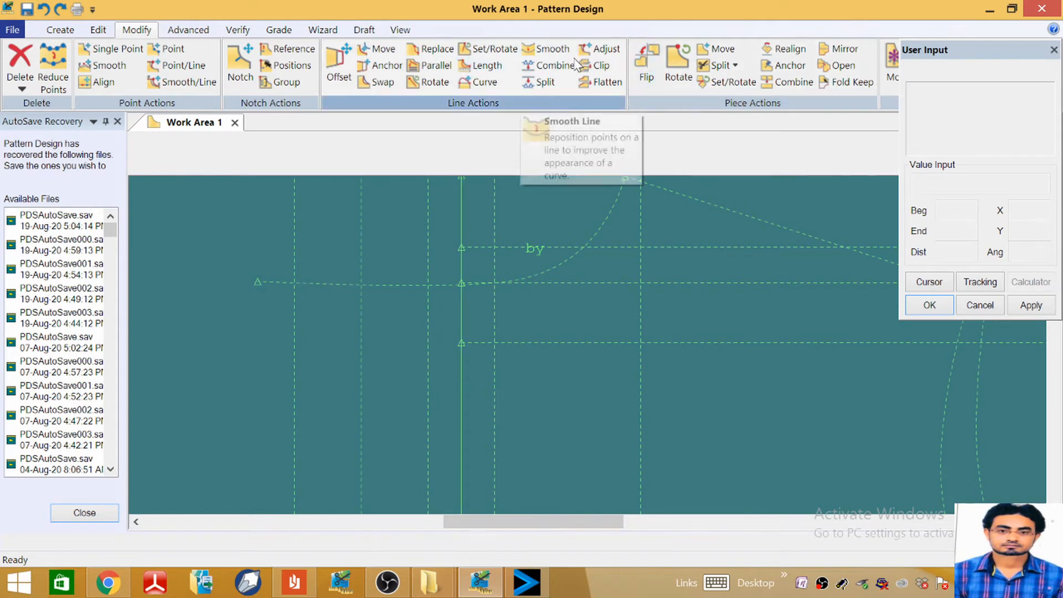
# Step: Clip the three placket lines outside the centre front at the extended neck curve, keeping the parts below the curve
pyautogui.click(591, 69)
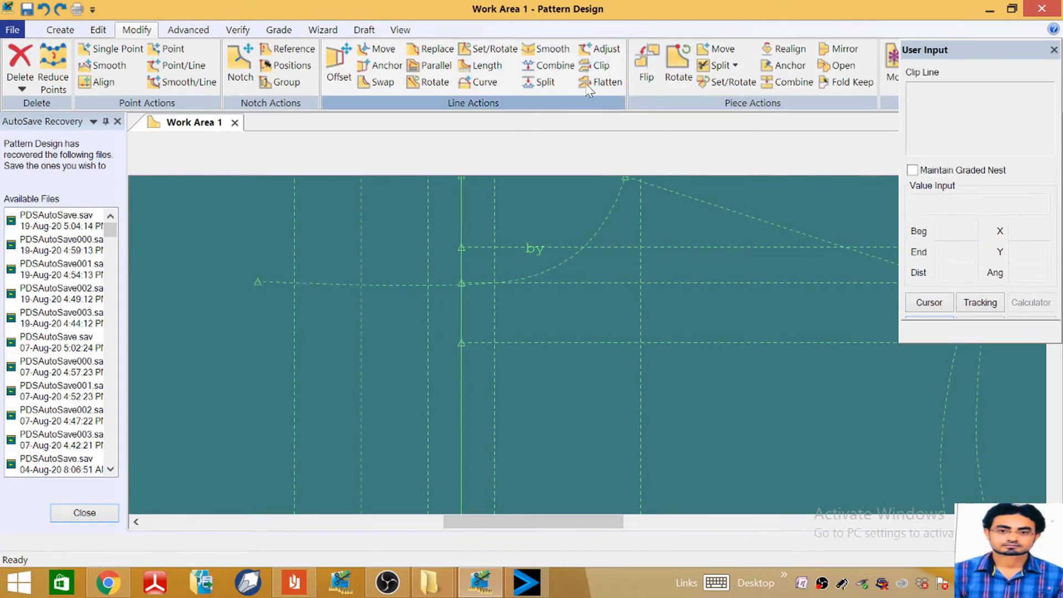
pyautogui.click(425, 293)
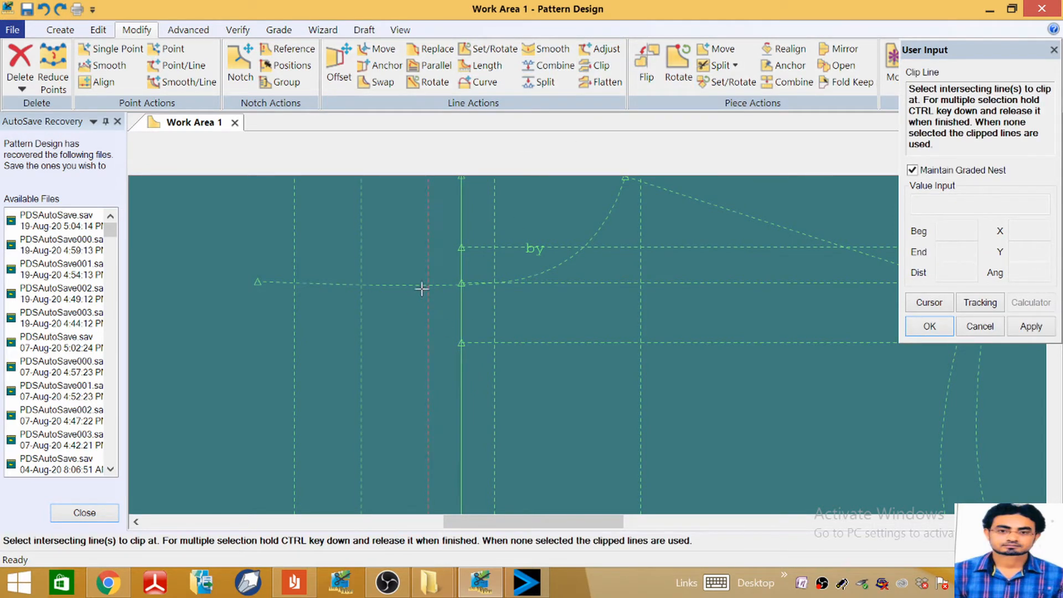
pyautogui.click(423, 288)
pyautogui.click(359, 300)
pyautogui.click(349, 284)
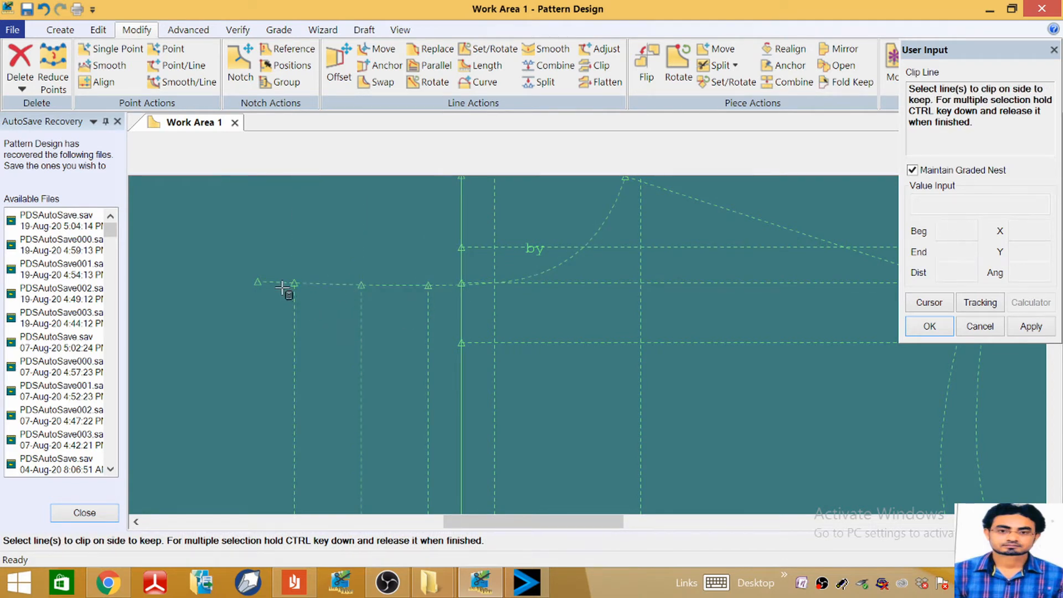
# Step: Try to clip the extended neck curve at the outermost placket line, keeping the short outer end, and undo it
pyautogui.scroll(-1, 359, 267)
pyautogui.scroll(-2, 359, 267)
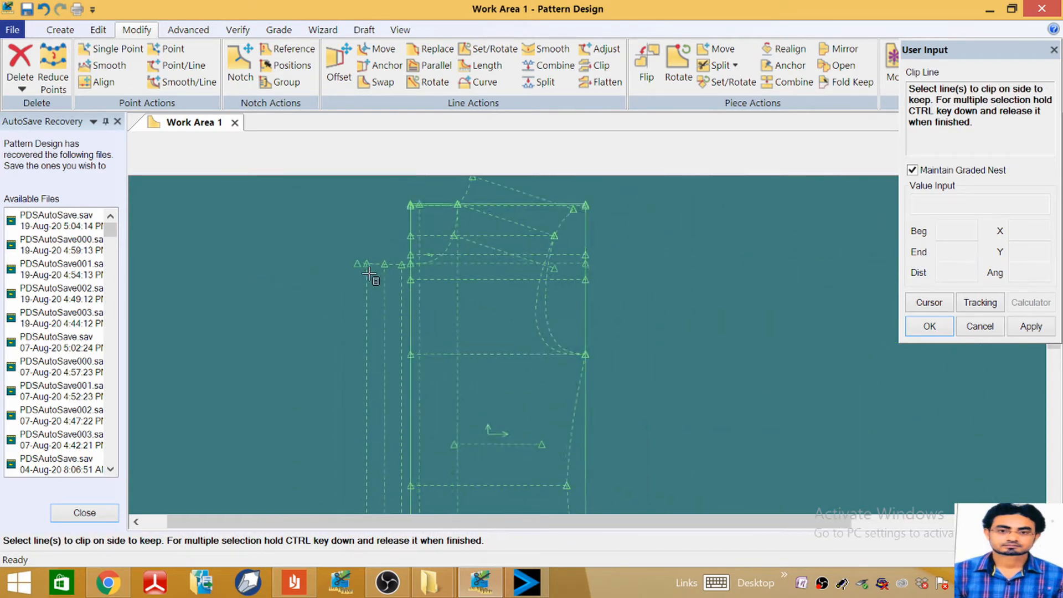
pyautogui.scroll(3, 366, 262)
pyautogui.click(361, 255)
pyautogui.click(377, 272)
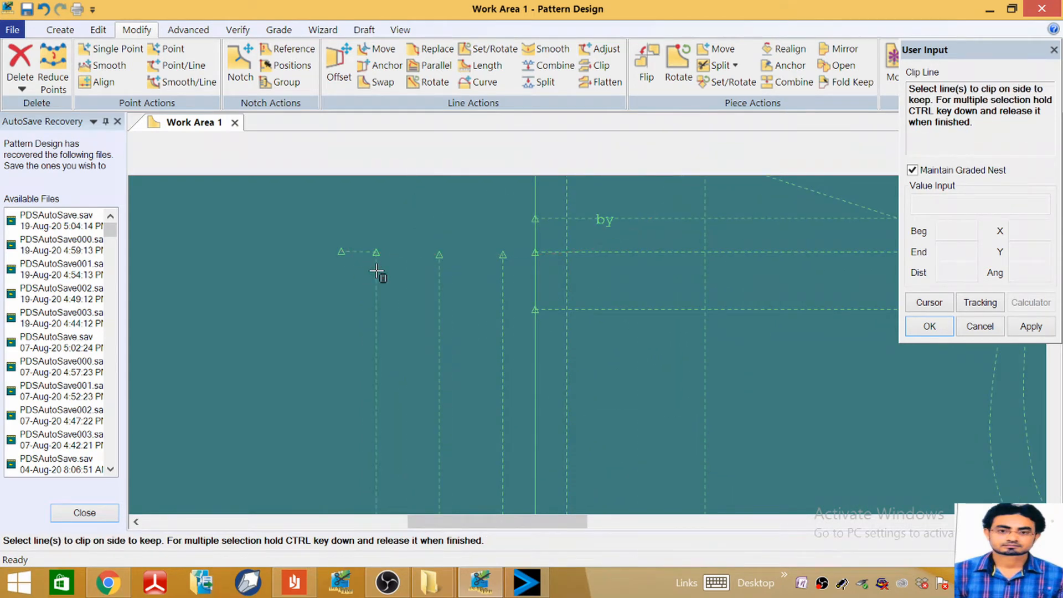
pyautogui.click(43, 8)
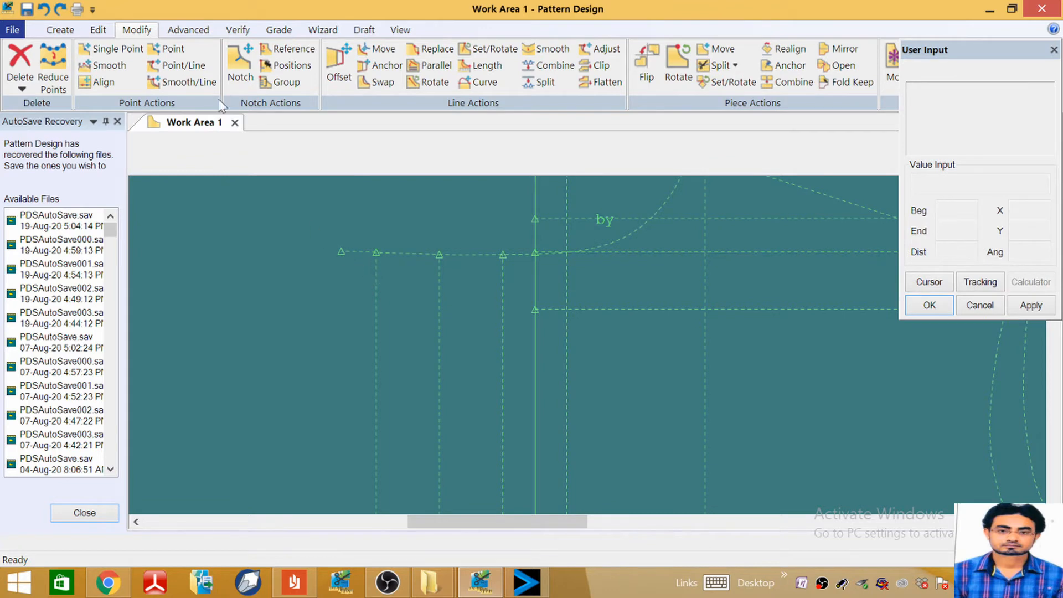
# Step: Clip the extended neck curve at the outermost placket line, keeping the body side, and end the clipping
pyautogui.click(600, 65)
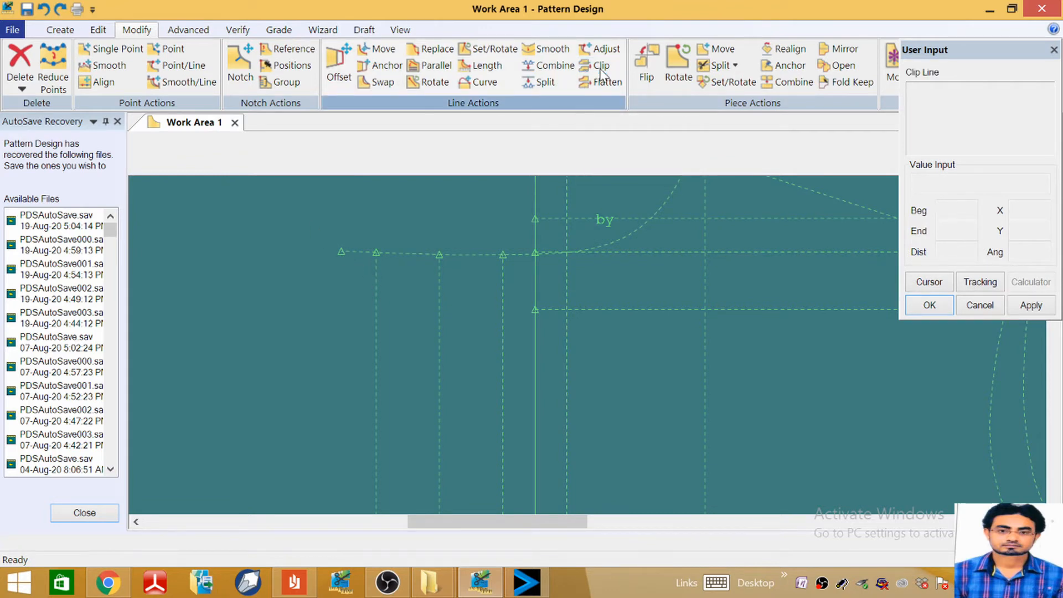
pyautogui.click(396, 253)
pyautogui.click(376, 277)
pyautogui.scroll(-3, 398, 247)
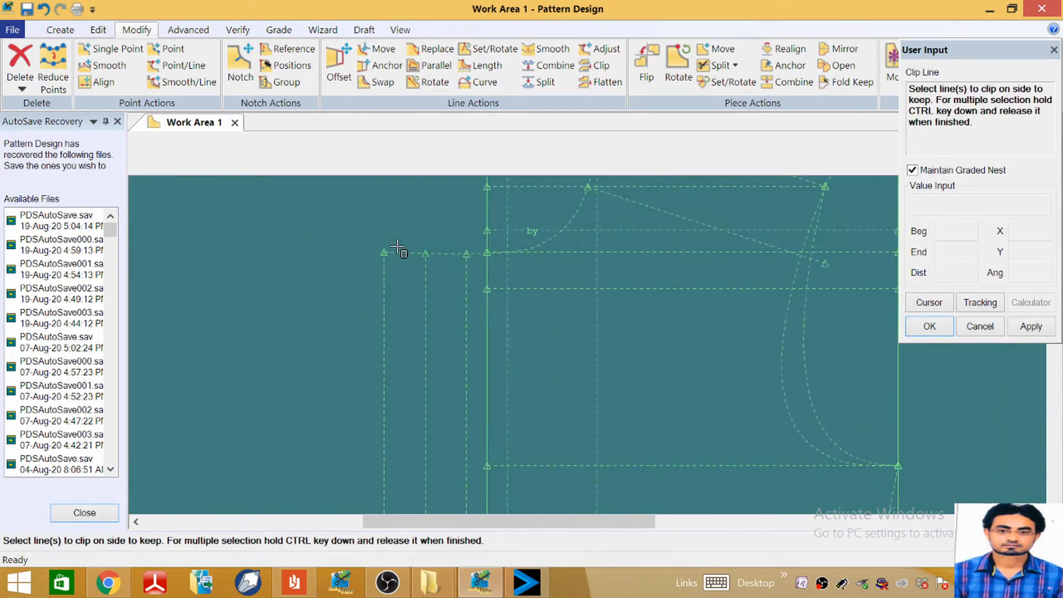
pyautogui.rightClick(343, 261)
pyautogui.click(344, 263)
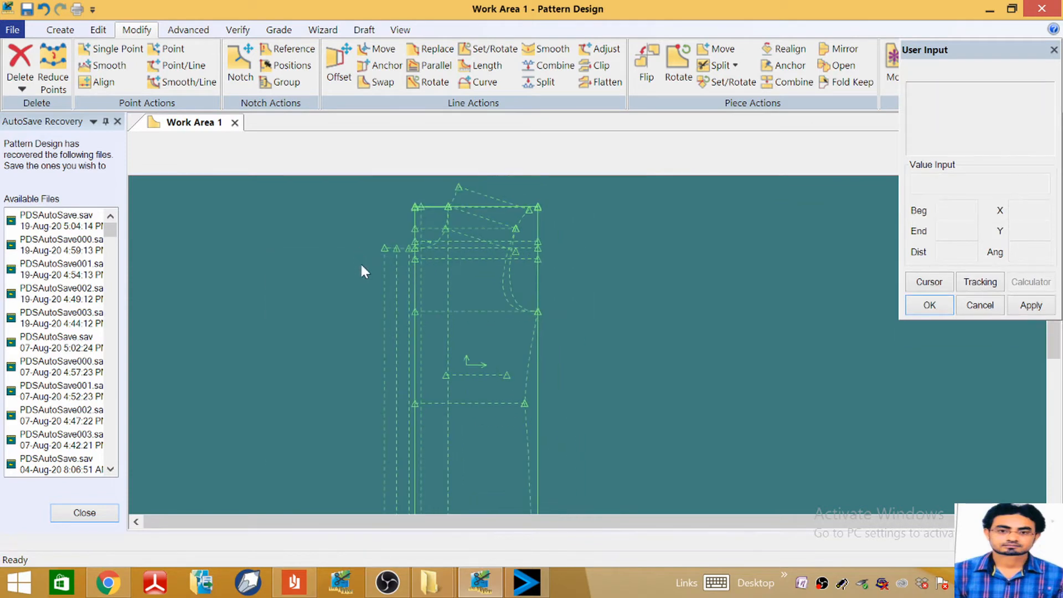
# Step: Examine the placket and fold lines along the centre front from the neckline down to the hem
pyautogui.scroll(-2, 381, 265)
pyautogui.scroll(2, 380, 310)
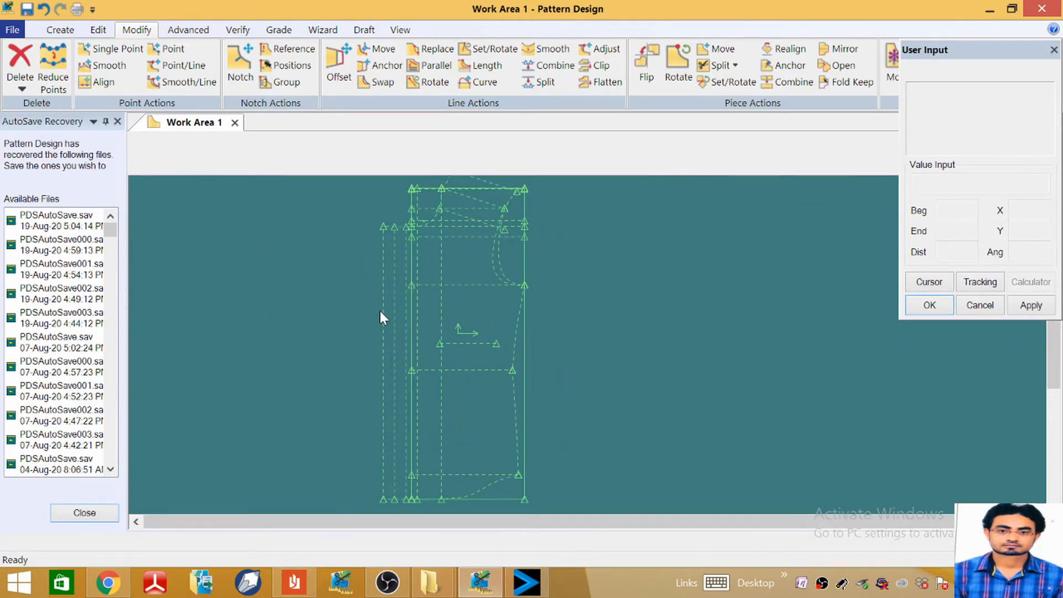
pyautogui.scroll(1, 402, 304)
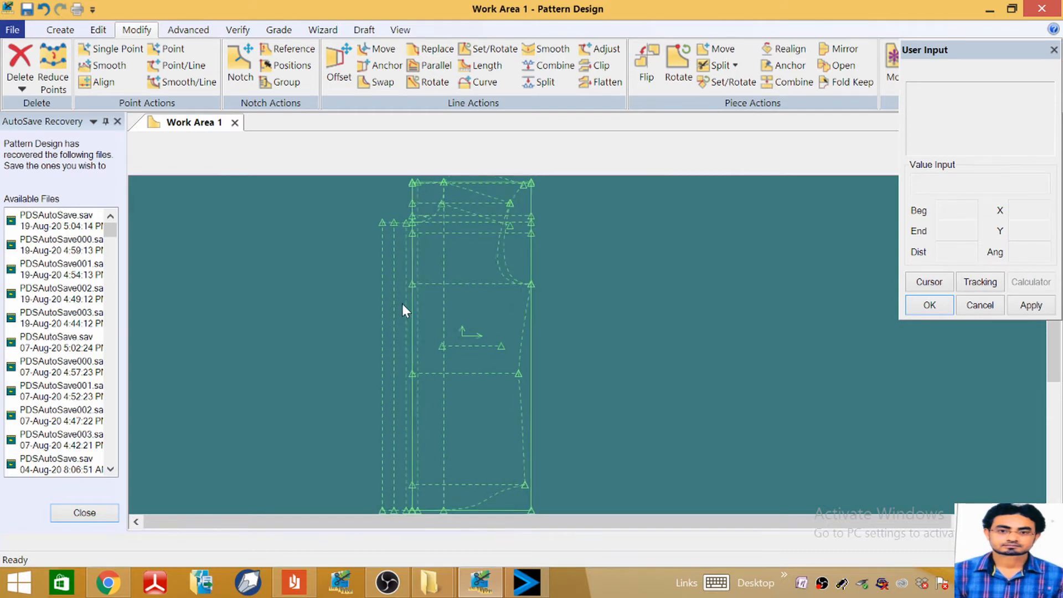
pyautogui.scroll(-1, 424, 302)
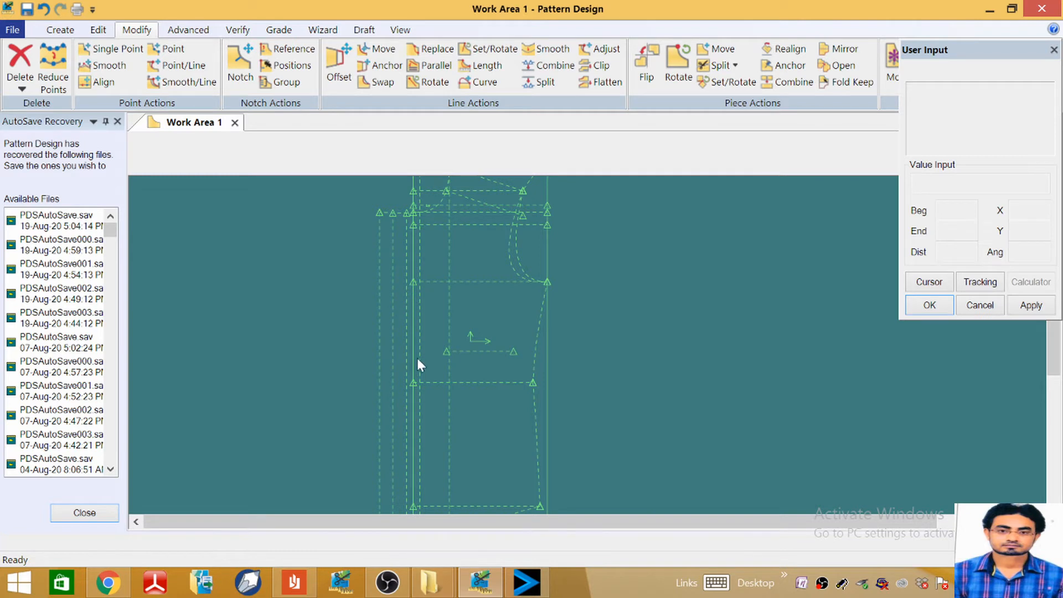
pyautogui.scroll(2, 418, 361)
pyautogui.scroll(2, 407, 354)
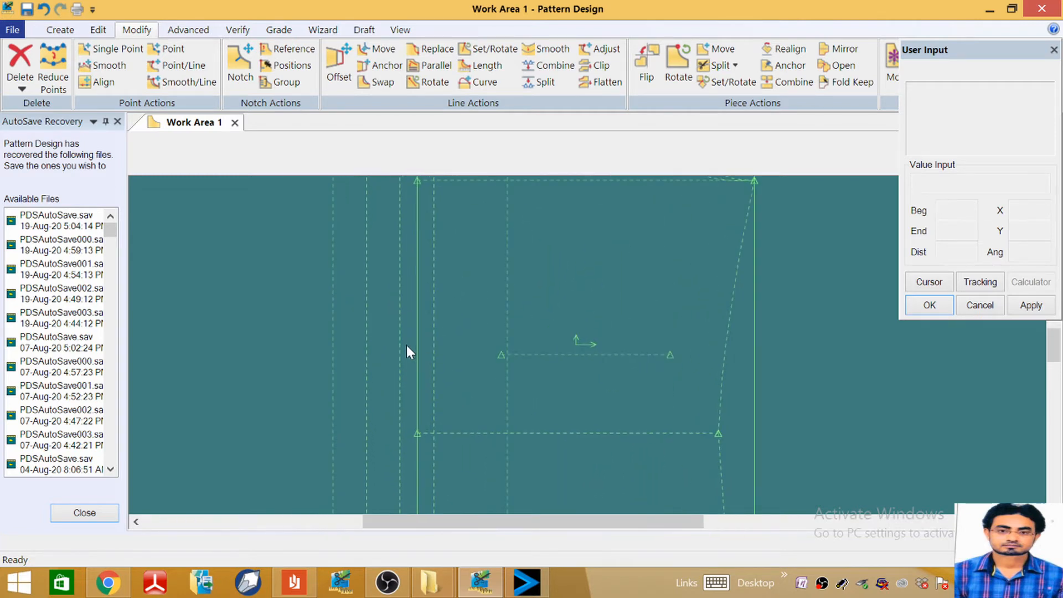
pyautogui.scroll(-1, 405, 342)
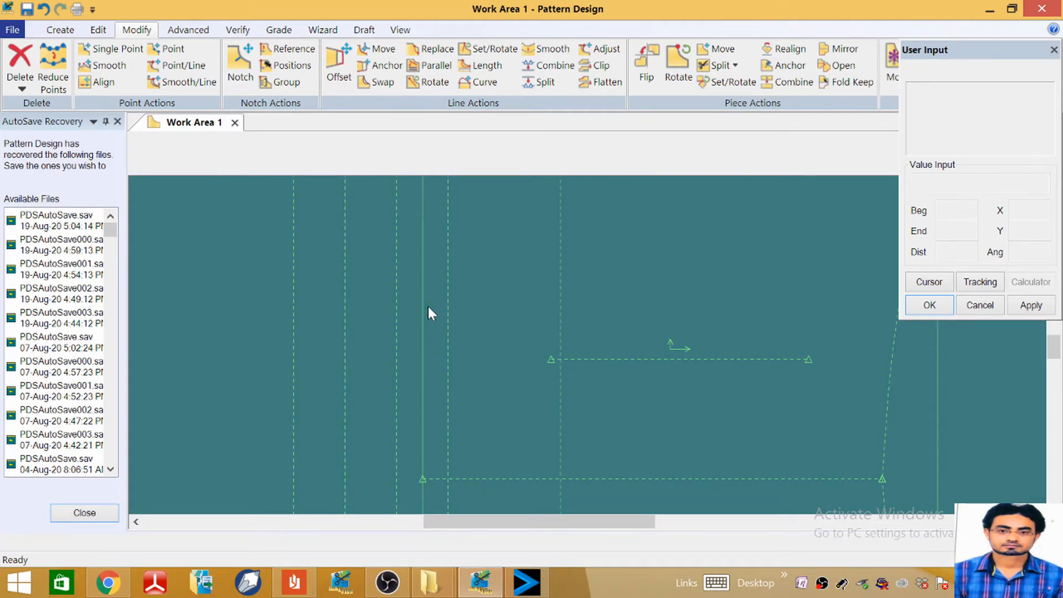
pyautogui.scroll(-3, 376, 345)
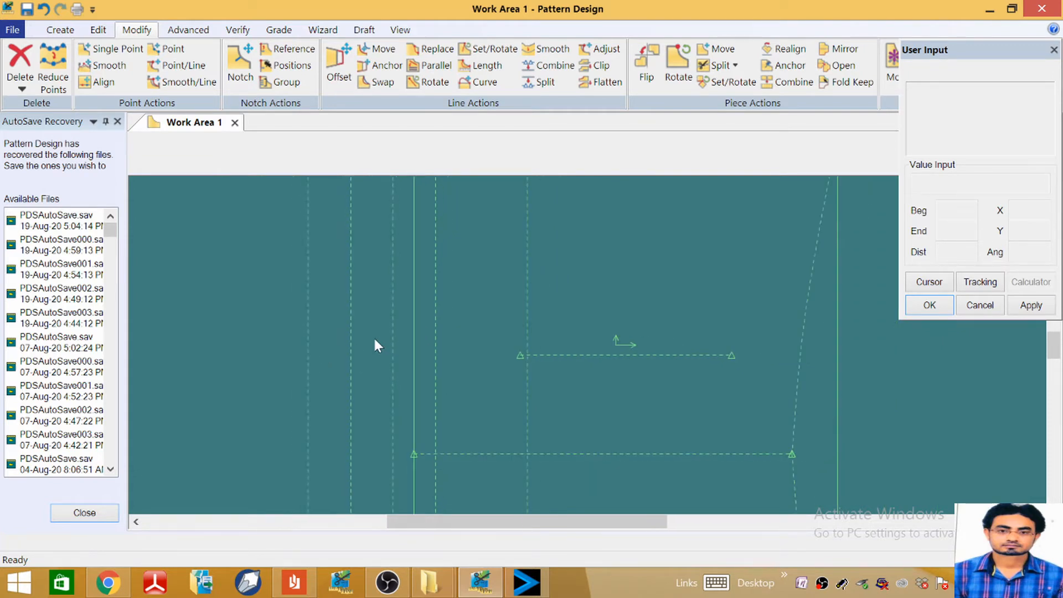
pyautogui.scroll(2, 375, 340)
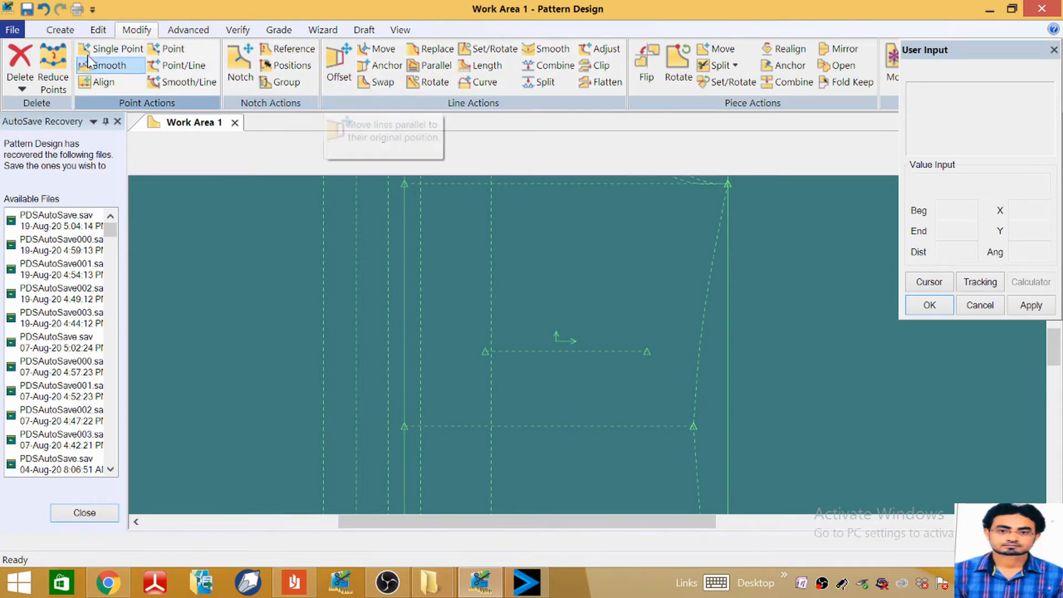
# Step: Try to offset the solid centre front line by 5 toward the placket side and end the offset
pyautogui.scroll(1, 383, 86)
pyautogui.click(365, 83)
pyautogui.scroll(-1, 440, 341)
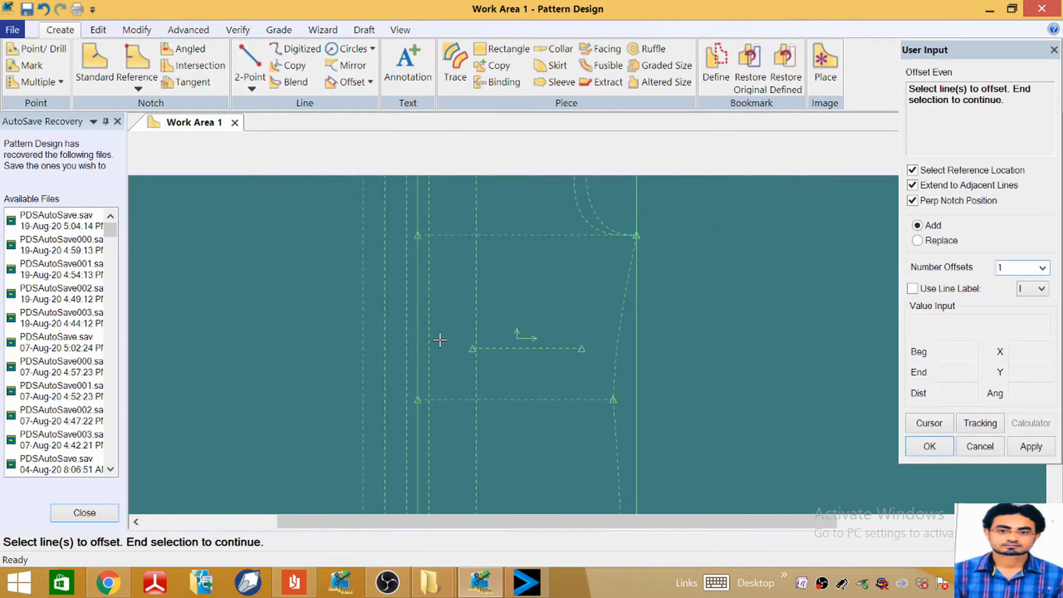
pyautogui.click(416, 353)
pyautogui.rightClick(416, 353)
pyautogui.click(419, 355)
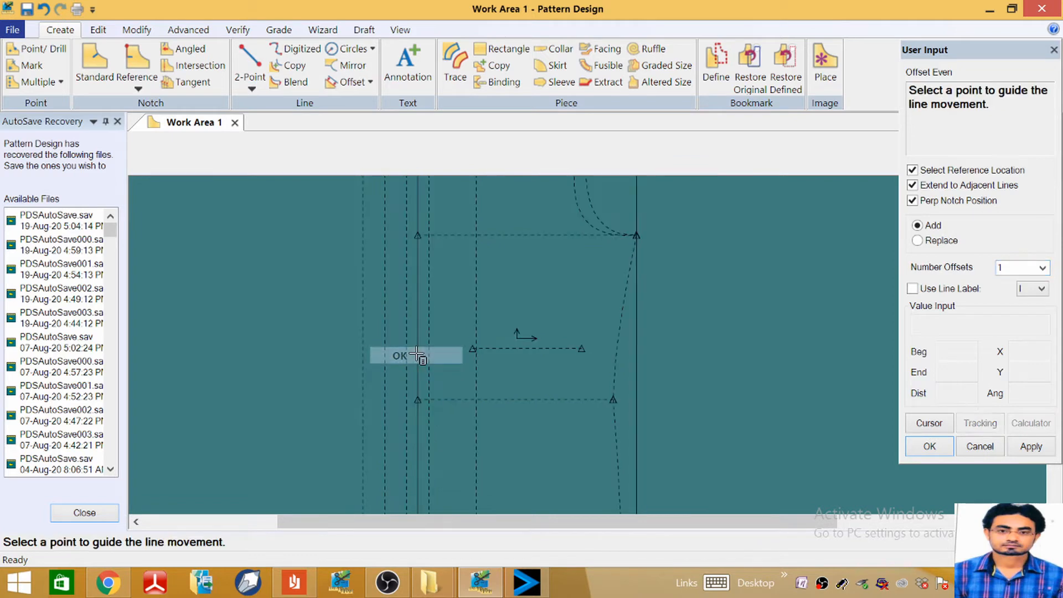
pyautogui.click(417, 353)
pyautogui.click(932, 424)
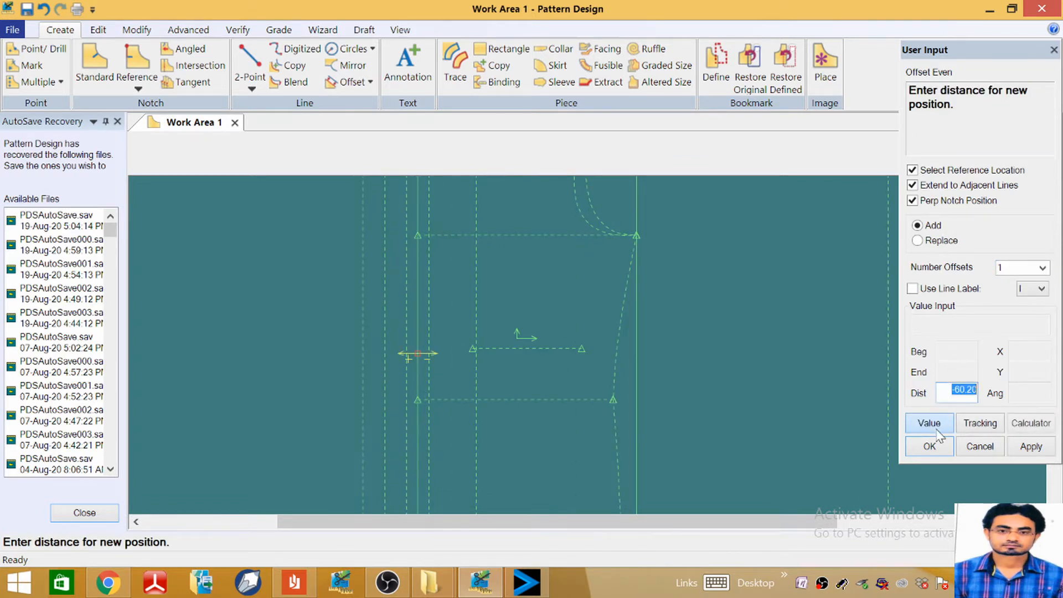
pyautogui.write('5')
pyautogui.press('Return')
pyautogui.scroll(-2, 408, 355)
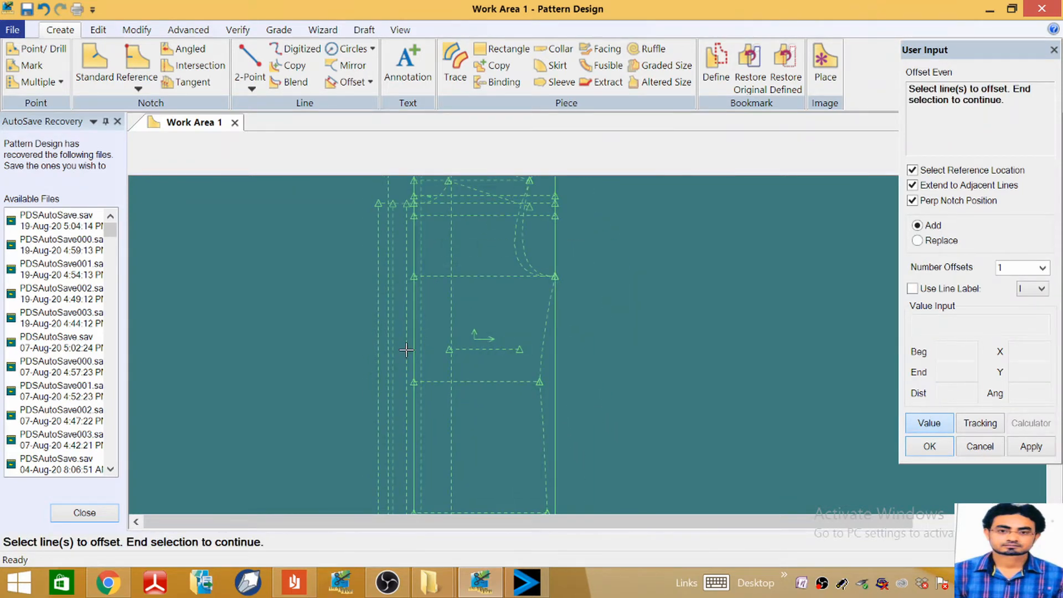
pyautogui.press('Escape')
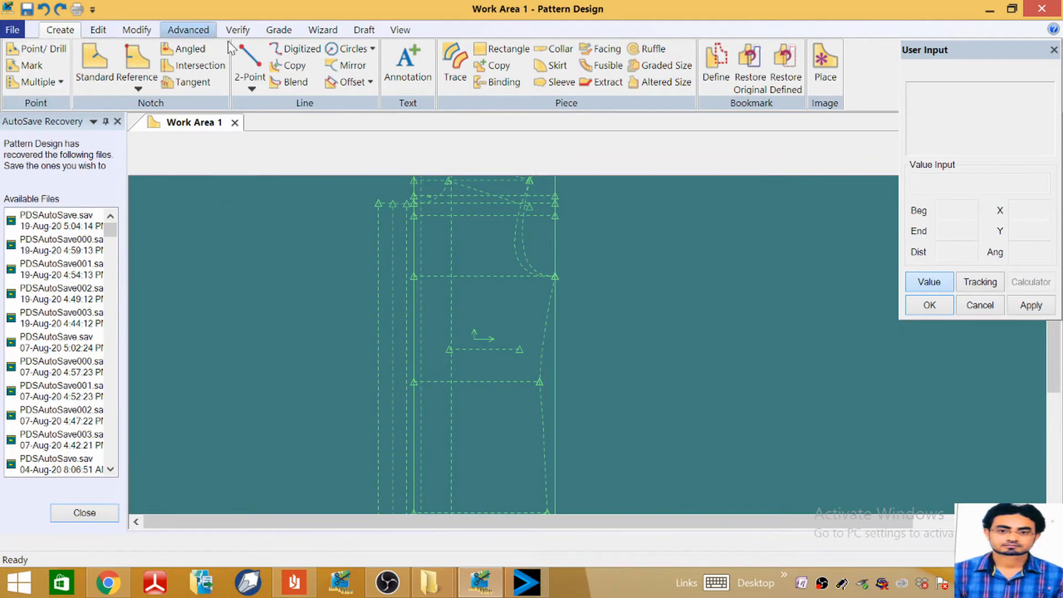
# Step: Add an even offset of the placket line just outside the centre front, at a distance of 5, and end the offset
pyautogui.click(350, 83)
pyautogui.scroll(2, 406, 324)
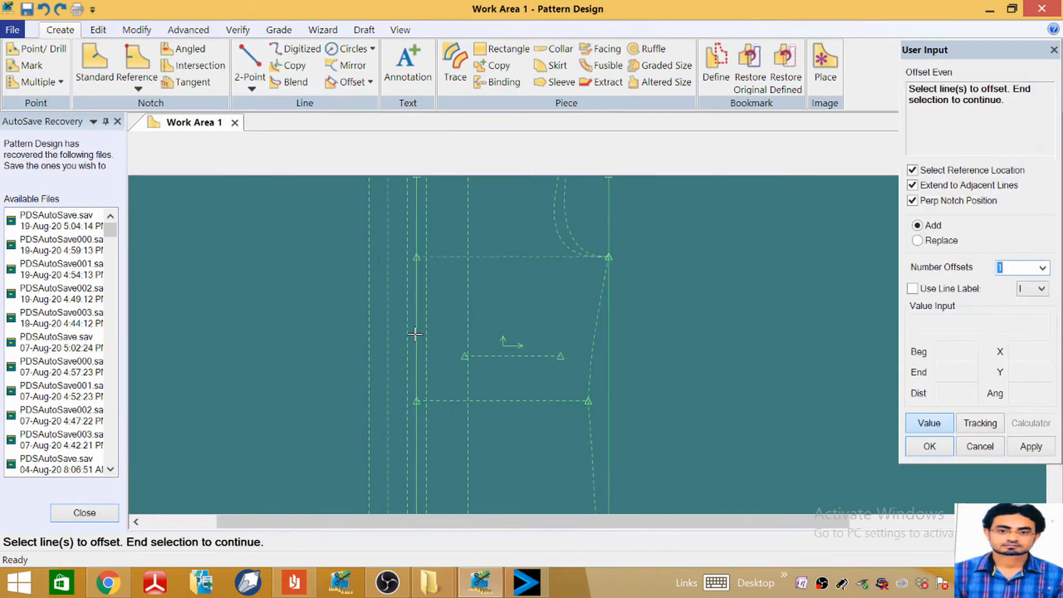
pyautogui.rightClick(406, 320)
pyautogui.click(404, 324)
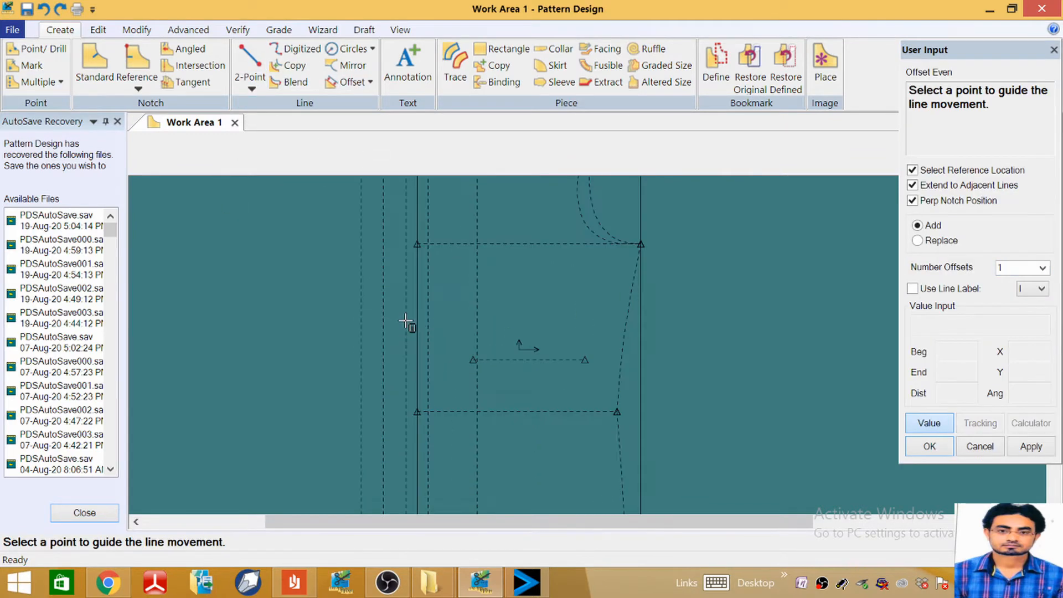
pyautogui.click(406, 321)
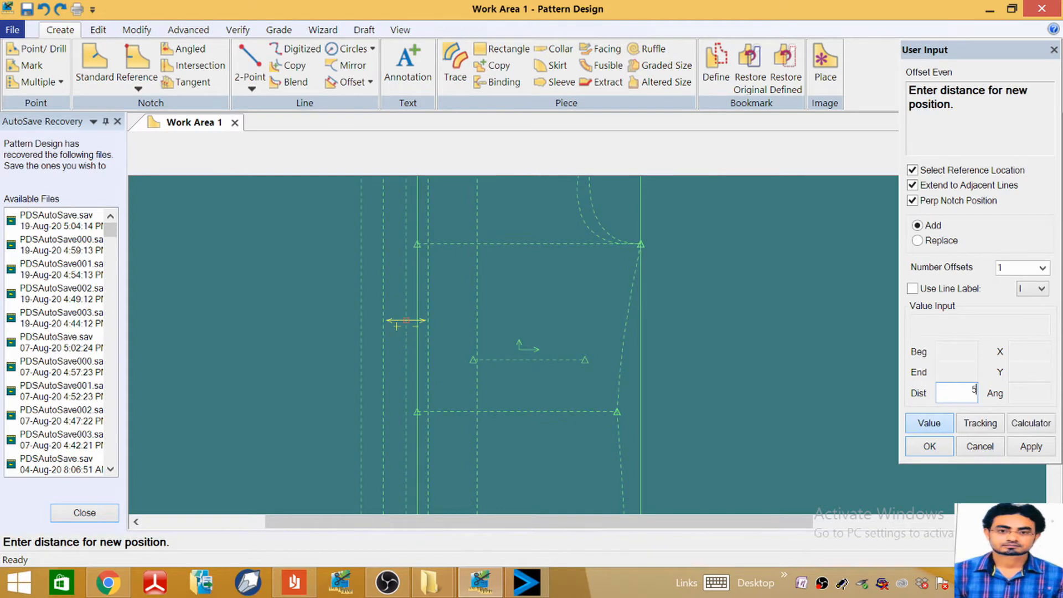
pyautogui.press('Return')
pyautogui.rightClick(183, 320)
pyautogui.click(220, 326)
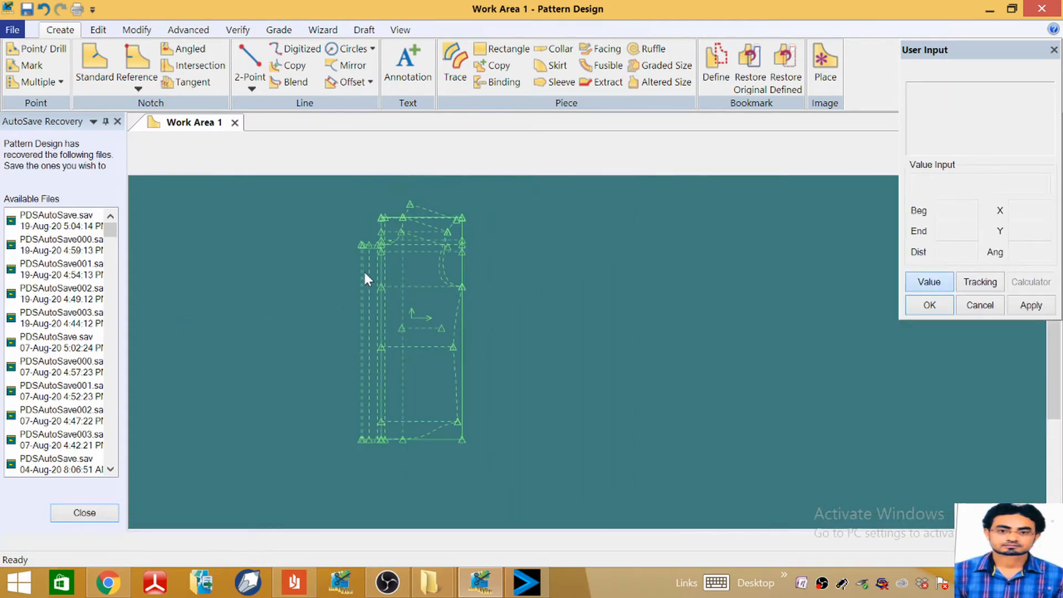
pyautogui.scroll(4, 364, 272)
pyautogui.scroll(-5, 431, 219)
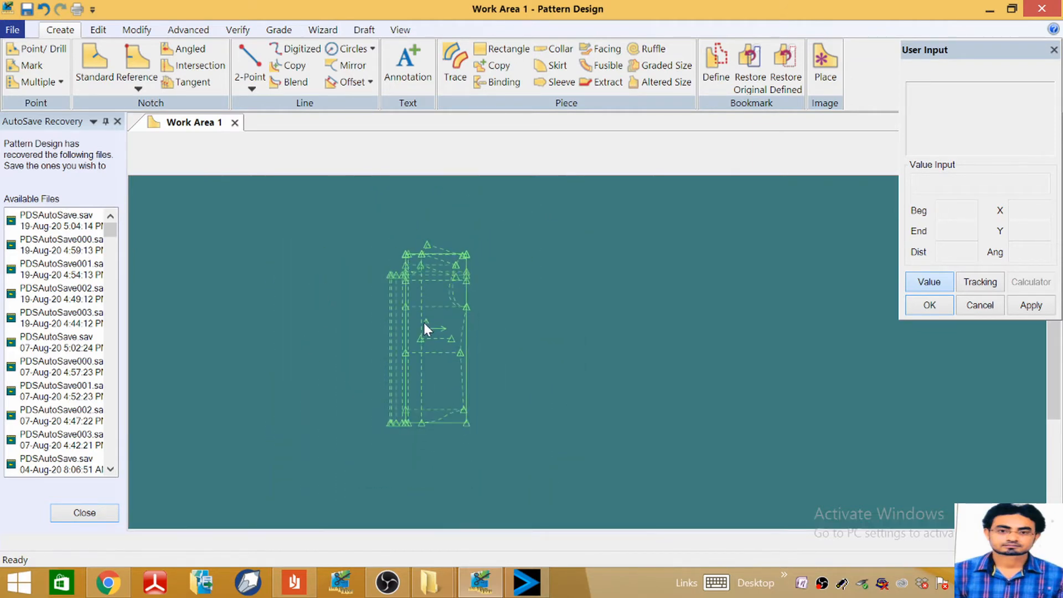
pyautogui.scroll(2, 427, 320)
pyautogui.scroll(-2, 432, 256)
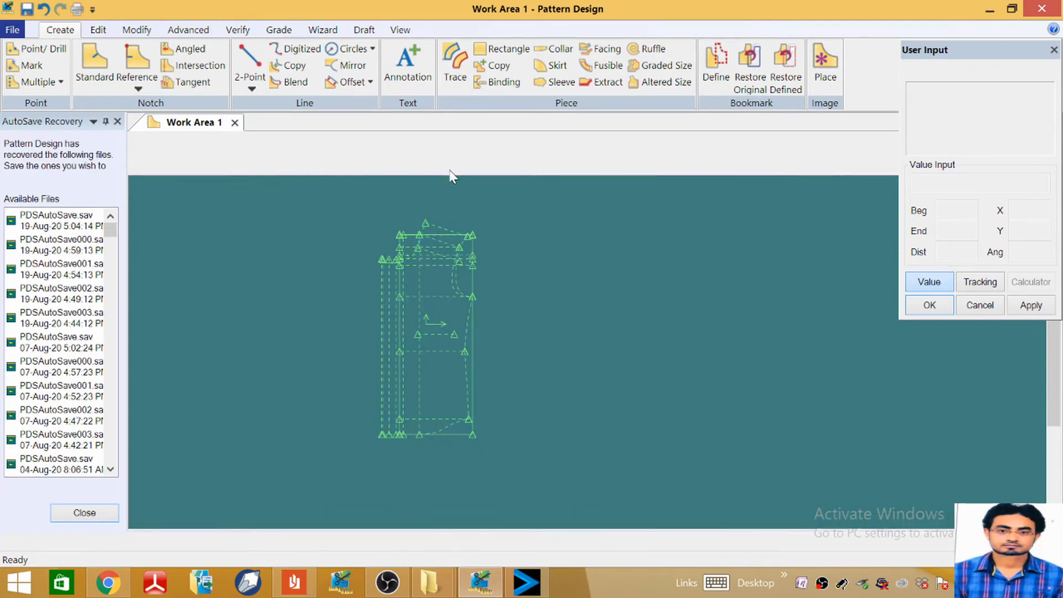
# Step: Trace the front piece's perimeter along the neckline, lower shoulder line, inner armhole curve, side seam, curved hem and outermost placket line
pyautogui.click(456, 62)
pyautogui.scroll(3, 406, 267)
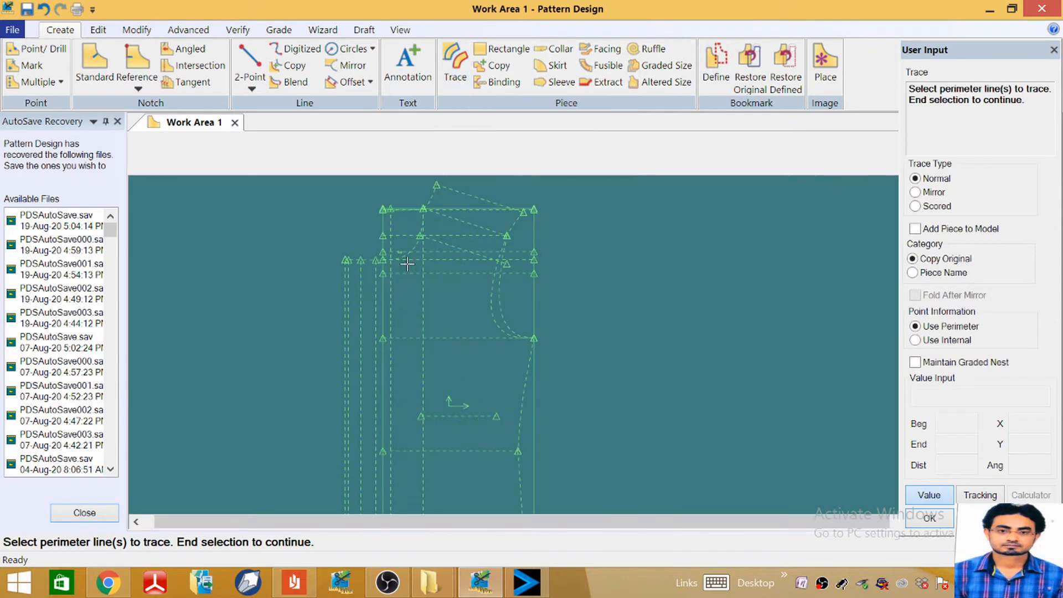
pyautogui.scroll(3, 406, 266)
pyautogui.click(396, 247)
pyautogui.scroll(-1, 396, 247)
pyautogui.scroll(-2, 473, 223)
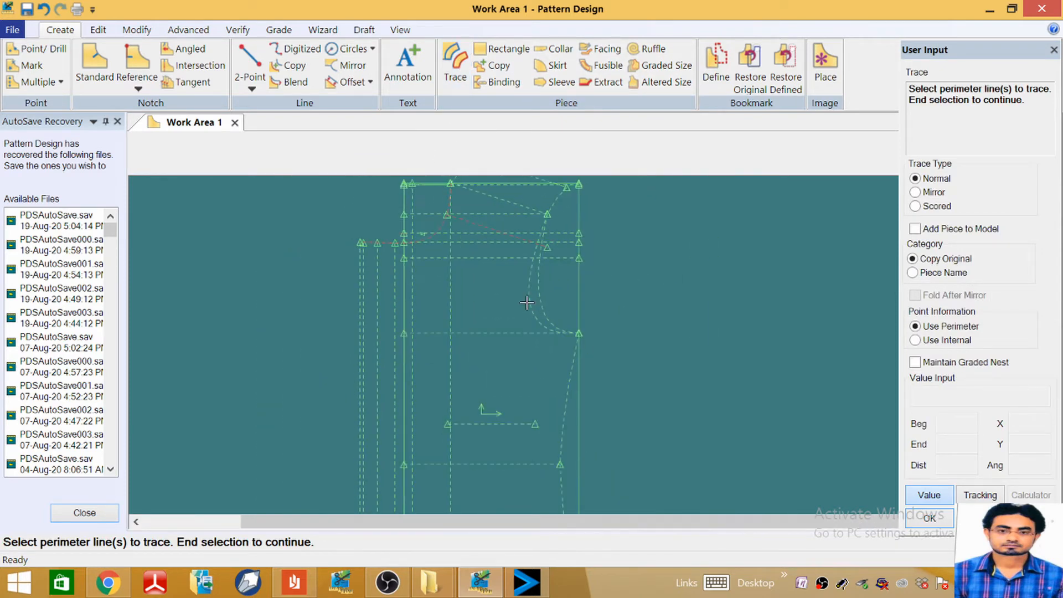
pyautogui.scroll(-2, 530, 295)
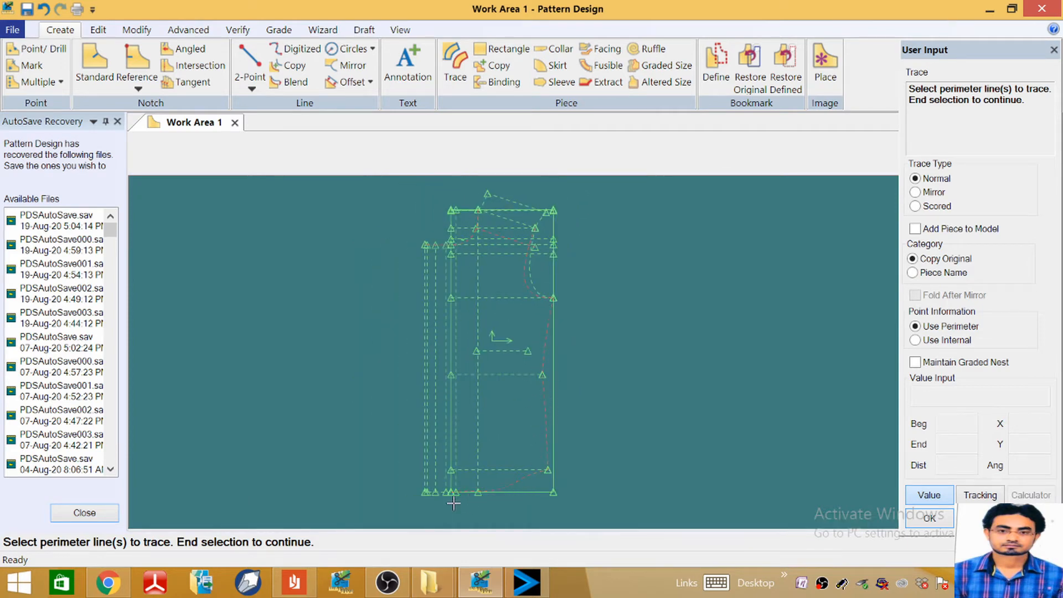
pyautogui.scroll(2, 459, 502)
pyautogui.scroll(-3, 409, 474)
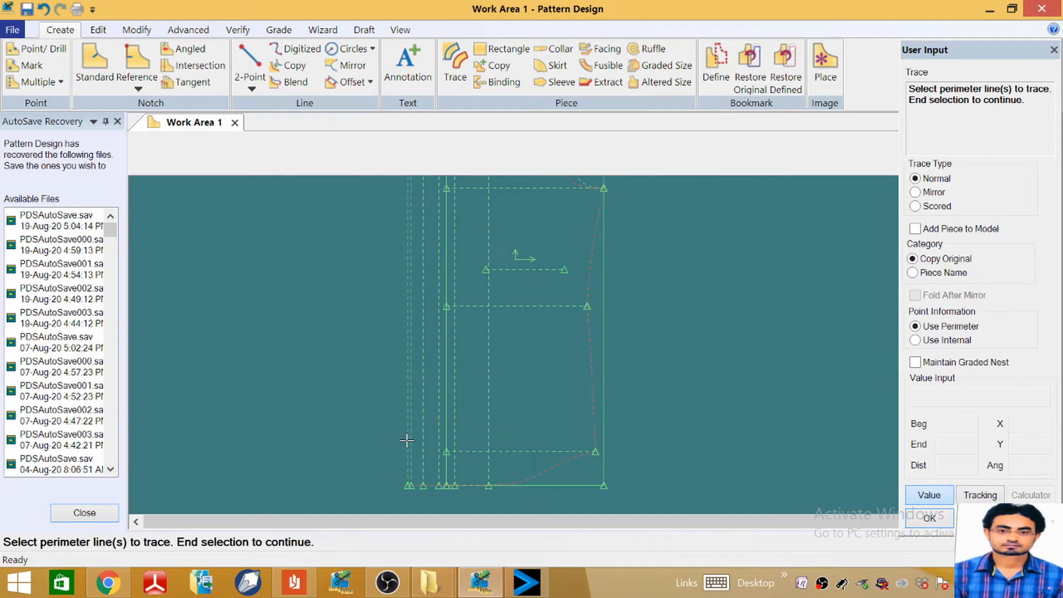
pyautogui.scroll(3, 413, 246)
pyautogui.scroll(2, 413, 247)
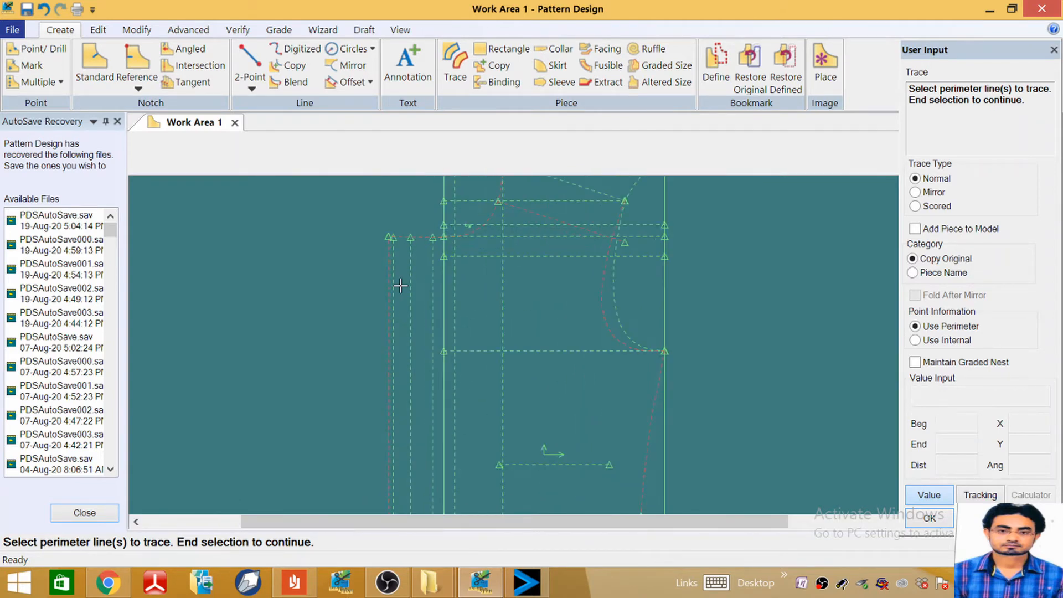
pyautogui.scroll(-2, 441, 268)
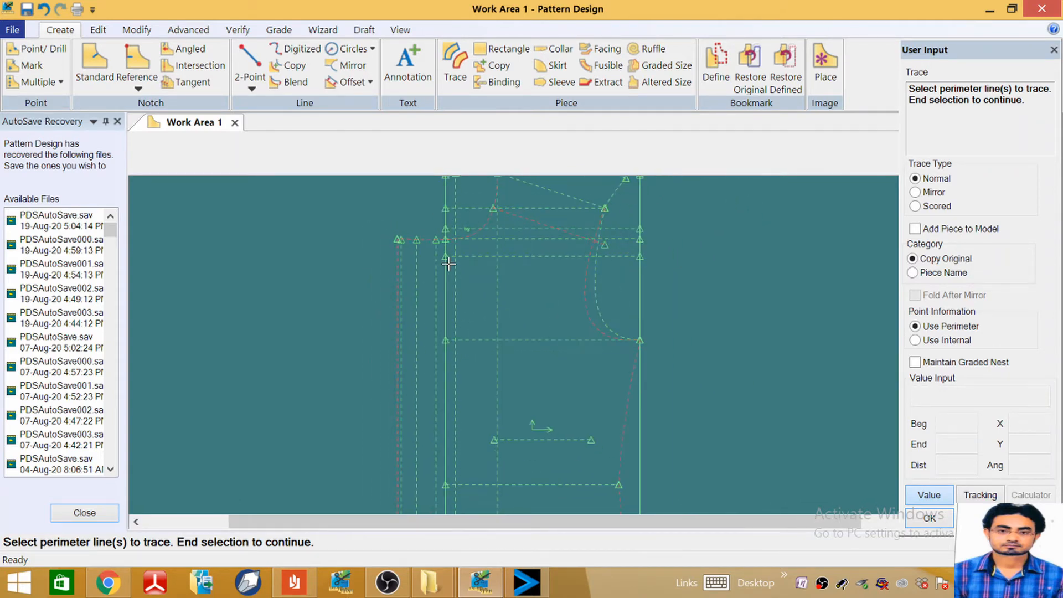
pyautogui.scroll(2, 450, 256)
pyautogui.rightClick(561, 260)
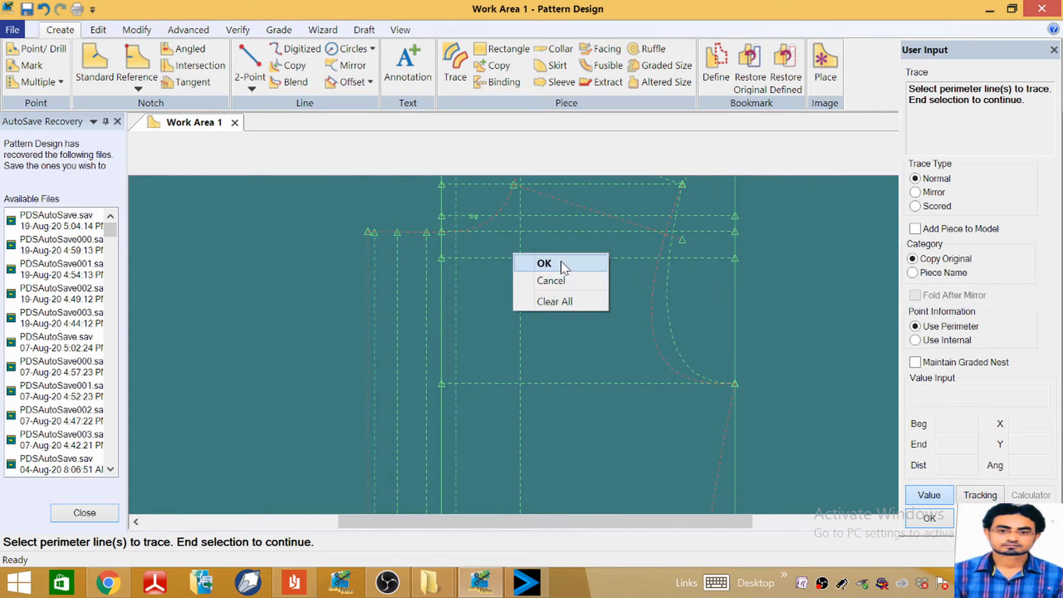
pyautogui.click(560, 261)
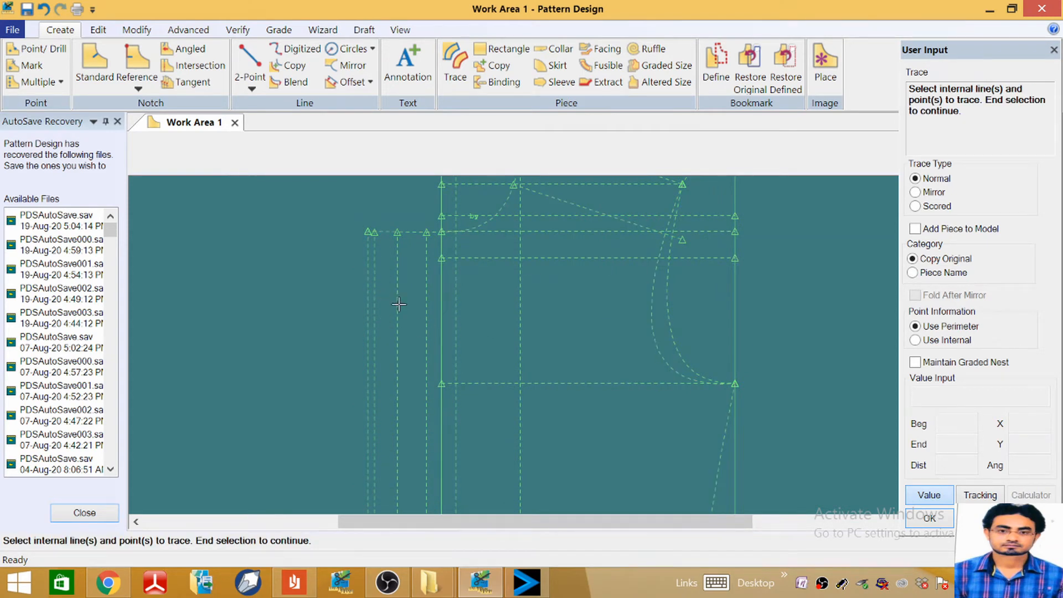
# Step: Include the inner vertical placket lines, the centre-front line and the horizontal line just below the neckline as the traced piece's internals
pyautogui.click(427, 312)
pyautogui.click(442, 316)
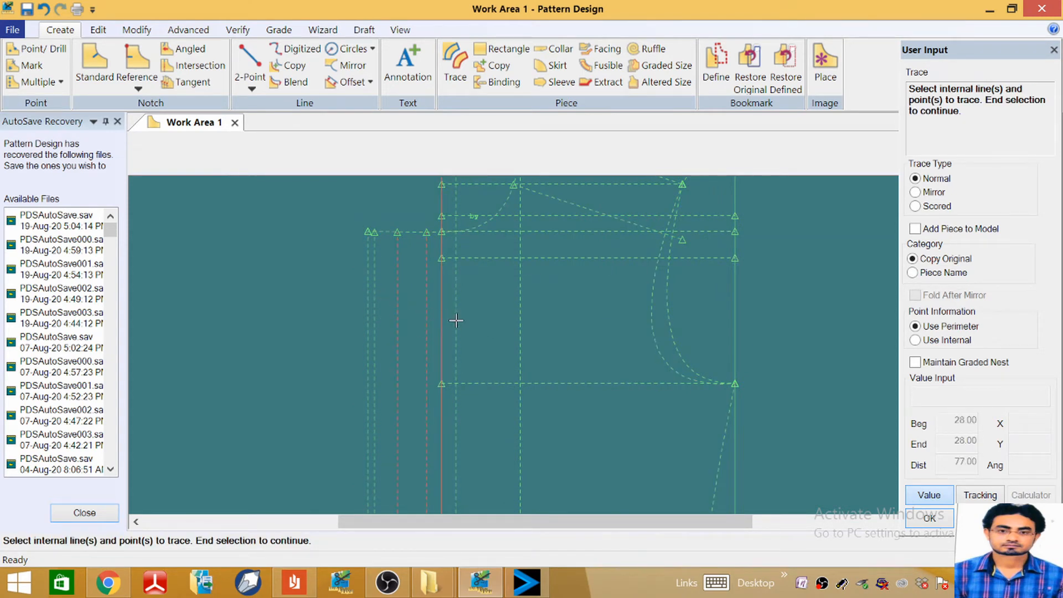
pyautogui.scroll(-1, 526, 267)
pyautogui.scroll(-5, 583, 260)
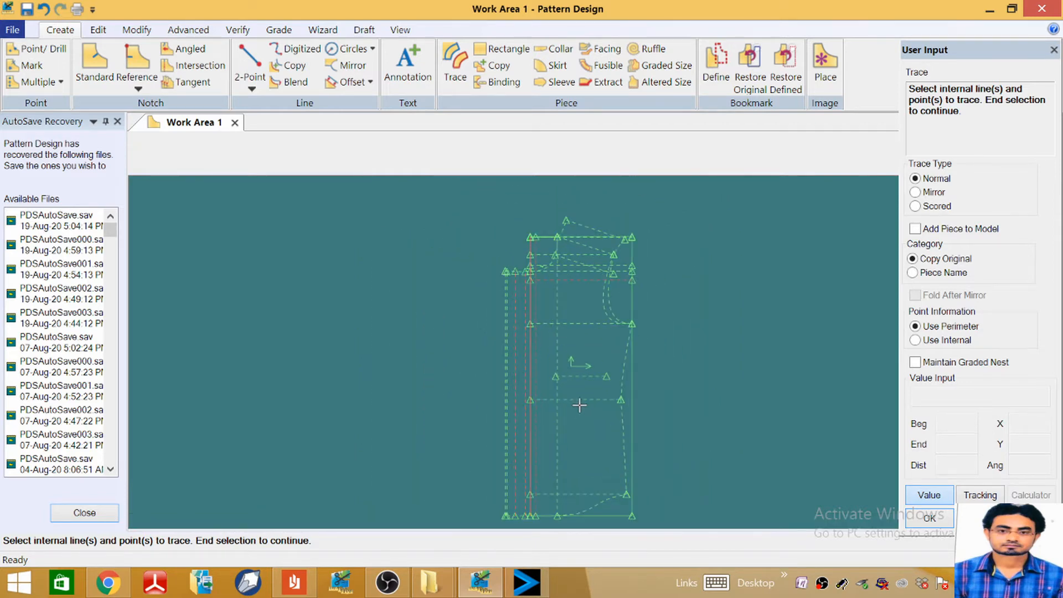
pyautogui.scroll(2, 578, 349)
pyautogui.rightClick(687, 285)
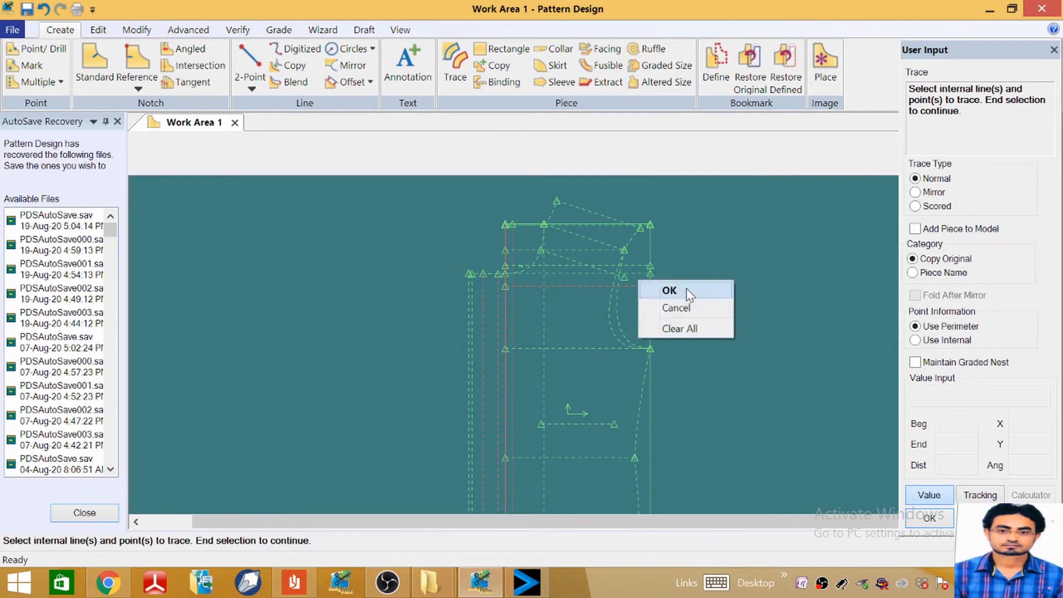
pyautogui.click(686, 287)
# Step: Place the traced front piece on the empty area beside the draft and name it FL
pyautogui.scroll(-4, 423, 325)
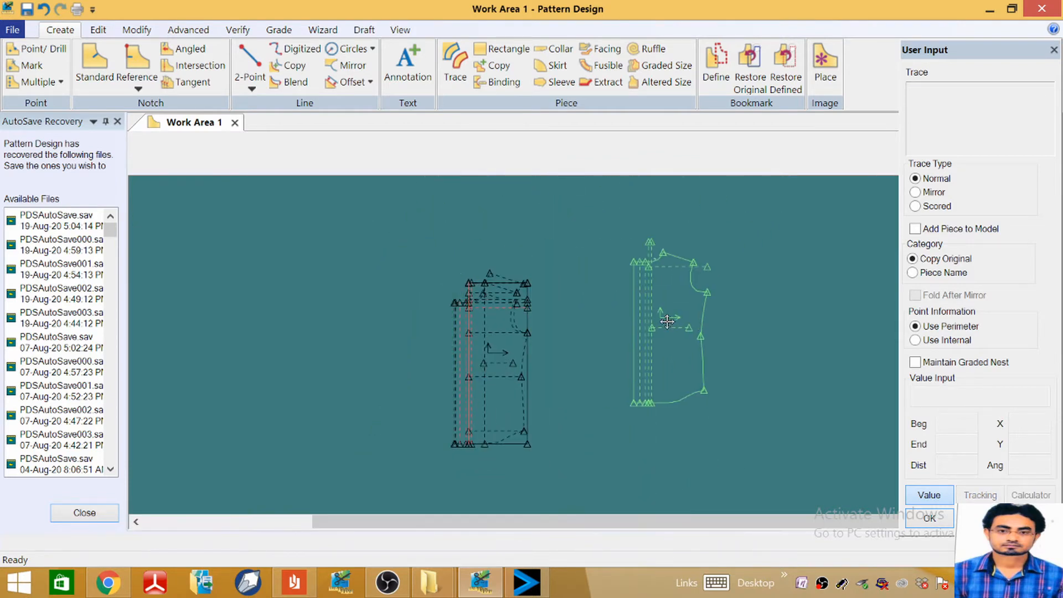
pyautogui.scroll(1, 667, 321)
pyautogui.scroll(1, 646, 319)
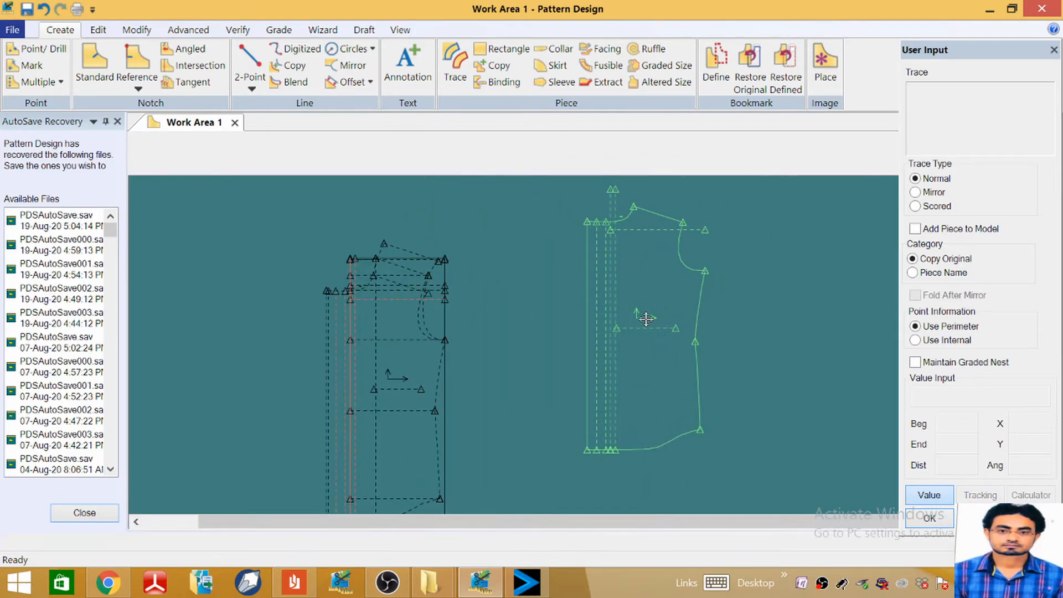
pyautogui.click(647, 319)
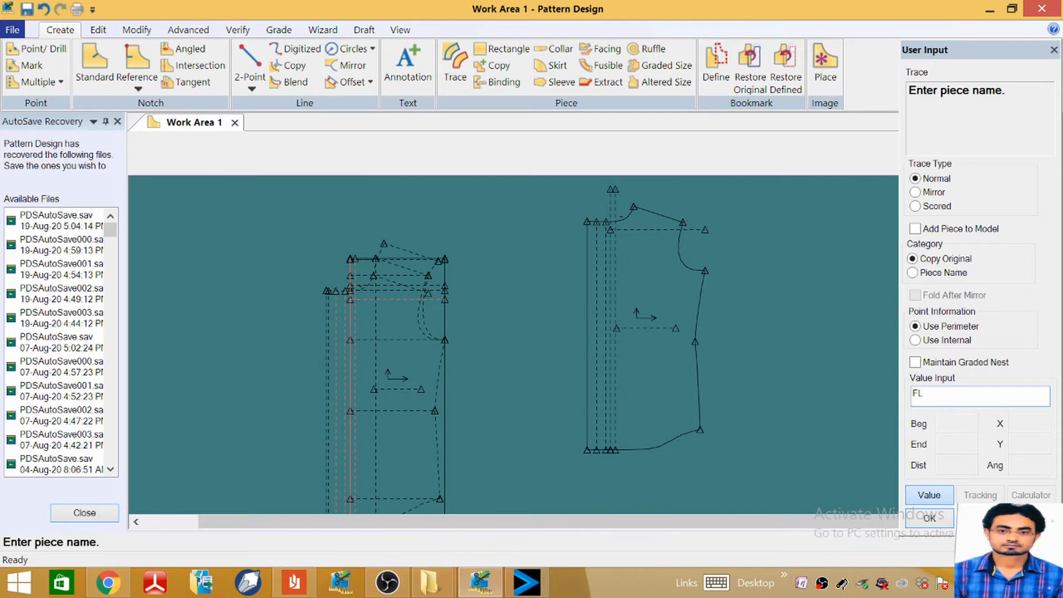
pyautogui.press('Return')
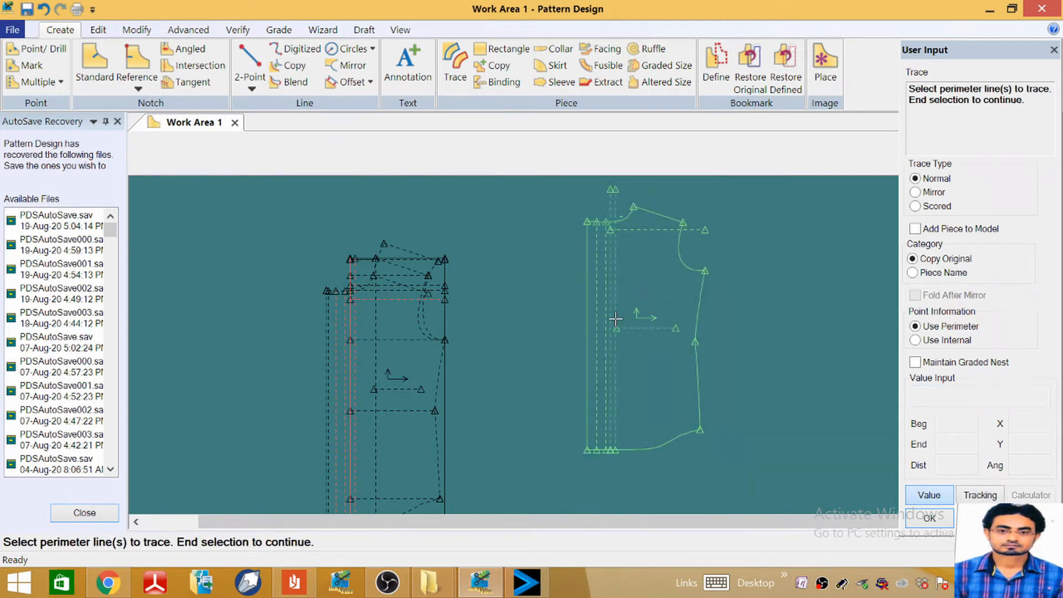
pyautogui.press('Return')
pyautogui.rightClick(533, 280)
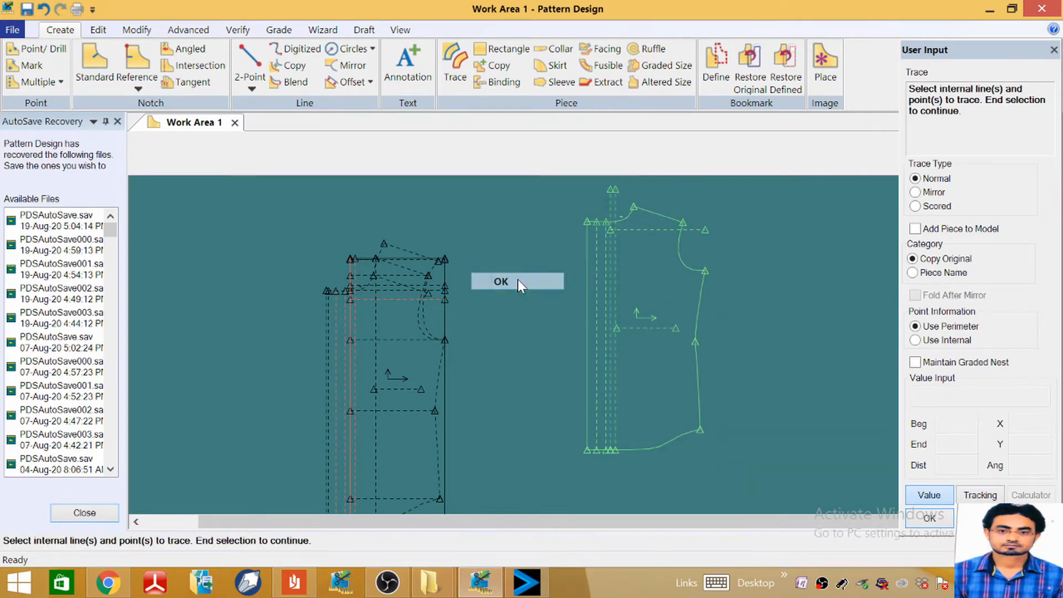
pyautogui.click(518, 280)
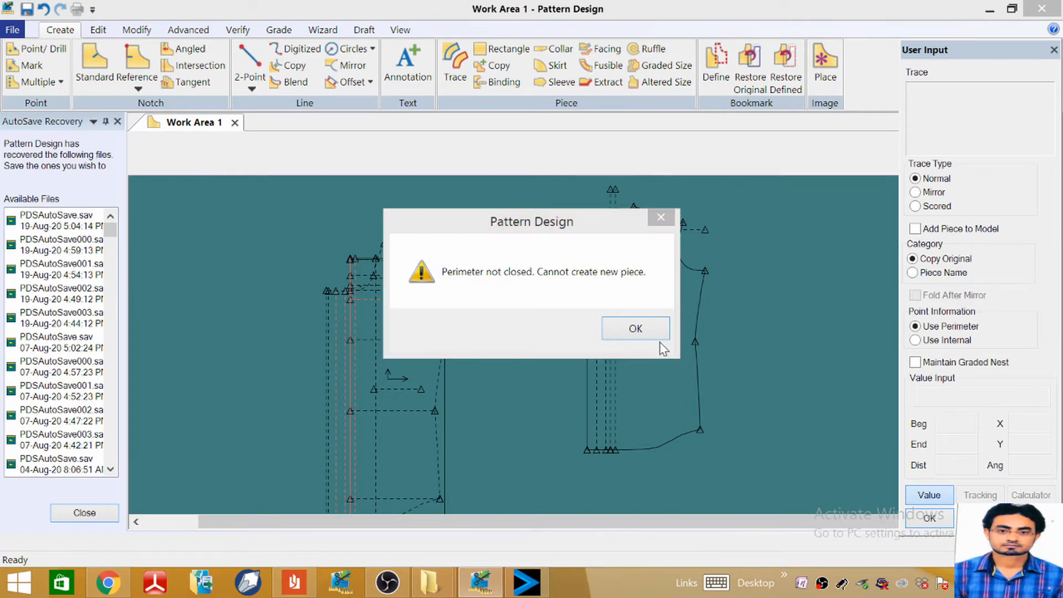
pyautogui.click(637, 329)
pyautogui.click(406, 66)
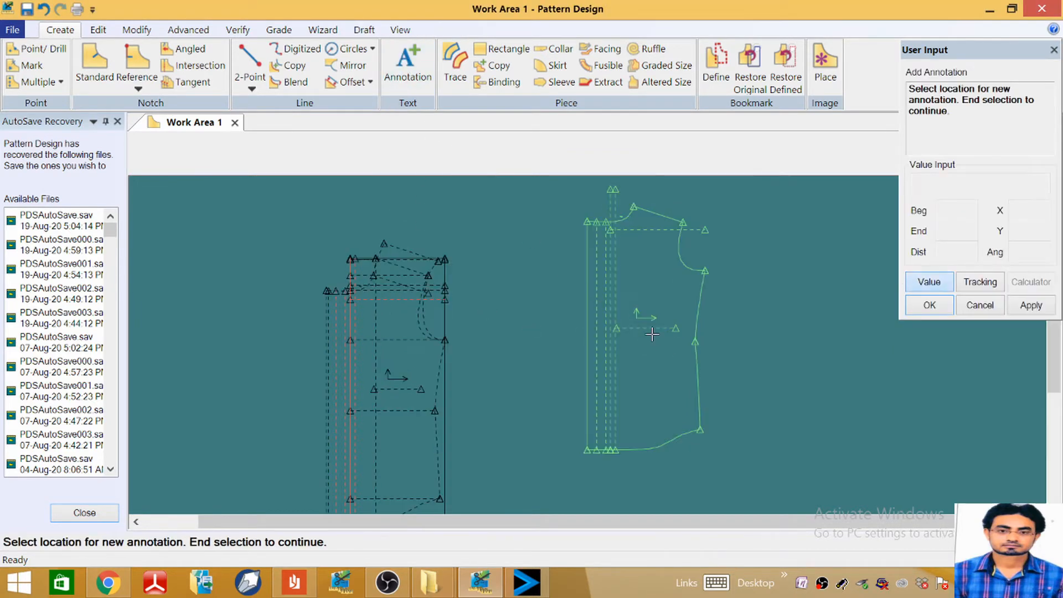
pyautogui.scroll(2, 651, 320)
pyautogui.click(654, 304)
pyautogui.rightClick(655, 303)
pyautogui.click(655, 307)
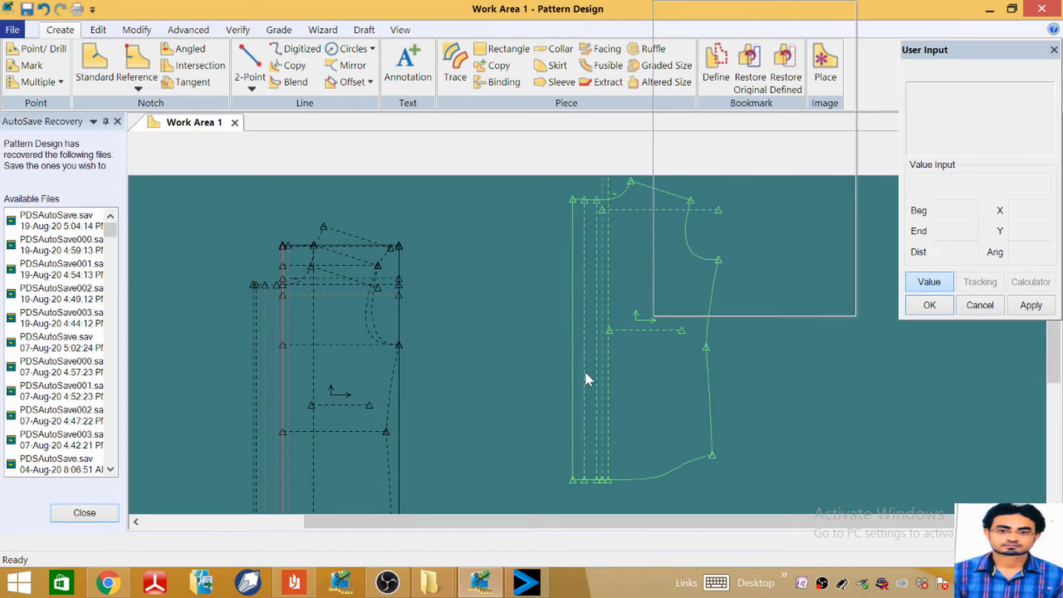
# Step: Add the annotation "Front left" inside the new FL piece, just above its grain line, with the default character size
pyautogui.click(403, 65)
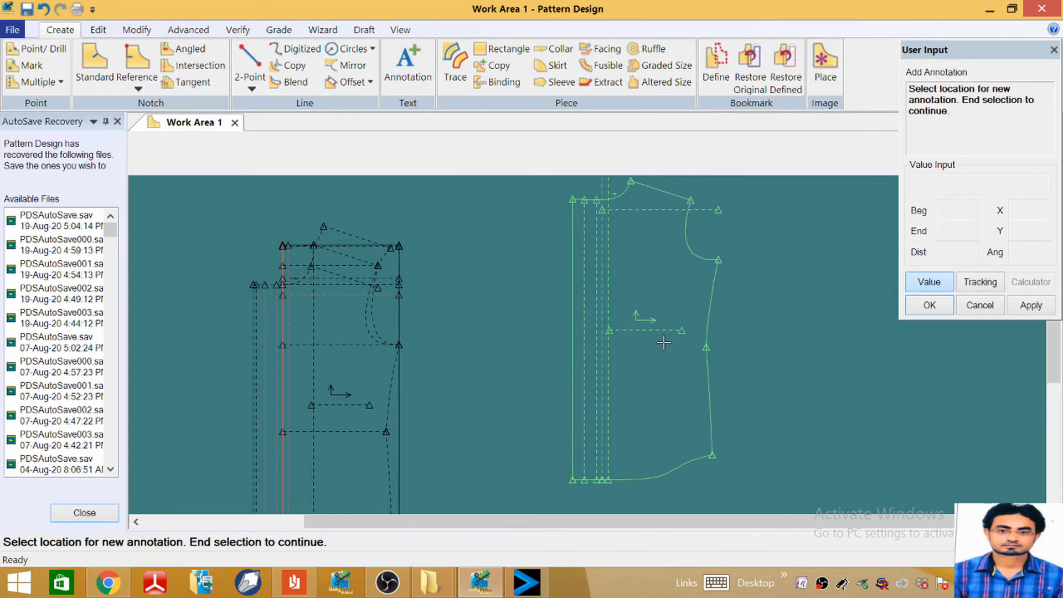
pyautogui.click(646, 297)
pyautogui.rightClick(646, 296)
pyautogui.click(648, 300)
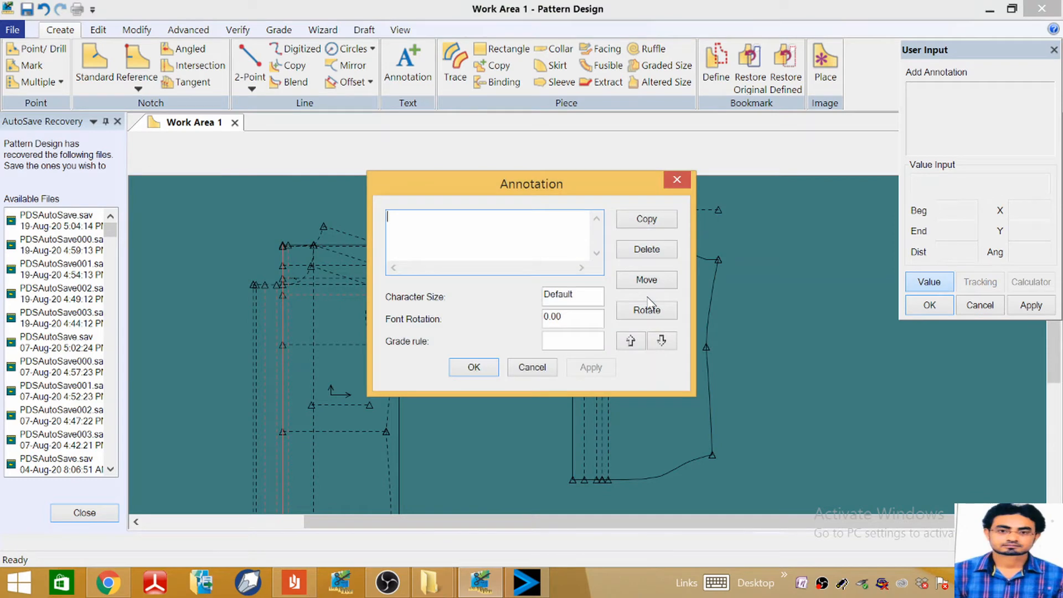
pyautogui.write('FL')
pyautogui.press('Tab')
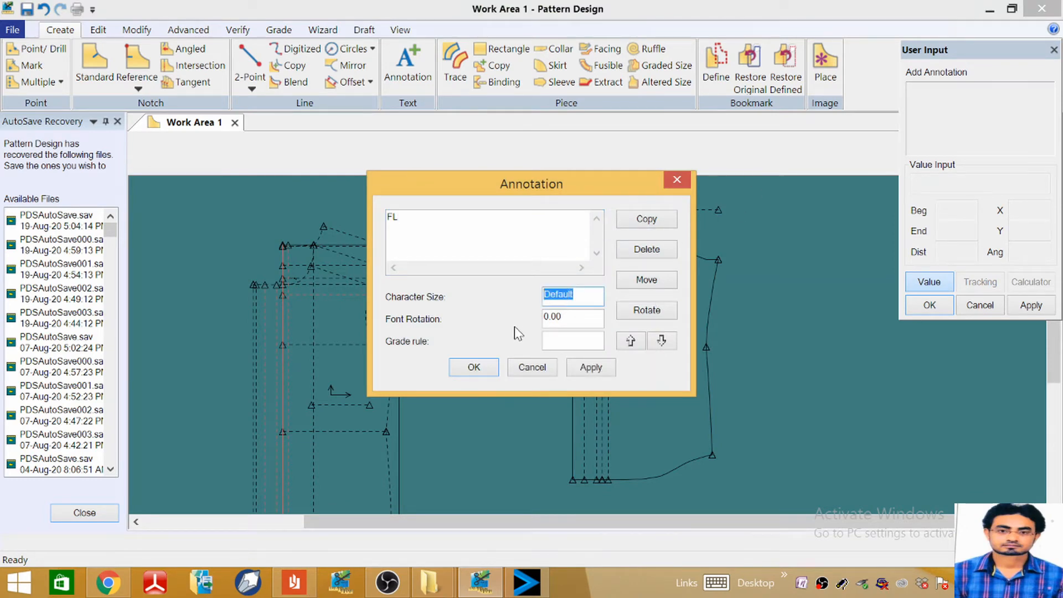
pyautogui.press('Return')
pyautogui.rightClick(675, 308)
pyautogui.click(706, 314)
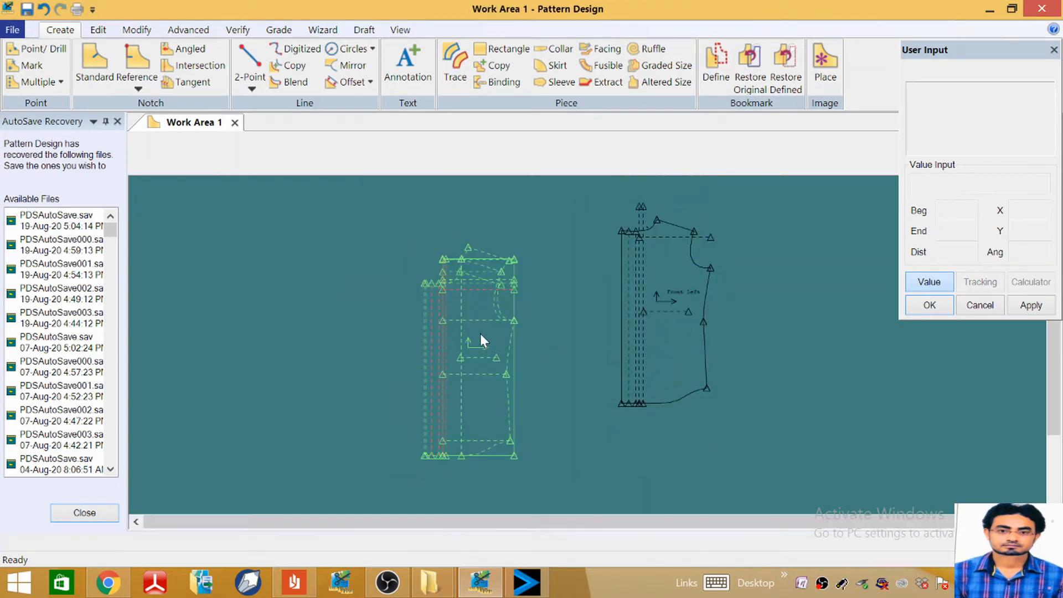
# Step: Trace a second front perimeter from the draft, using the second placket line from the outer edge as its front edge
pyautogui.click(455, 67)
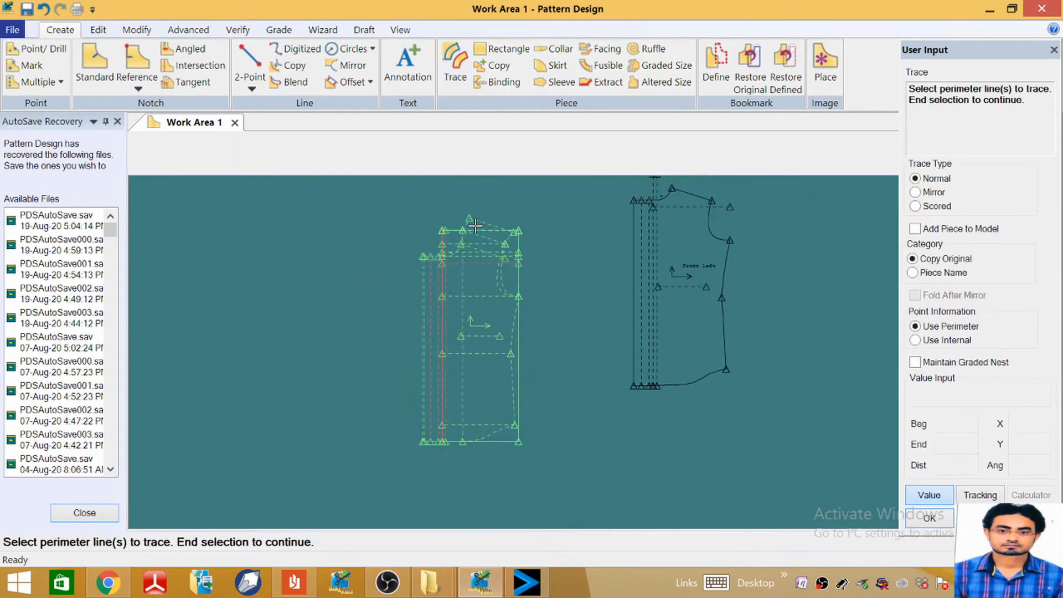
pyautogui.scroll(4, 473, 227)
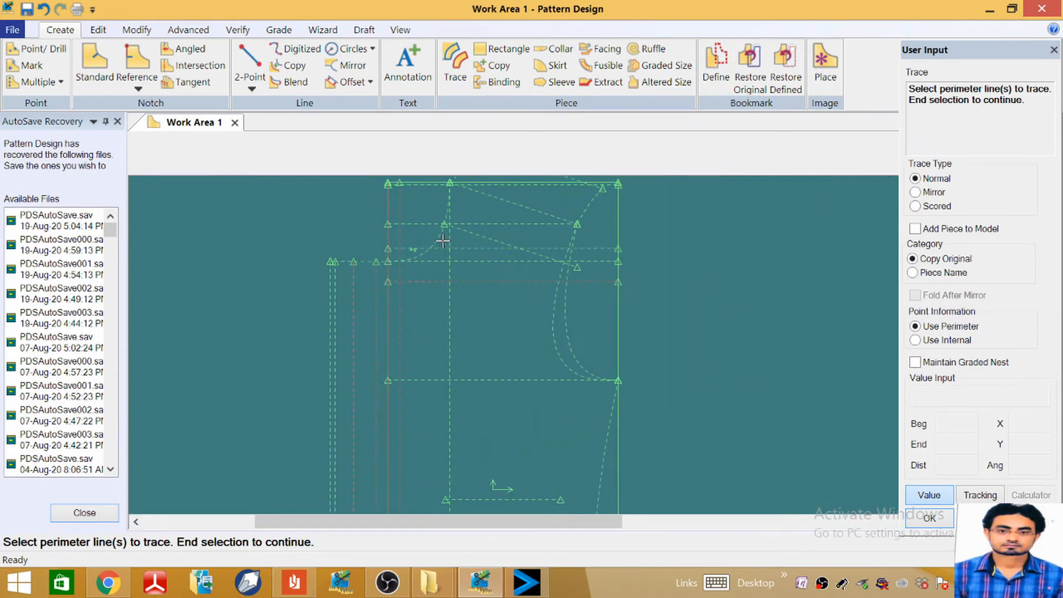
pyautogui.scroll(-2, 516, 249)
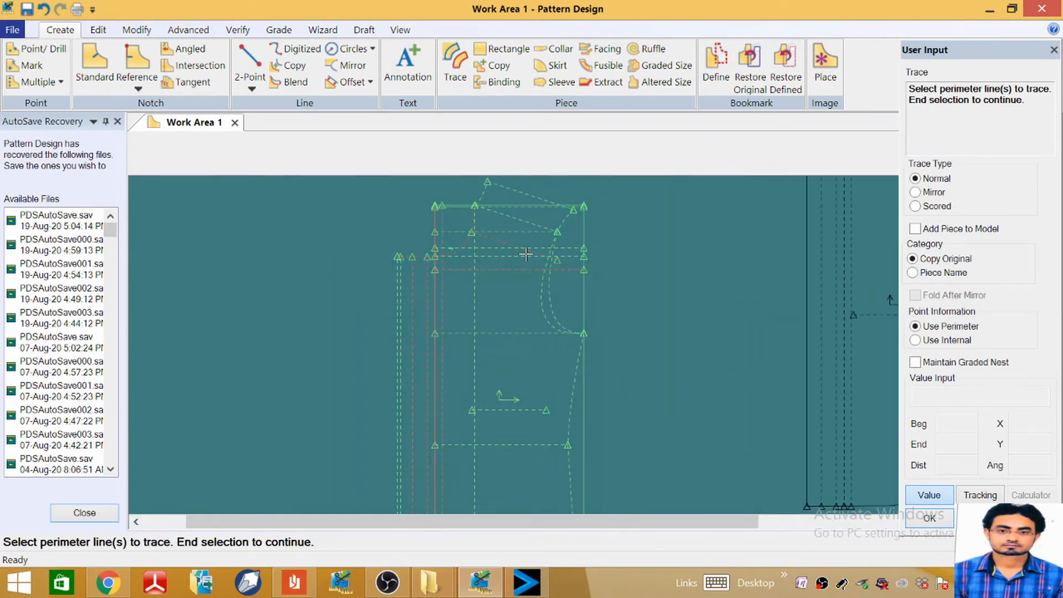
pyautogui.scroll(-2, 533, 286)
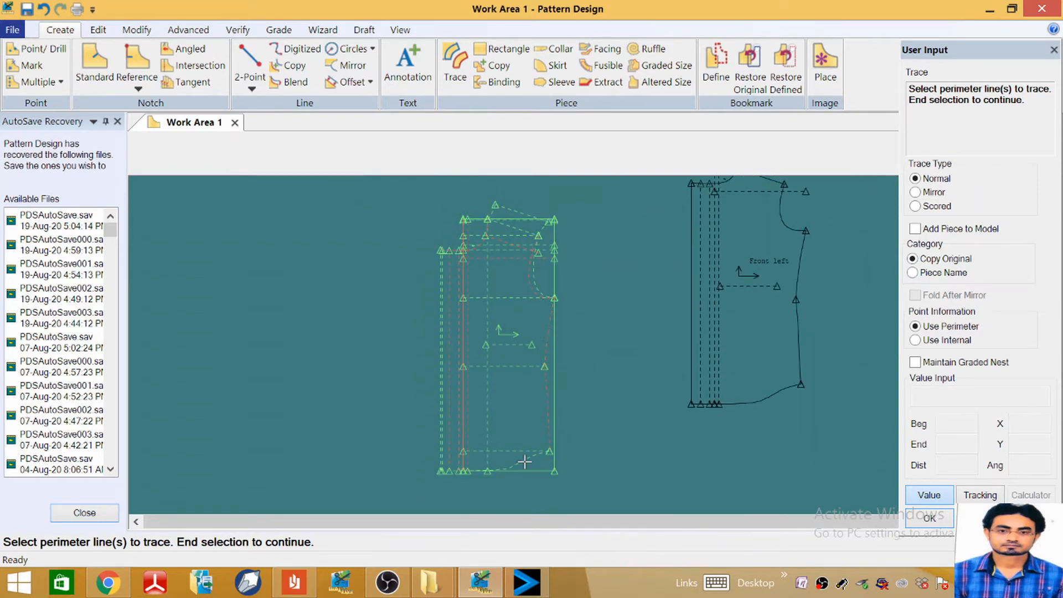
pyautogui.scroll(5, 459, 467)
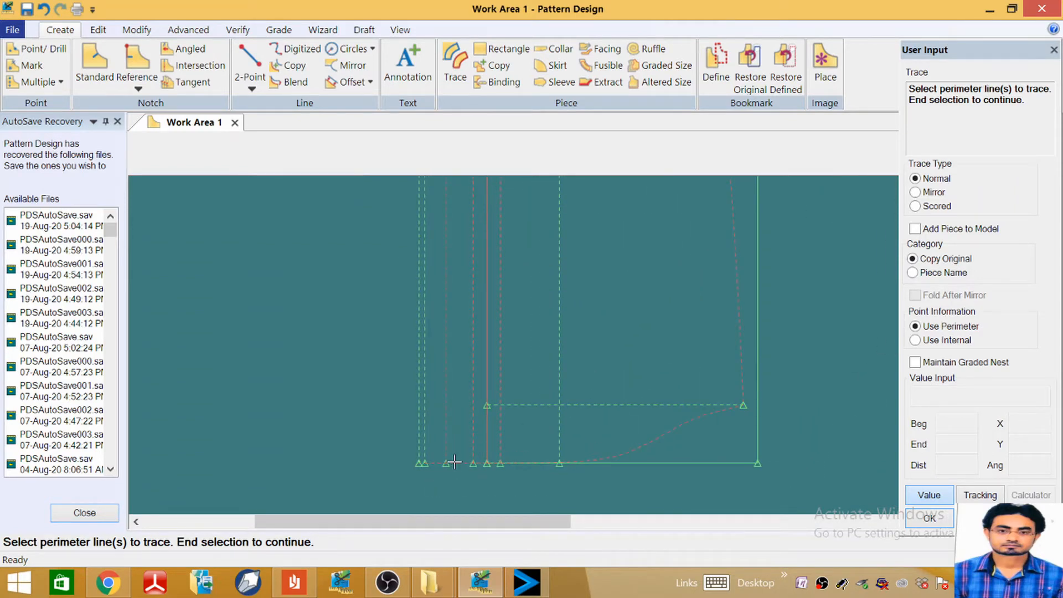
pyautogui.scroll(-5, 423, 422)
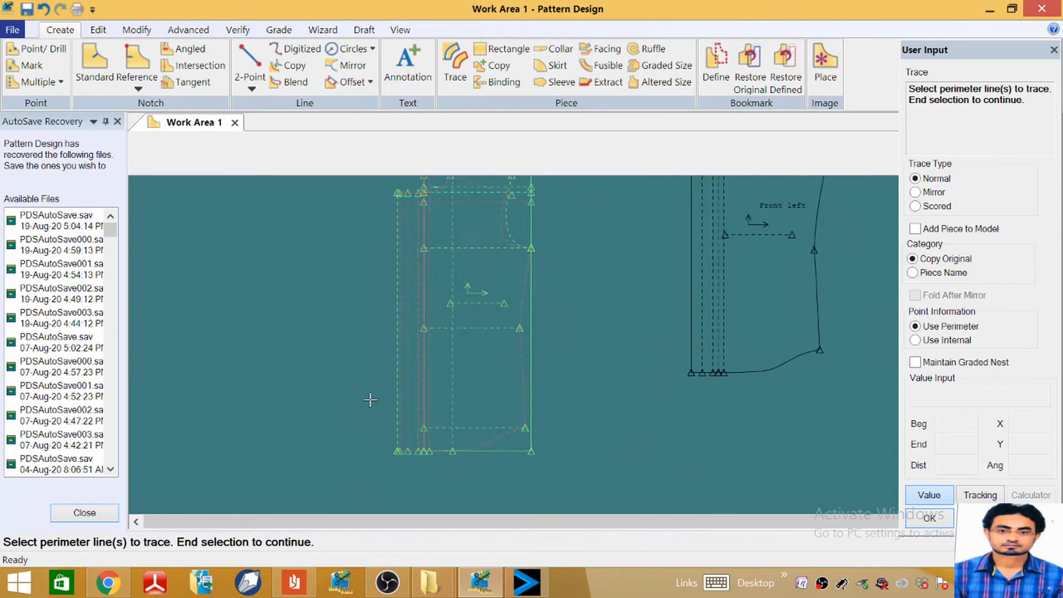
pyautogui.scroll(5, 383, 228)
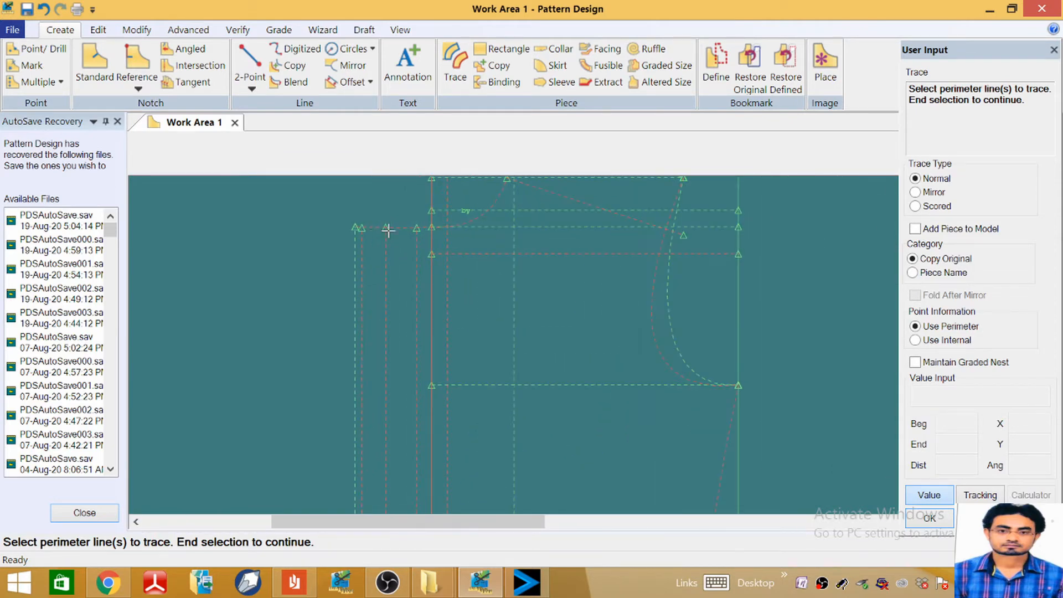
pyautogui.scroll(1, 383, 228)
pyautogui.rightClick(422, 209)
pyautogui.click(423, 213)
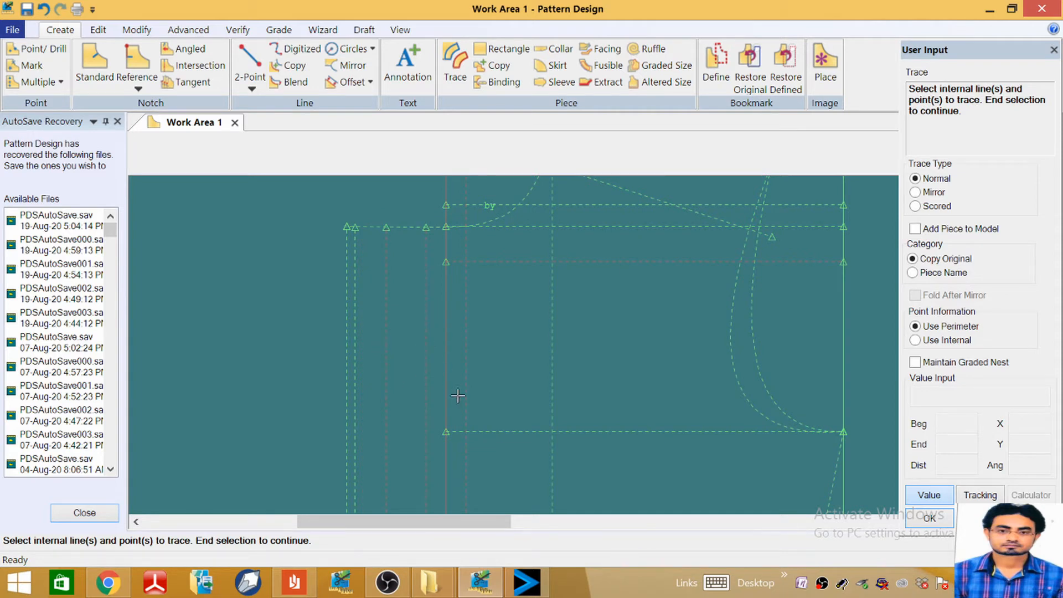
# Step: Include the inner vertical placket lines and the horizontal line at the armhole base as the second piece's internals
pyautogui.scroll(-3, 450, 264)
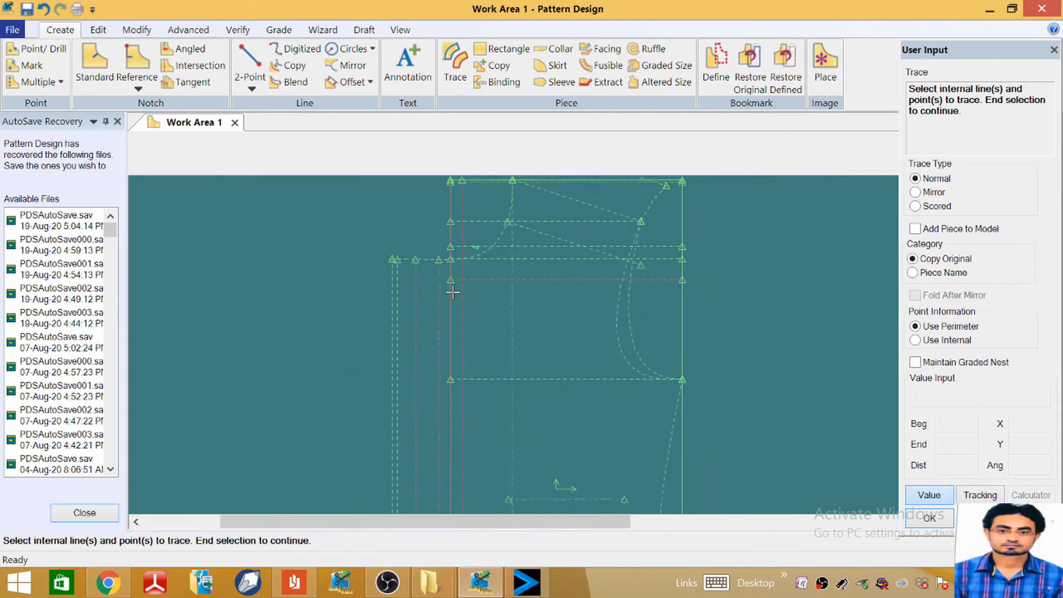
pyautogui.scroll(-1, 450, 263)
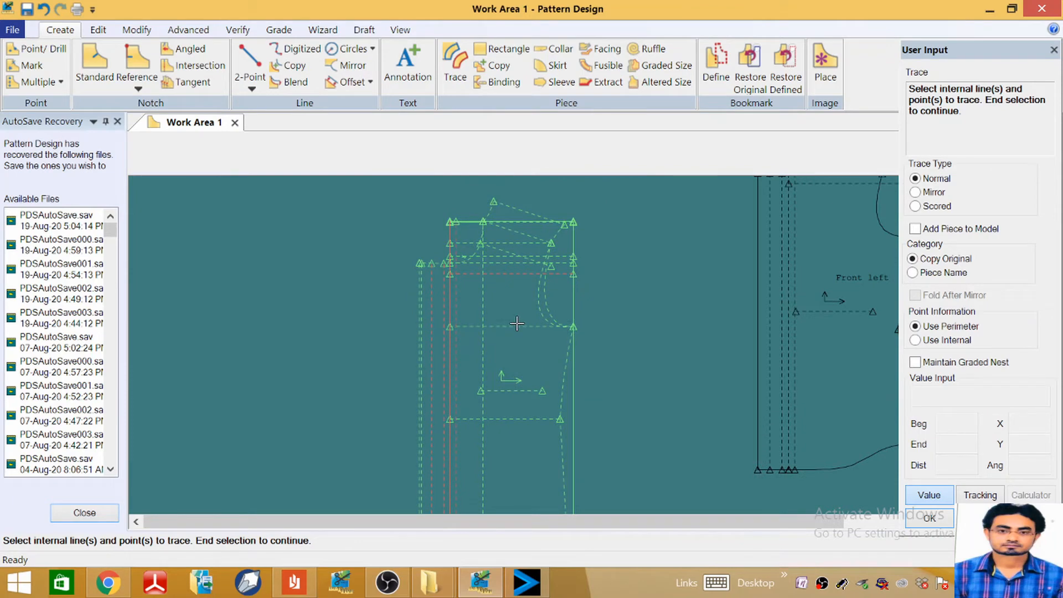
pyautogui.rightClick(673, 256)
pyautogui.click(709, 269)
# Step: Place the traced second front piece on the empty area beside the FL piece, name it FR and finish tracing
pyautogui.scroll(-1, 605, 320)
pyautogui.scroll(-6, 465, 308)
pyautogui.scroll(2, 434, 284)
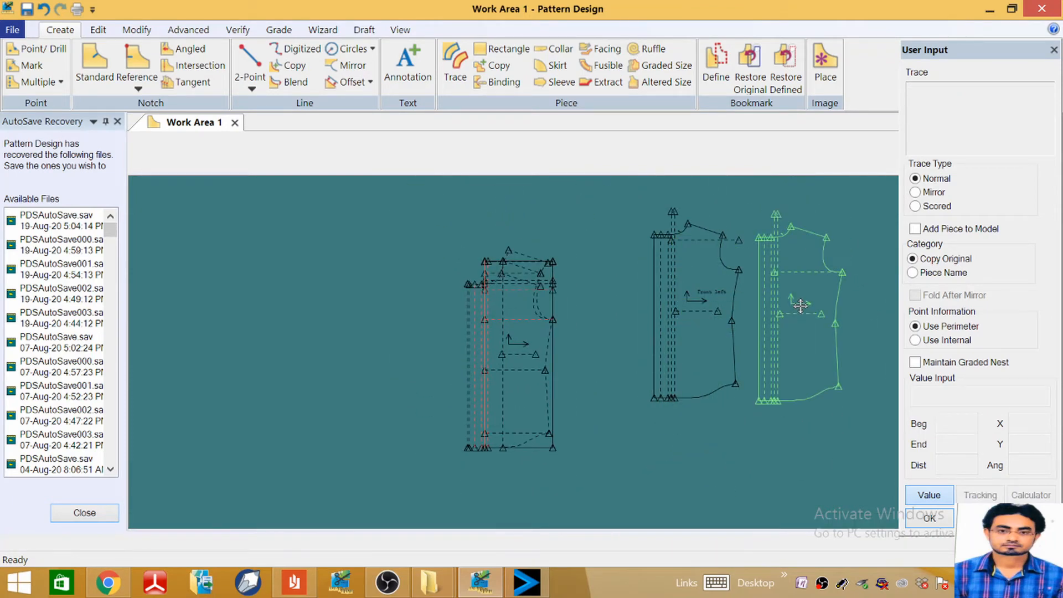
pyautogui.scroll(3, 798, 305)
pyautogui.scroll(1, 783, 290)
pyautogui.click(791, 317)
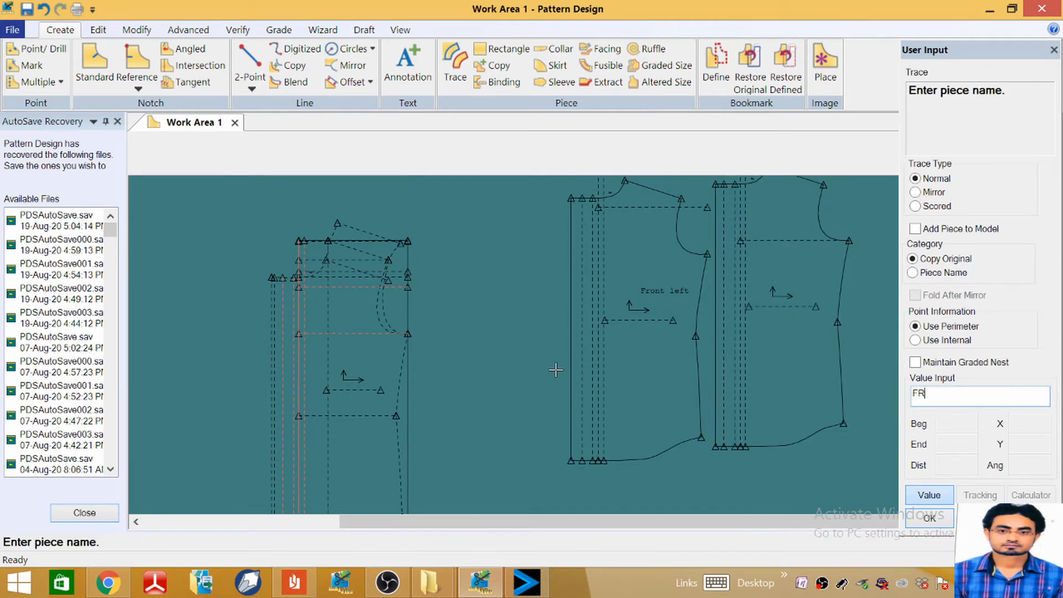
pyautogui.write('FR')
pyautogui.press('Return')
pyautogui.rightClick(513, 346)
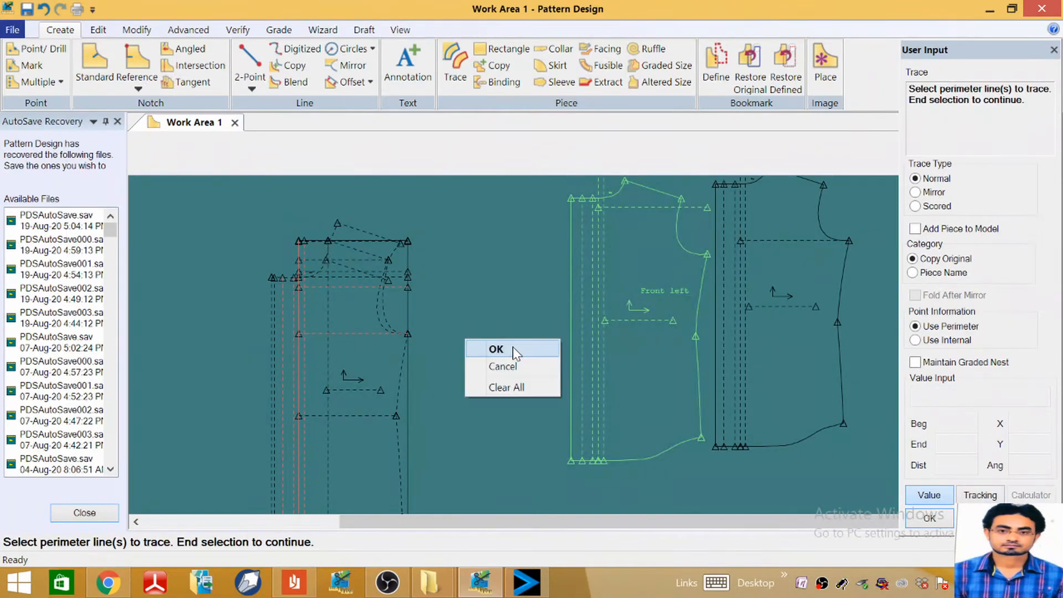
pyautogui.click(513, 347)
# Step: Add the annotation "Front right" inside the FR piece, just below its grain line
pyautogui.click(409, 61)
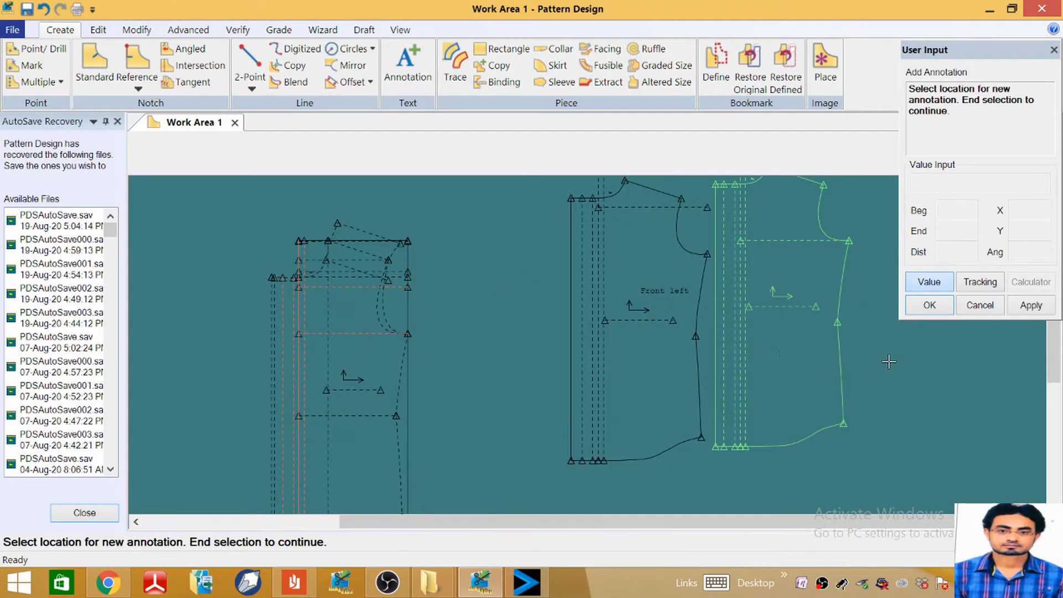
pyautogui.click(780, 346)
pyautogui.rightClick(780, 346)
pyautogui.click(781, 349)
pyautogui.write('FR')
pyautogui.press('Tab')
pyautogui.write('2')
pyautogui.click(475, 369)
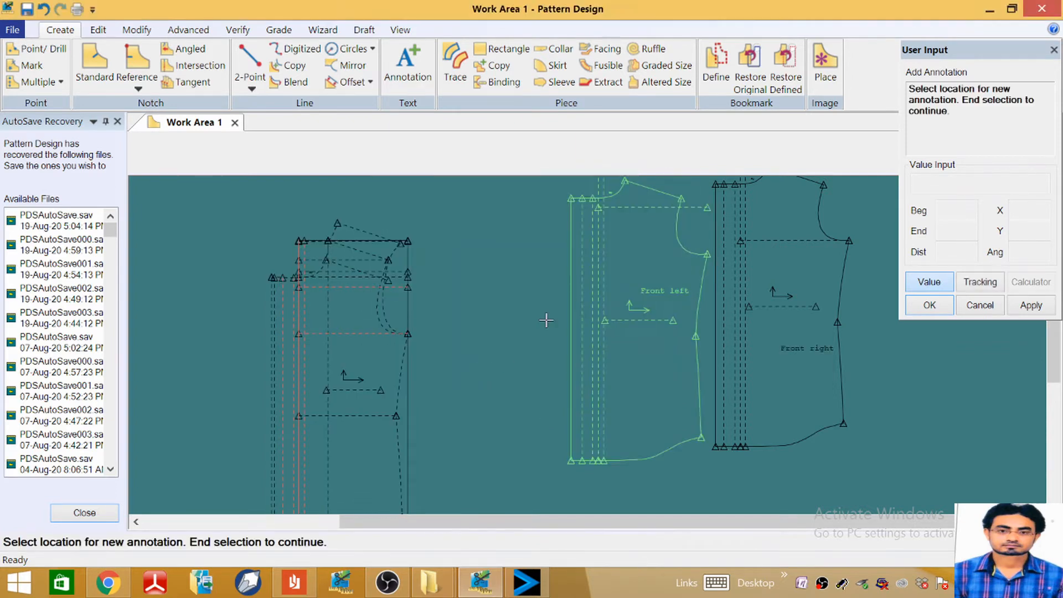
pyautogui.scroll(-2, 798, 301)
pyautogui.click(799, 301)
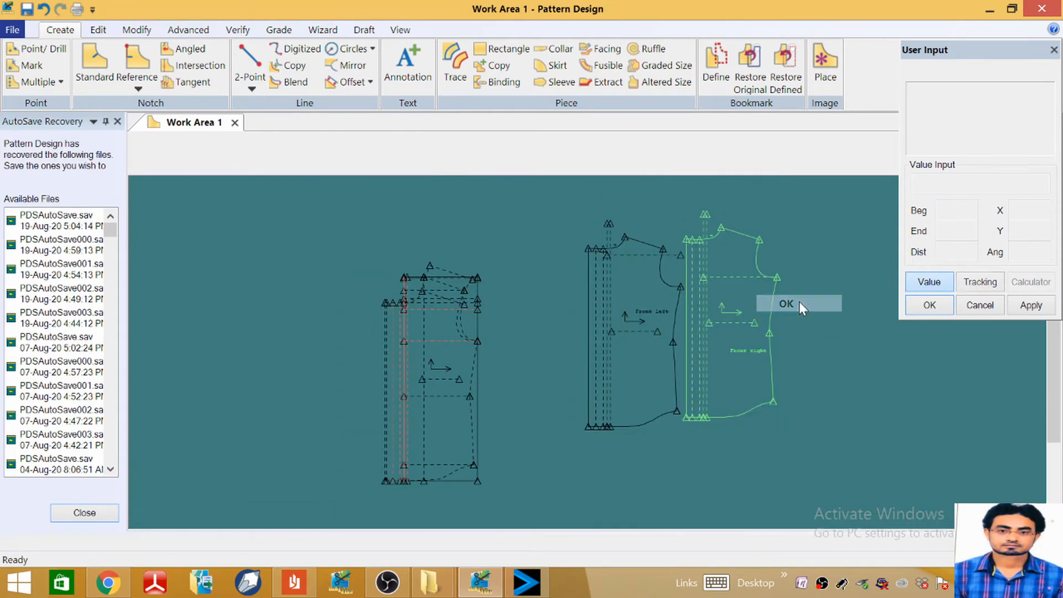
# Step: Clip the FR piece's two inner vertical placket lines at the neckline, keeping the parts inside the piece
pyautogui.scroll(2, 737, 266)
pyautogui.scroll(3, 707, 209)
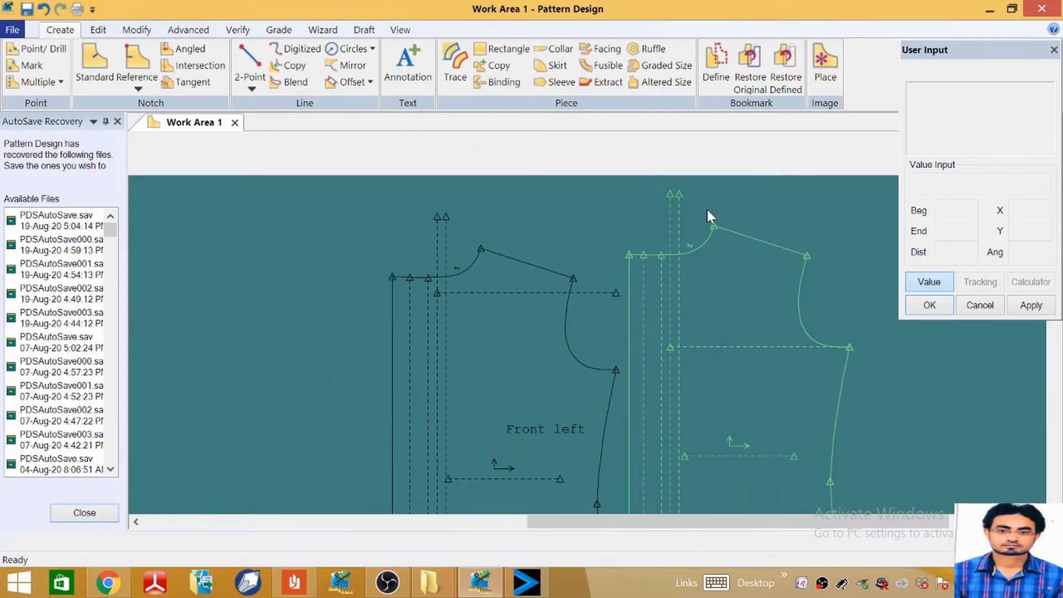
pyautogui.click(497, 441)
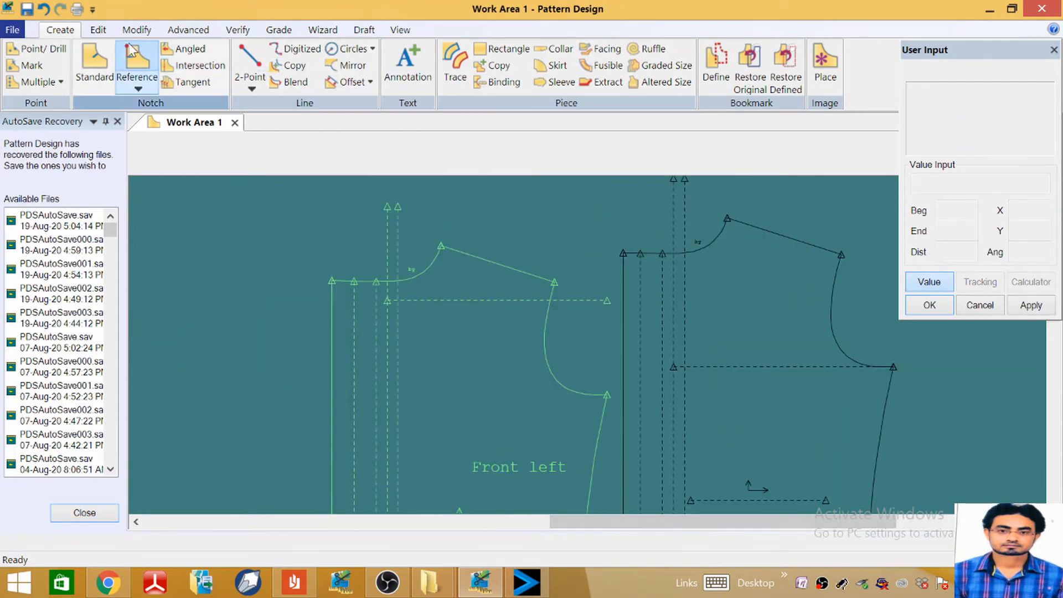
pyautogui.click(137, 29)
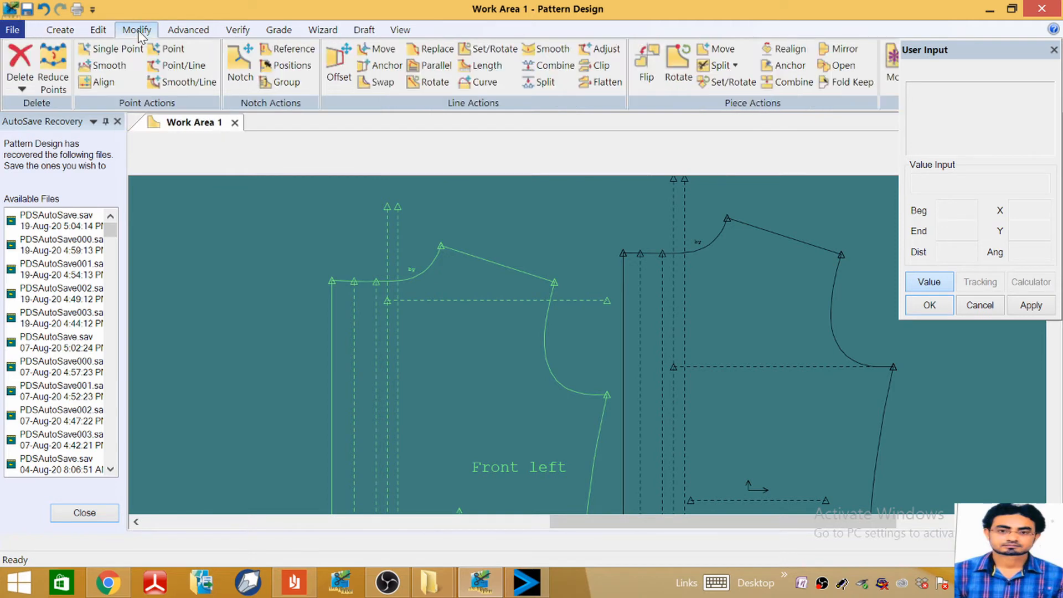
pyautogui.click(599, 66)
pyautogui.scroll(3, 682, 273)
pyautogui.click(674, 275)
pyautogui.click(673, 251)
pyautogui.click(654, 274)
pyautogui.click(644, 250)
pyautogui.scroll(-5, 667, 252)
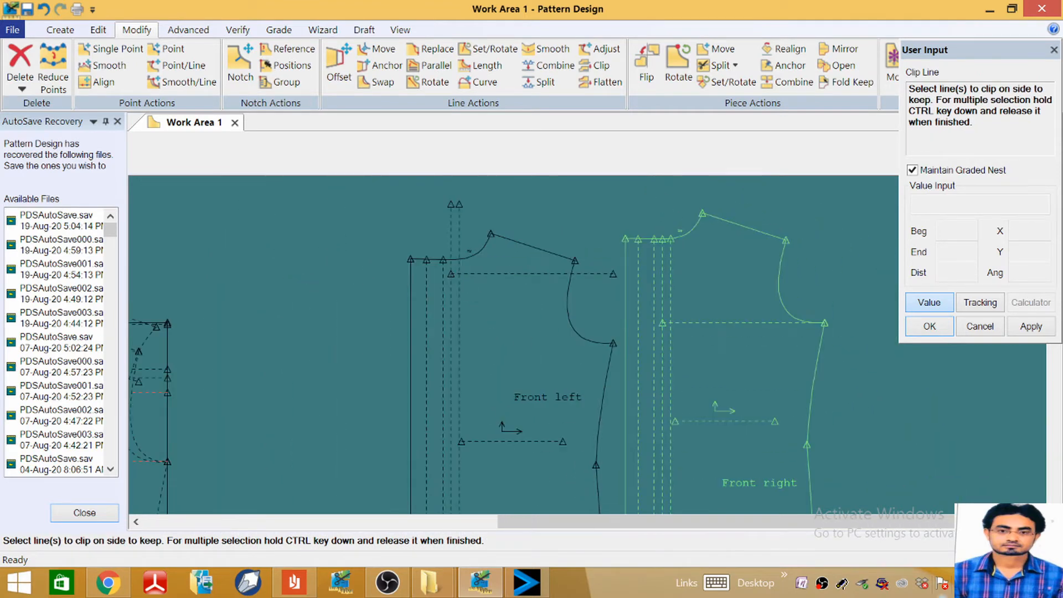
# Step: Clip the FL piece's two inner vertical placket lines at the neckline, keeping the parts inside the piece
pyautogui.scroll(3, 457, 272)
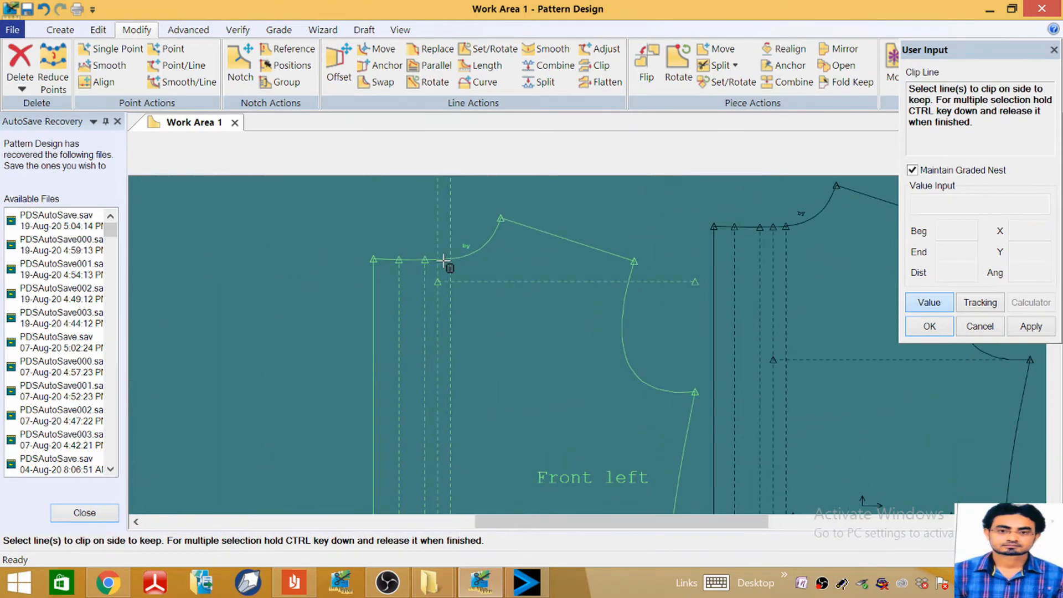
pyautogui.click(468, 276)
pyautogui.click(458, 242)
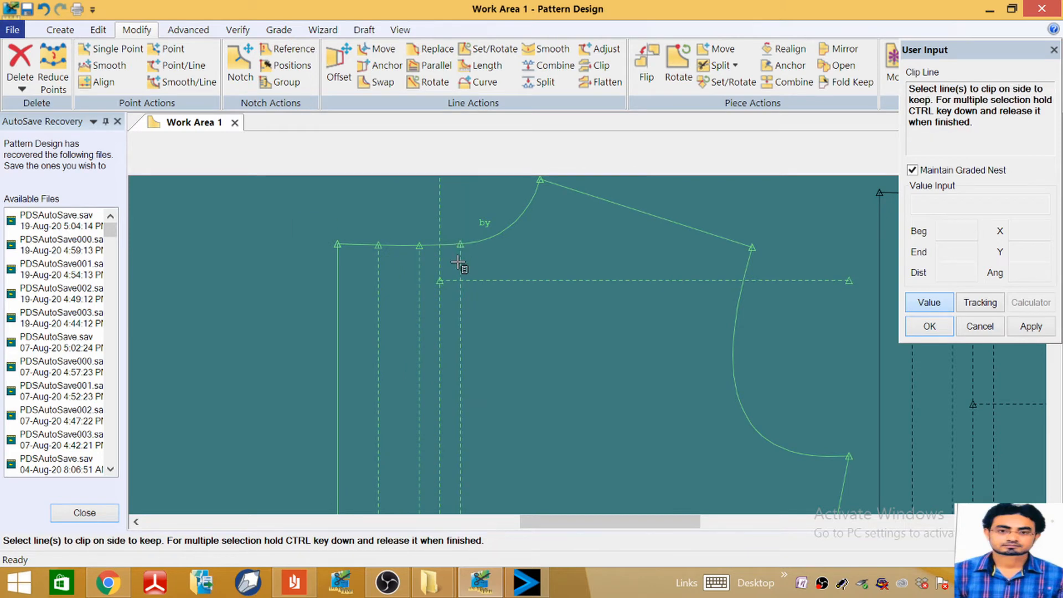
pyautogui.click(443, 265)
pyautogui.click(428, 244)
pyautogui.scroll(-3, 446, 265)
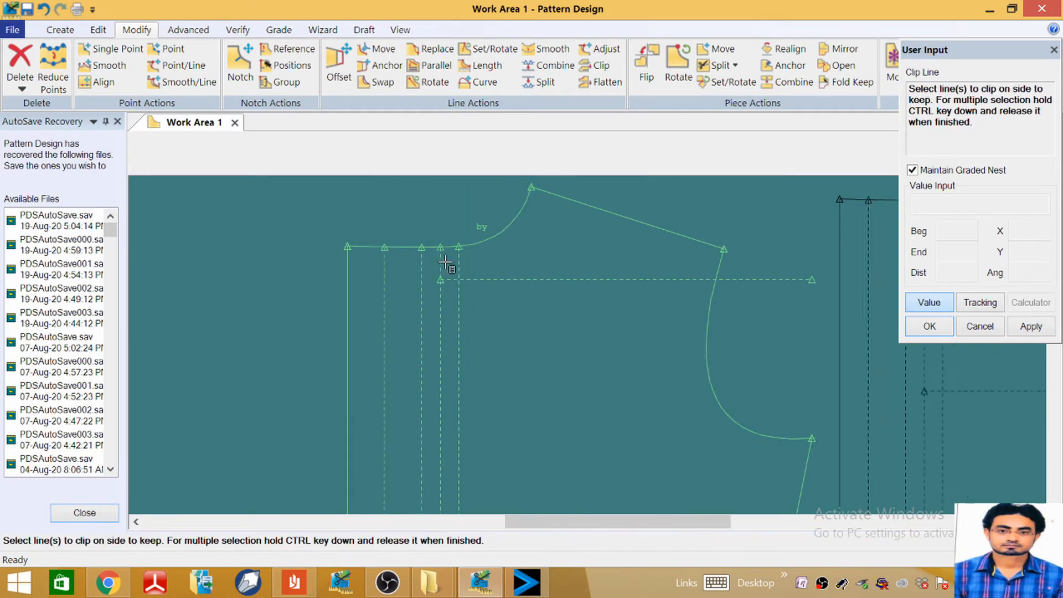
# Step: Clip the FL piece's upper horizontal internal line at the armhole curve, keeping the part inside the piece, and end clipping
pyautogui.scroll(-2, 463, 214)
pyautogui.scroll(1, 573, 253)
pyautogui.click(556, 251)
pyautogui.click(568, 277)
pyautogui.scroll(-3, 609, 277)
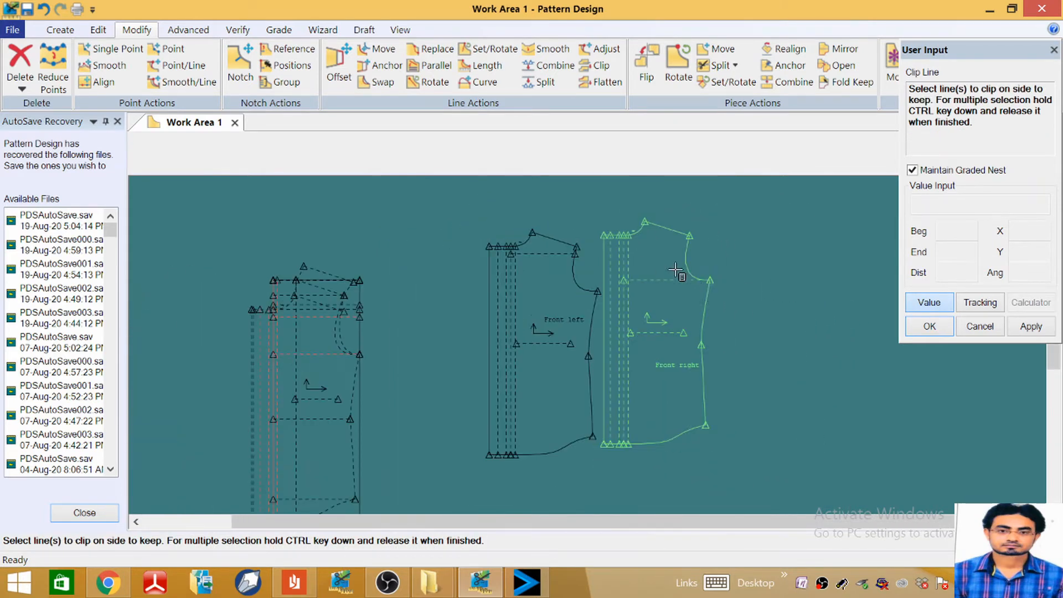
pyautogui.rightClick(760, 288)
pyautogui.click(760, 287)
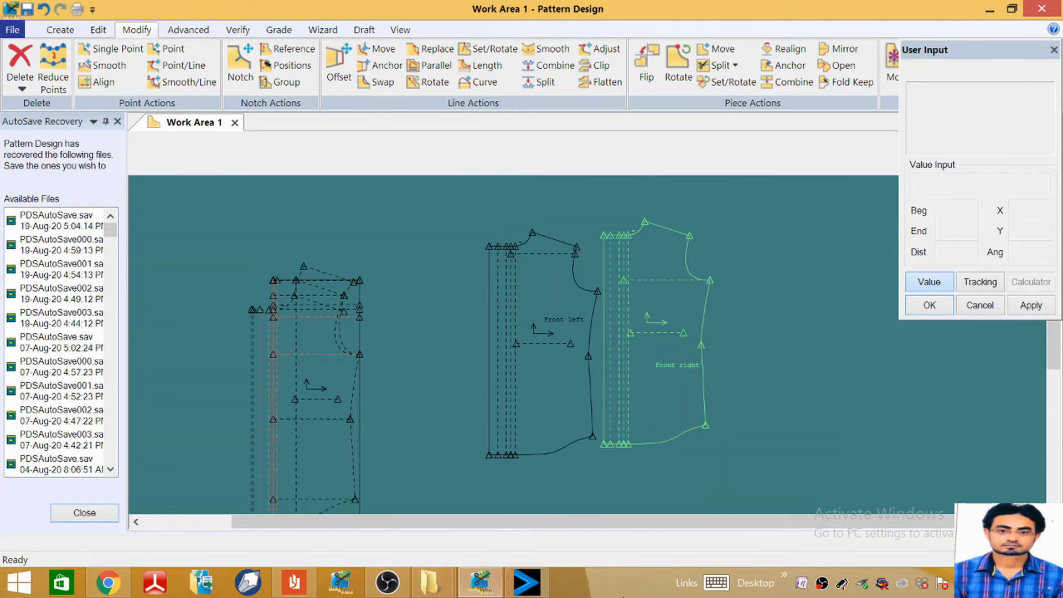
# Step: Try to trace a yoke piece from the draft using the back neckline, raised shoulder line, armhole curve and horizontal yoke line
pyautogui.scroll(3, 648, 255)
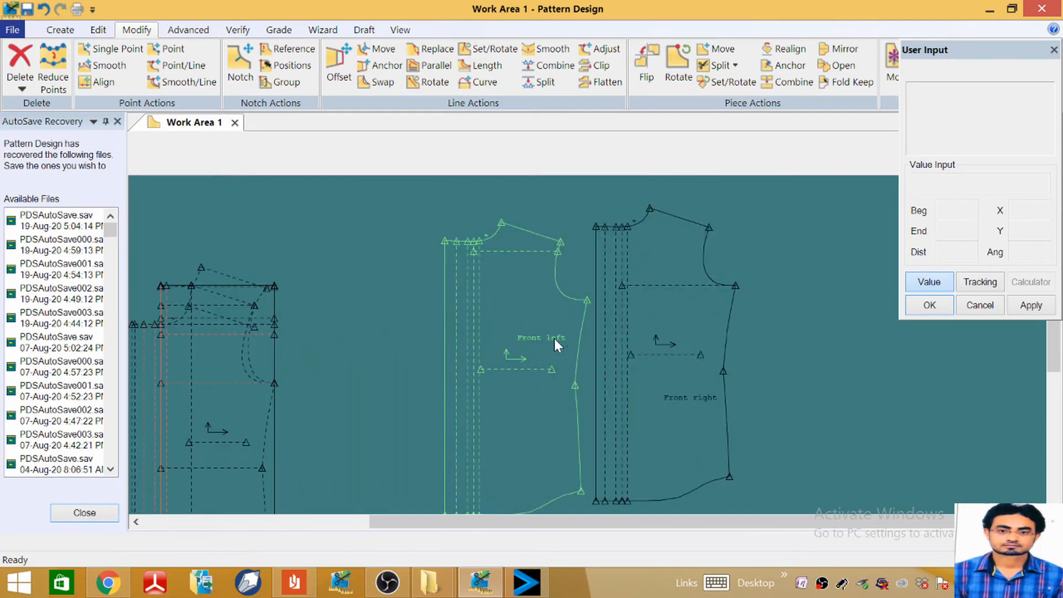
pyautogui.scroll(-3, 728, 268)
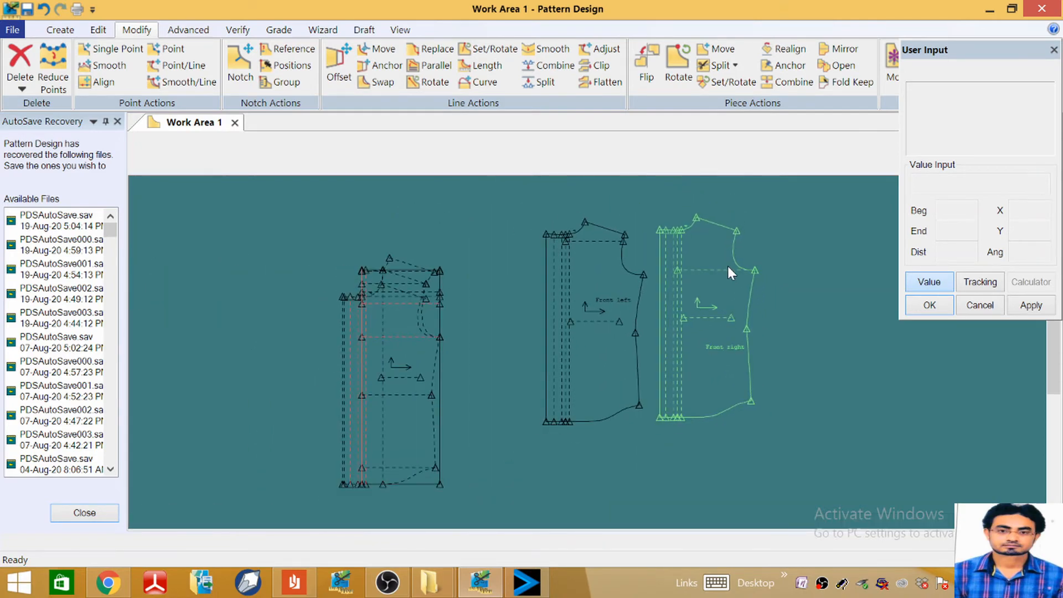
pyautogui.scroll(4, 393, 238)
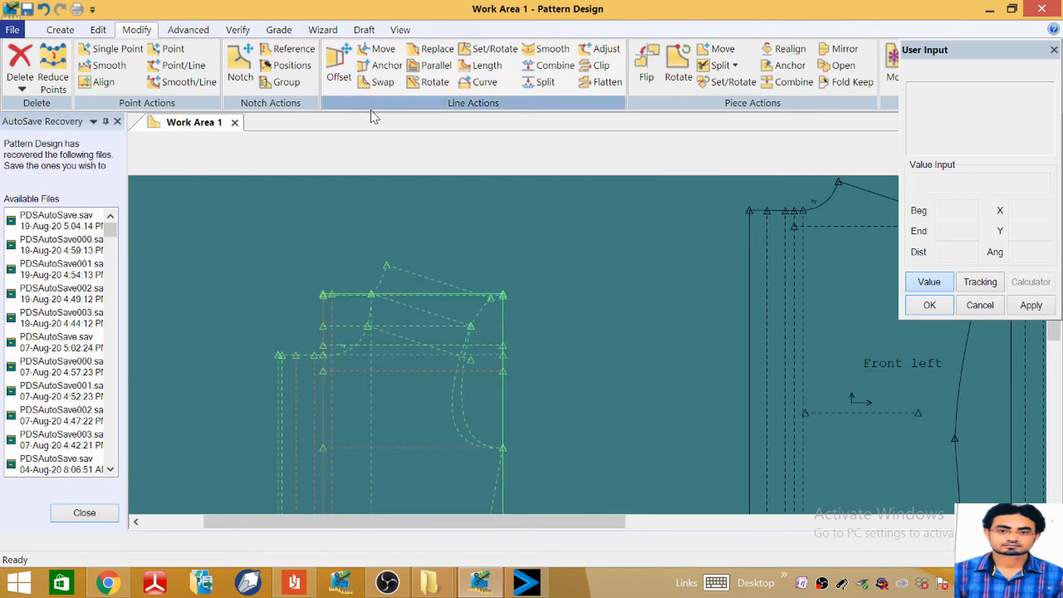
pyautogui.click(60, 30)
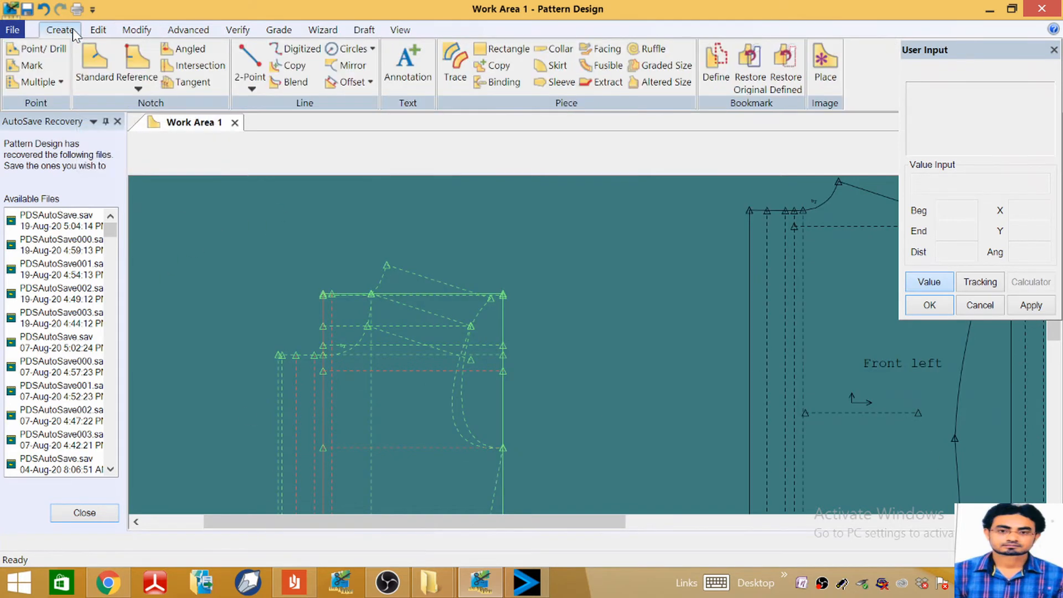
pyautogui.click(454, 61)
pyautogui.scroll(3, 392, 266)
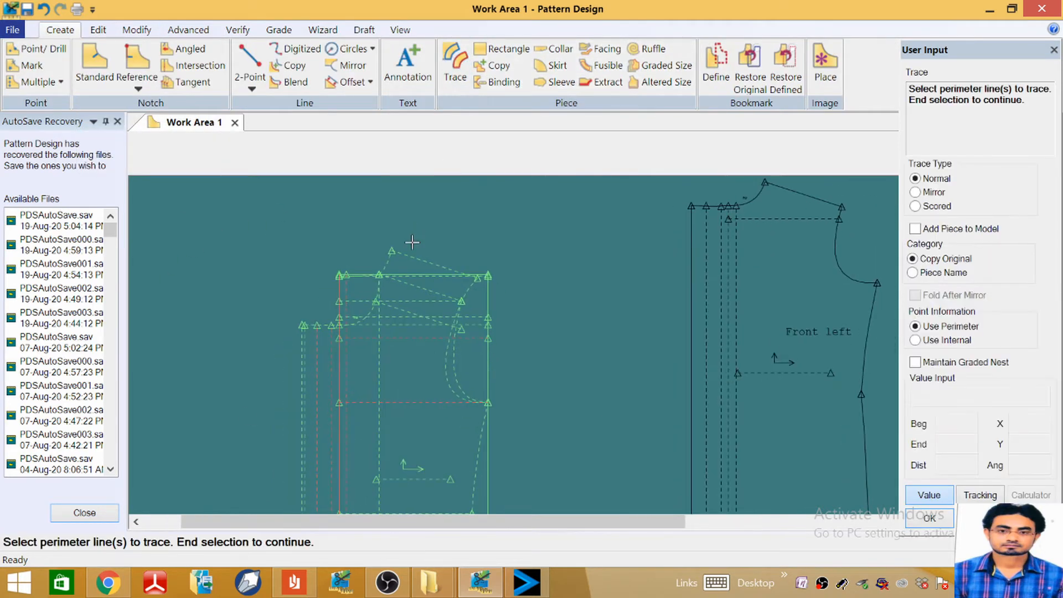
pyautogui.scroll(5, 392, 266)
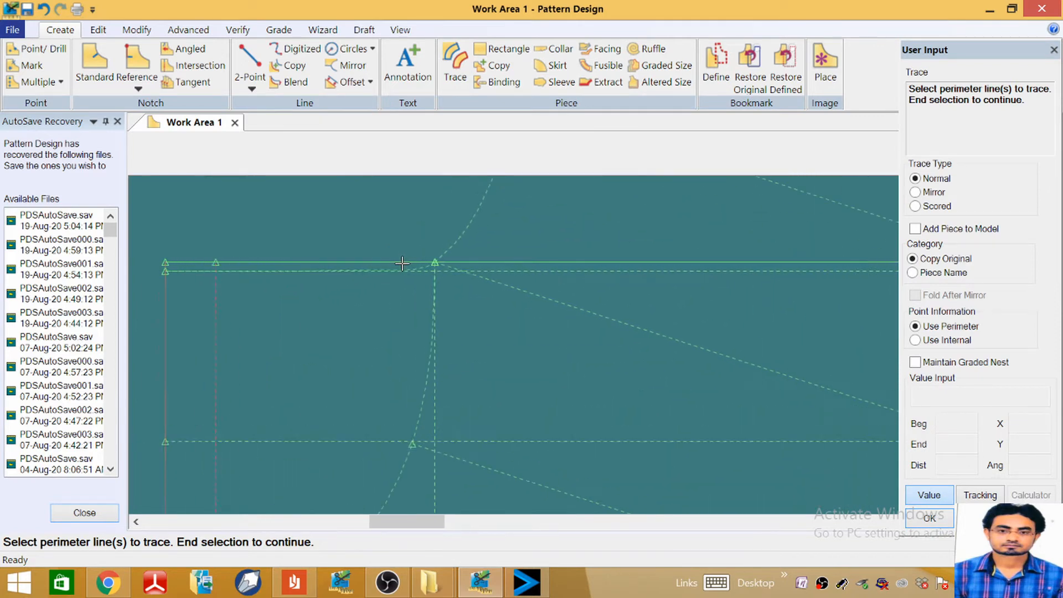
pyautogui.scroll(-5, 502, 218)
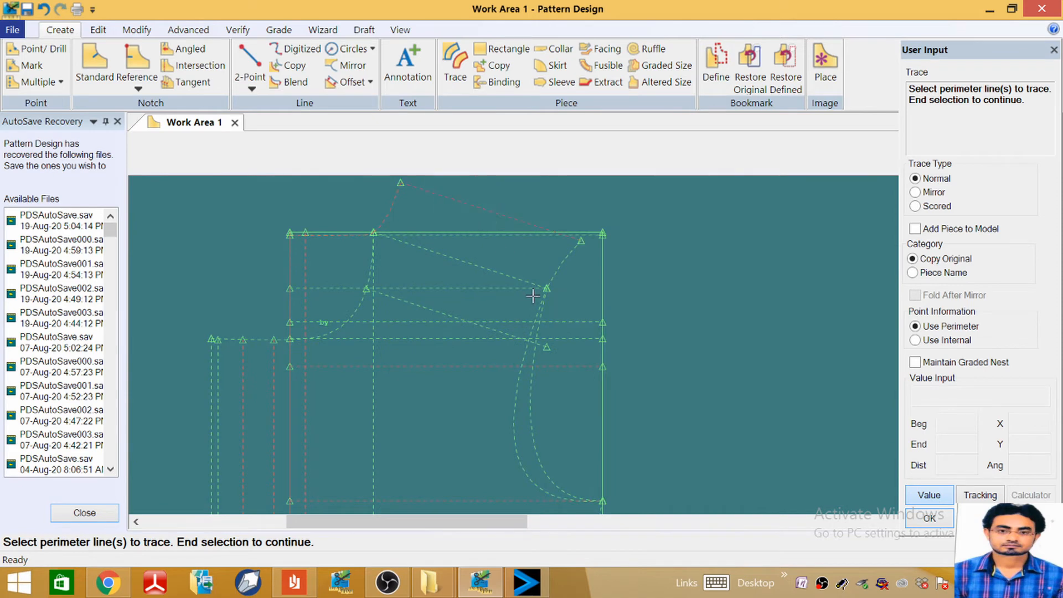
pyautogui.scroll(1, 570, 301)
pyautogui.scroll(1, 529, 318)
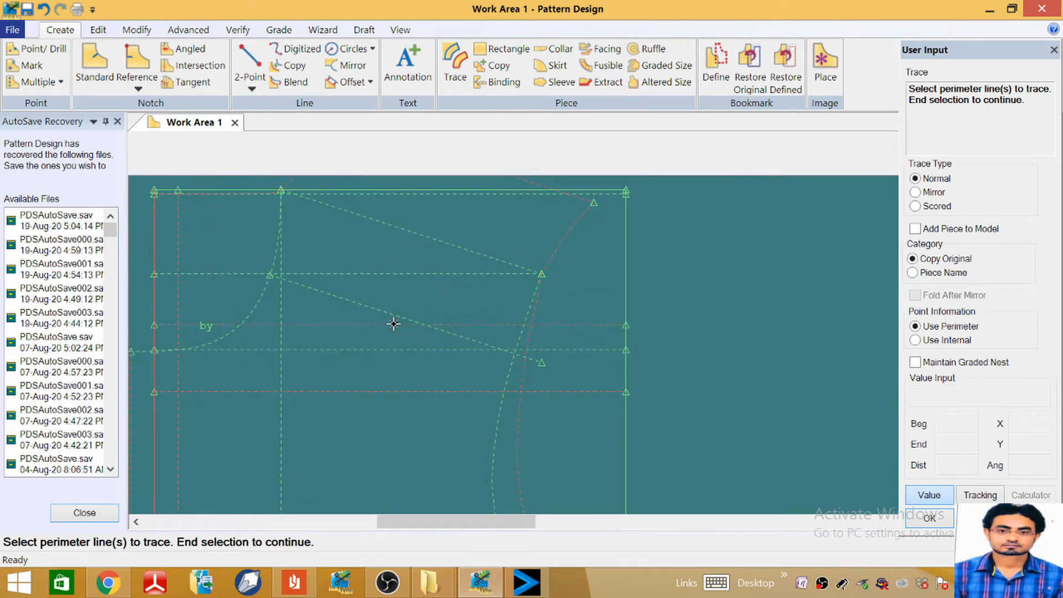
pyautogui.scroll(-3, 393, 324)
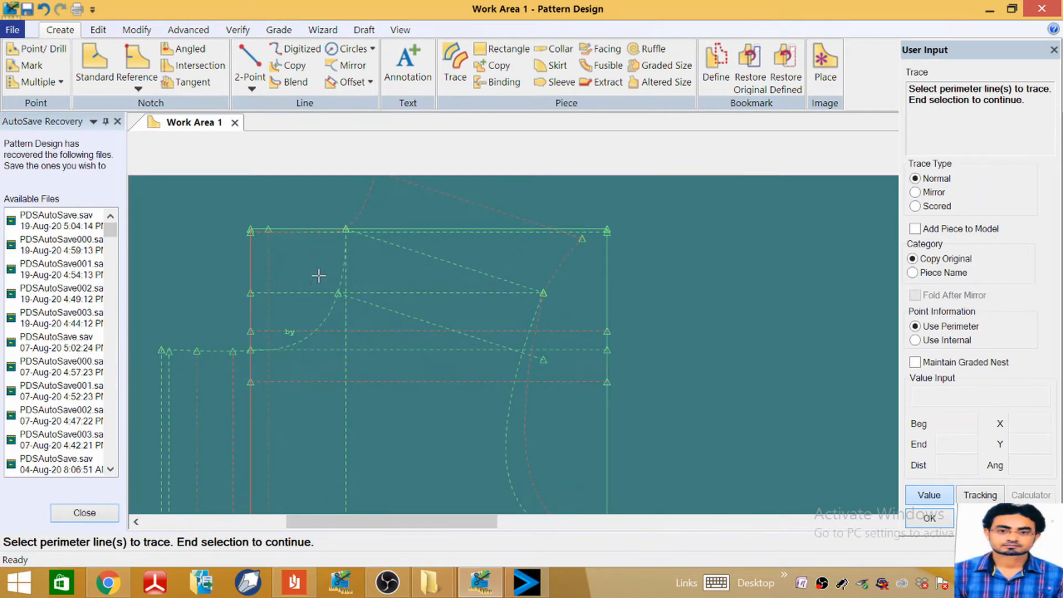
pyautogui.scroll(1, 312, 276)
pyautogui.rightClick(306, 260)
pyautogui.click(291, 267)
pyautogui.rightClick(454, 246)
pyautogui.click(455, 248)
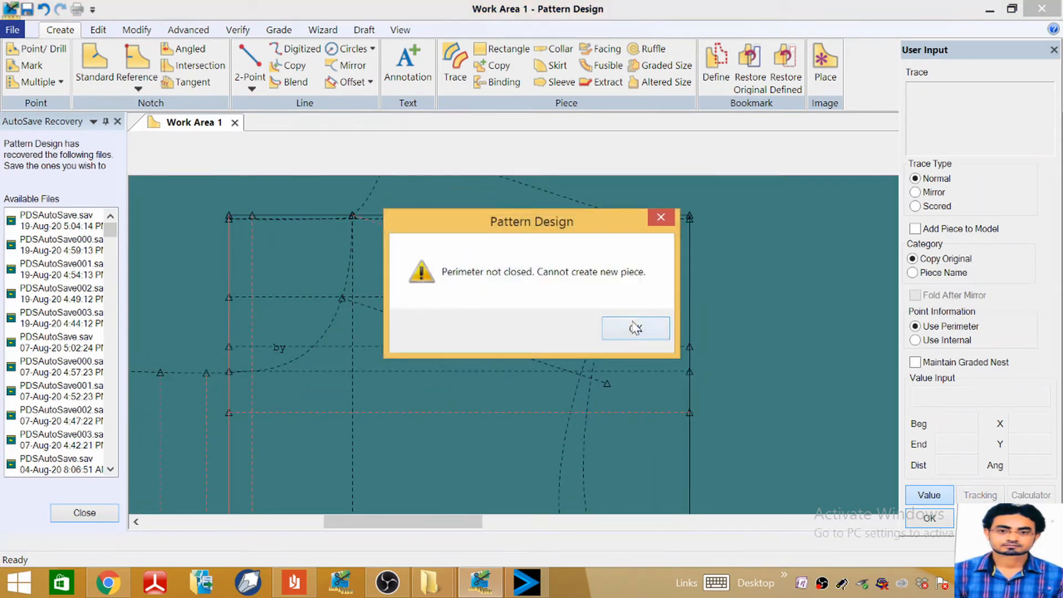
pyautogui.click(636, 328)
# Step: Undo the accidental piece move and clear the leftover line selection on the draft
pyautogui.rightClick(494, 274)
pyautogui.click(494, 275)
pyautogui.rightClick(487, 273)
pyautogui.click(759, 325)
pyautogui.moveTo(760, 325); pyautogui.dragTo(292, 271)
pyautogui.click(745, 298)
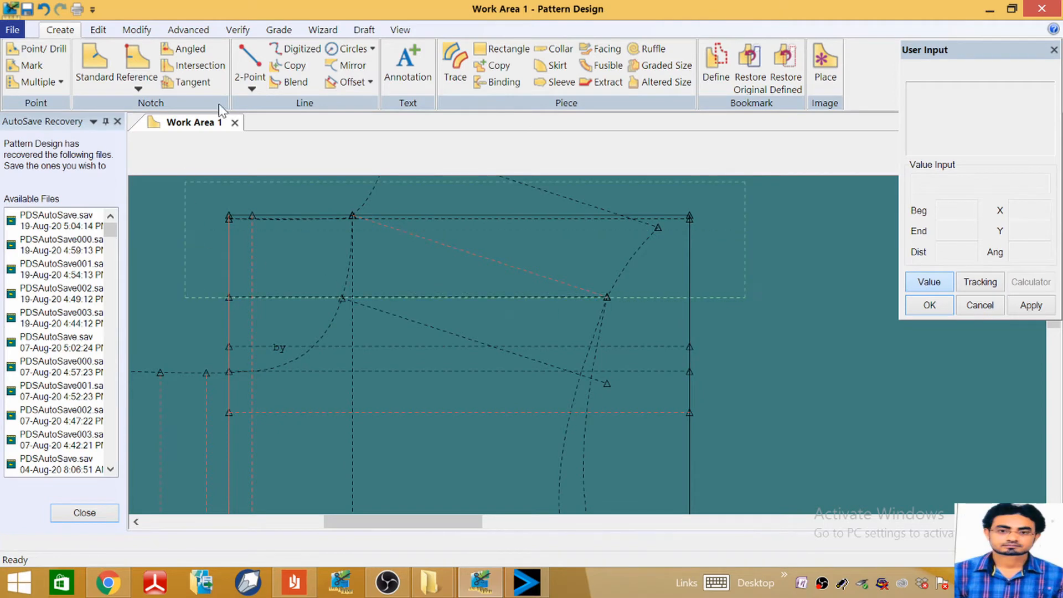
pyautogui.click(44, 10)
pyautogui.moveTo(741, 302); pyautogui.dragTo(687, 341)
pyautogui.scroll(-2, 529, 358)
pyautogui.rightClick(687, 260)
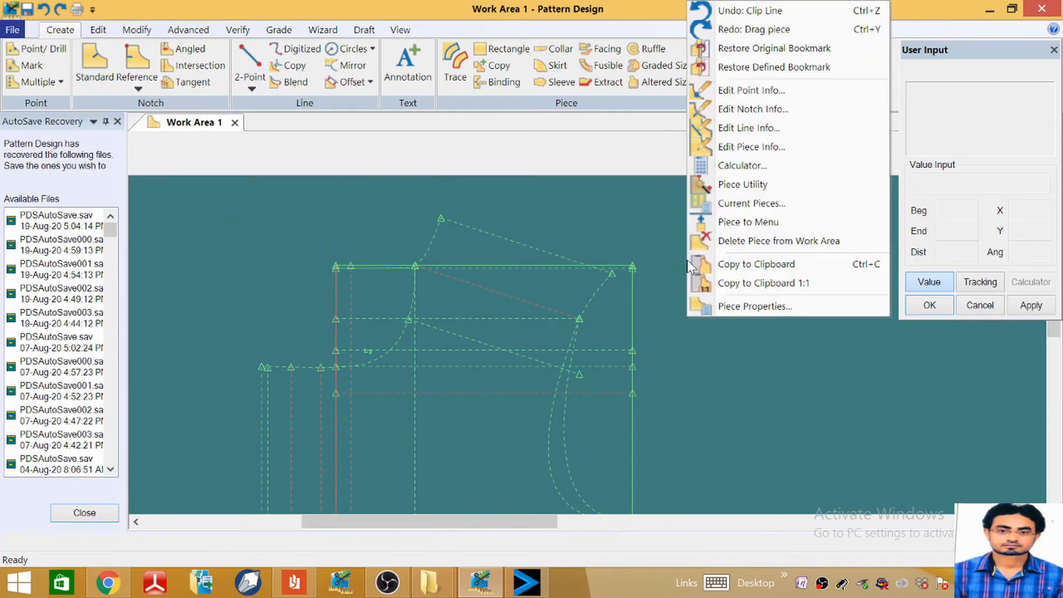
pyautogui.click(626, 219)
pyautogui.scroll(-2, 437, 302)
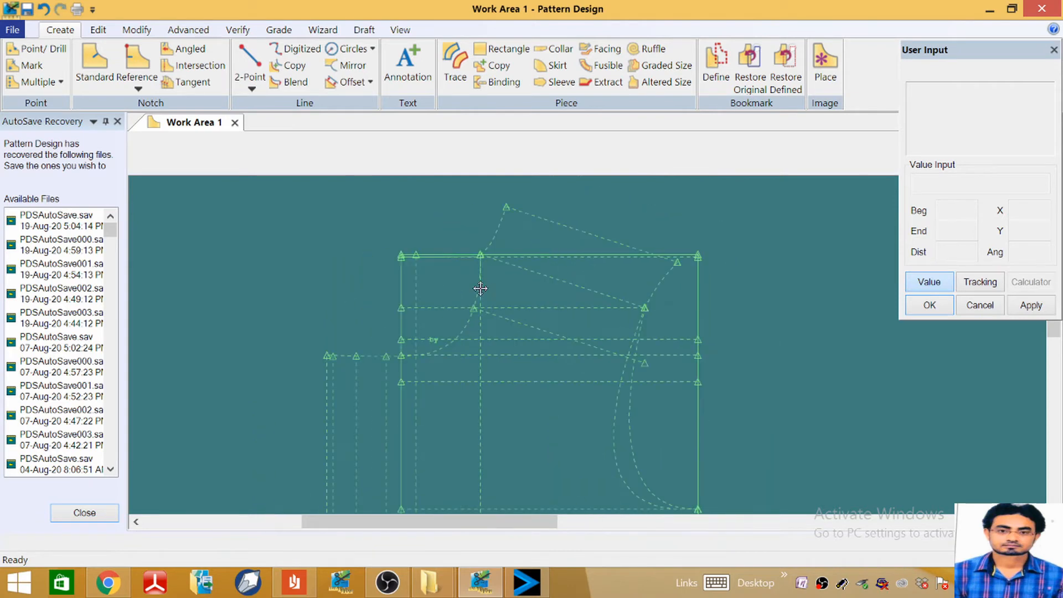
# Step: Trace the yoke perimeter from the draft along the back neckline, raised shoulder, outer armhole curve, horizontal yoke line and centre line
pyautogui.click(455, 63)
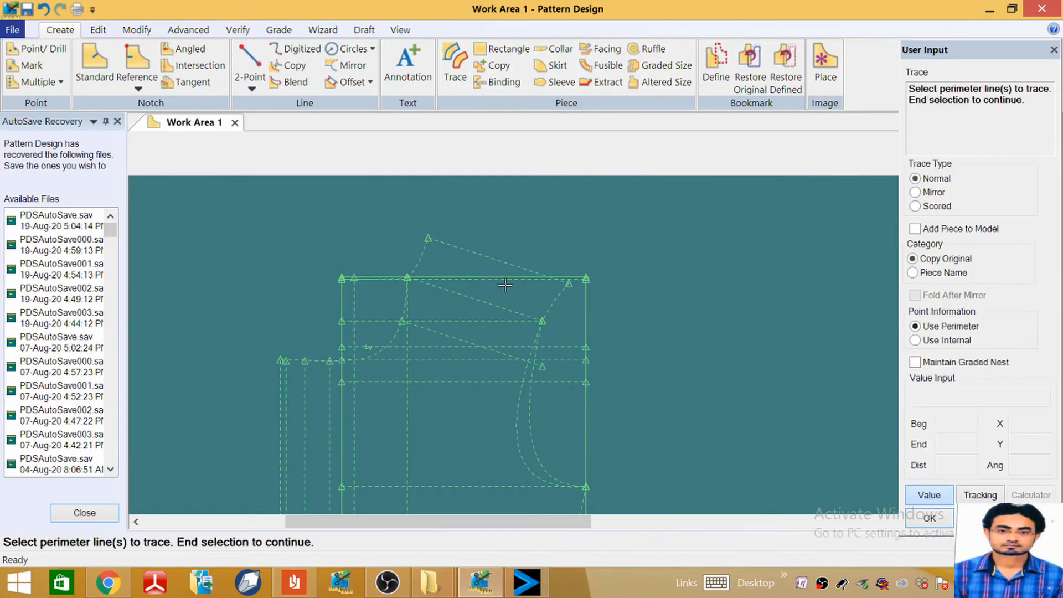
pyautogui.scroll(5, 382, 278)
pyautogui.scroll(3, 388, 277)
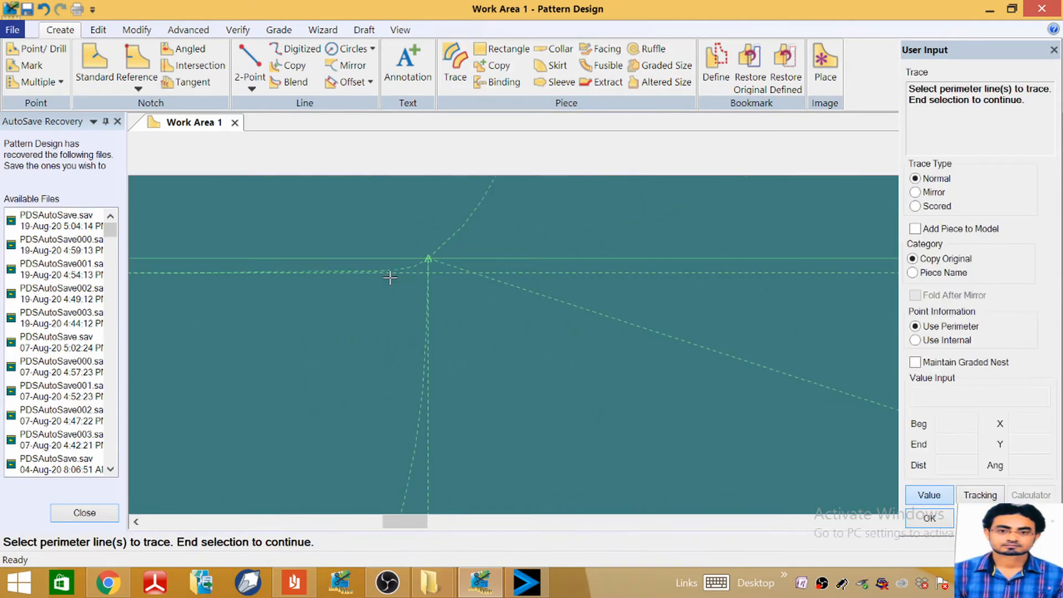
pyautogui.scroll(-3, 417, 268)
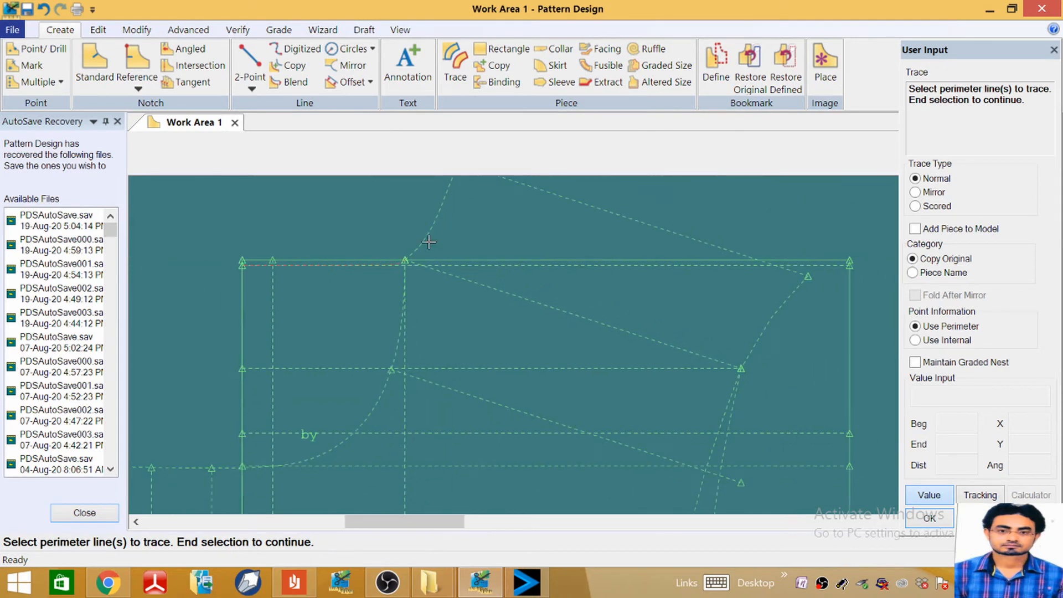
pyautogui.scroll(-3, 589, 216)
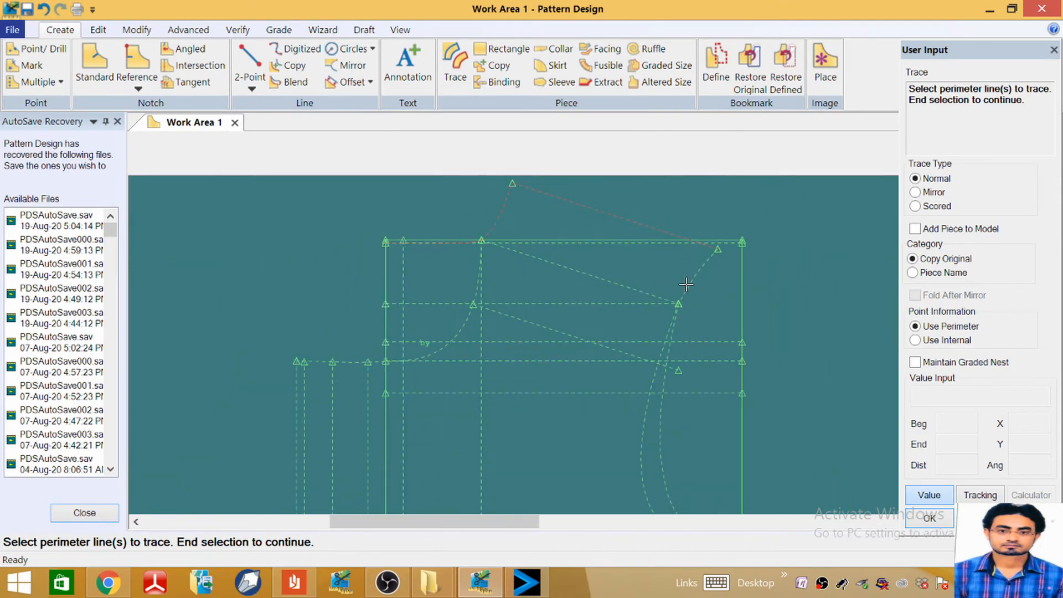
pyautogui.scroll(2, 650, 365)
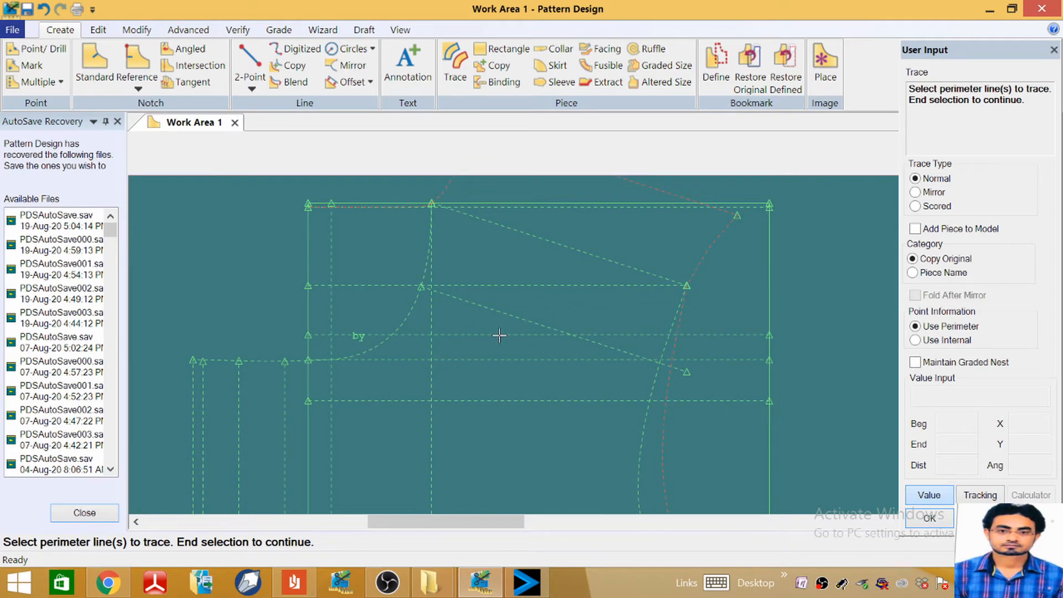
pyautogui.click(308, 277)
pyautogui.scroll(-2, 366, 315)
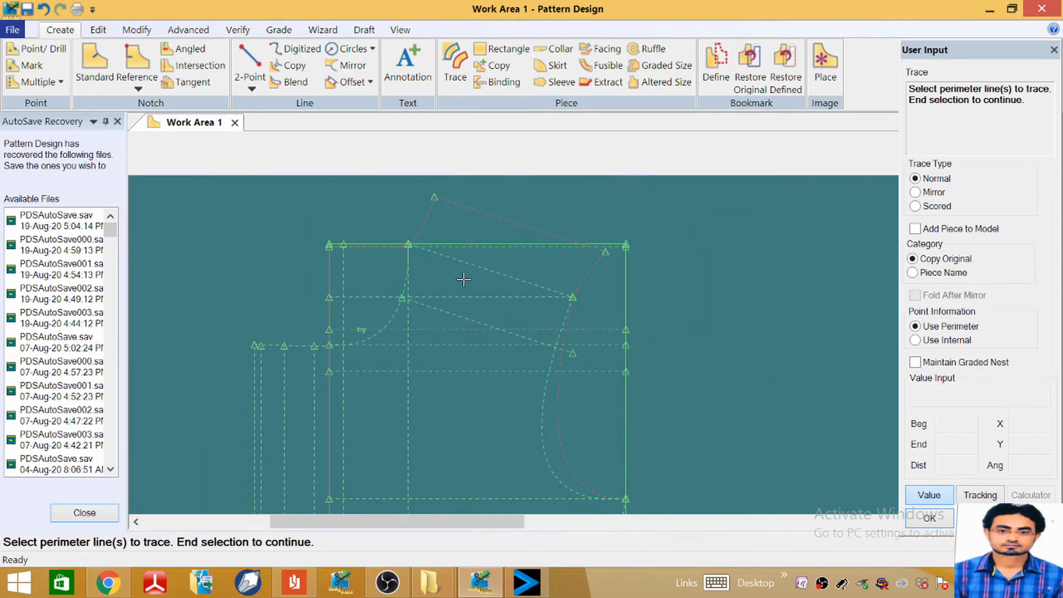
pyautogui.rightClick(473, 265)
pyautogui.click(473, 264)
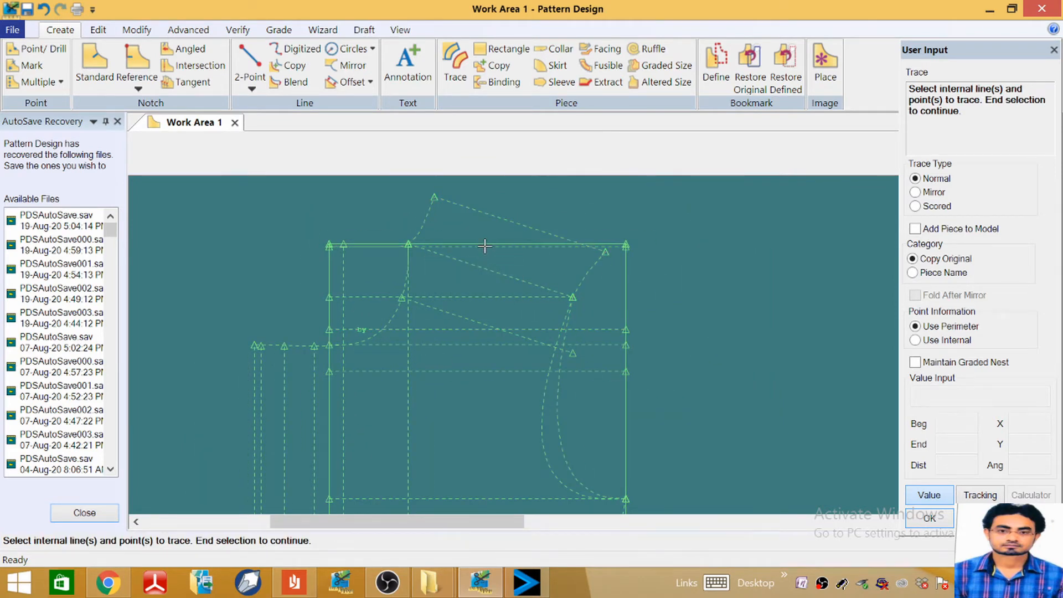
# Step: Finish the yoke trace without any internal lines, place the traced piece beside the draft and name it B
pyautogui.scroll(1, 484, 246)
pyautogui.rightClick(485, 273)
pyautogui.click(486, 276)
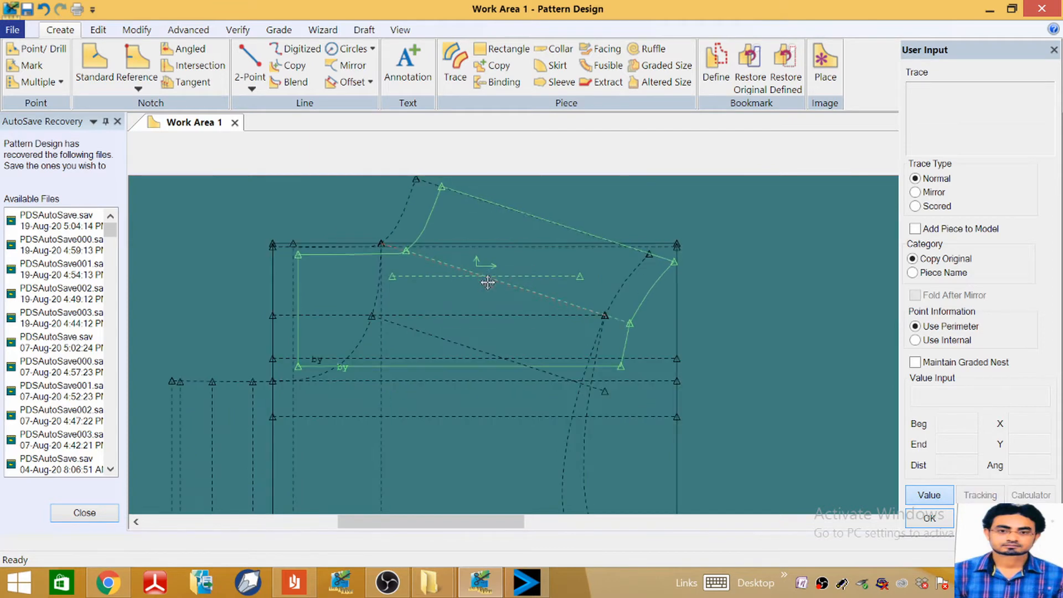
pyautogui.scroll(-4, 486, 277)
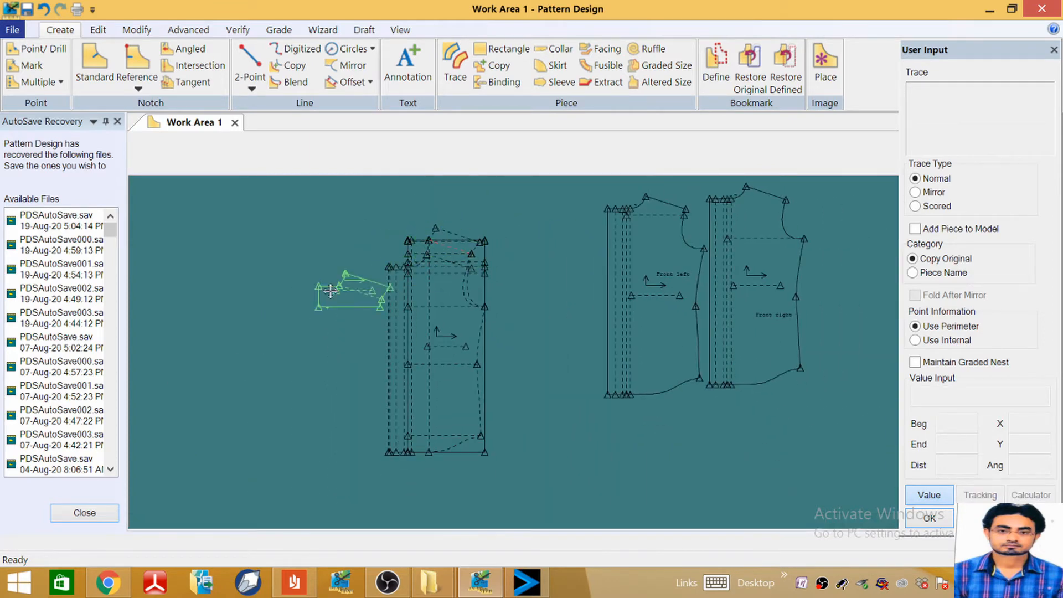
pyautogui.click(312, 256)
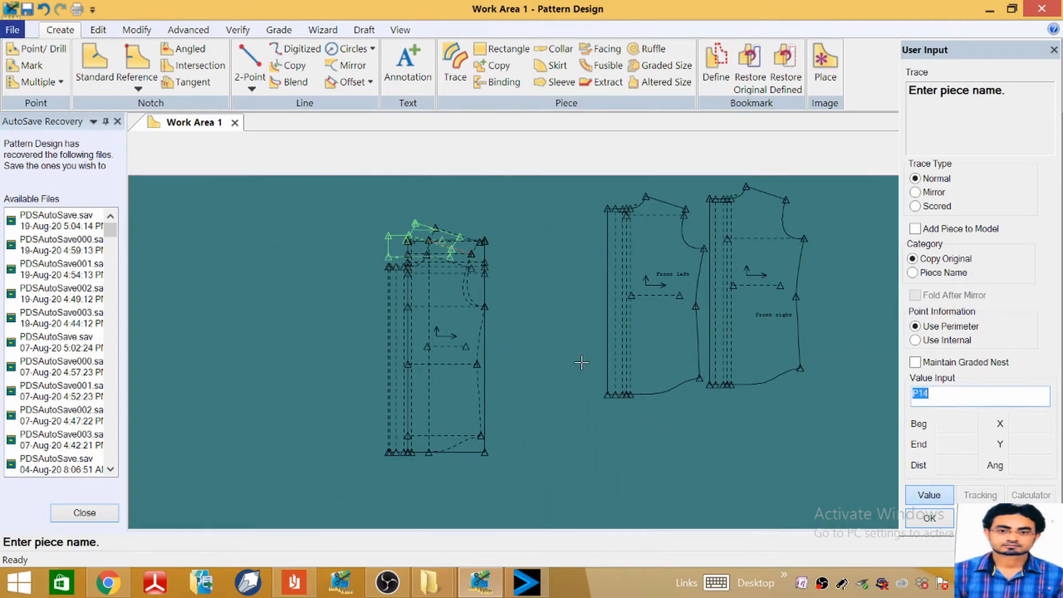
pyautogui.write('B')
pyautogui.press('Return')
# Step: End tracing and move the yoke piece into the empty area left of the draft
pyautogui.rightClick(437, 282)
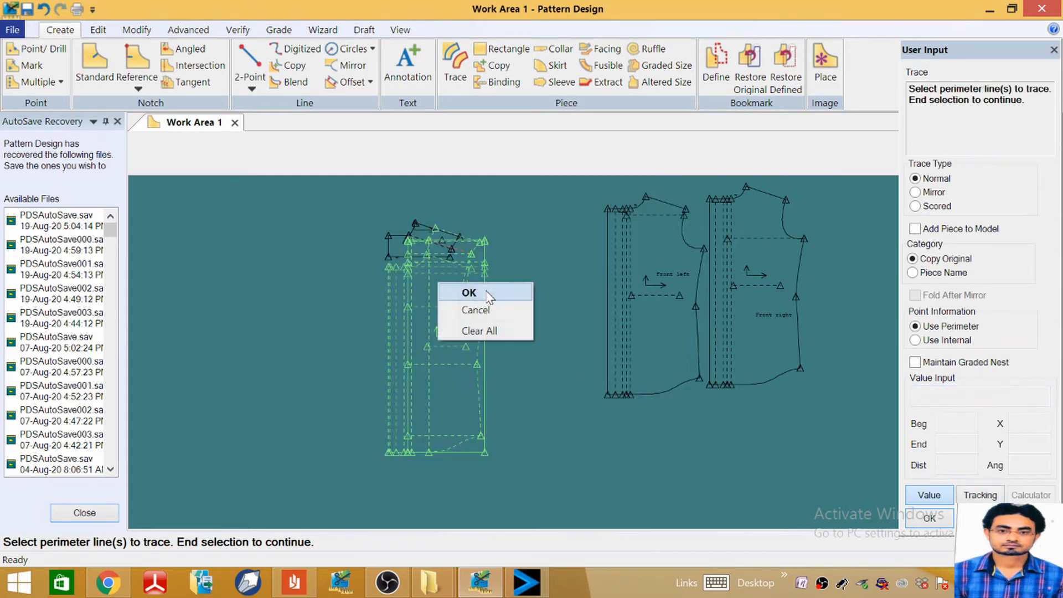
pyautogui.click(449, 289)
pyautogui.moveTo(411, 234); pyautogui.dragTo(314, 245)
pyautogui.scroll(1, 209, 252)
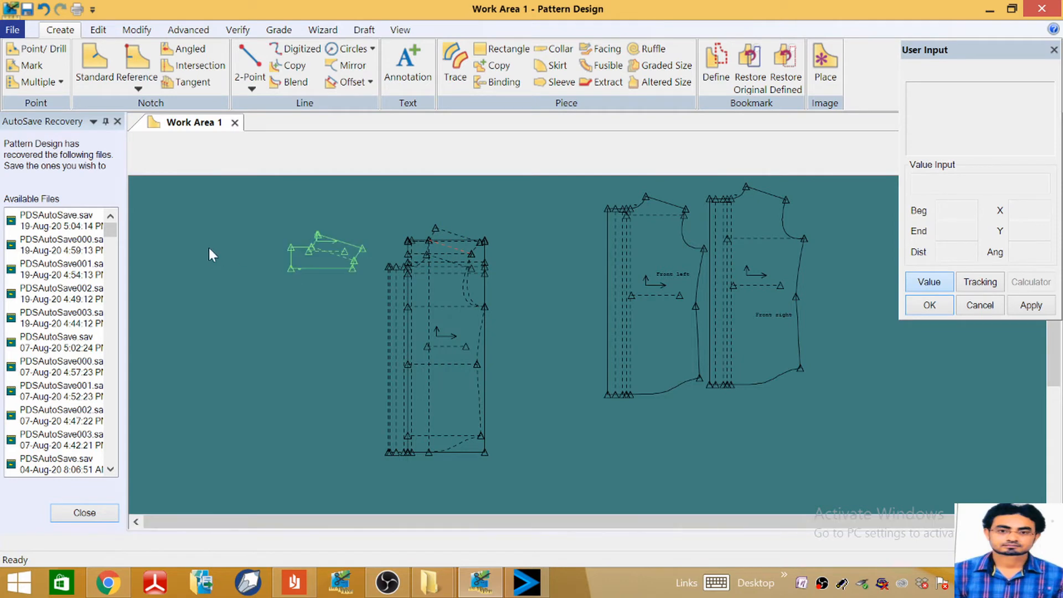
pyautogui.scroll(2, 321, 235)
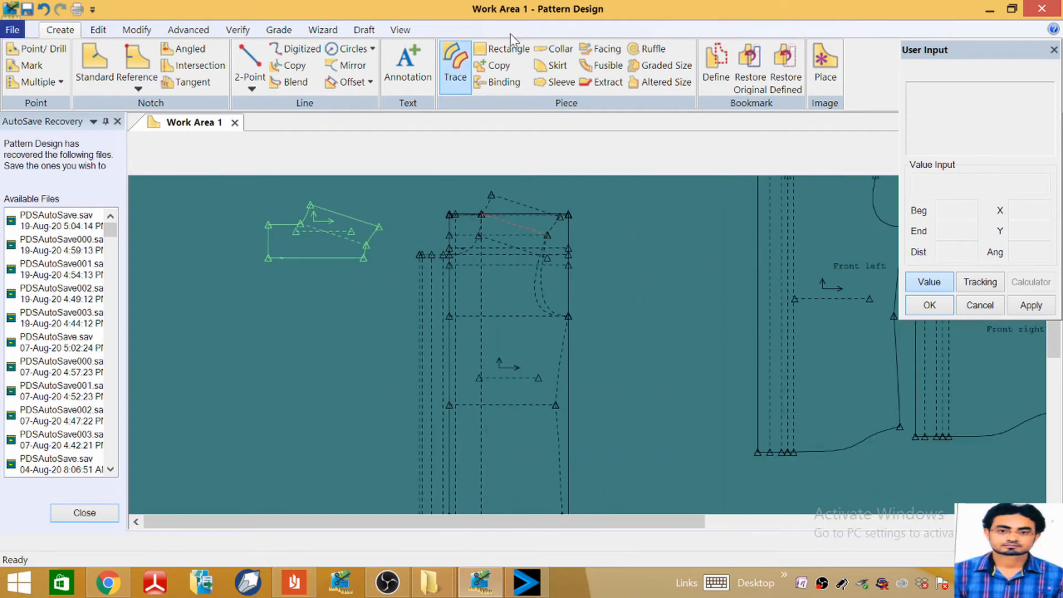
# Step: Start tracing the back panel from the draft, selecting the horizontal yoke line, outer armhole curve and upper side seam
pyautogui.click(455, 64)
pyautogui.scroll(2, 488, 238)
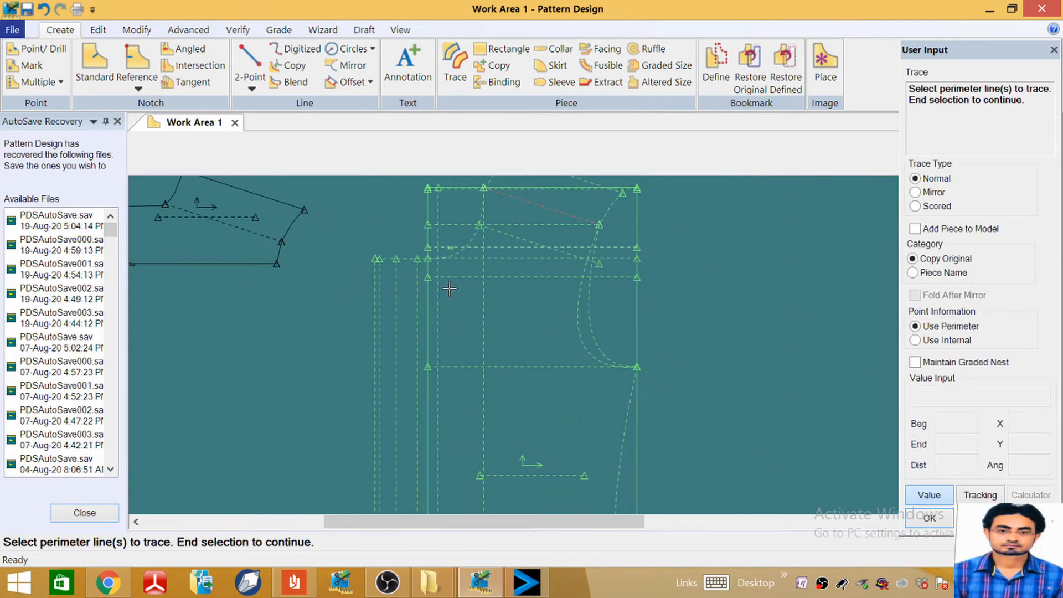
pyautogui.scroll(2, 449, 288)
pyautogui.scroll(1, 477, 262)
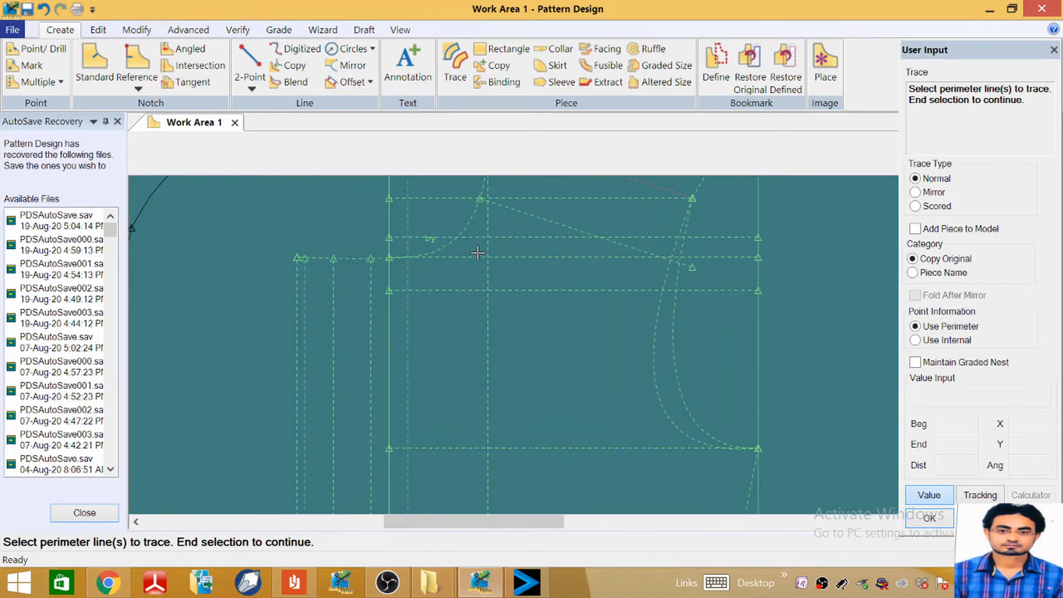
pyautogui.click(550, 237)
pyautogui.click(667, 315)
pyautogui.scroll(-3, 672, 321)
pyautogui.click(686, 417)
pyautogui.scroll(-1, 685, 418)
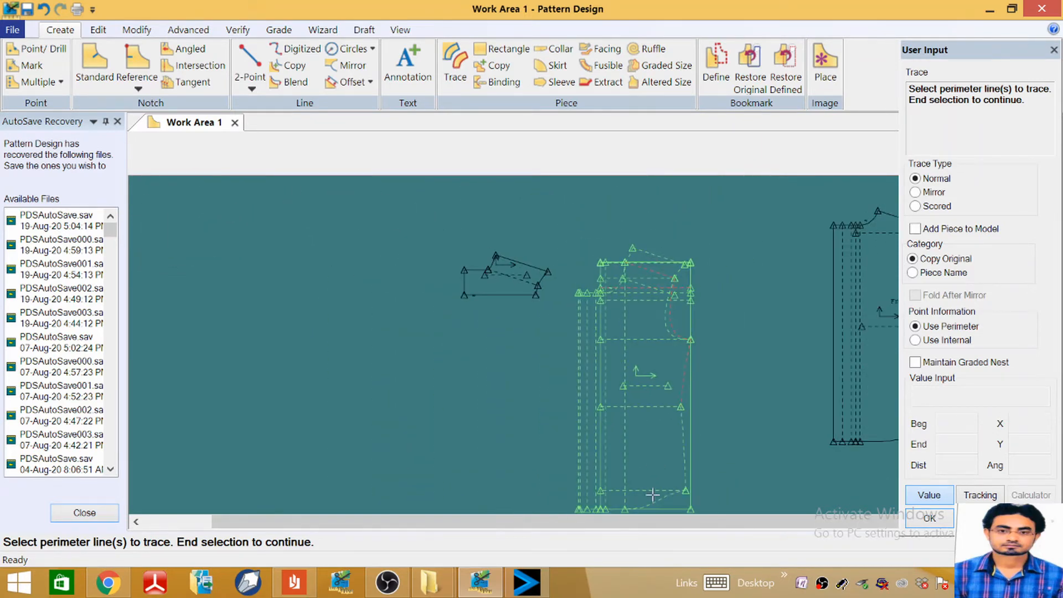
# Step: Add the lower side seam, curved hem and centre line to the back panel trace and finish the perimeter selection
pyautogui.scroll(3, 598, 505)
pyautogui.scroll(-1, 555, 501)
pyautogui.scroll(2, 584, 493)
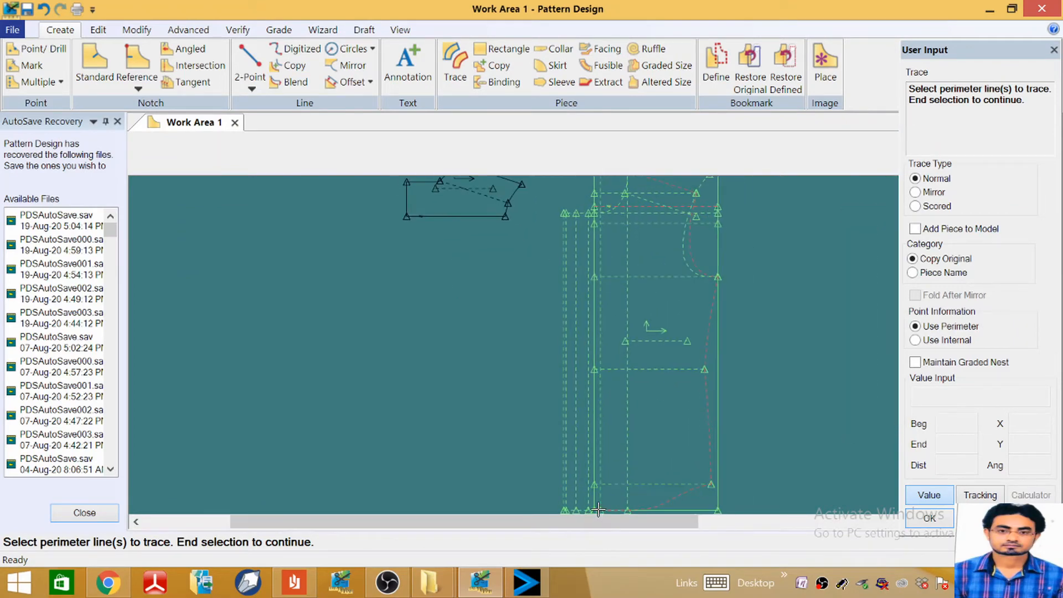
pyautogui.click(592, 466)
pyautogui.scroll(-3, 576, 443)
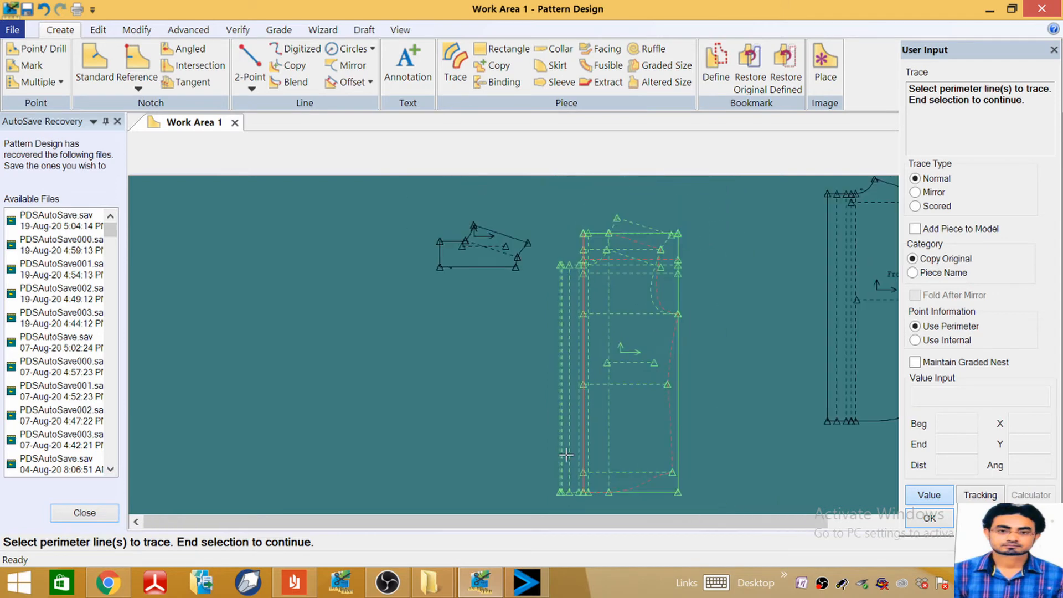
pyautogui.scroll(3, 582, 263)
pyautogui.scroll(3, 611, 257)
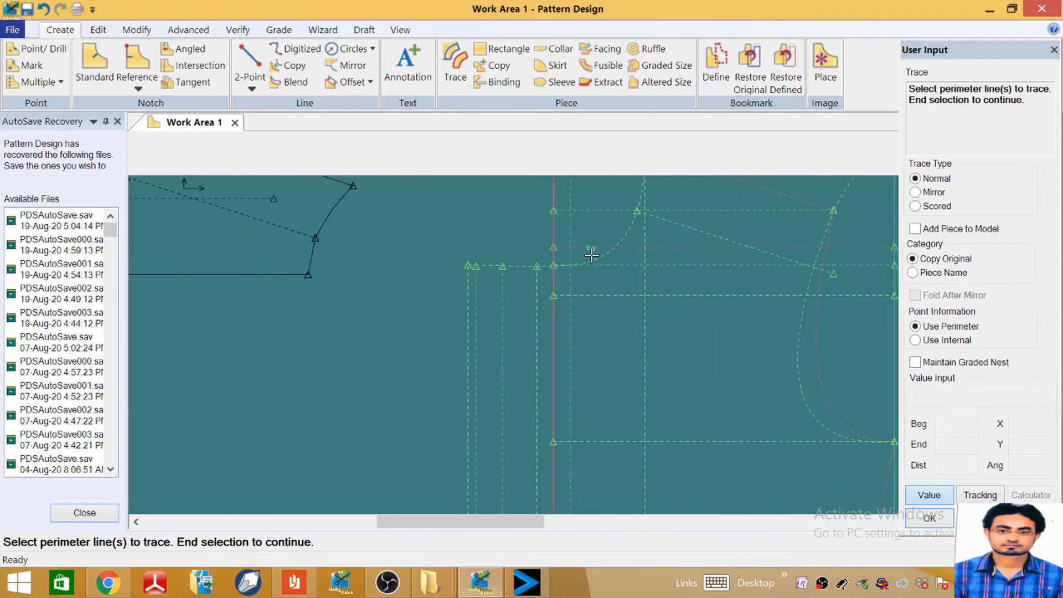
pyautogui.rightClick(717, 364)
pyautogui.click(714, 364)
# Step: Include the horizontal waist, chest and upper armhole lines as internals of the back panel and end the selection
pyautogui.scroll(-4, 716, 364)
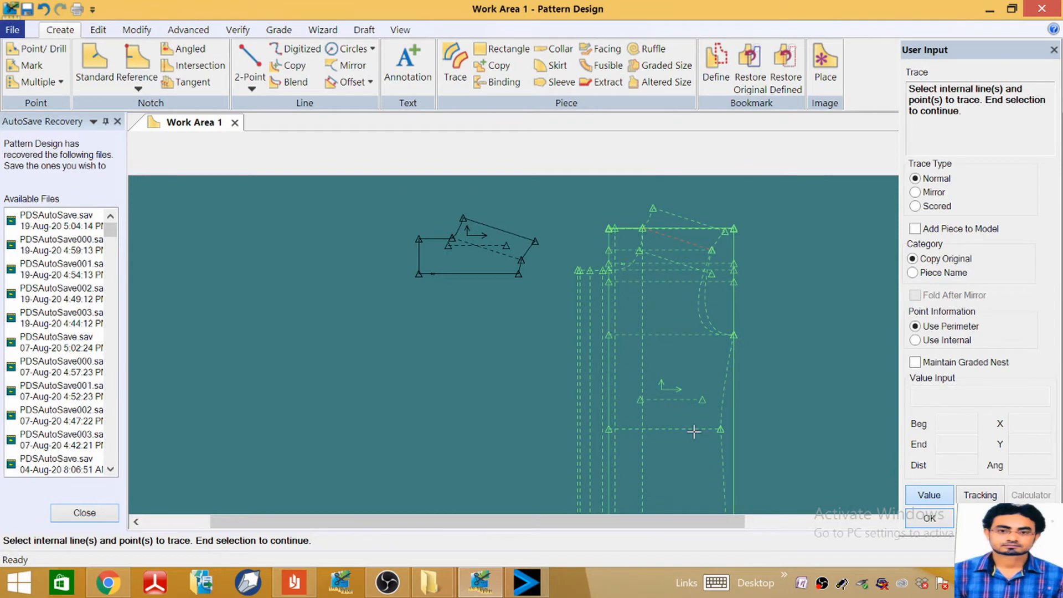
pyautogui.click(694, 431)
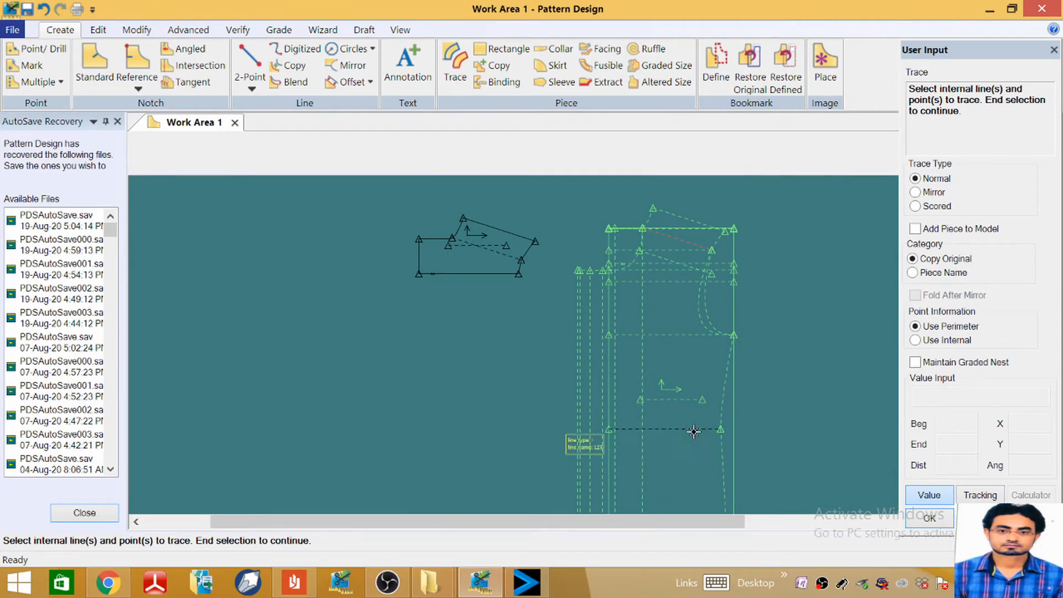
pyautogui.click(669, 335)
pyautogui.click(674, 282)
pyautogui.rightClick(780, 275)
pyautogui.click(780, 276)
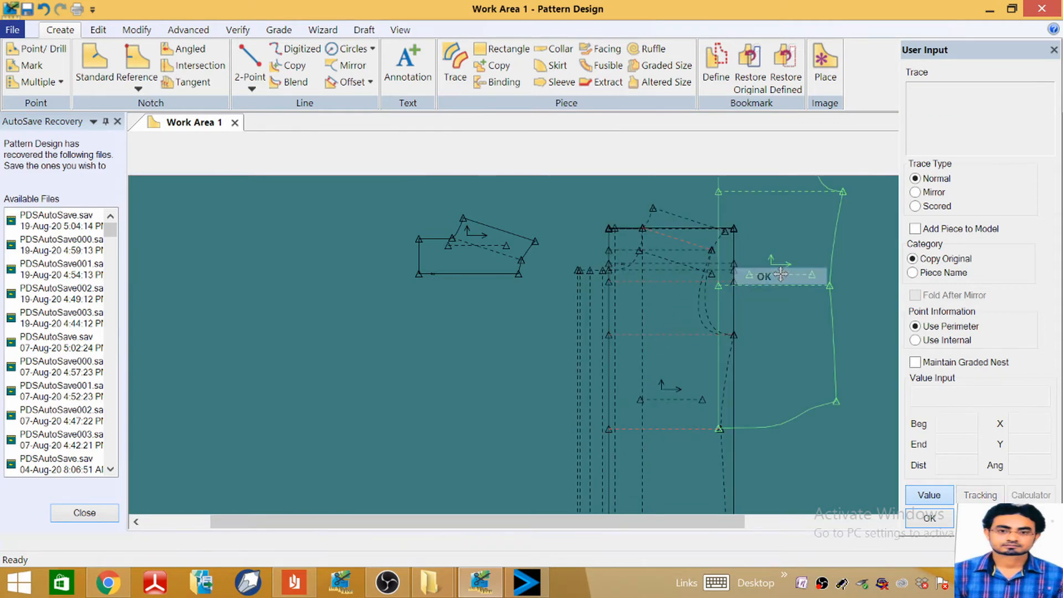
# Step: Place the traced back panel left of the draft below the yoke piece and name it BP
pyautogui.scroll(-3, 588, 346)
pyautogui.scroll(3, 596, 340)
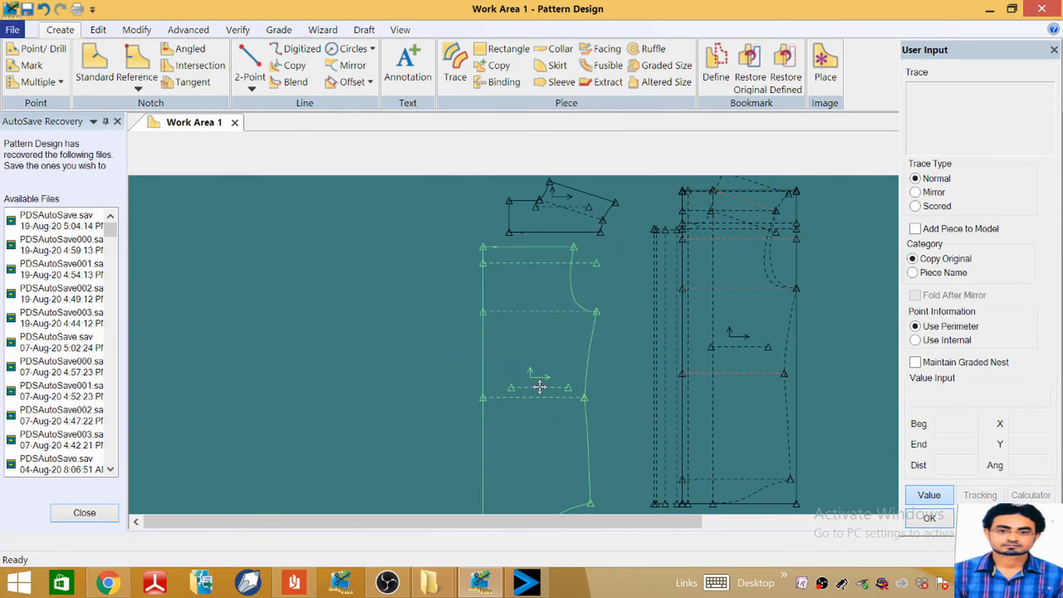
pyautogui.click(541, 387)
pyautogui.write('BP')
pyautogui.press('Return')
# Step: End tracing, move the back panel farther left of the draft, and position the yoke piece directly above it
pyautogui.rightClick(521, 382)
pyautogui.click(558, 395)
pyautogui.moveTo(547, 316); pyautogui.dragTo(446, 373)
pyautogui.moveTo(579, 213); pyautogui.dragTo(448, 278)
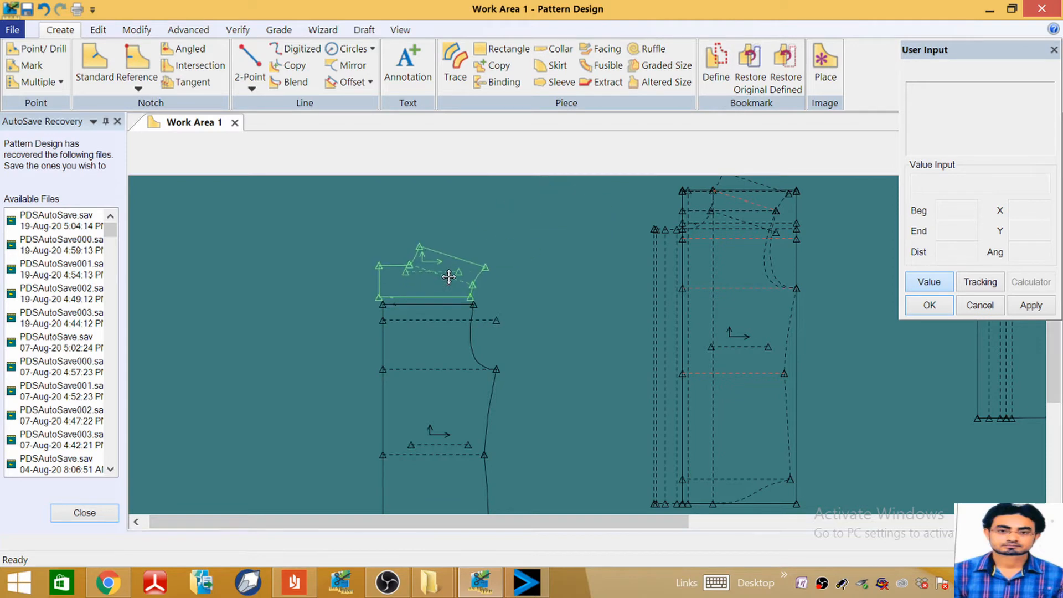
pyautogui.scroll(-4, 462, 257)
pyautogui.click(594, 252)
pyautogui.scroll(2, 640, 237)
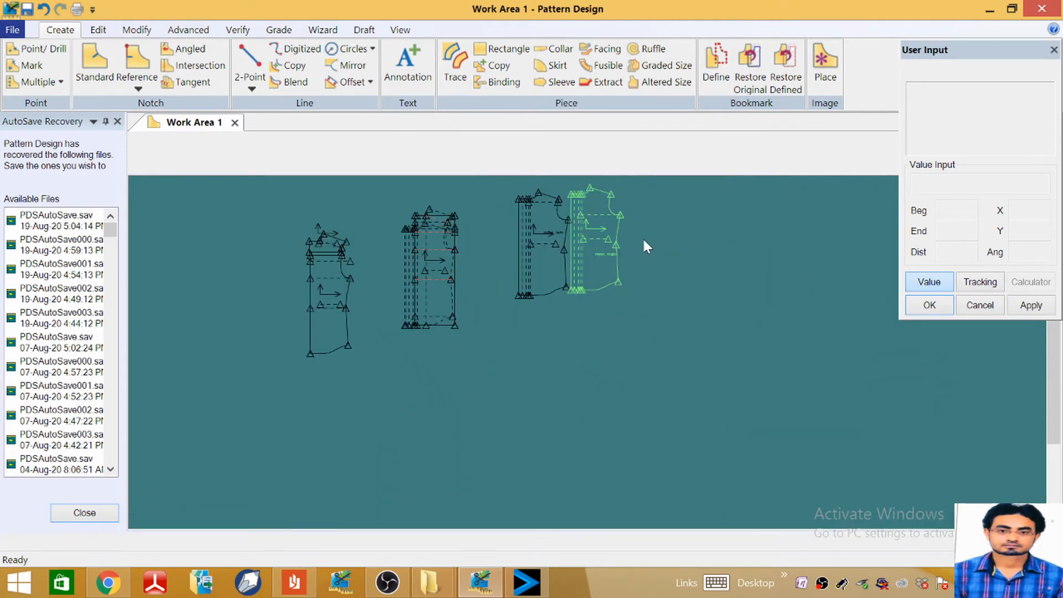
pyautogui.scroll(-1, 409, 287)
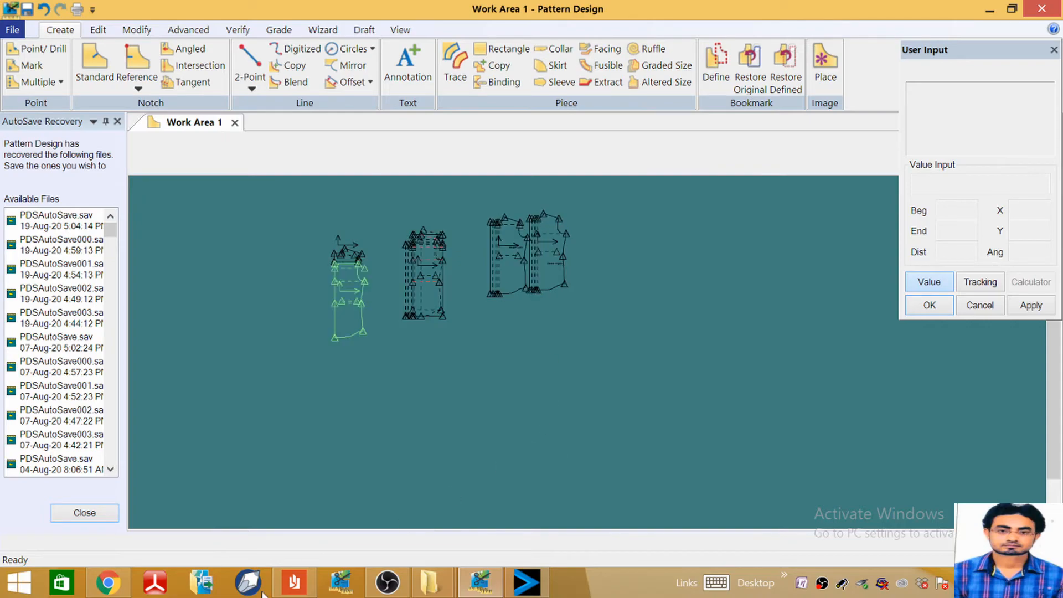
# Step: Switch to the shirt spec sheet in Reader, examine the collar views and collar rows of the measurement chart, and return to Pattern Design
pyautogui.click(299, 580)
pyautogui.scroll(-5, 570, 367)
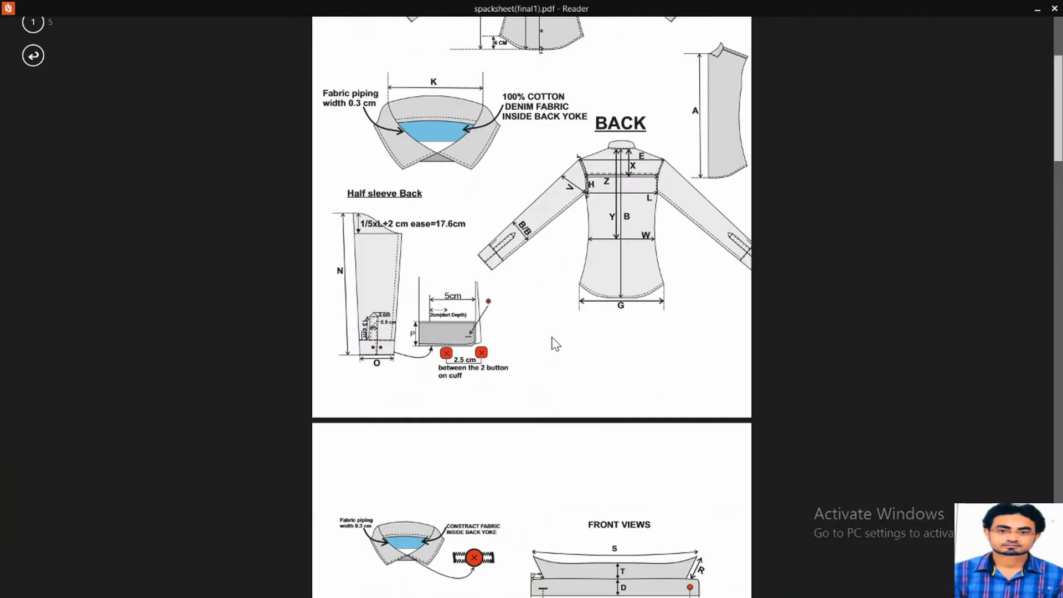
pyautogui.scroll(-5, 577, 321)
pyautogui.scroll(1, 592, 310)
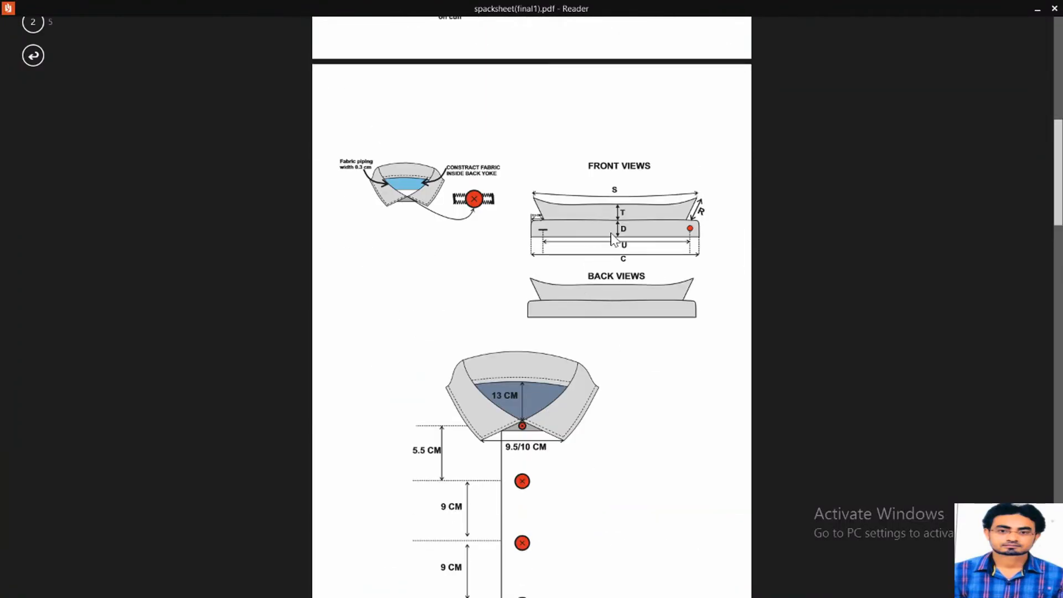
pyautogui.scroll(-1, 621, 220)
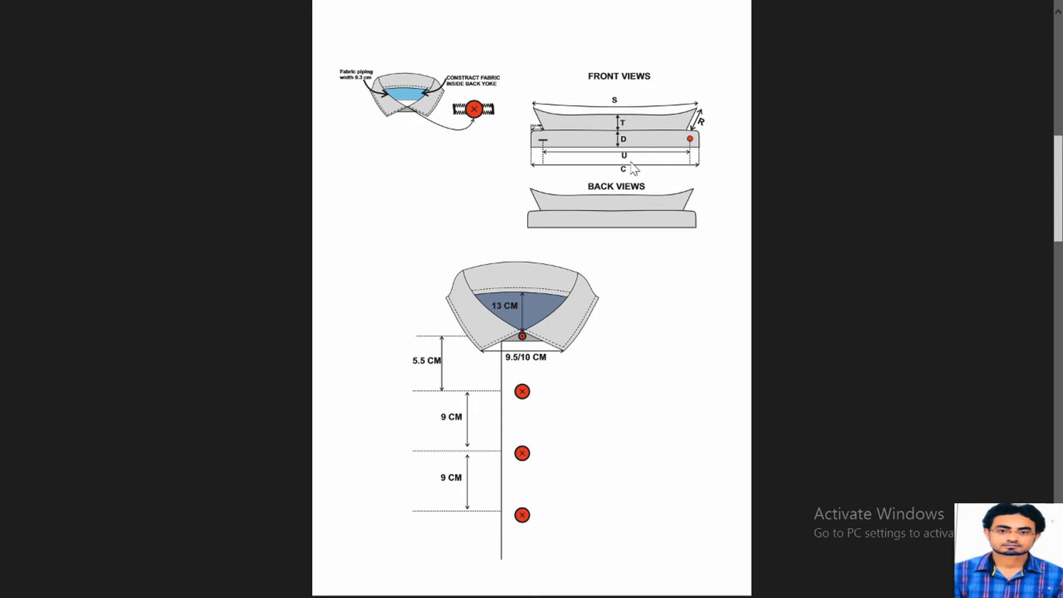
pyautogui.scroll(-10, 634, 168)
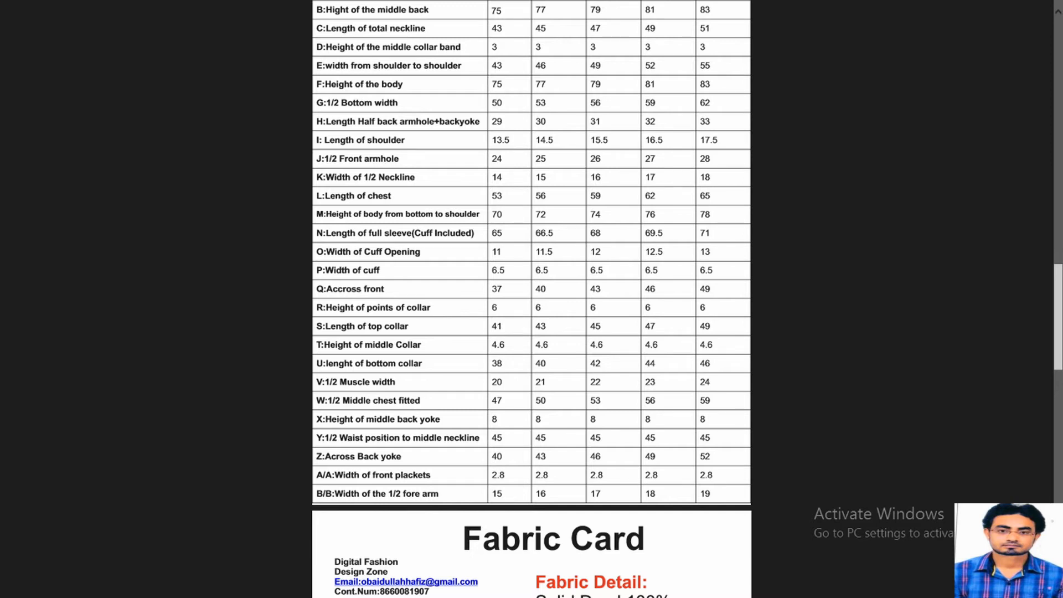
pyautogui.click(1042, 9)
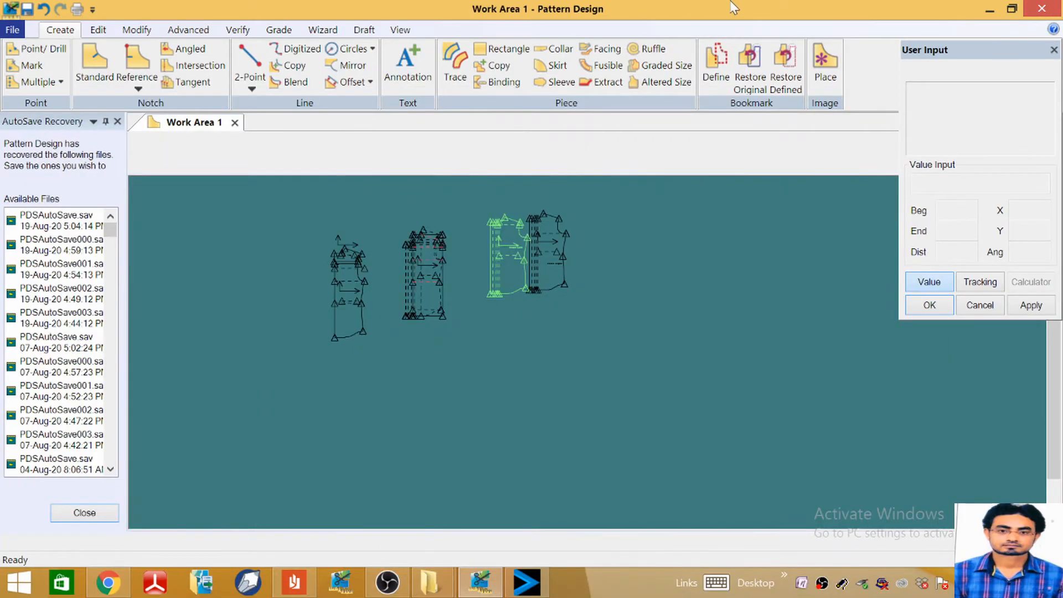
# Step: Create a rectangular collar piece with X distance 20 and Y distance 4.6, rechecking the measurement chart and keeping the suggested piece name
pyautogui.click(502, 49)
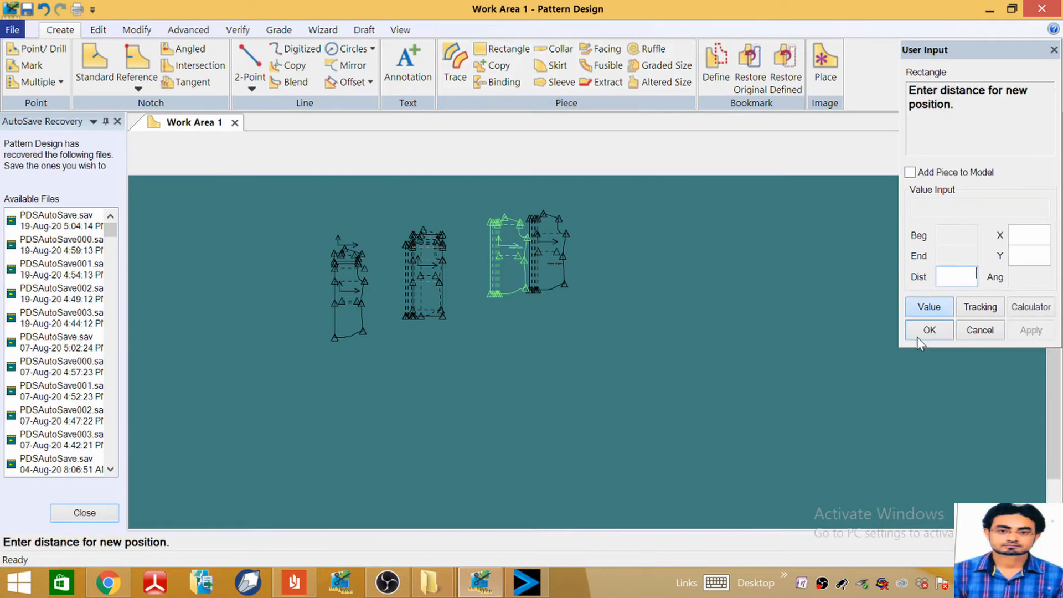
pyautogui.click(1024, 239)
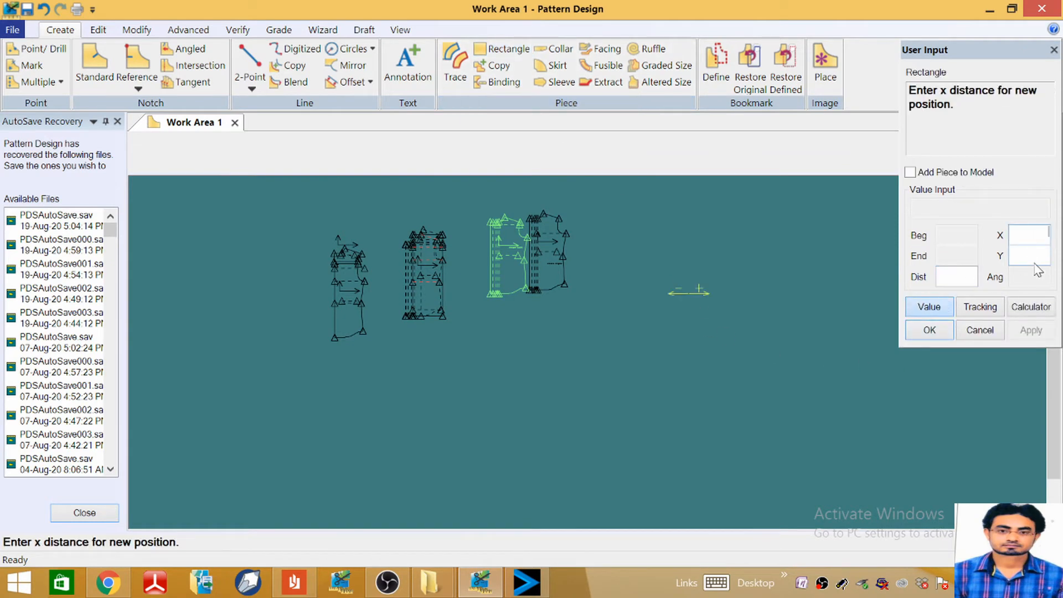
pyautogui.click(295, 582)
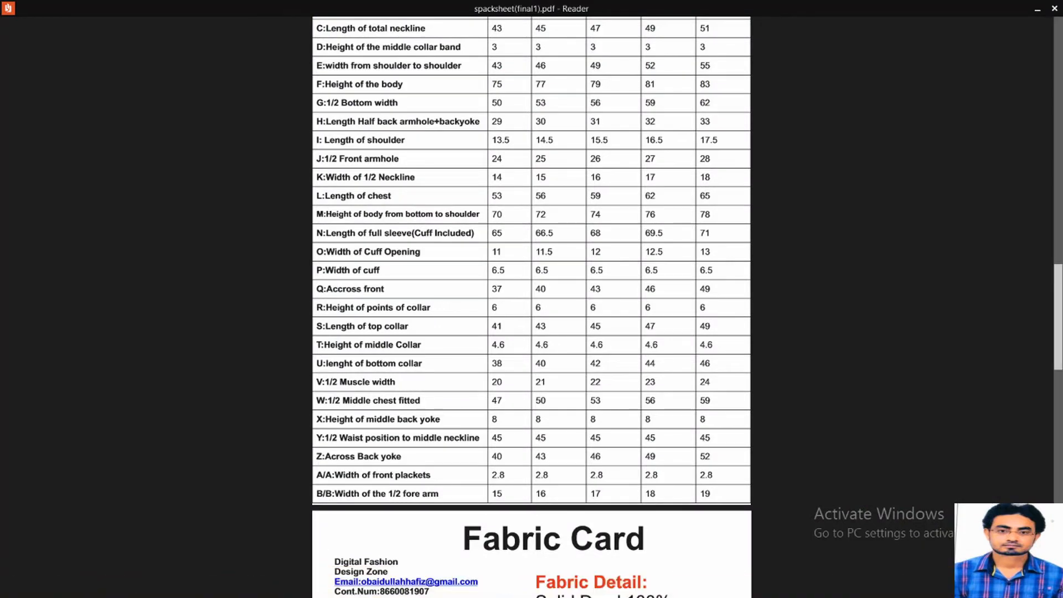
pyautogui.click(1029, 7)
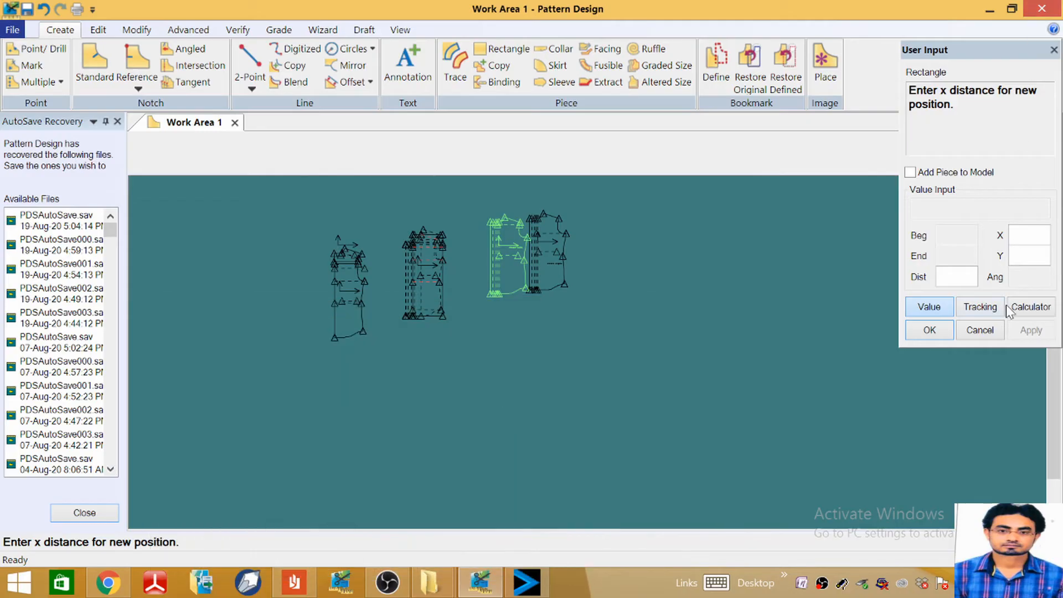
pyautogui.click(1028, 243)
pyautogui.click(1031, 261)
pyautogui.write('4.6')
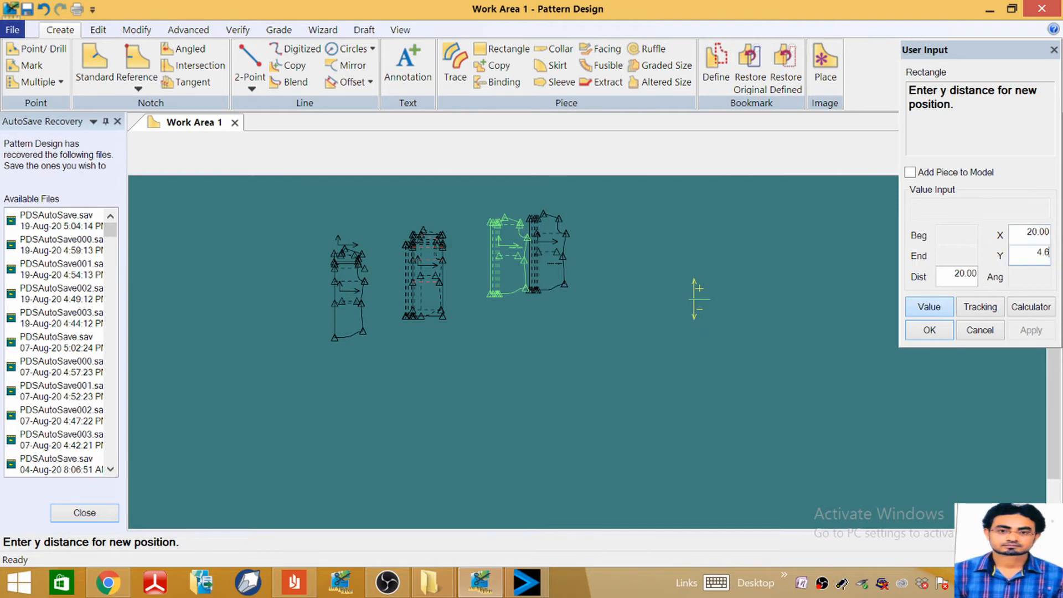
pyautogui.click(930, 330)
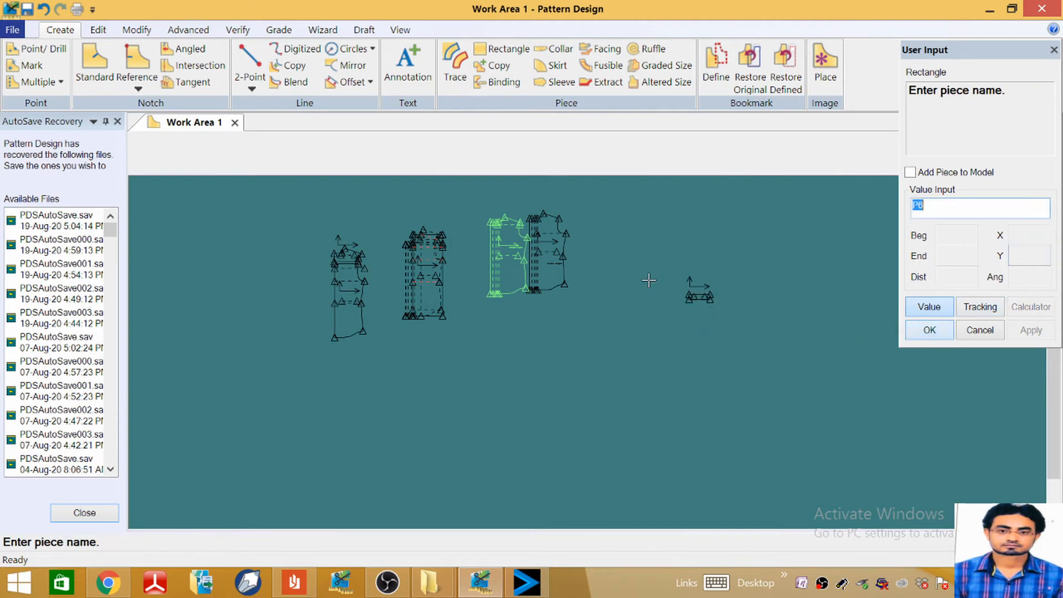
pyautogui.click(726, 290)
pyautogui.scroll(5, 723, 293)
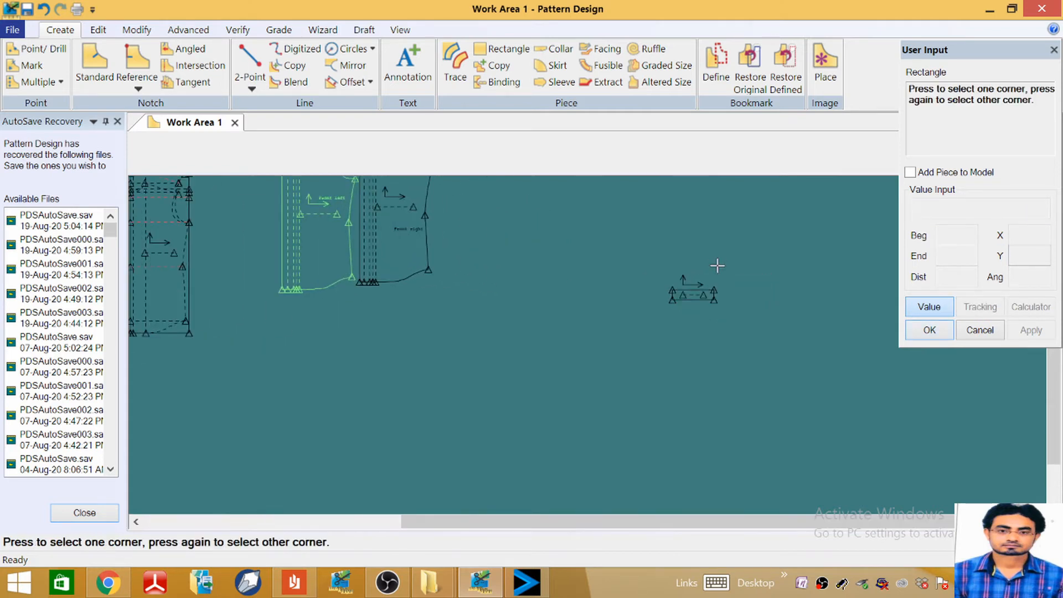
pyautogui.scroll(5, 694, 310)
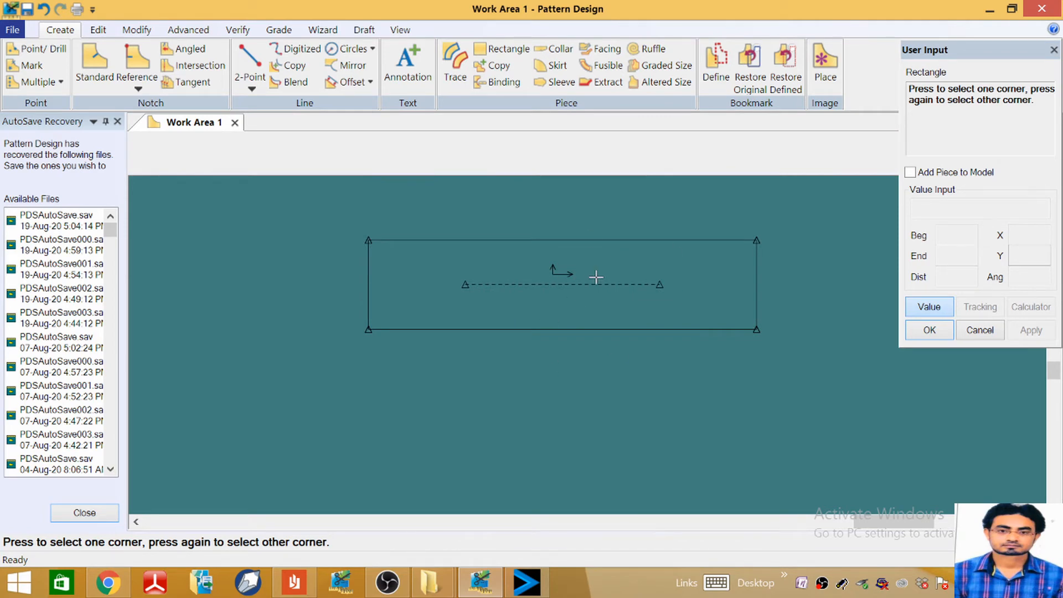
# Step: Switch to the shirt spec sheet in Reader, examine the collar front views and the measurement chart, and return to Pattern Design
pyautogui.click(294, 582)
pyautogui.scroll(10, 487, 415)
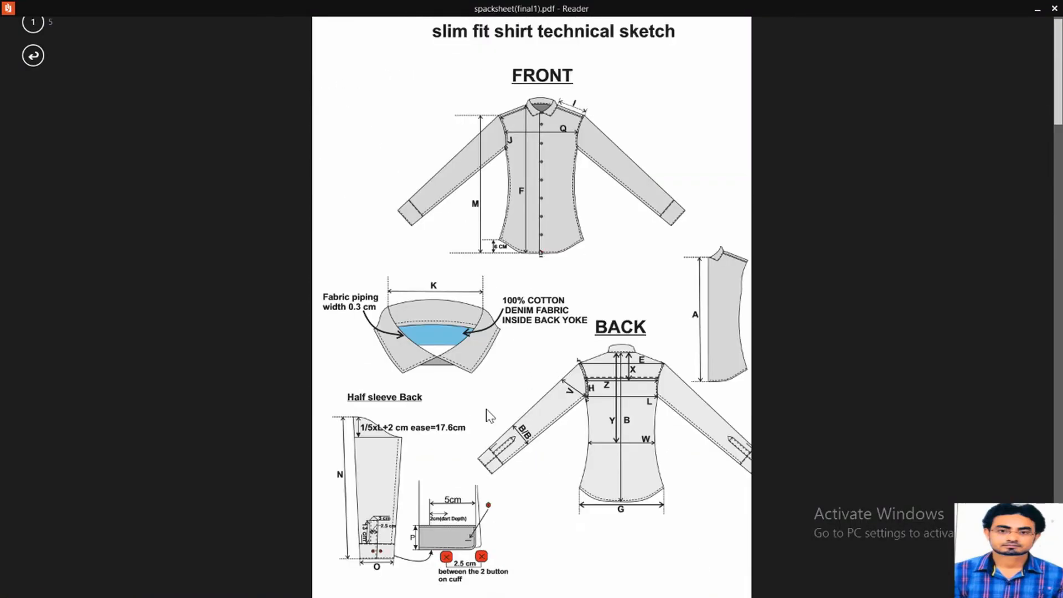
pyautogui.scroll(-4, 590, 346)
pyautogui.scroll(-2, 590, 346)
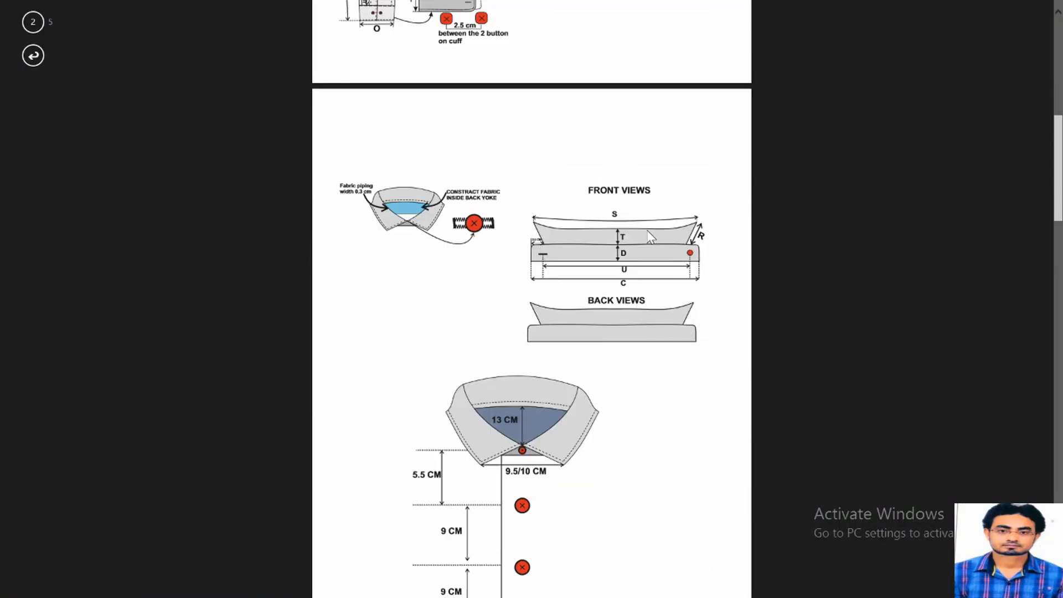
pyautogui.scroll(-10, 640, 244)
pyautogui.scroll(9, 659, 222)
pyautogui.scroll(-16, 681, 204)
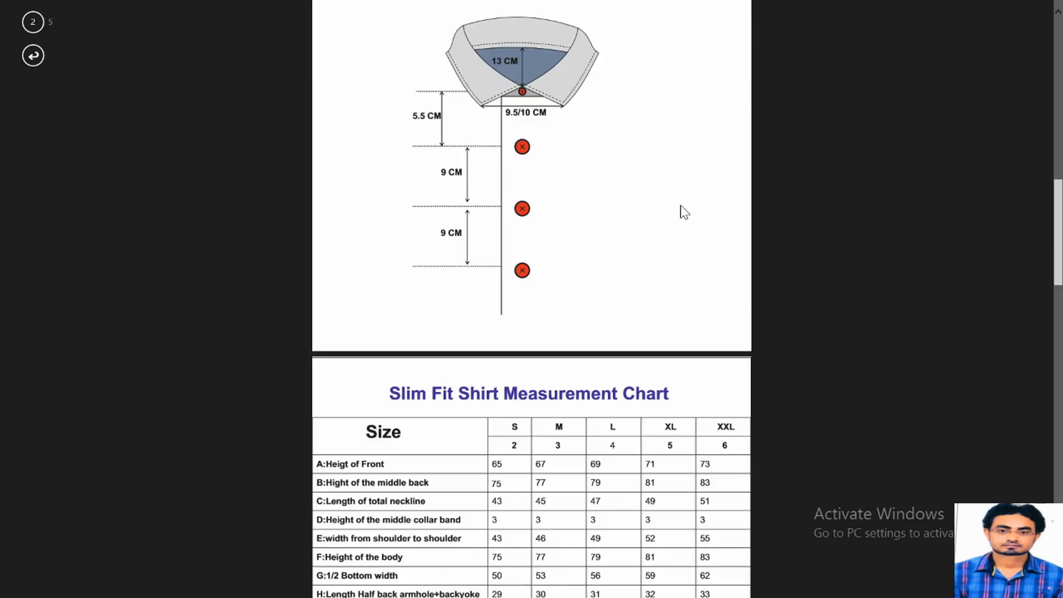
pyautogui.click(1039, 11)
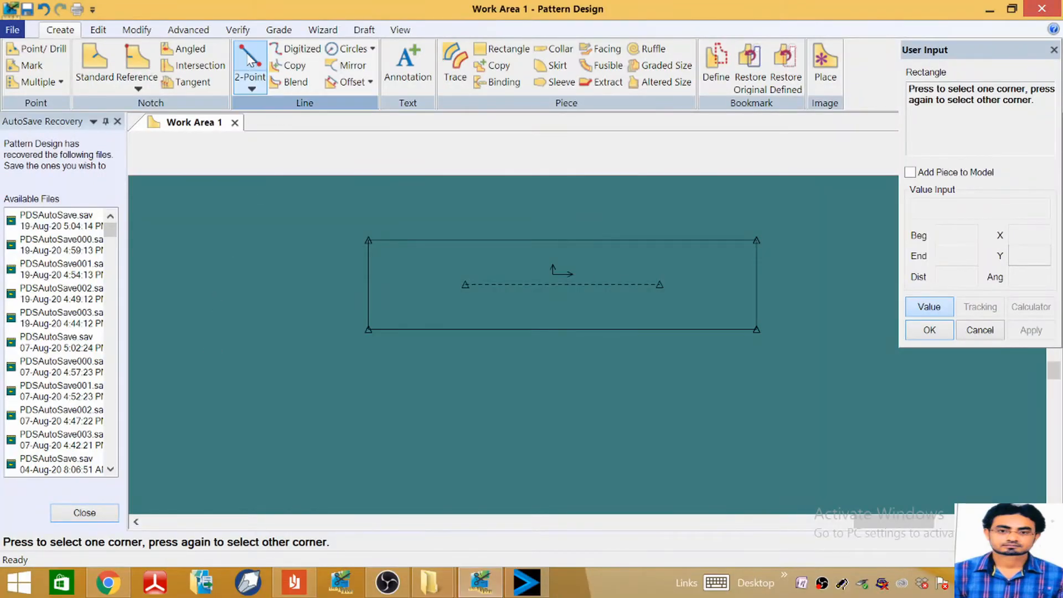
# Step: Offset the collar rectangle's left edge by -21.5 across to the opposite side, calculating the distance as 43/2
pyautogui.click(346, 82)
pyautogui.rightClick(371, 275)
pyautogui.click(368, 275)
pyautogui.click(368, 273)
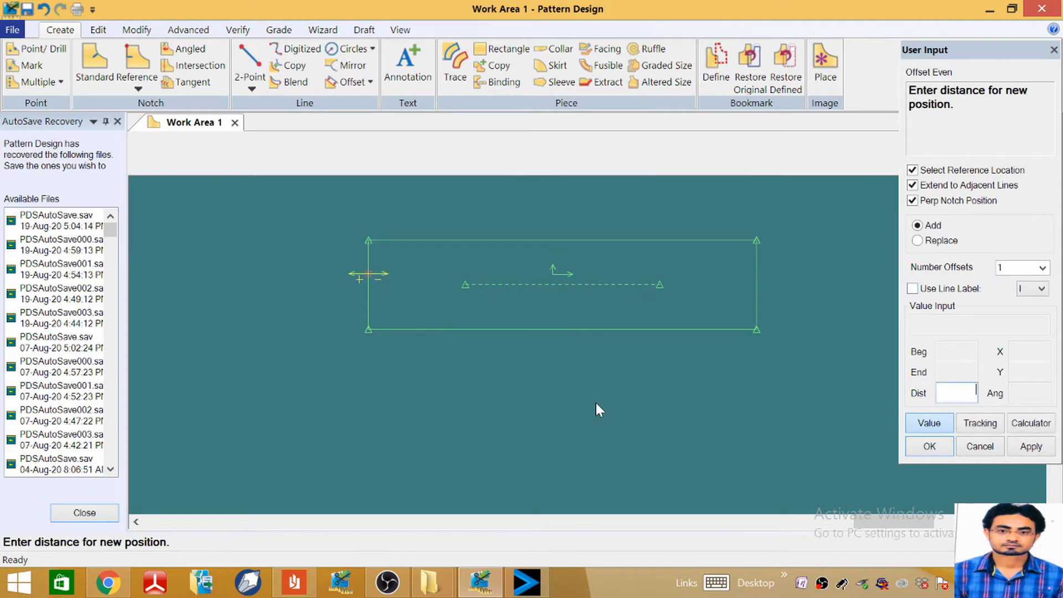
pyautogui.click(1030, 424)
pyautogui.click(191, 300)
pyautogui.click(250, 324)
pyautogui.click(280, 274)
pyautogui.click(221, 324)
pyautogui.click(302, 375)
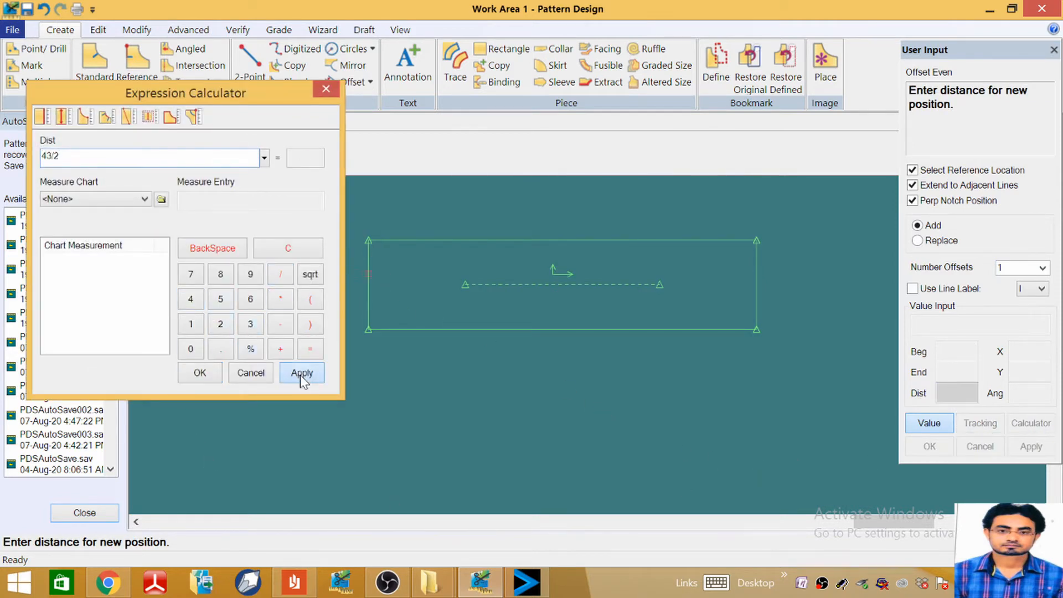
pyautogui.click(200, 373)
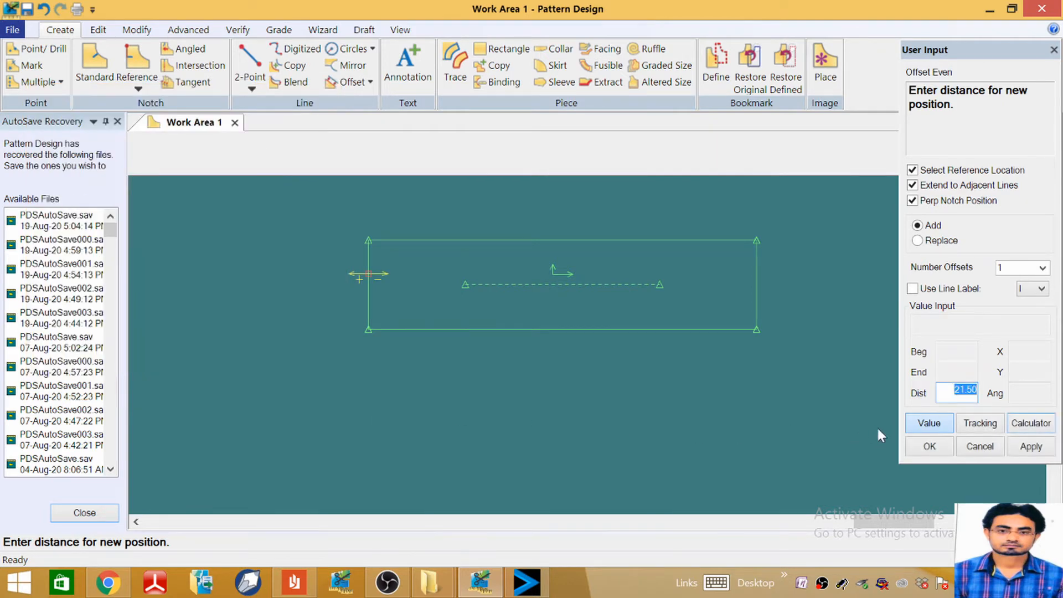
pyautogui.doubleClick(954, 392)
pyautogui.write('-')
pyautogui.press('Return')
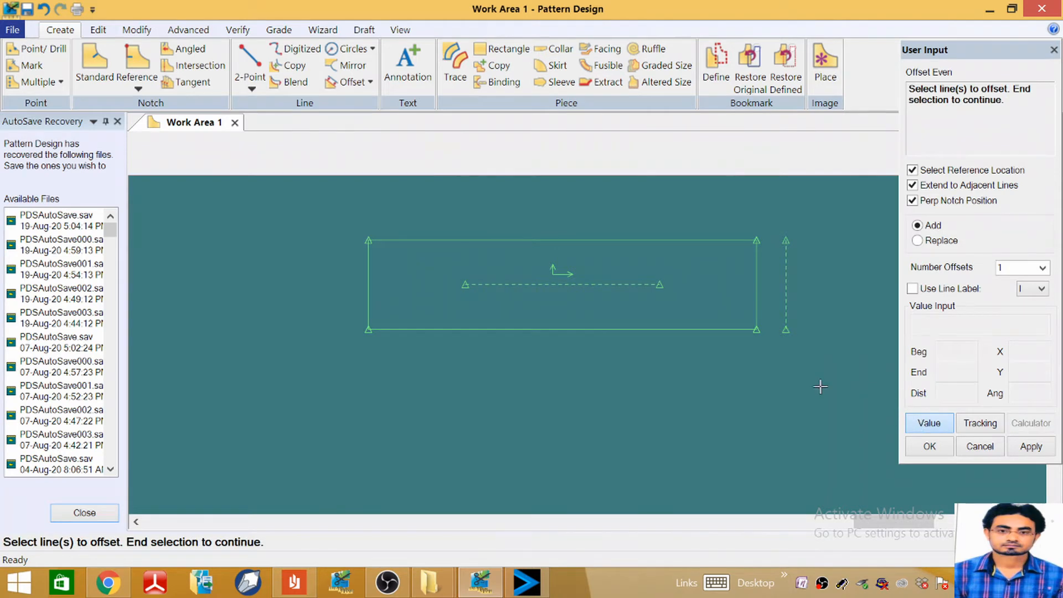
# Step: Offset the collar rectangle's lower edge outward by 0.5
pyautogui.click(613, 330)
pyautogui.rightClick(613, 330)
pyautogui.click(612, 330)
pyautogui.click(612, 330)
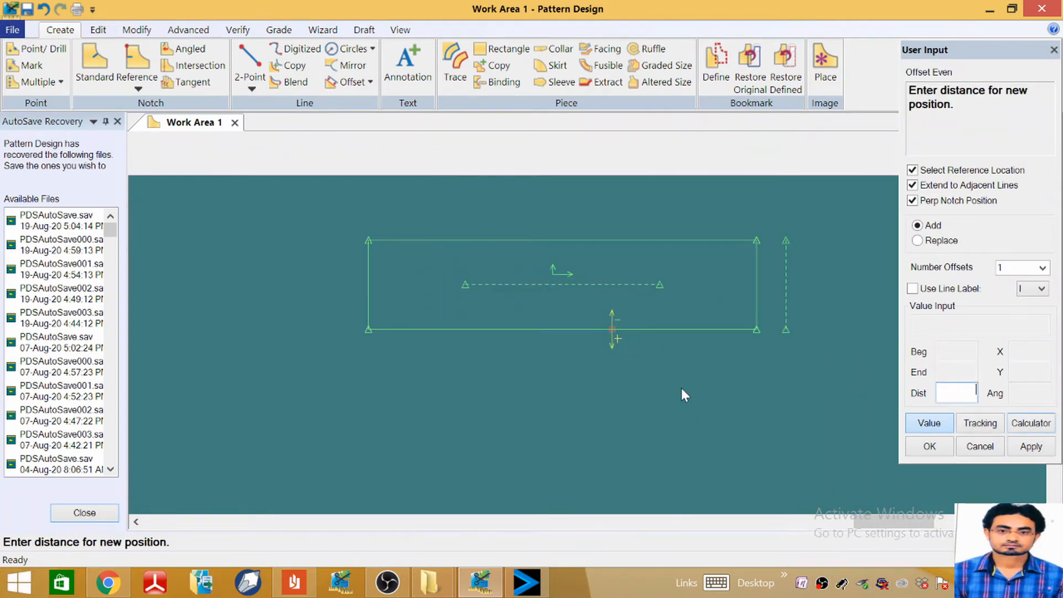
pyautogui.write('0.25')
pyautogui.press('Return')
# Step: Offset the new guide line below the rectangle another 0.5 downward
pyautogui.scroll(-1, 619, 360)
pyautogui.click(512, 333)
pyautogui.rightClick(513, 331)
pyautogui.click(513, 332)
pyautogui.click(513, 331)
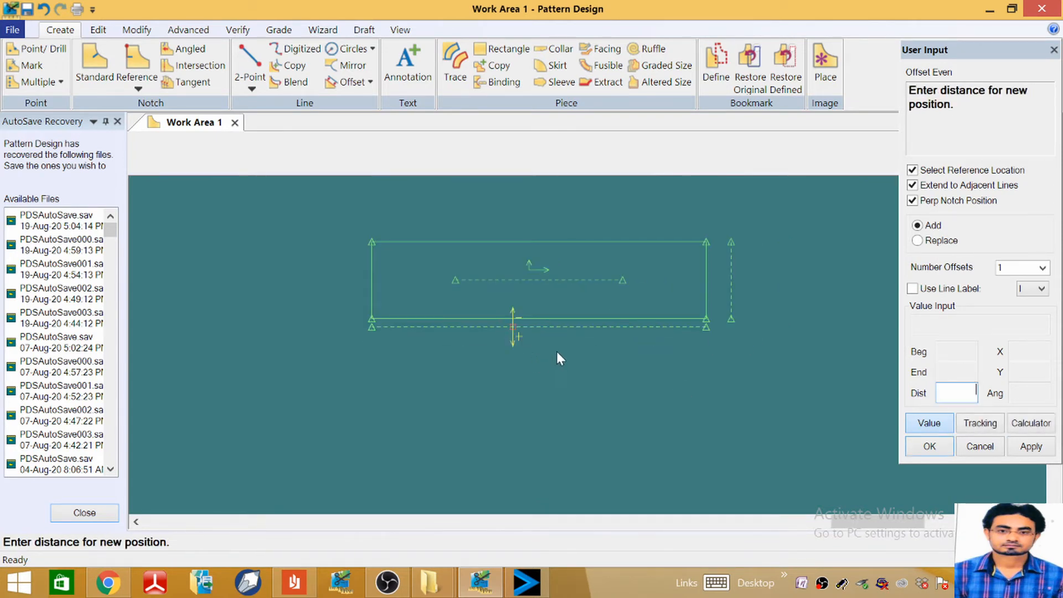
pyautogui.write('0.25')
pyautogui.press('Return')
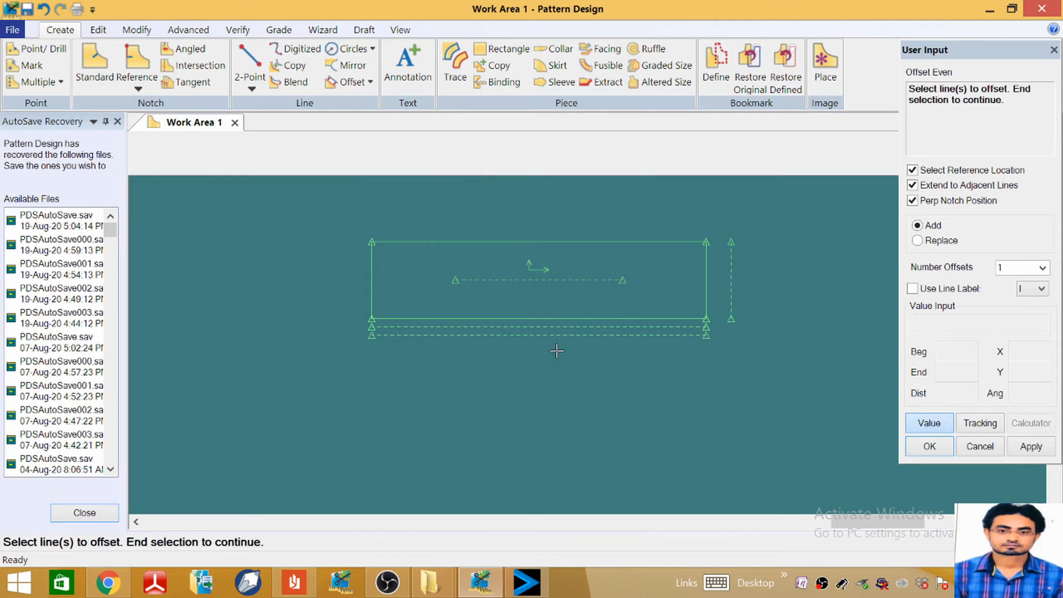
# Step: Recheck the collar measurements in the spec sheet and offset the lowest guide line 3 downward for the collar band, ending the offset
pyautogui.click(294, 582)
pyautogui.scroll(-20, 526, 343)
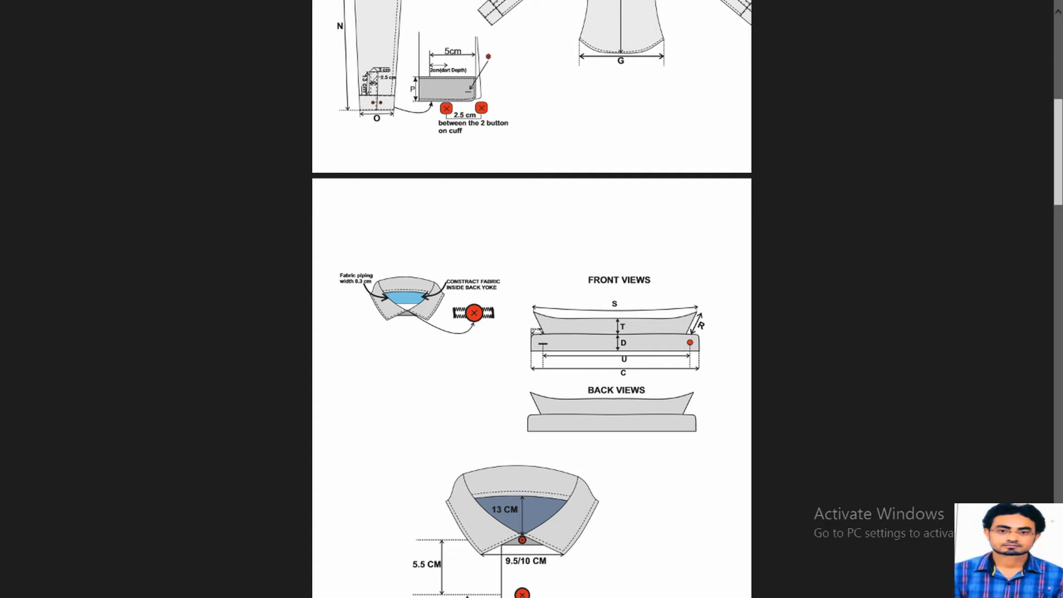
pyautogui.scroll(-10, 532, 299)
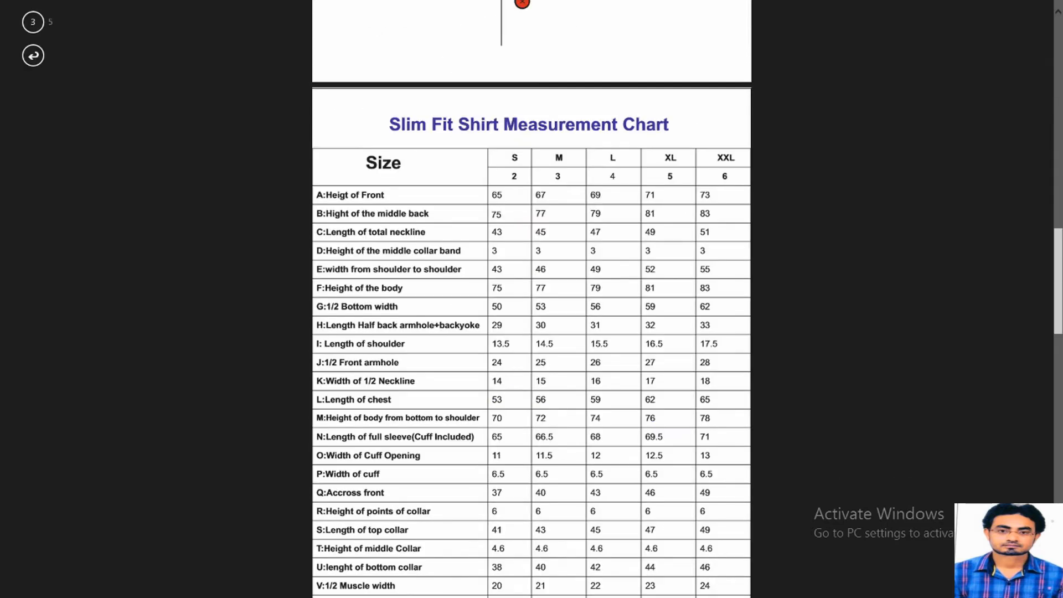
pyautogui.click(1036, 6)
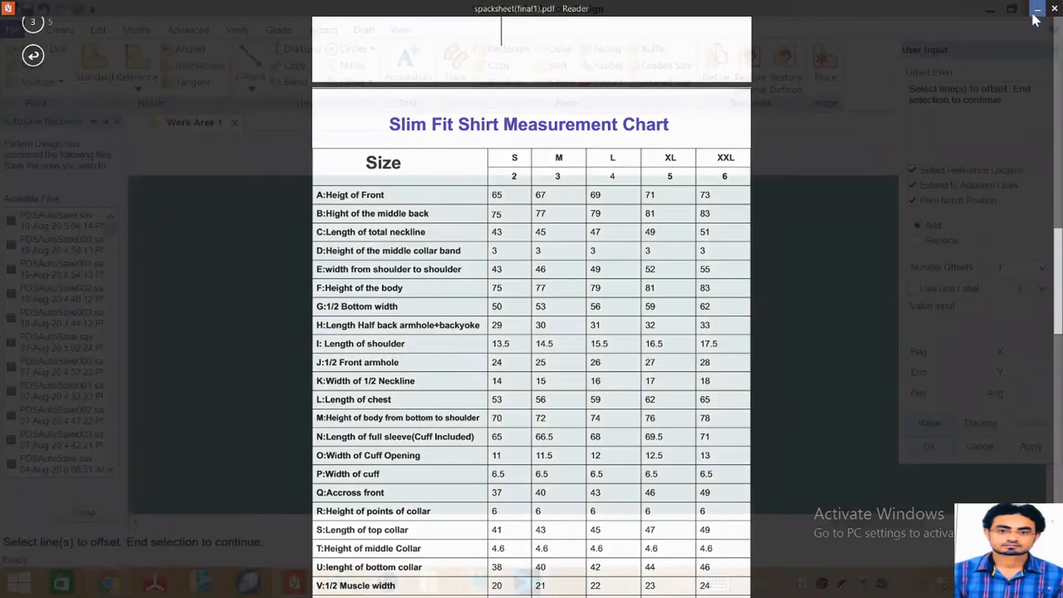
pyautogui.click(523, 335)
pyautogui.rightClick(523, 335)
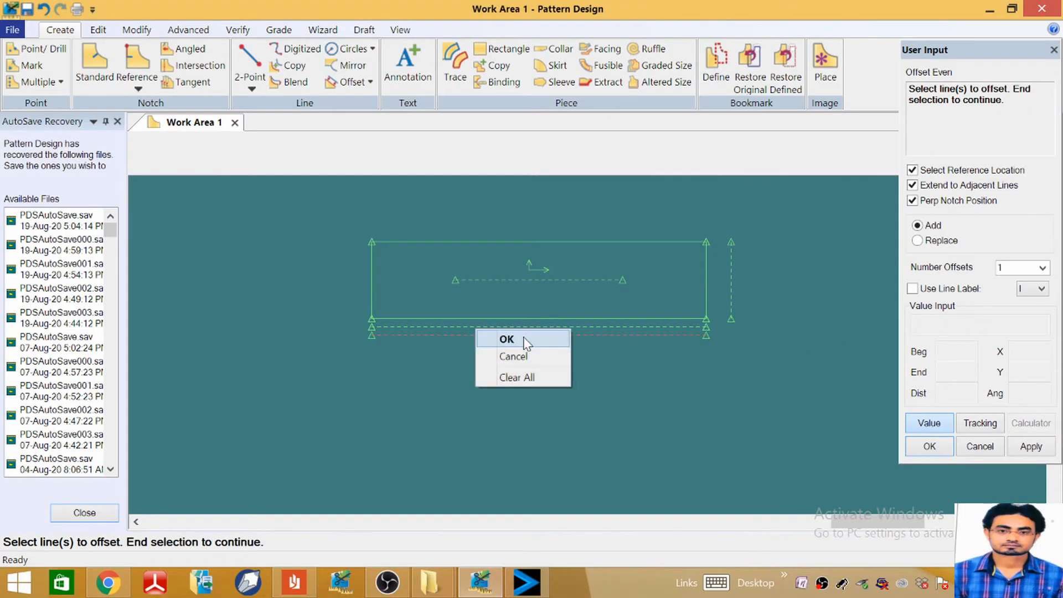
pyautogui.click(523, 336)
pyautogui.click(523, 337)
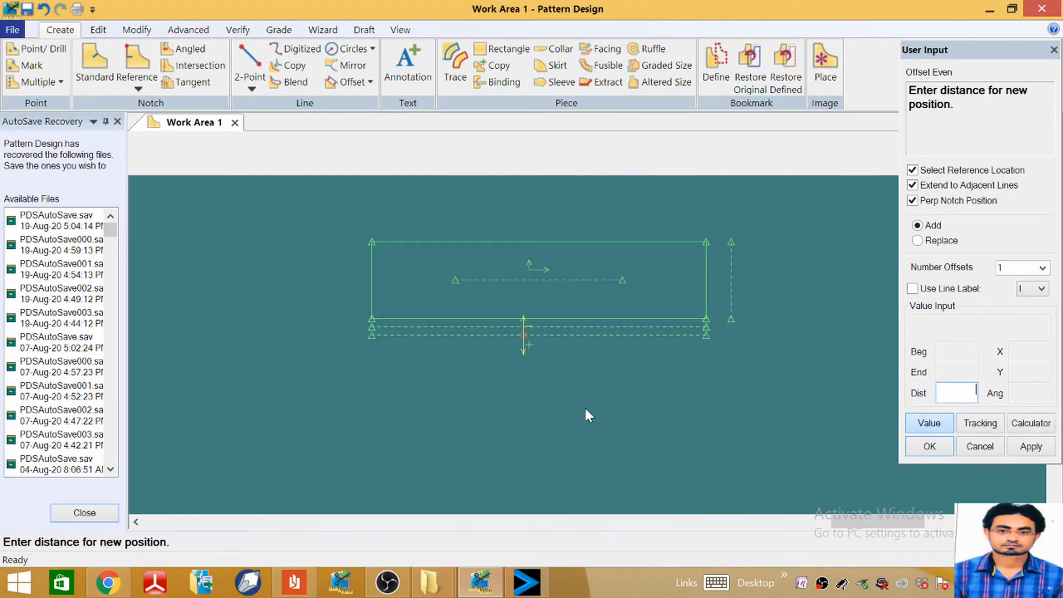
pyautogui.write('3')
pyautogui.press('Return')
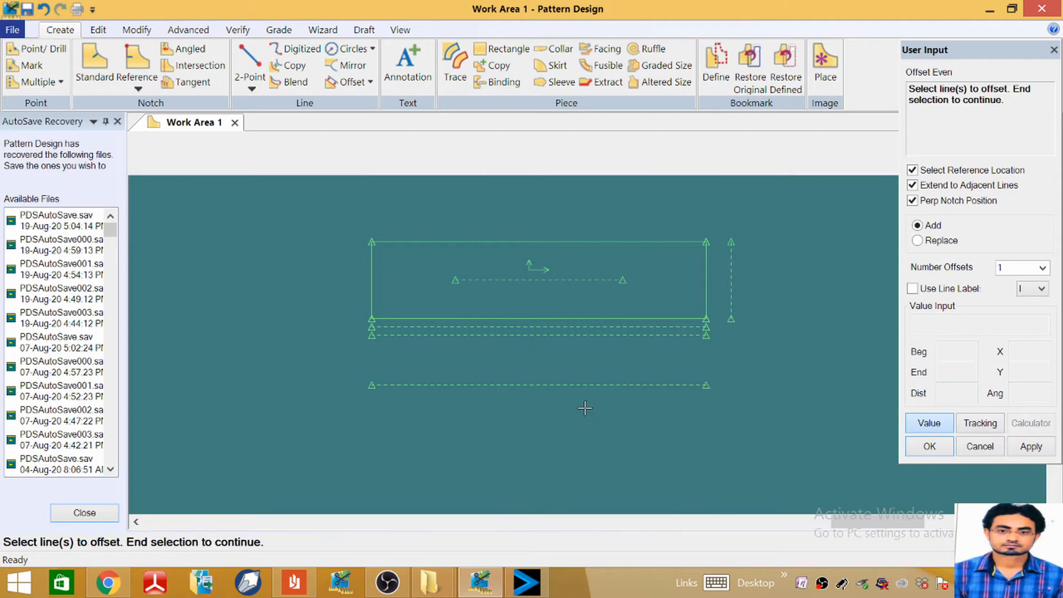
pyautogui.rightClick(606, 375)
pyautogui.click(606, 378)
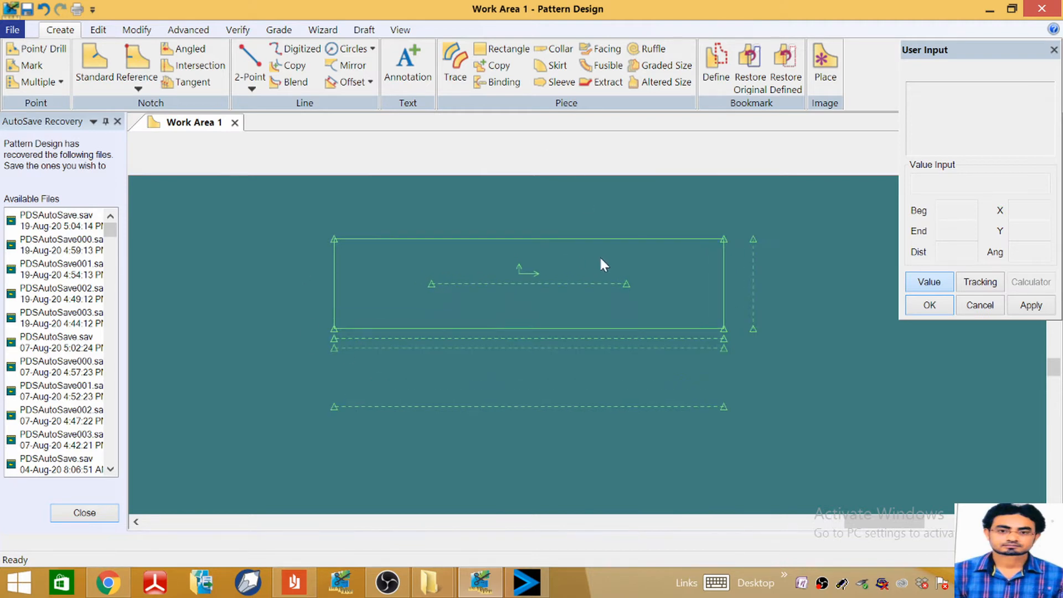
pyautogui.click(347, 81)
pyautogui.click(369, 280)
pyautogui.rightClick(370, 282)
pyautogui.click(371, 284)
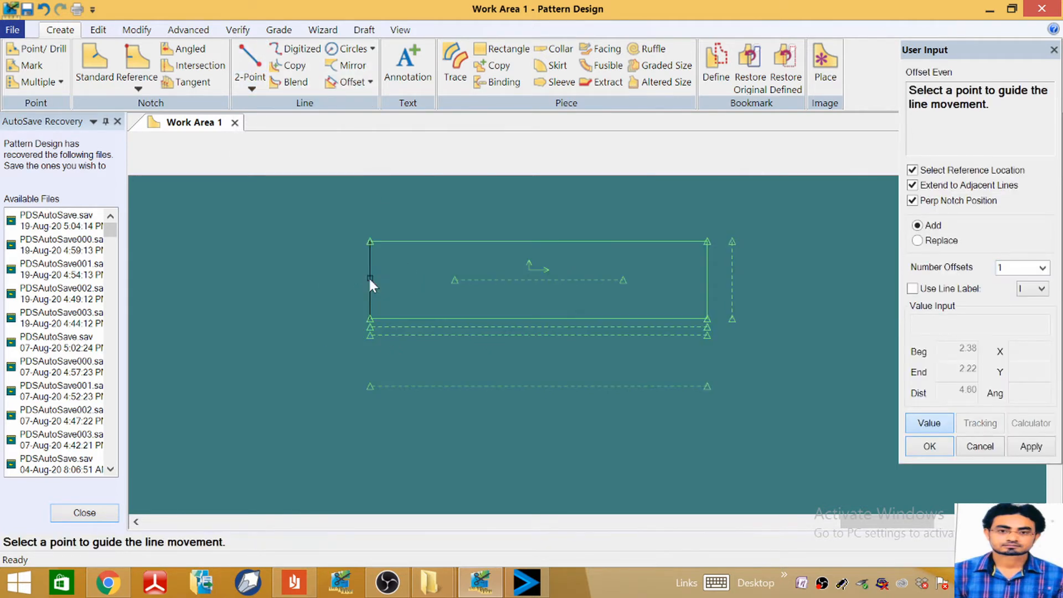
pyautogui.click(369, 278)
pyautogui.press('Escape')
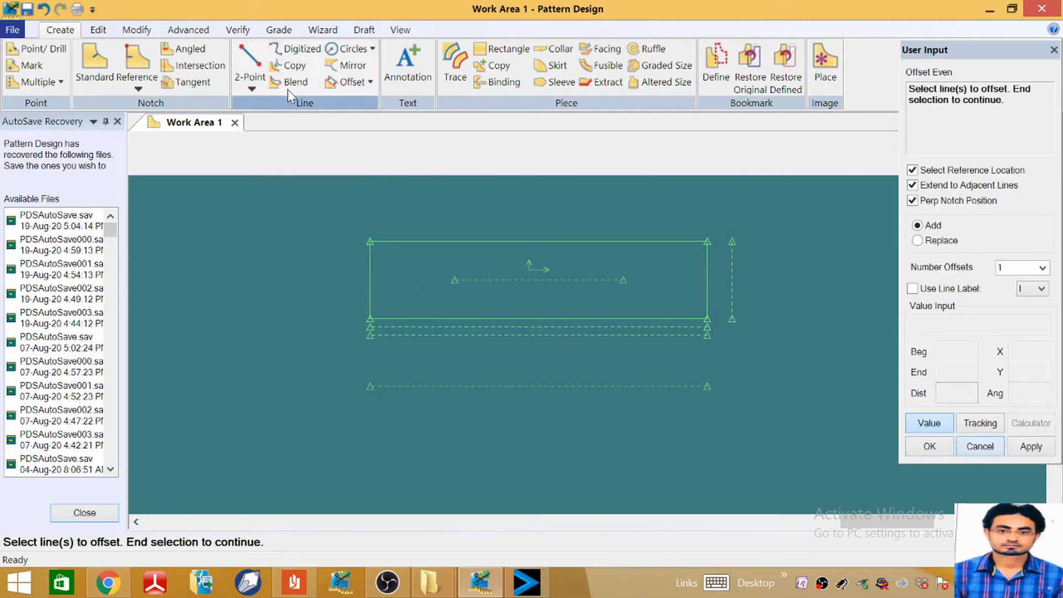
# Step: Draw a vertical 2-point centre line from the midpoint of the rectangle's upper edge to the lowest guide line
pyautogui.click(250, 70)
pyautogui.click(388, 241)
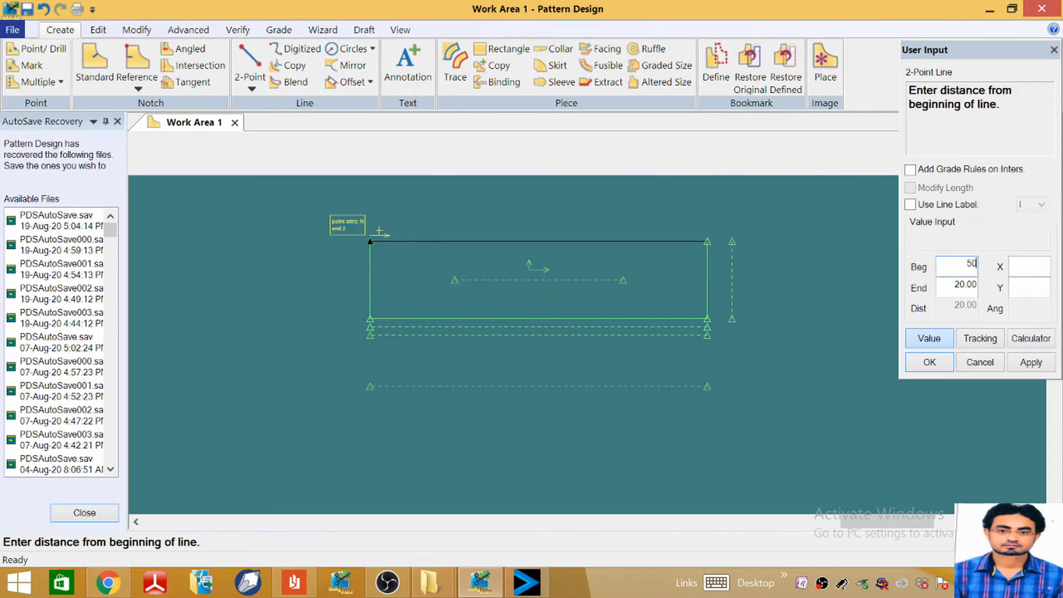
pyautogui.press('Return')
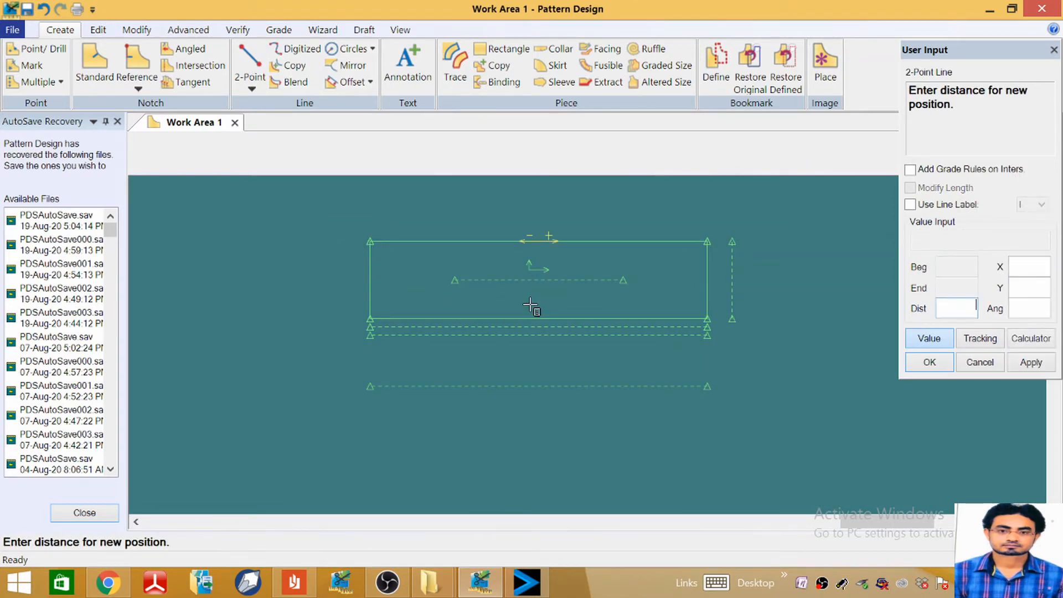
pyautogui.click(930, 338)
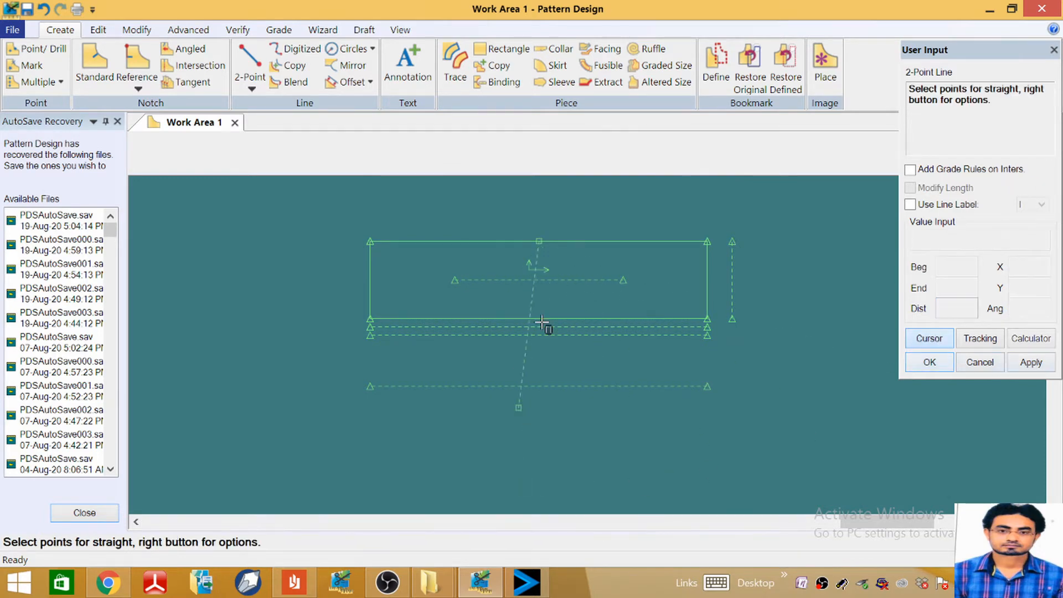
pyautogui.rightClick(536, 288)
pyautogui.click(493, 466)
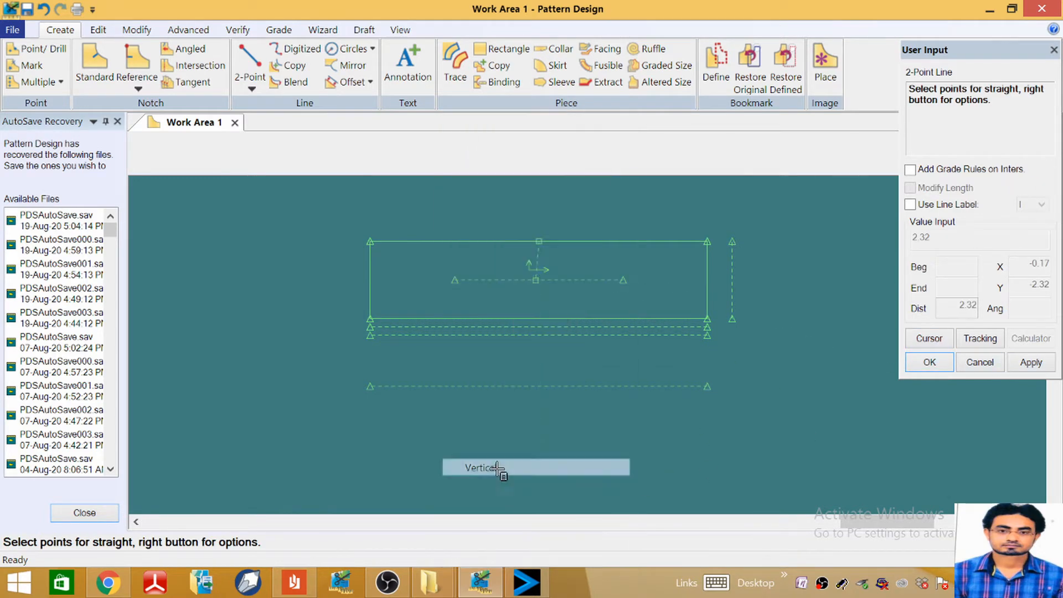
pyautogui.click(547, 386)
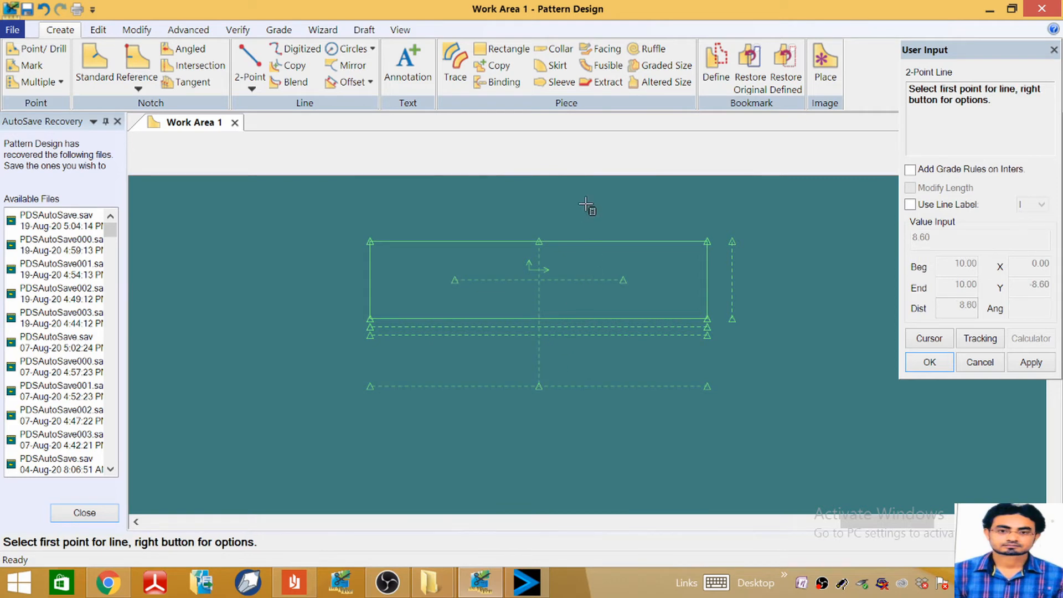
pyautogui.rightClick(589, 209)
pyautogui.click(533, 127)
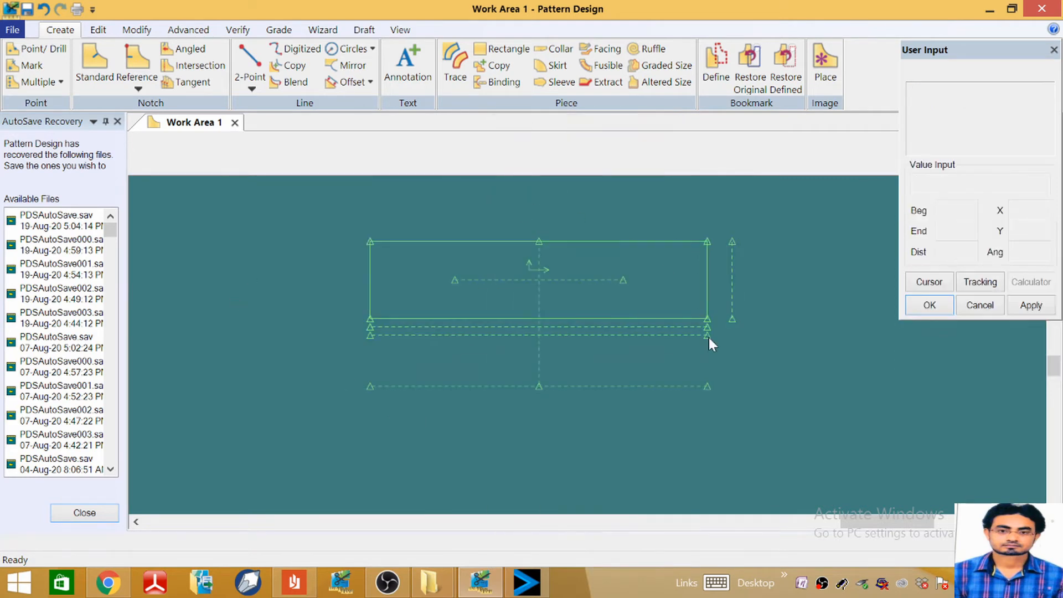
# Step: Draw 2-point lines from both lower corners of the rectangle to the matching ends of the lowest guide line
pyautogui.click(250, 65)
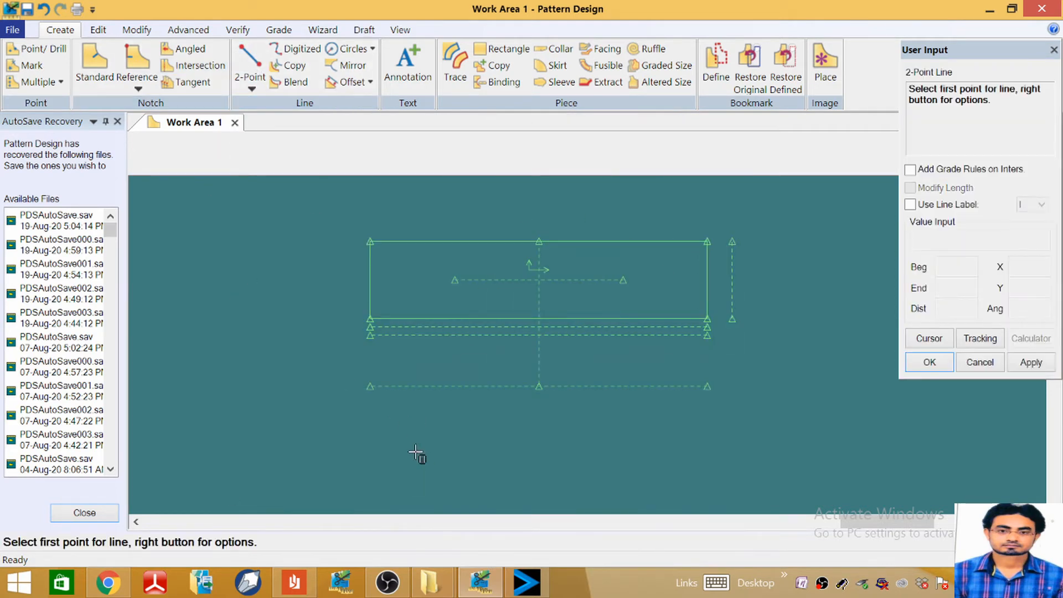
pyautogui.click(367, 321)
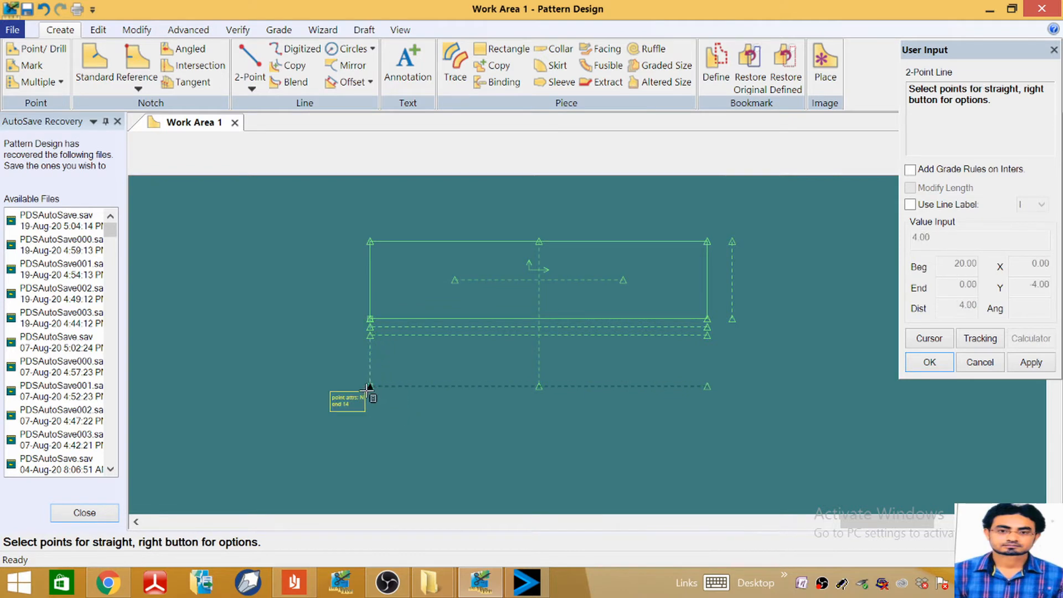
pyautogui.click(708, 319)
pyautogui.click(709, 386)
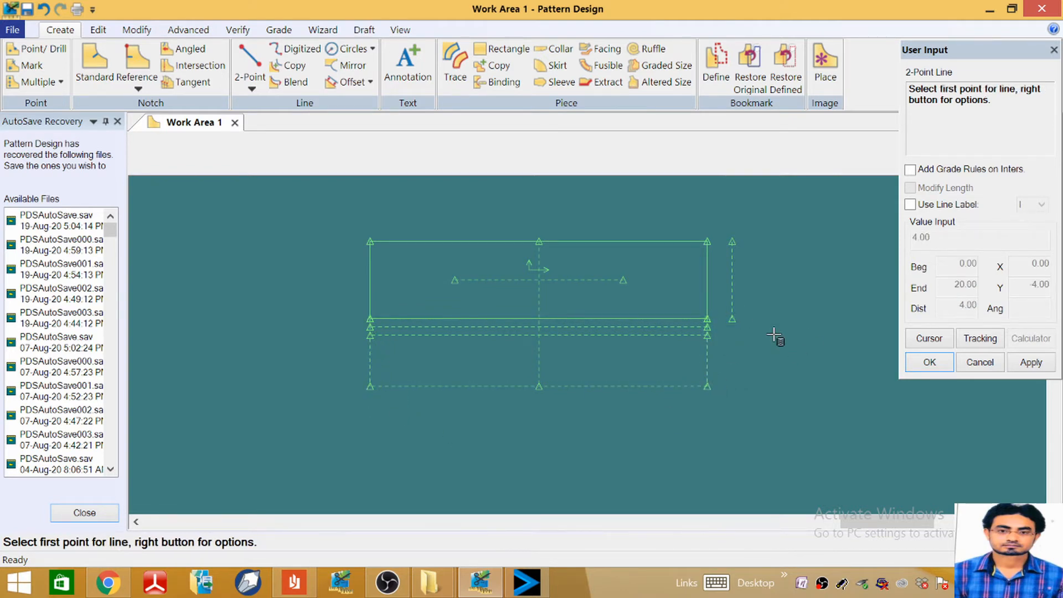
pyautogui.rightClick(775, 336)
pyautogui.click(715, 126)
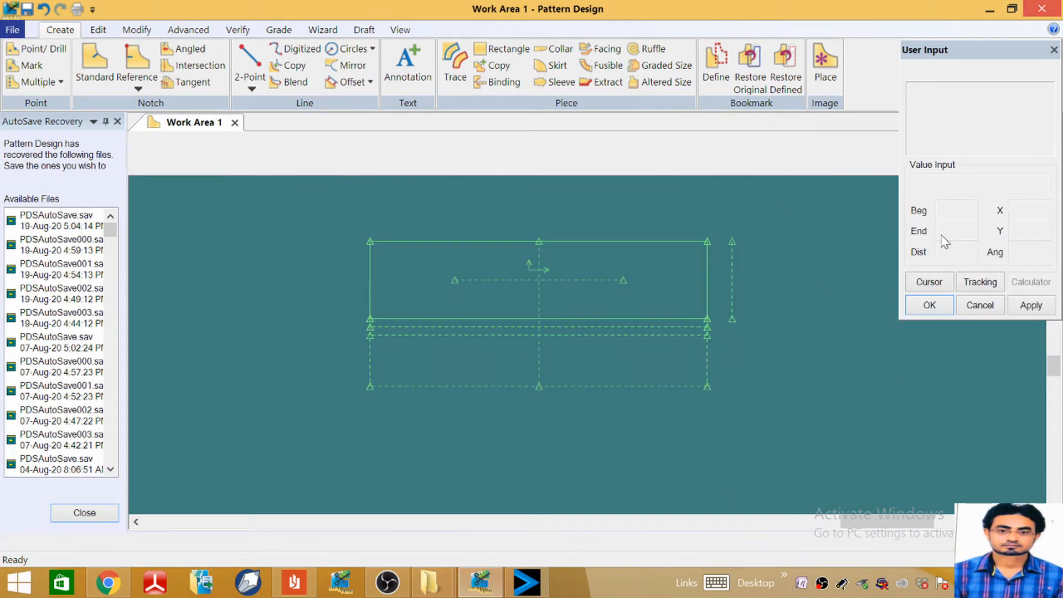
# Step: Draw a slanted collar point line from the right end of the first guide line below the rectangle to the top of the separate vertical line
pyautogui.scroll(2, 691, 277)
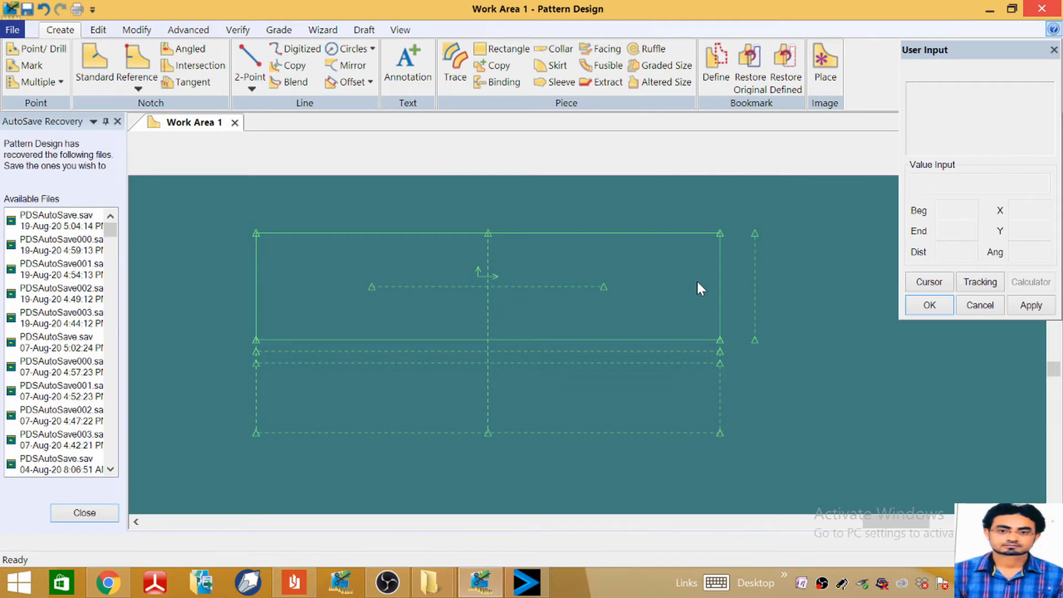
pyautogui.scroll(-2, 691, 261)
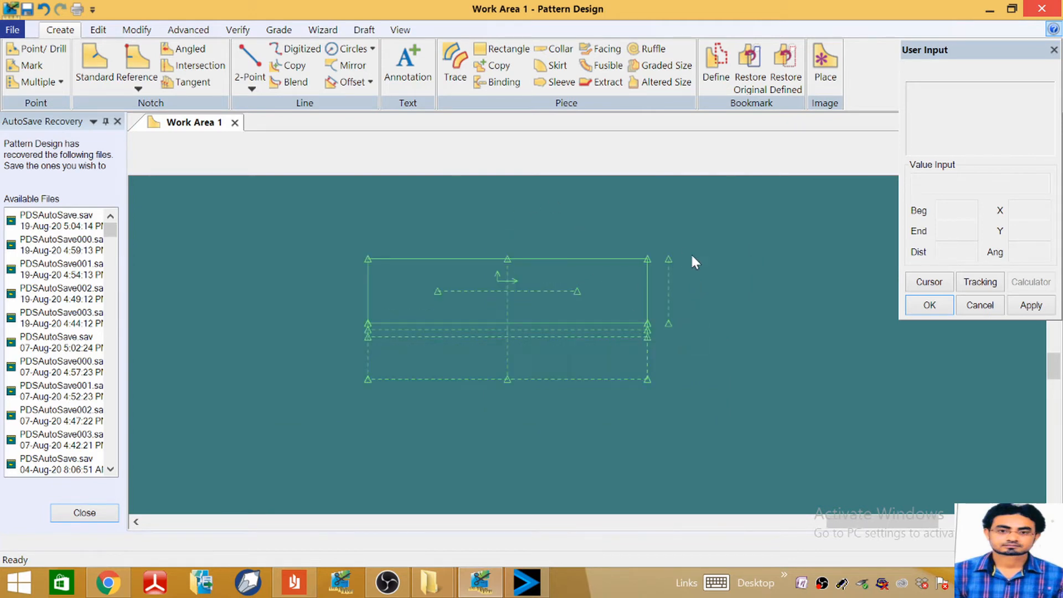
pyautogui.click(250, 68)
pyautogui.scroll(4, 651, 332)
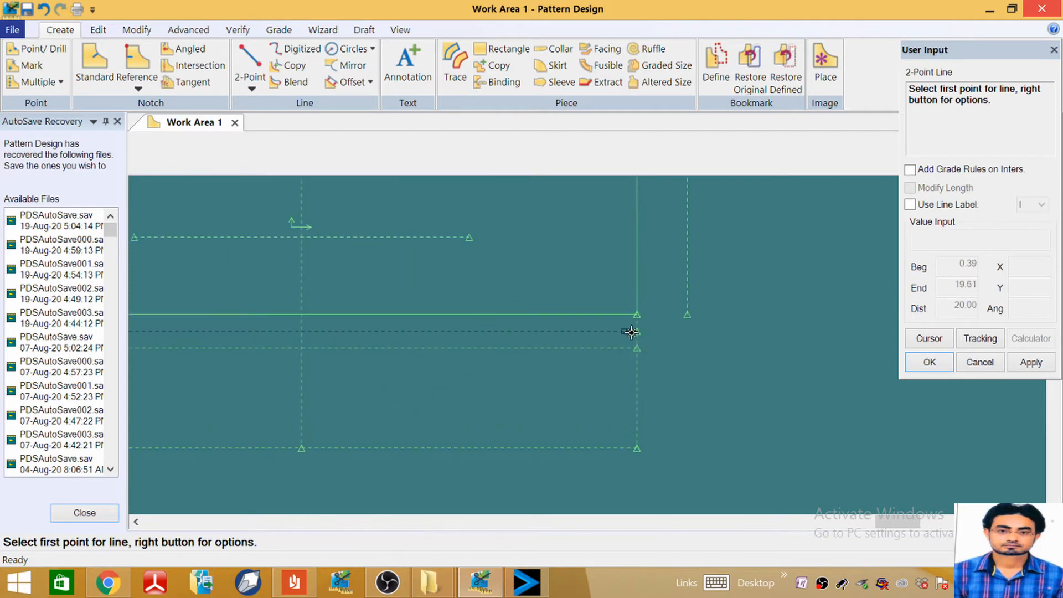
pyautogui.click(638, 332)
pyautogui.scroll(-2, 638, 332)
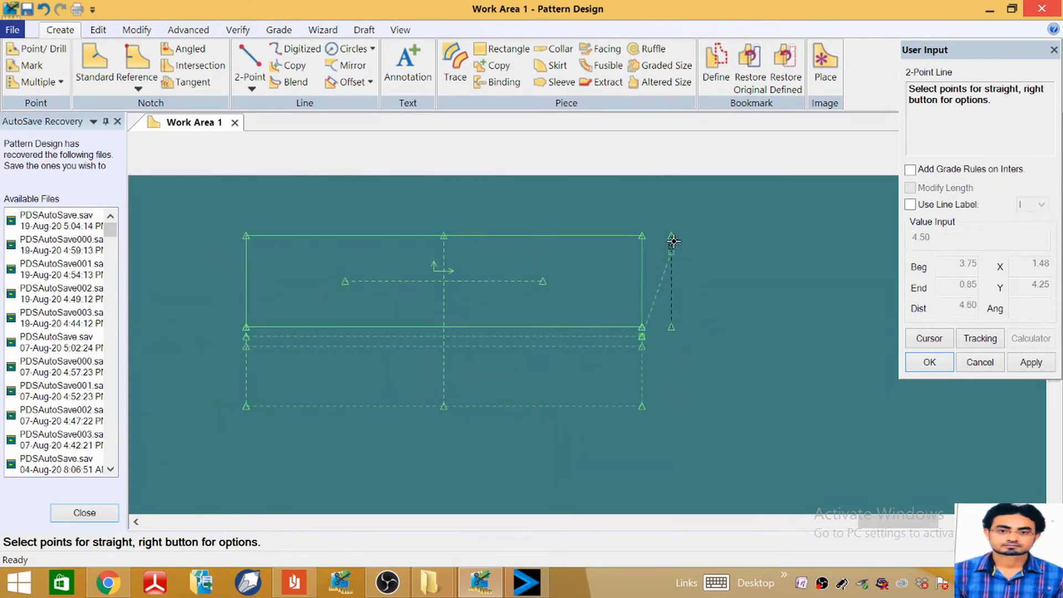
pyautogui.click(671, 236)
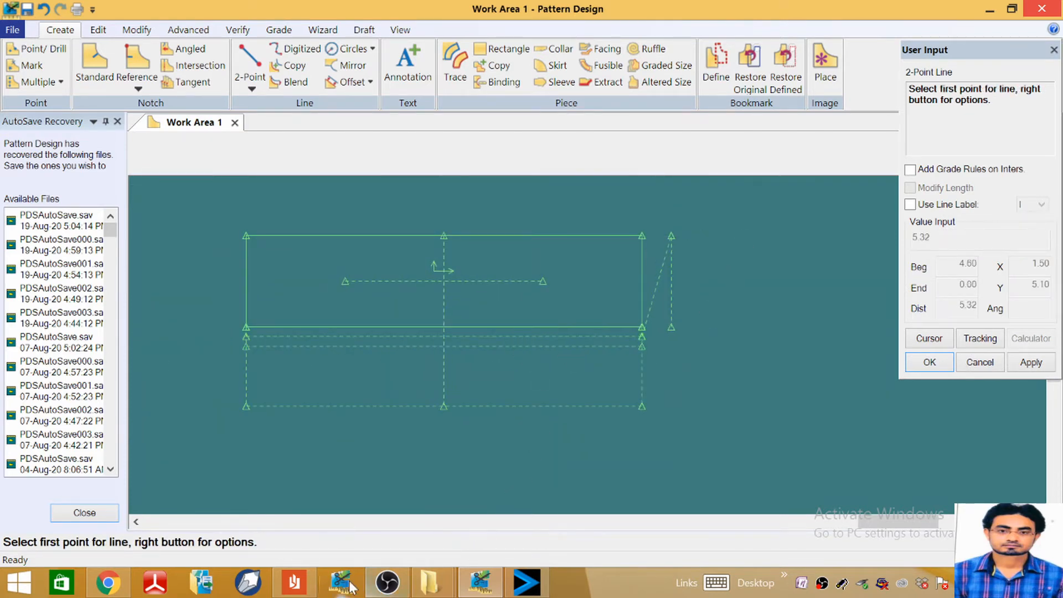
# Step: Check the collar point height in the spec sheet and move the slanted line's upper end to 6 from the line's beginning
pyautogui.click(294, 581)
pyautogui.scroll(10, 603, 349)
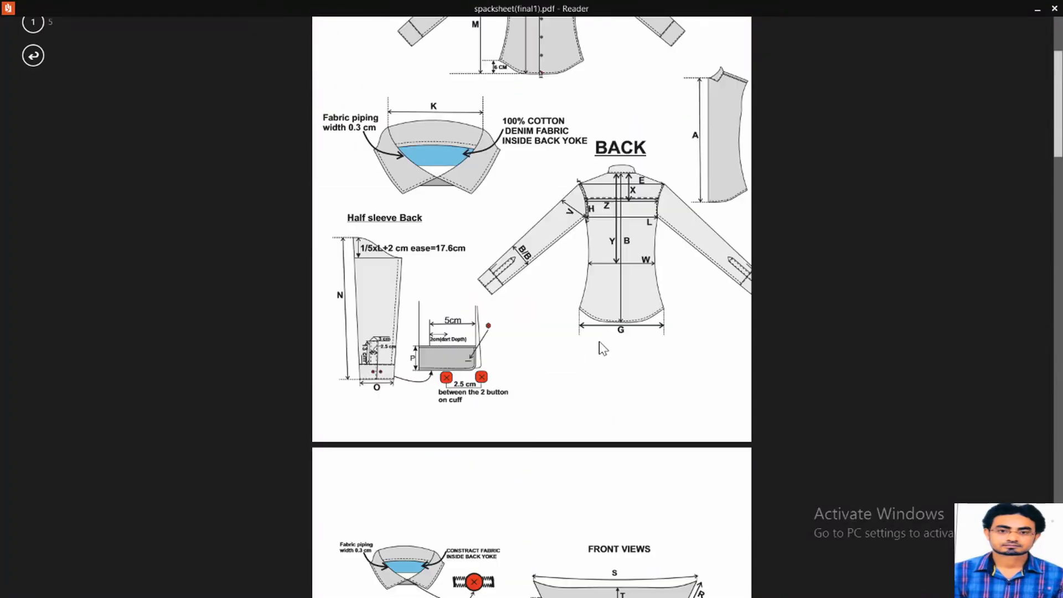
pyautogui.scroll(-4, 620, 321)
pyautogui.scroll(-5, 694, 257)
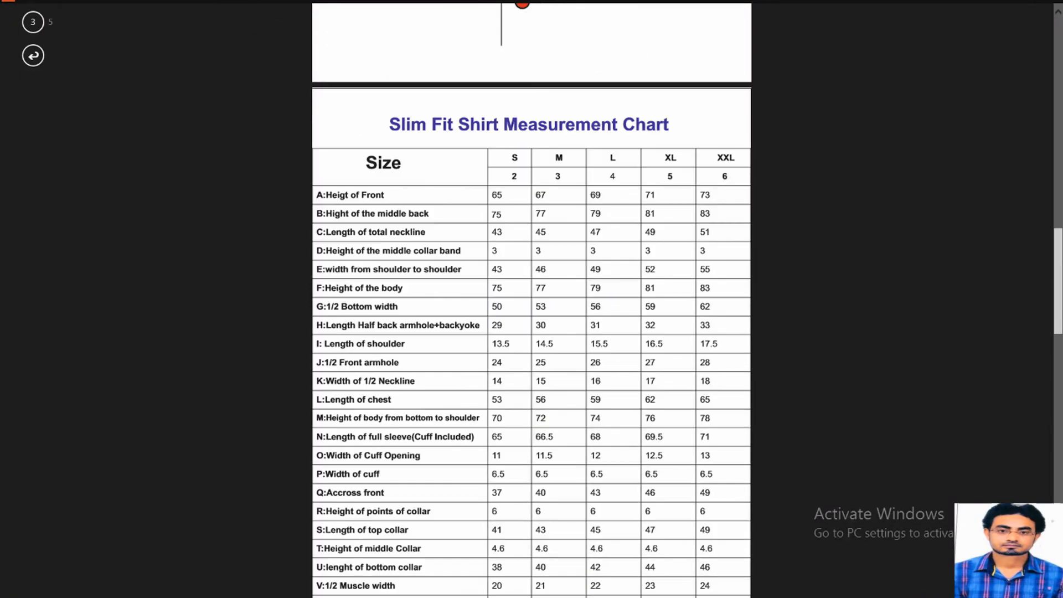
pyautogui.scroll(-5, 532, 299)
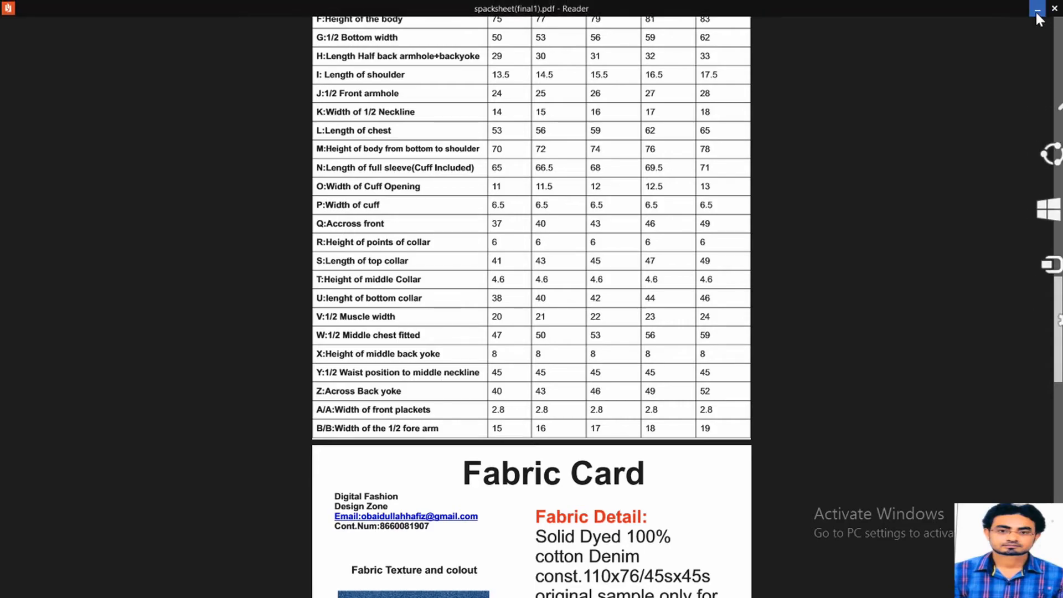
pyautogui.click(1036, 11)
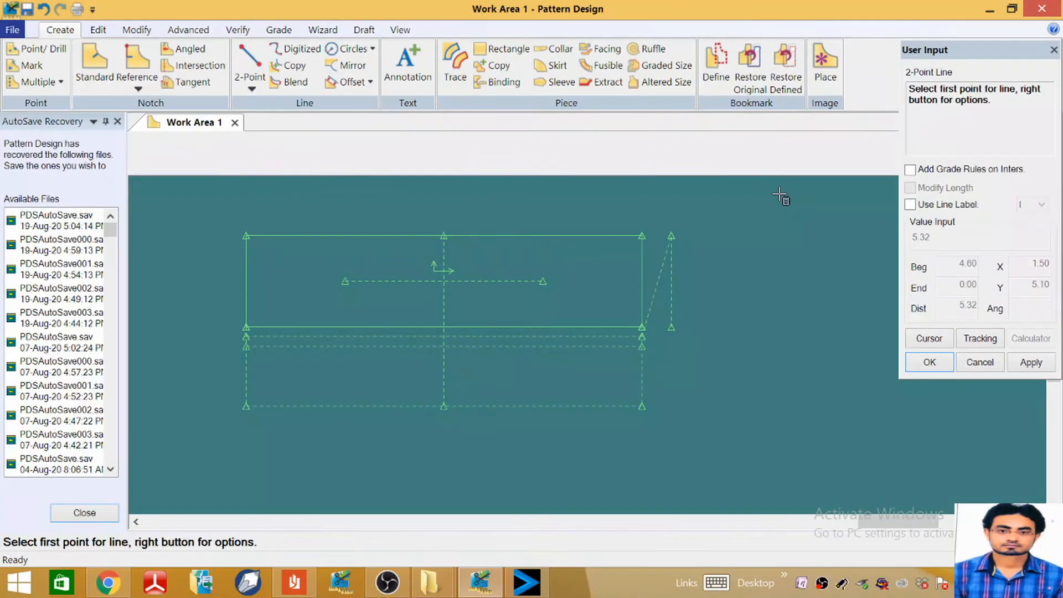
pyautogui.click(149, 31)
pyautogui.click(175, 67)
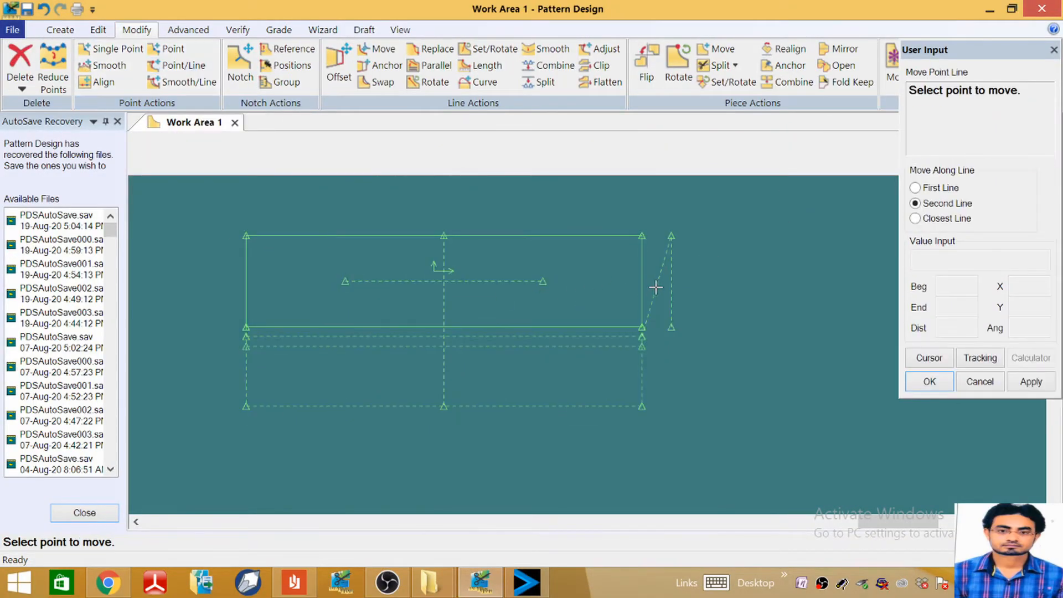
pyautogui.click(671, 237)
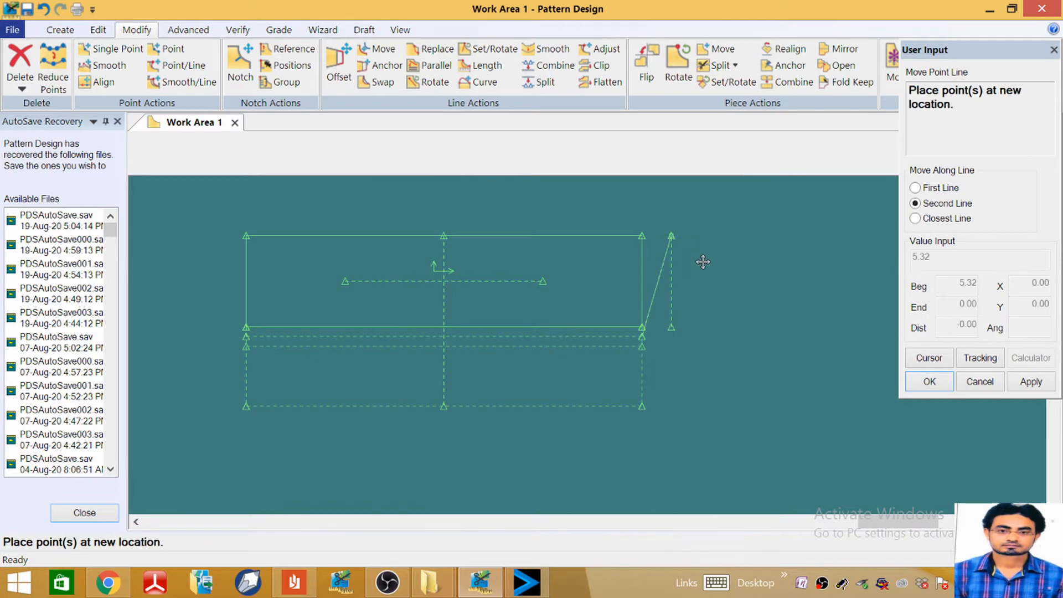
pyautogui.click(924, 356)
pyautogui.write('6')
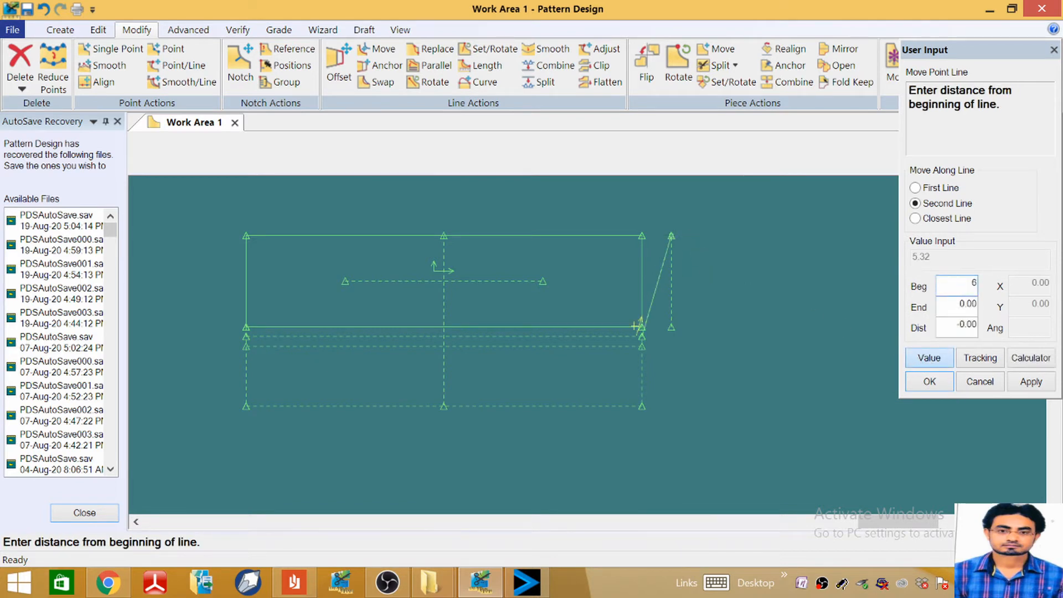
pyautogui.press('Return')
pyautogui.rightClick(534, 220)
pyautogui.click(532, 216)
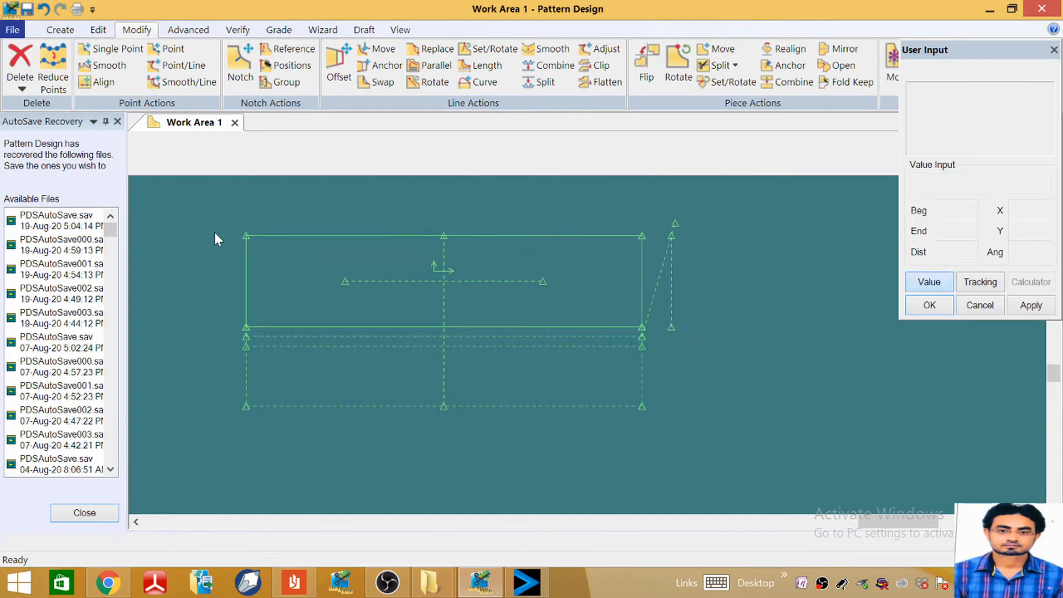
# Step: Draw a 2-point curve from the rectangle's upper left corner to the extended collar point, bending it along the upper edge
pyautogui.click(54, 34)
pyautogui.click(249, 87)
pyautogui.click(306, 118)
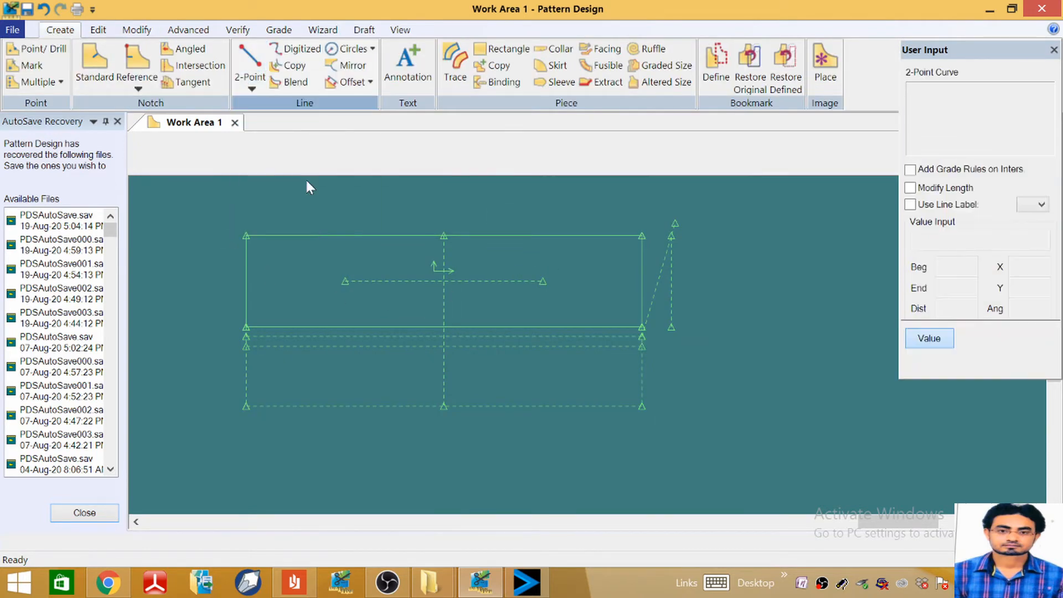
pyautogui.click(246, 236)
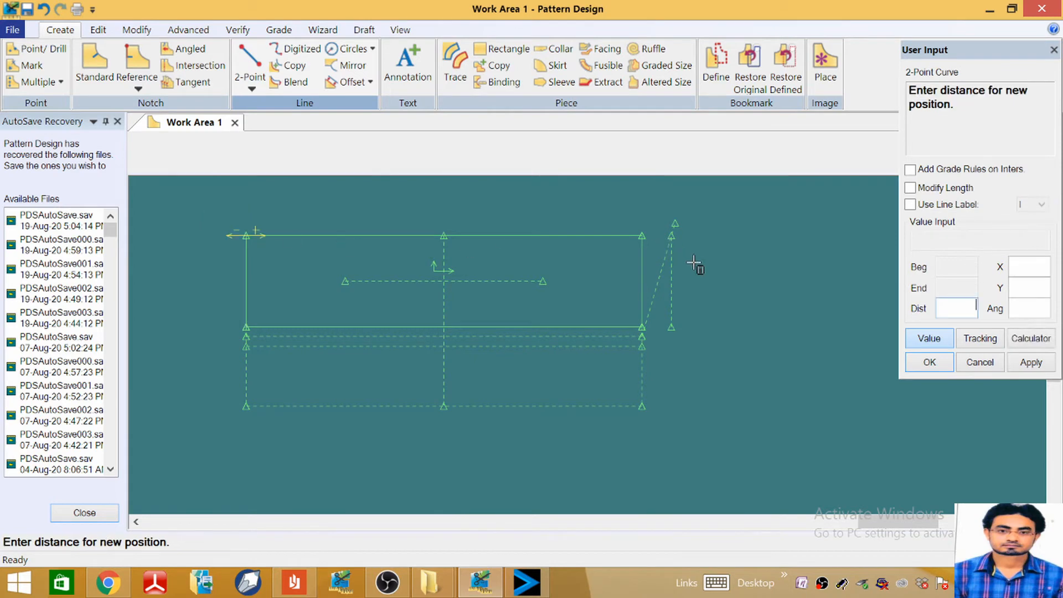
pyautogui.click(925, 338)
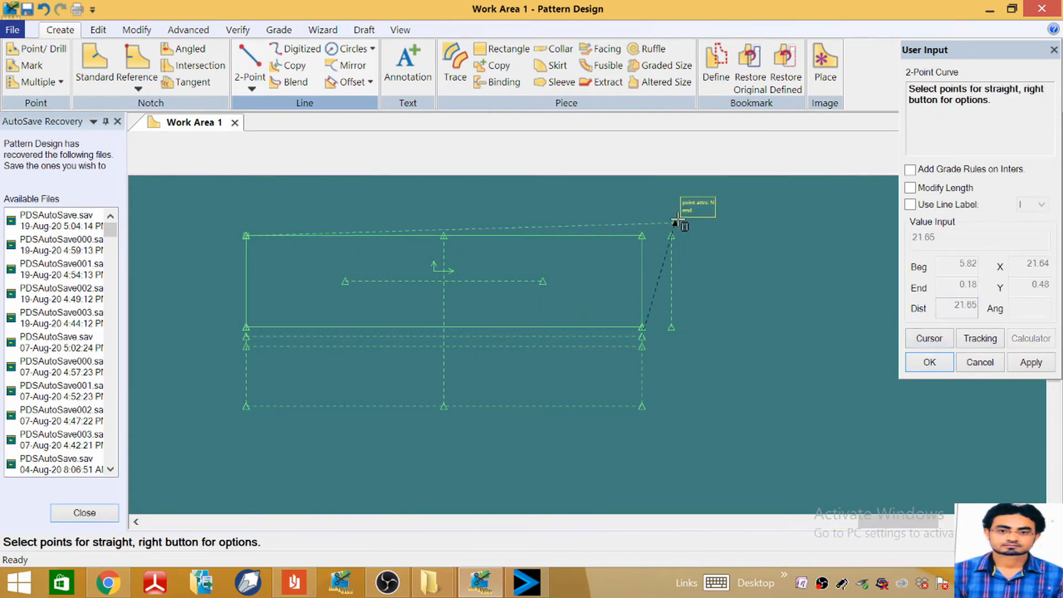
pyautogui.click(469, 235)
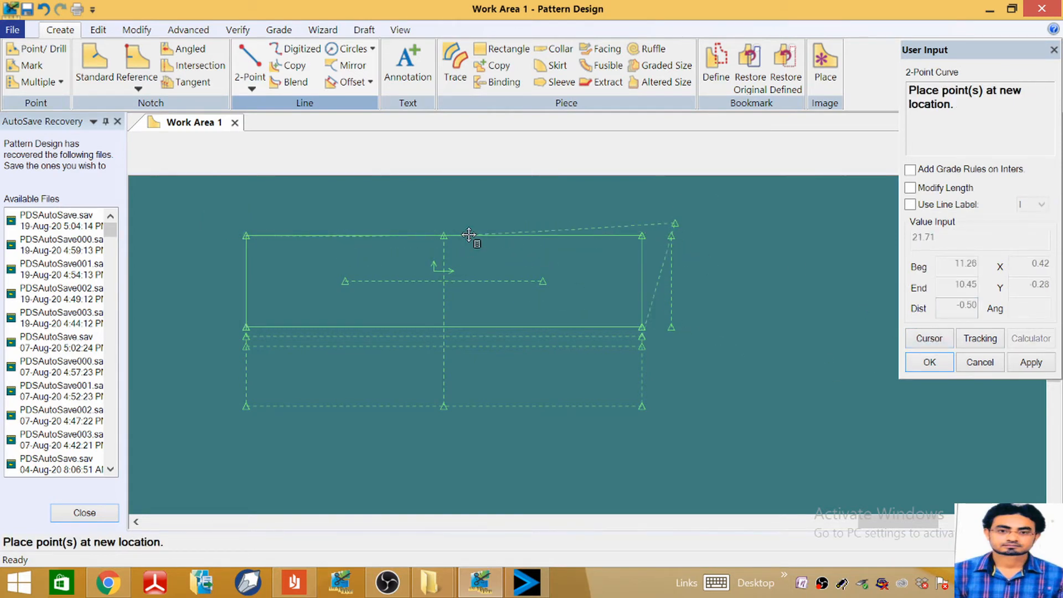
pyautogui.click(469, 235)
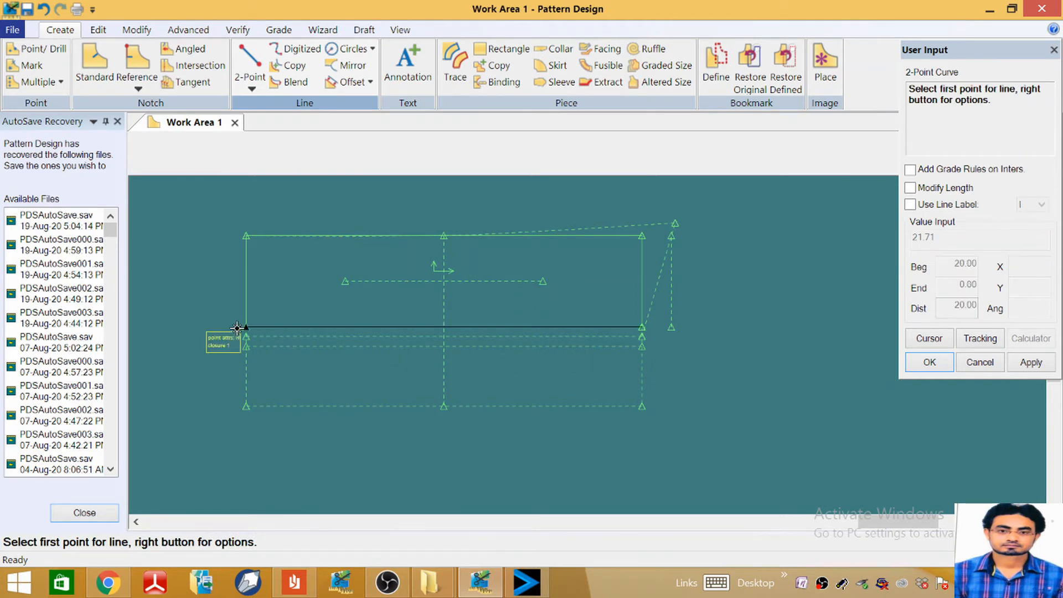
# Step: Draw a 2-point curve from the rectangle's lower left corner to the right end of the first guide line, ending the curve command
pyautogui.click(628, 312)
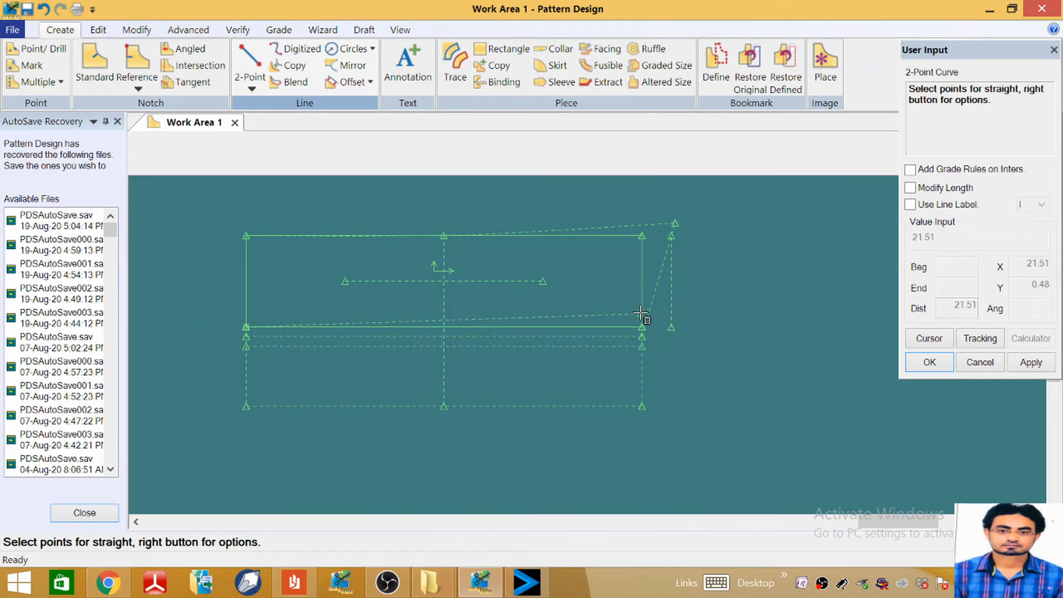
pyautogui.scroll(2, 641, 331)
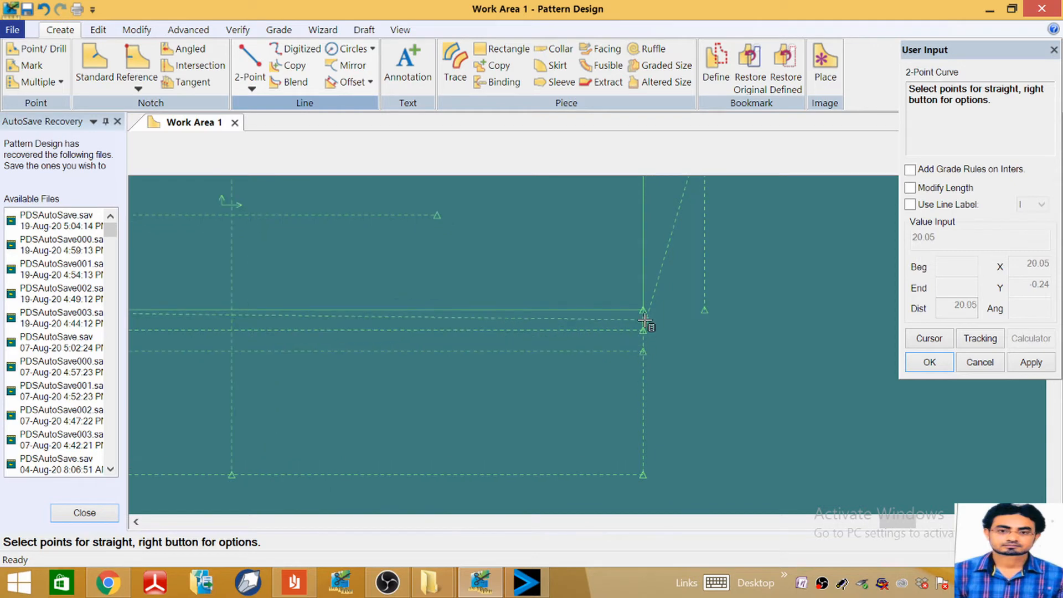
pyautogui.click(642, 333)
pyautogui.scroll(-2, 638, 320)
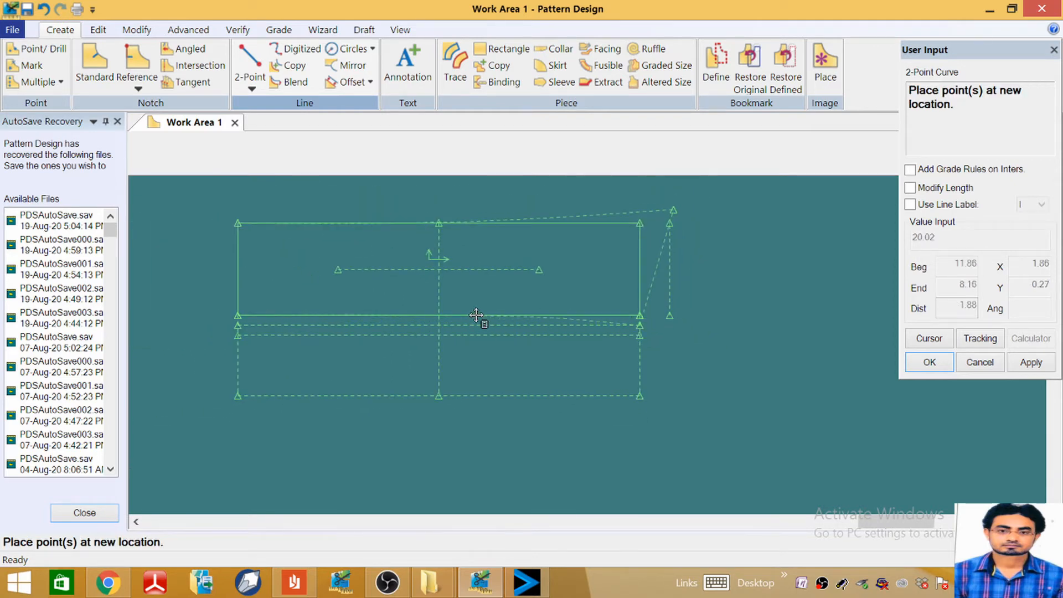
pyautogui.scroll(1, 477, 316)
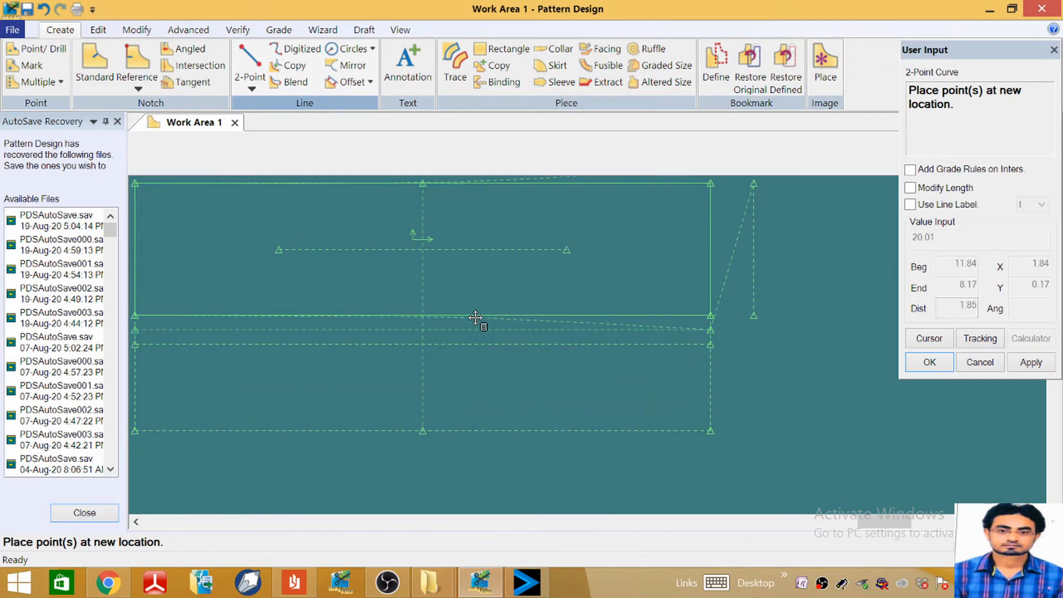
pyautogui.click(475, 317)
pyautogui.scroll(-2, 475, 316)
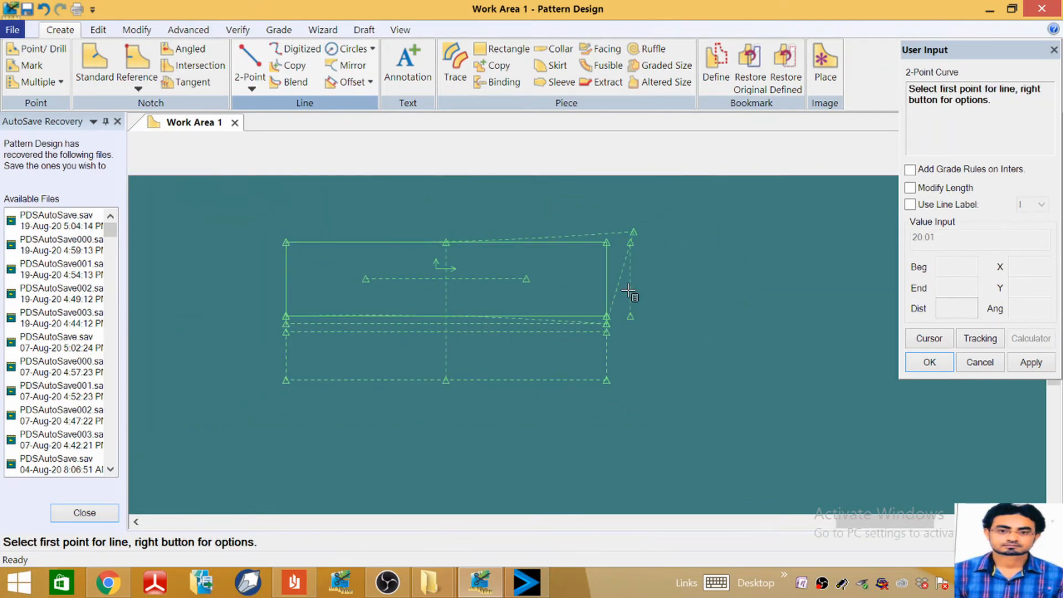
pyautogui.rightClick(609, 291)
pyautogui.click(626, 126)
# Step: Examine the collar band diagram and the total neckline length in the spec sheet's measurement chart
pyautogui.scroll(2, 524, 332)
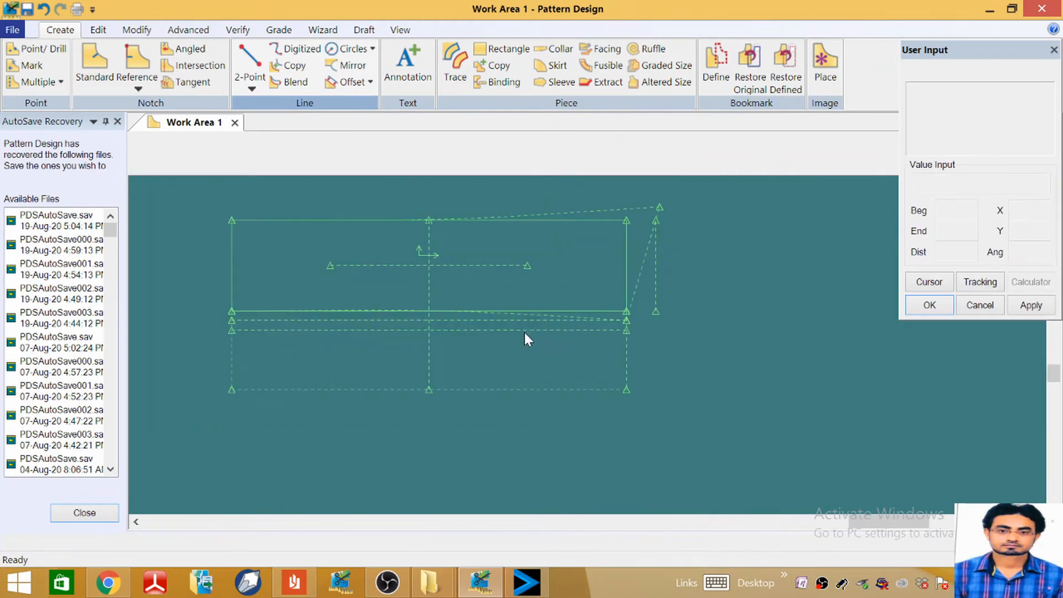
pyautogui.scroll(-2, 582, 219)
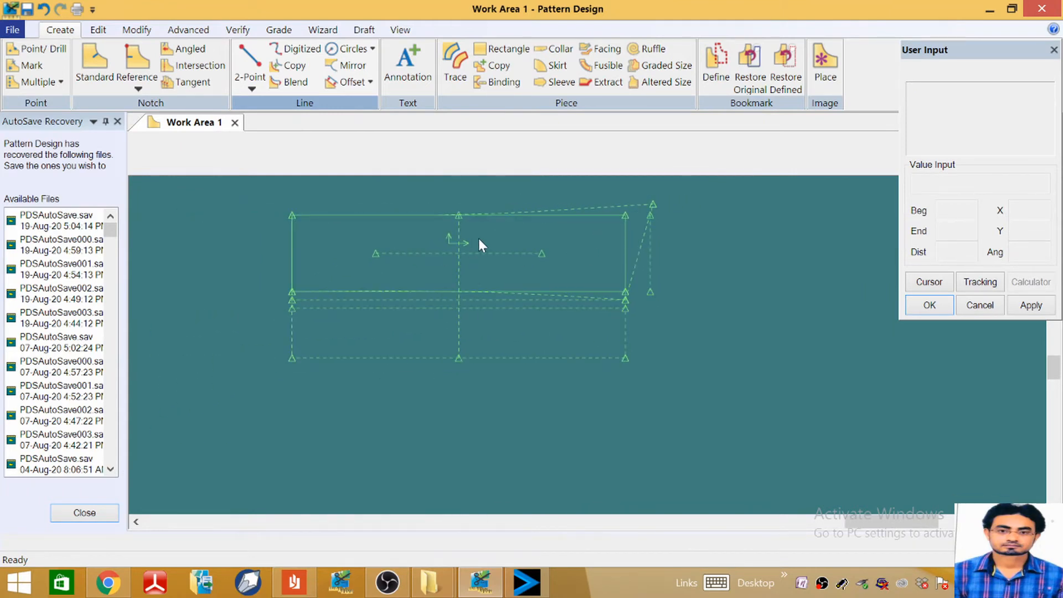
pyautogui.scroll(1, 480, 240)
pyautogui.scroll(-2, 615, 271)
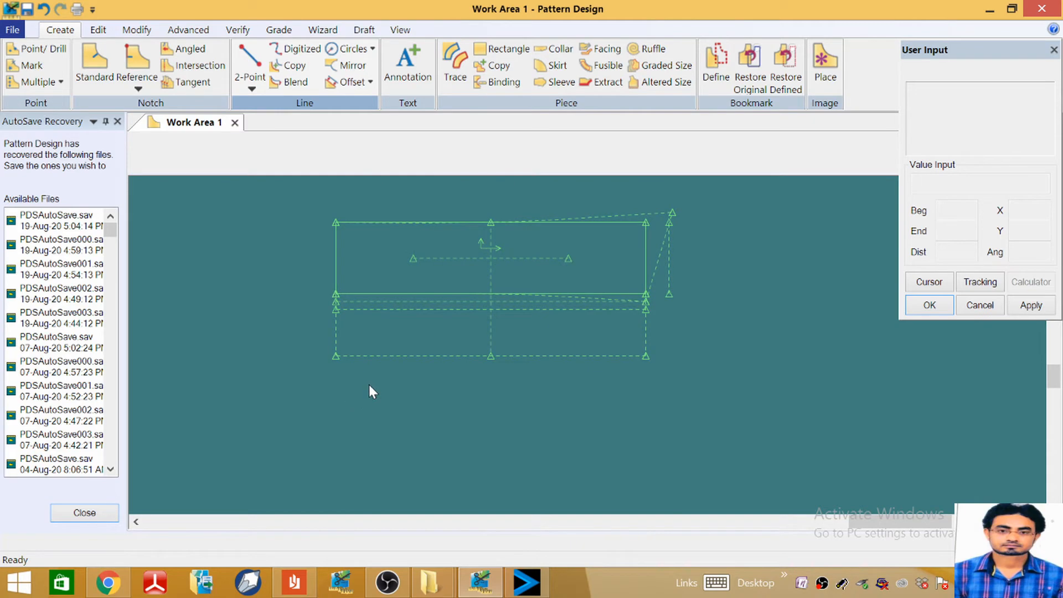
pyautogui.click(296, 584)
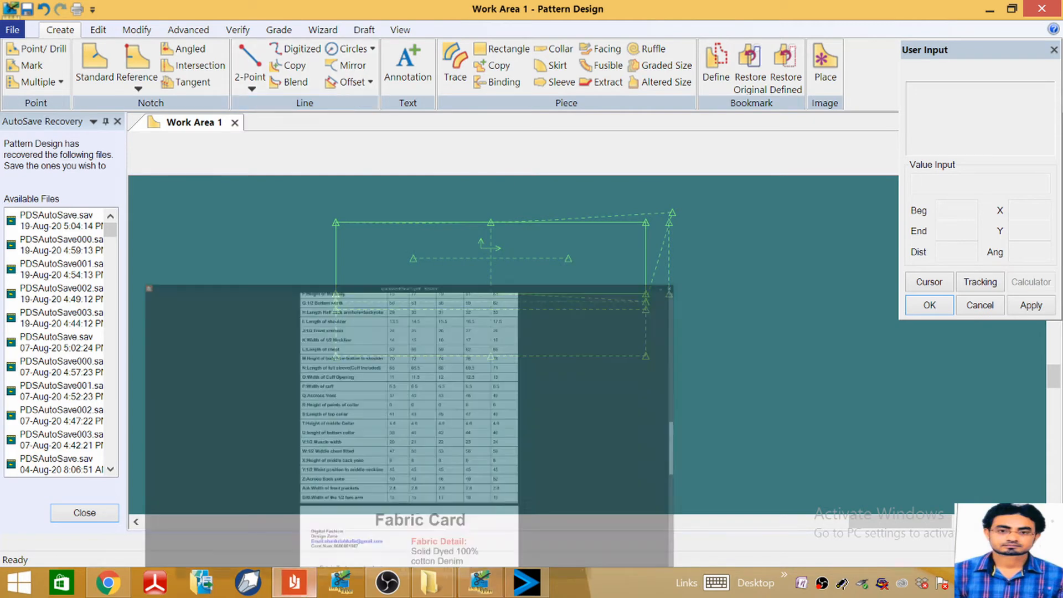
pyautogui.scroll(10, 471, 437)
pyautogui.scroll(-9, 527, 391)
pyautogui.scroll(4, 541, 363)
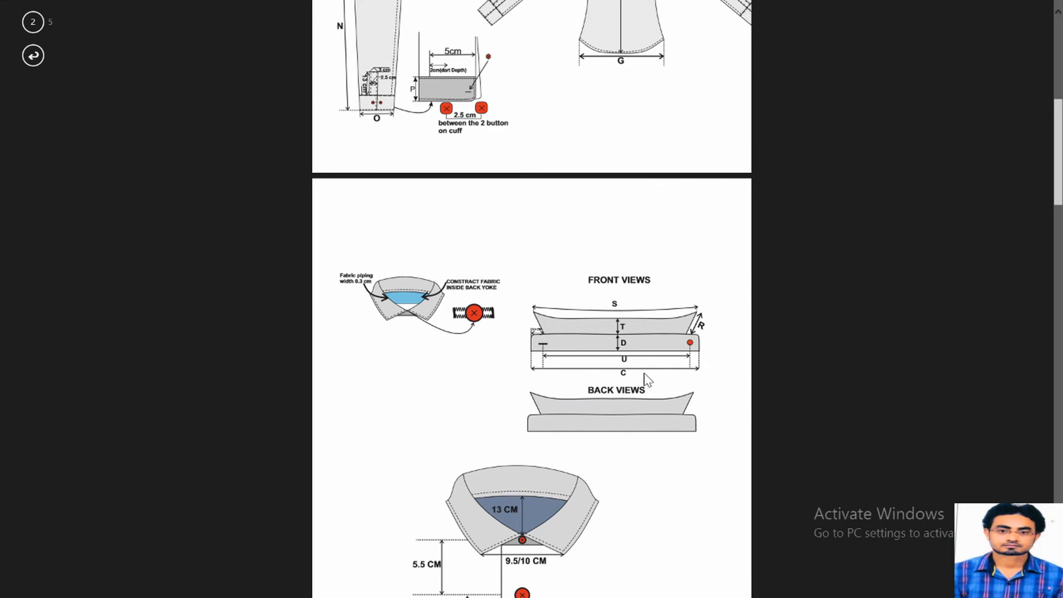
pyautogui.scroll(-12, 644, 373)
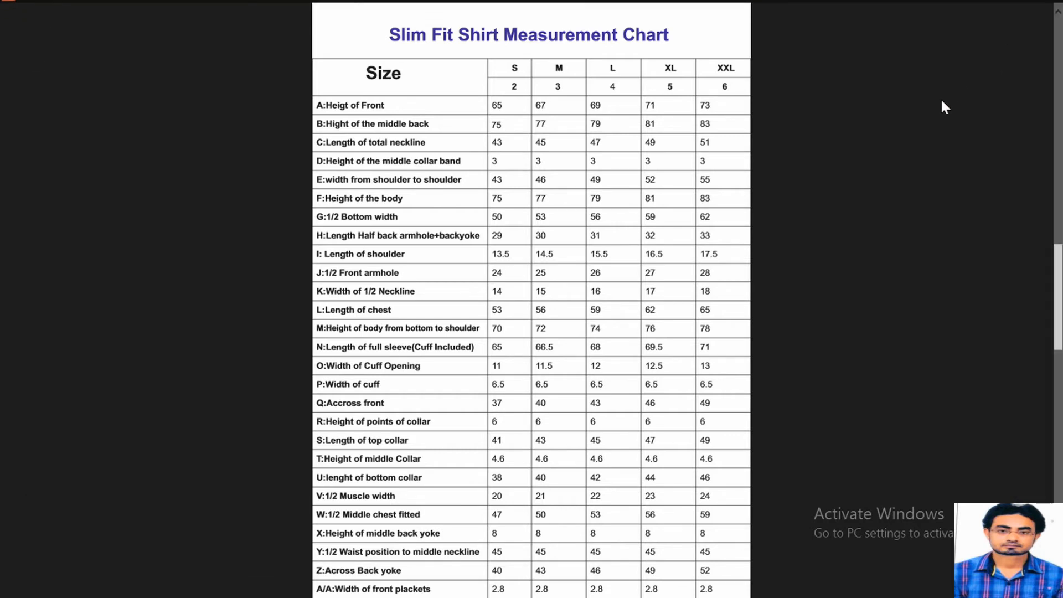
pyautogui.click(1040, 10)
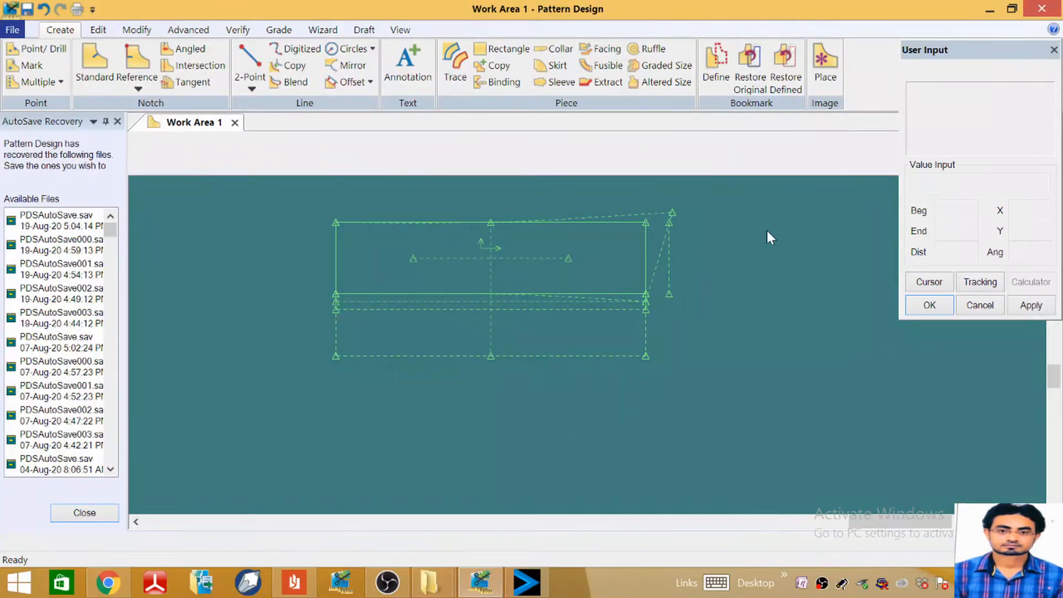
# Step: Offset the collar band's left vertical line to the right by half the neckline length, calculated as 45/2
pyautogui.click(370, 81)
pyautogui.click(355, 121)
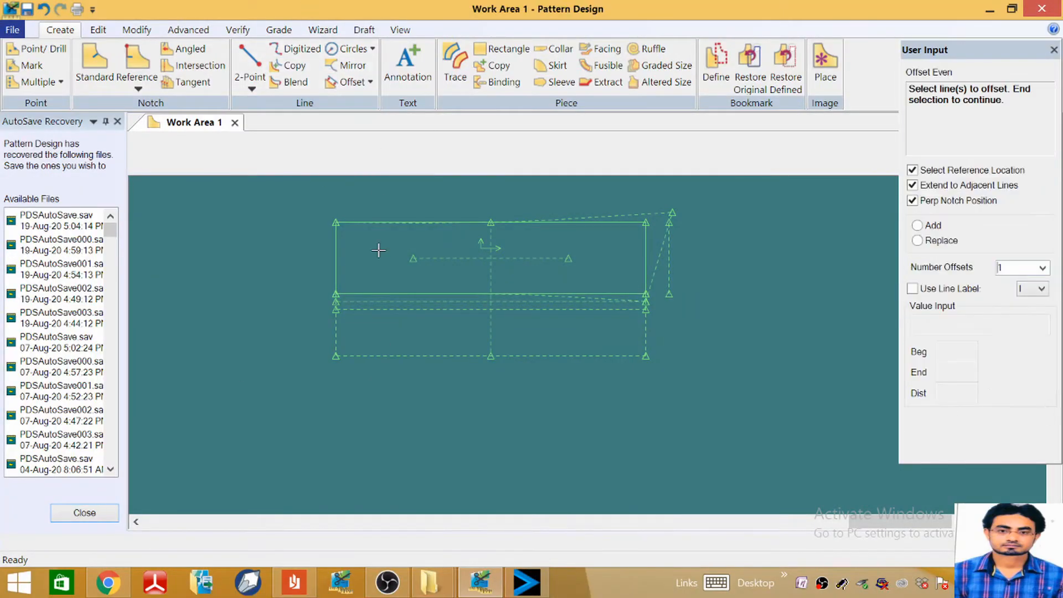
pyautogui.rightClick(335, 329)
pyautogui.click(321, 333)
pyautogui.click(336, 329)
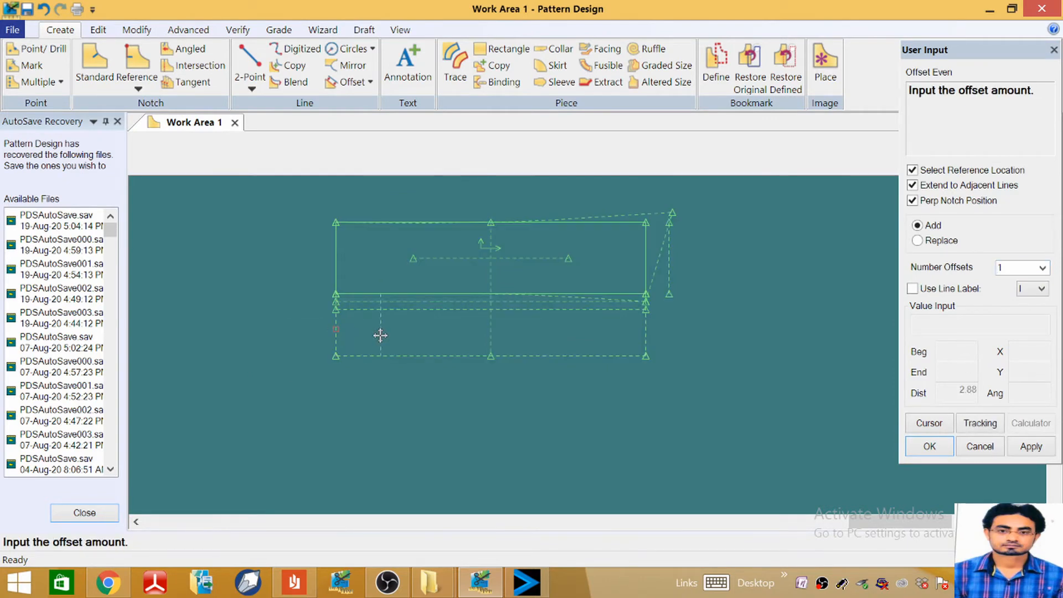
pyautogui.click(930, 423)
pyautogui.click(1018, 425)
pyautogui.click(221, 302)
pyautogui.click(281, 276)
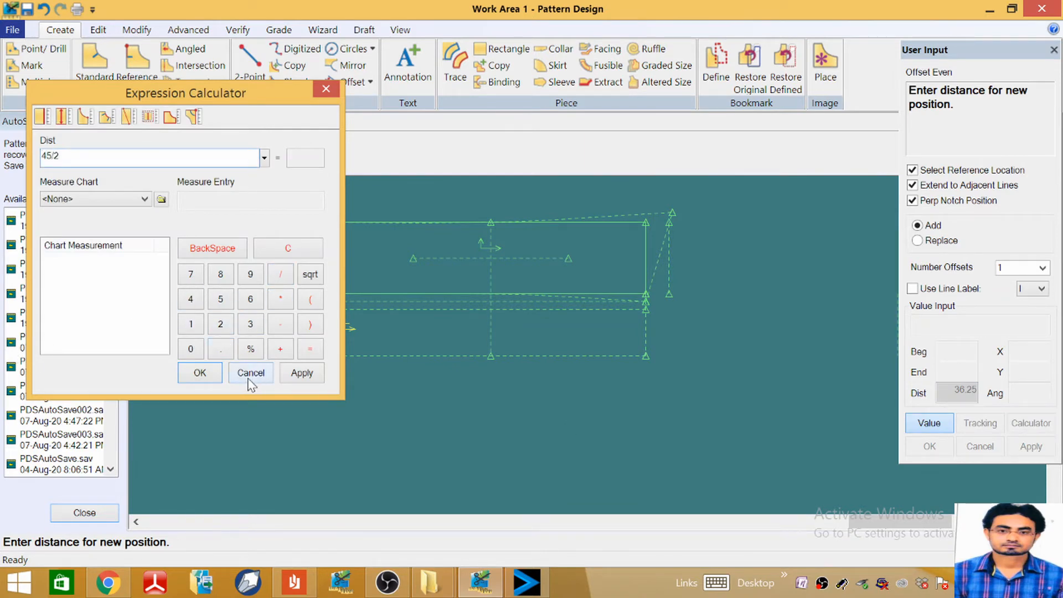
pyautogui.click(302, 374)
pyautogui.click(201, 374)
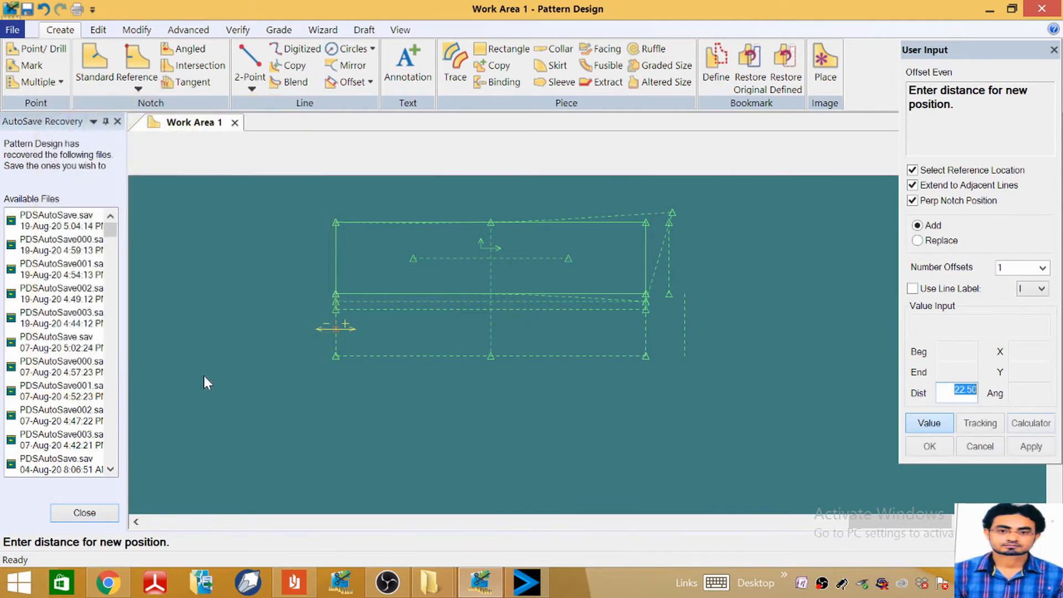
pyautogui.click(251, 88)
pyautogui.click(289, 119)
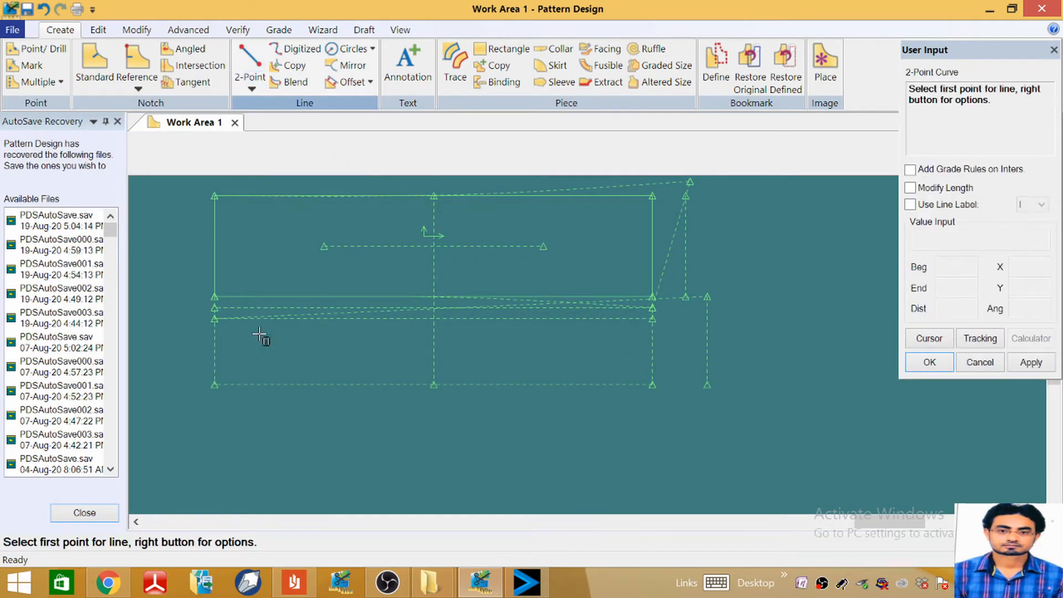
pyautogui.click(45, 10)
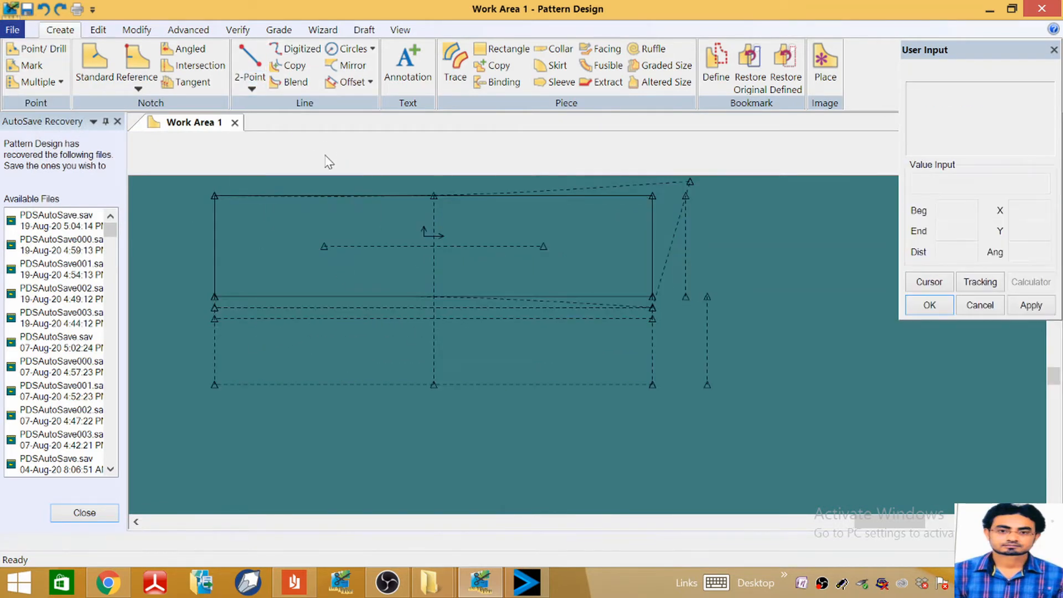
# Step: Draw a 2-point curve from the second guide line's left end to the top of the collar band's extension line, bending it along the guide
pyautogui.click(251, 87)
pyautogui.click(286, 121)
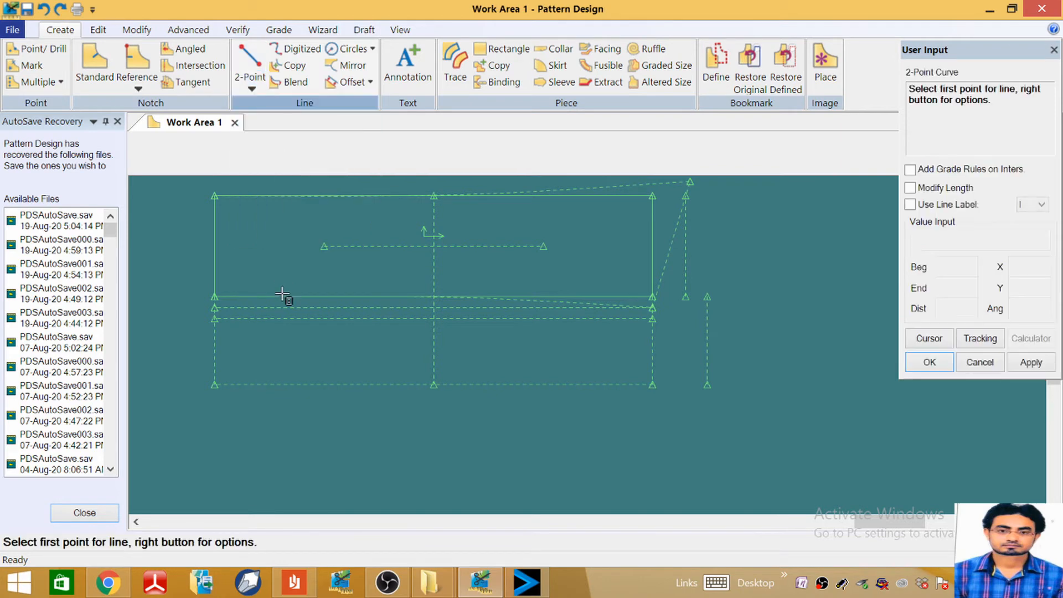
pyautogui.click(214, 326)
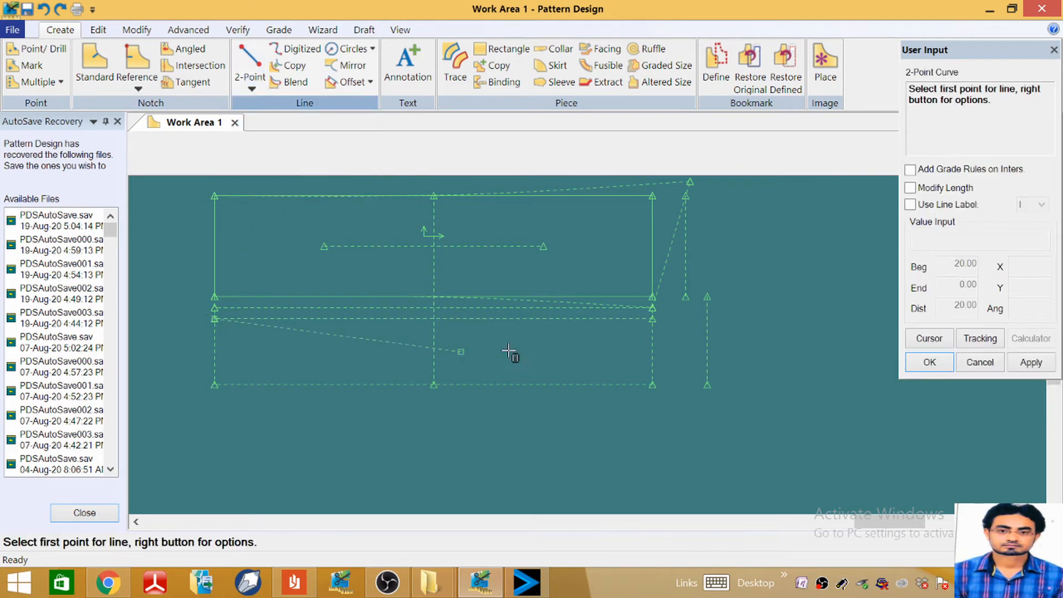
pyautogui.click(709, 296)
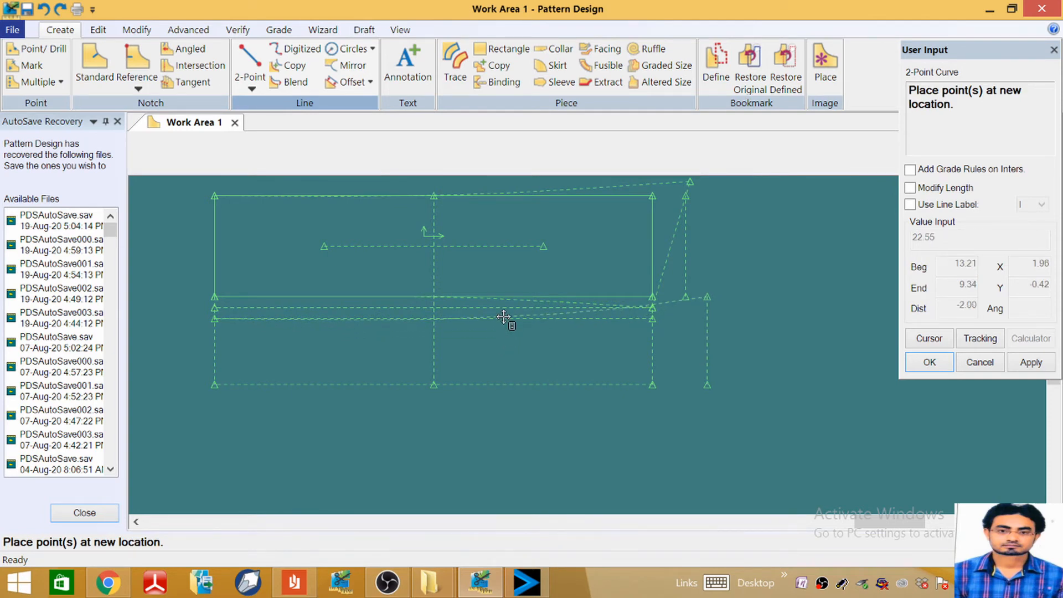
pyautogui.scroll(1, 504, 316)
pyautogui.scroll(1, 504, 316)
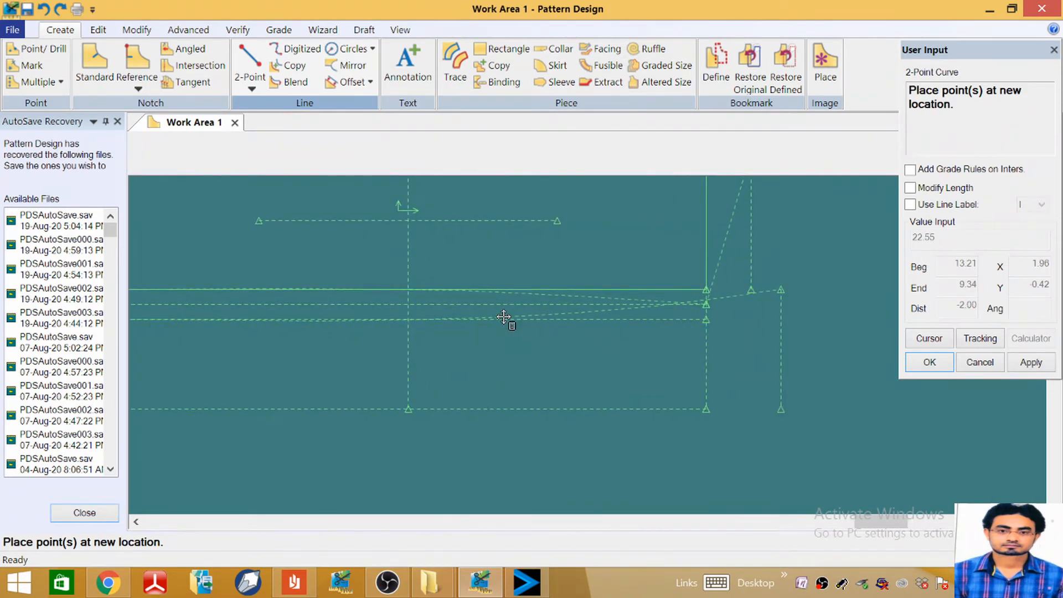
pyautogui.click(503, 317)
pyautogui.scroll(-2, 596, 298)
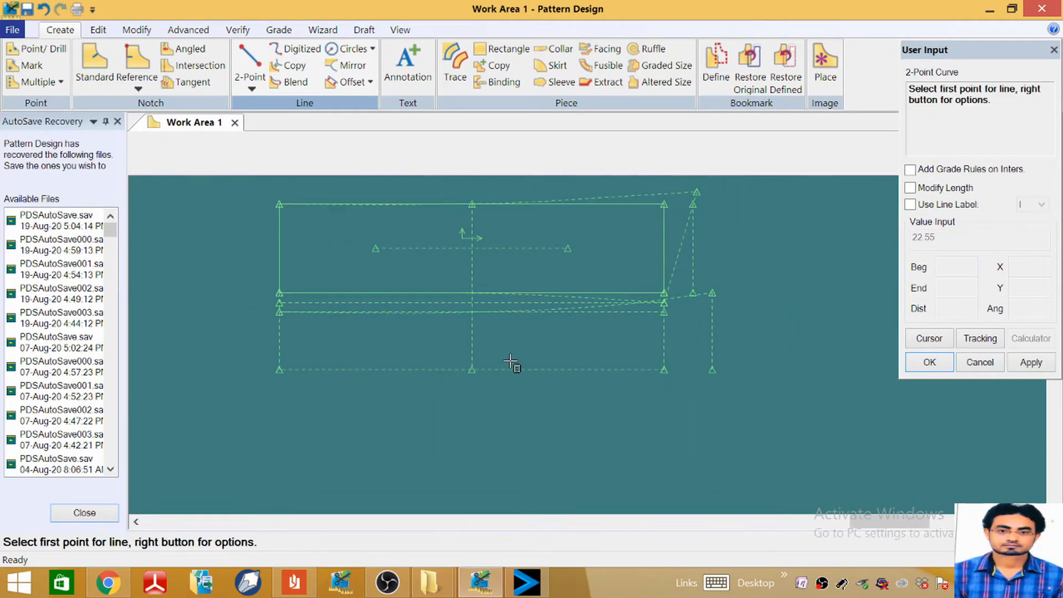
# Step: Start a 2-point curve from the band's lower left corner to the extension line, and check the collar band height in the spec sheet
pyautogui.click(277, 371)
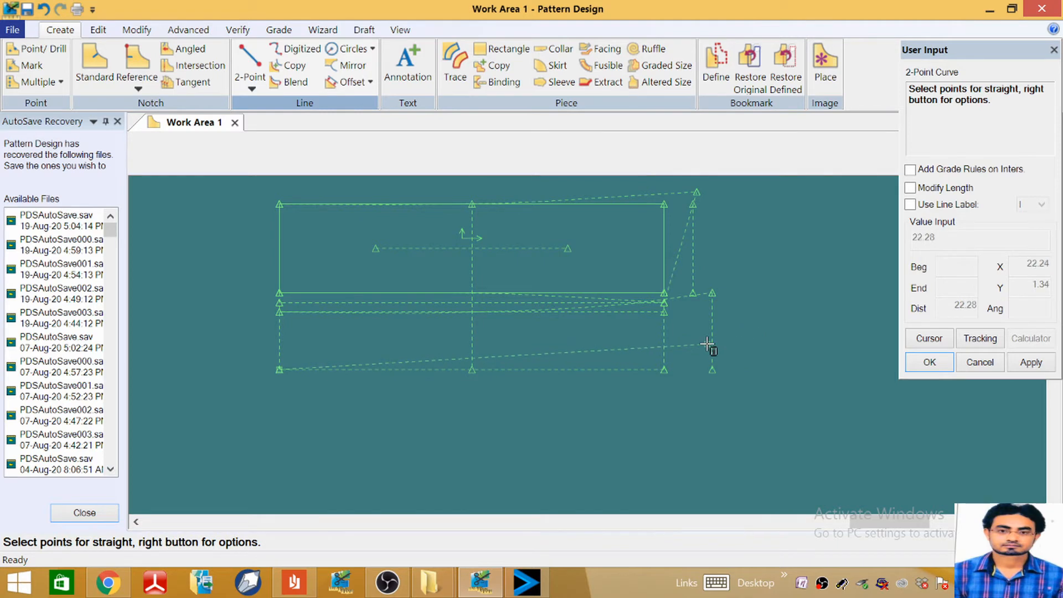
pyautogui.click(713, 291)
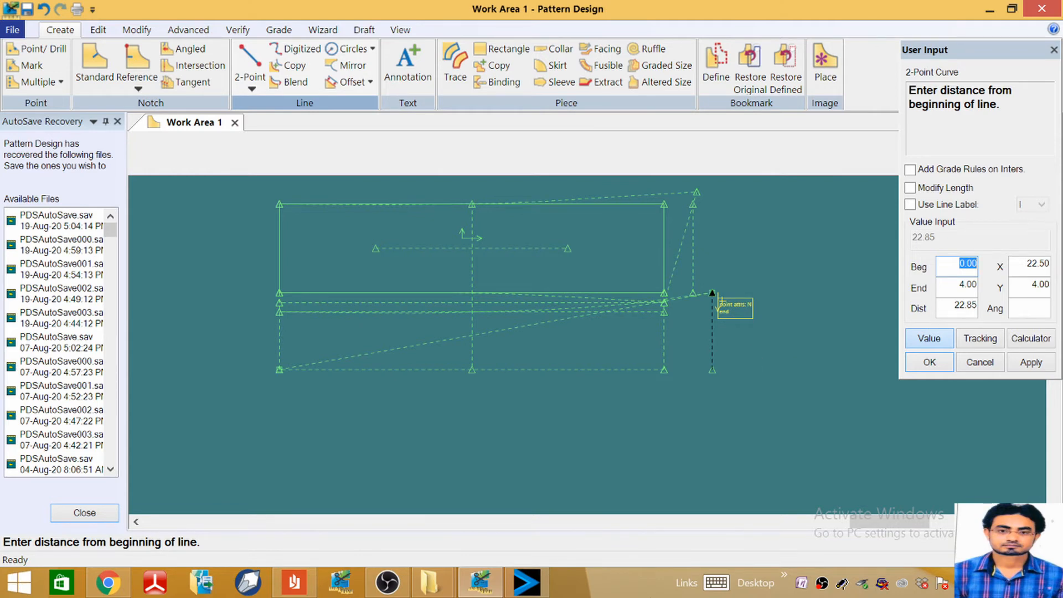
pyautogui.click(294, 583)
pyautogui.scroll(-10, 464, 368)
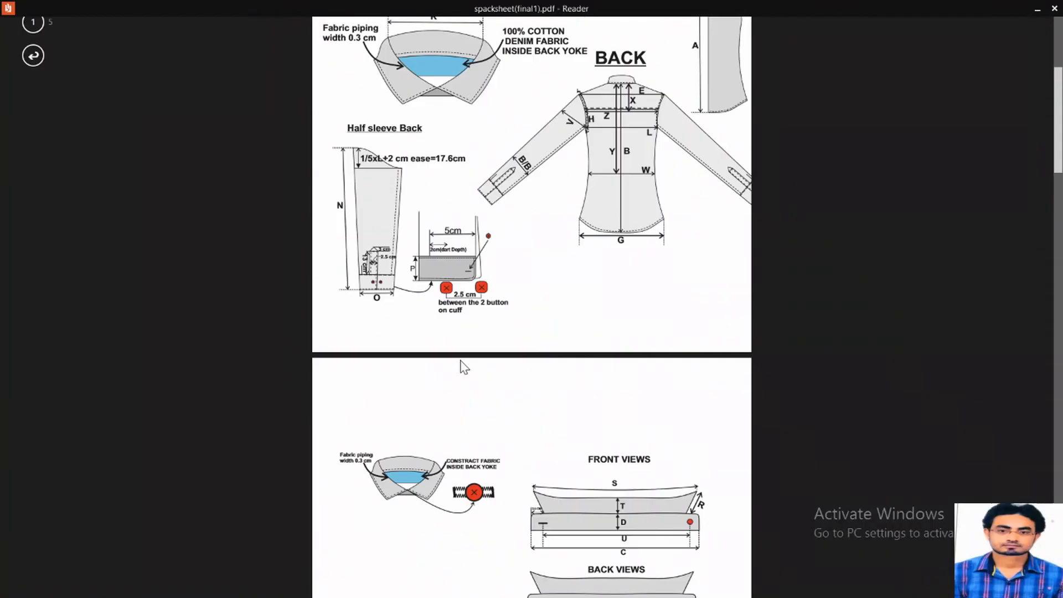
pyautogui.scroll(-5, 464, 368)
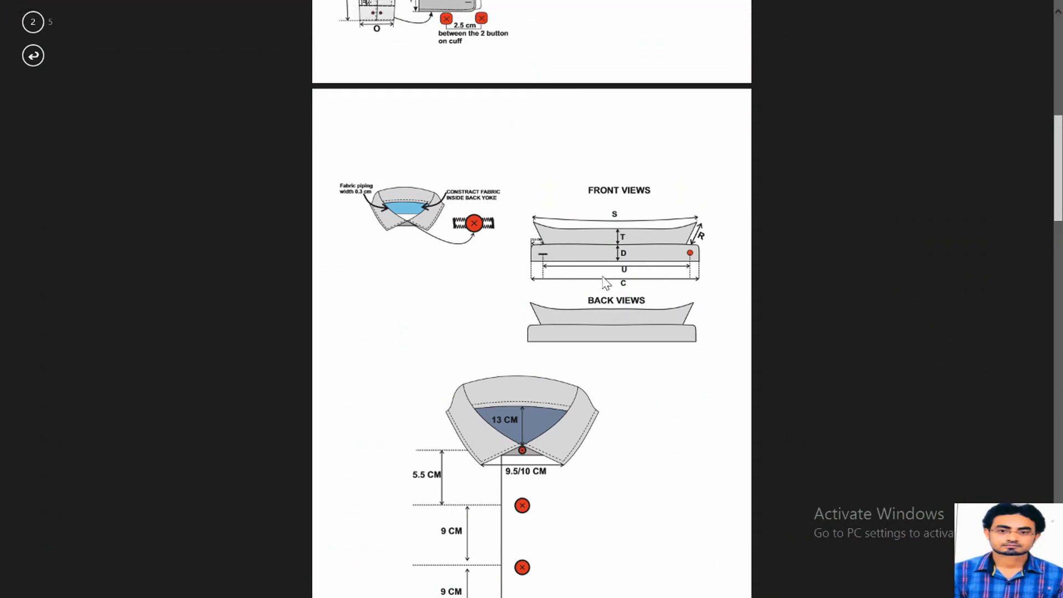
pyautogui.scroll(-15, 607, 282)
pyautogui.scroll(3, 532, 299)
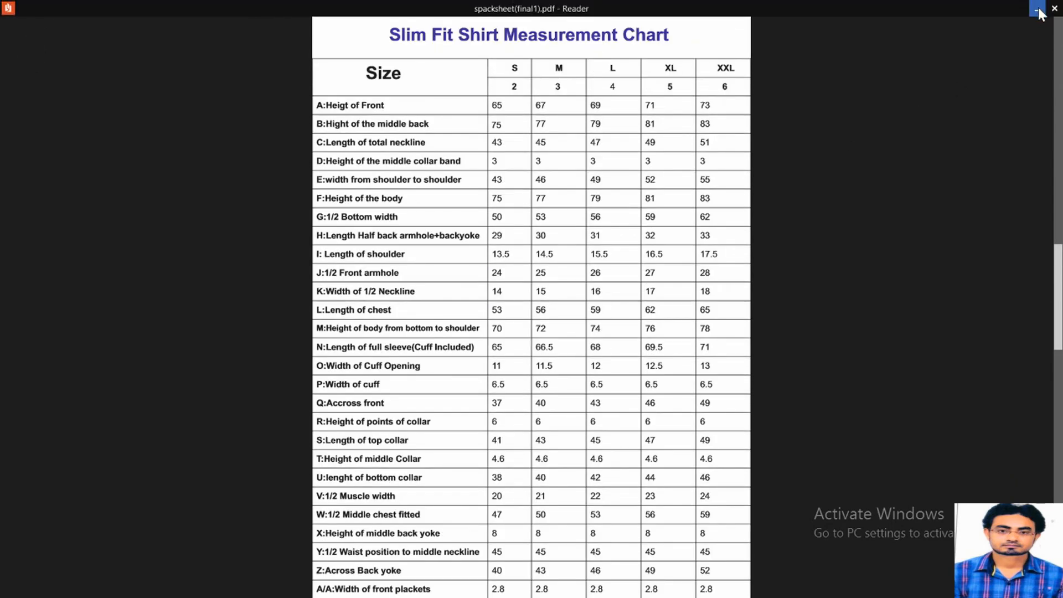
pyautogui.click(1044, 9)
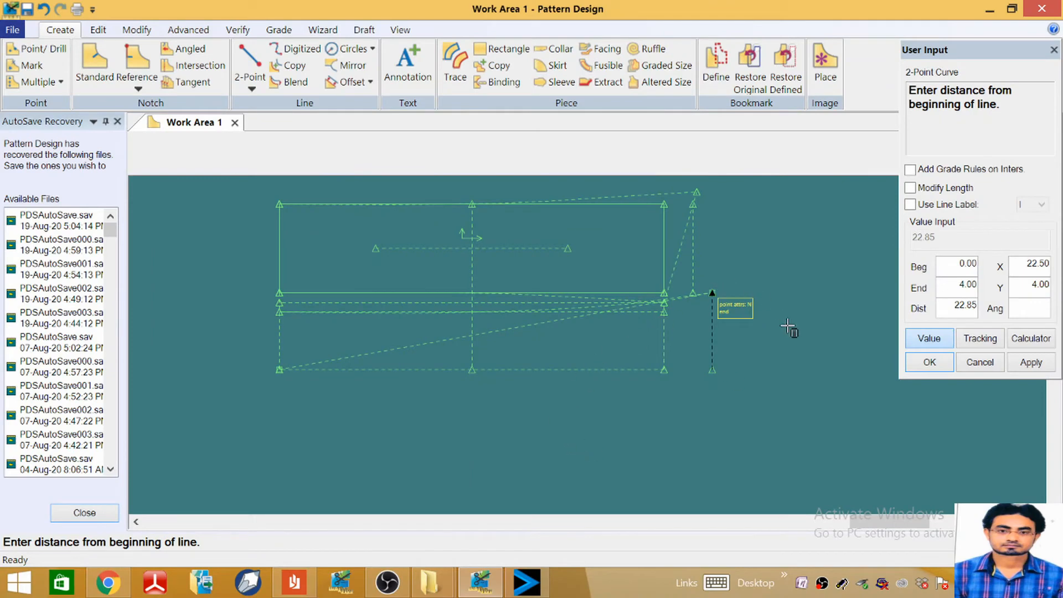
# Step: End the curve 3 from the beginning of the extension line, bend it along the band's lower edge, and finish the command
pyautogui.click(953, 285)
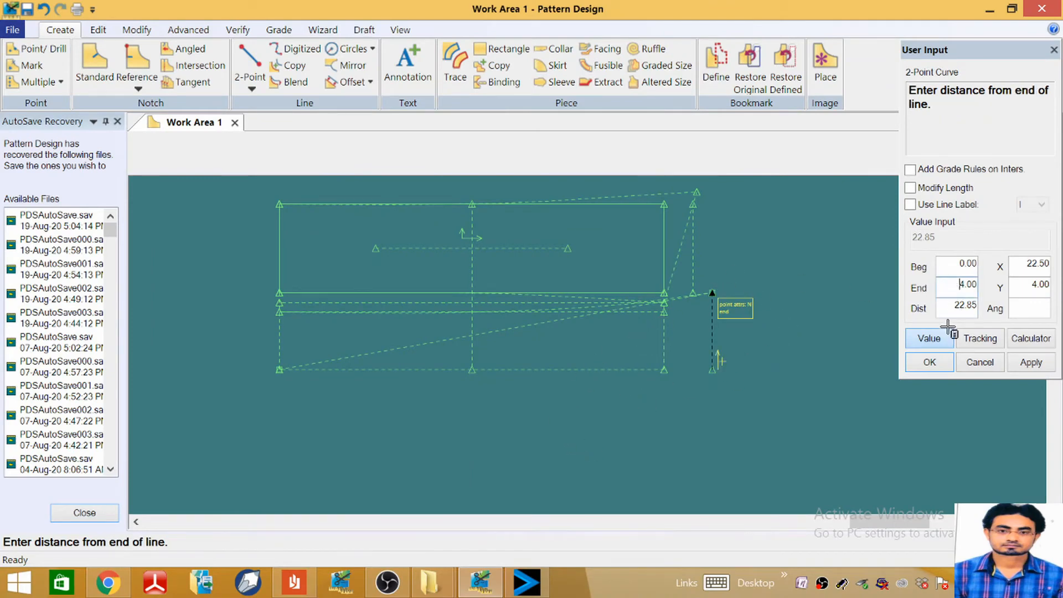
pyautogui.doubleClick(957, 267)
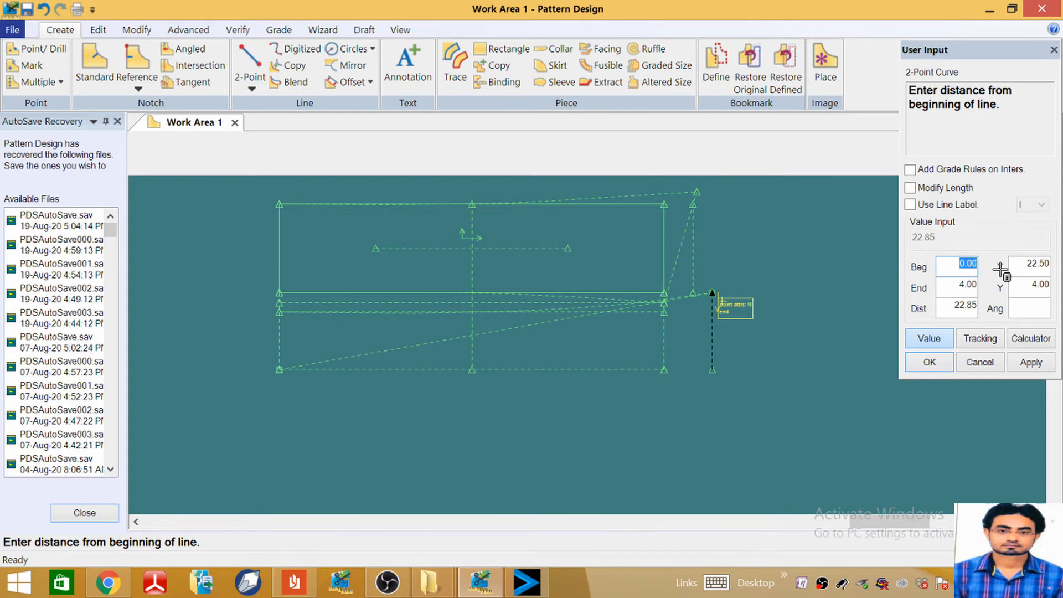
pyautogui.write('3')
pyautogui.press('Return')
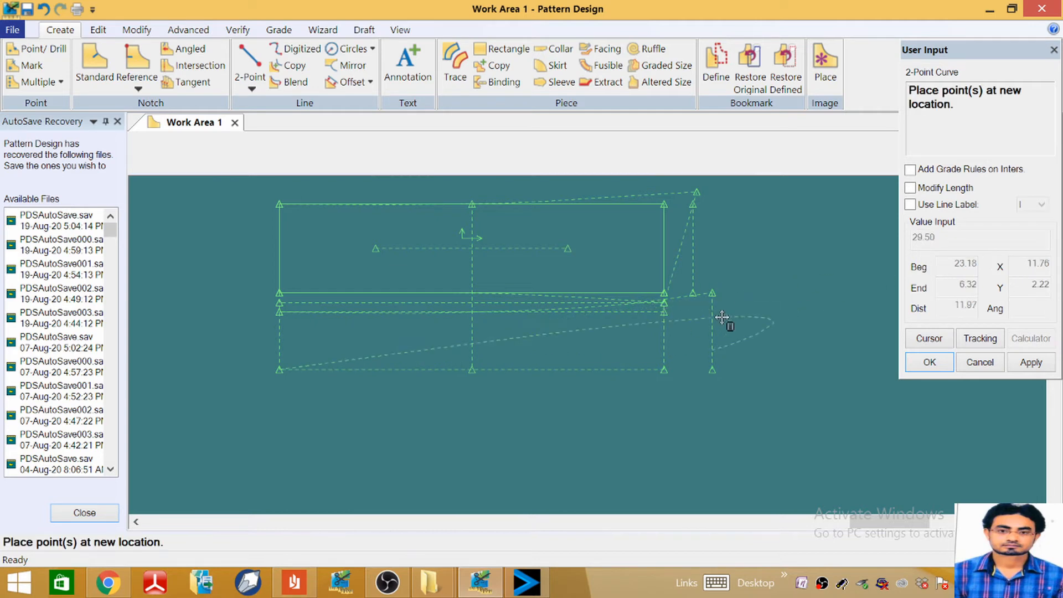
pyautogui.click(553, 368)
pyautogui.rightClick(752, 252)
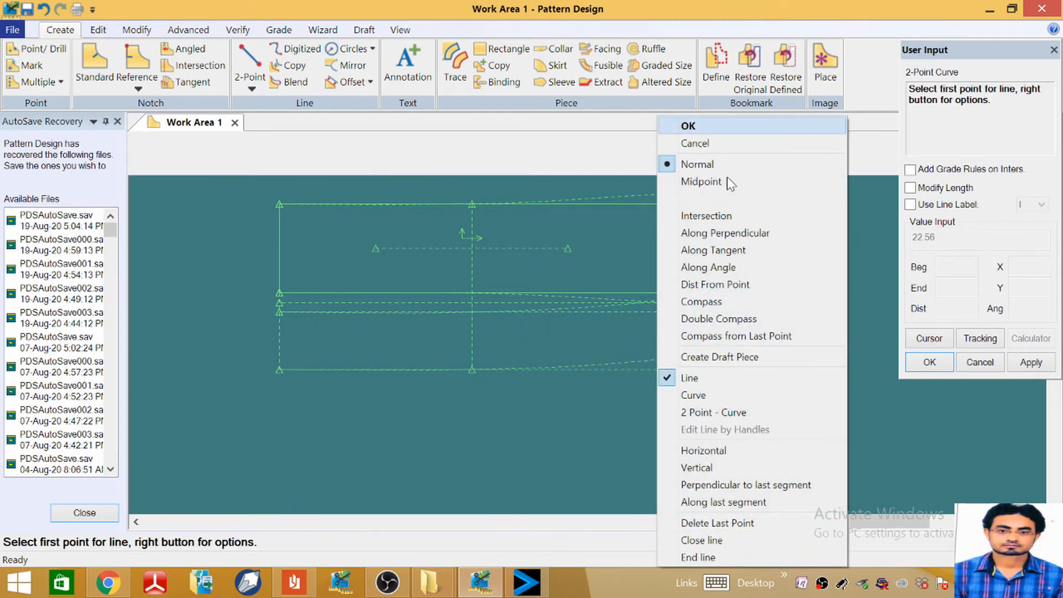
pyautogui.click(710, 129)
pyautogui.scroll(2, 726, 308)
pyautogui.scroll(-3, 726, 305)
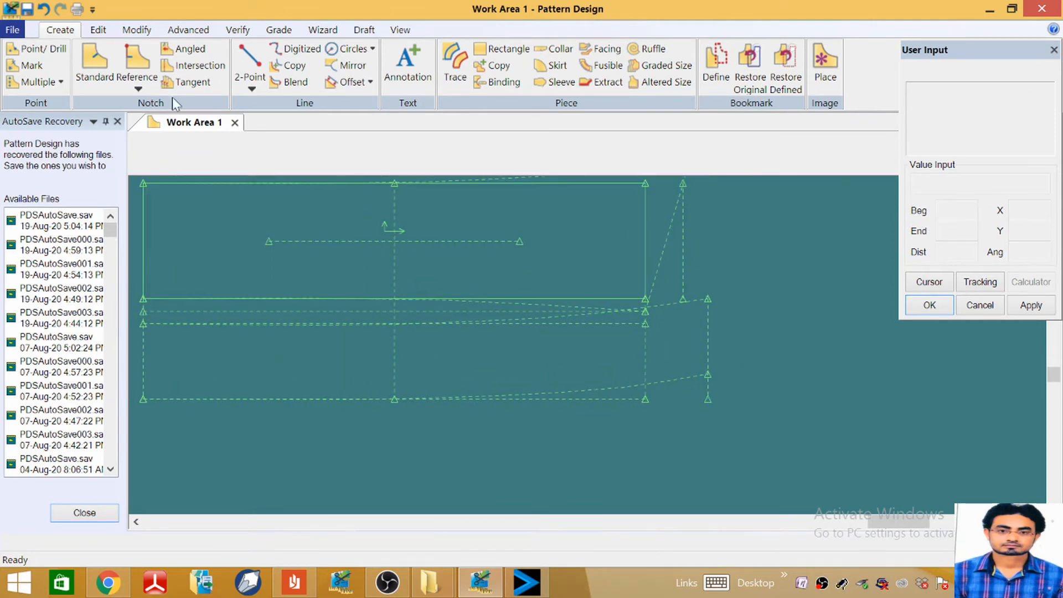
# Step: Draw a 2-point curve from near the middle of the band's upper edge to slightly below the top of the extension line, bending it gently
pyautogui.click(251, 86)
pyautogui.click(265, 119)
pyautogui.scroll(1, 648, 314)
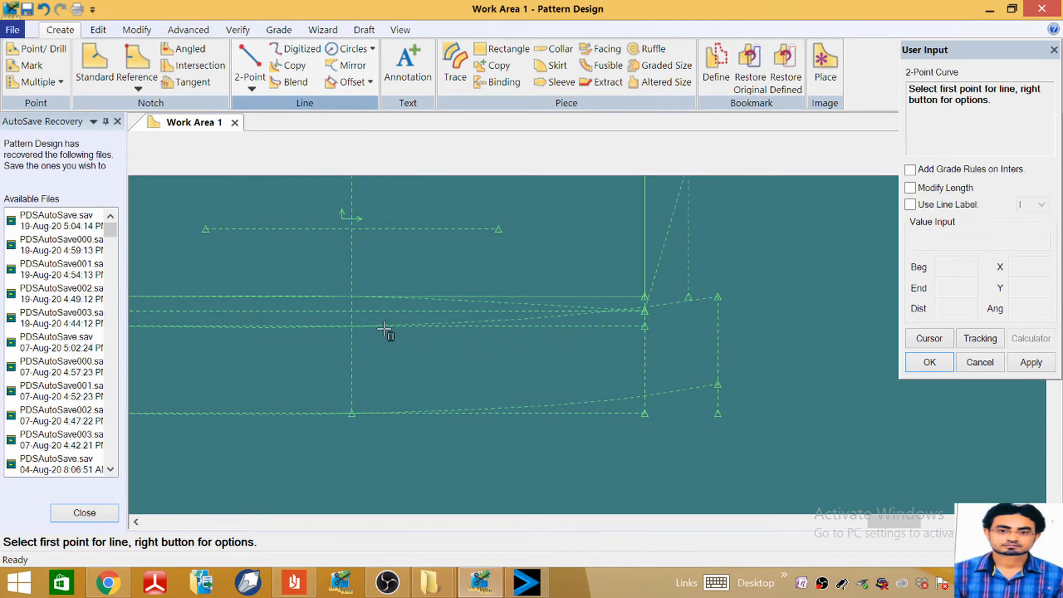
pyautogui.click(366, 327)
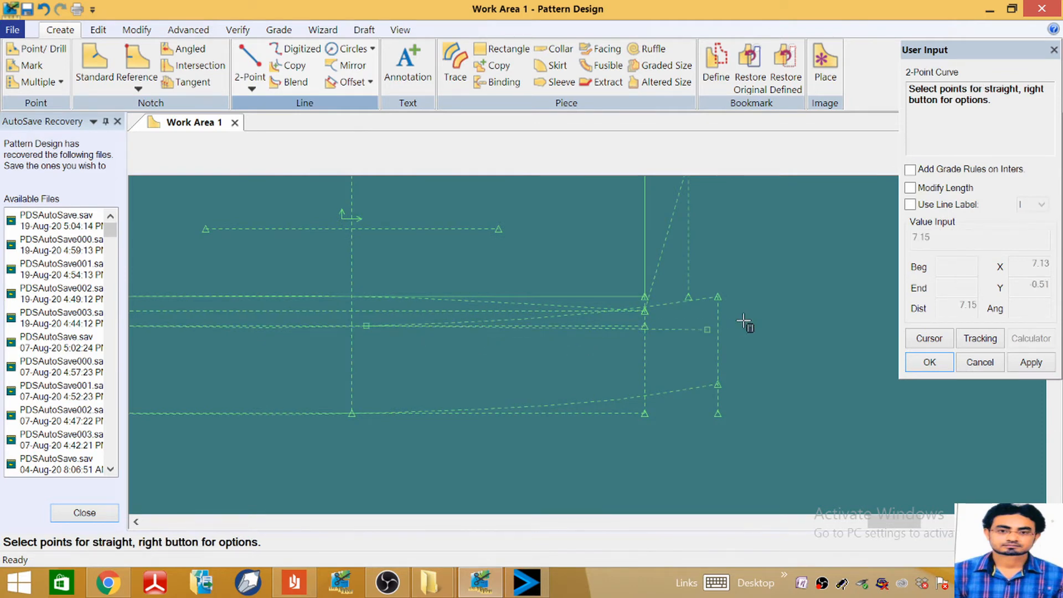
pyautogui.click(719, 299)
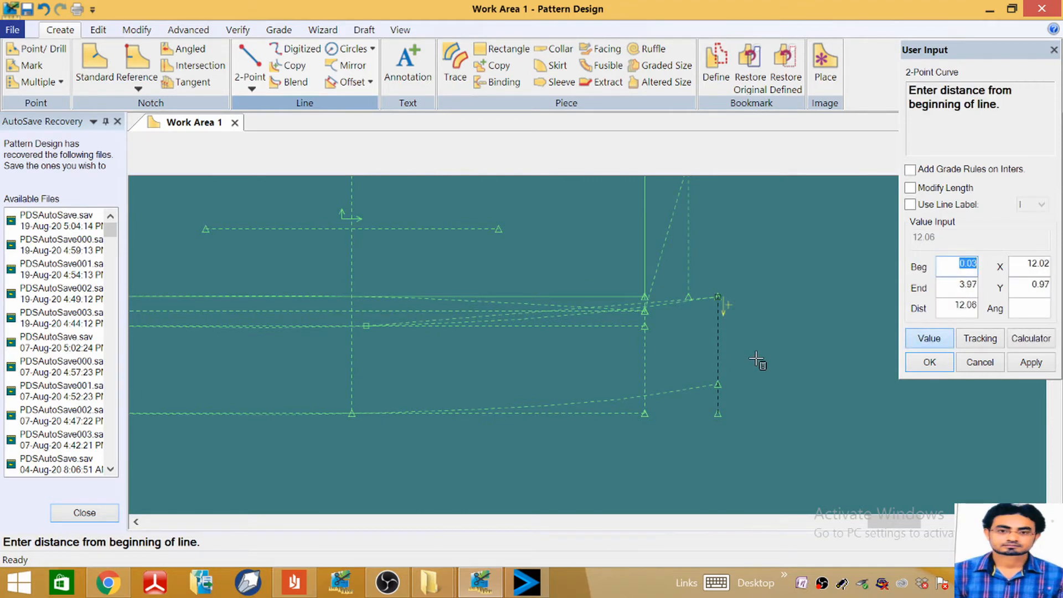
pyautogui.write('0')
pyautogui.press('Return')
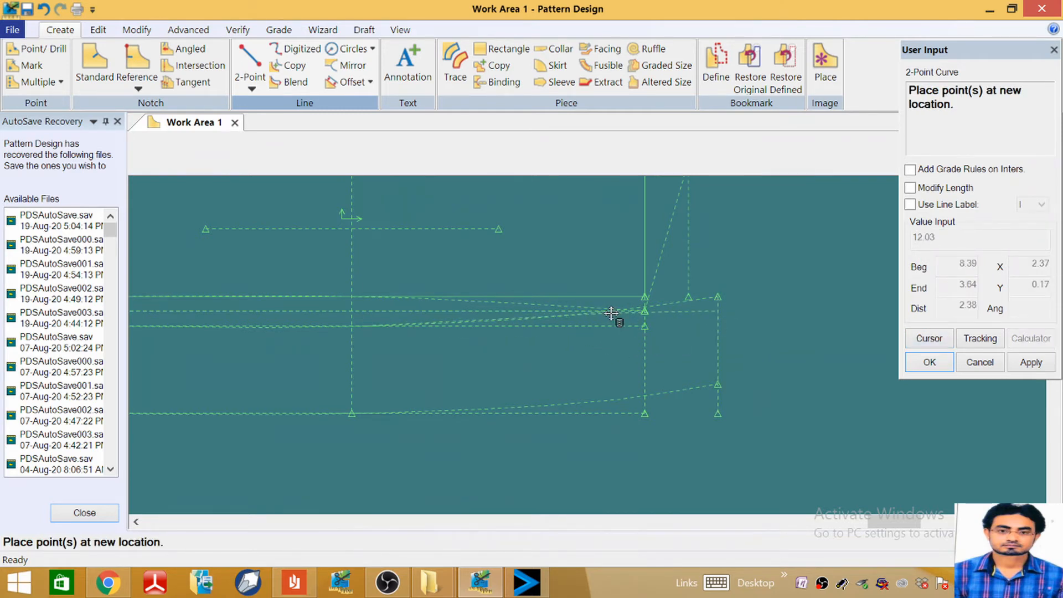
pyautogui.click(611, 314)
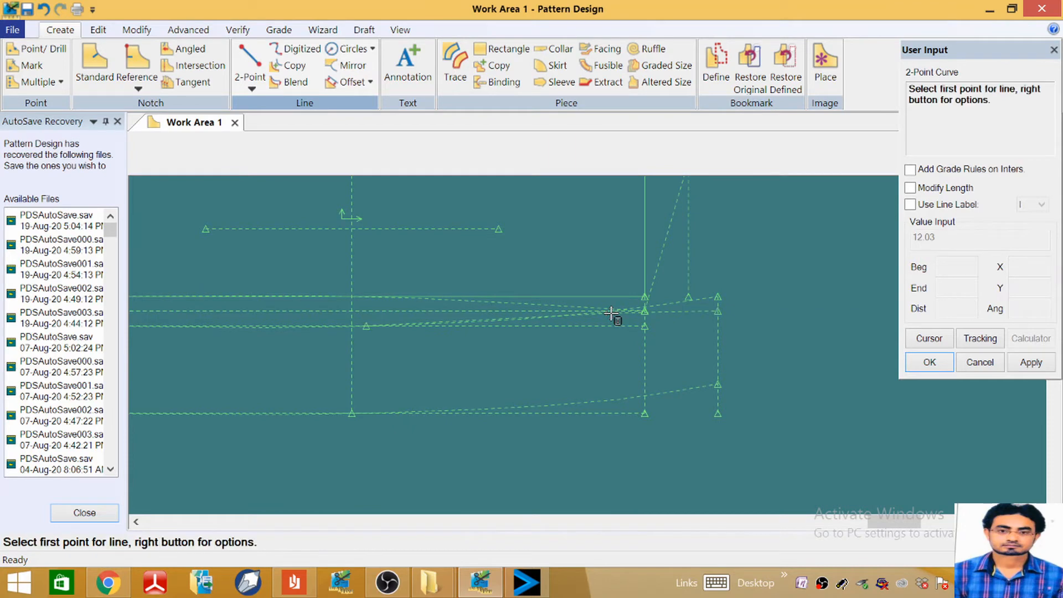
pyautogui.rightClick(757, 311)
pyautogui.click(691, 125)
pyautogui.scroll(-3, 614, 349)
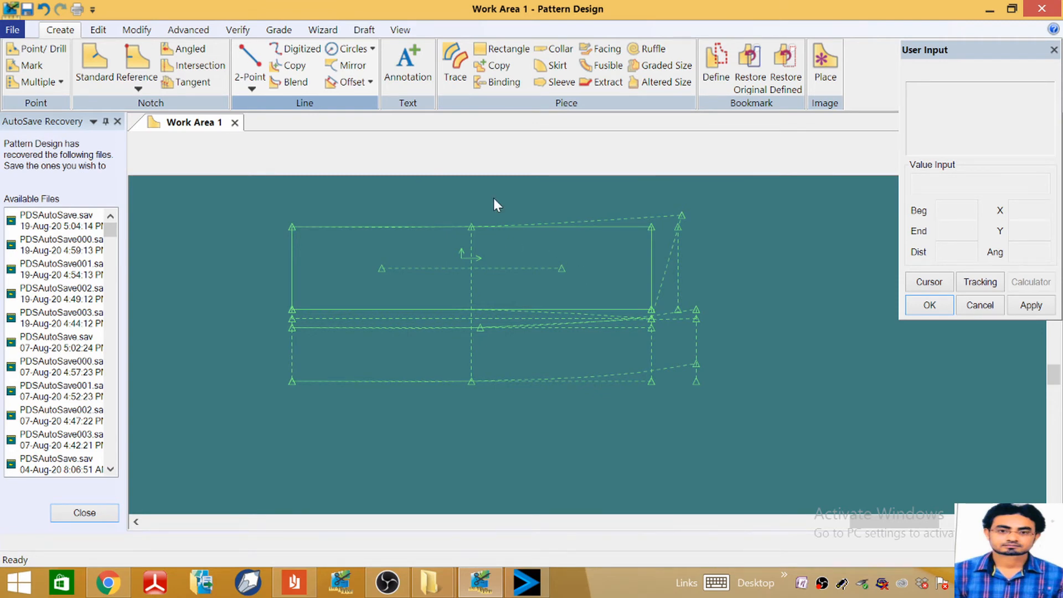
# Step: Trace the collar's perimeter from its upper curve, slanted point edge, lower curve and left edge
pyautogui.click(456, 66)
pyautogui.click(616, 216)
pyautogui.click(671, 278)
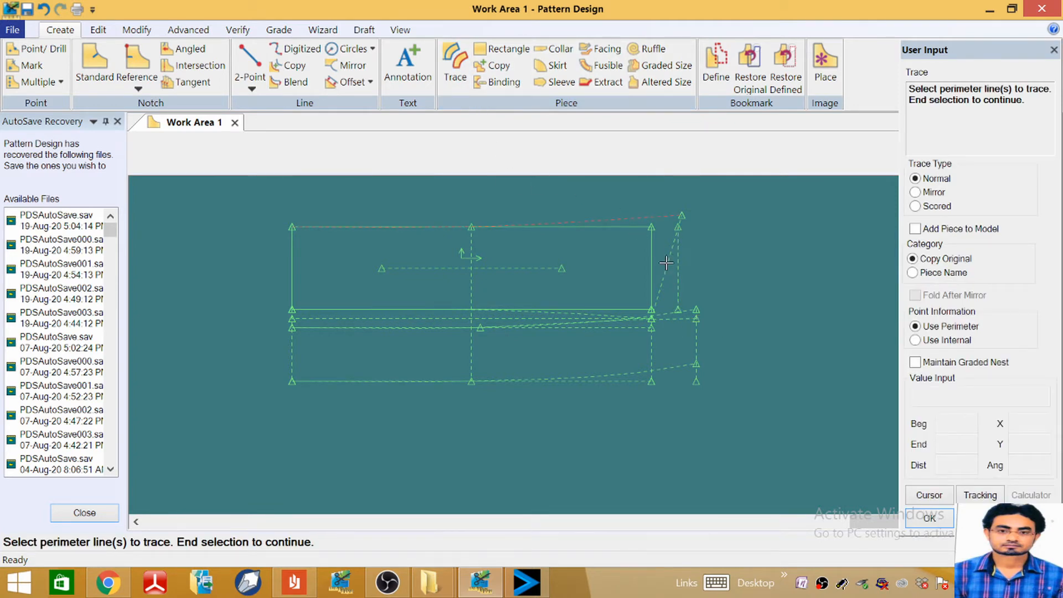
pyautogui.scroll(1, 494, 304)
pyautogui.click(546, 312)
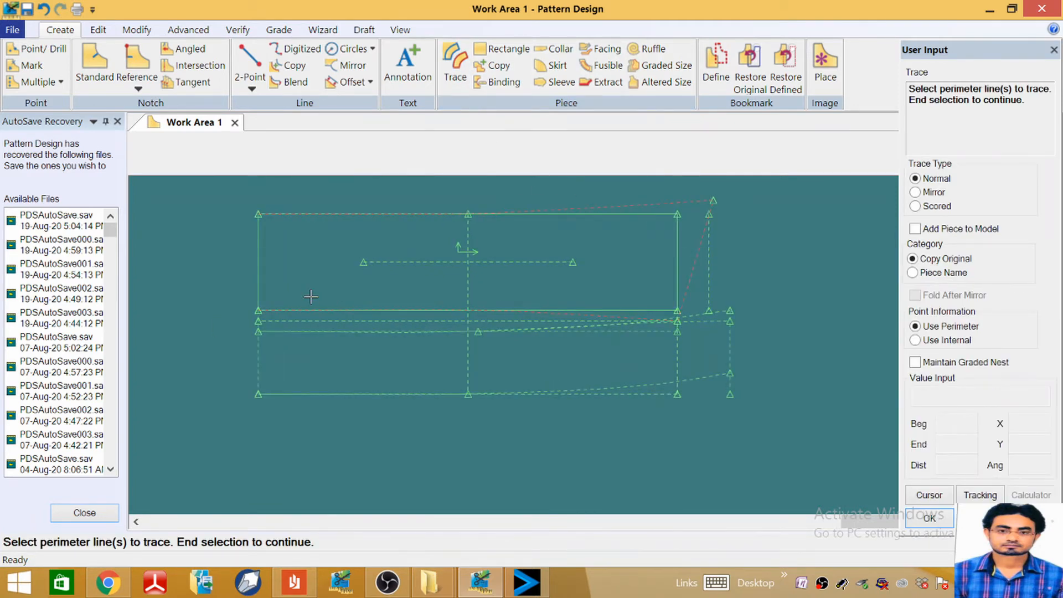
pyautogui.rightClick(521, 249)
pyautogui.click(502, 247)
pyautogui.rightClick(520, 251)
pyautogui.click(521, 249)
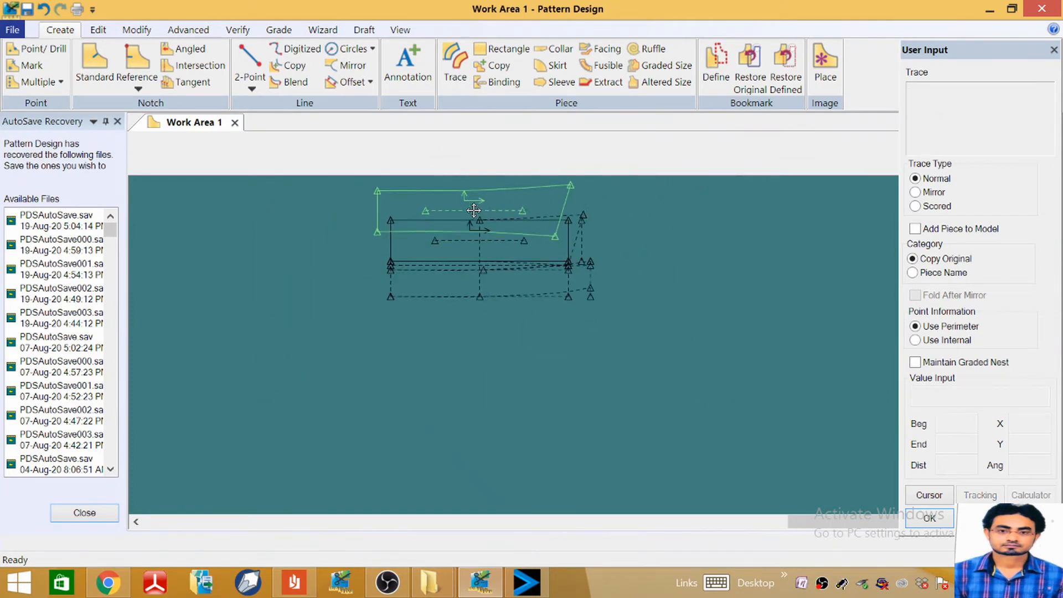
# Step: Place the traced collar piece below the draft, name it CO, and end the trace
pyautogui.click(554, 378)
pyautogui.write('C')
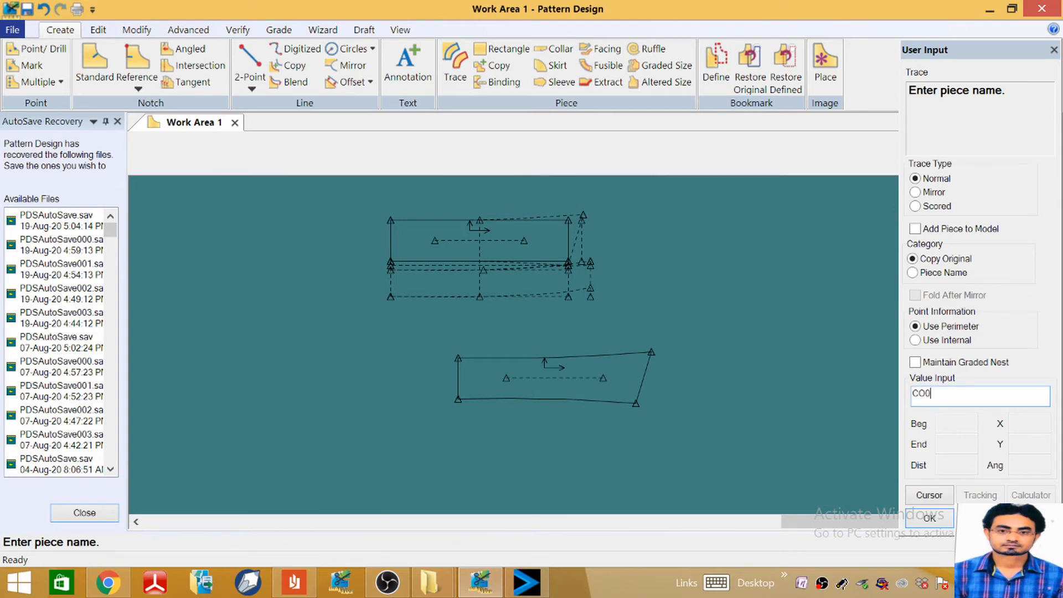
pyautogui.write('O0')
pyautogui.press('BackSpace')
pyautogui.press('Return')
pyautogui.rightClick(554, 377)
pyautogui.click(526, 379)
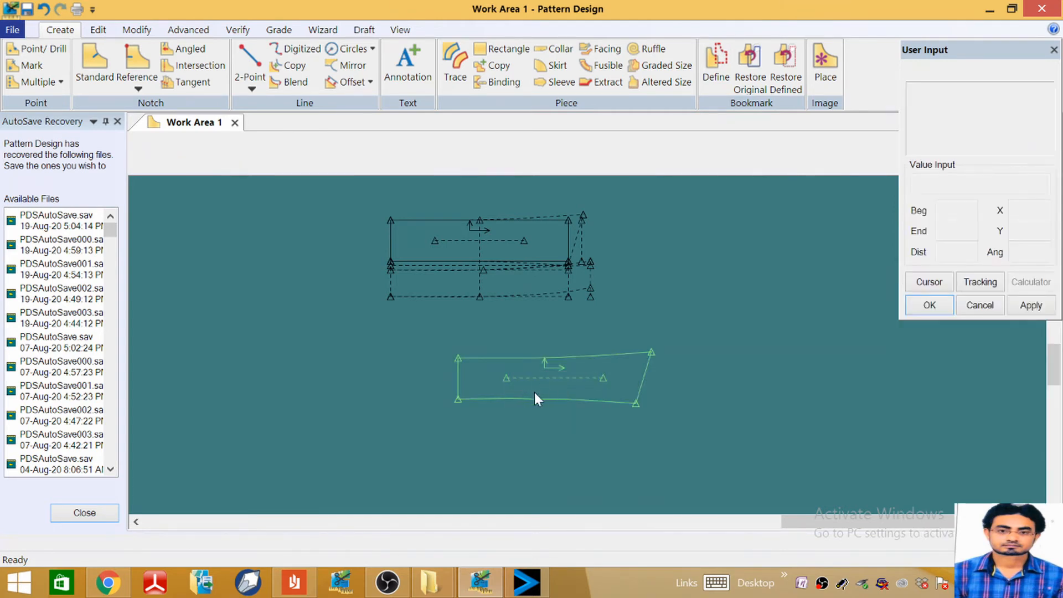
# Step: Select the collar band's upper curves, left edge, lower curve and right extension line as the perimeter for a new trace
pyautogui.click(455, 66)
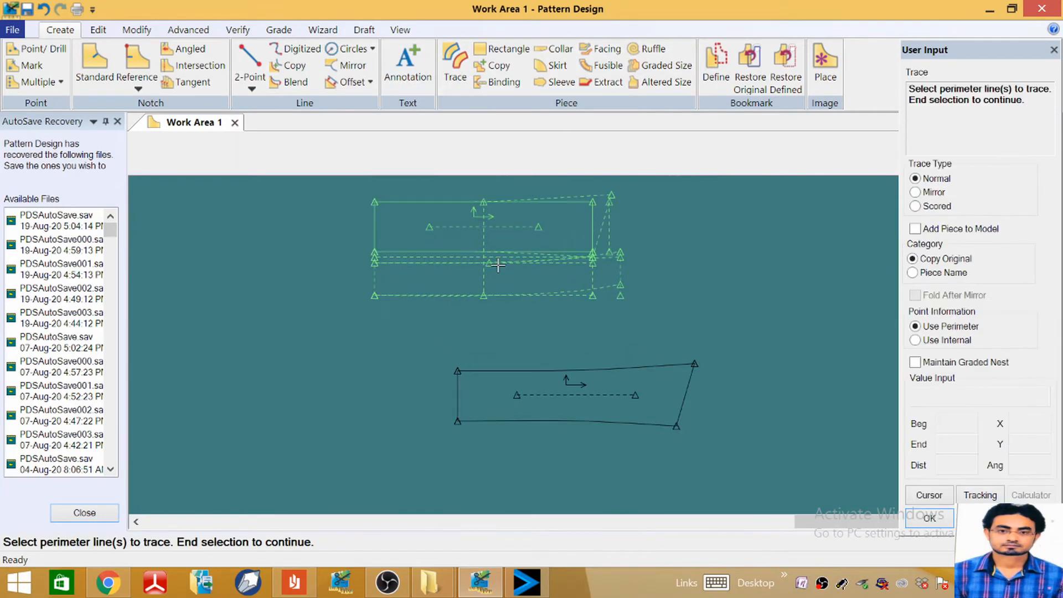
pyautogui.scroll(5, 491, 271)
pyautogui.scroll(2, 605, 254)
pyautogui.scroll(-4, 674, 237)
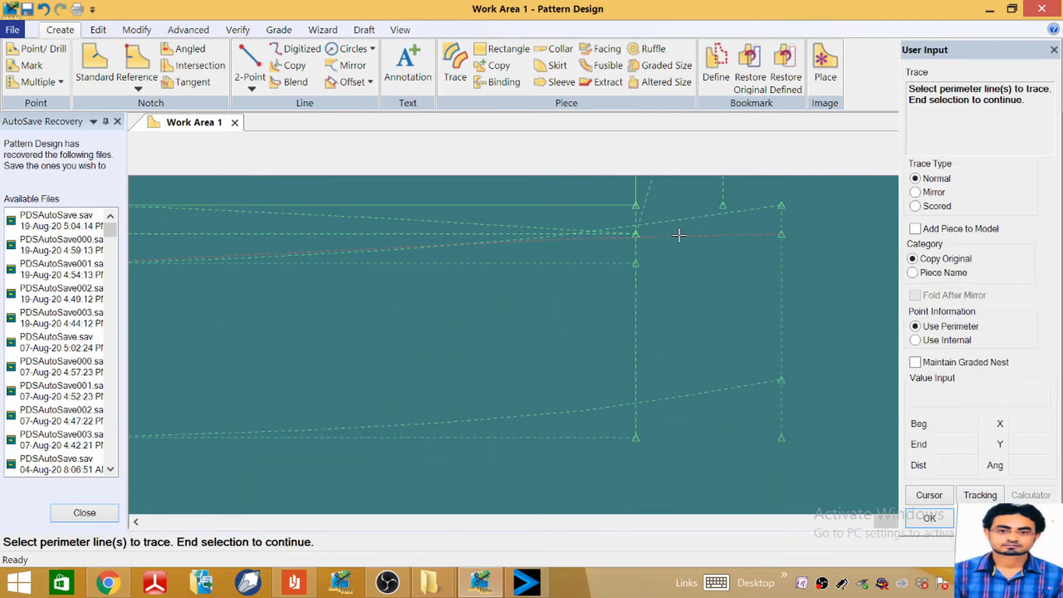
pyautogui.scroll(-2, 252, 275)
pyautogui.scroll(4, 363, 249)
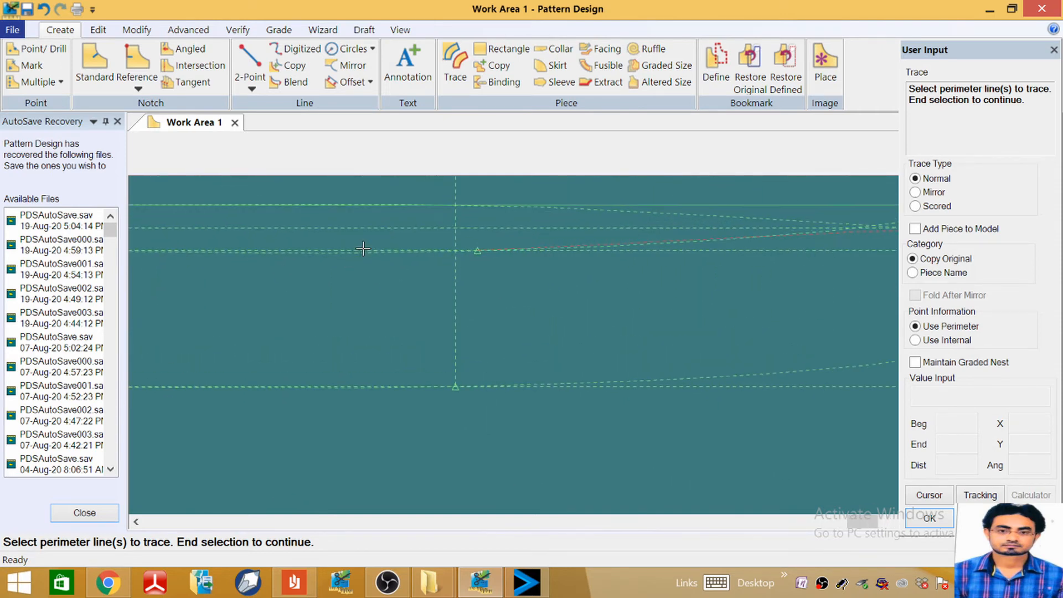
pyautogui.scroll(2, 366, 252)
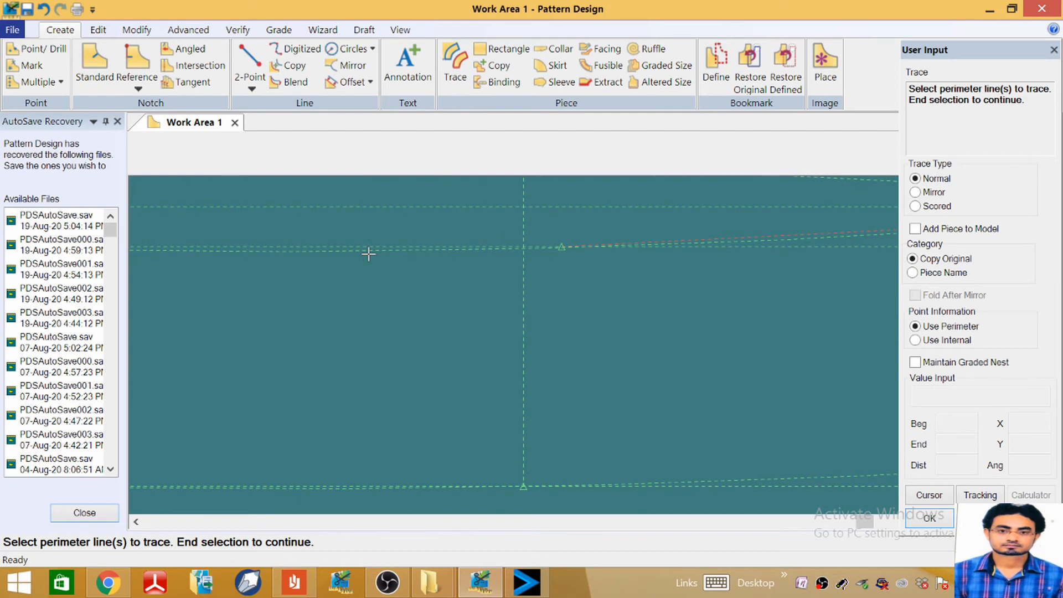
pyautogui.scroll(-4, 366, 252)
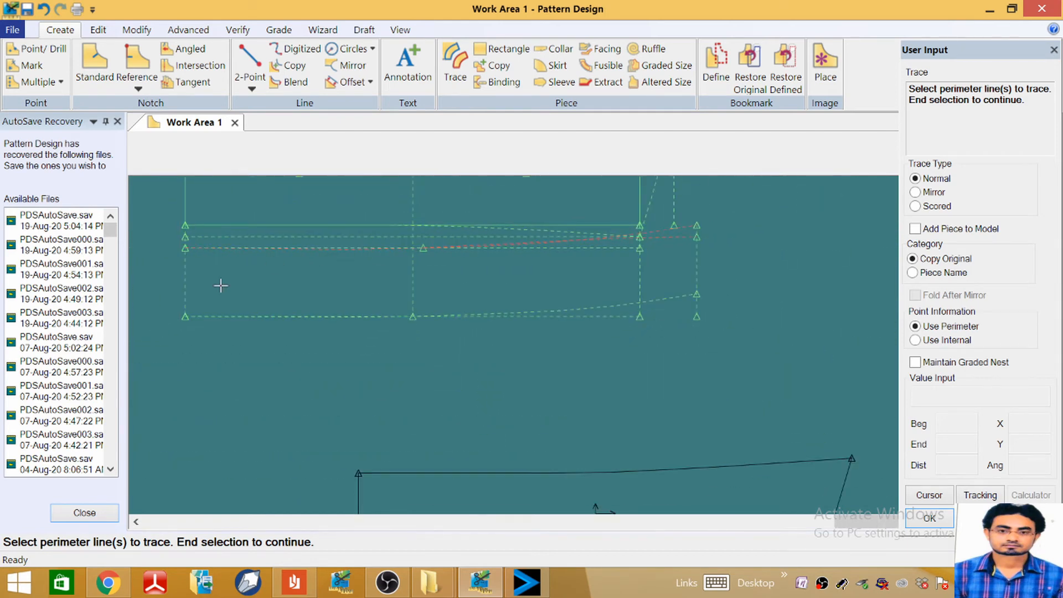
pyautogui.click(184, 284)
pyautogui.click(697, 260)
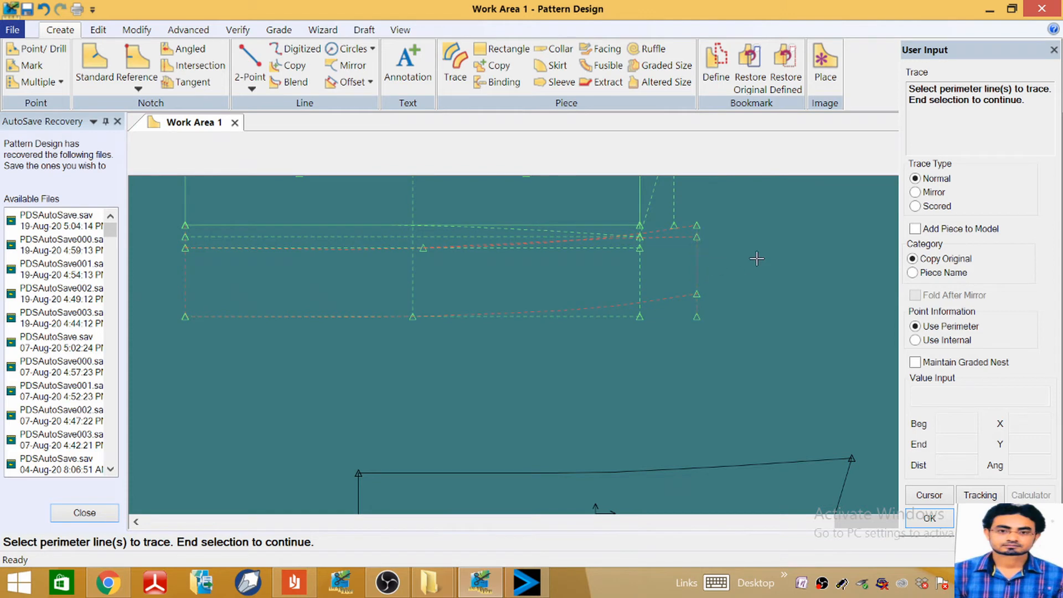
# Step: Place the traced collar band piece just below the collar piece, name it CB, and end the trace
pyautogui.rightClick(676, 269)
pyautogui.click(637, 268)
pyautogui.scroll(-5, 433, 355)
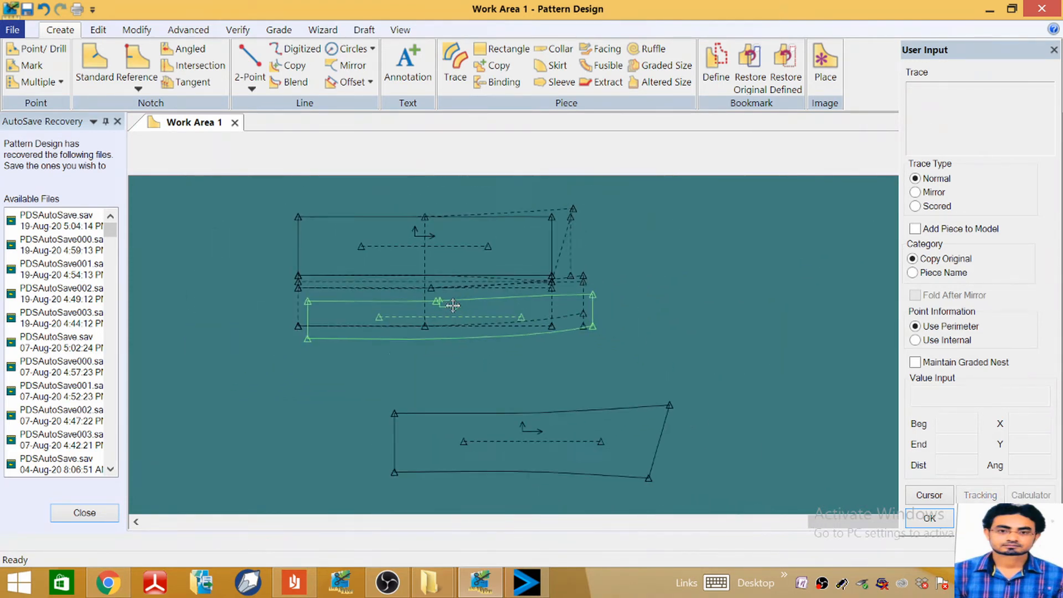
pyautogui.scroll(1, 518, 466)
pyautogui.scroll(1, 506, 461)
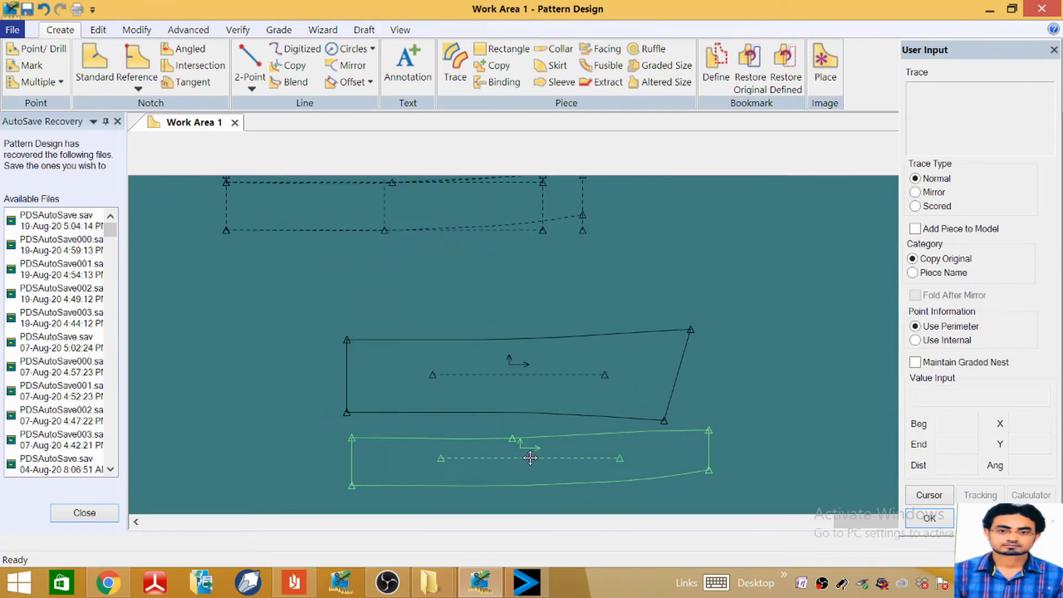
pyautogui.click(514, 458)
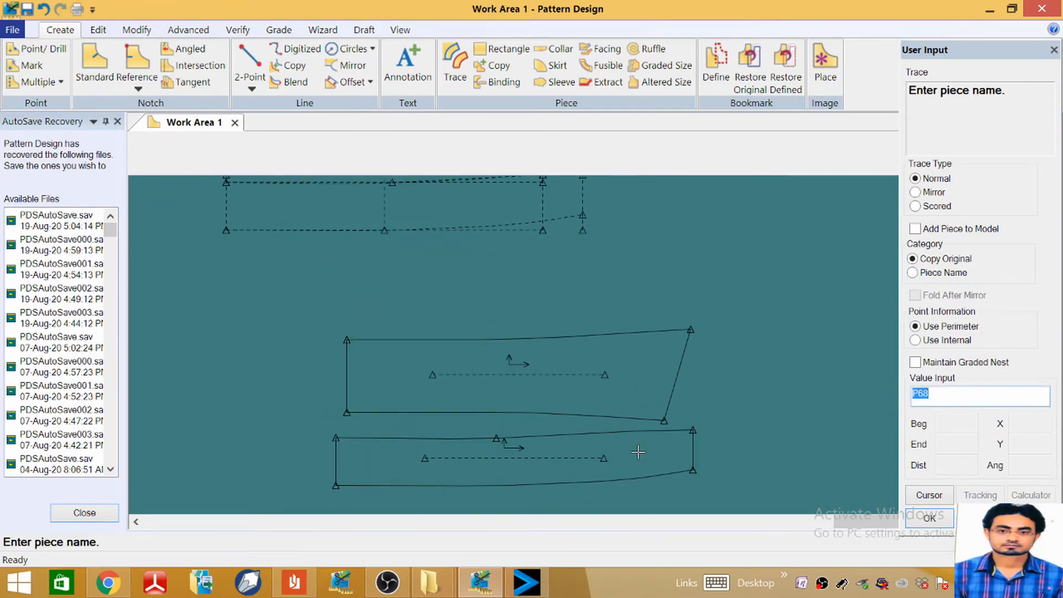
pyautogui.write('CB')
pyautogui.press('Return')
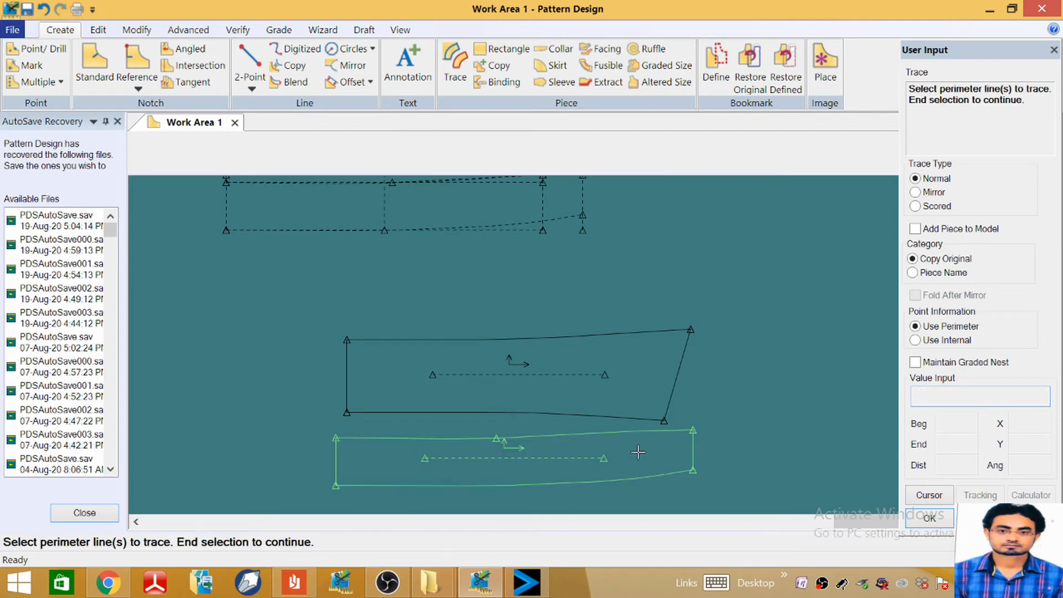
pyautogui.rightClick(638, 452)
pyautogui.click(640, 459)
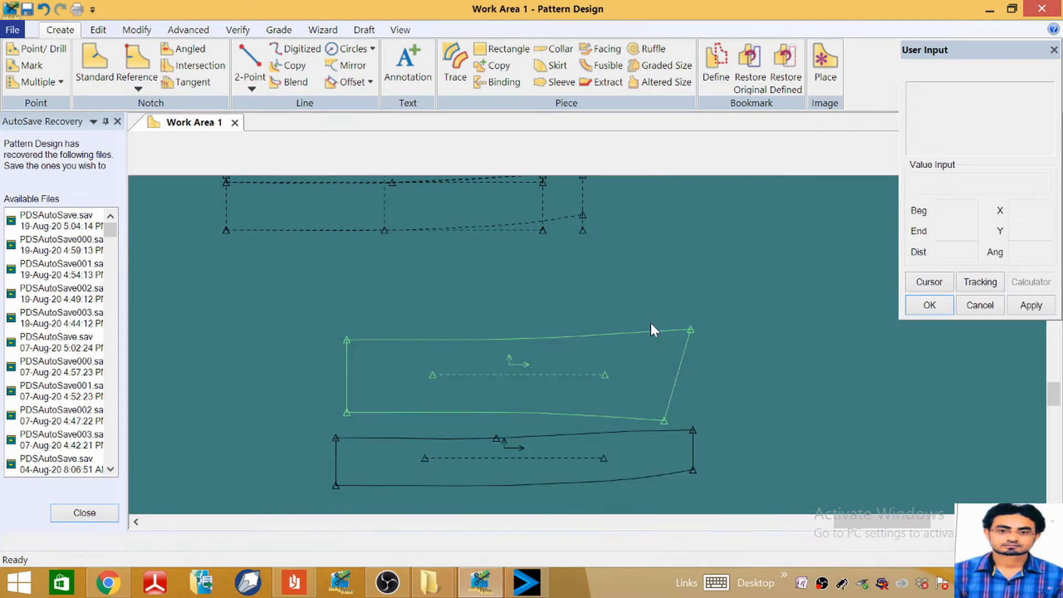
# Step: Move the traced collar and collar band pieces away from their draft, closer to the shirt front pieces
pyautogui.scroll(-5, 660, 264)
pyautogui.scroll(-6, 686, 263)
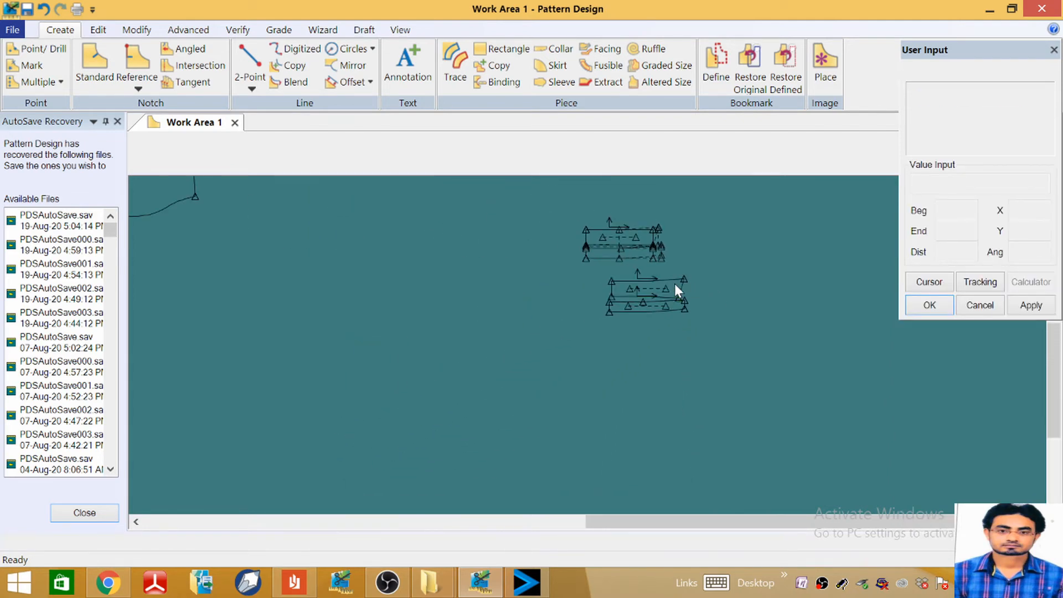
pyautogui.click(381, 332)
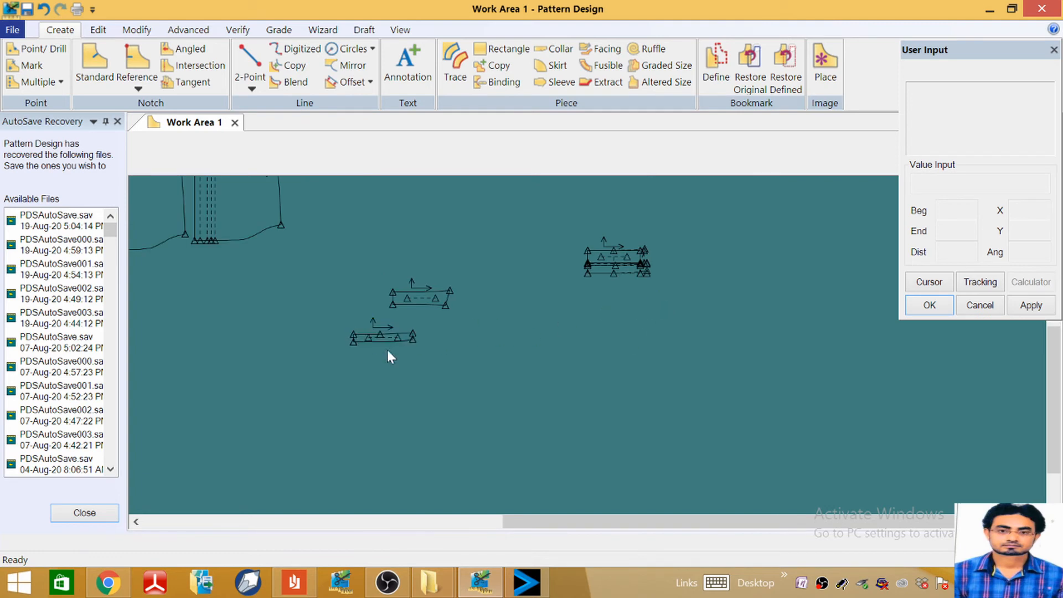
pyautogui.scroll(-3, 537, 392)
pyautogui.scroll(4, 582, 331)
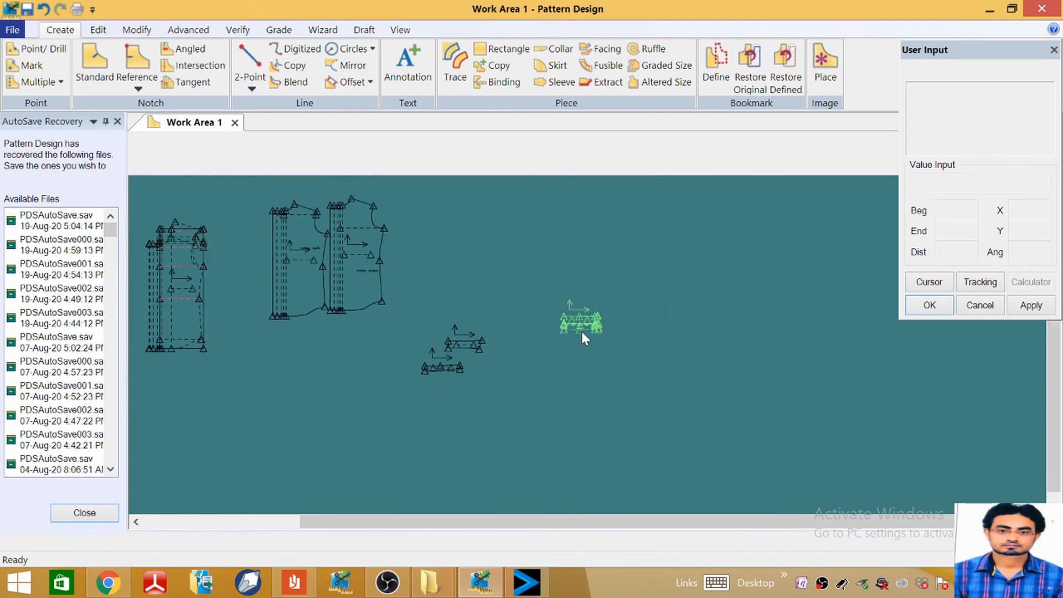
pyautogui.scroll(-5, 622, 248)
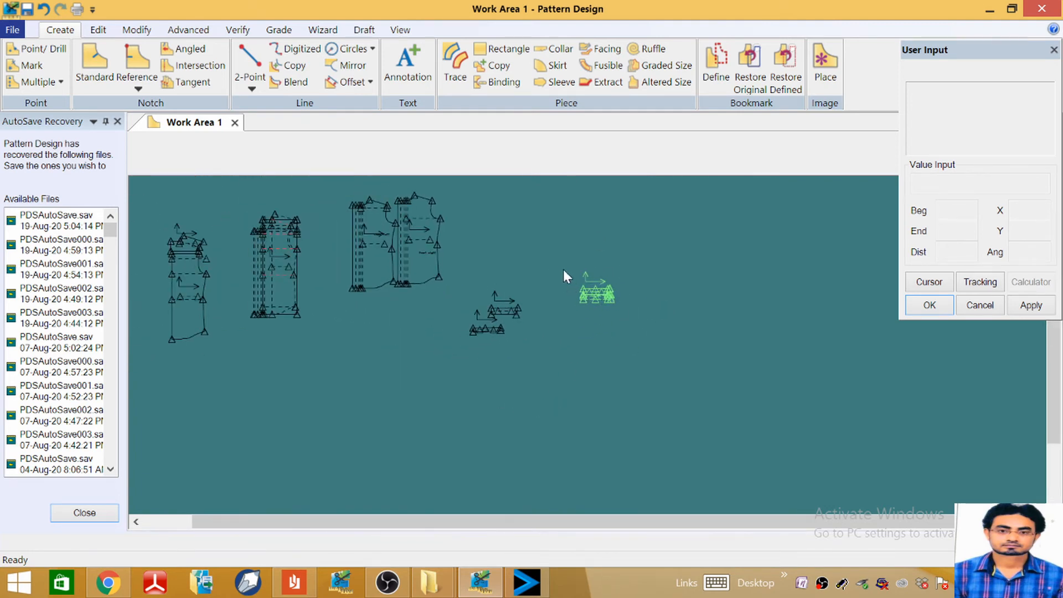
pyautogui.click(136, 30)
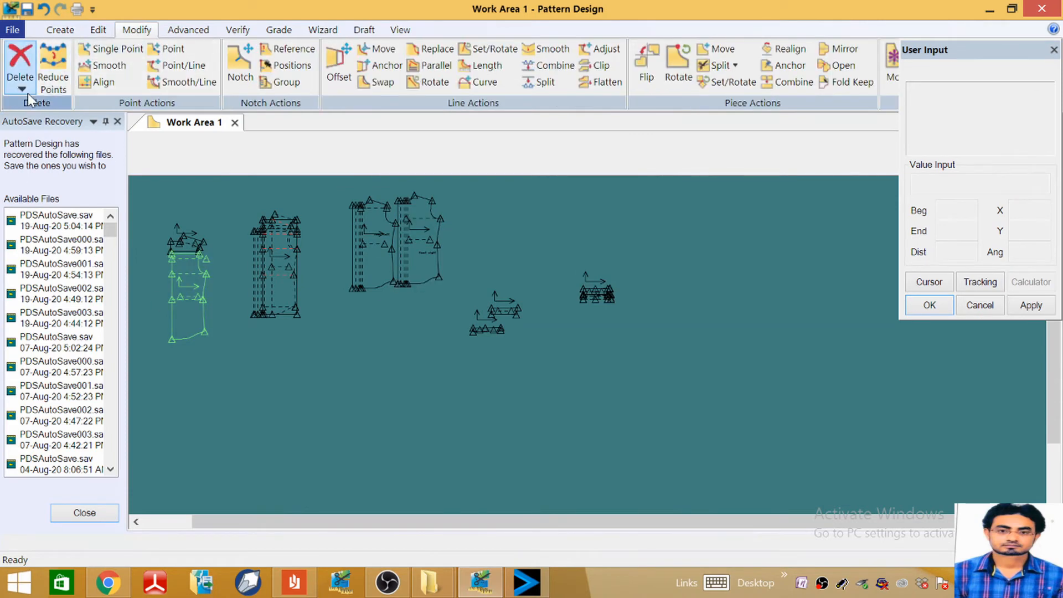
pyautogui.click(25, 77)
pyautogui.click(47, 153)
pyautogui.click(276, 265)
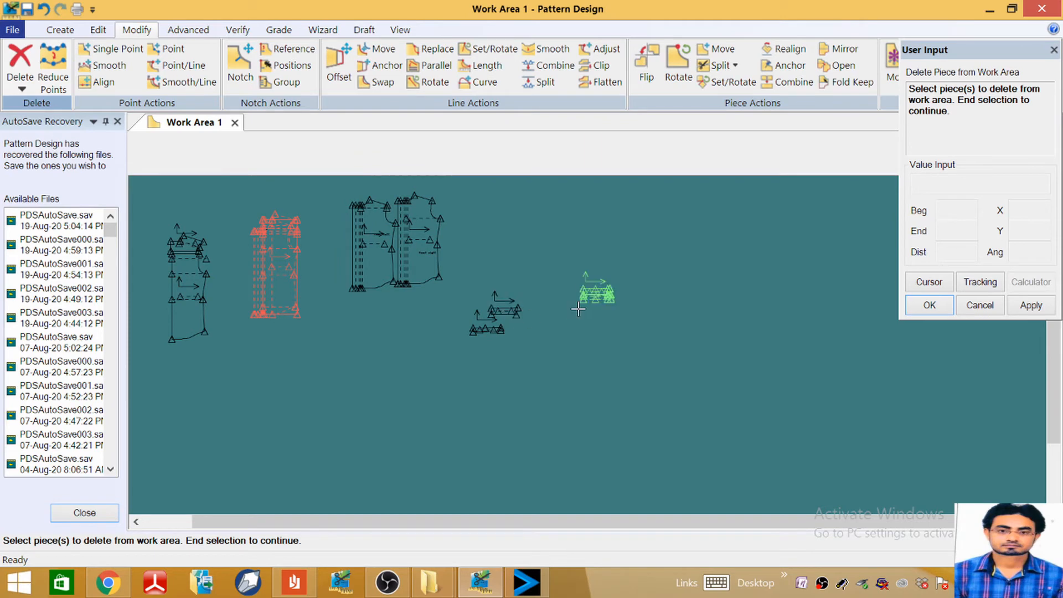
pyautogui.rightClick(693, 272)
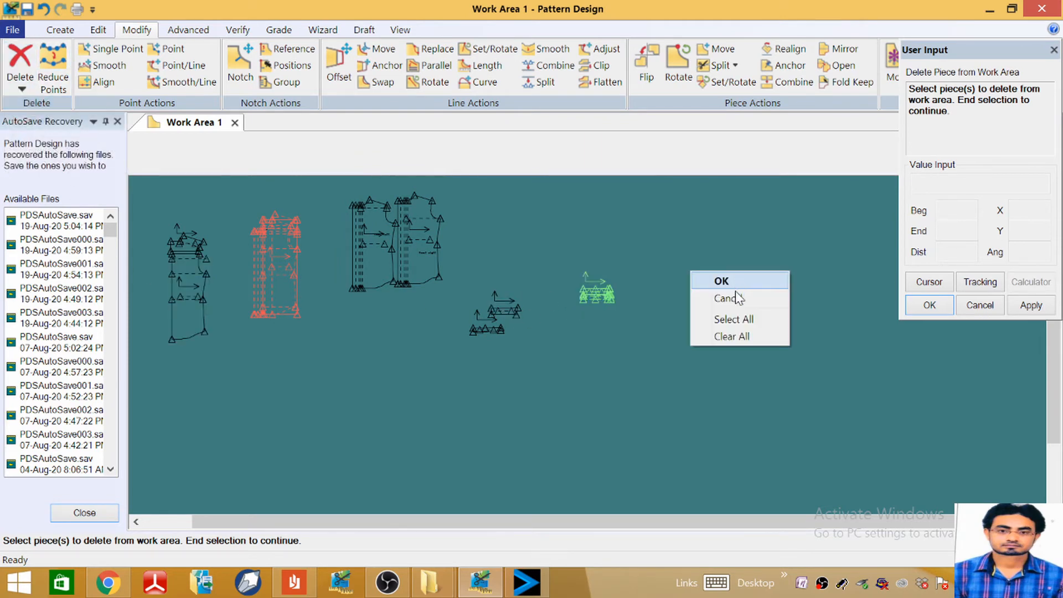
pyautogui.click(731, 281)
pyautogui.scroll(1, 452, 315)
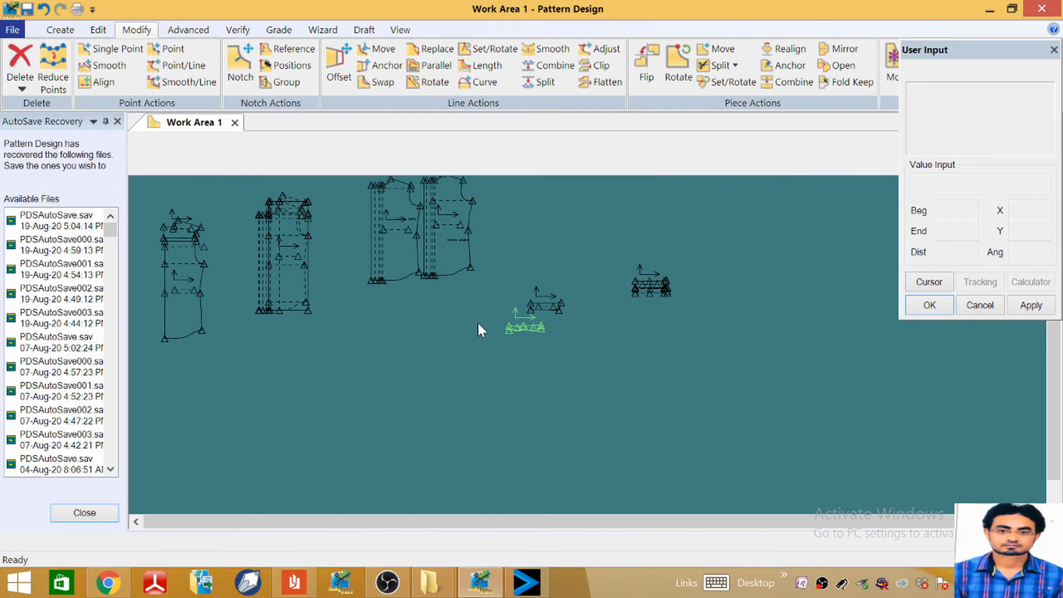
# Step: Switch to the spacksheet(final1).pdf spec sheet and examine the half sleeve and cuff drawing together with the cuff opening and cuff width rows
pyautogui.click(293, 586)
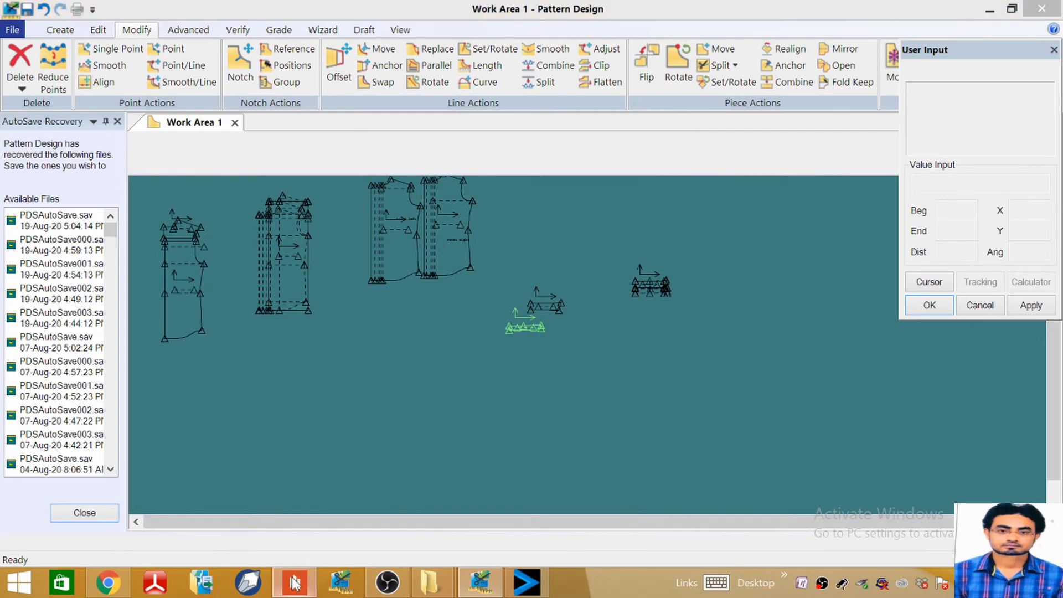
pyautogui.scroll(-10, 434, 372)
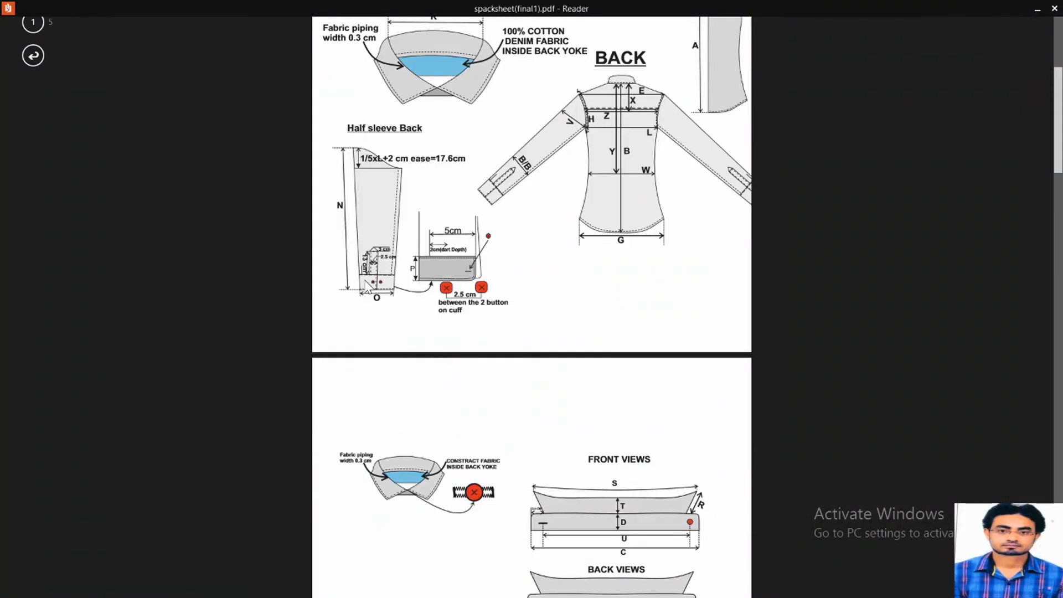
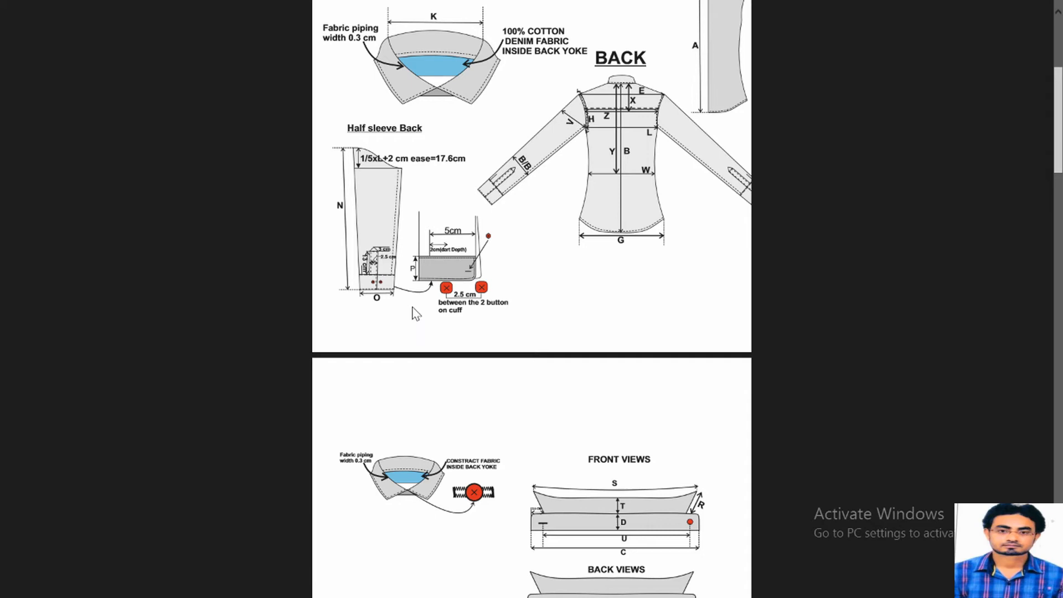
pyautogui.scroll(2, 417, 314)
pyautogui.scroll(-3, 417, 314)
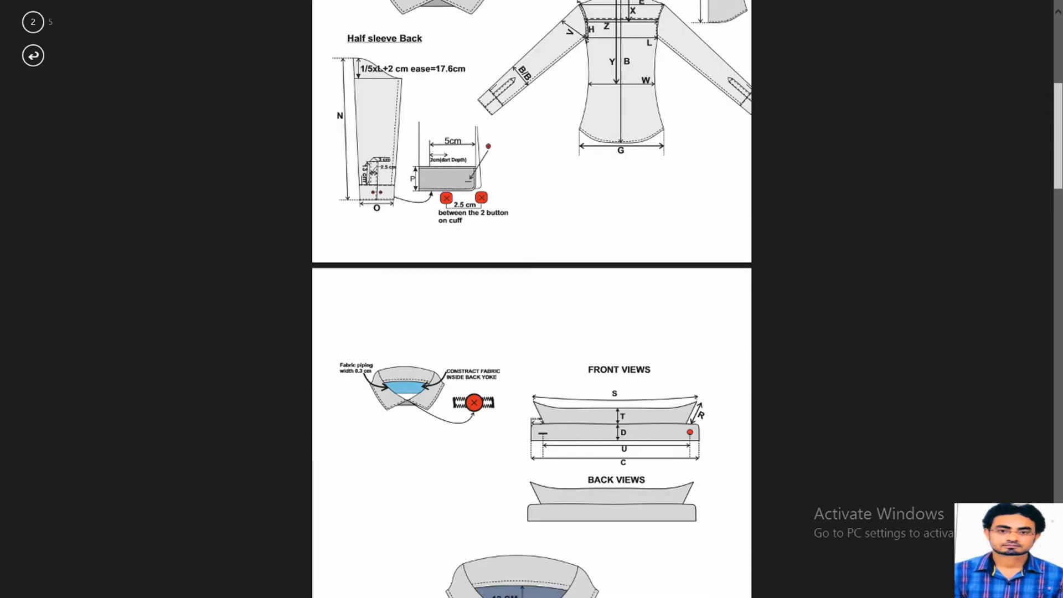
pyautogui.scroll(-3, 375, 238)
pyautogui.scroll(2, 375, 238)
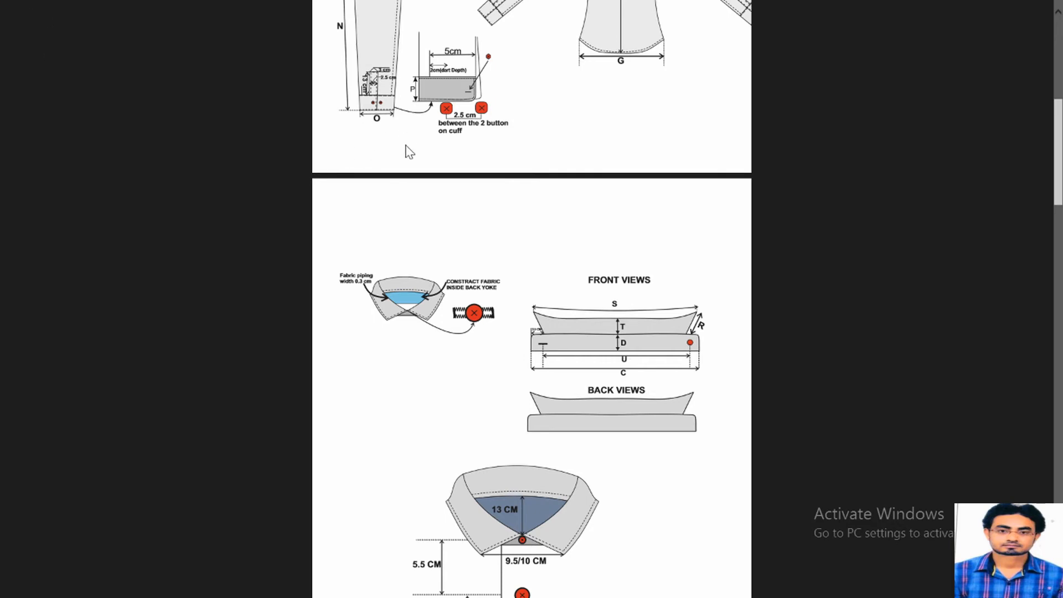
pyautogui.scroll(-15, 409, 152)
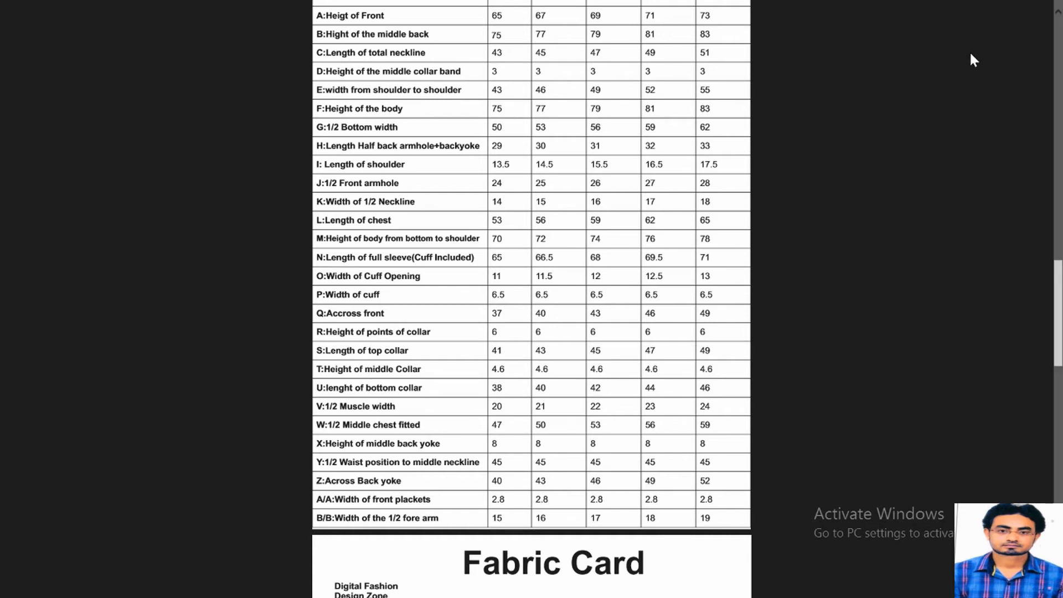
pyautogui.moveTo(1057, 4)
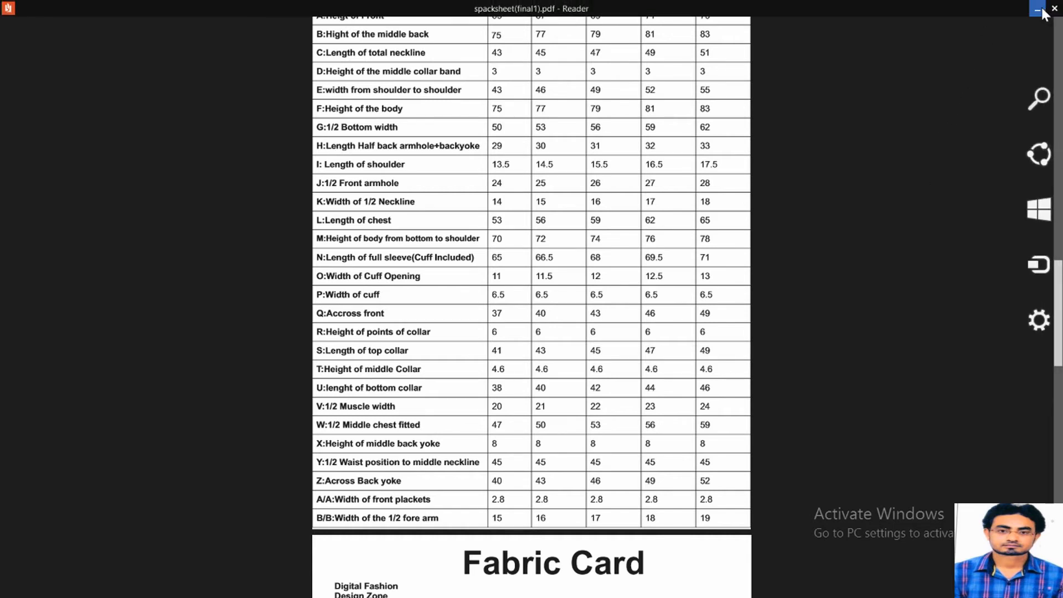
pyautogui.scroll(10, 517, 276)
pyautogui.scroll(5, 474, 266)
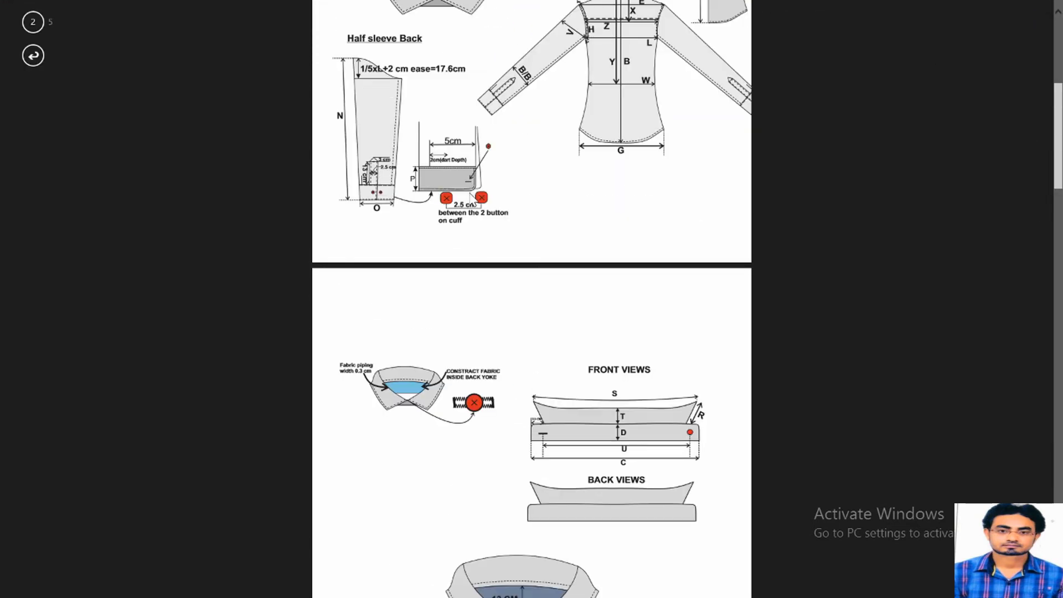
pyautogui.click(1051, 7)
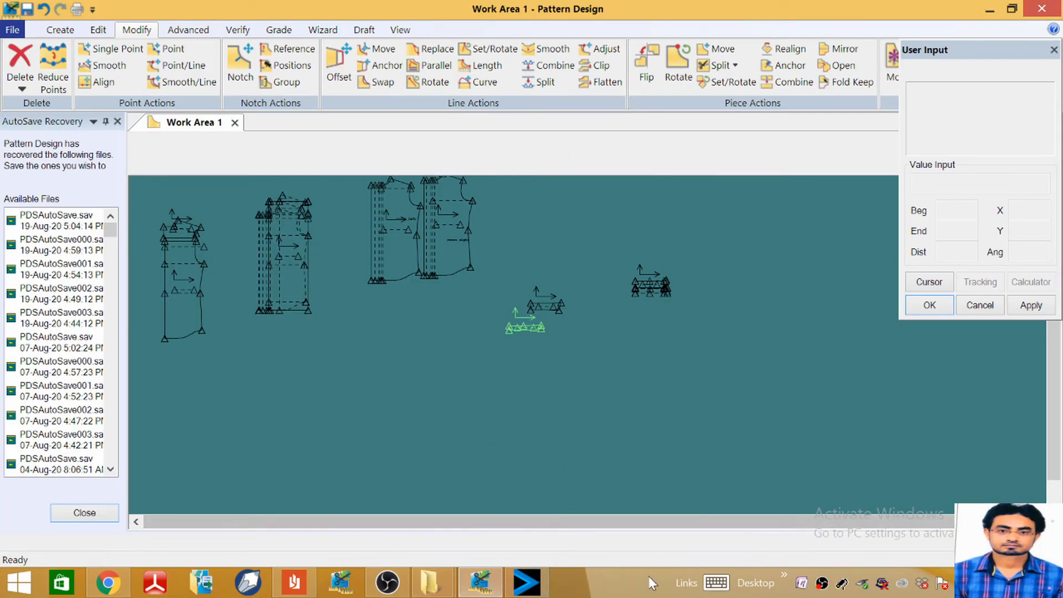
# Step: Start a rectangle piece for the cuff in the empty area beyond the collar draft and set its X distance to 11.5+3
pyautogui.click(60, 29)
pyautogui.click(501, 49)
pyautogui.click(850, 288)
pyautogui.click(942, 306)
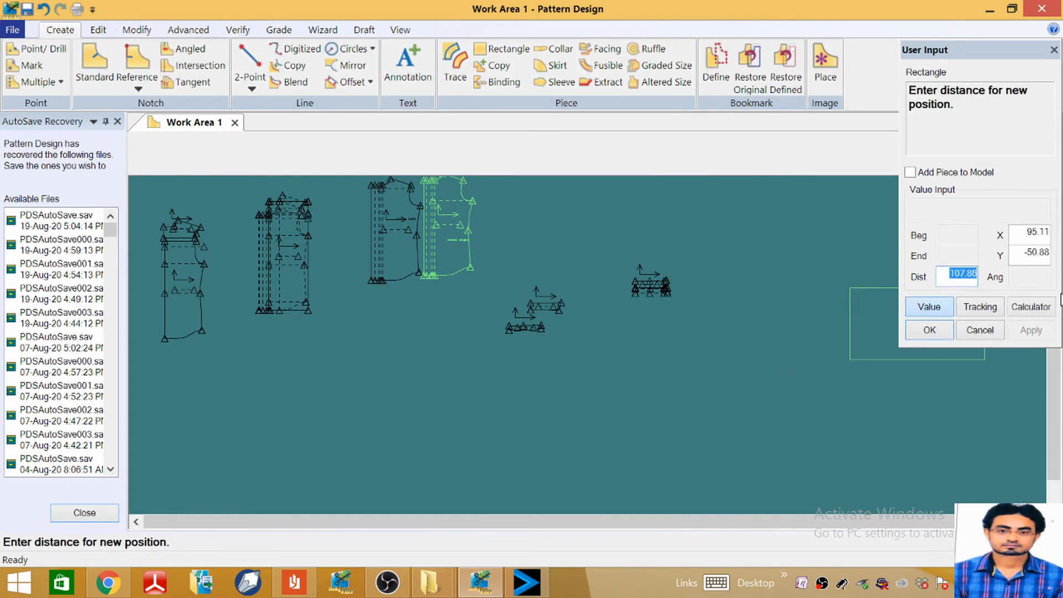
pyautogui.click(1029, 235)
pyautogui.click(1044, 312)
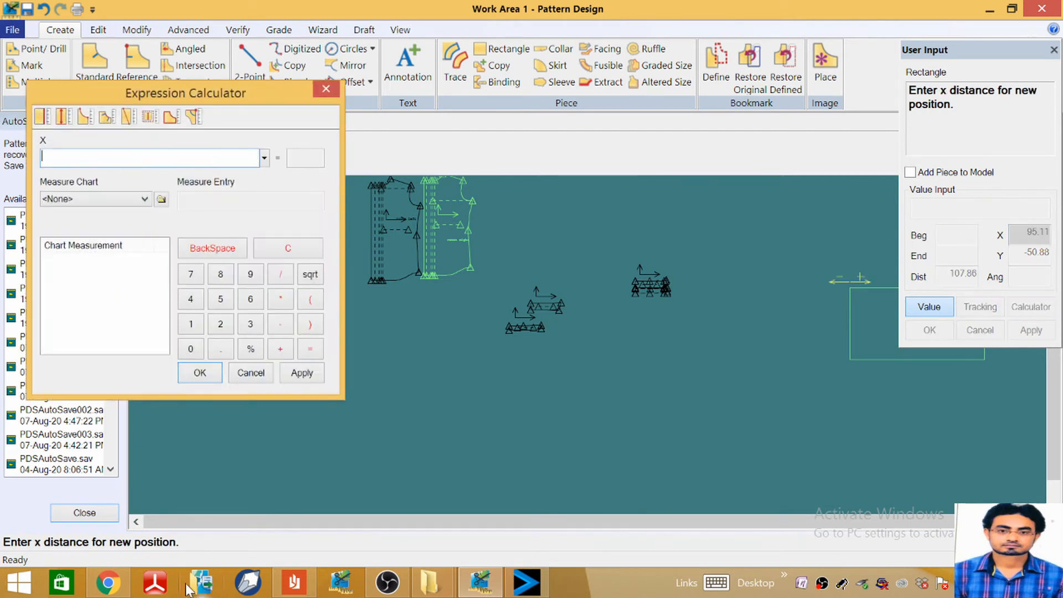
pyautogui.write('11')
pyautogui.click(221, 349)
pyautogui.click(220, 299)
pyautogui.click(282, 349)
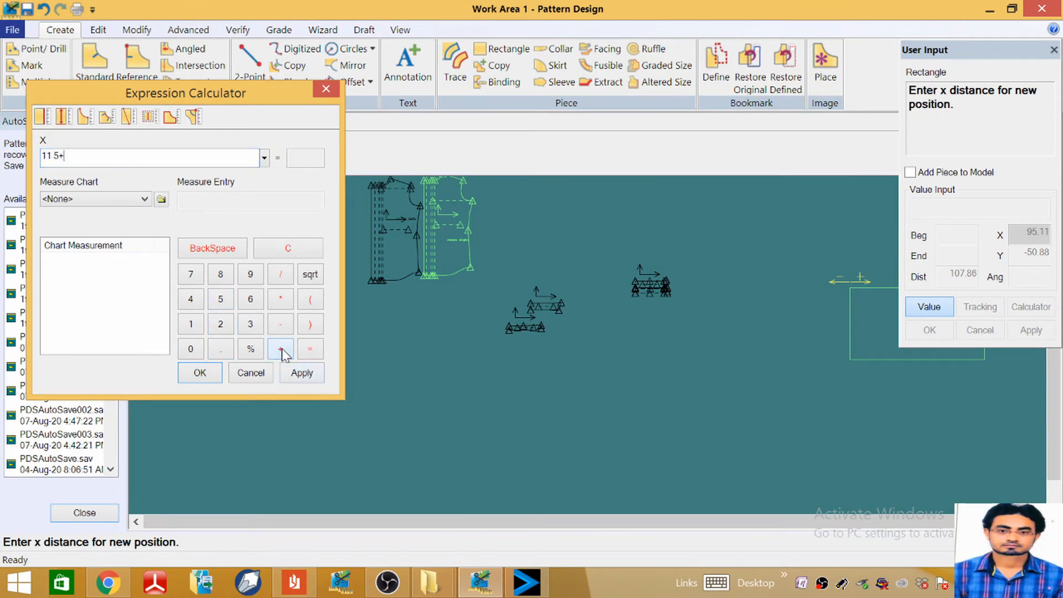
pyautogui.click(251, 324)
pyautogui.click(294, 375)
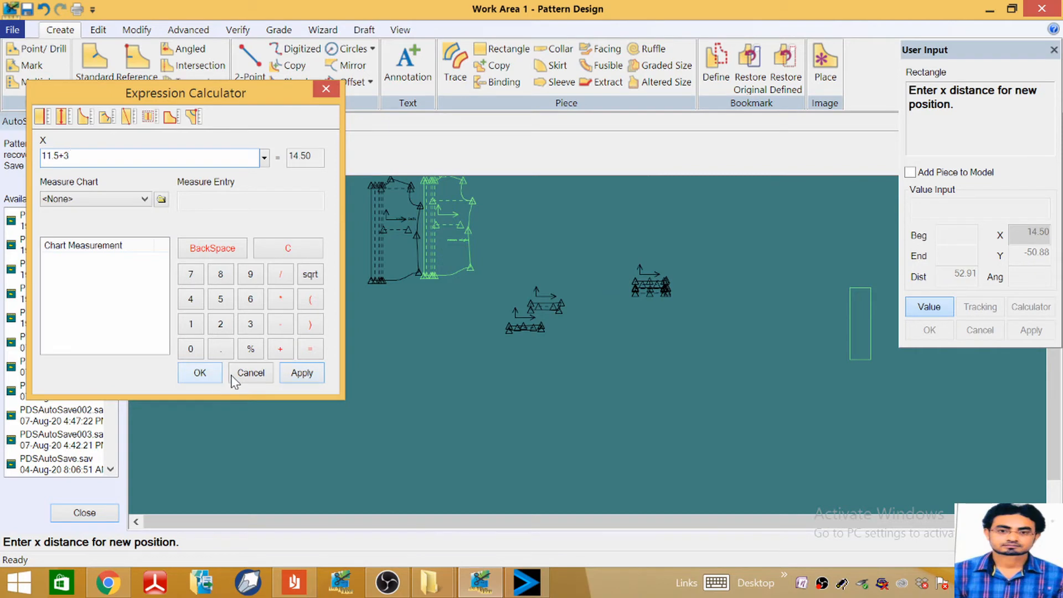
pyautogui.click(200, 373)
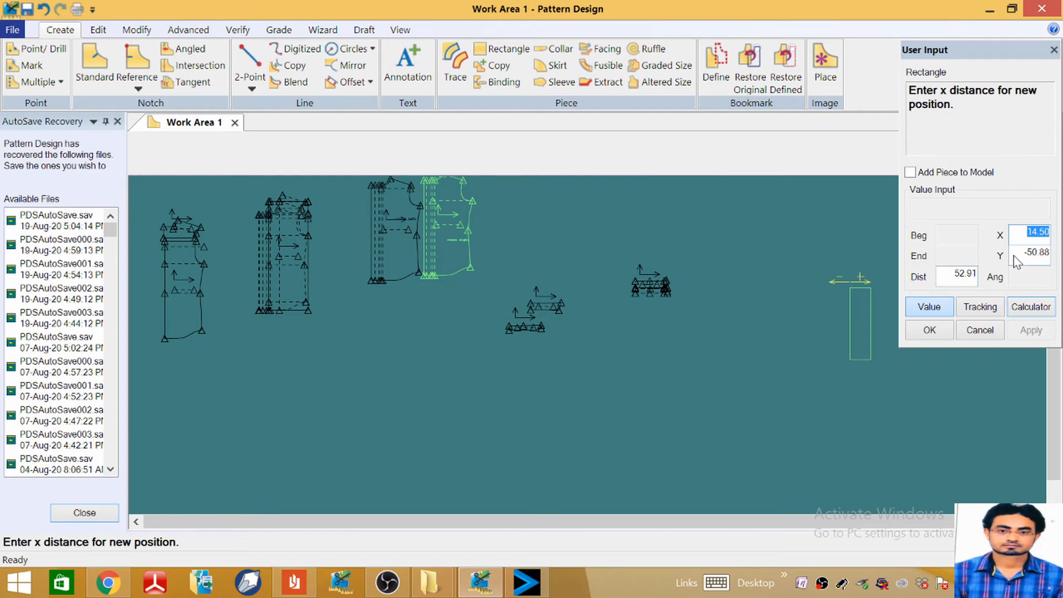
# Step: Check the cuff width in the spec sheet, set the rectangle's Y distance to 6.5, and give the piece a name starting with C
pyautogui.click(294, 583)
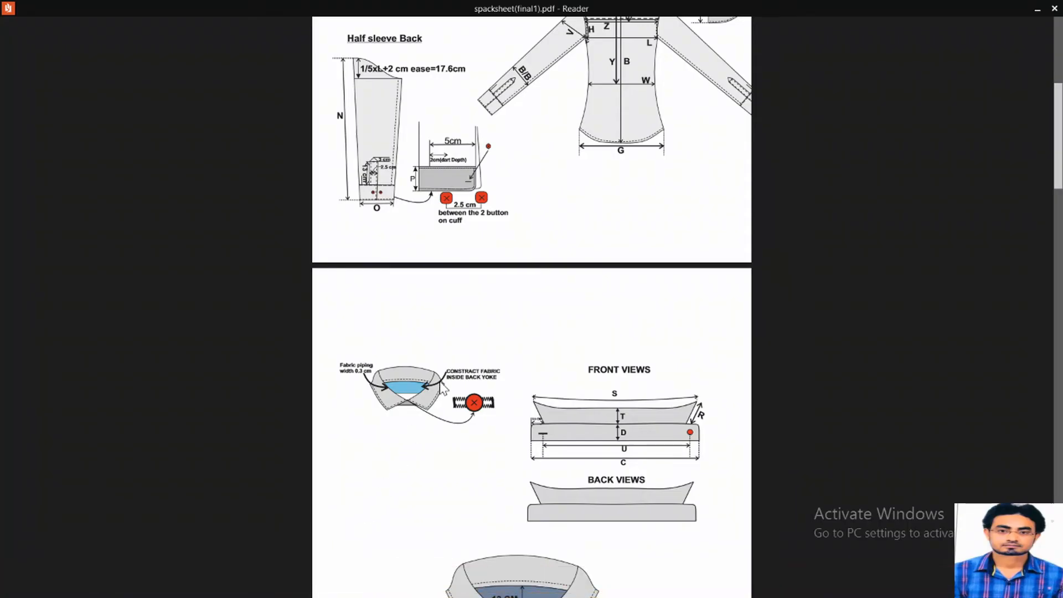
pyautogui.scroll(5, 438, 388)
pyautogui.scroll(-15, 373, 487)
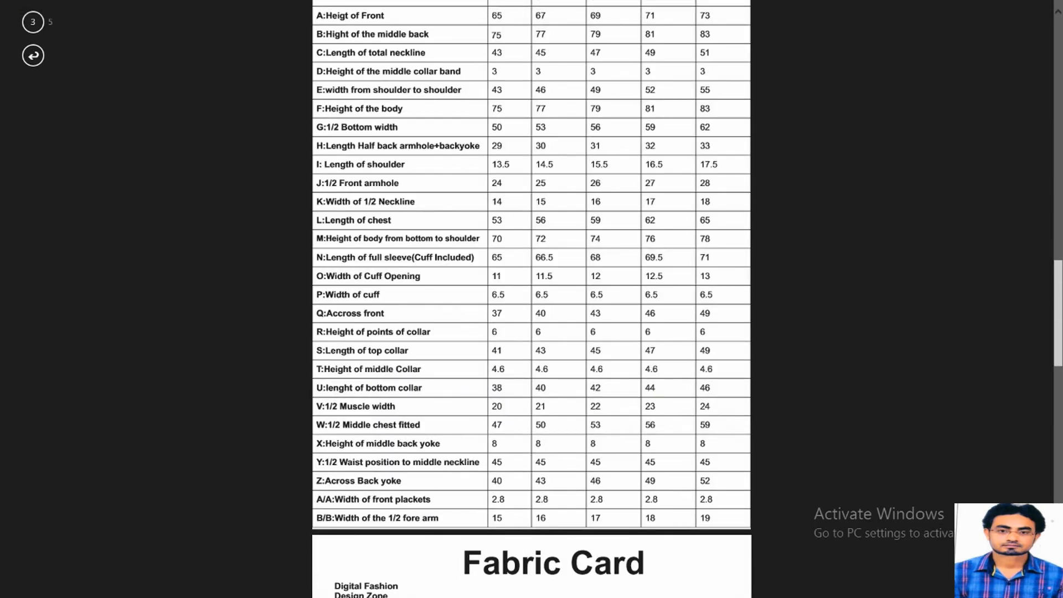
pyautogui.click(1033, 8)
pyautogui.click(1023, 256)
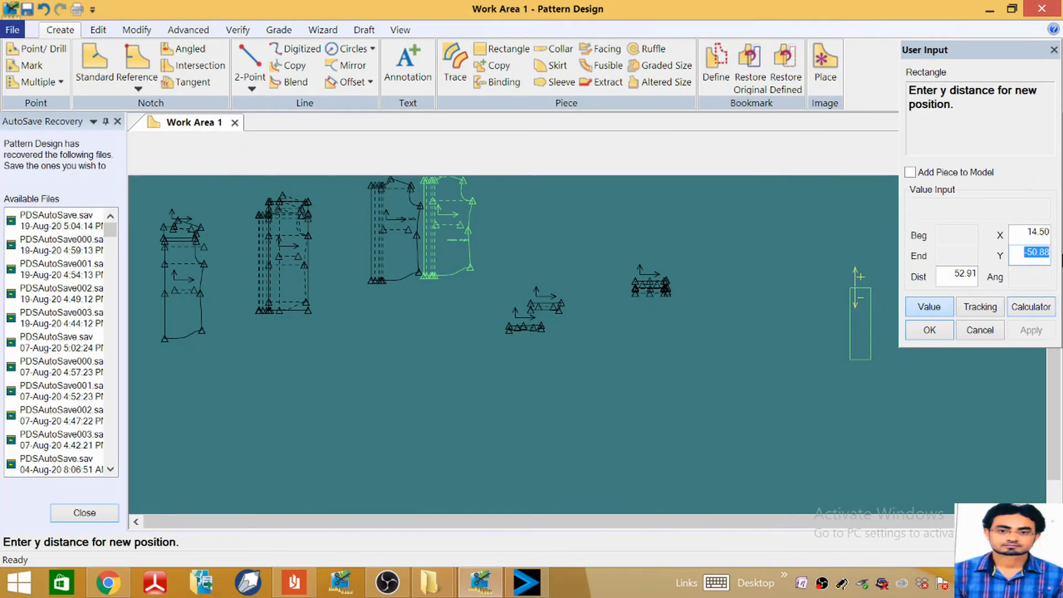
pyautogui.write('6.5')
pyautogui.press('Return')
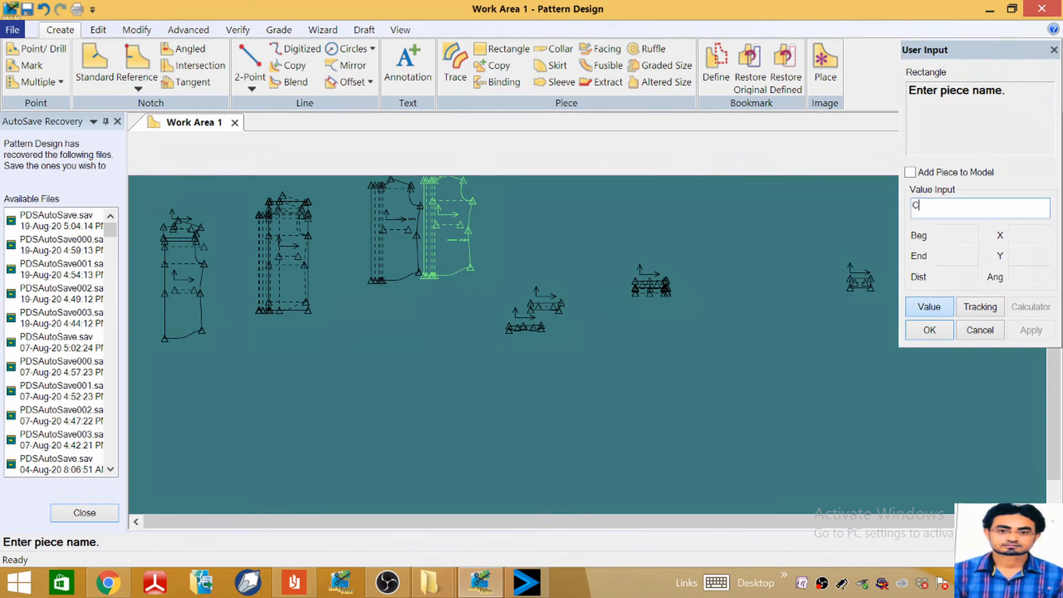
pyautogui.press('Return')
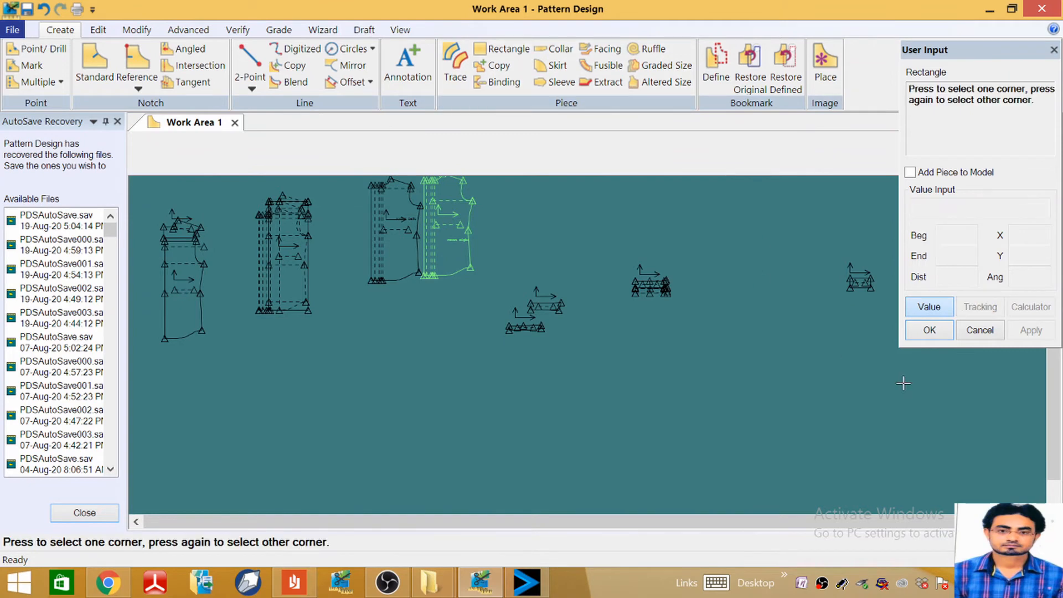
# Step: End the rectangle command and place the cuff piece in the open space below the collar draft
pyautogui.rightClick(732, 332)
pyautogui.click(787, 340)
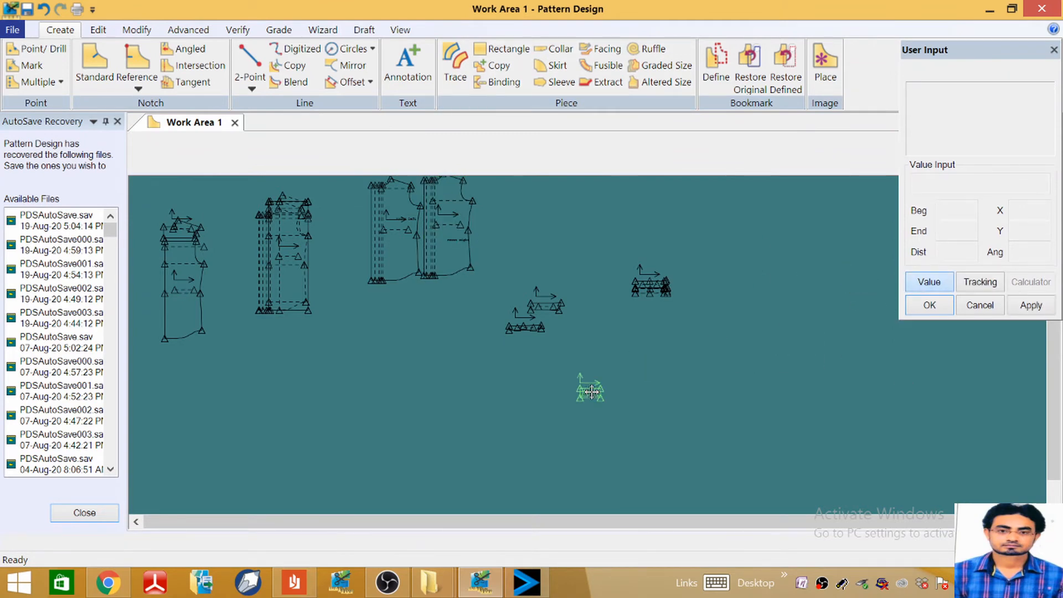
pyautogui.scroll(12, 604, 303)
pyautogui.scroll(-5, 604, 302)
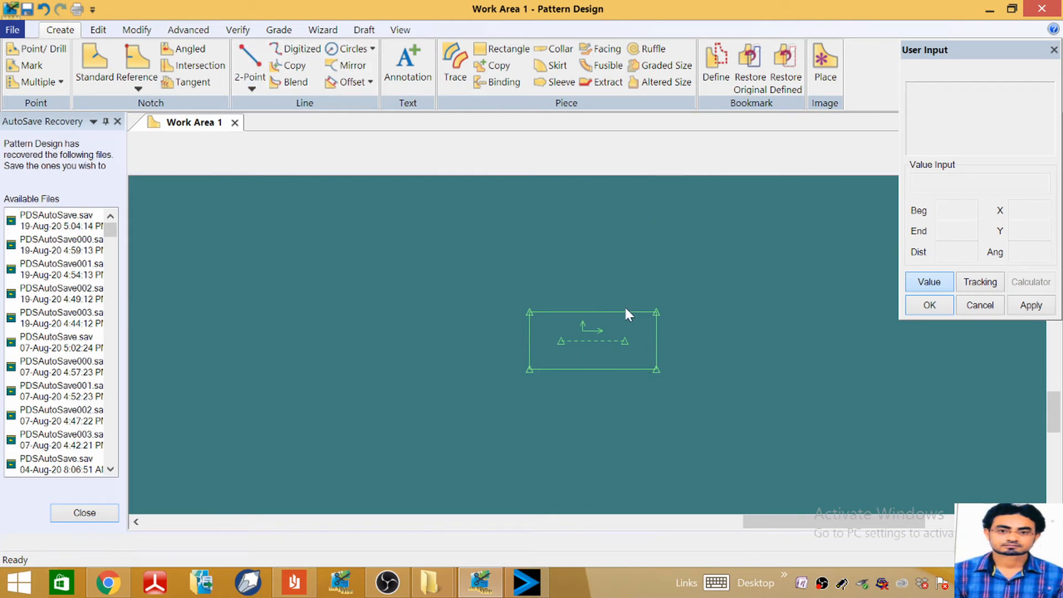
pyautogui.click(508, 386)
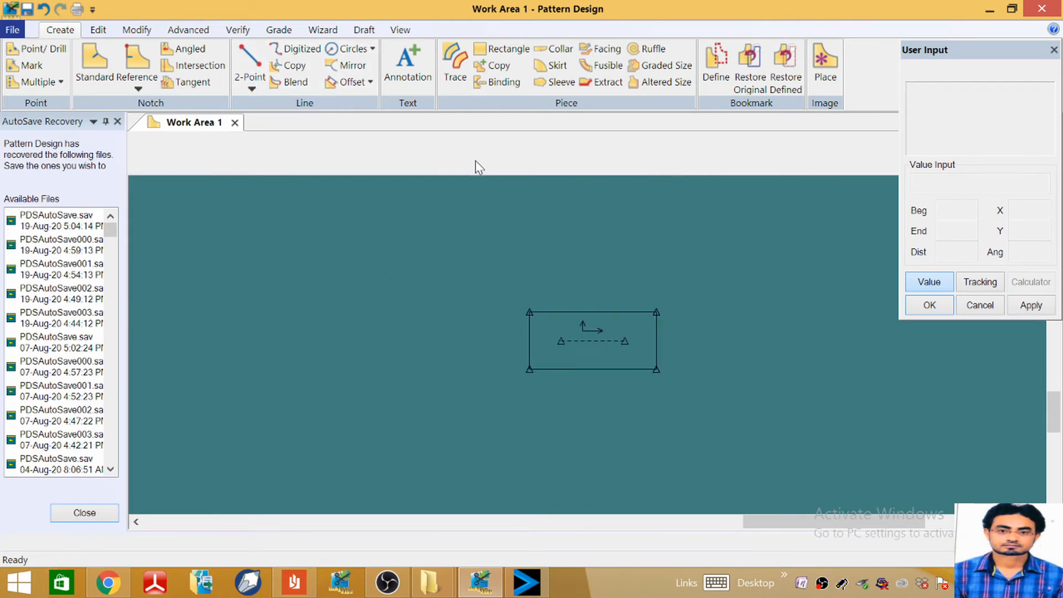
# Step: Offset the cuff rectangle's short edge at the X end inward by about 2.5 to add an internal line
pyautogui.click(357, 84)
pyautogui.click(657, 341)
pyautogui.rightClick(659, 341)
pyautogui.click(637, 341)
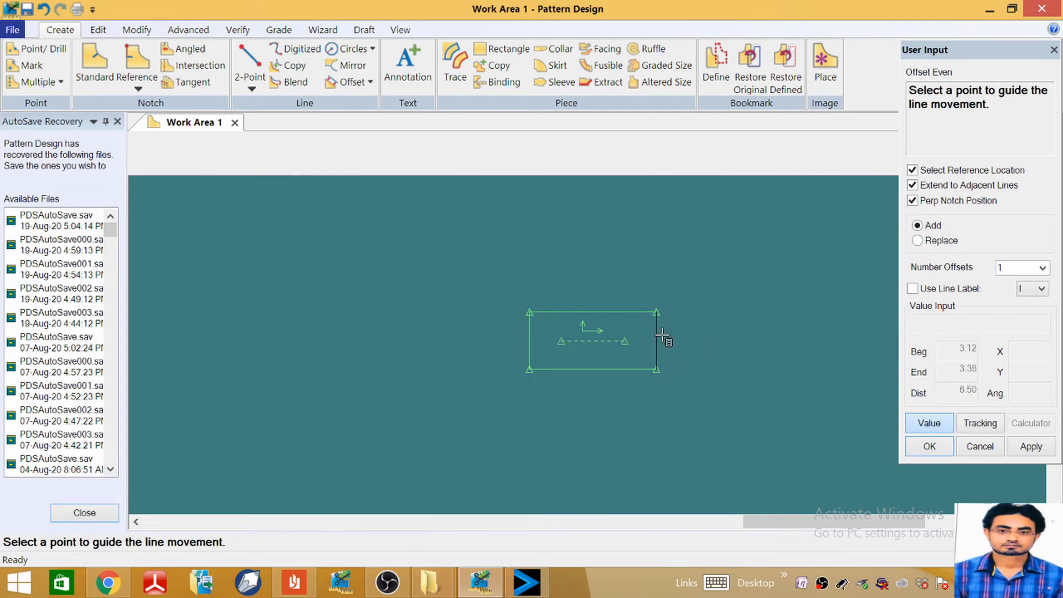
pyautogui.click(655, 339)
pyautogui.write('-2')
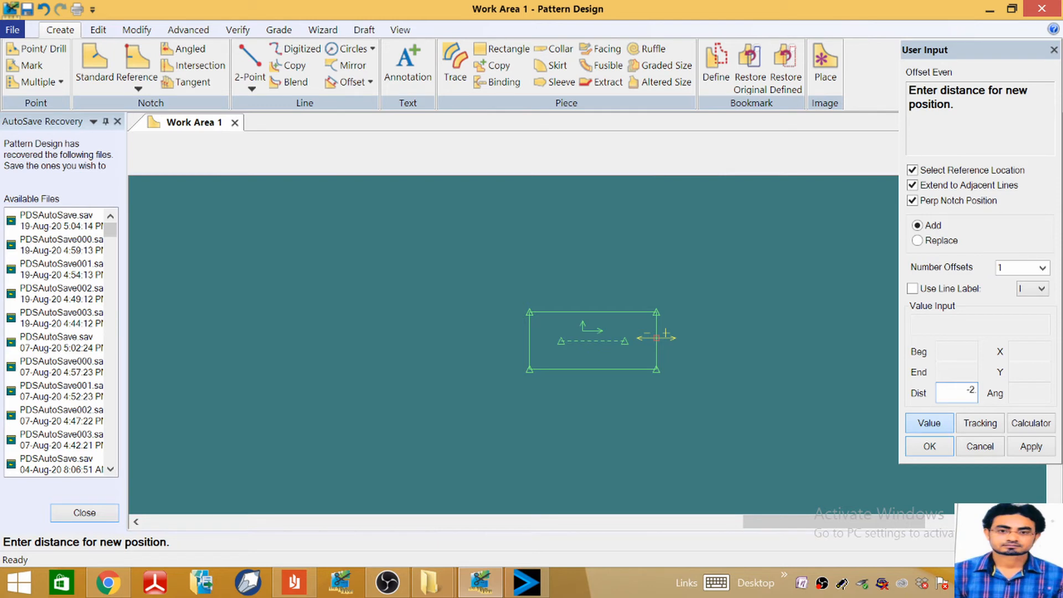
pyautogui.press('Return')
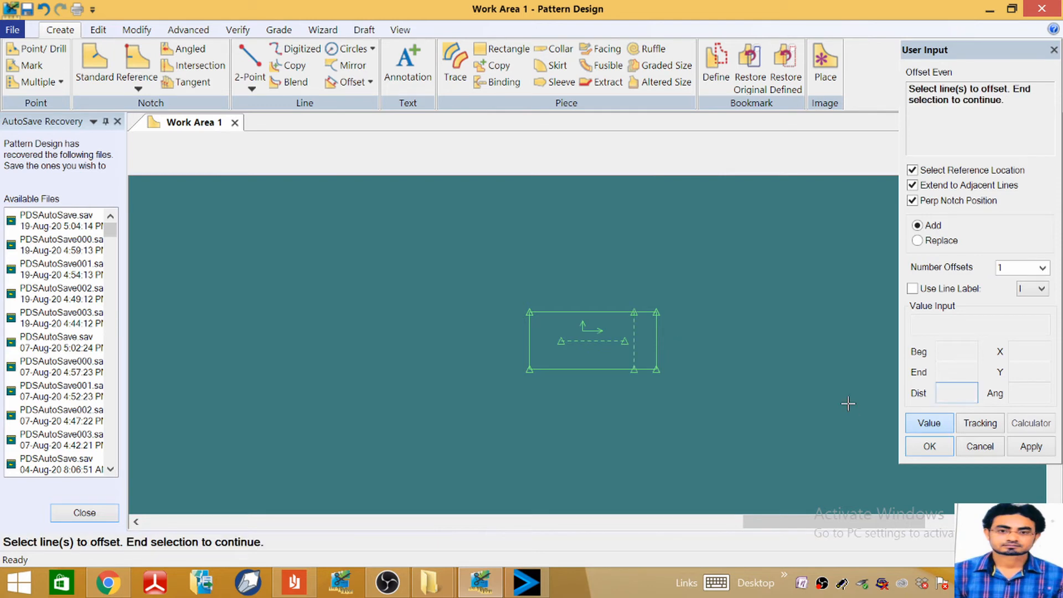
# Step: Offset the cuff rectangle's upper edge inward by about 2.5 and end the offset command
pyautogui.click(611, 314)
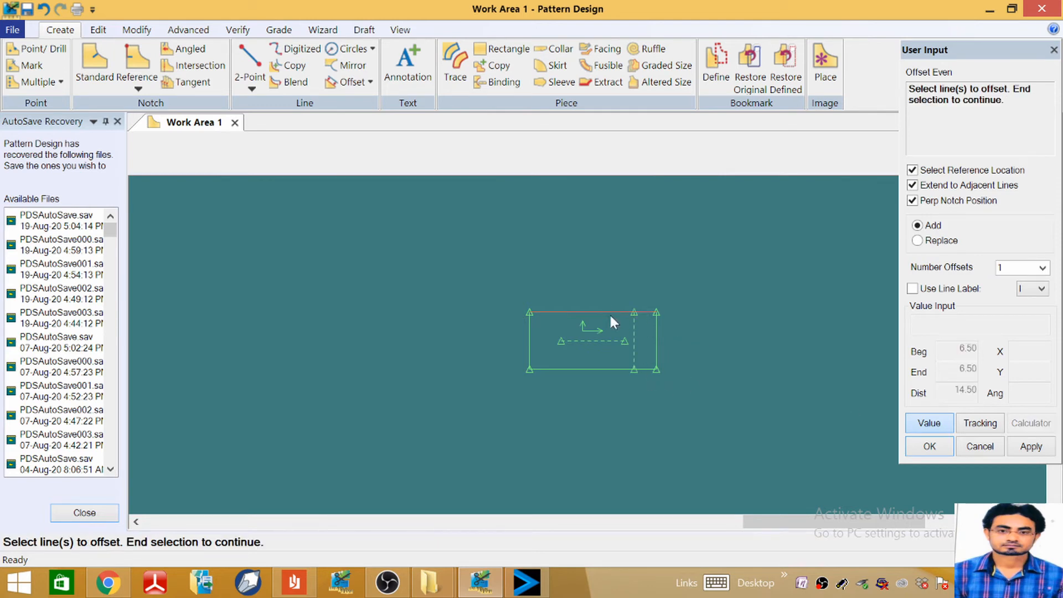
pyautogui.rightClick(610, 314)
pyautogui.click(613, 317)
pyautogui.click(611, 314)
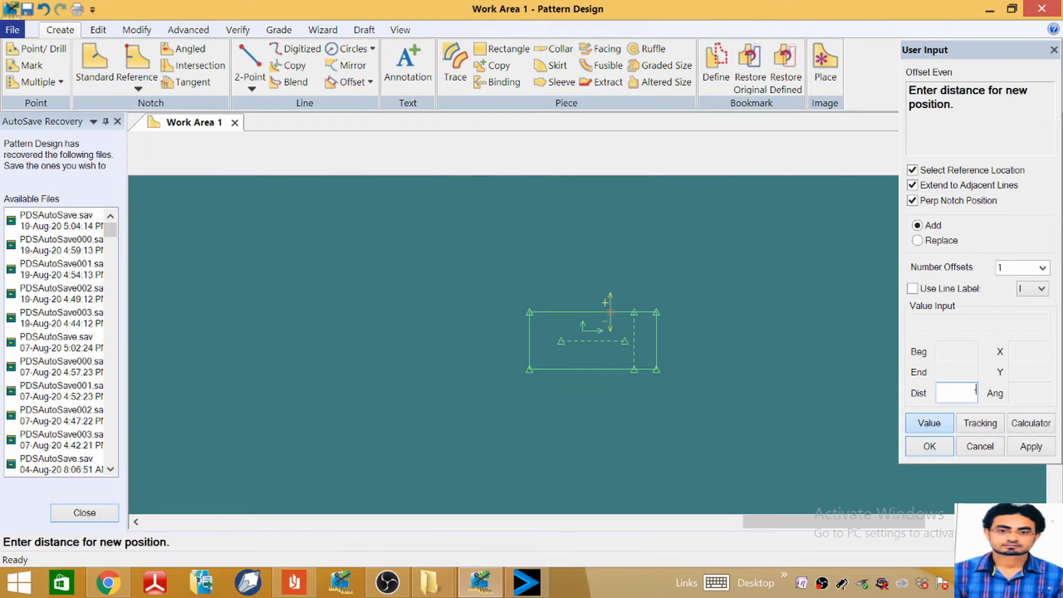
pyautogui.press('Return')
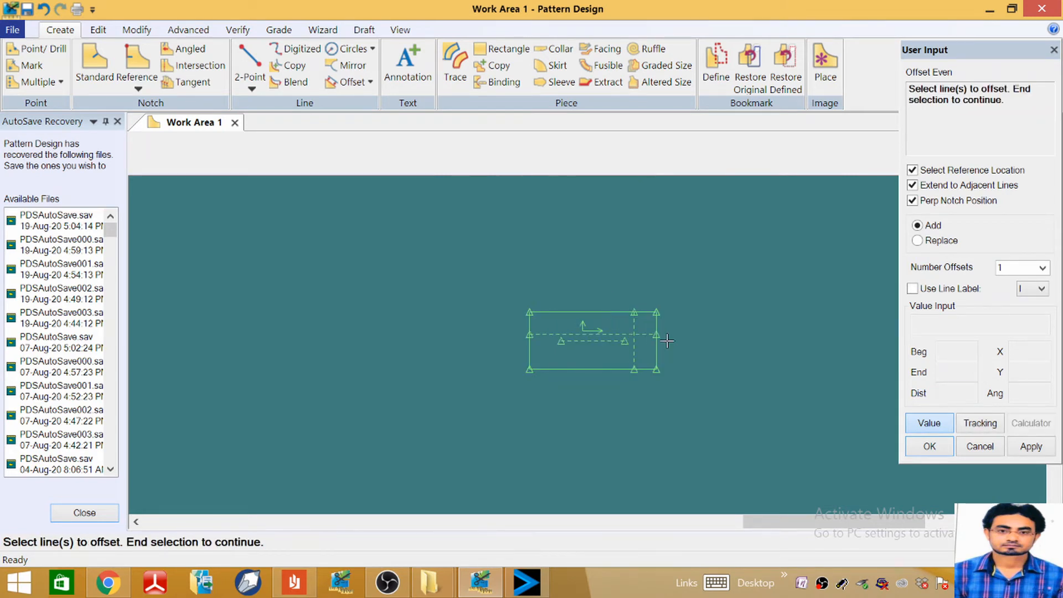
pyautogui.rightClick(618, 322)
pyautogui.click(626, 272)
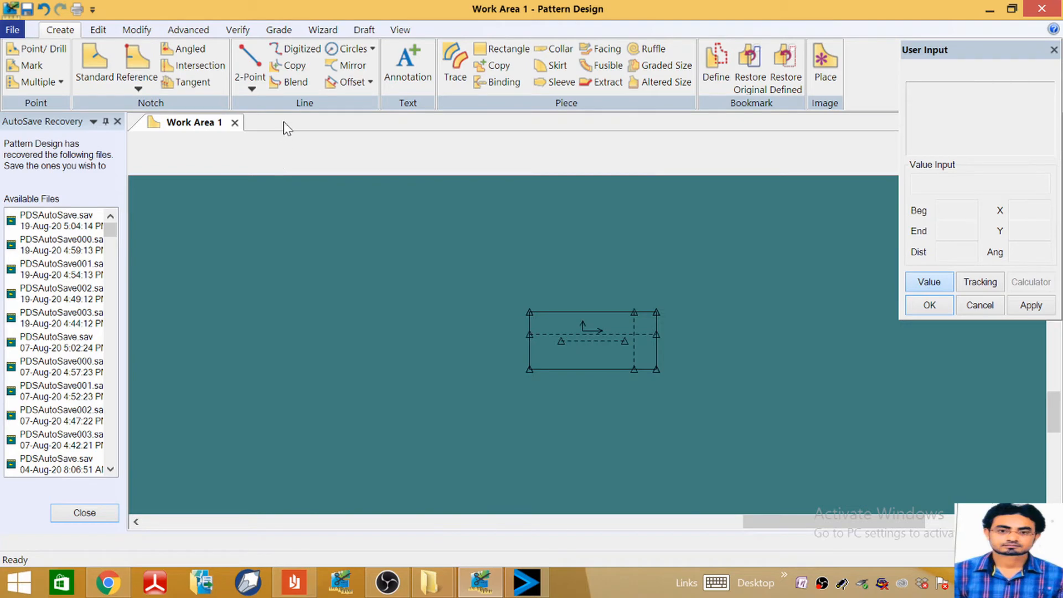
# Step: Round the cuff's upper corner with a 2-Point Curve between the two offset lines' endpoints on the upper and short edges
pyautogui.click(251, 88)
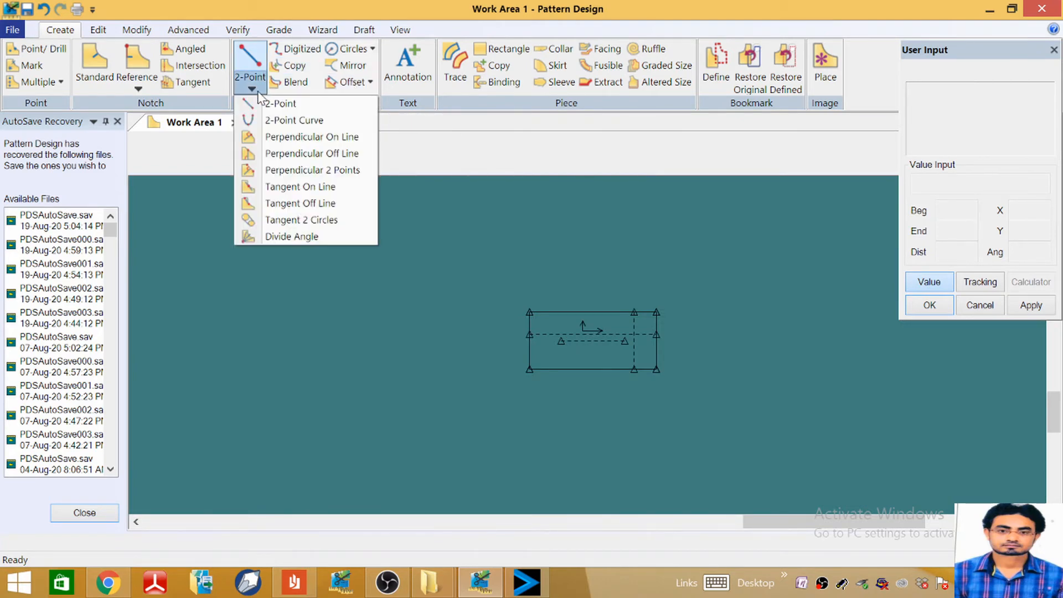
pyautogui.click(292, 121)
pyautogui.scroll(5, 614, 308)
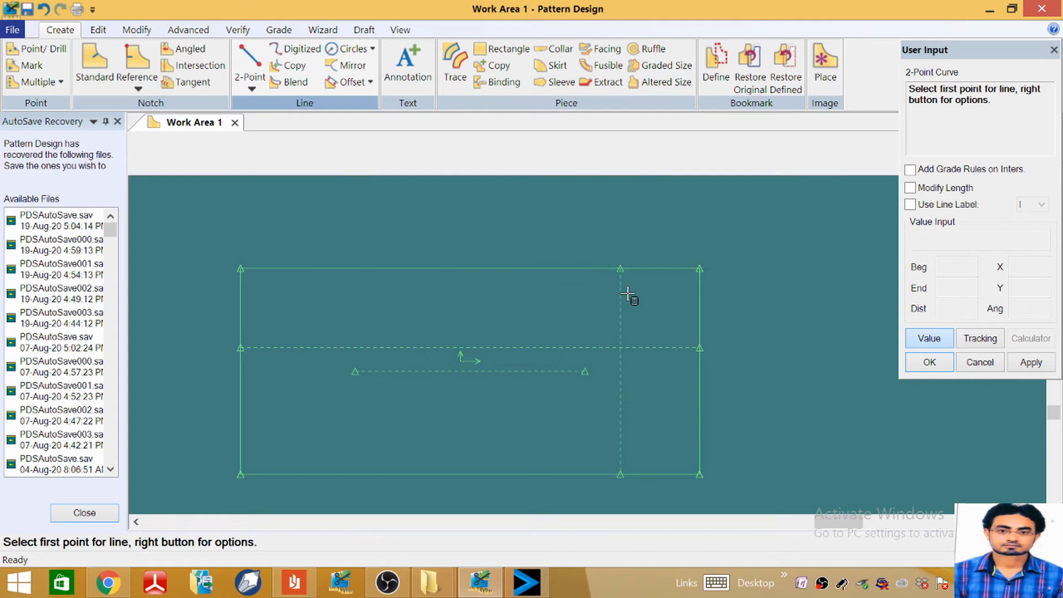
pyautogui.click(621, 268)
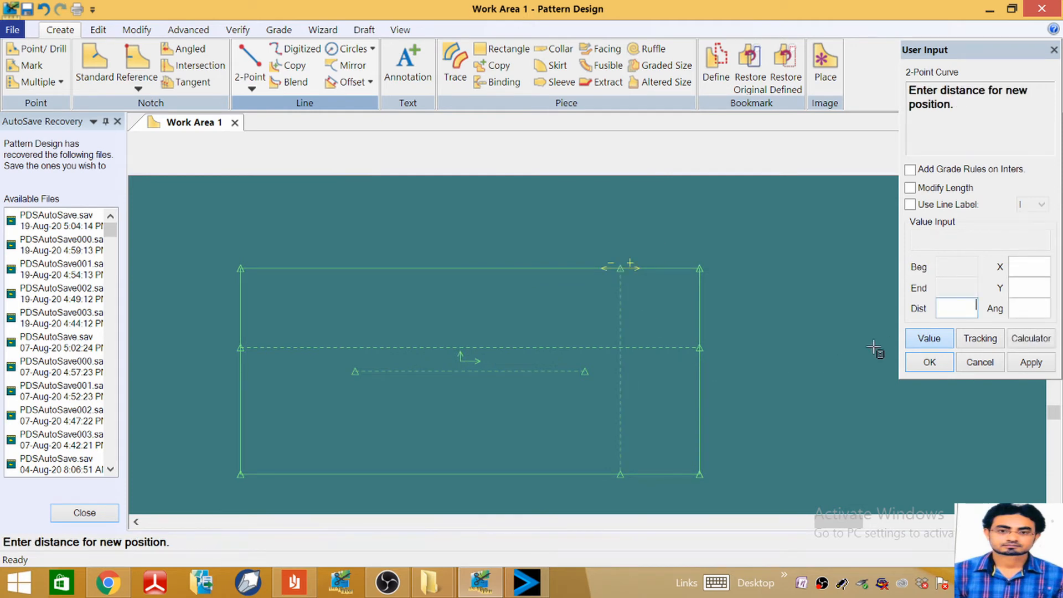
pyautogui.click(930, 339)
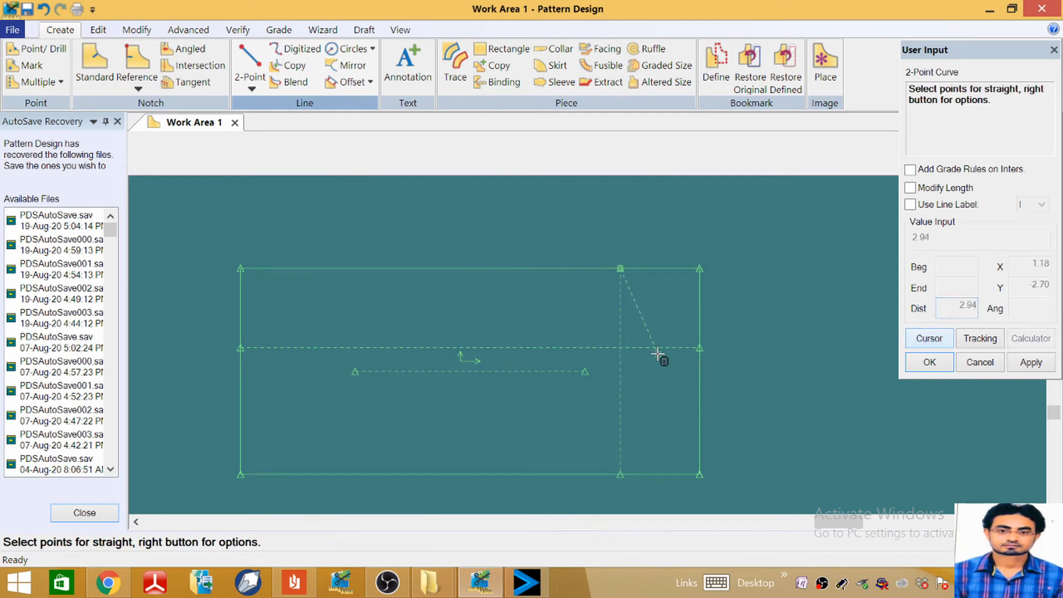
pyautogui.click(700, 348)
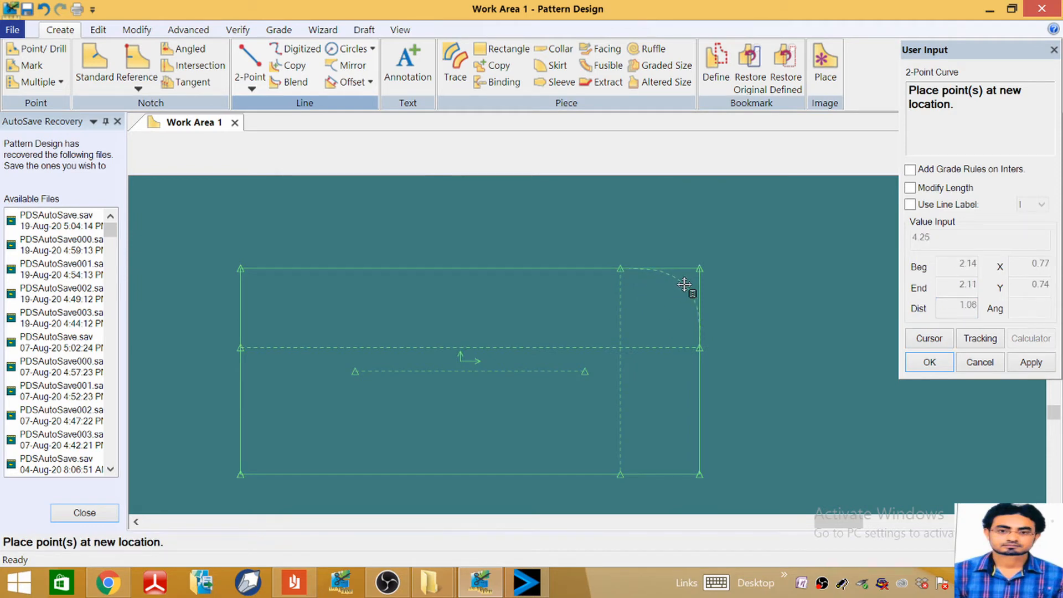
pyautogui.click(685, 284)
pyautogui.scroll(-2, 665, 254)
pyautogui.rightClick(512, 244)
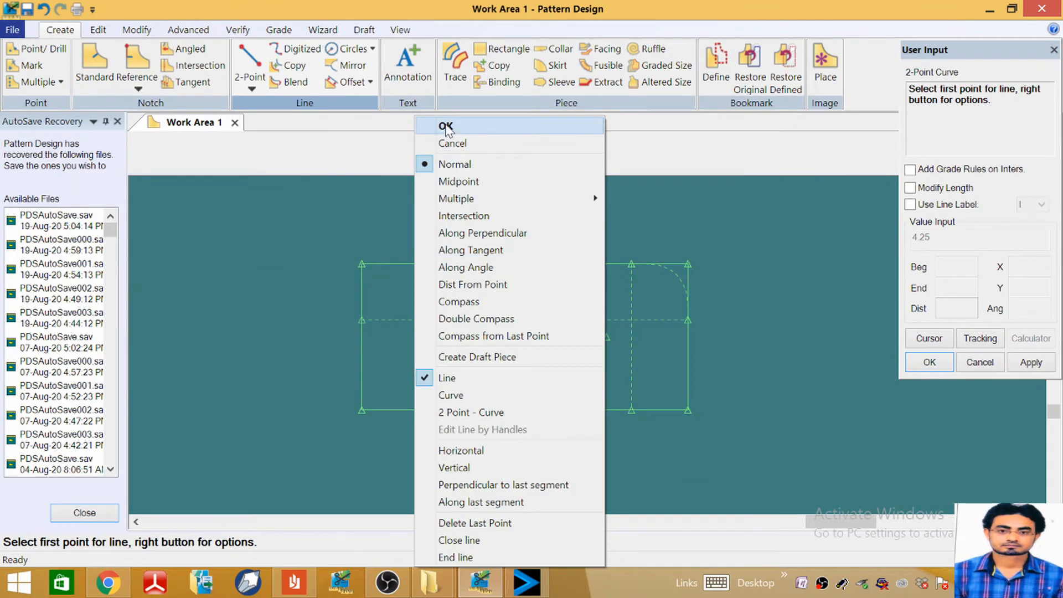
pyautogui.click(446, 128)
# Step: Trace the cuff's perimeter with the Normal trace type, following the curve instead of the square corner and adding no internal lines
pyautogui.scroll(-2, 584, 299)
pyautogui.scroll(-5, 411, 361)
pyautogui.scroll(7, 481, 316)
pyautogui.scroll(1, 547, 323)
pyautogui.scroll(-4, 549, 322)
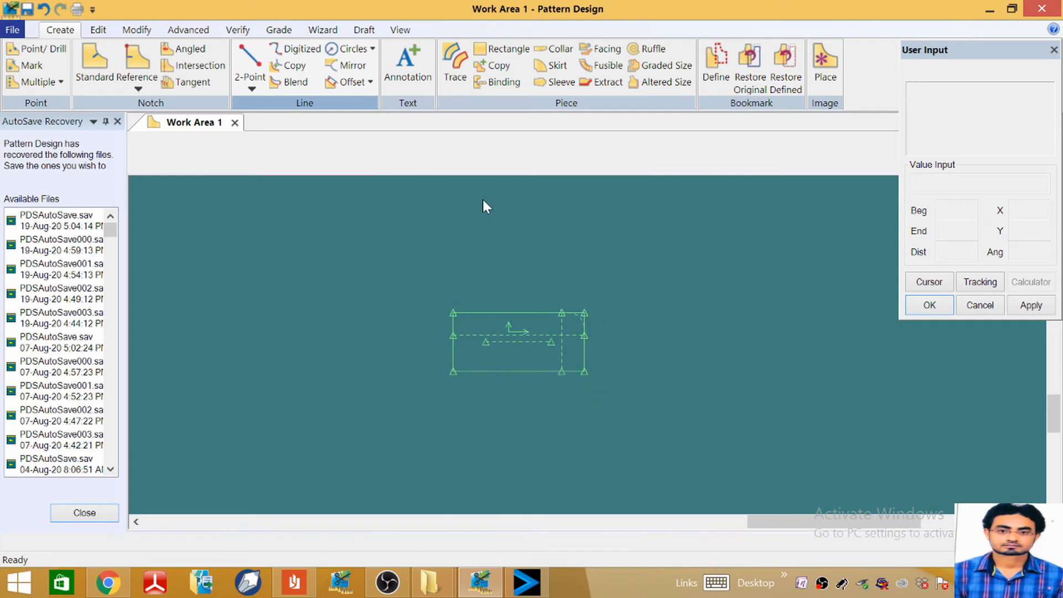
pyautogui.click(455, 58)
pyautogui.scroll(1, 551, 310)
pyautogui.click(587, 321)
pyautogui.click(592, 372)
pyautogui.click(538, 383)
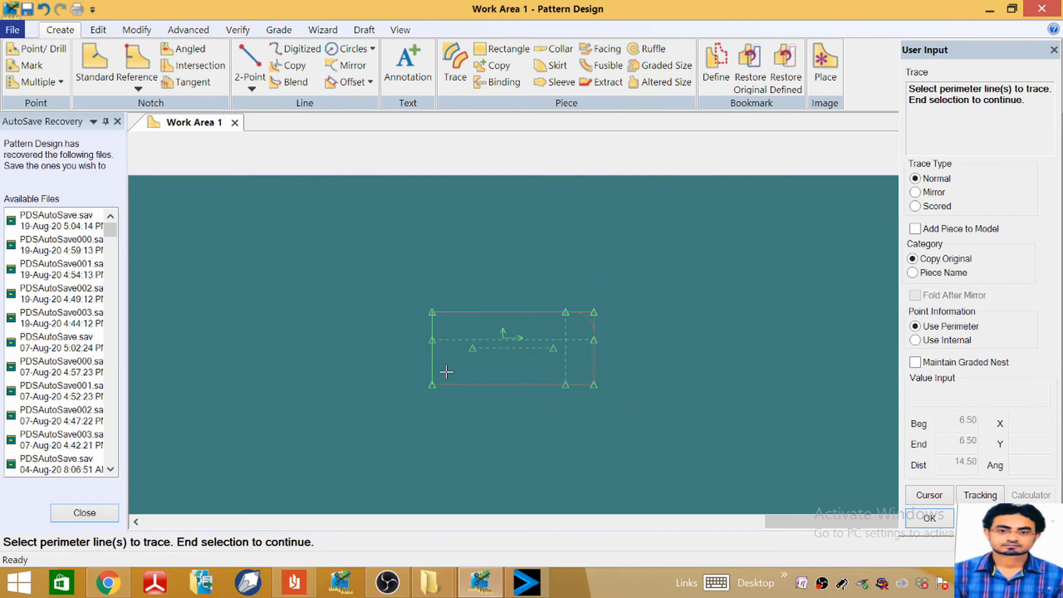
pyautogui.click(434, 355)
pyautogui.rightClick(581, 279)
pyautogui.click(584, 284)
pyautogui.rightClick(587, 273)
pyautogui.click(588, 274)
# Step: Place the traced cuff below the cuff draft, accept its suggested piece name, and end the trace
pyautogui.scroll(-3, 589, 272)
pyautogui.click(490, 389)
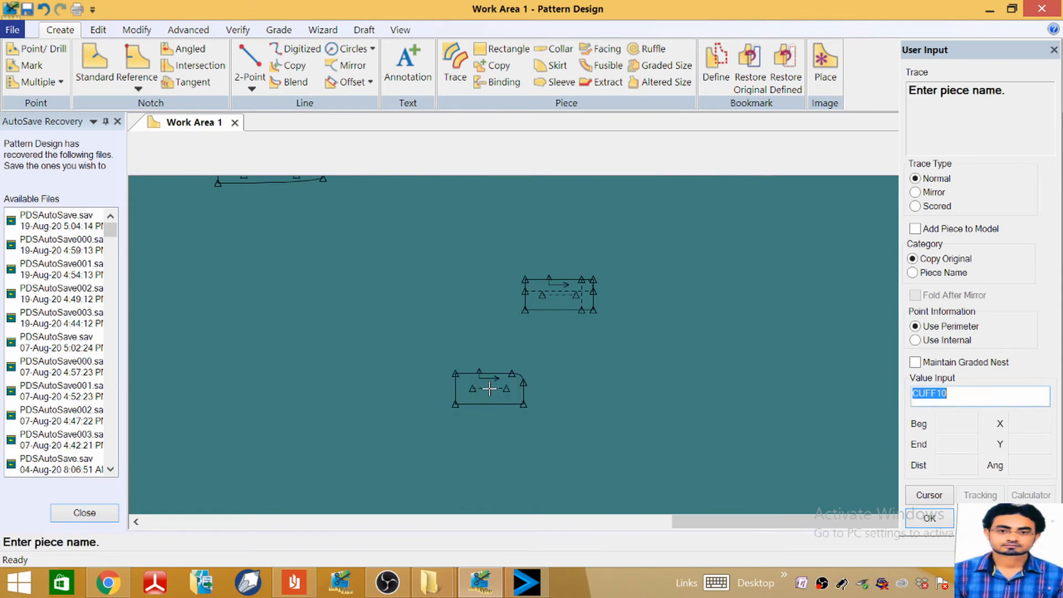
pyautogui.press('Return')
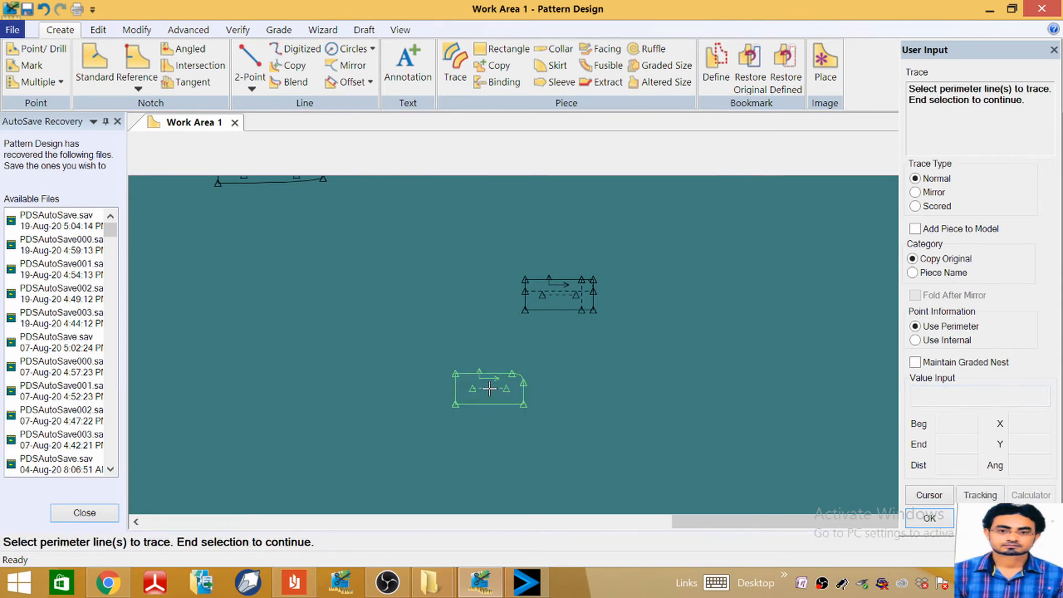
pyautogui.rightClick(480, 386)
pyautogui.click(481, 388)
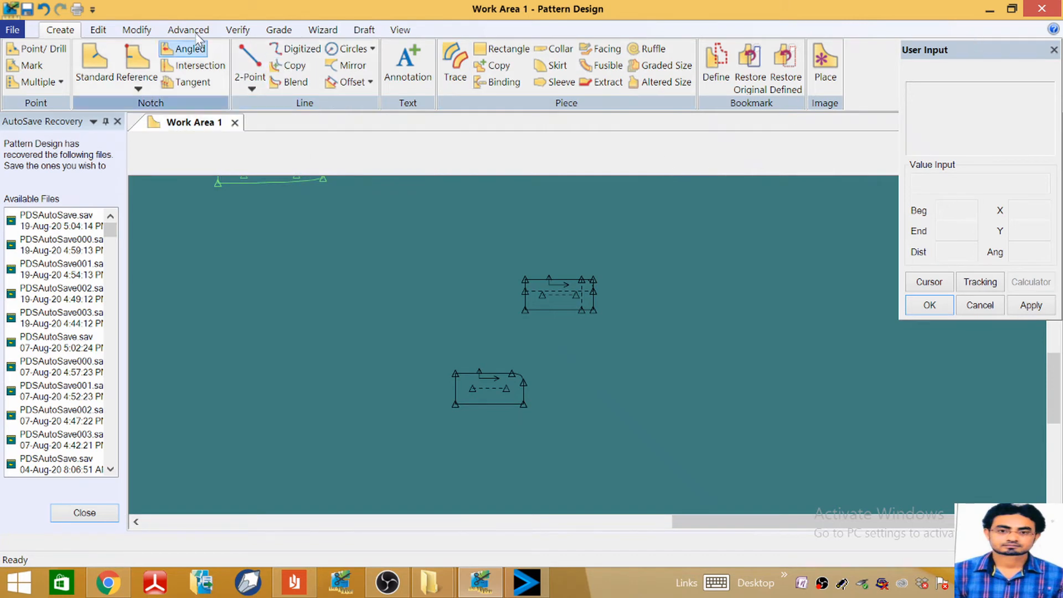
# Step: Mirror the traced cuff about its straight short edge, opposite the rounded corner, without folding it
pyautogui.click(138, 30)
pyautogui.click(837, 52)
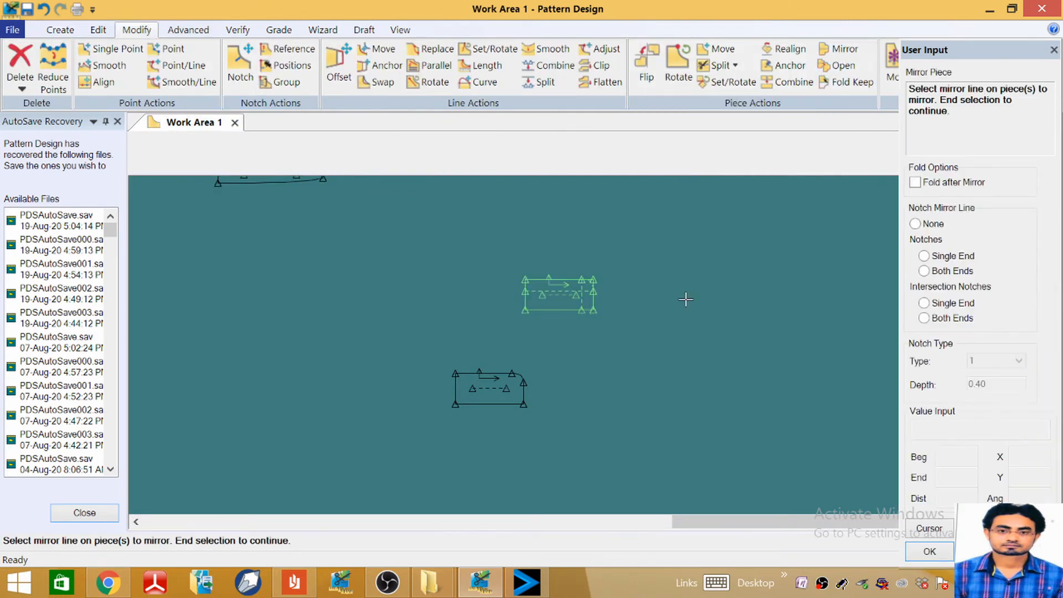
pyautogui.click(455, 389)
pyautogui.rightClick(474, 357)
pyautogui.click(474, 358)
pyautogui.scroll(-1, 516, 365)
pyautogui.press('Escape')
pyautogui.scroll(1, 460, 368)
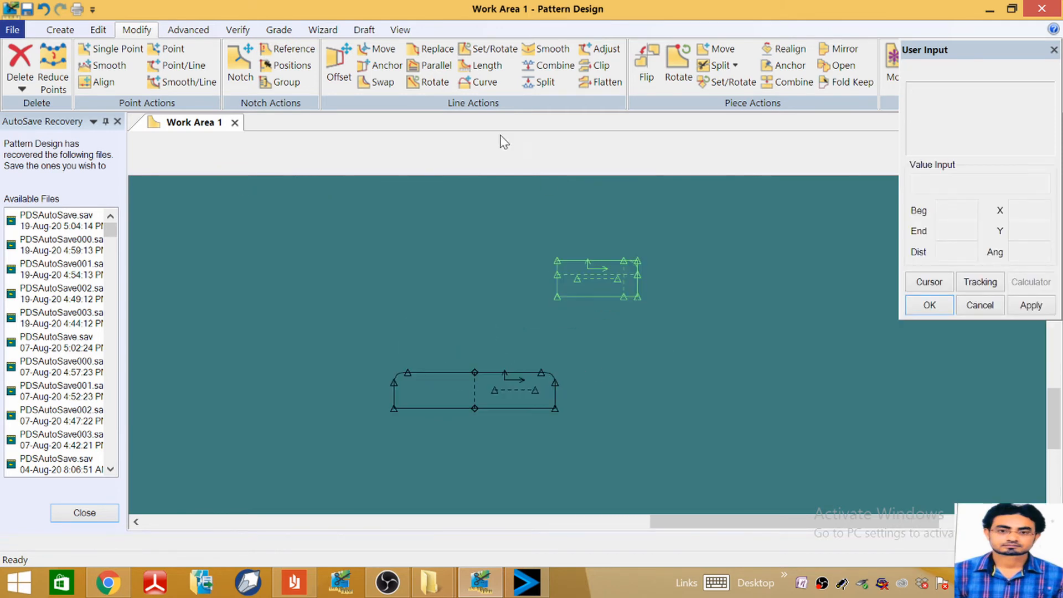
# Step: Combine the curve and the adjoining short edge at one end of the mirrored cuff into a single line
pyautogui.click(554, 65)
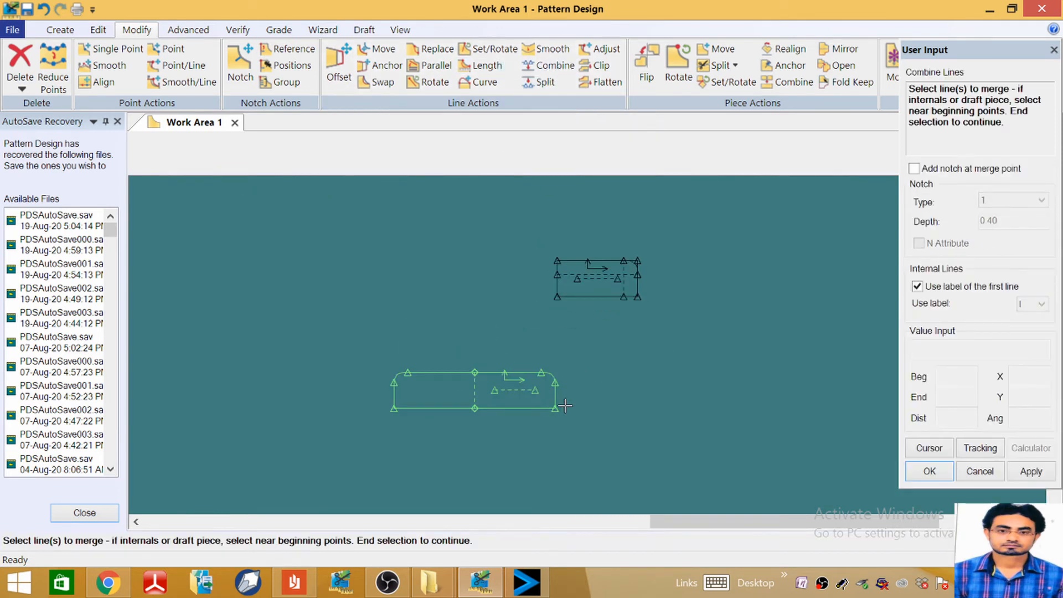
pyautogui.click(552, 372)
pyautogui.rightClick(451, 334)
pyautogui.click(451, 333)
pyautogui.scroll(-2, 452, 330)
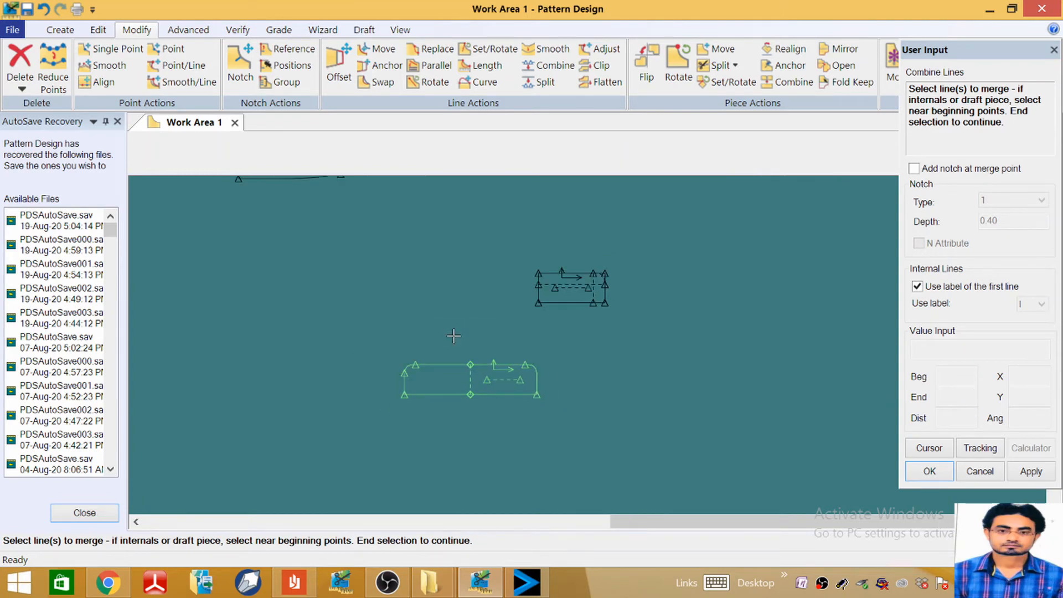
pyautogui.rightClick(481, 312)
pyautogui.click(483, 311)
pyautogui.scroll(-2, 545, 347)
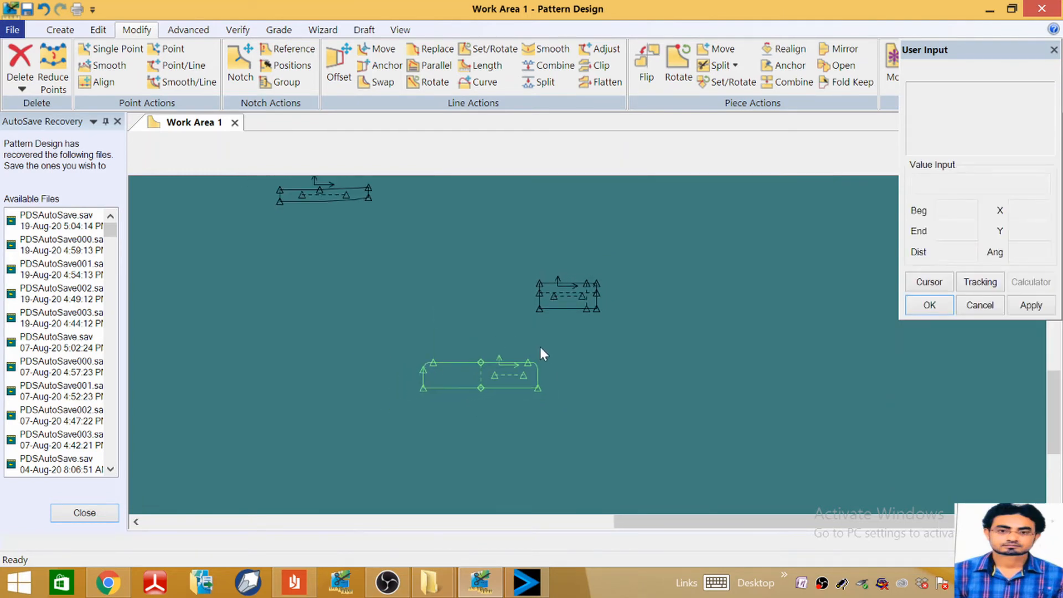
pyautogui.scroll(-2, 485, 324)
pyautogui.moveTo(493, 371); pyautogui.dragTo(502, 397)
pyautogui.click(43, 10)
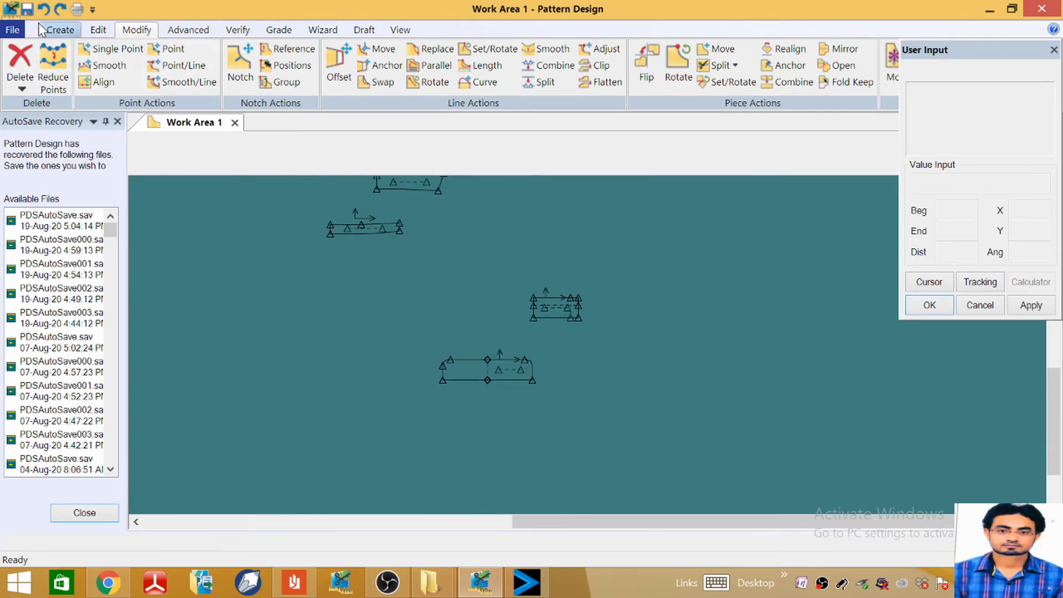
# Step: Move the mirrored cuff piece into open space farther away from the cuff draft
pyautogui.scroll(-2, 515, 368)
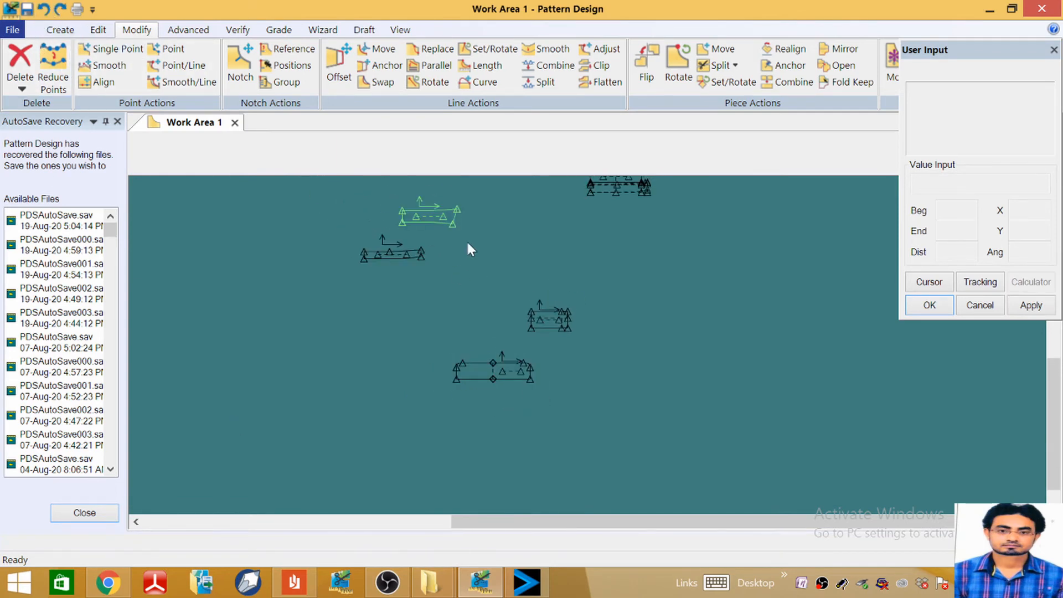
pyautogui.scroll(3, 471, 246)
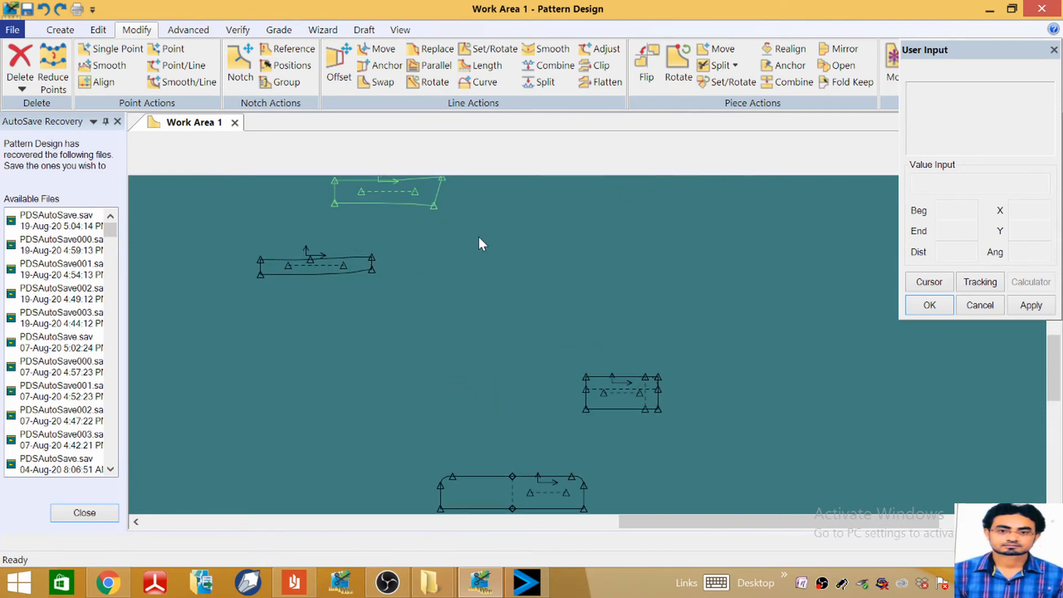
pyautogui.scroll(-2, 474, 249)
pyautogui.scroll(-3, 475, 254)
pyautogui.scroll(2, 493, 333)
pyautogui.moveTo(494, 346); pyautogui.dragTo(471, 354)
pyautogui.scroll(-5, 560, 267)
pyautogui.scroll(3, 471, 348)
pyautogui.click(502, 336)
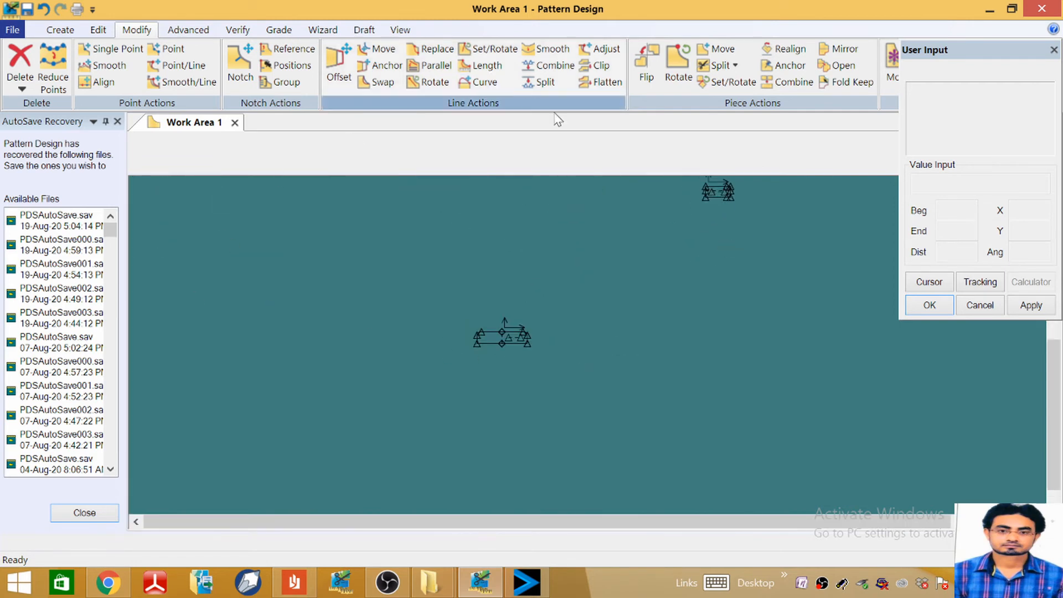
# Step: Check the sleeve measurements in the spec sheet, and create a rectangle piece named SLV with Y distance 66.5 and X distance 21.5
pyautogui.click(296, 583)
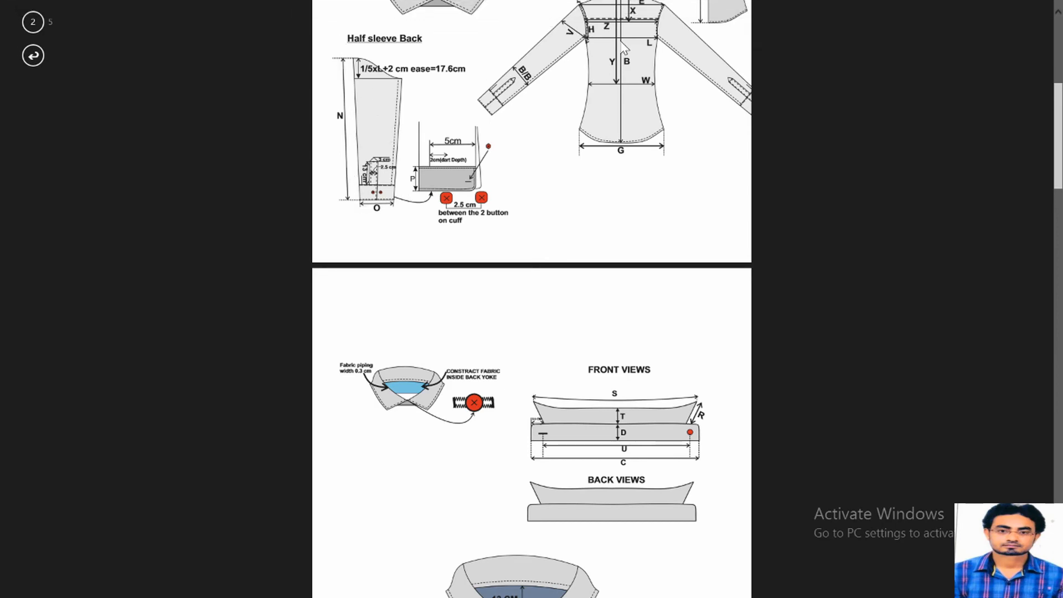
pyautogui.scroll(-10, 515, 166)
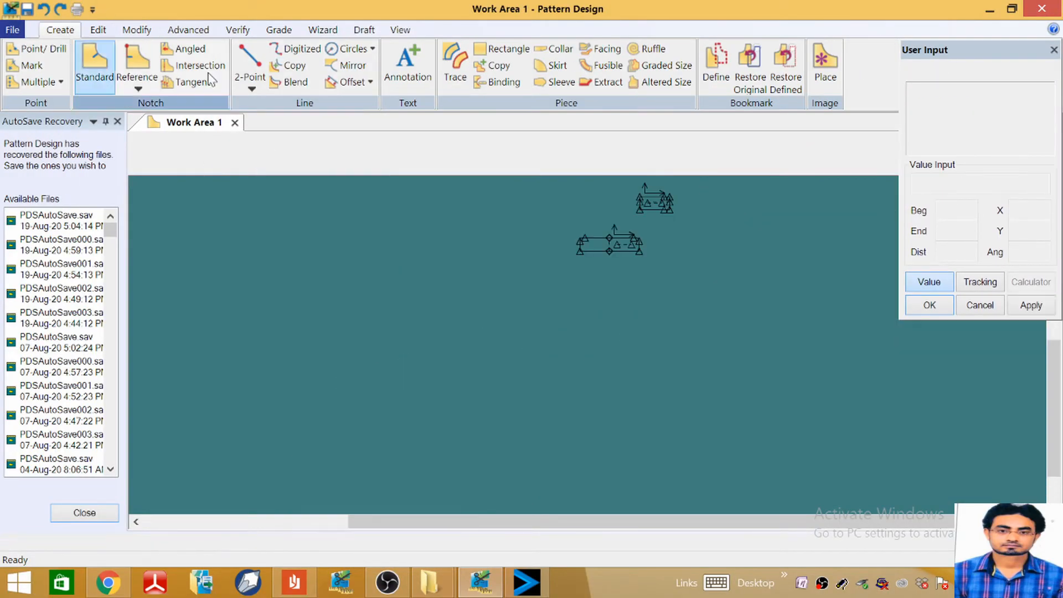
pyautogui.click(502, 49)
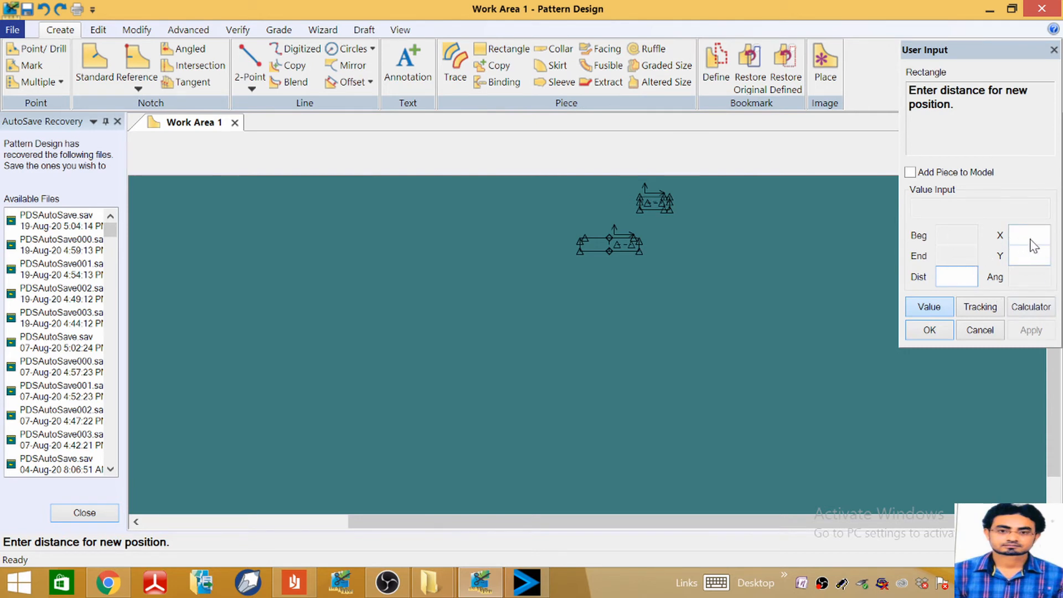
pyautogui.click(1028, 259)
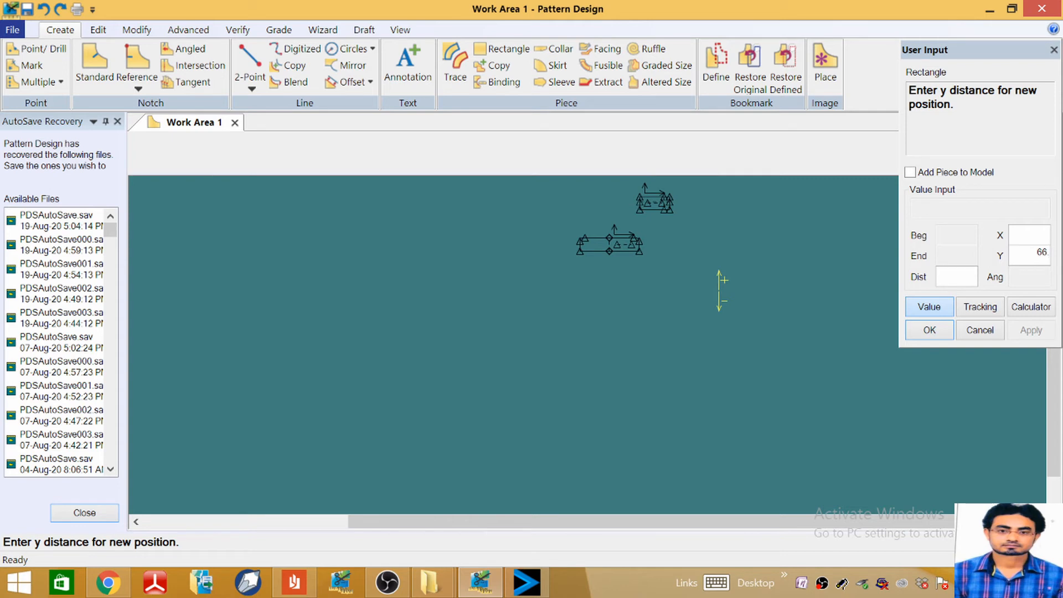
pyautogui.write('66.5')
pyautogui.press('Return')
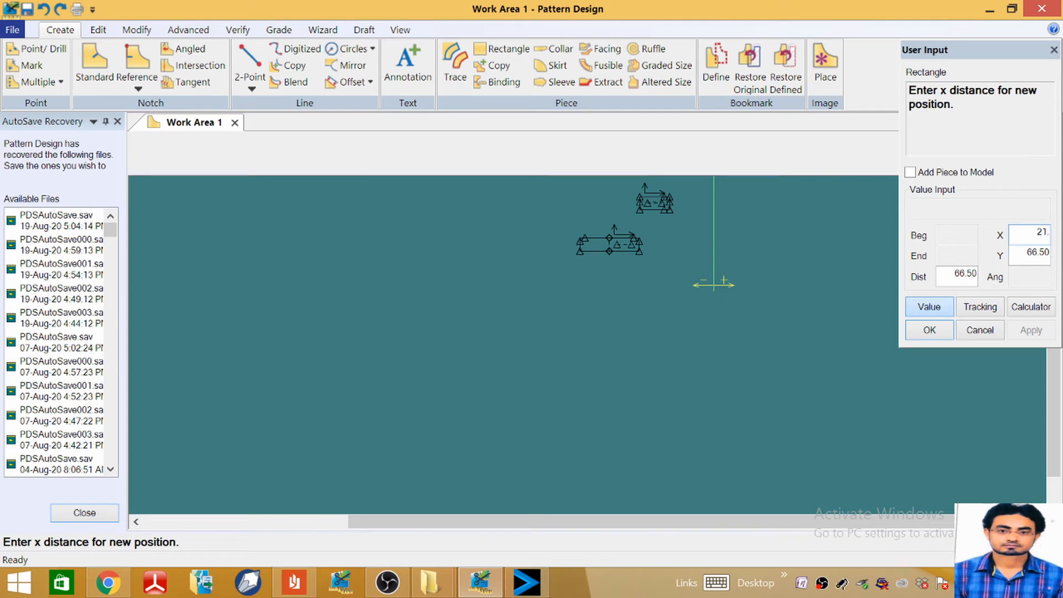
pyautogui.press('Return')
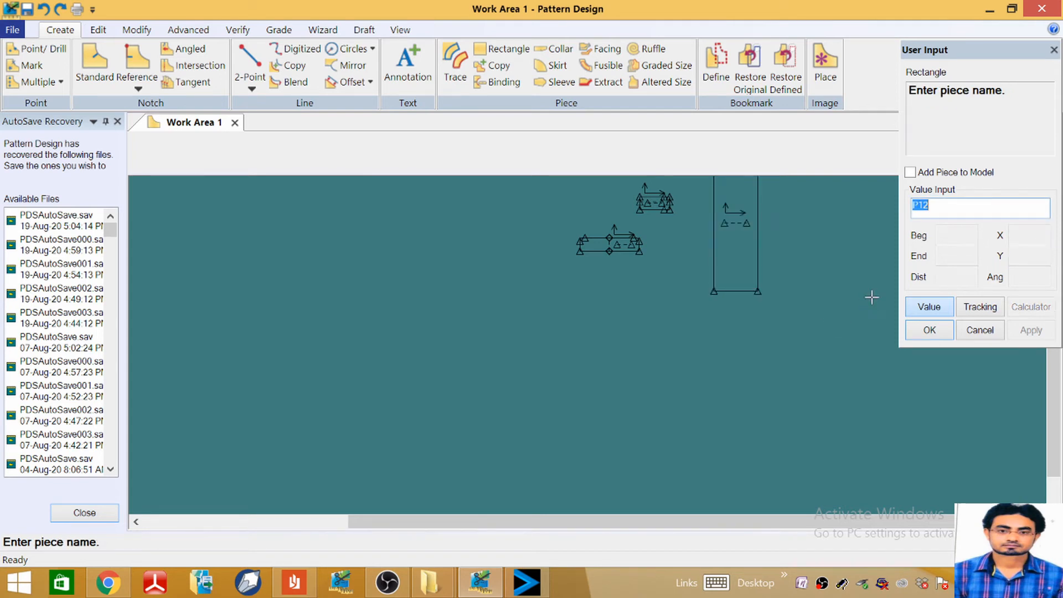
pyautogui.write('SLV')
pyautogui.press('Return')
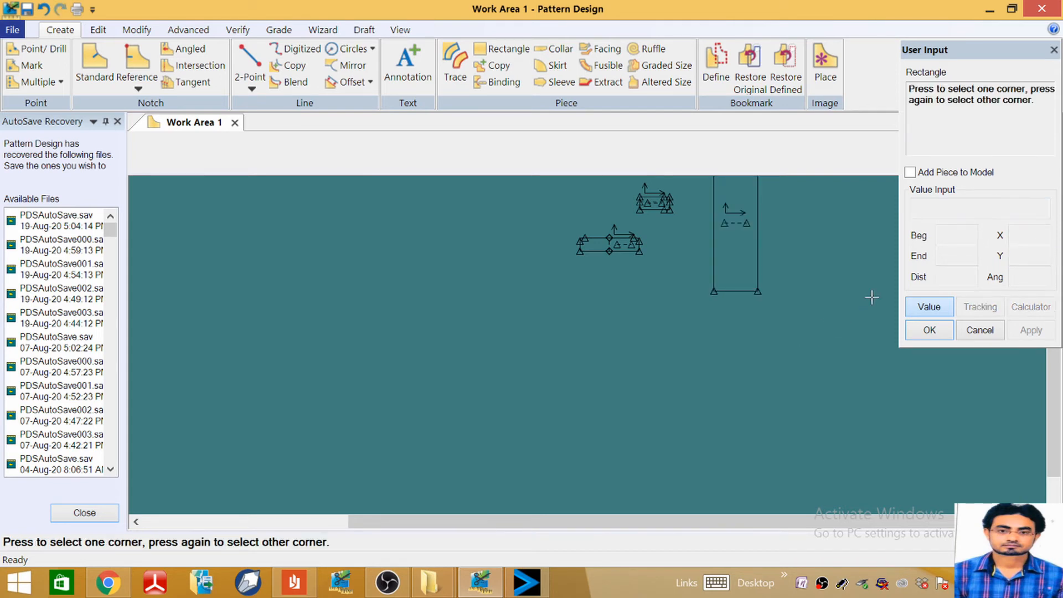
# Step: End the rectangle command and move the sleeve piece into the open area beside the mirrored cuff
pyautogui.rightClick(821, 321)
pyautogui.click(821, 322)
pyautogui.scroll(-2, 774, 326)
pyautogui.moveTo(743, 220); pyautogui.dragTo(499, 333)
pyautogui.scroll(3, 500, 332)
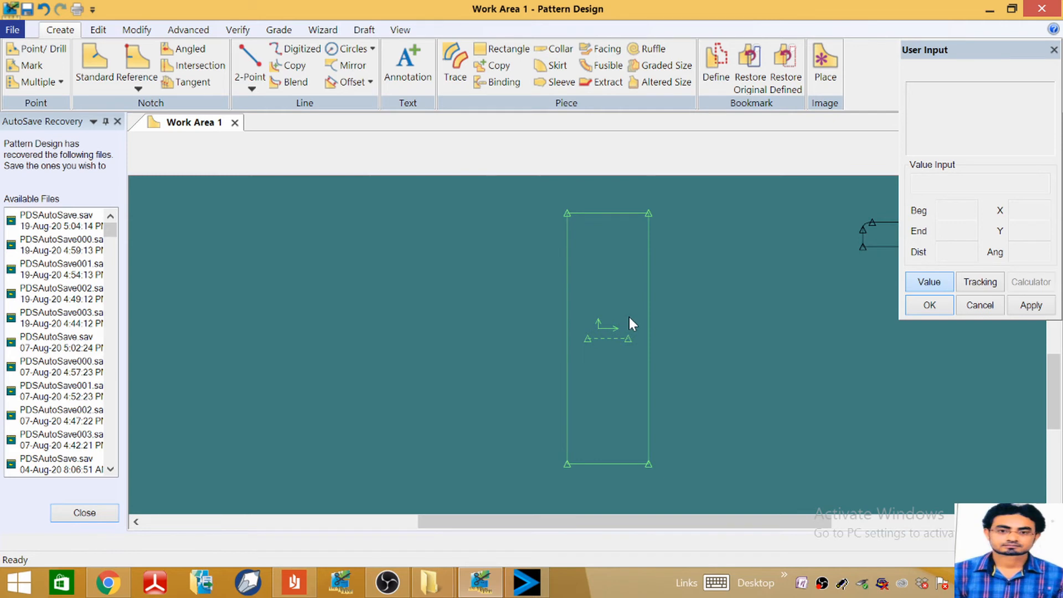
pyautogui.scroll(-2, 629, 317)
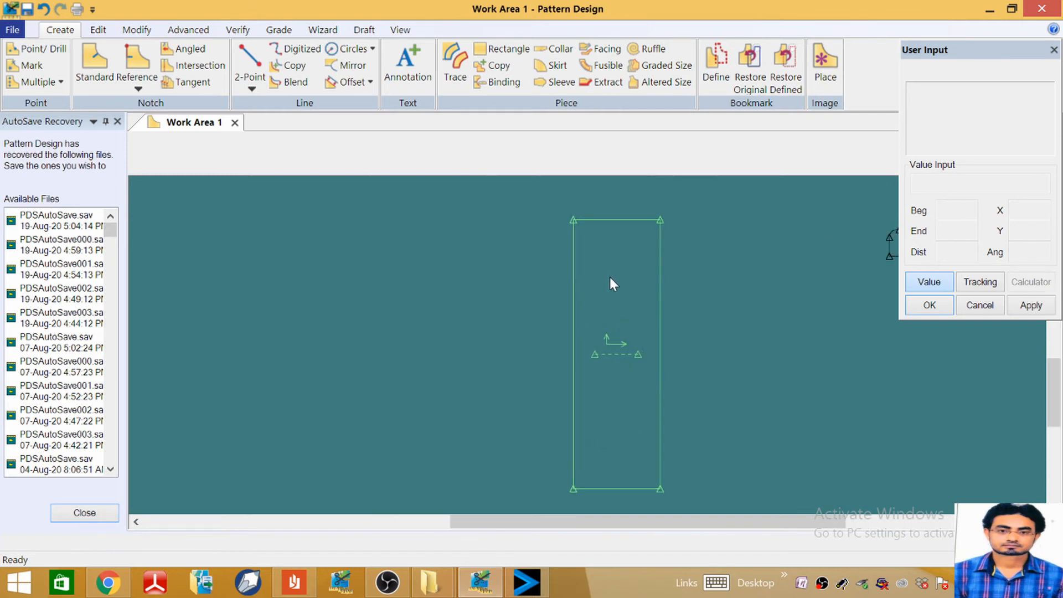
pyautogui.scroll(-2, 610, 277)
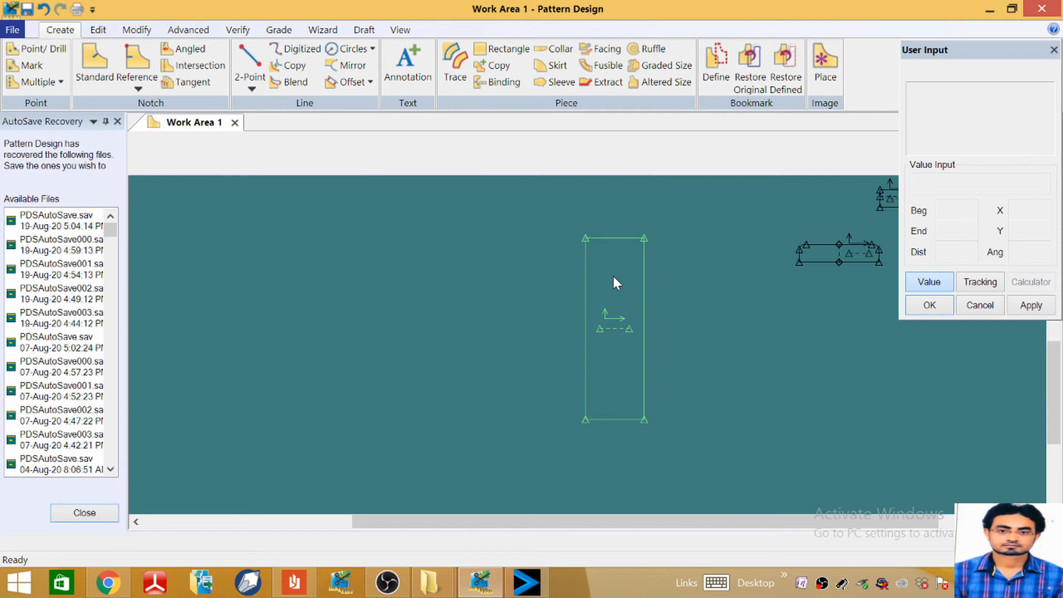
# Step: Open and minimize Calculator, and select the sleeve rectangle's upper edge for an even offset
pyautogui.press('XF86Calculator')
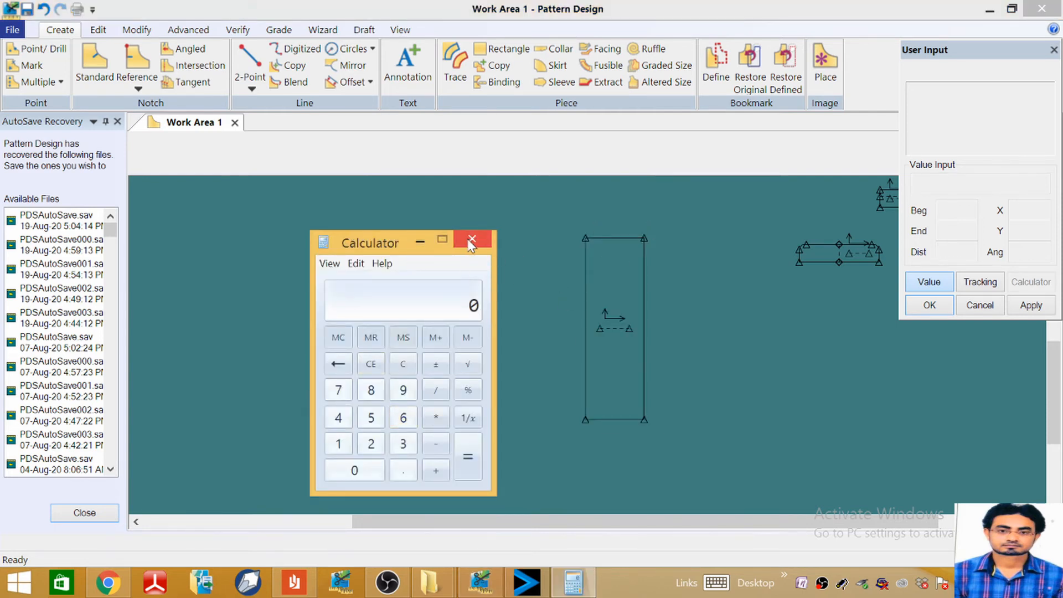
pyautogui.click(421, 242)
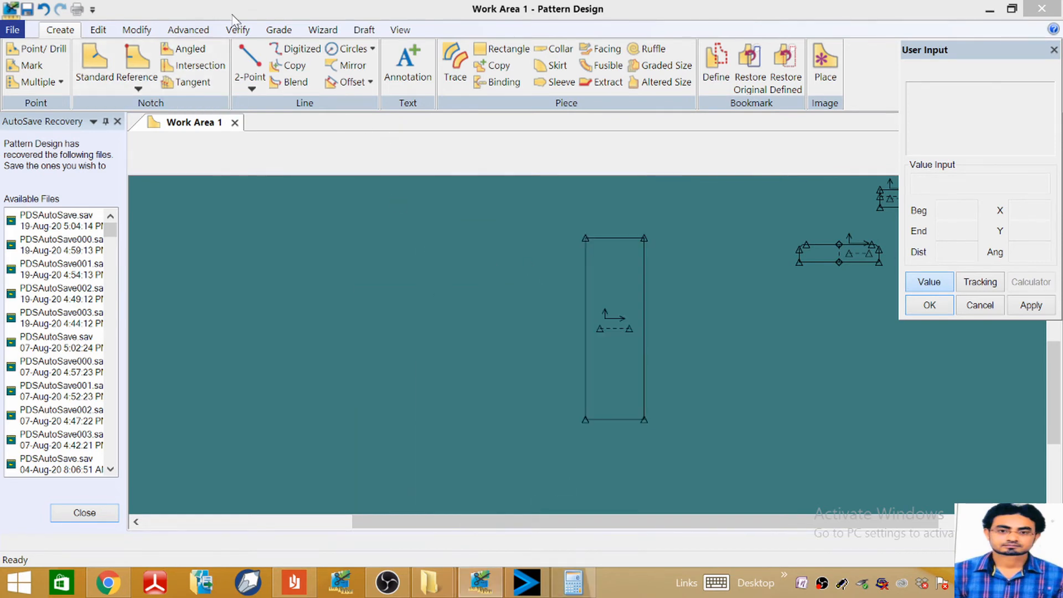
pyautogui.click(348, 82)
pyautogui.click(610, 238)
pyautogui.rightClick(610, 240)
pyautogui.click(612, 242)
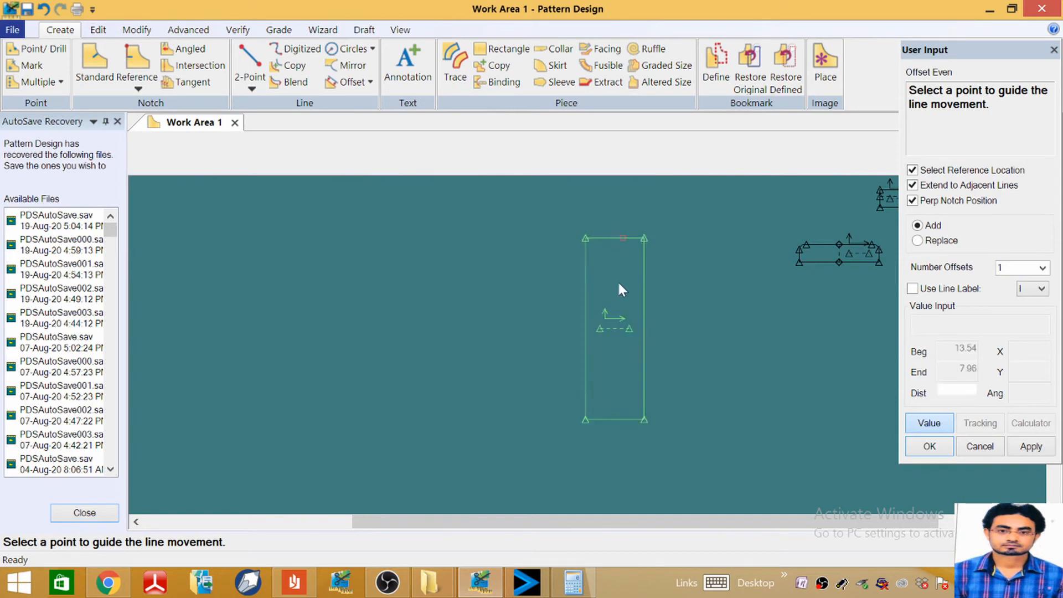
# Step: Offset the tall rectangle's top edge by -15 to add an internal line across the piece
pyautogui.click(621, 271)
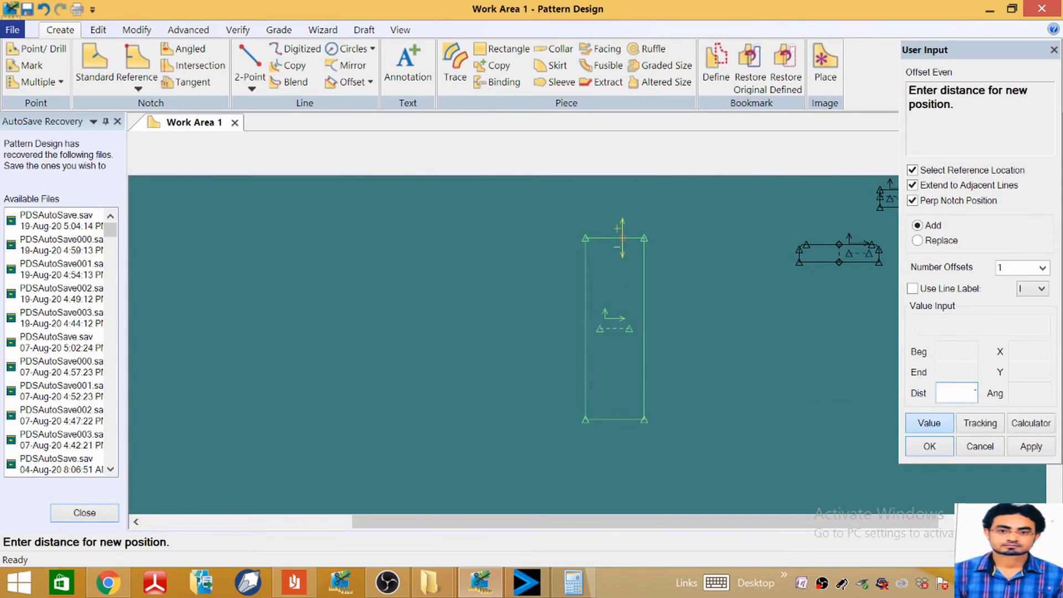
pyautogui.write('-15')
pyautogui.press('Return')
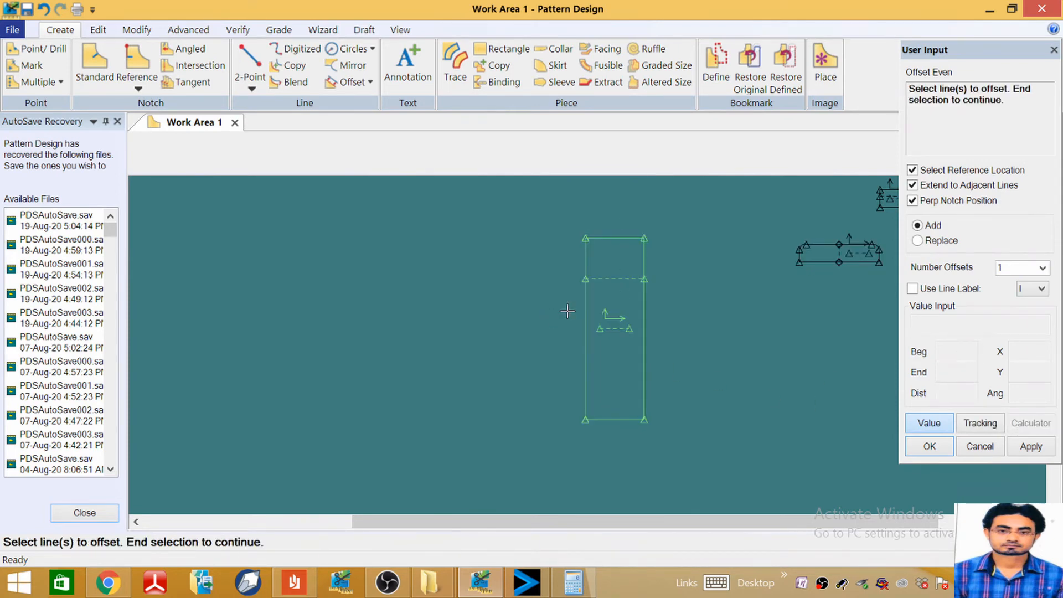
pyautogui.press('Escape')
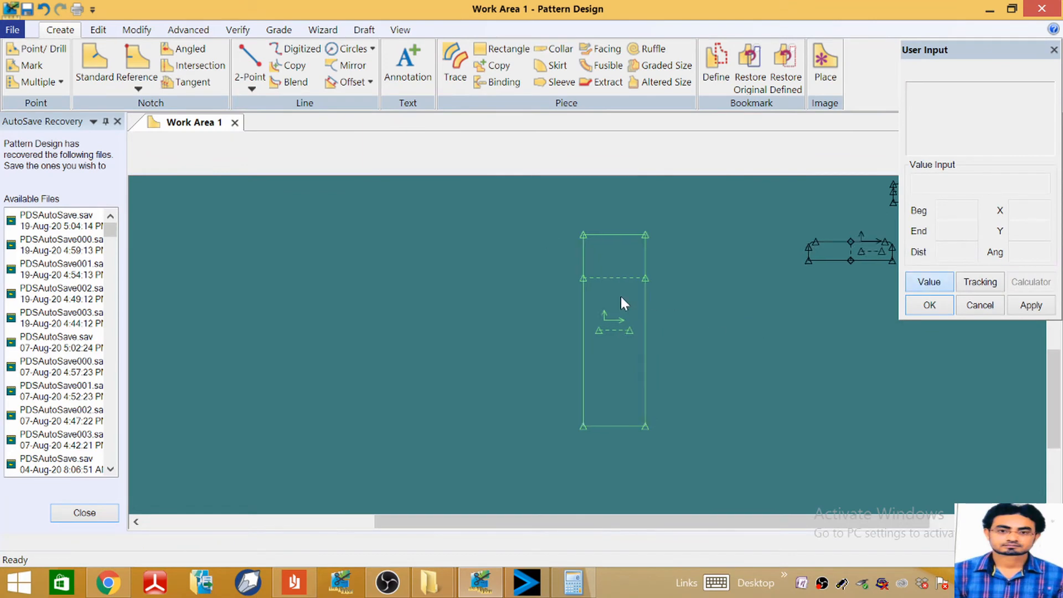
# Step: Draw a 2-Point diagonal line from the rectangle's upper-left corner to the right end of the offset line
pyautogui.scroll(3, 620, 294)
pyautogui.scroll(-1, 596, 271)
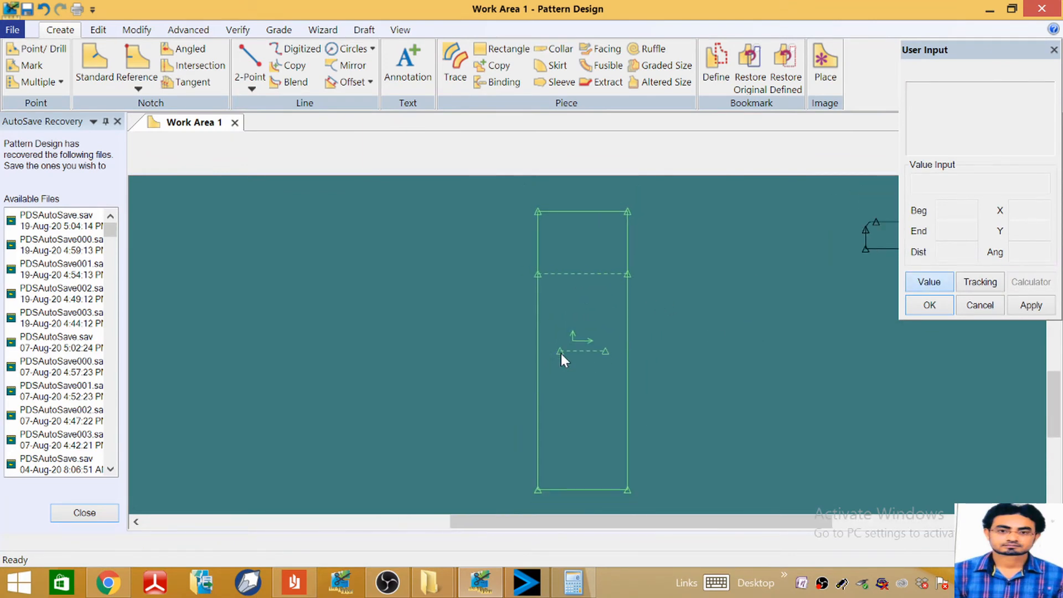
pyautogui.scroll(-2, 562, 354)
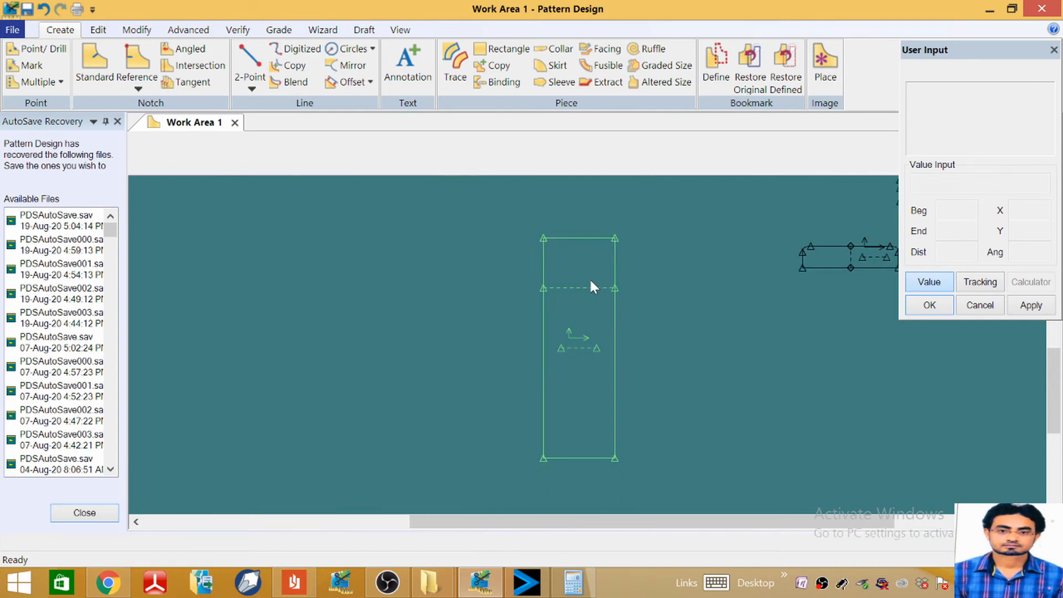
pyautogui.scroll(1, 590, 286)
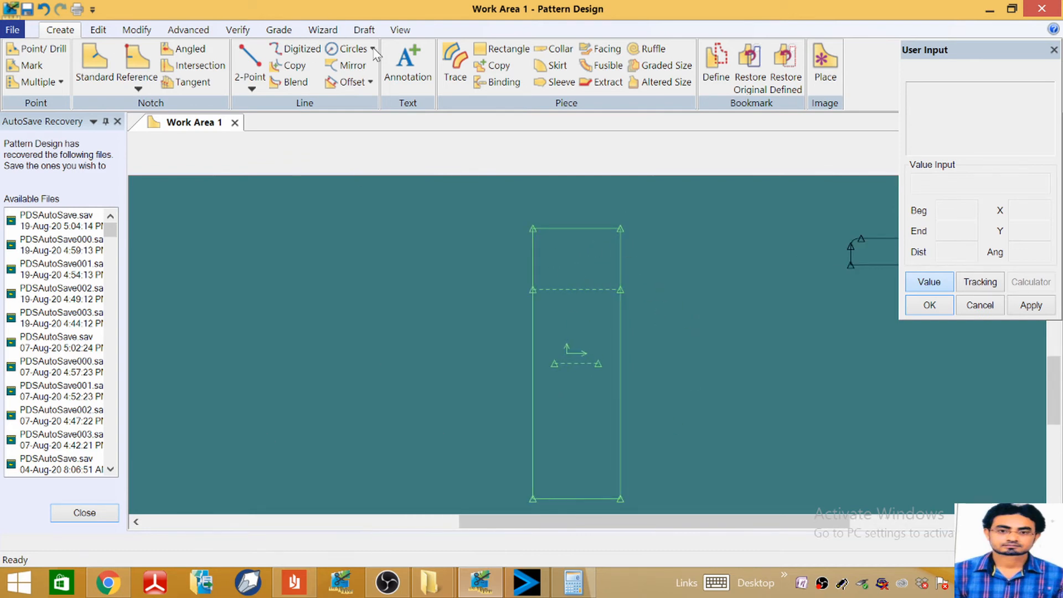
pyautogui.click(250, 61)
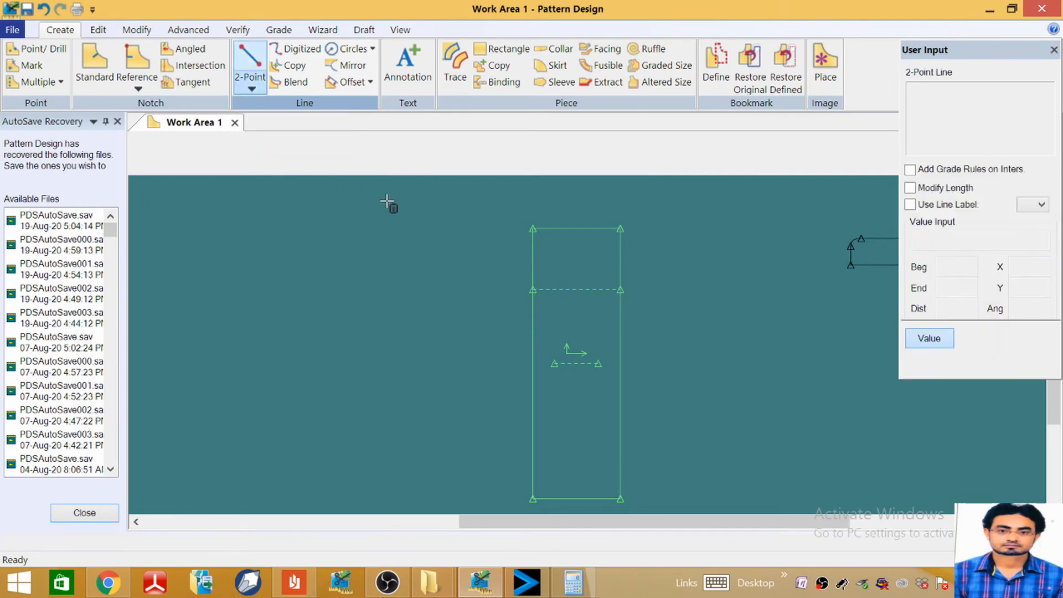
pyautogui.click(533, 228)
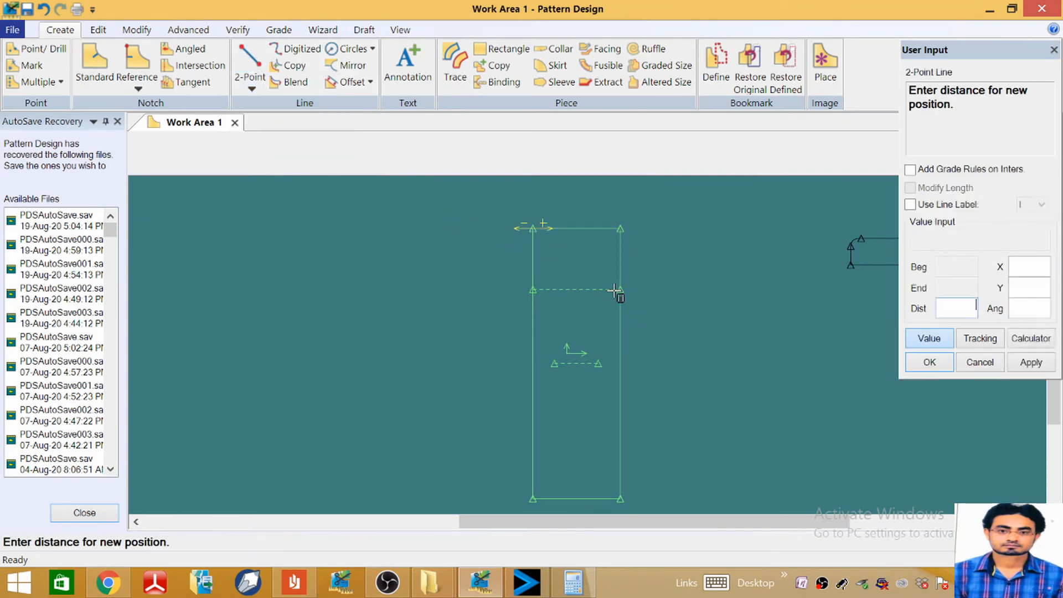
pyautogui.click(929, 339)
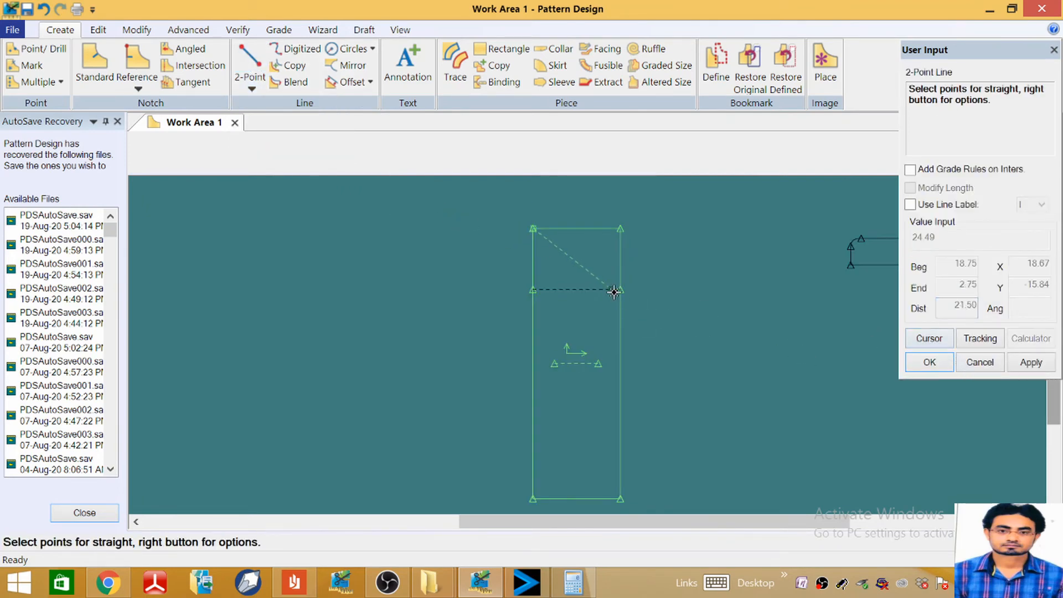
pyautogui.click(621, 291)
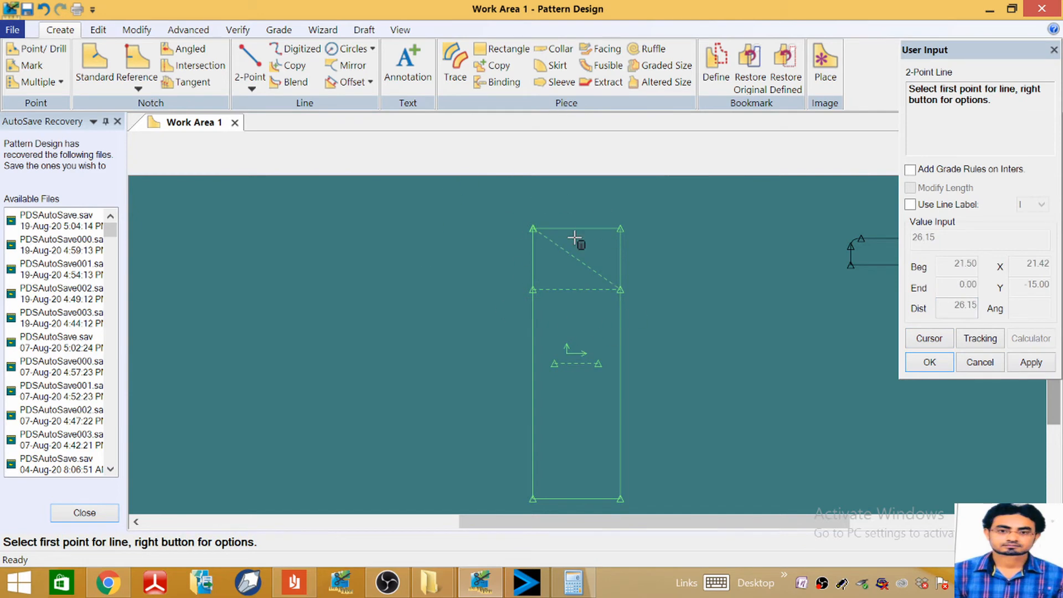
# Step: Split the diagonal line at 75% of its length, measured from its upper-left end
pyautogui.scroll(3, 579, 252)
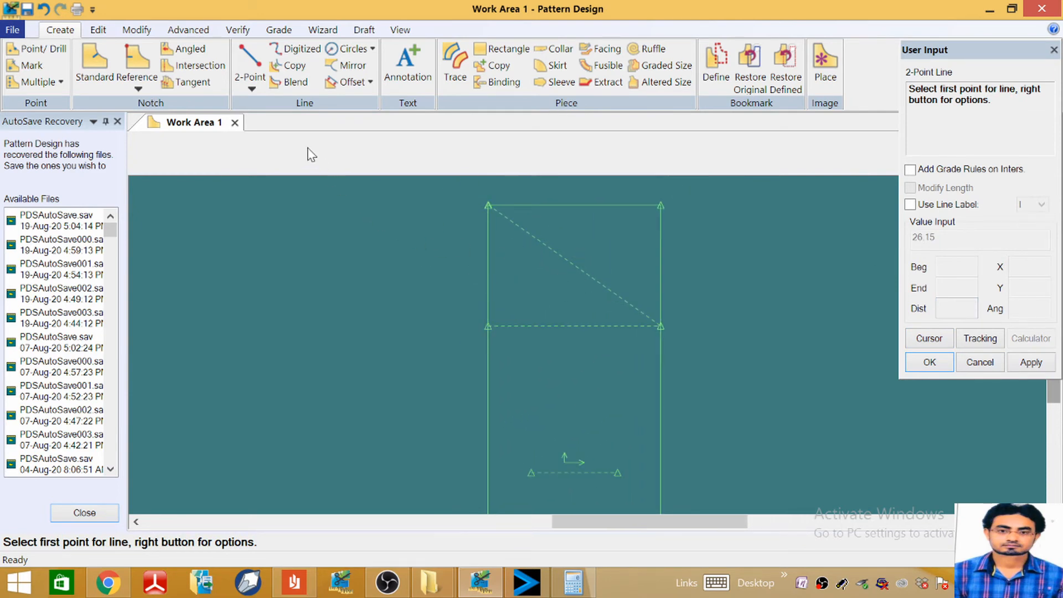
pyautogui.scroll(-2, 278, 95)
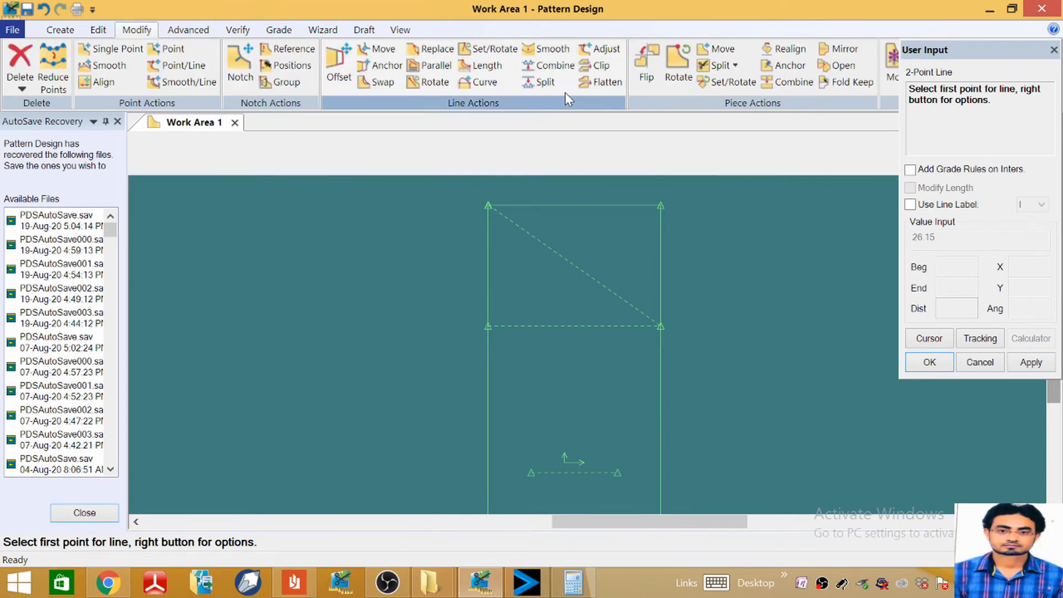
pyautogui.click(551, 84)
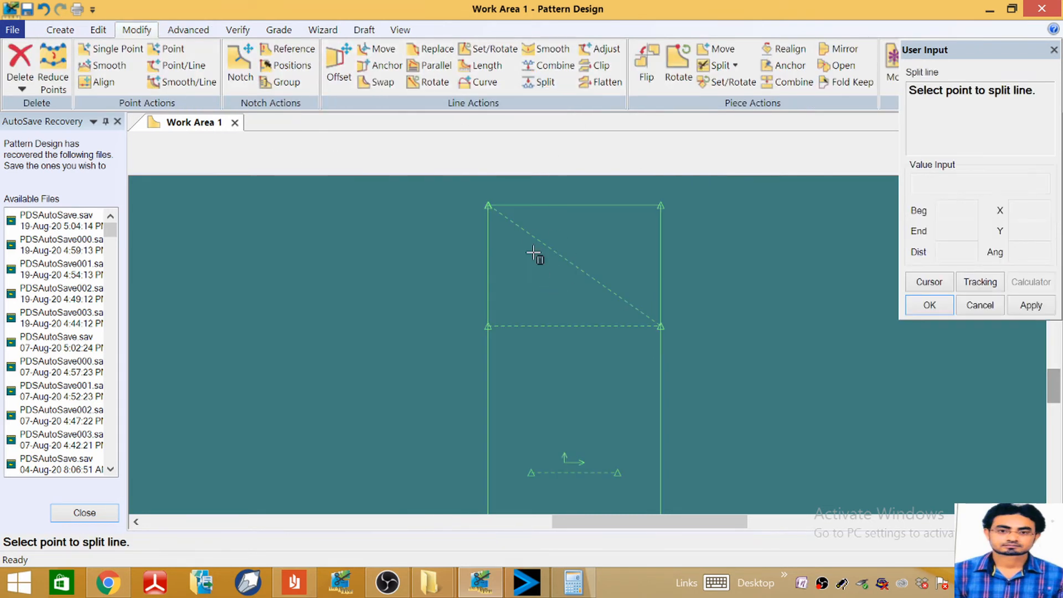
pyautogui.click(489, 205)
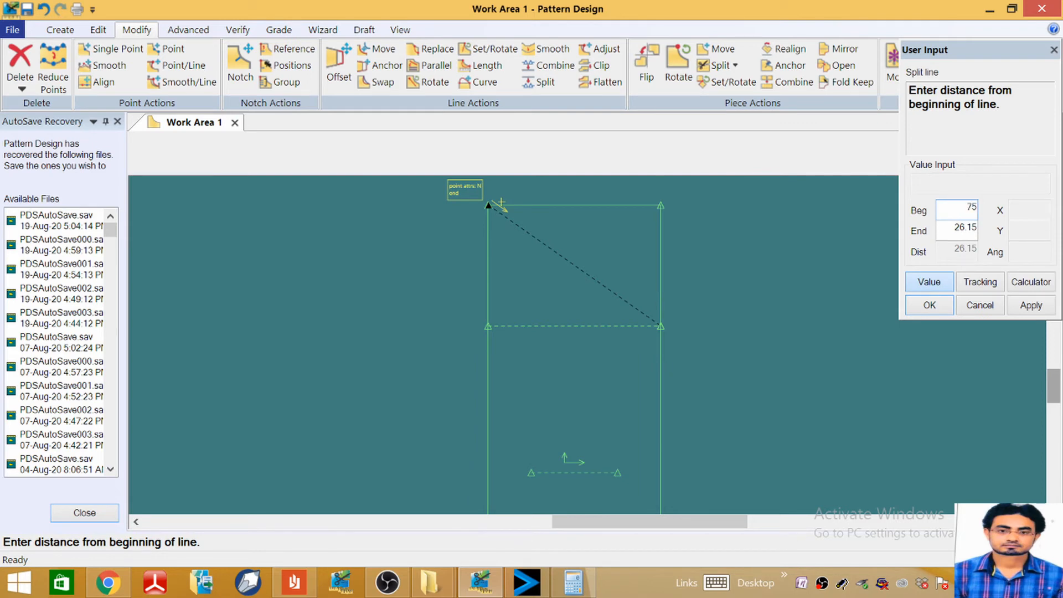
pyautogui.press('Return')
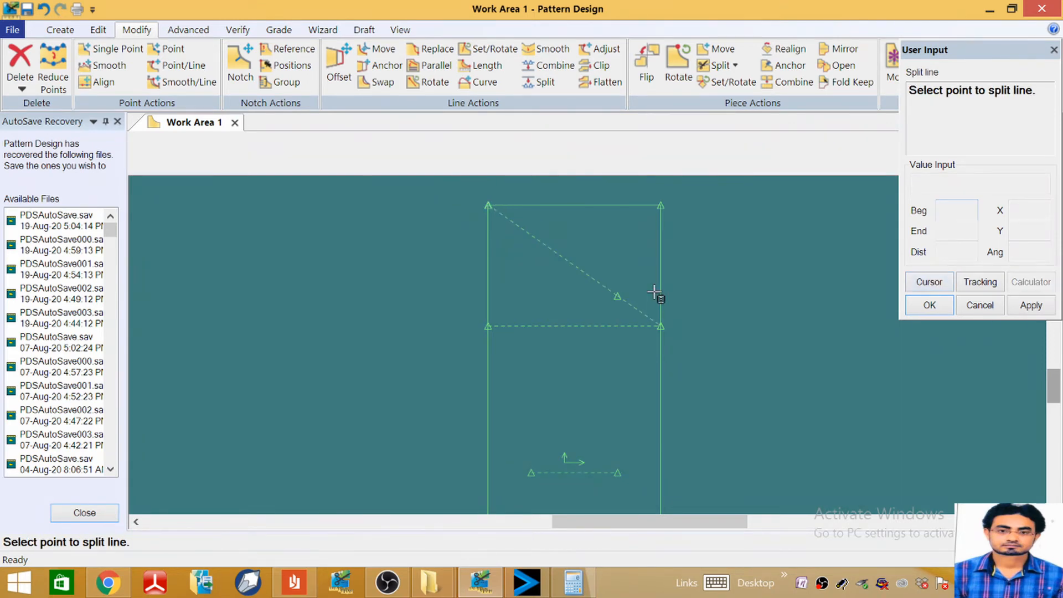
# Step: Split the upper segment of the diagonal at 50% from its upper-left end and finish the Split command
pyautogui.click(488, 206)
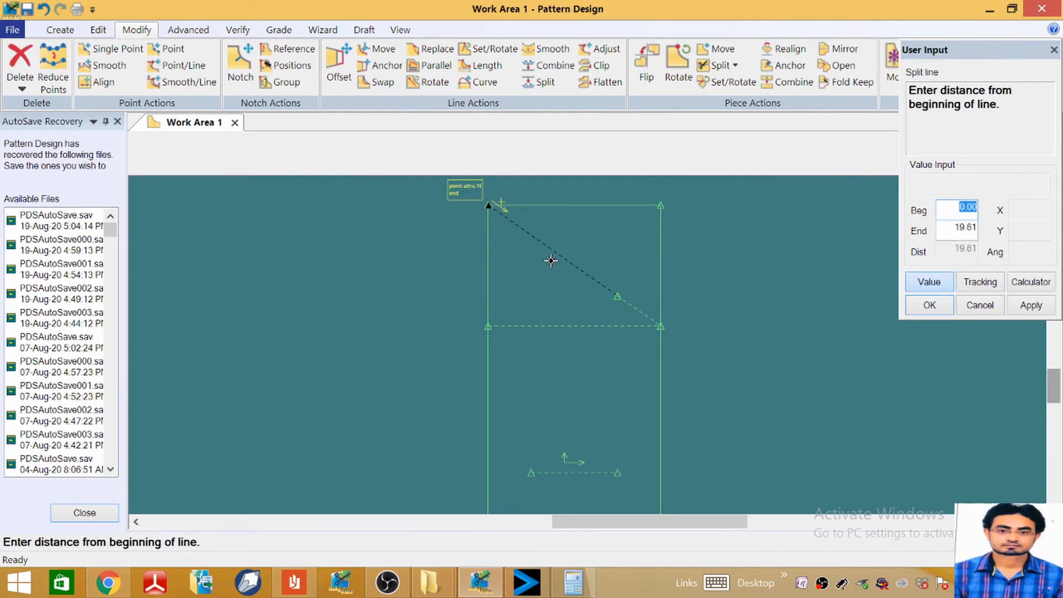
pyautogui.write('50%')
pyautogui.press('Return')
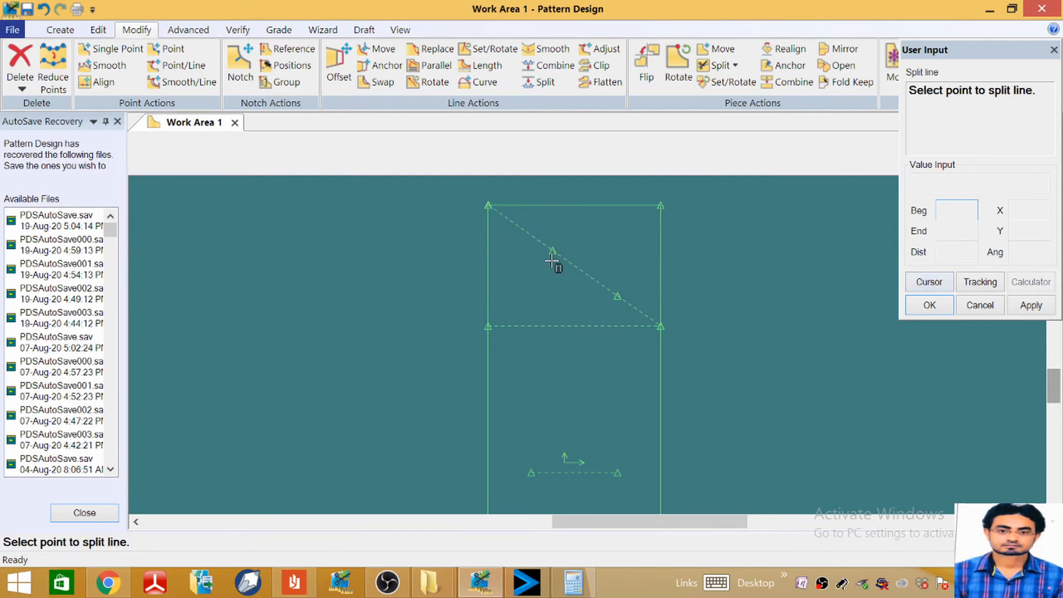
pyautogui.scroll(-1, 574, 267)
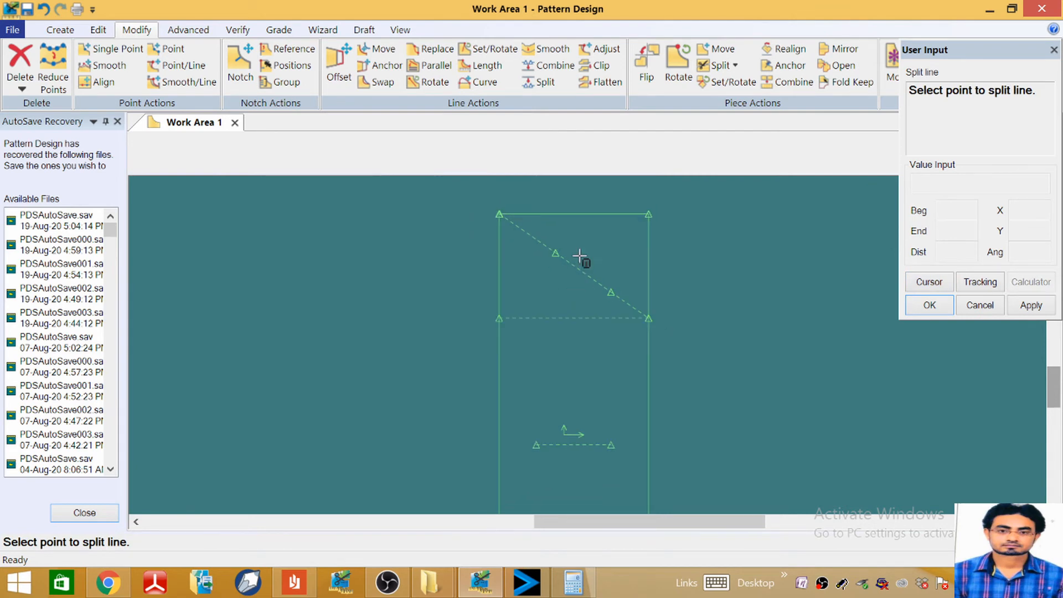
pyautogui.rightClick(702, 271)
pyautogui.click(703, 274)
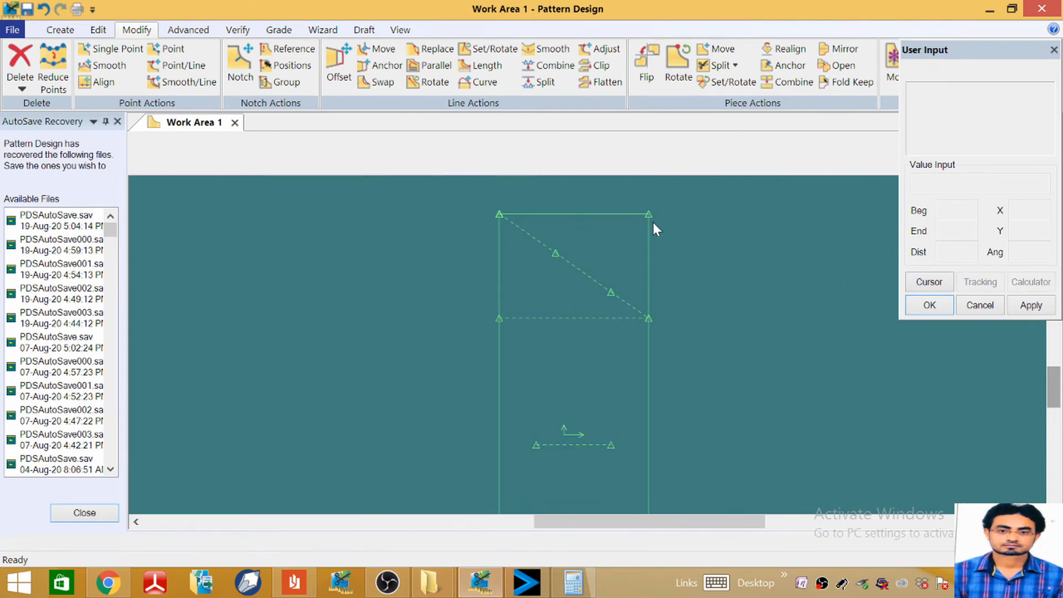
# Step: Create a half Perpendicular On Line of length 1.5 at the diagonal's upper split point, extending above the diagonal
pyautogui.scroll(1, 619, 302)
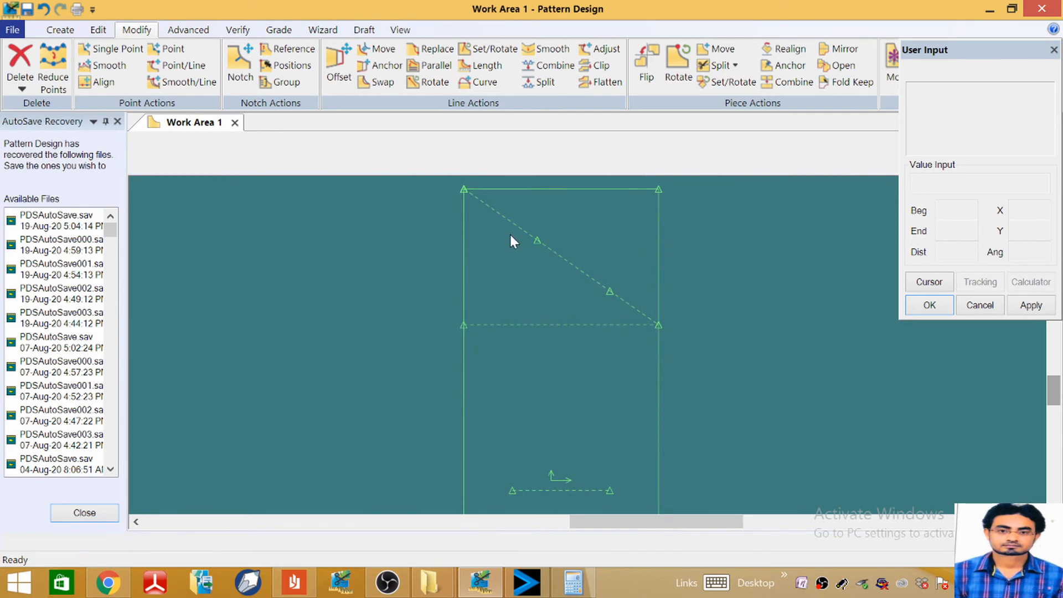
pyautogui.scroll(-3, 493, 297)
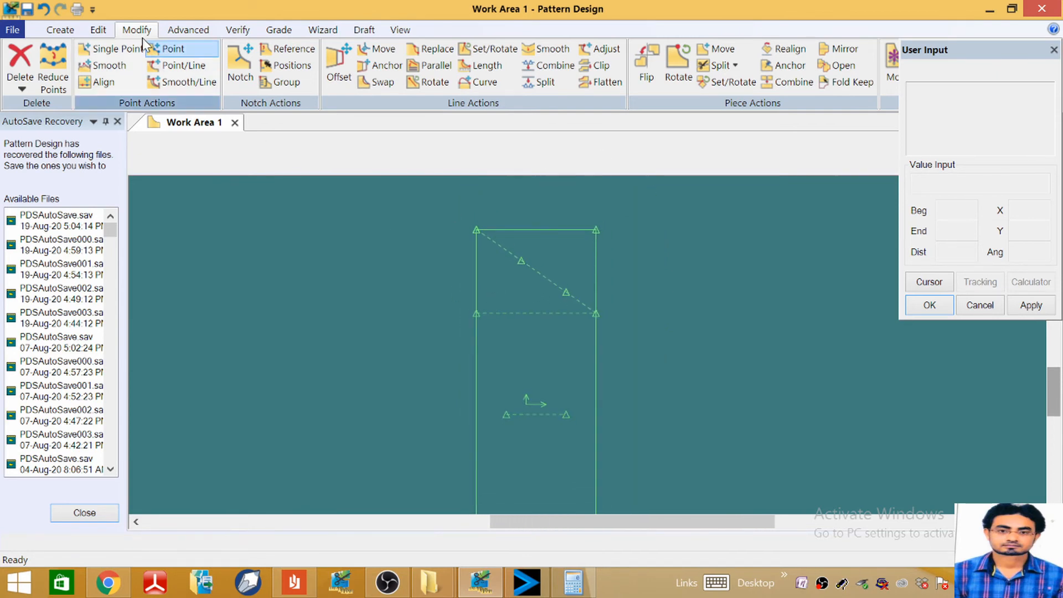
pyautogui.click(44, 30)
pyautogui.click(251, 83)
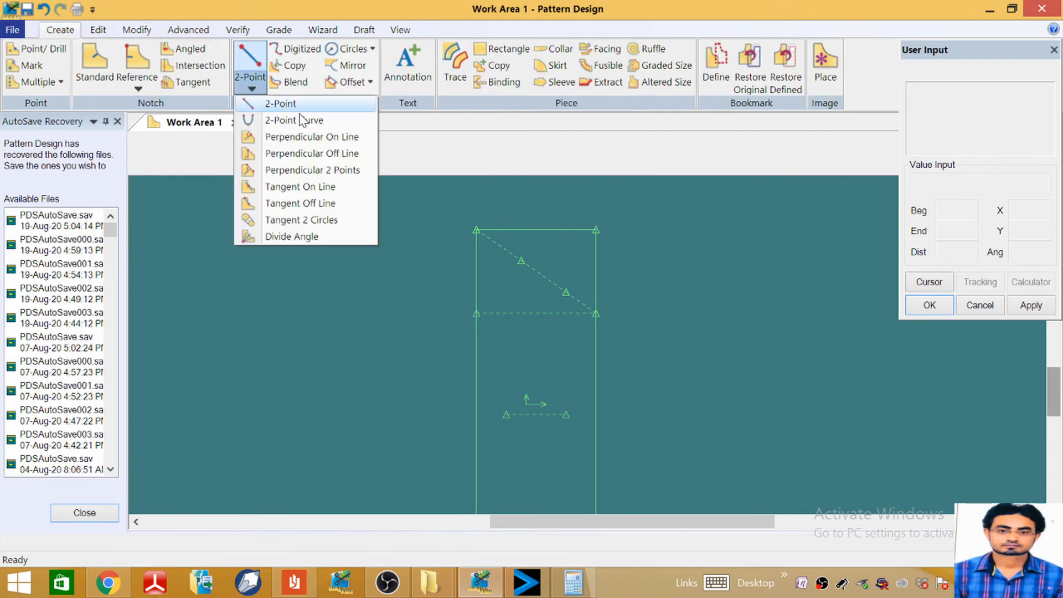
pyautogui.click(330, 137)
pyautogui.scroll(1, 555, 290)
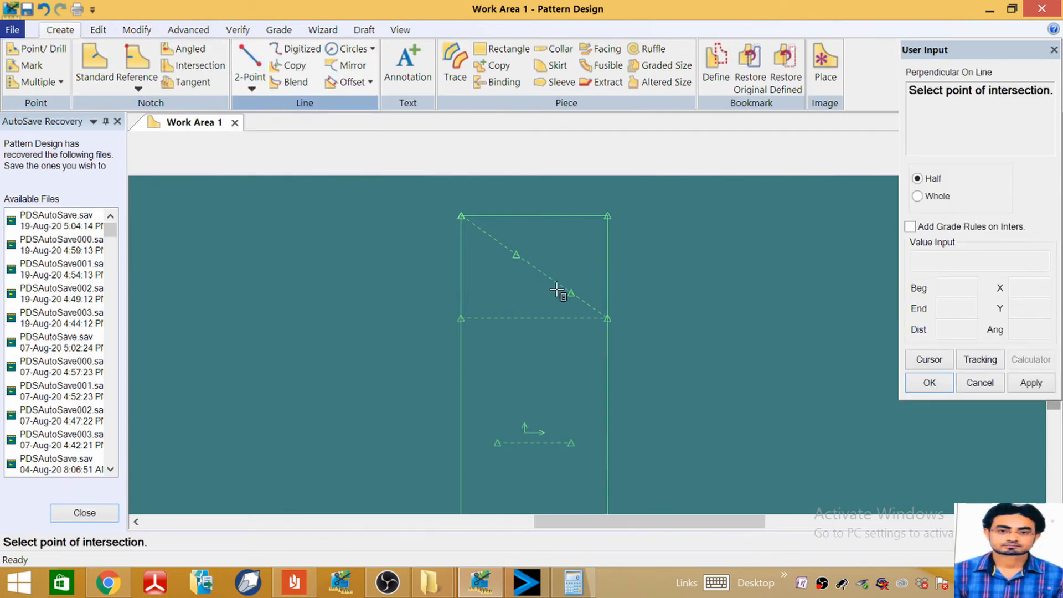
pyautogui.scroll(1, 531, 265)
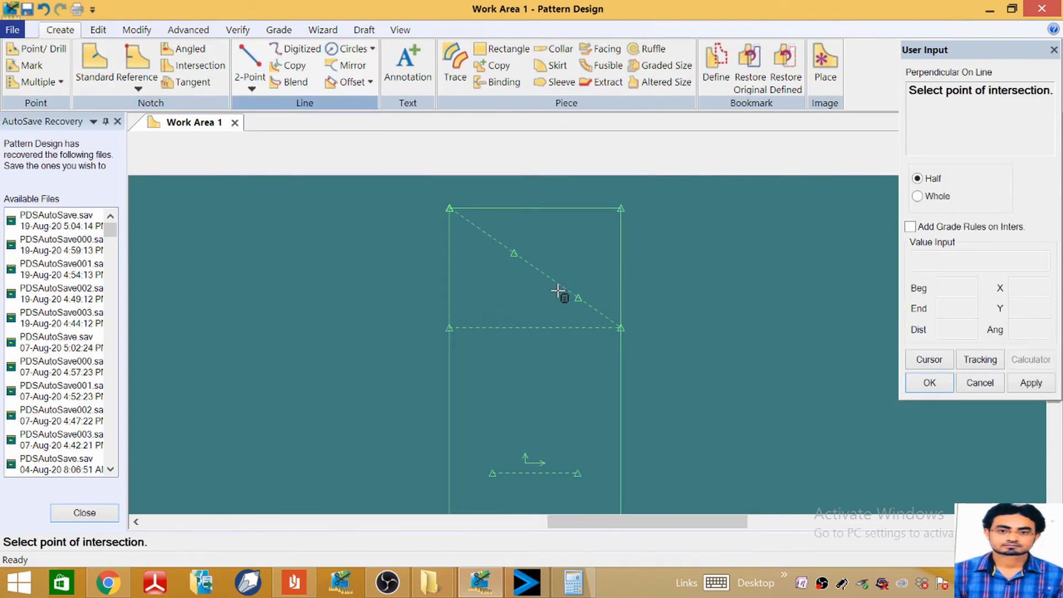
pyautogui.click(513, 253)
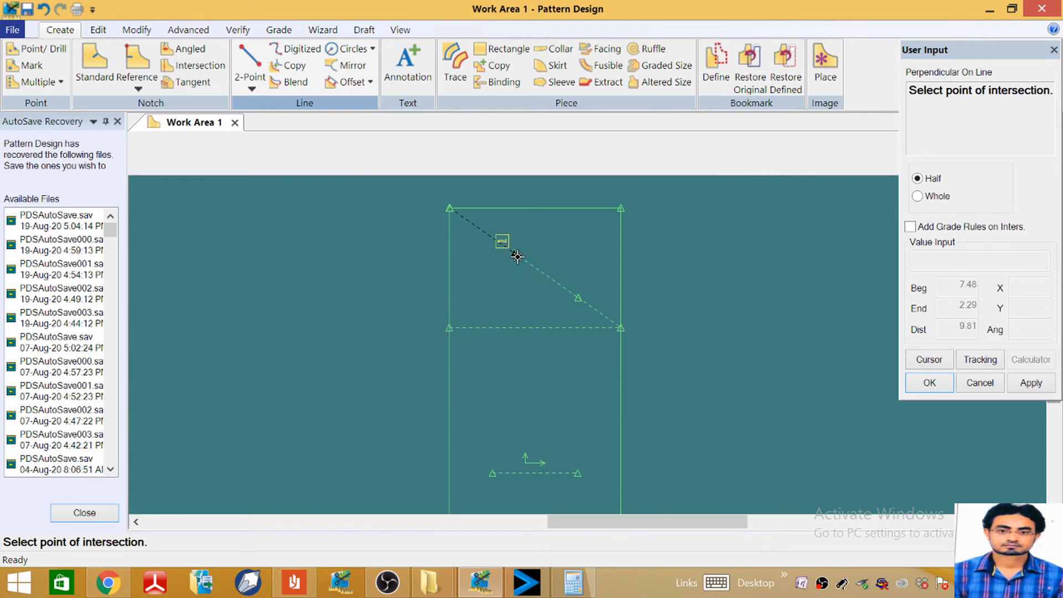
pyautogui.click(542, 244)
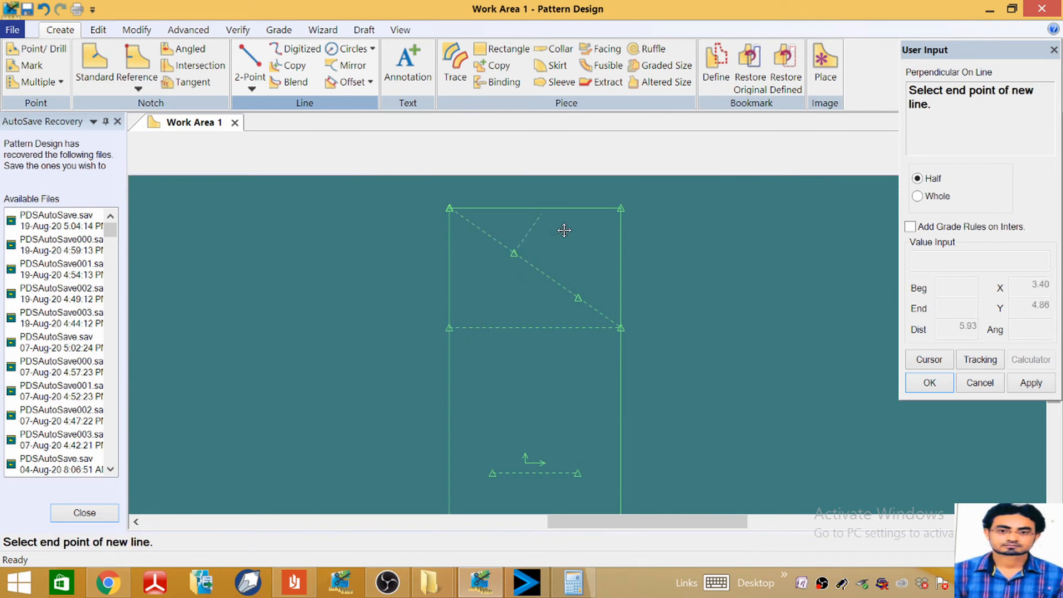
pyautogui.click(929, 359)
pyautogui.write('1')
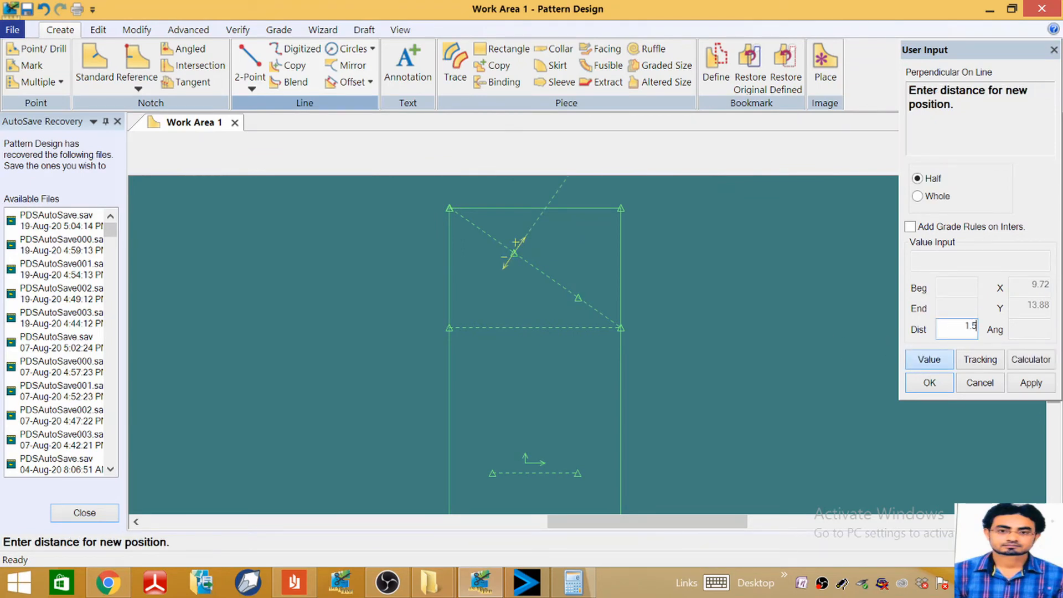
pyautogui.write('.5')
pyautogui.press('Return')
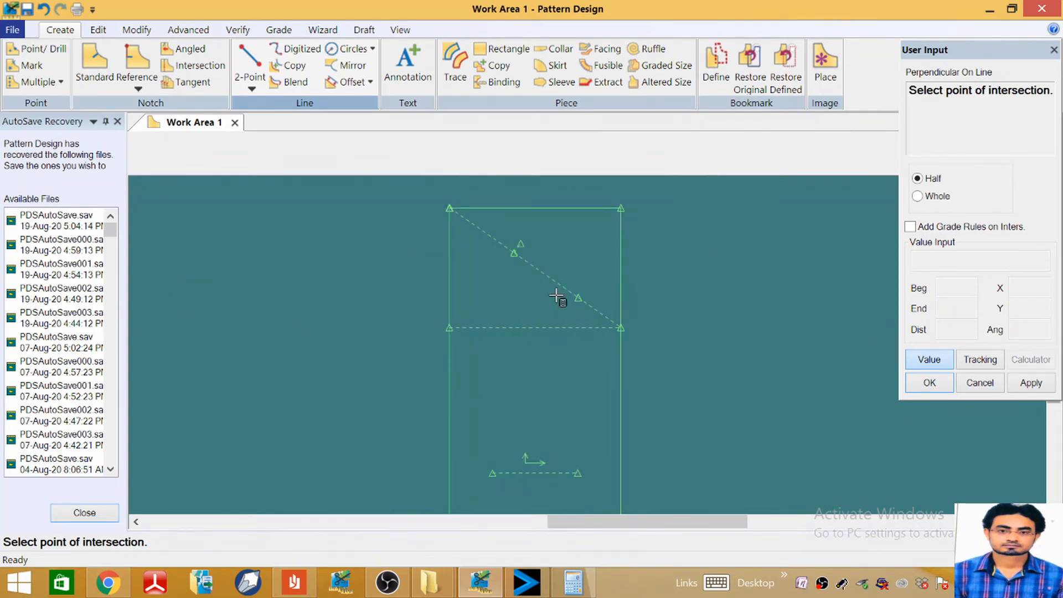
# Step: Add a perpendicular line with distance -1.5 at the diagonal's lower split point, extending below the diagonal
pyautogui.click(578, 298)
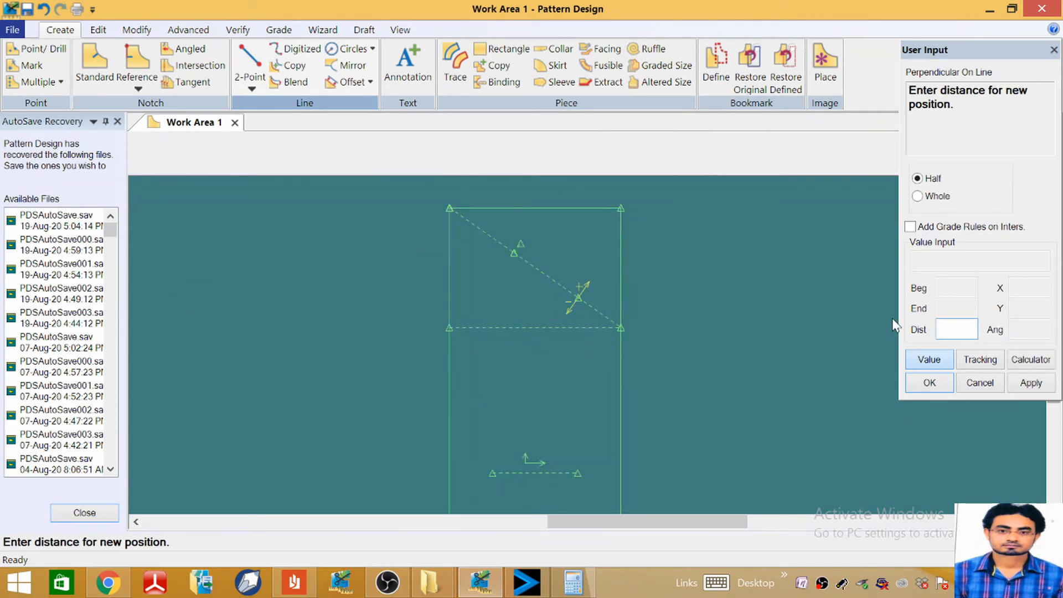
pyautogui.write('-1.5')
pyautogui.press('Return')
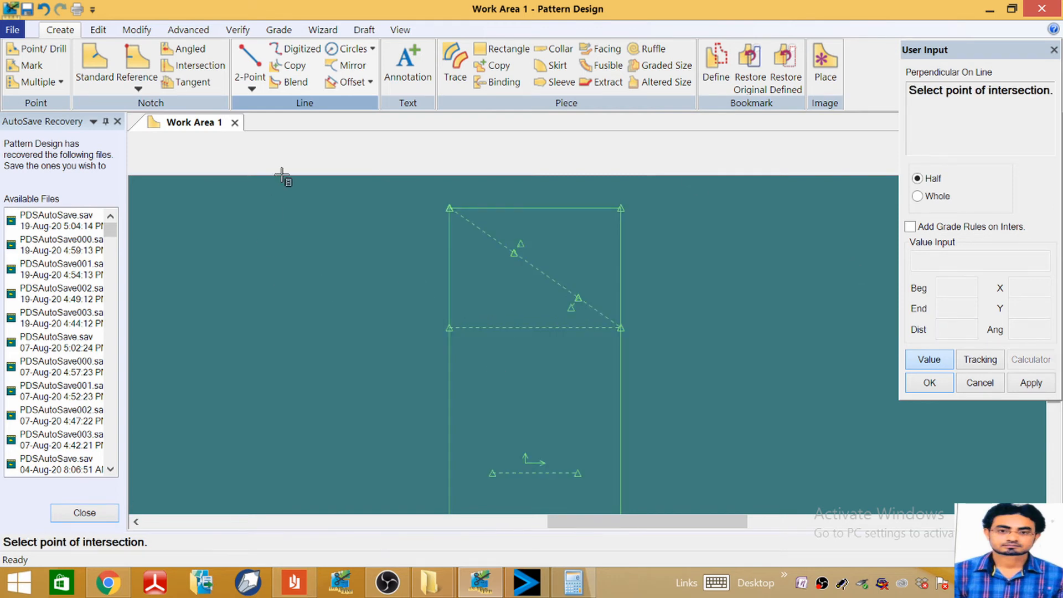
# Step: Draw a 2-Point Curve from the upper-left corner to the offset line's right end, bowed upward near the upper perpendicular's tip
pyautogui.click(250, 83)
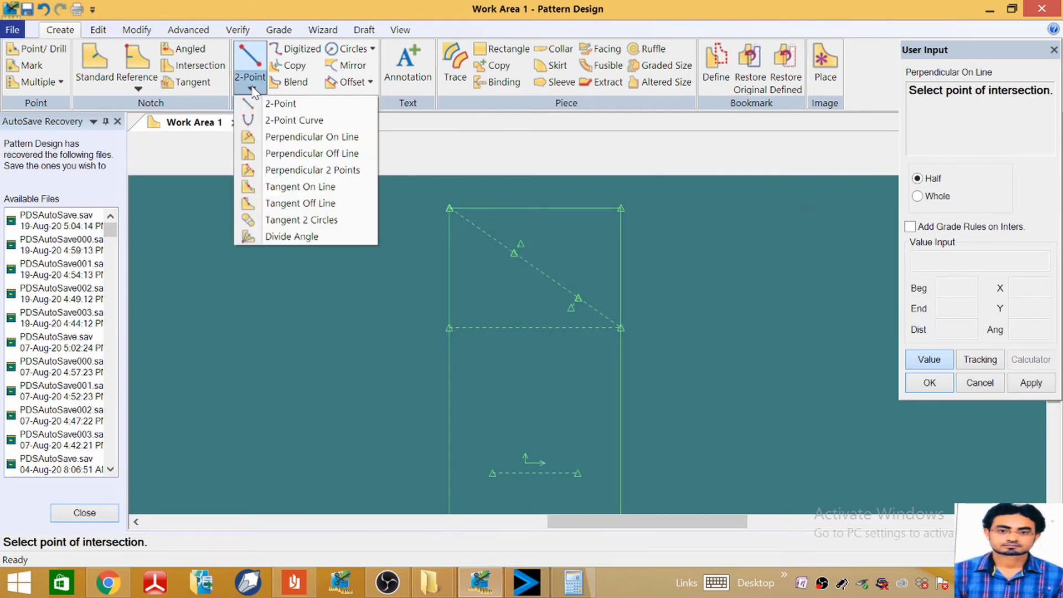
pyautogui.click(314, 120)
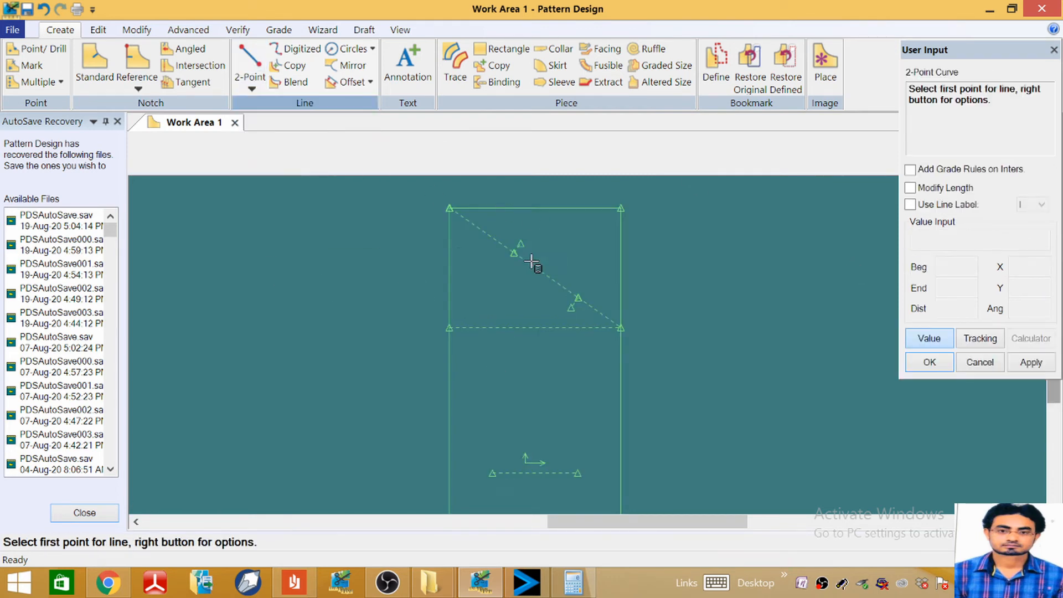
pyautogui.click(445, 207)
pyautogui.click(927, 339)
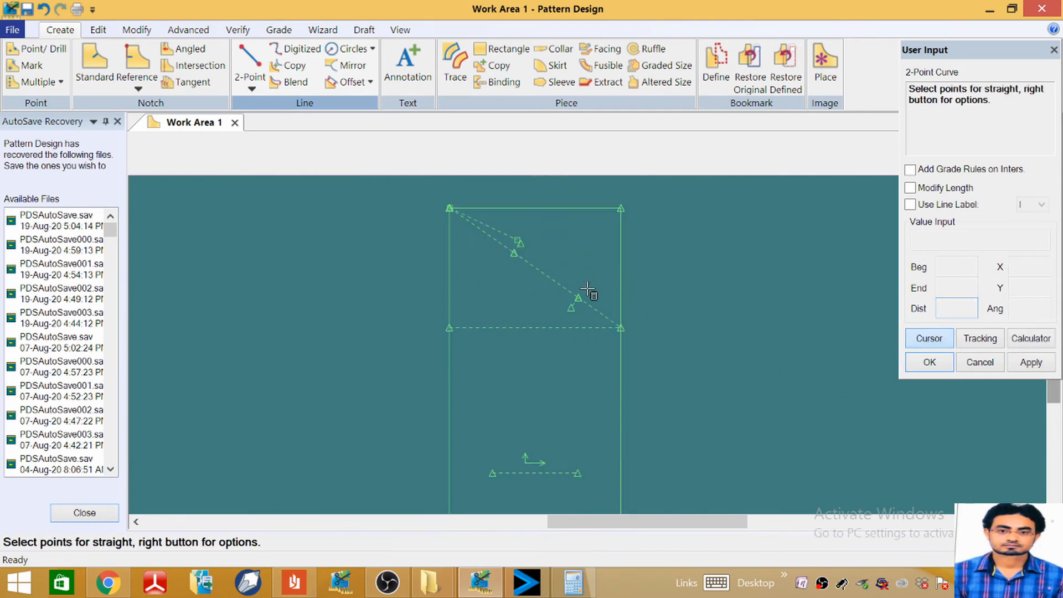
pyautogui.click(622, 329)
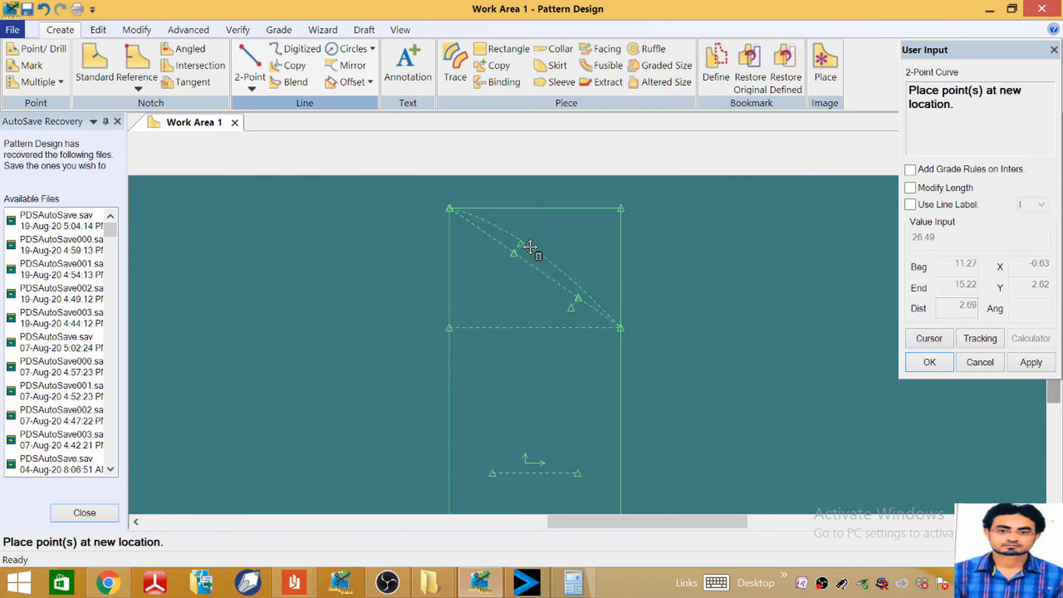
pyautogui.click(540, 253)
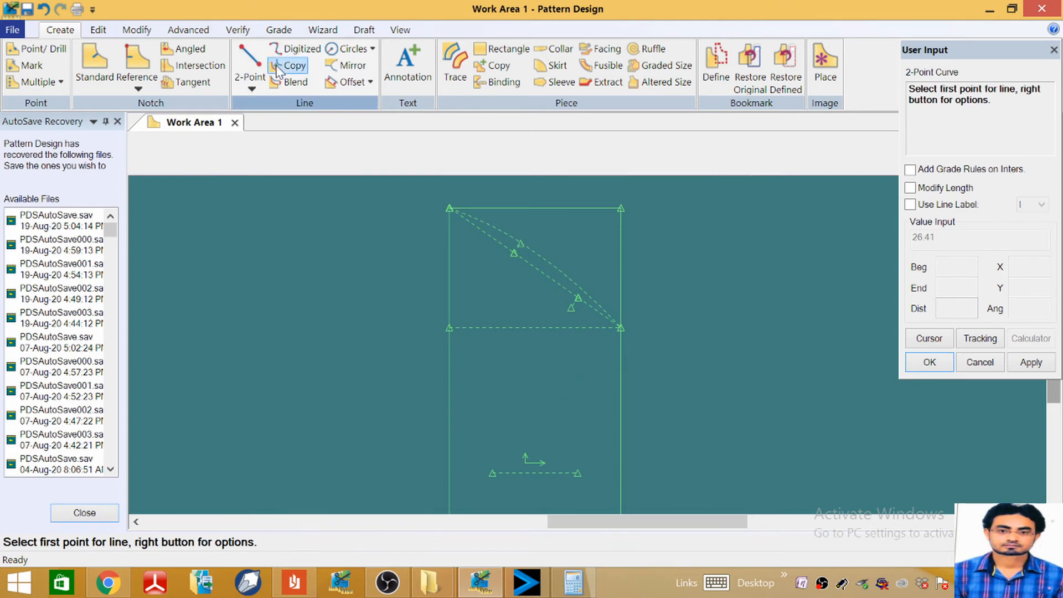
# Step: Use Modify Curve to pull the curve's lower half down about 4.25 to the lower perpendicular's tip, holding the part above the upper perpendicular
pyautogui.click(137, 30)
pyautogui.click(483, 82)
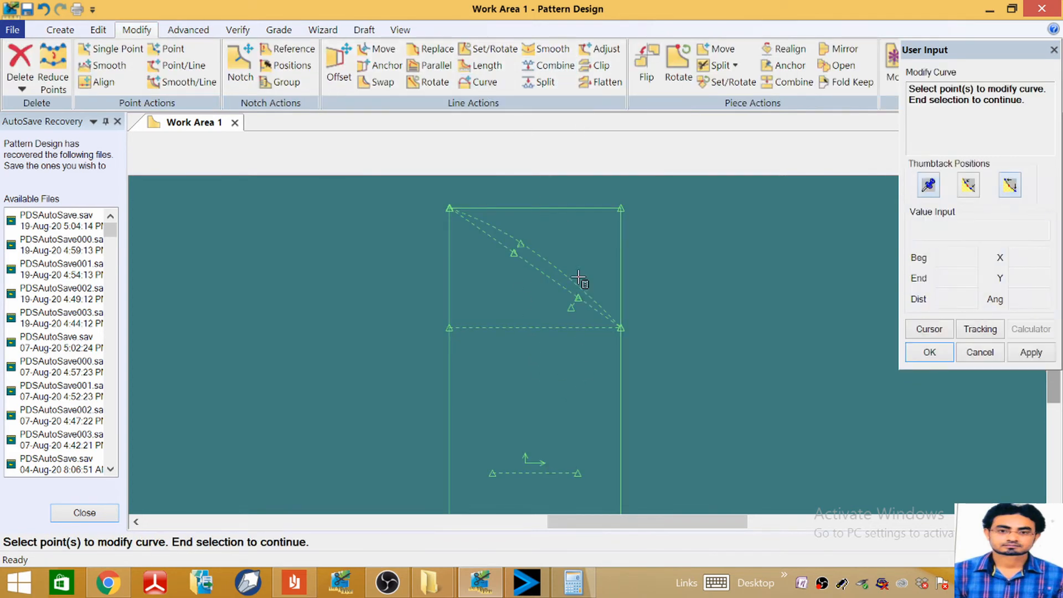
pyautogui.click(557, 281)
pyautogui.moveTo(460, 197); pyautogui.dragTo(533, 239)
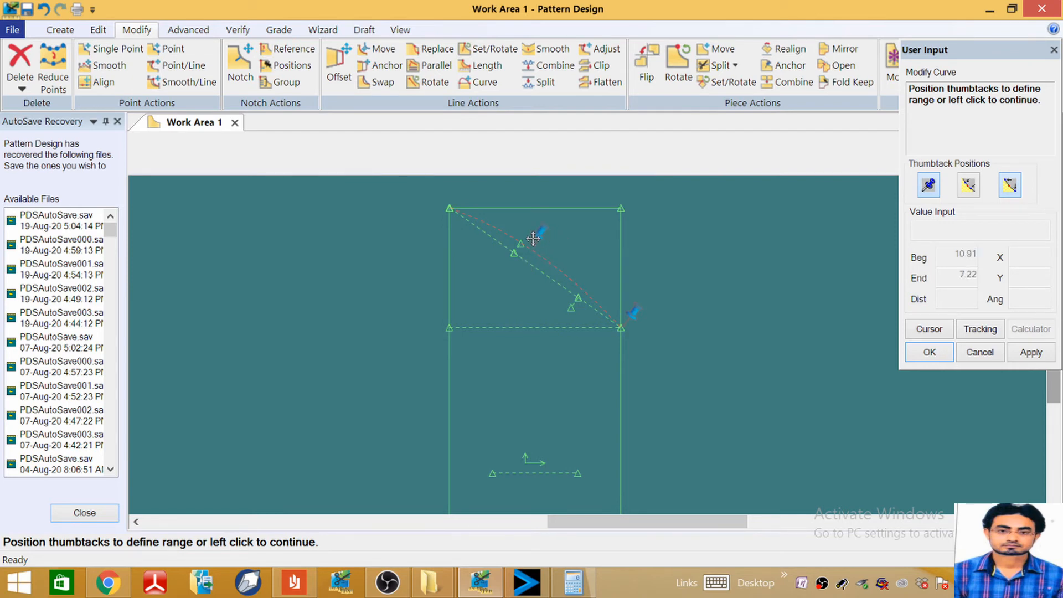
pyautogui.click(580, 289)
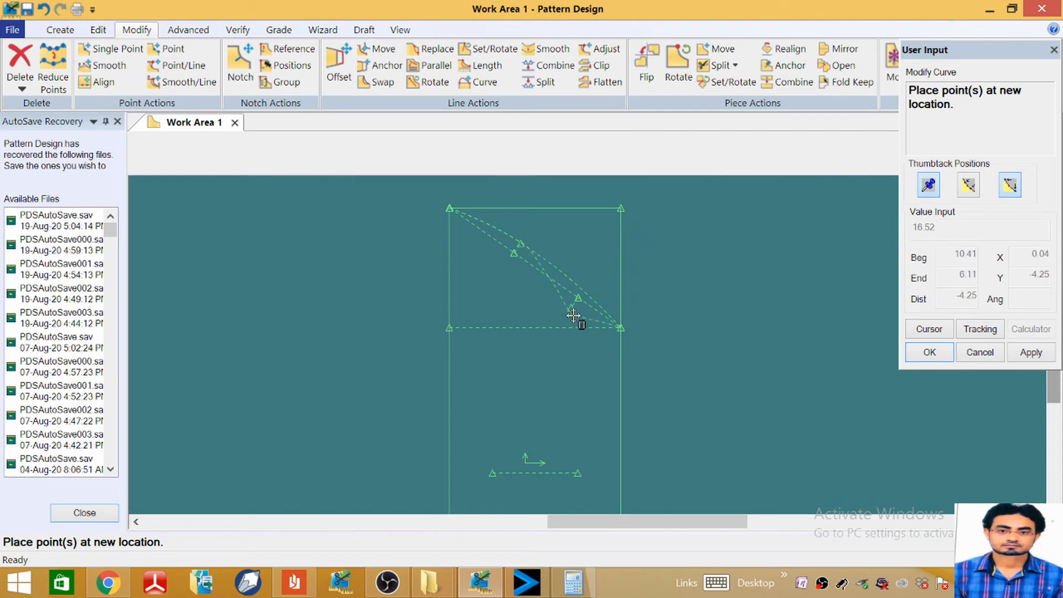
pyautogui.click(572, 314)
# Step: Shift the curve's lower bend about 0.77 left so it passes just outside the lower perpendicular's tip
pyautogui.click(588, 319)
pyautogui.rightClick(590, 320)
pyautogui.click(590, 321)
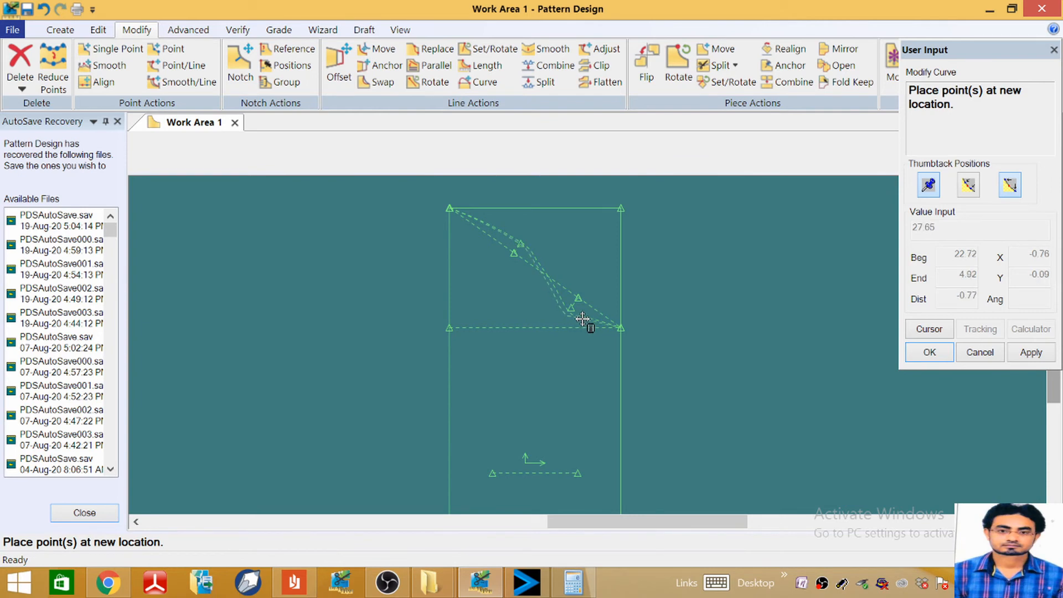
pyautogui.click(583, 320)
# Step: Move the curve's upper bend slightly outward so it passes just beyond the upper perpendicular's tip
pyautogui.click(523, 247)
pyautogui.rightClick(528, 251)
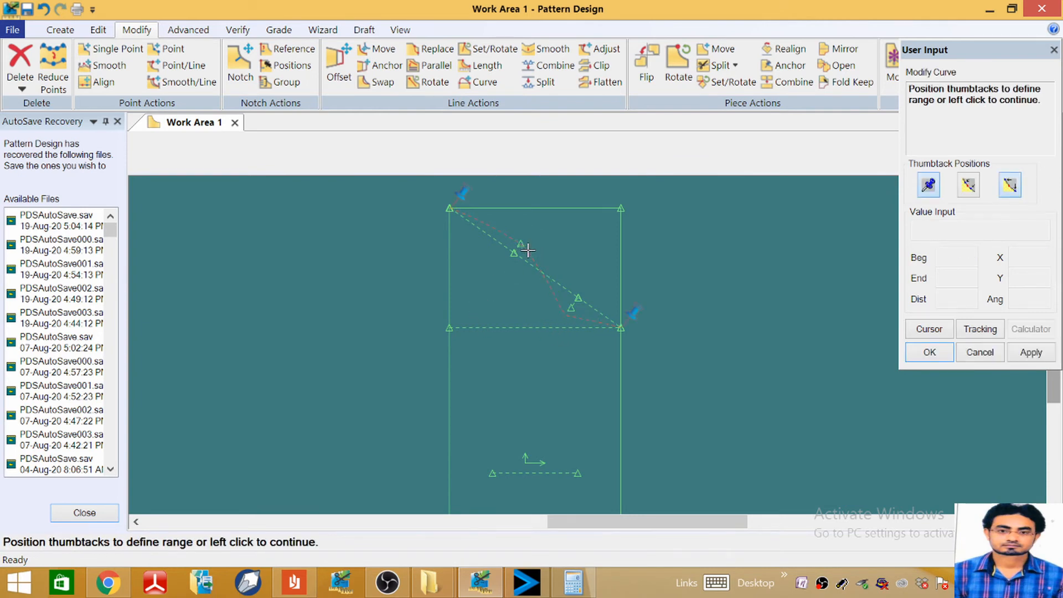
pyautogui.click(527, 251)
pyautogui.click(525, 244)
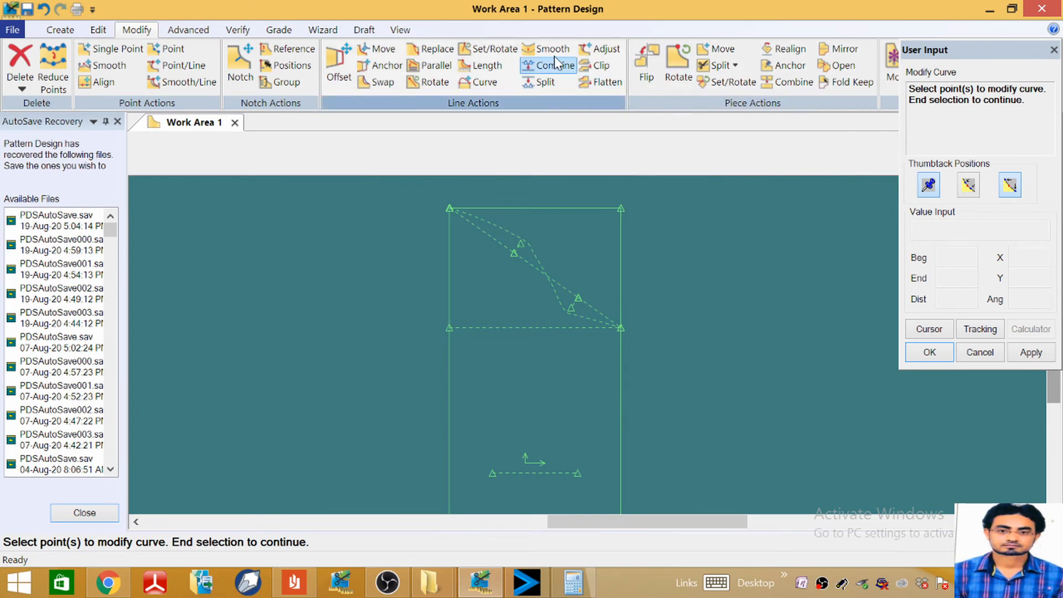
# Step: Bow the curve upward between the upper-left corner and the upper perpendicular's tip, limiting the change to that section
pyautogui.click(479, 216)
pyautogui.moveTo(641, 309); pyautogui.dragTo(536, 233)
pyautogui.click(505, 227)
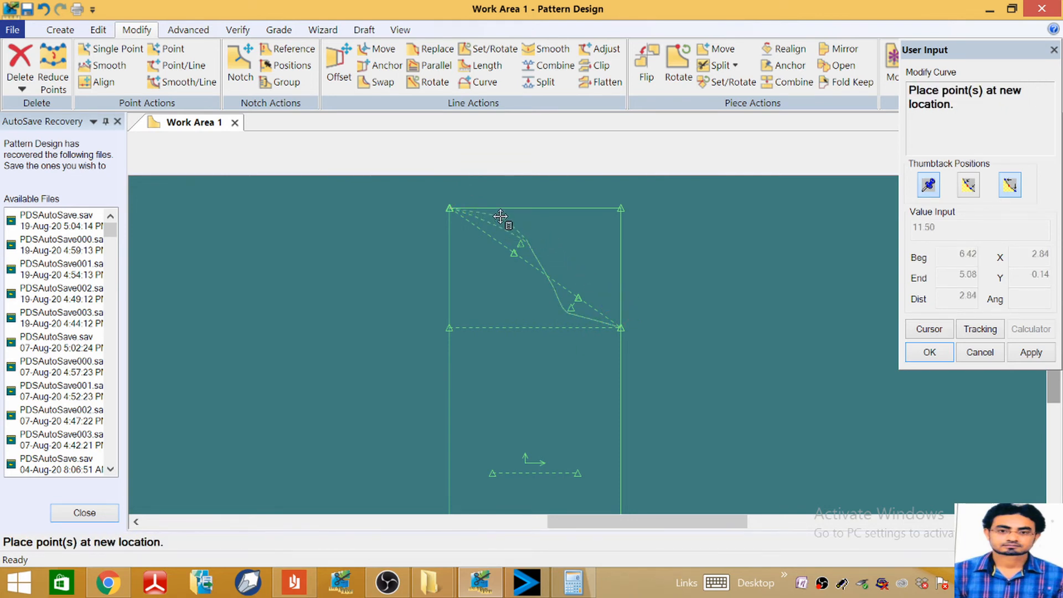
pyautogui.click(500, 221)
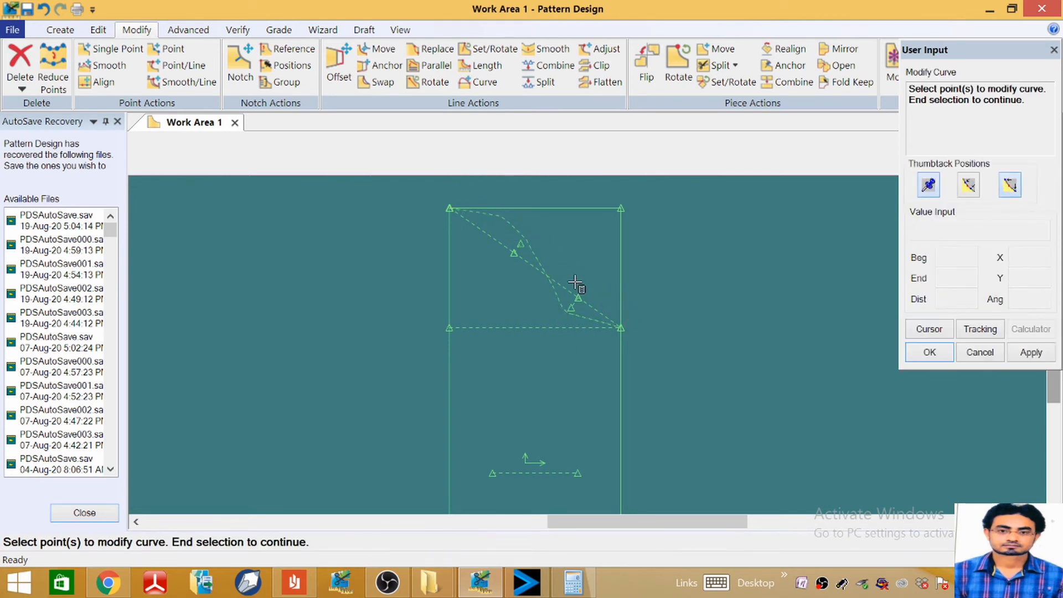
# Step: Lower the curve about 0.75 between the lower perpendicular's tip and the offset line's right end, limiting the change to that section
pyautogui.click(588, 324)
pyautogui.moveTo(470, 204); pyautogui.dragTo(576, 302)
pyautogui.click(589, 320)
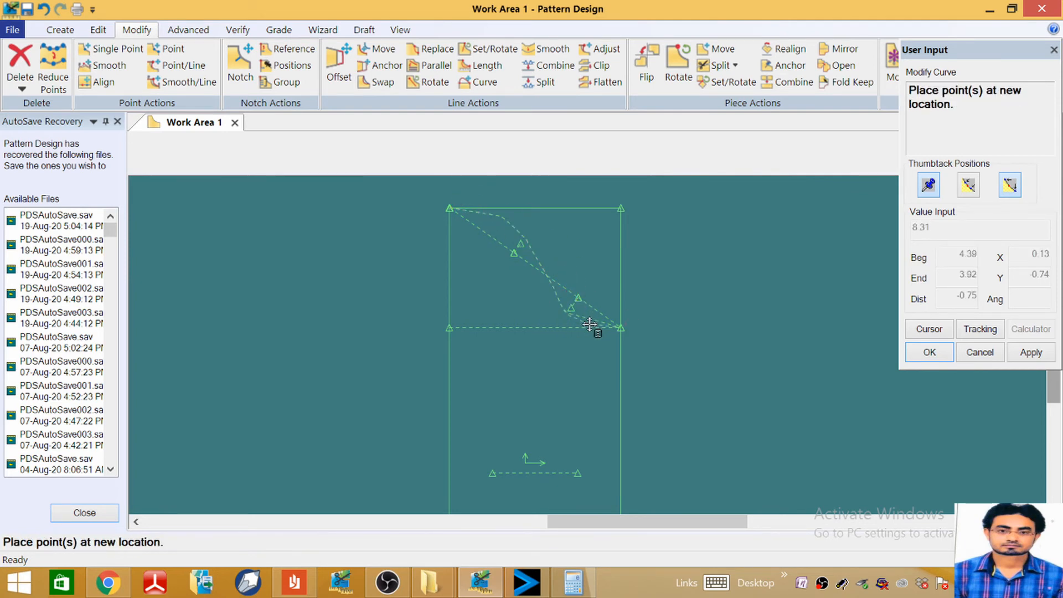
pyautogui.click(589, 324)
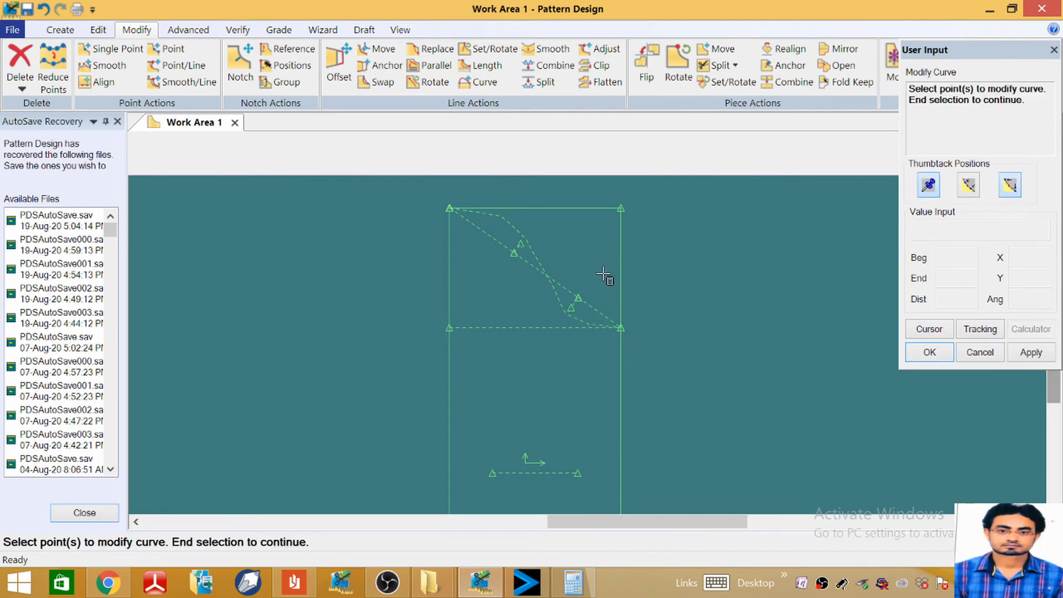
# Step: Smooth the S-shaped curve with a smooth factor of 2000.0, placing the lower range thumbtack at the lower perpendicular
pyautogui.click(561, 53)
pyautogui.click(531, 248)
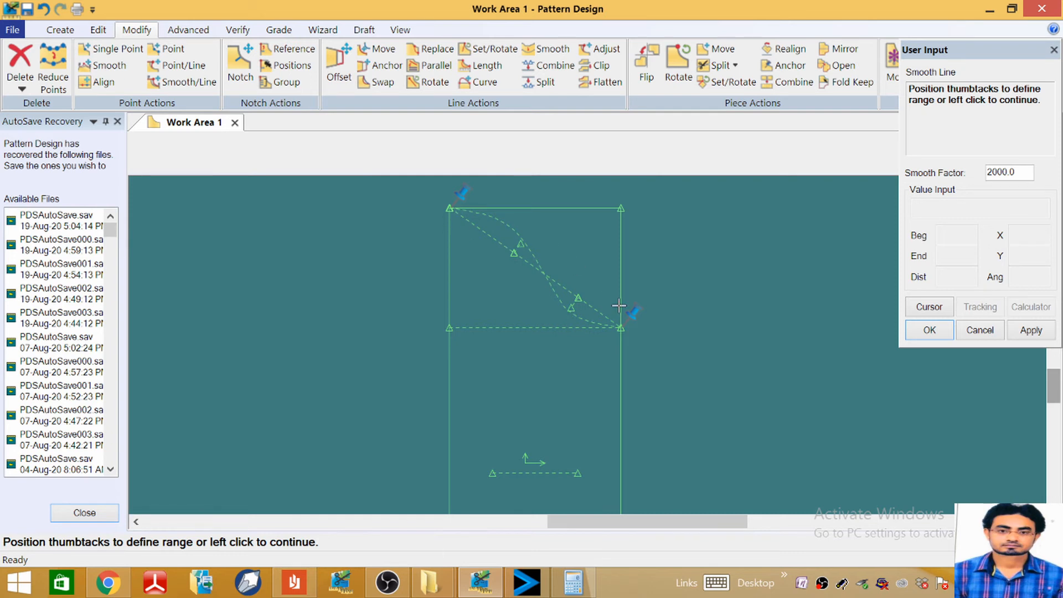
pyautogui.moveTo(635, 316); pyautogui.dragTo(579, 302)
pyautogui.scroll(2, 553, 254)
pyautogui.scroll(-3, 560, 227)
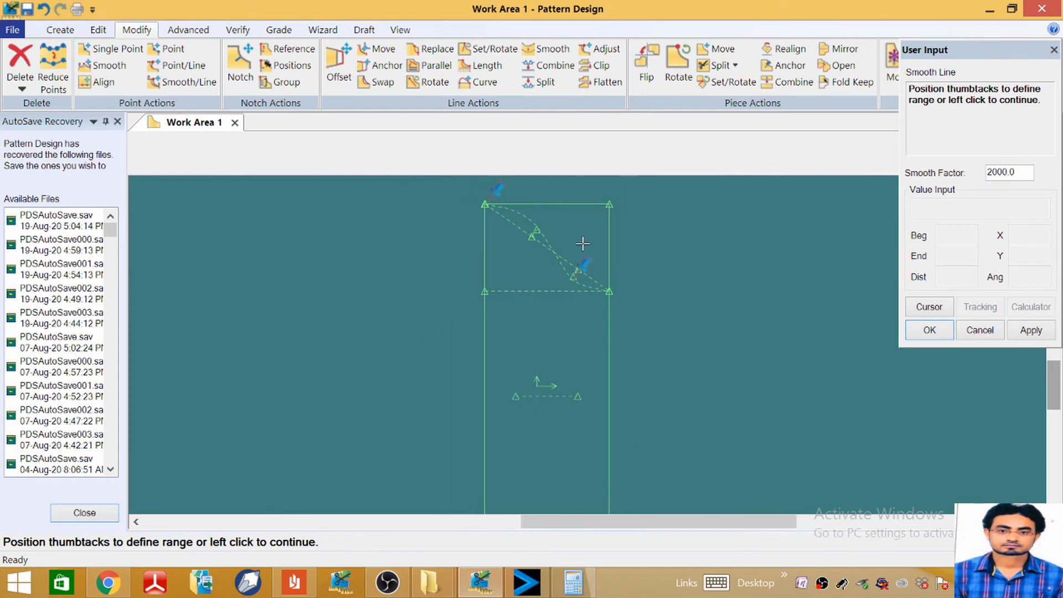
pyautogui.scroll(2, 573, 230)
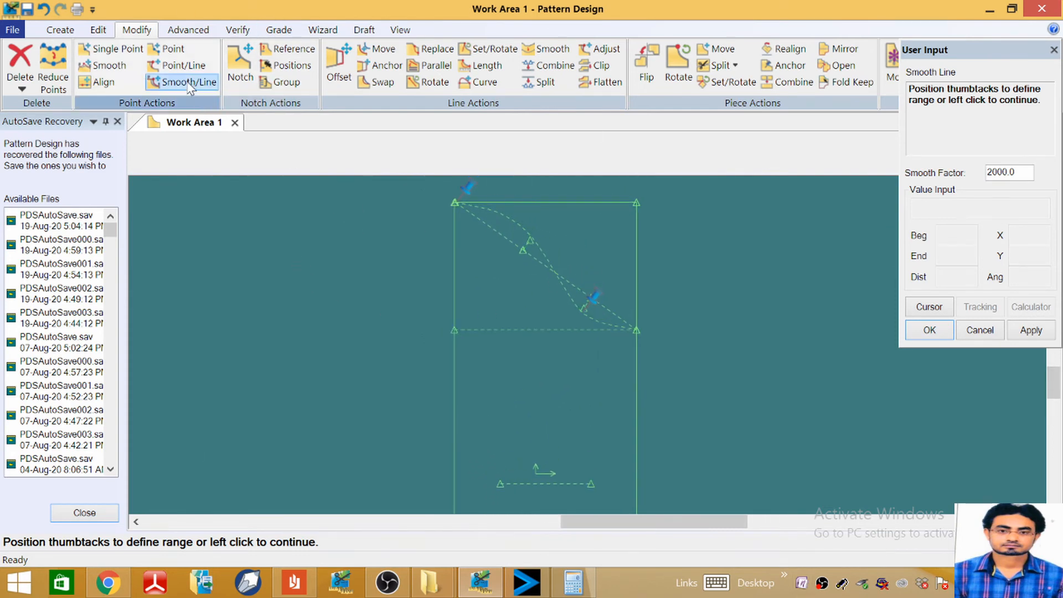
# Step: Draw a second 2-Point Curve from the upper-left corner to the offset line's right end, bowed above the first curve
pyautogui.click(59, 29)
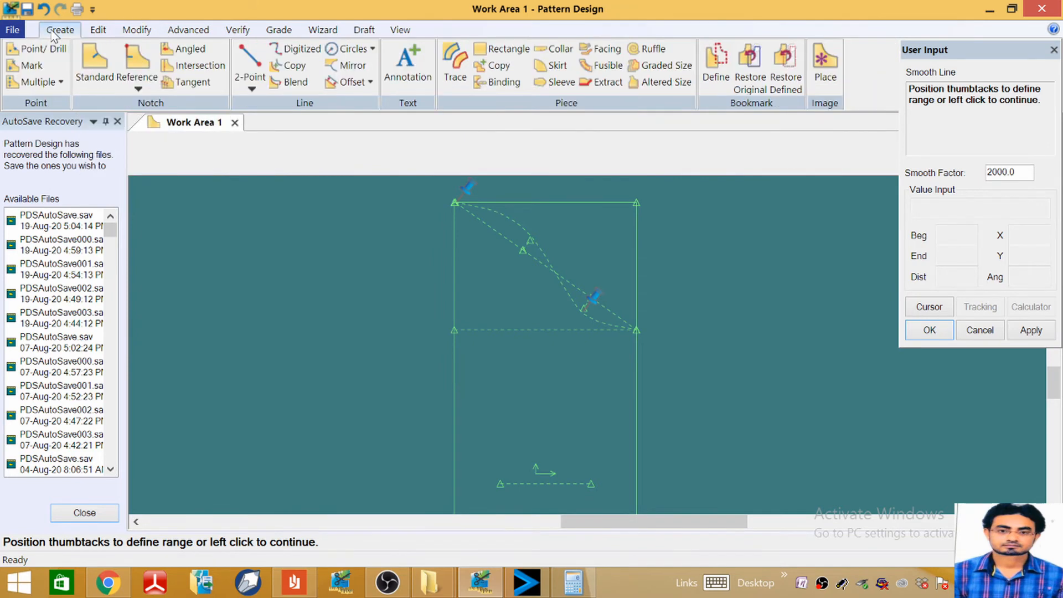
pyautogui.click(250, 83)
pyautogui.click(293, 120)
pyautogui.scroll(1, 532, 266)
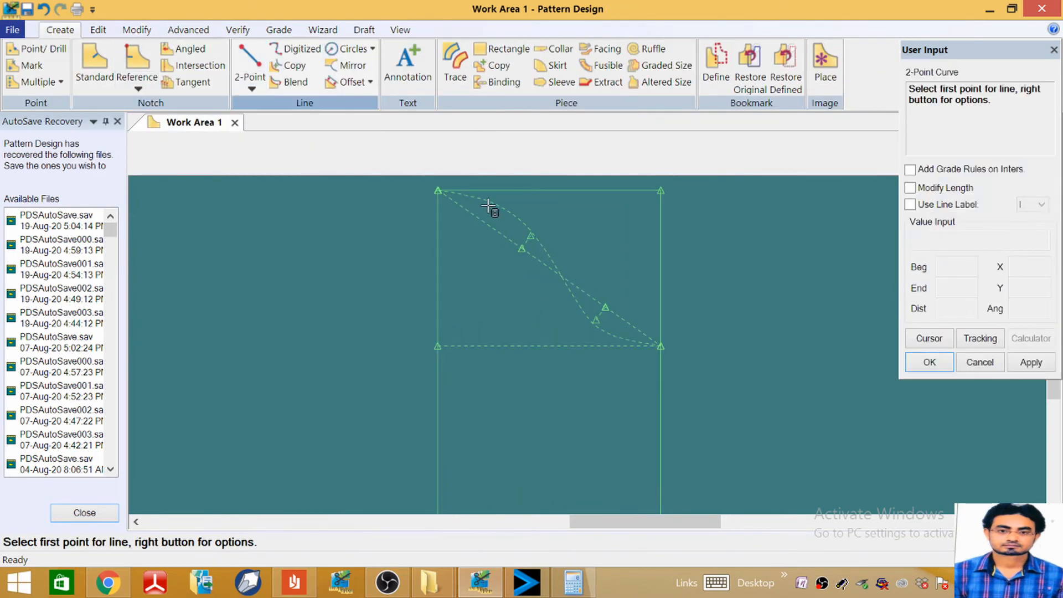
pyautogui.click(433, 193)
pyautogui.click(661, 347)
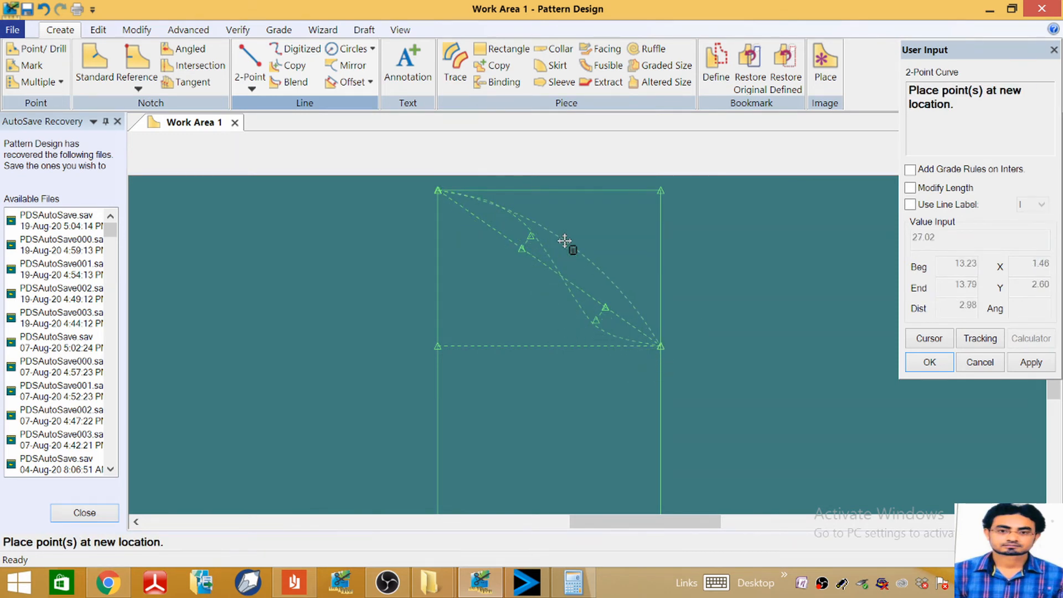
pyautogui.click(565, 241)
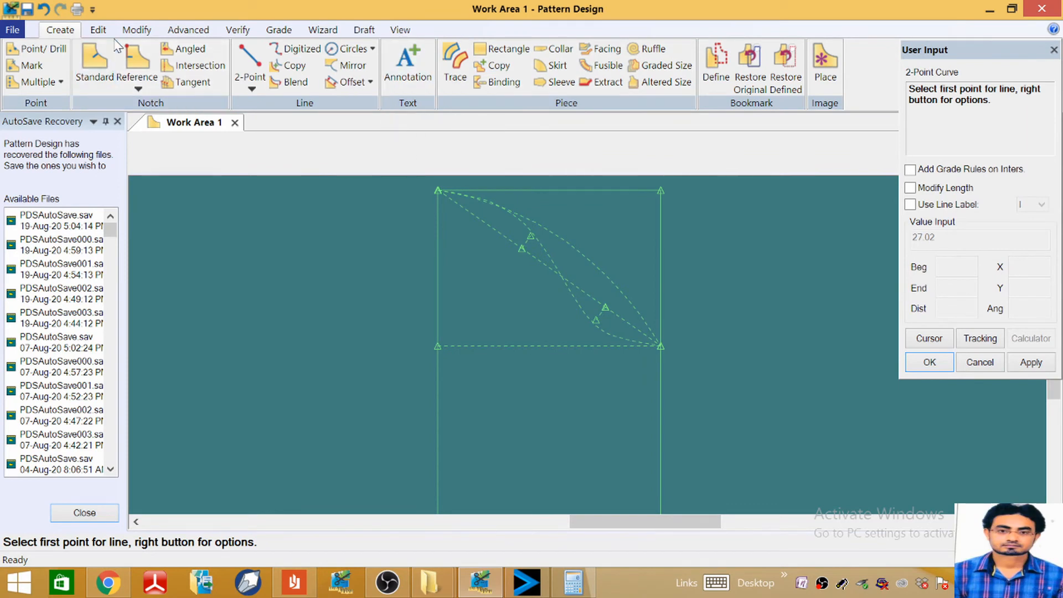
# Step: Use Modify Curve to pull the second curve's lower part down about 4.4 to between the lower perpendicular's ends, holding its upper section
pyautogui.click(138, 30)
pyautogui.click(488, 83)
pyautogui.click(565, 242)
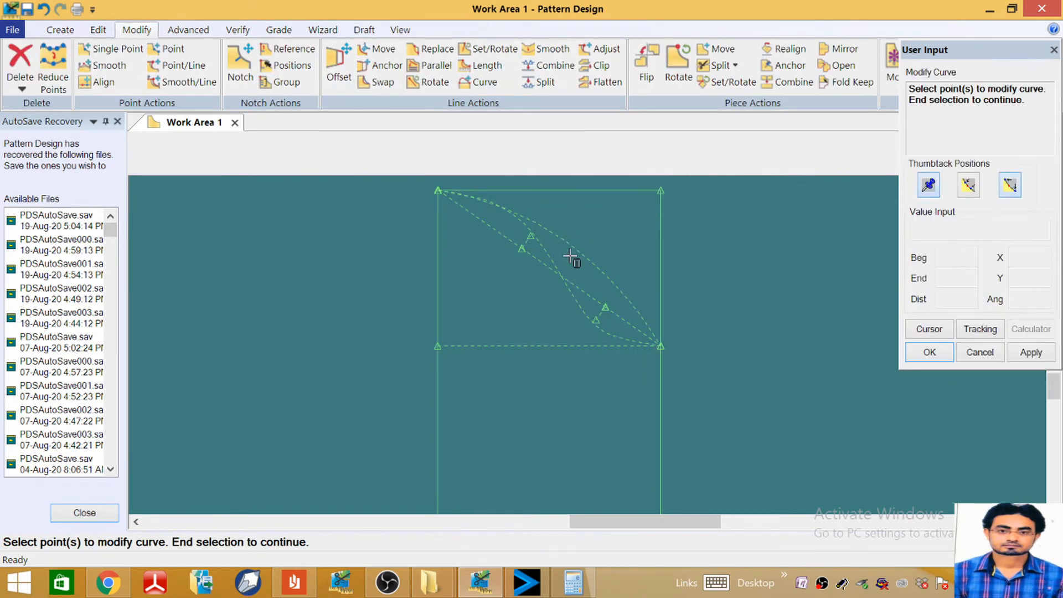
pyautogui.rightClick(604, 278)
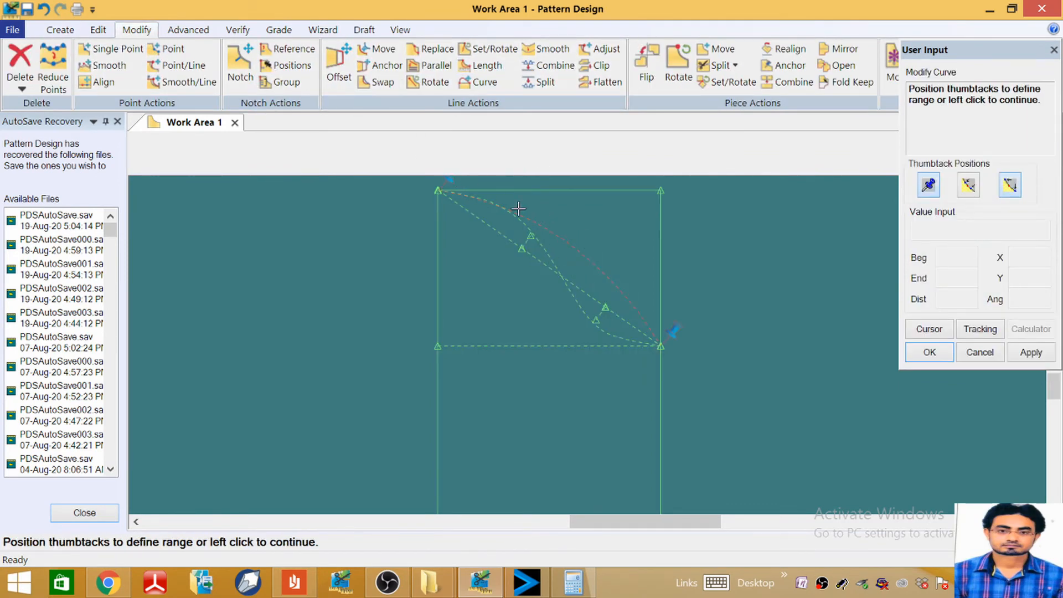
pyautogui.moveTo(447, 180); pyautogui.dragTo(517, 194)
pyautogui.click(611, 282)
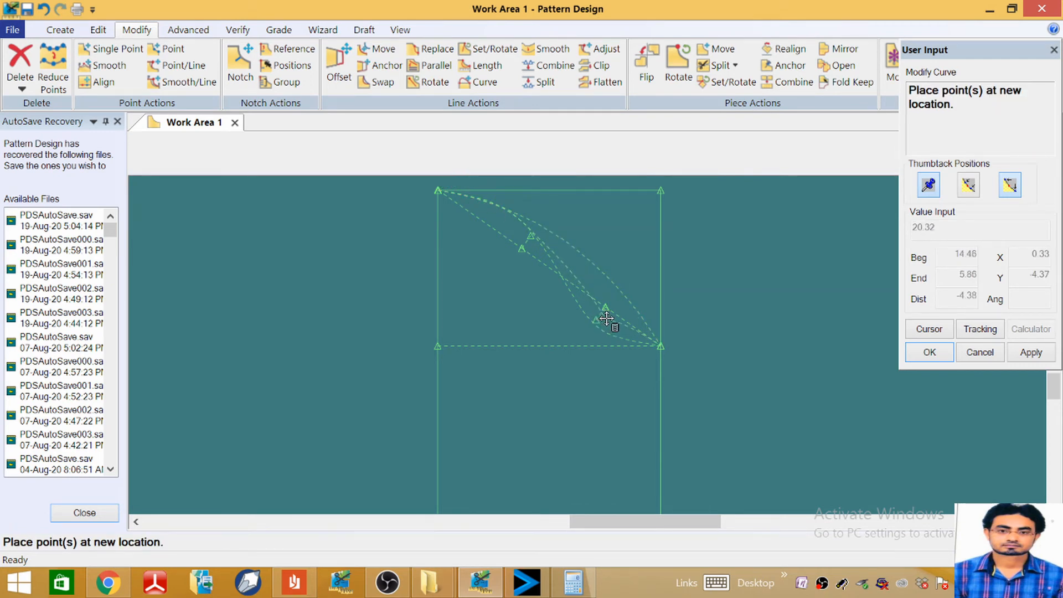
pyautogui.click(607, 318)
# Step: Lower the second curve about 1.1 between the lower perpendicular and the offset line's right end, limiting the change to that section
pyautogui.rightClick(629, 330)
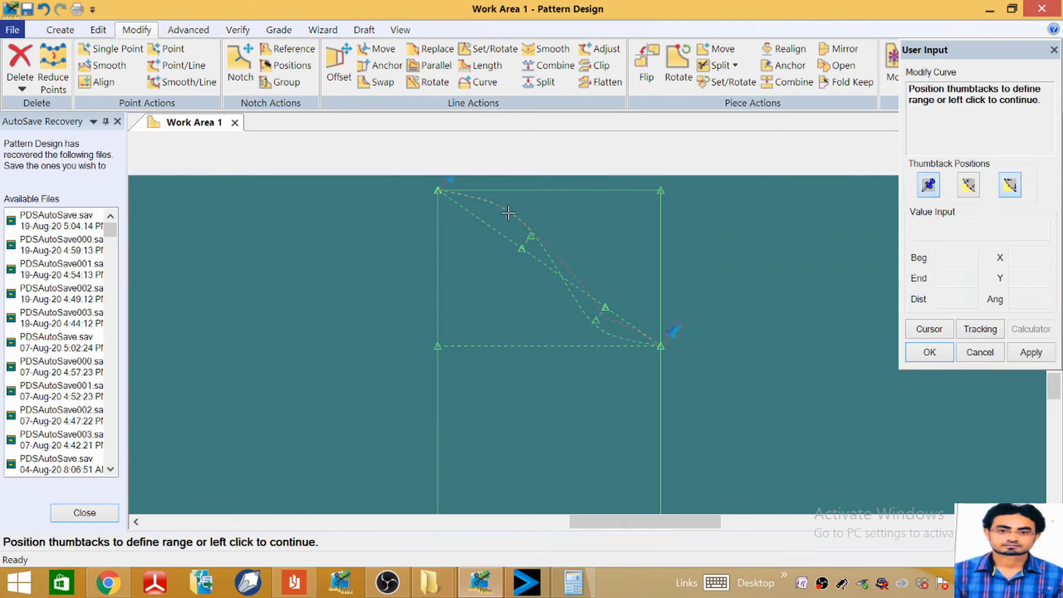
pyautogui.moveTo(454, 188); pyautogui.dragTo(614, 308)
pyautogui.scroll(3, 634, 326)
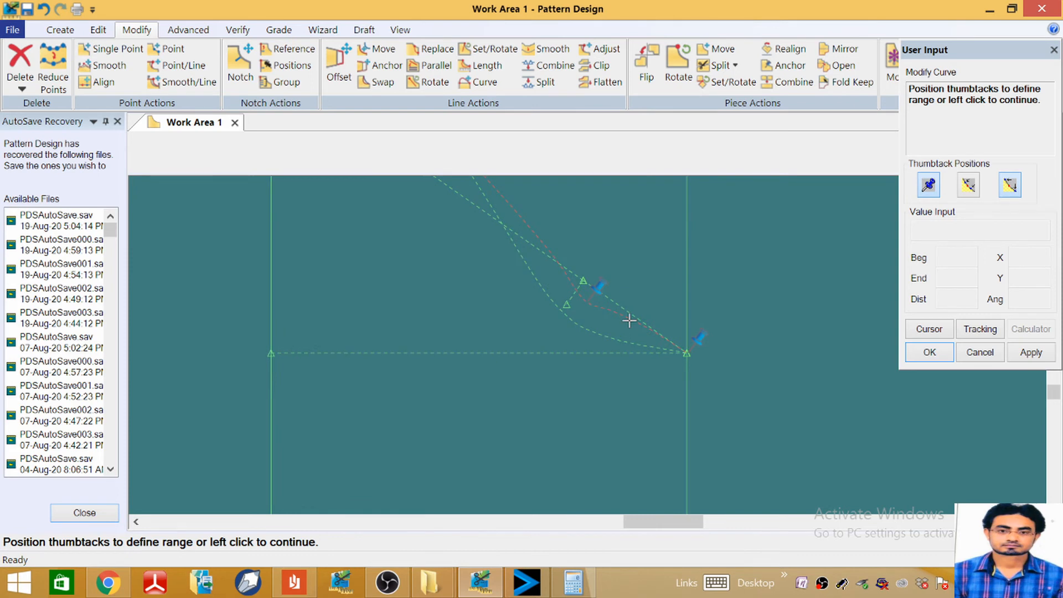
pyautogui.click(630, 320)
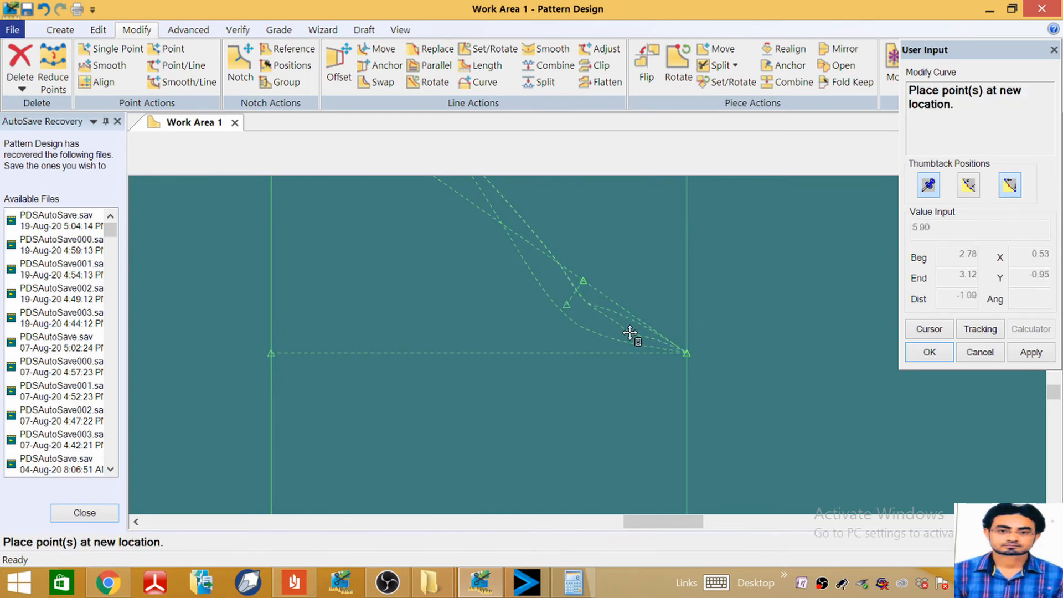
pyautogui.click(632, 334)
# Step: Smooth the whole second curve from corner to corner with a smooth factor of 2000.0
pyautogui.scroll(-2, 602, 328)
pyautogui.scroll(-1, 555, 332)
pyautogui.click(547, 50)
pyautogui.click(550, 262)
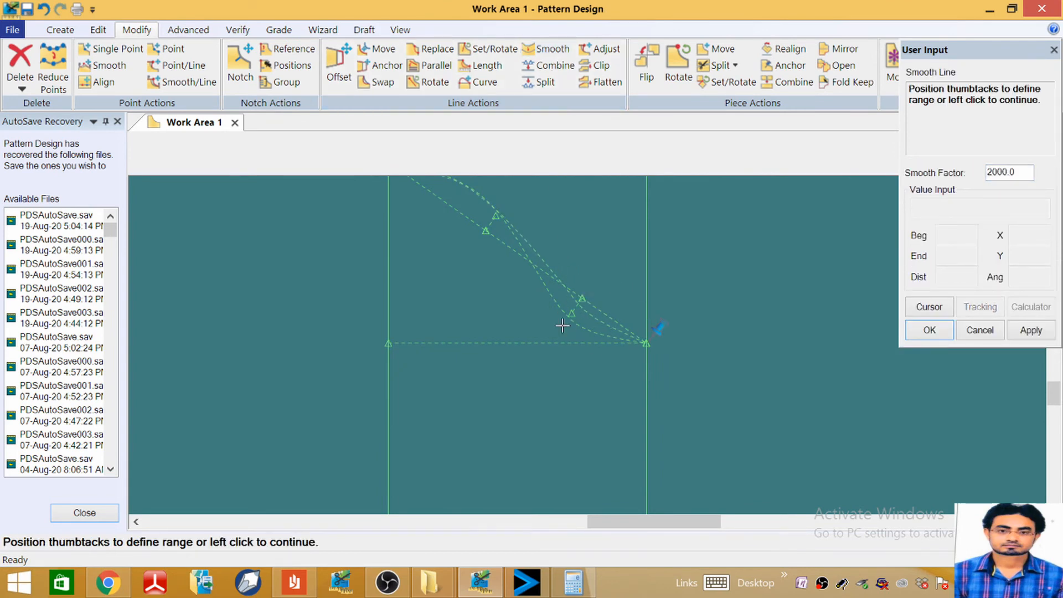
pyautogui.scroll(-1, 530, 343)
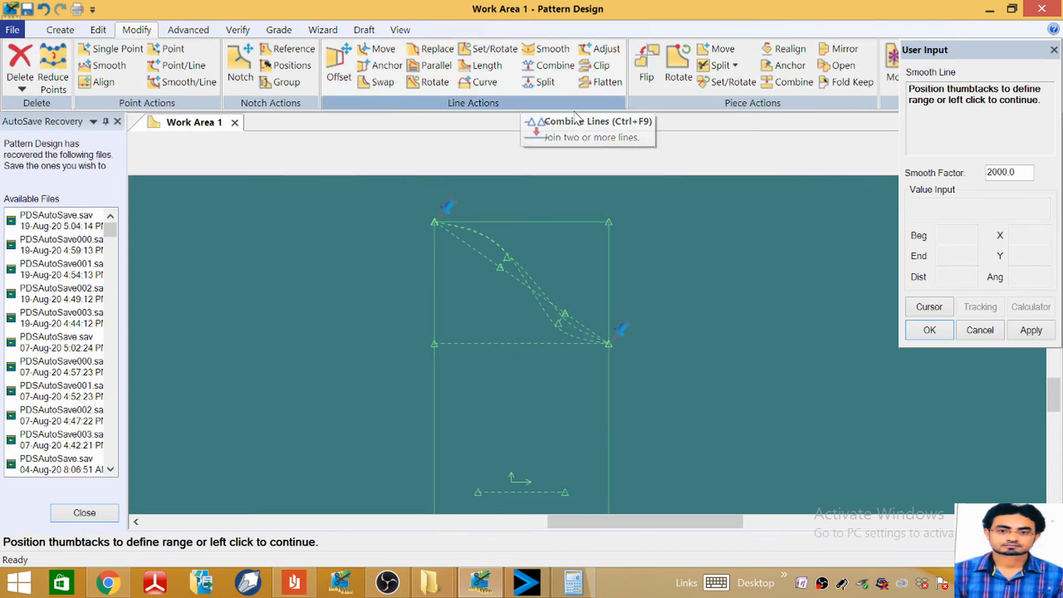
pyautogui.click(547, 54)
# Step: Examine the half sleeve back and shirt back drawings in the spec sheet PDF in Reader, returning to Pattern Design
pyautogui.scroll(-3, 526, 200)
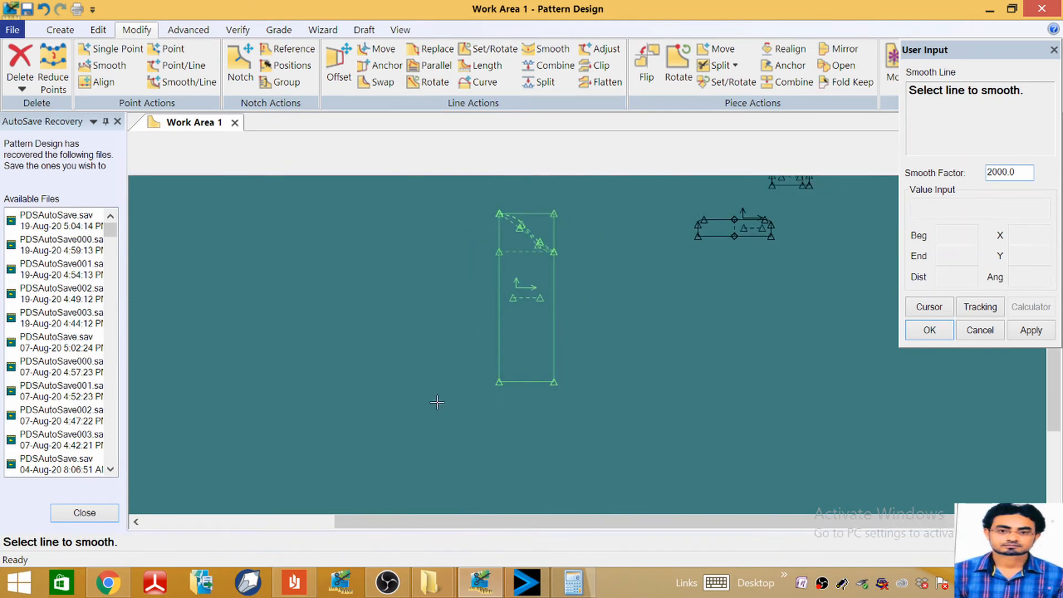
pyautogui.click(294, 581)
pyautogui.scroll(3, 389, 394)
pyautogui.scroll(-3, 388, 394)
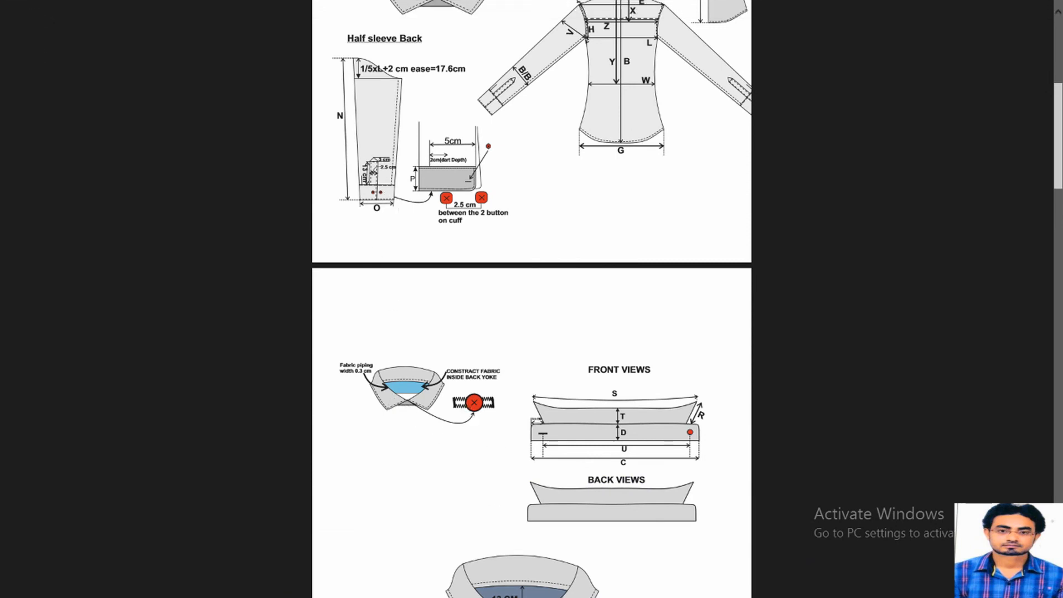
pyautogui.moveTo(1053, 4)
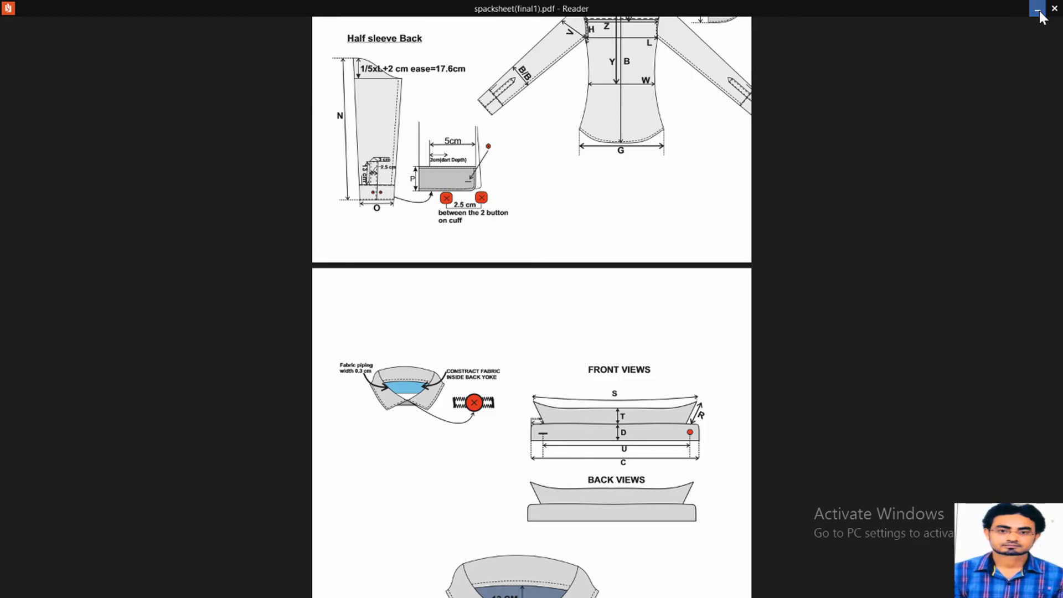
pyautogui.click(1038, 10)
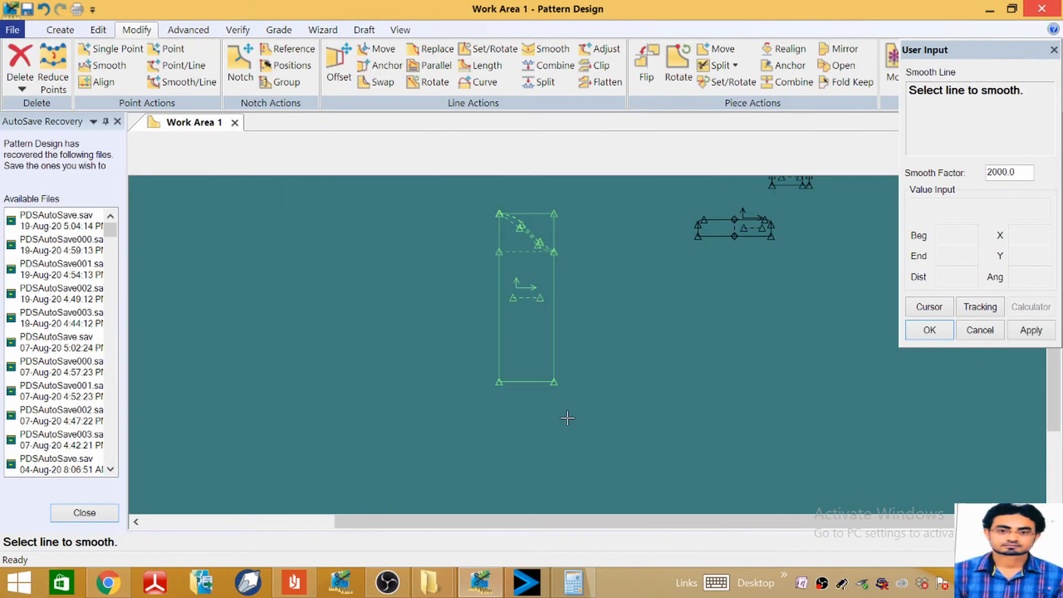
pyautogui.click(294, 582)
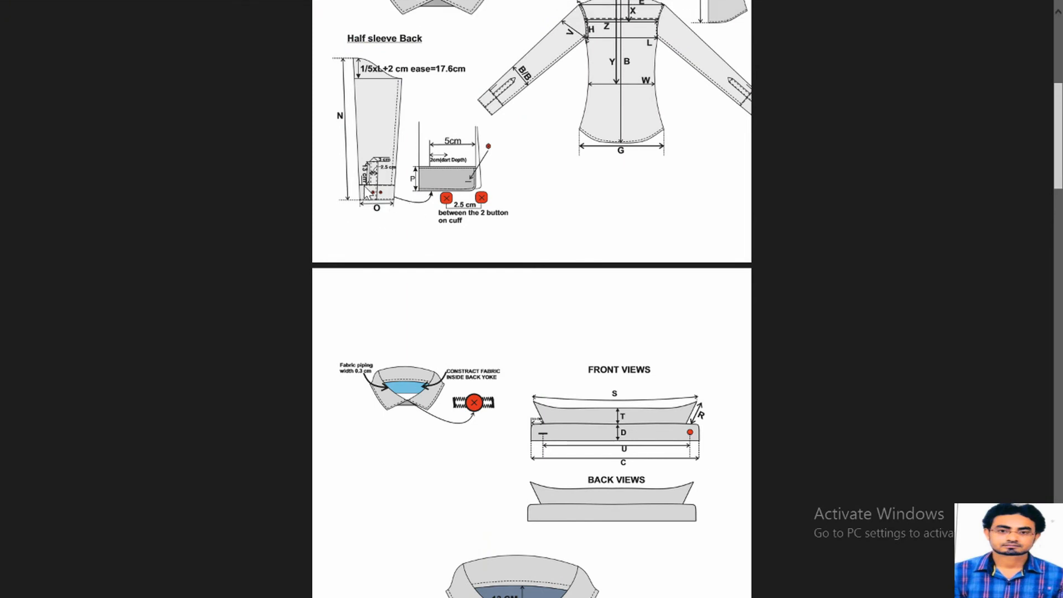
pyautogui.scroll(5, 375, 341)
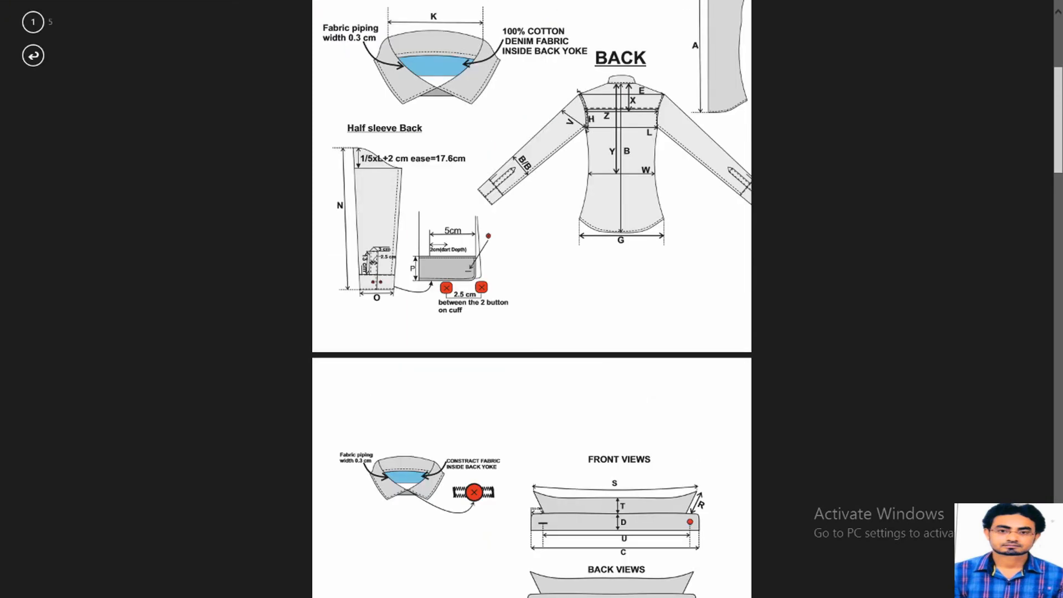
pyautogui.scroll(-2, 376, 341)
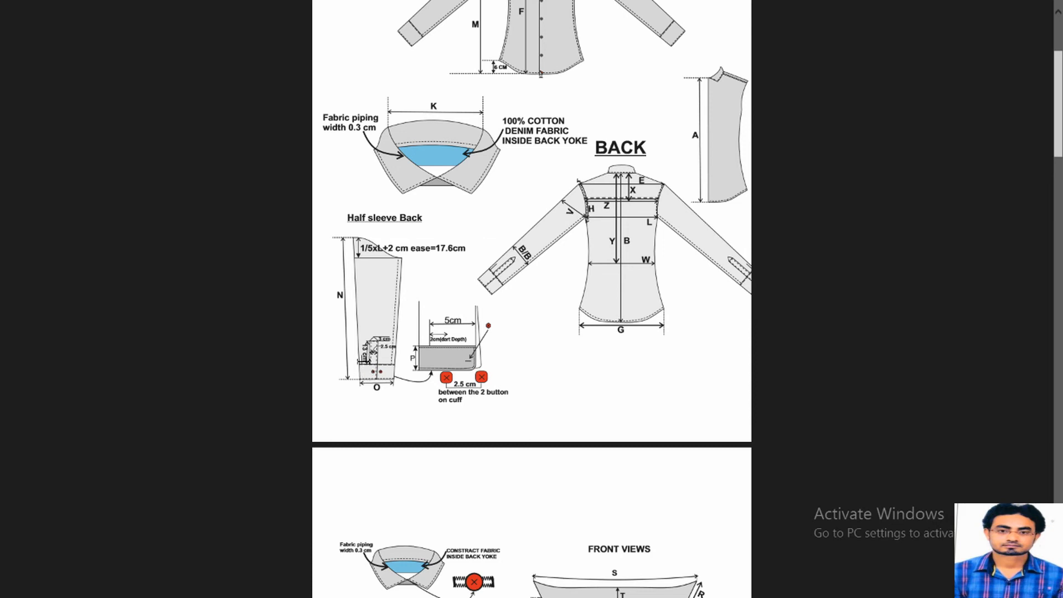
pyautogui.click(1051, 7)
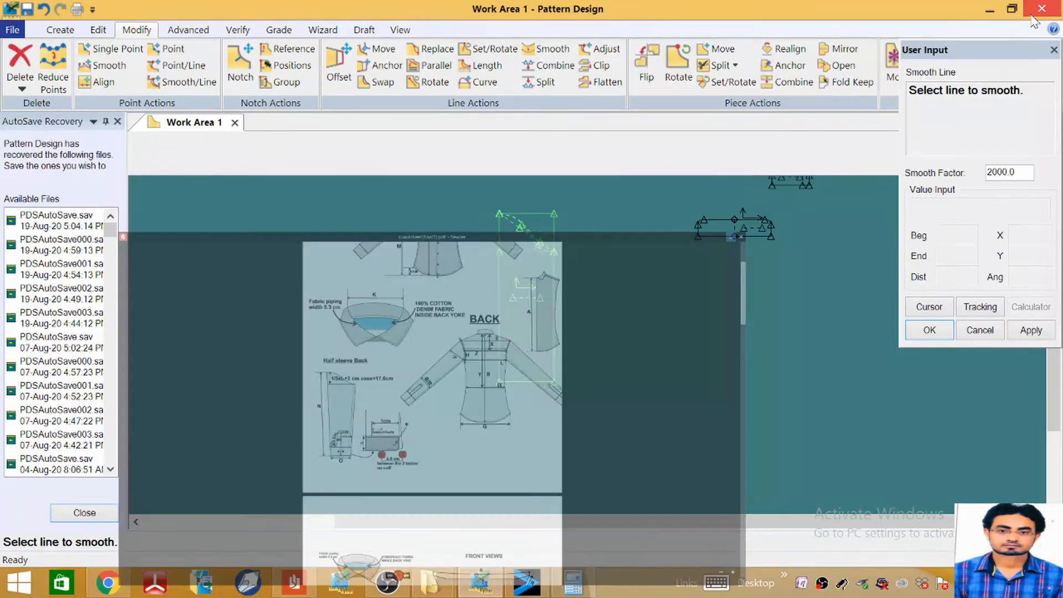
# Step: Measure the line length of the right half of the cuff piece's lower edge
pyautogui.scroll(3, 729, 242)
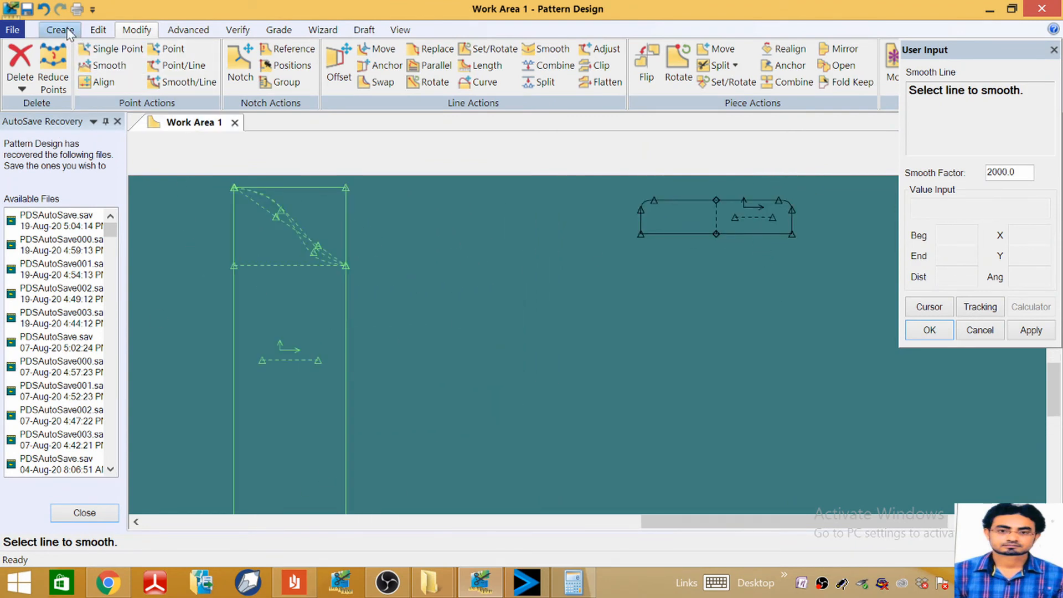
pyautogui.click(238, 30)
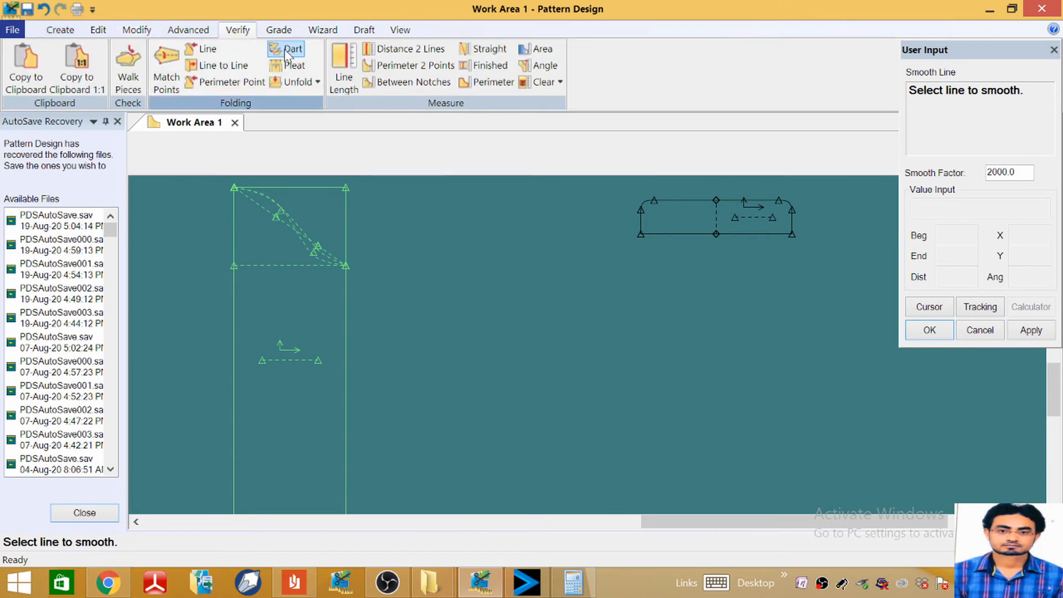
pyautogui.click(343, 70)
pyautogui.click(762, 237)
pyautogui.rightClick(755, 240)
pyautogui.click(750, 244)
pyautogui.scroll(1, 747, 258)
pyautogui.scroll(1, 747, 258)
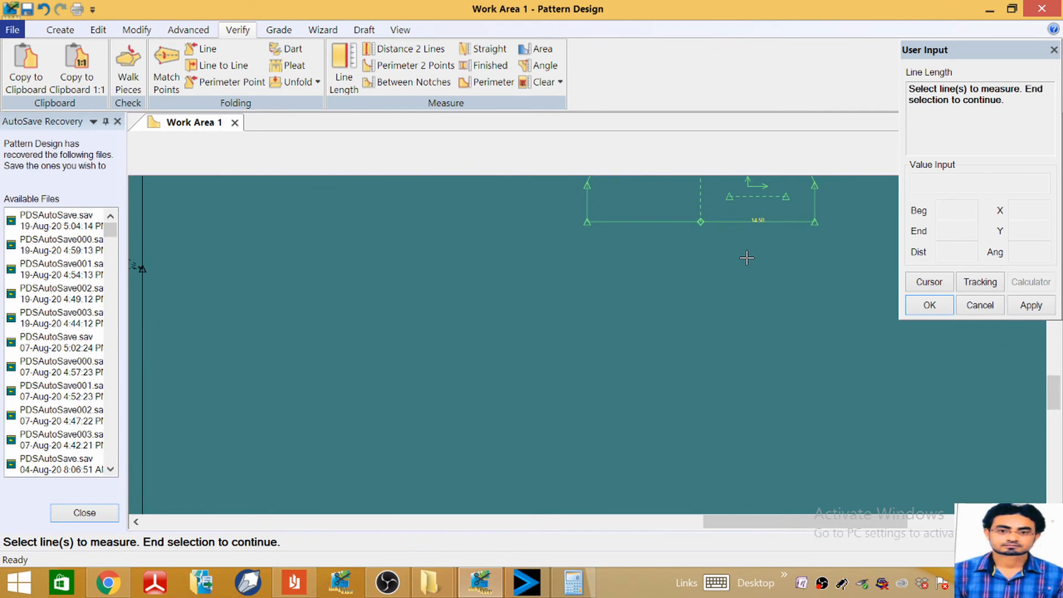
pyautogui.scroll(-4, 747, 257)
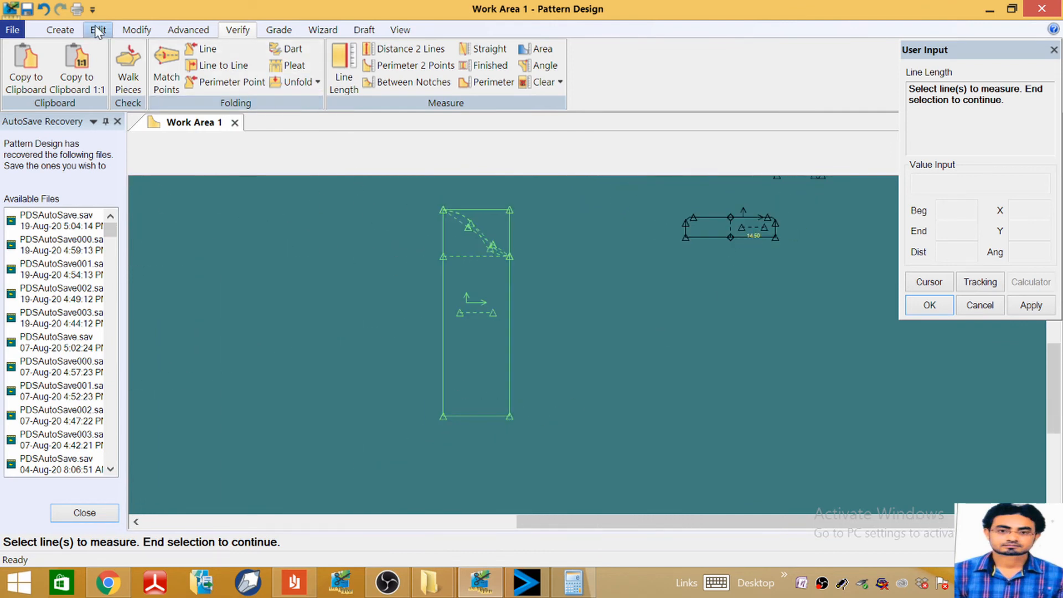
# Step: Start an even offset of the sleeve piece's left vertical edge and calculate its distance as 14.5+3
pyautogui.click(60, 30)
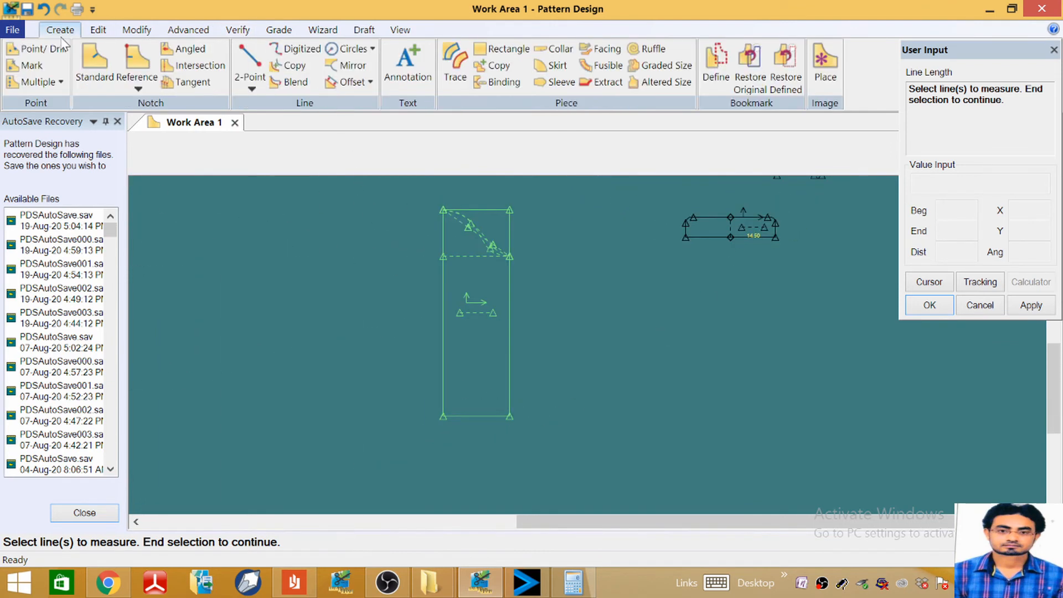
pyautogui.click(346, 83)
pyautogui.click(444, 358)
pyautogui.rightClick(443, 359)
pyautogui.click(429, 360)
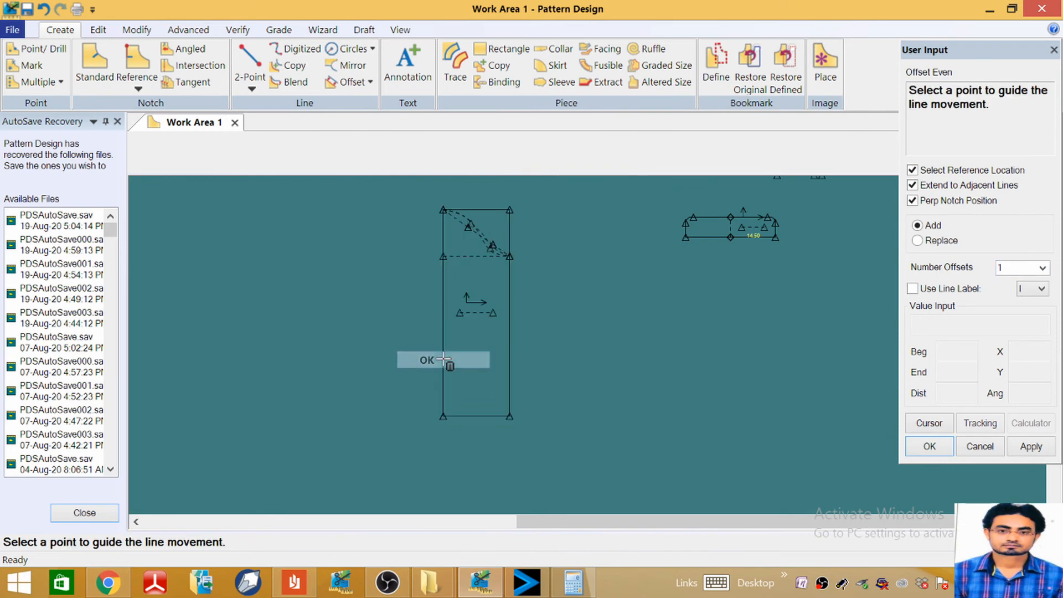
pyautogui.click(526, 401)
pyautogui.click(940, 426)
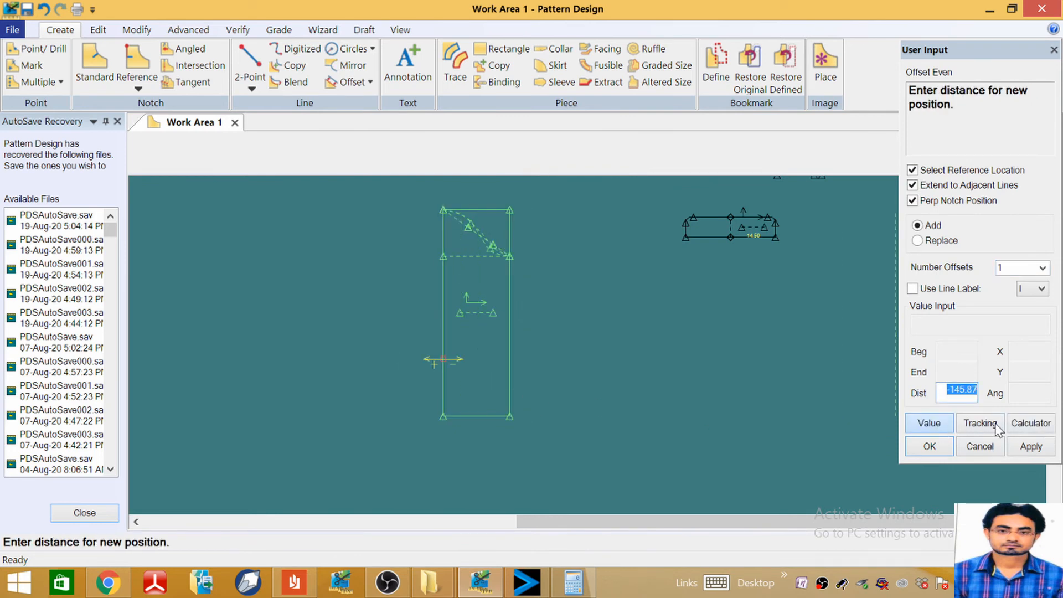
pyautogui.click(1030, 424)
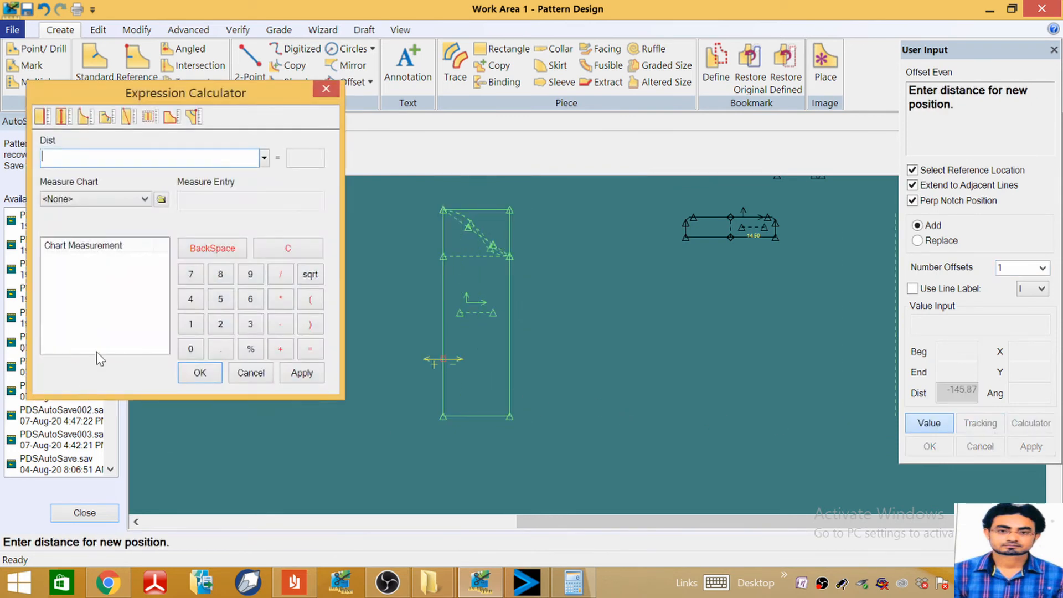
pyautogui.click(191, 302)
pyautogui.click(280, 348)
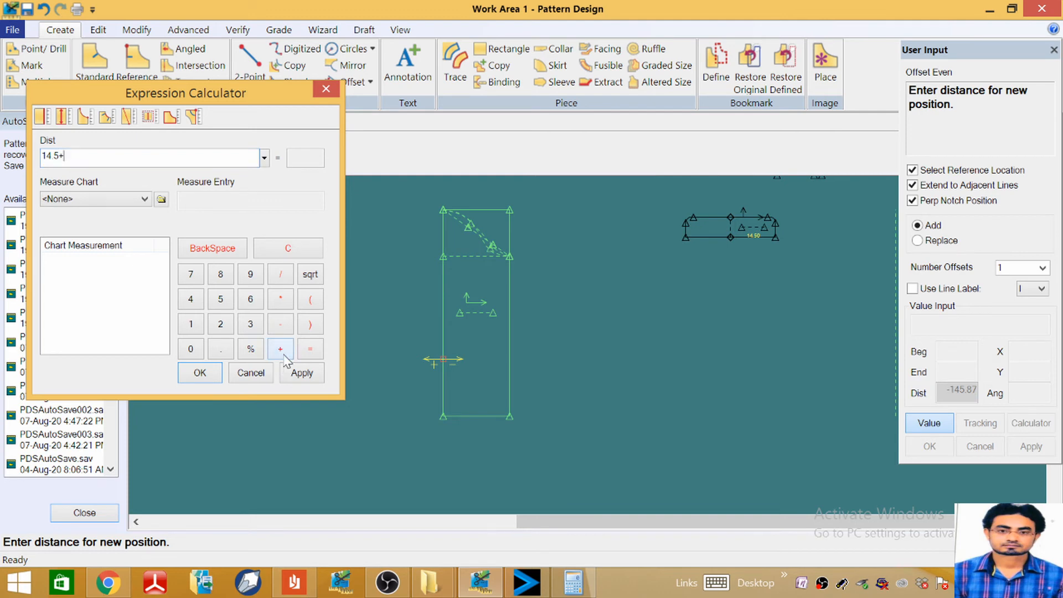
pyautogui.click(252, 326)
pyautogui.click(306, 374)
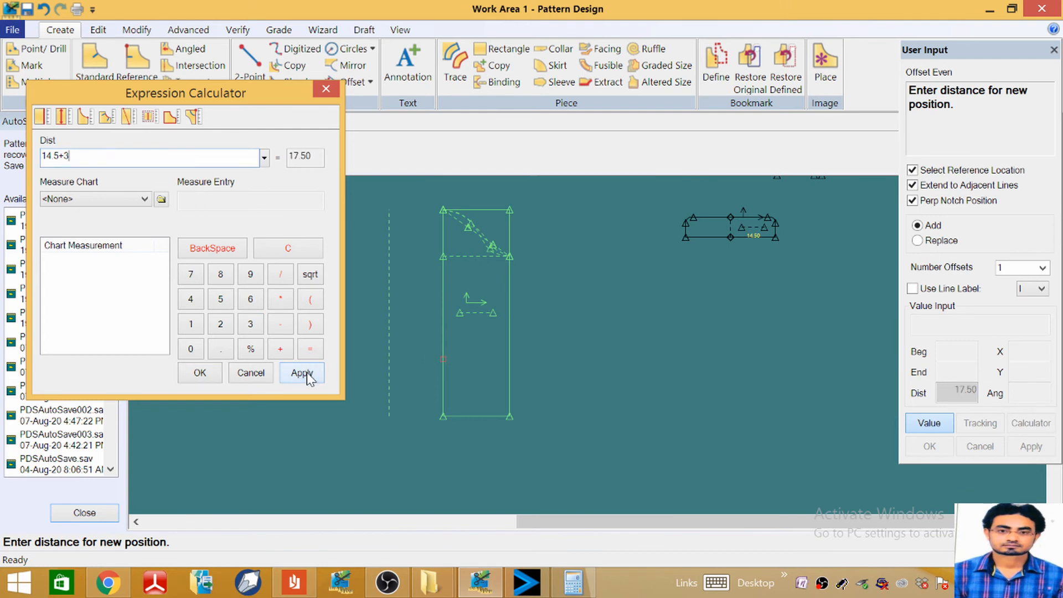
pyautogui.click(200, 374)
# Step: Make the 17.50 offset distance negative to place the vertical line inside the sleeve piece, and finish the offset
pyautogui.click(959, 398)
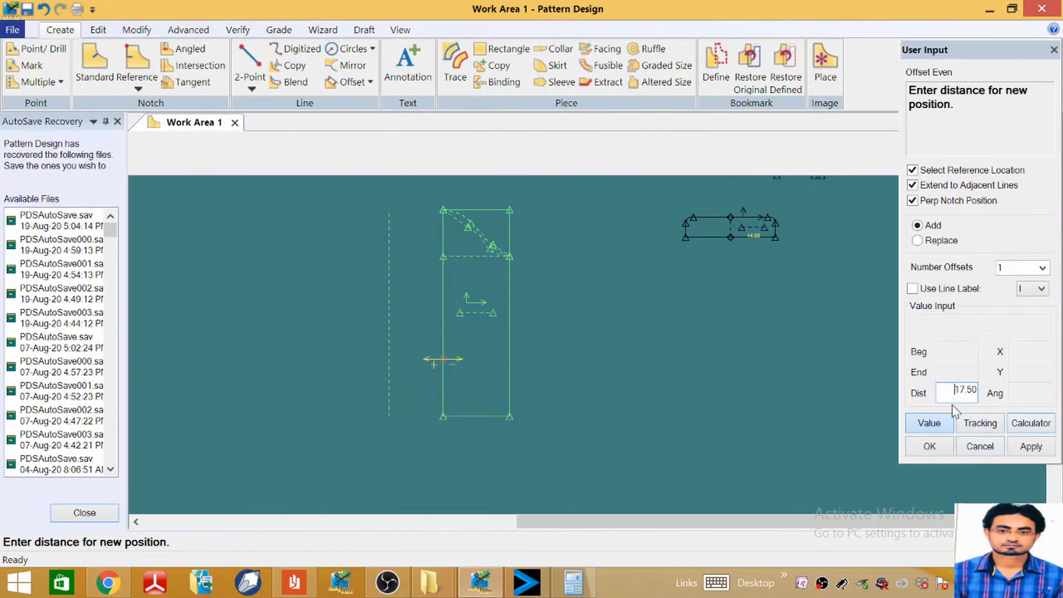
pyautogui.press('Return')
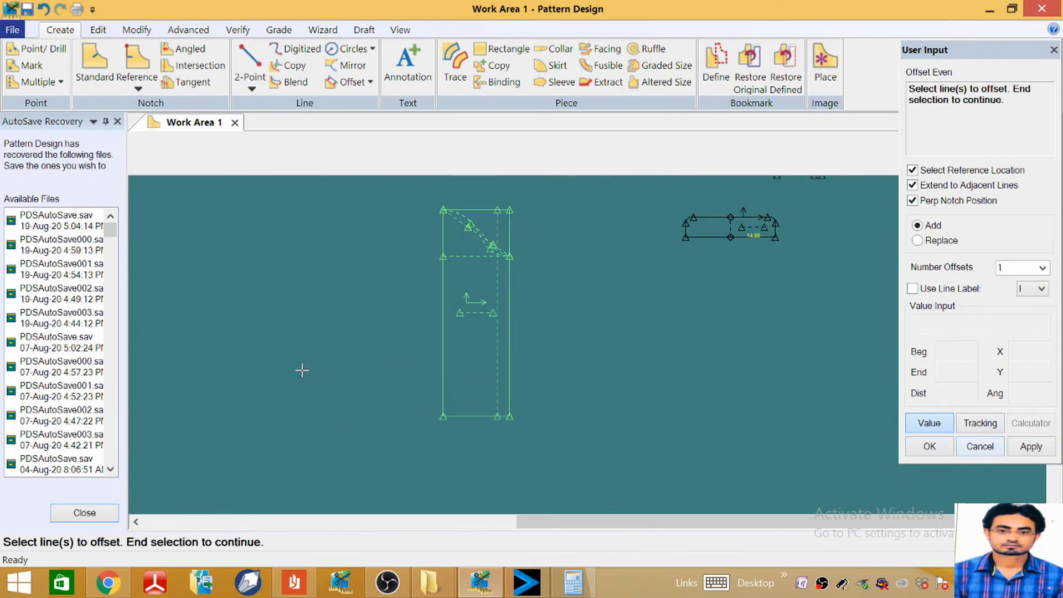
pyautogui.scroll(1, 589, 328)
pyautogui.rightClick(533, 296)
pyautogui.click(581, 309)
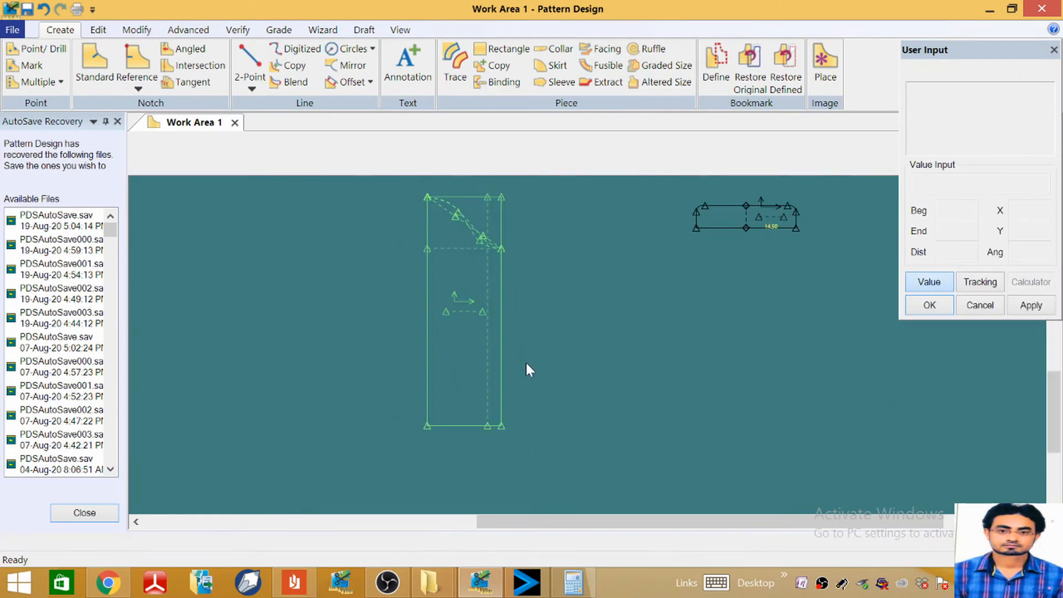
# Step: Check the half sleeve back drawing and the Slim Fit Shirt Measurement Chart in the spec sheet PDF in Reader, returning to Pattern Design
pyautogui.scroll(1, 464, 318)
pyautogui.scroll(-4, 477, 453)
pyautogui.scroll(4, 470, 452)
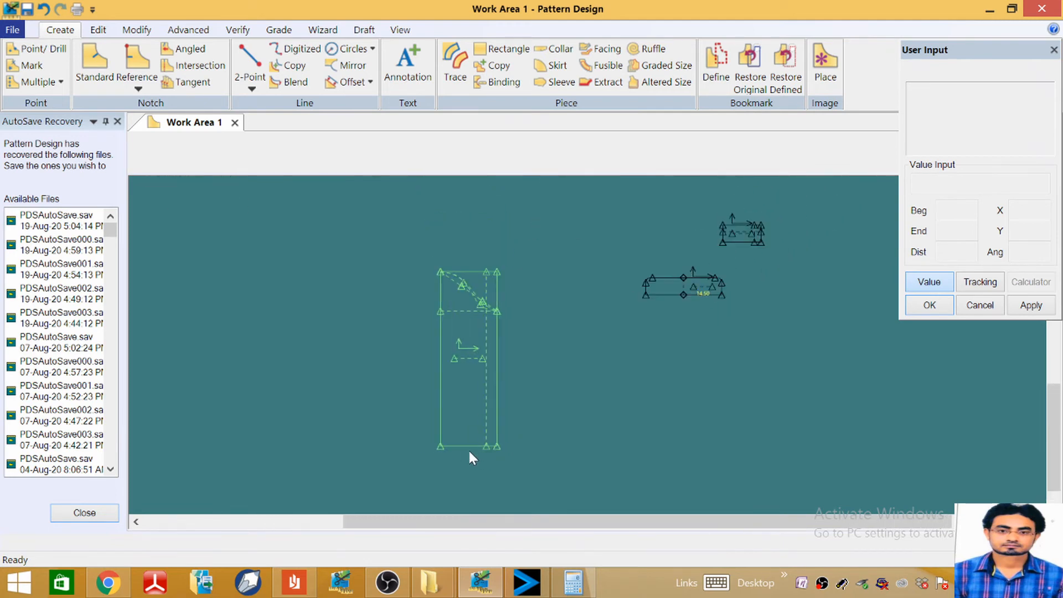
pyautogui.scroll(-3, 469, 446)
pyautogui.scroll(2, 470, 449)
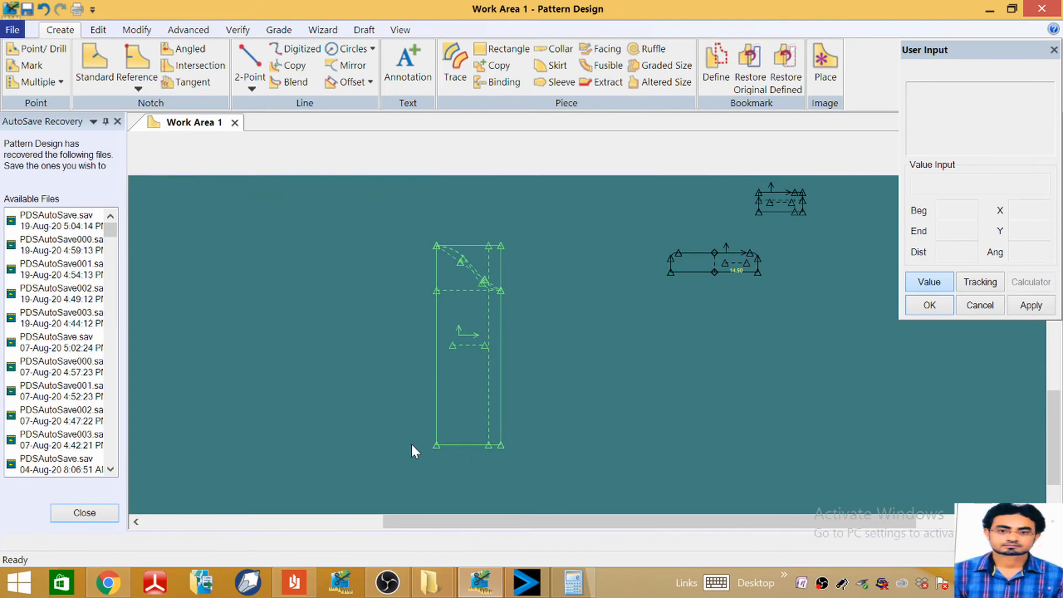
pyautogui.click(294, 582)
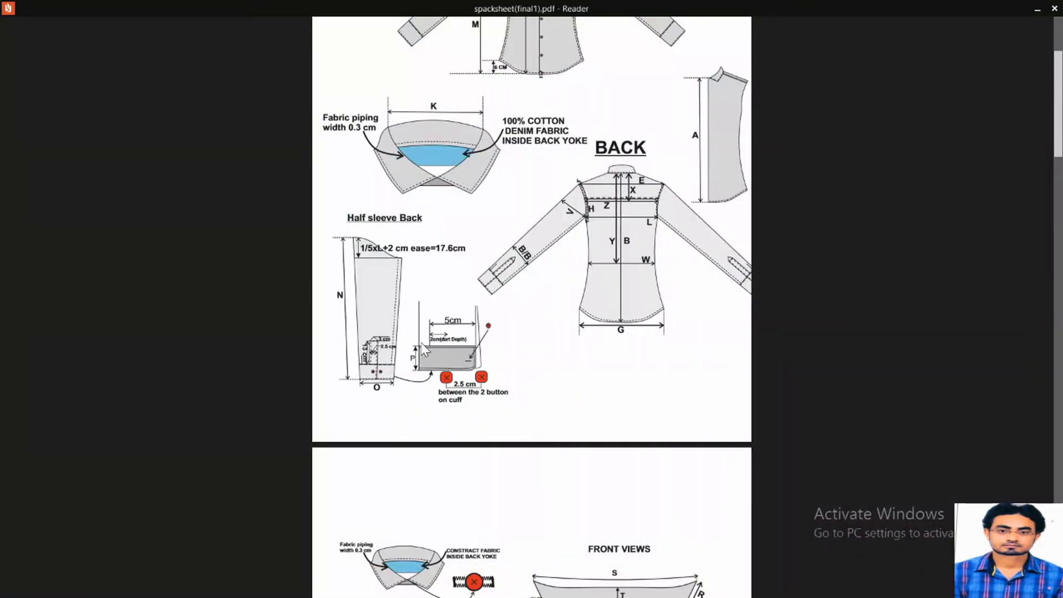
pyautogui.scroll(-15, 422, 371)
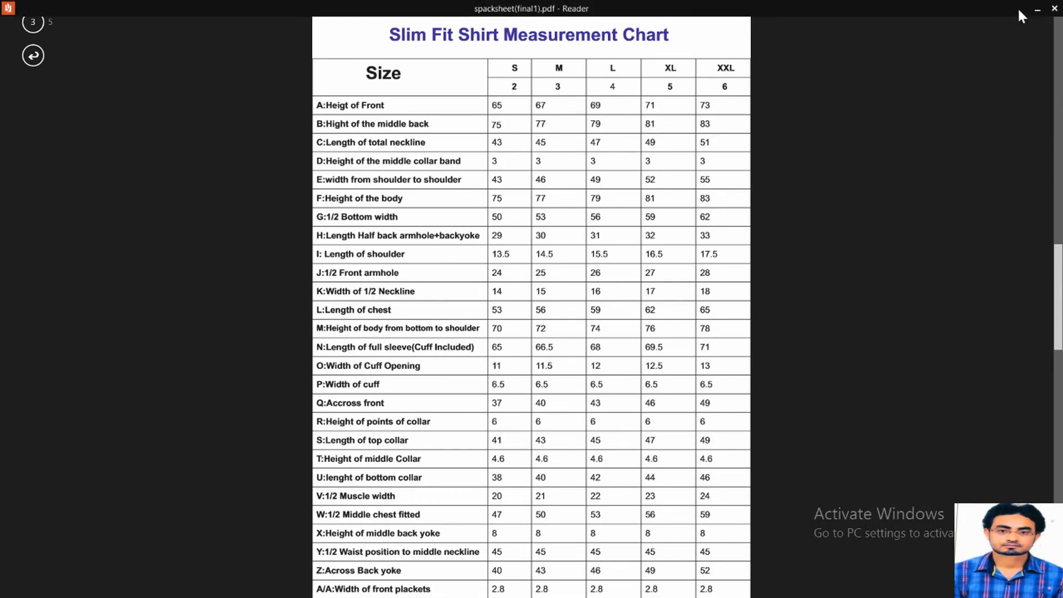
pyautogui.click(1037, 11)
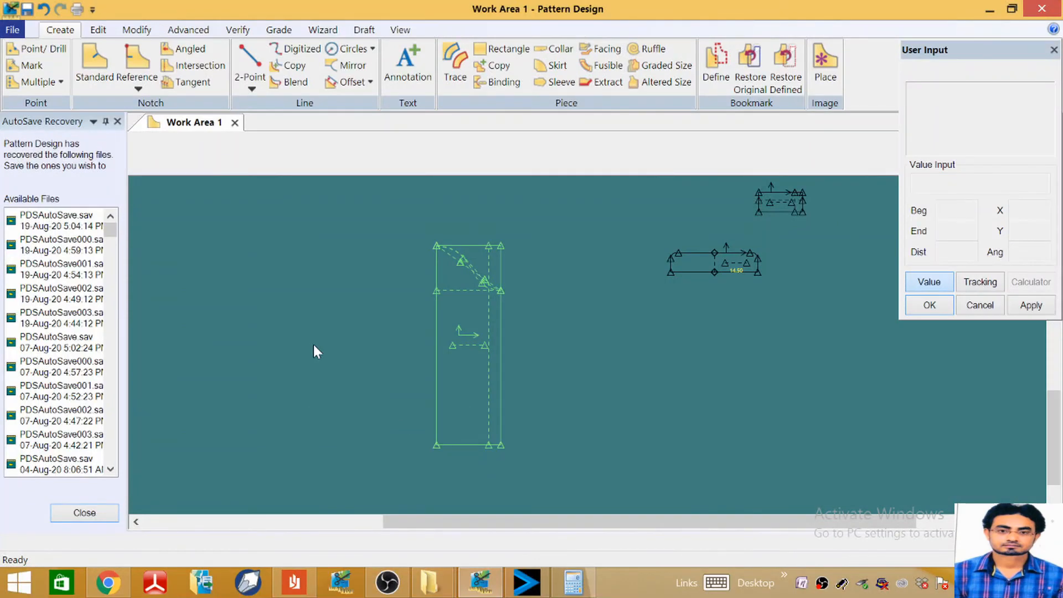
# Step: Offset the sleeve piece's bottom edge by -6.5 to add an internal line above it
pyautogui.click(353, 84)
pyautogui.rightClick(467, 445)
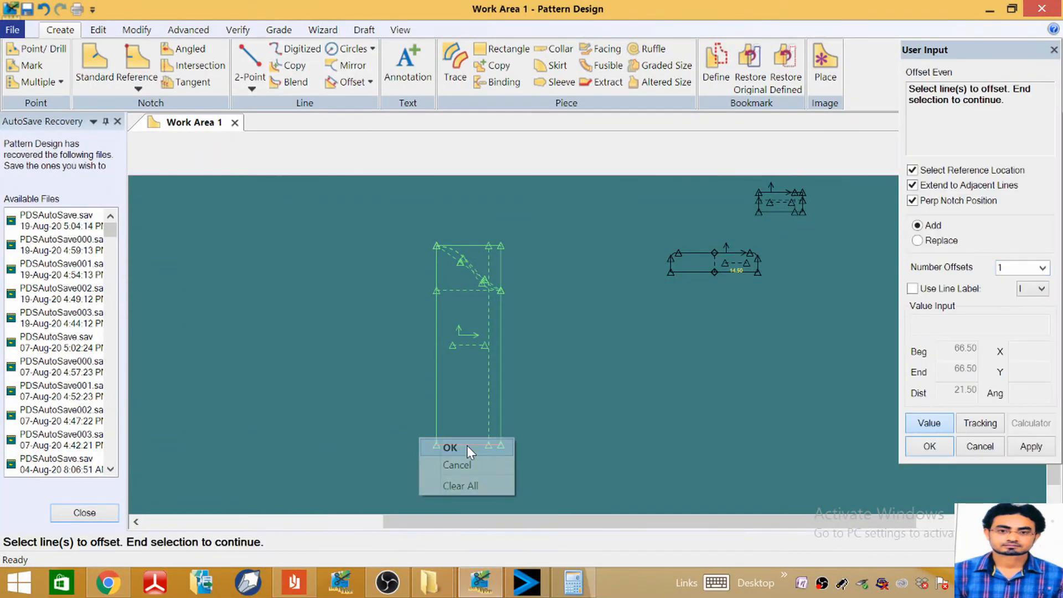
pyautogui.click(471, 448)
pyautogui.click(467, 445)
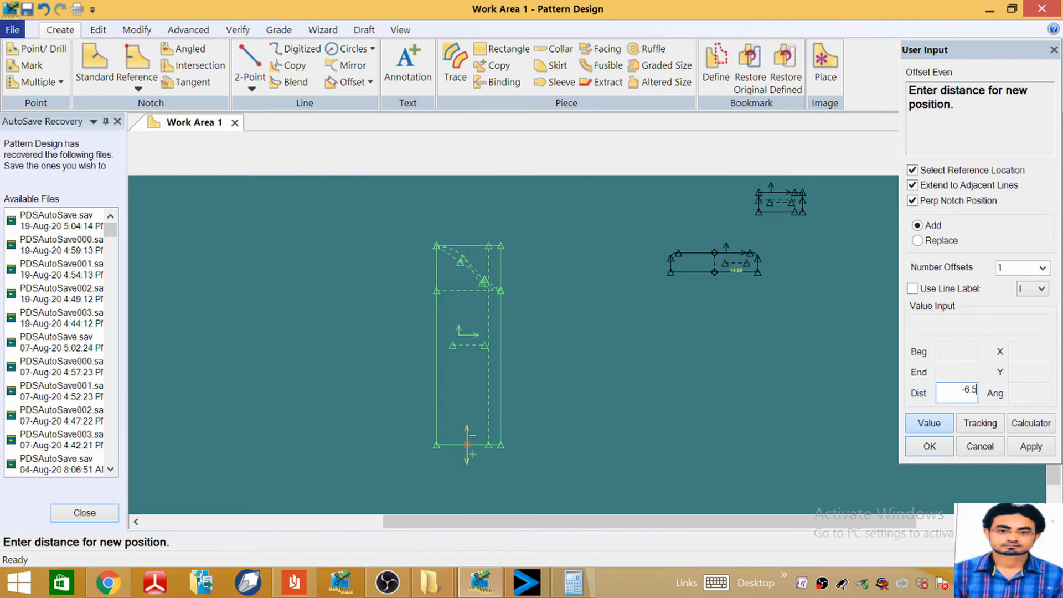
pyautogui.write('-6.5')
pyautogui.press('Return')
pyautogui.rightClick(501, 311)
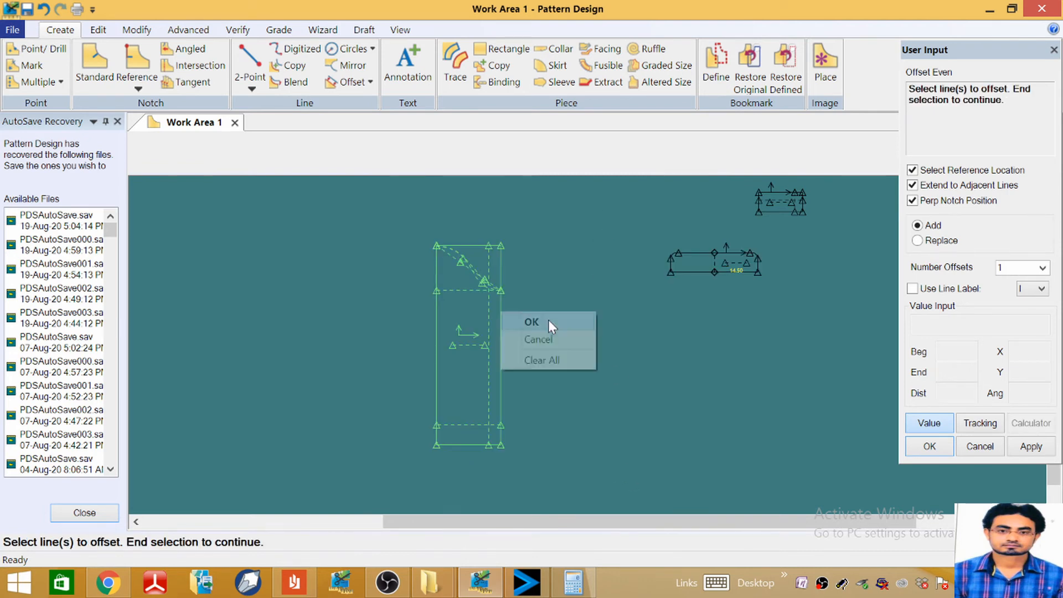
pyautogui.click(548, 321)
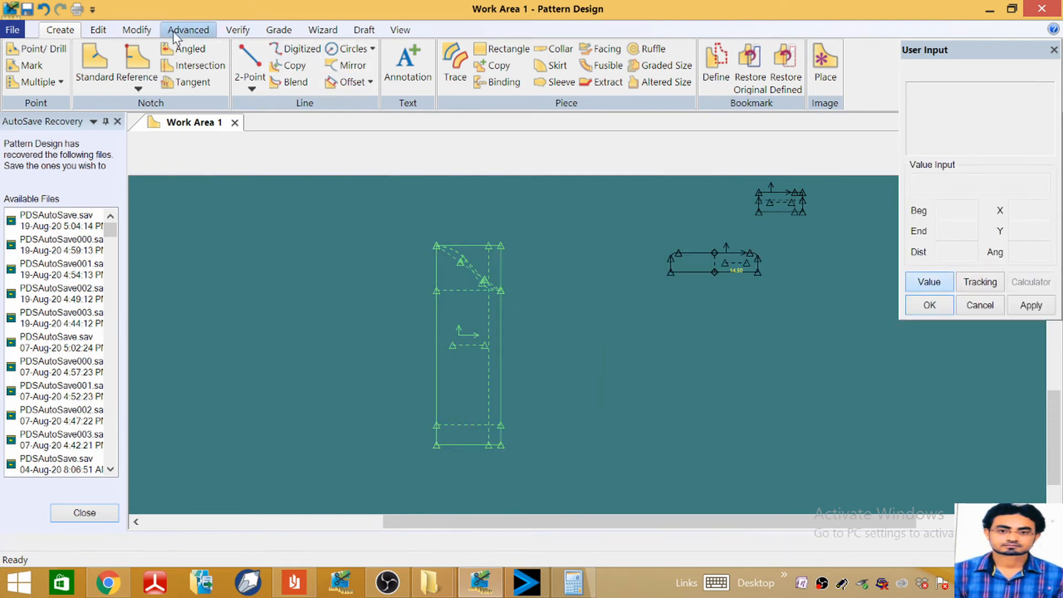
# Step: Clip the vertical and lower horizontal offset lines at their intersection, keeping the vertical line's upper part and the horizontal line's left part
pyautogui.click(147, 29)
pyautogui.click(600, 65)
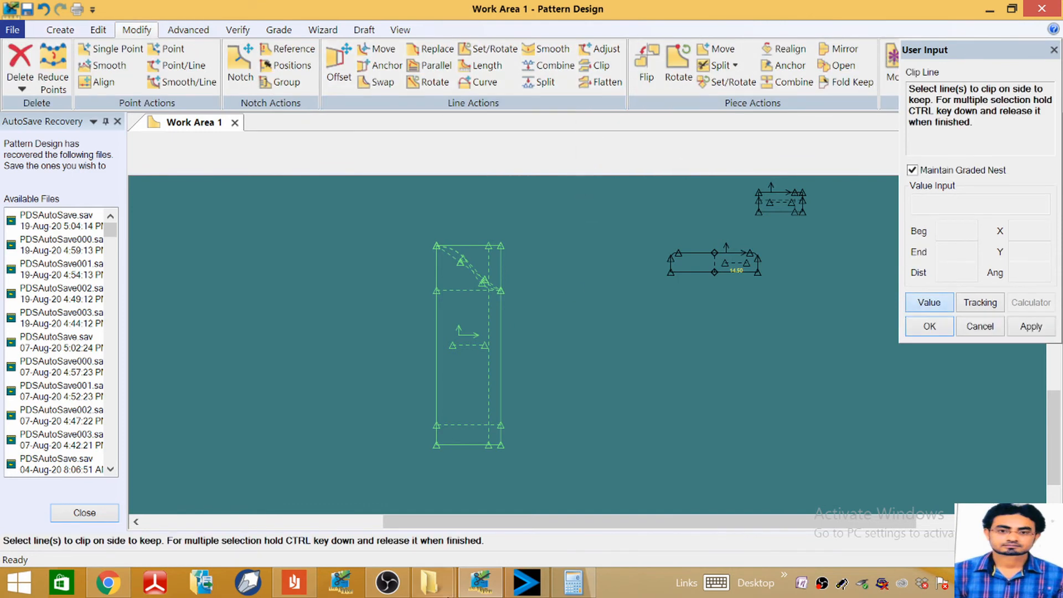
pyautogui.scroll(5, 490, 426)
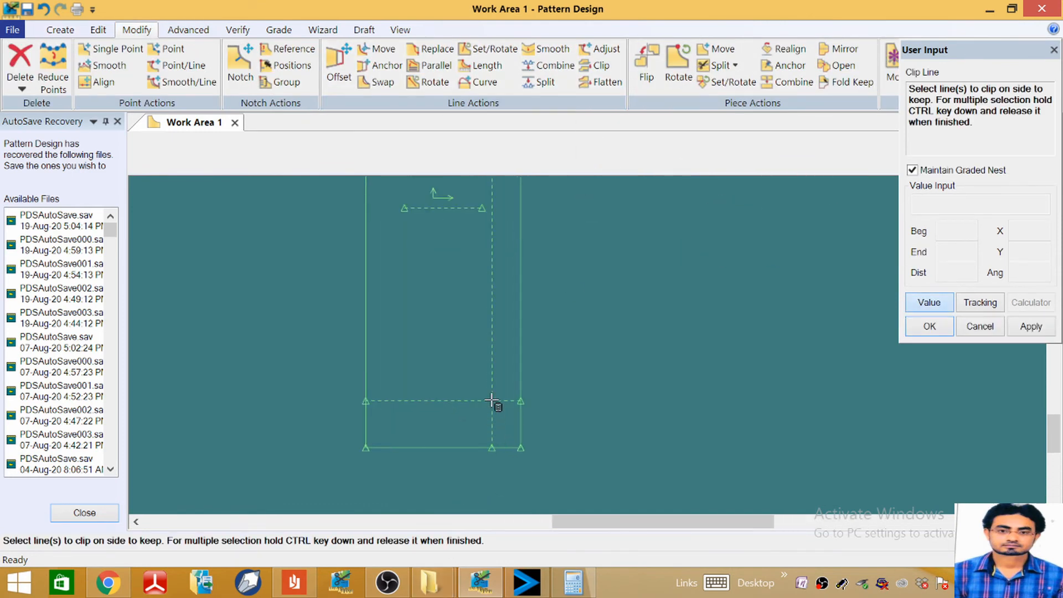
pyautogui.click(492, 395)
pyautogui.click(493, 402)
pyautogui.click(484, 401)
pyautogui.click(492, 389)
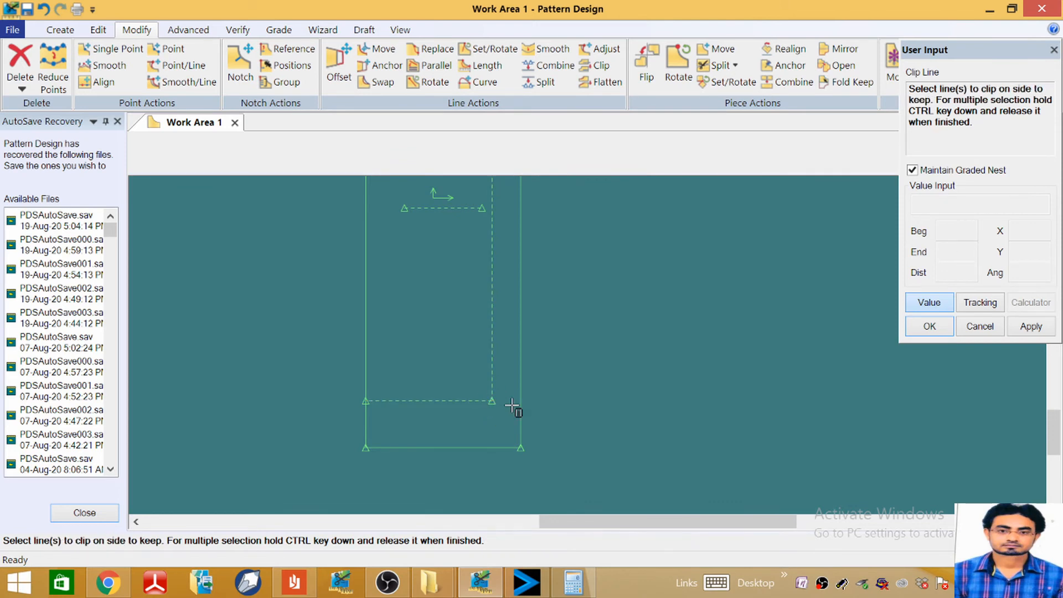
# Step: Draw a 2-Point Curve about 45.25 long from the sleeve cap baseline's right end to the clipped corner, bowing it slightly inward
pyautogui.scroll(-2, 512, 406)
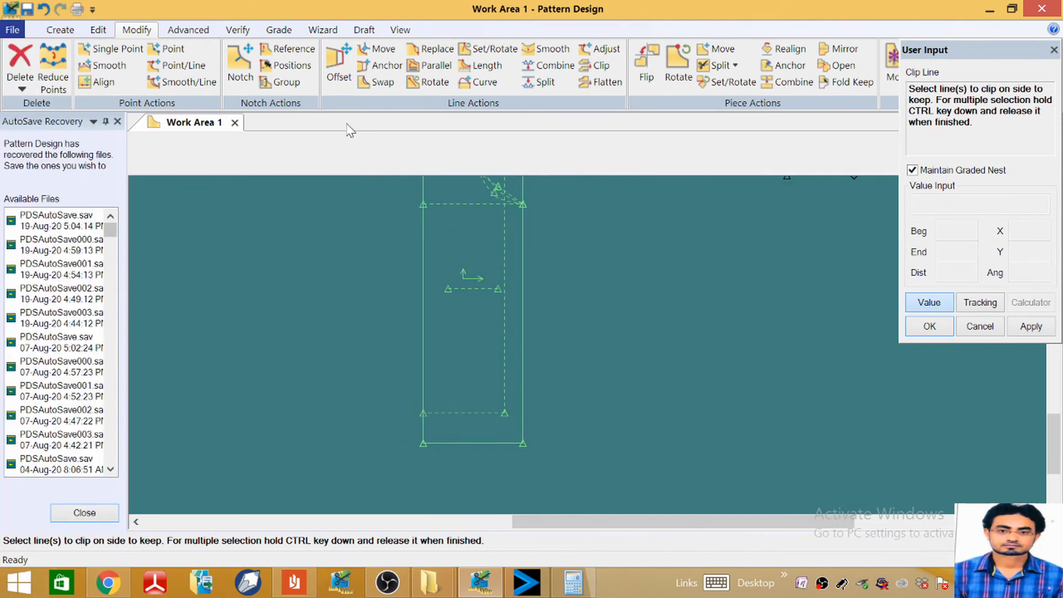
pyautogui.click(61, 30)
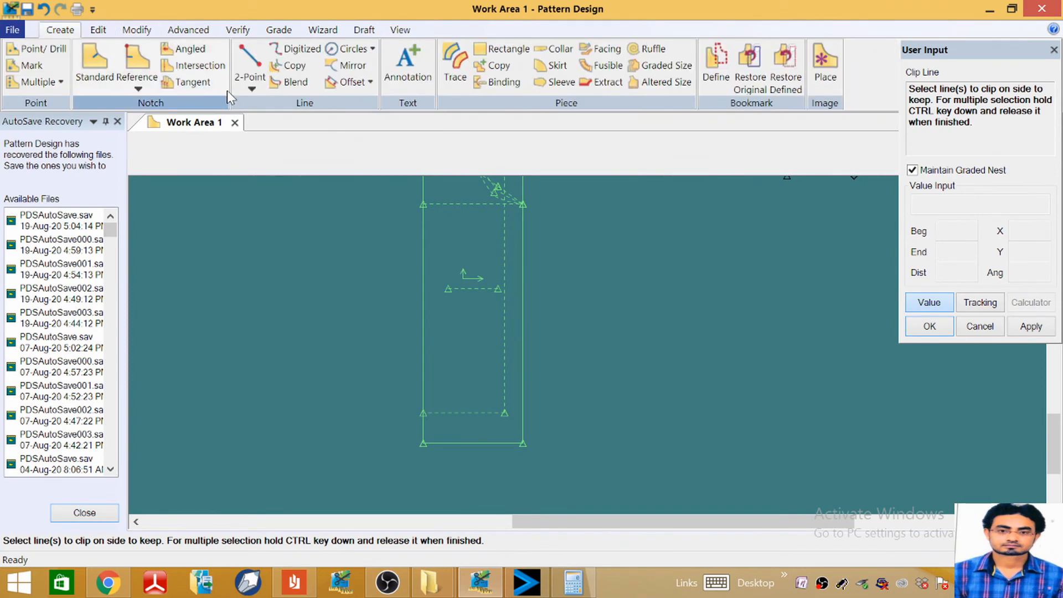
pyautogui.click(251, 85)
pyautogui.click(294, 121)
pyautogui.scroll(1, 523, 206)
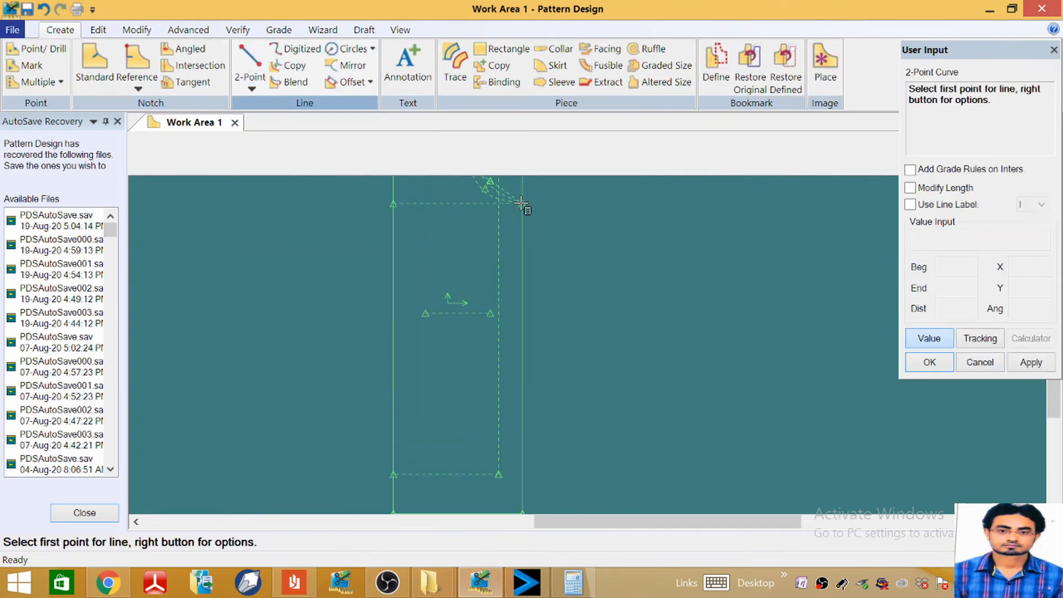
pyautogui.click(526, 205)
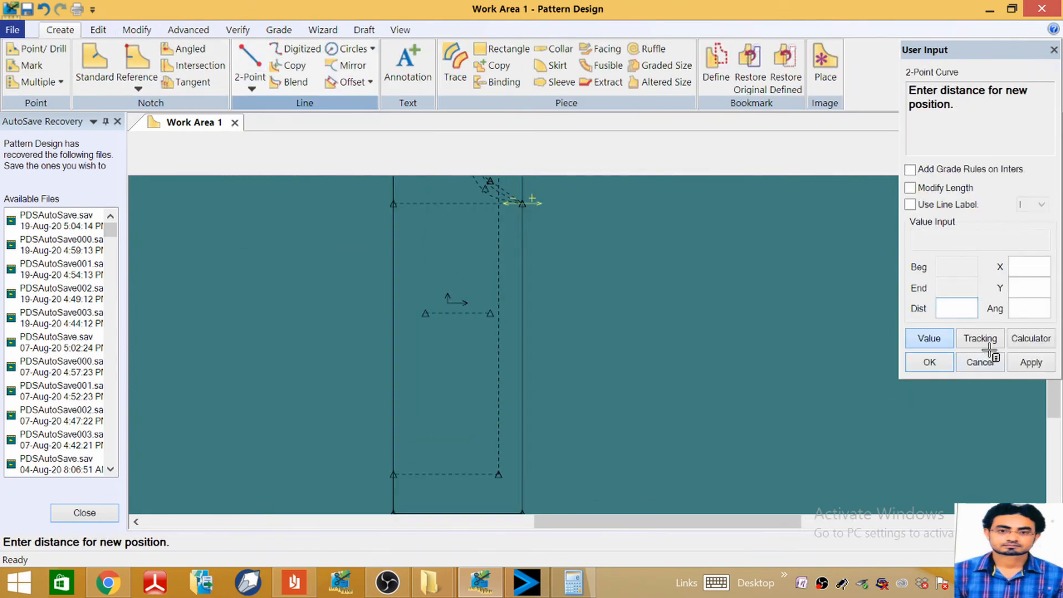
pyautogui.click(936, 339)
pyautogui.click(498, 474)
pyautogui.click(503, 321)
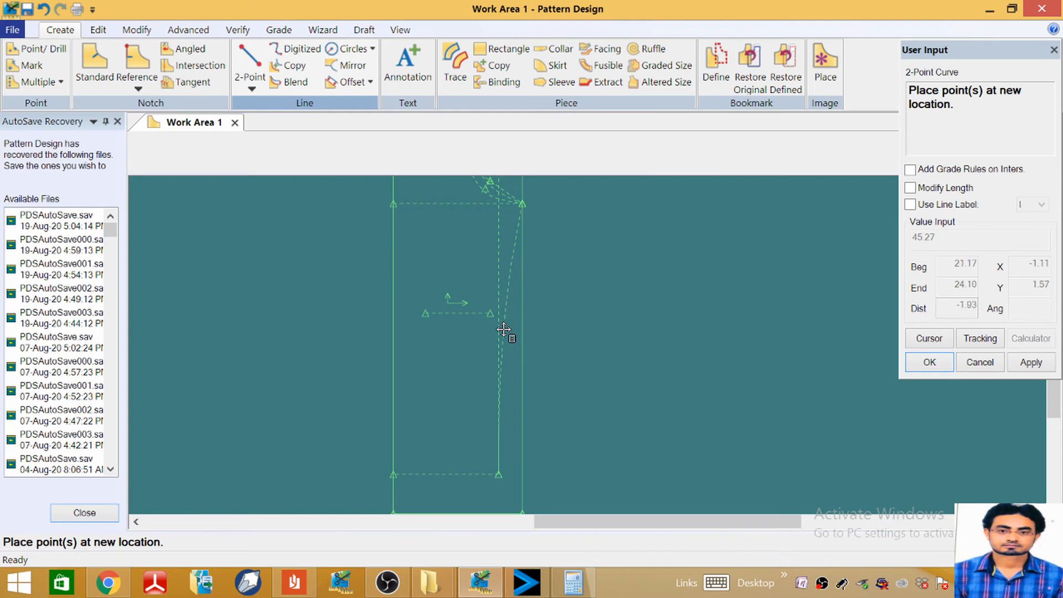
pyautogui.click(504, 336)
pyautogui.scroll(-1, 524, 382)
pyautogui.scroll(-1, 525, 391)
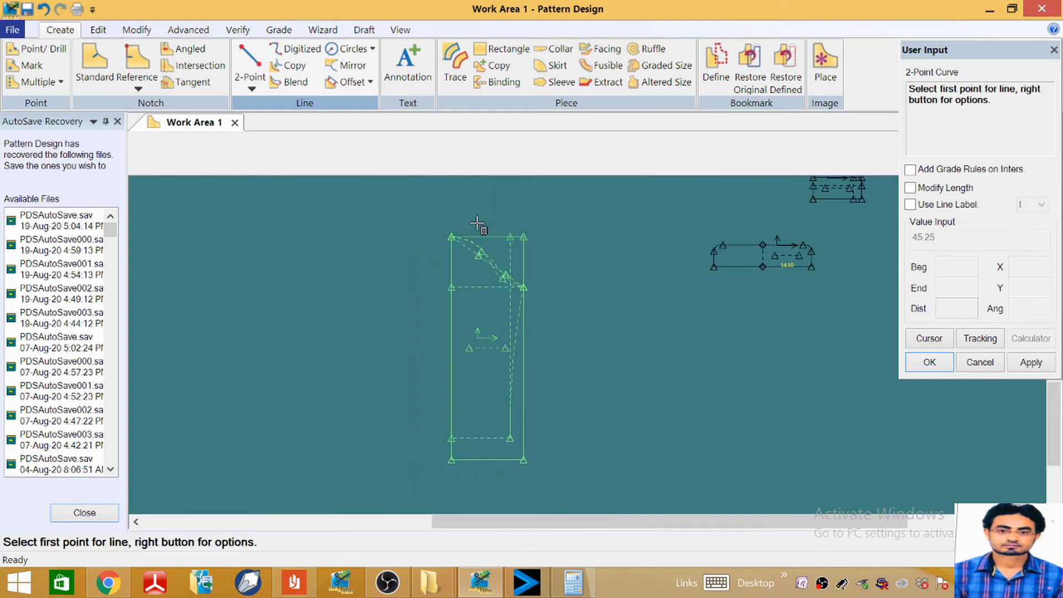
pyautogui.rightClick(408, 194)
pyautogui.click(367, 138)
# Step: Draw a vertical 2-Point line 13 long upward from the 50% point of the right half of the sleeve's lower internal line
pyautogui.scroll(2, 489, 387)
pyautogui.scroll(1, 478, 328)
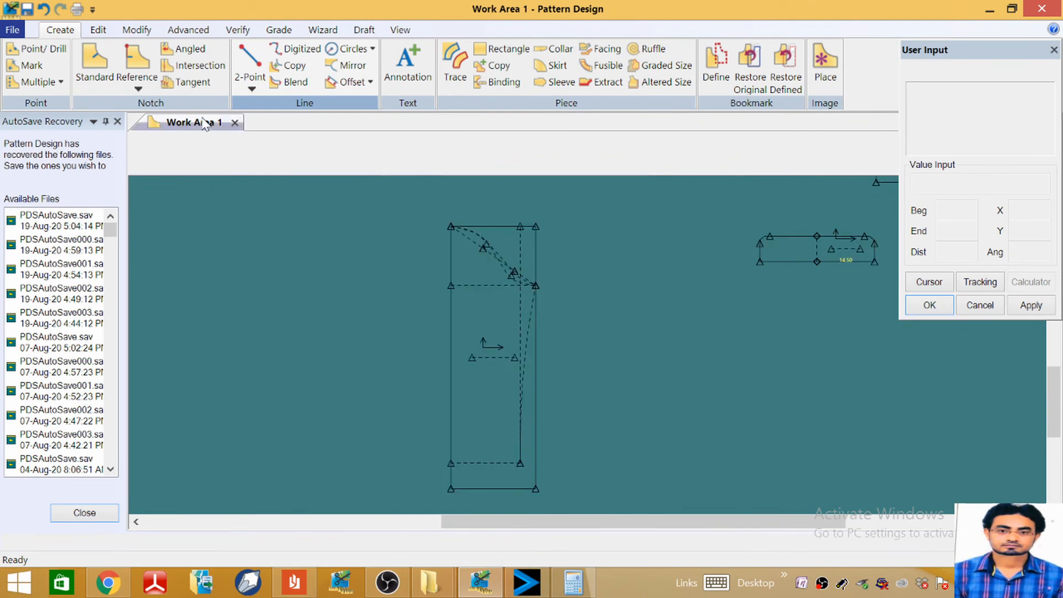
pyautogui.click(254, 92)
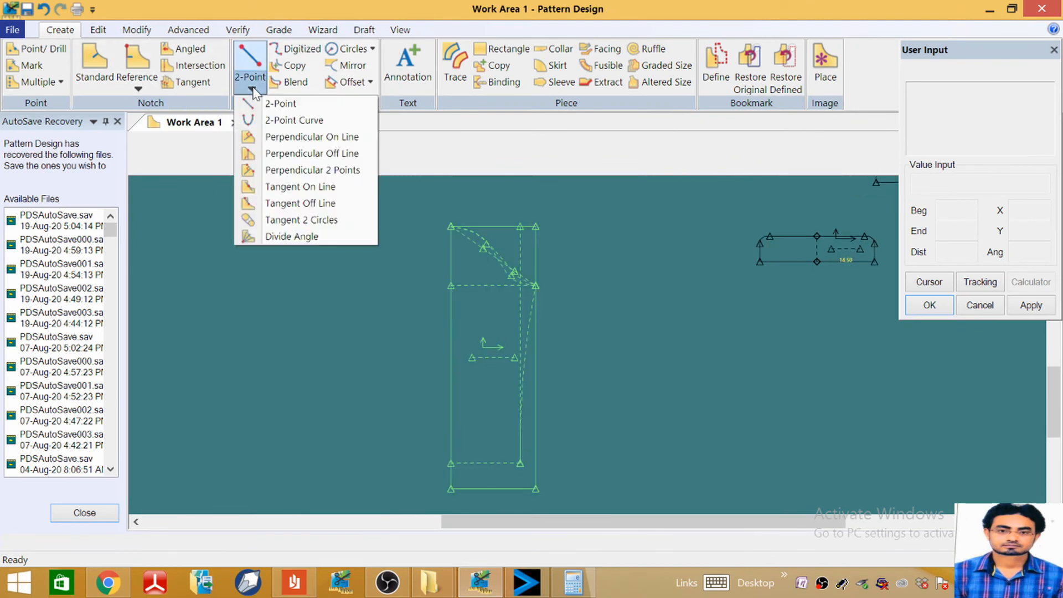
pyautogui.click(274, 103)
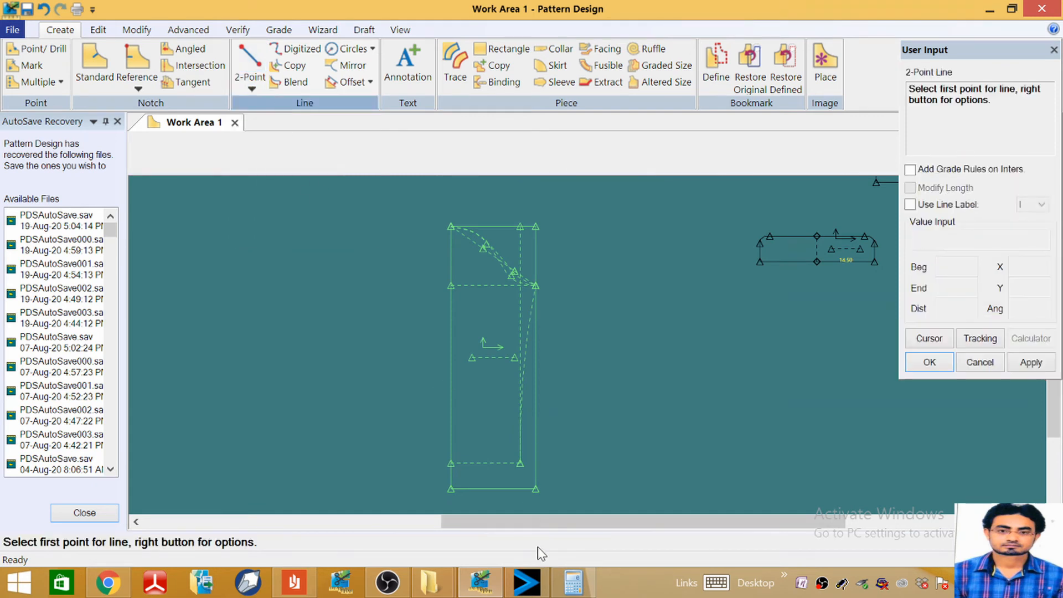
pyautogui.click(523, 465)
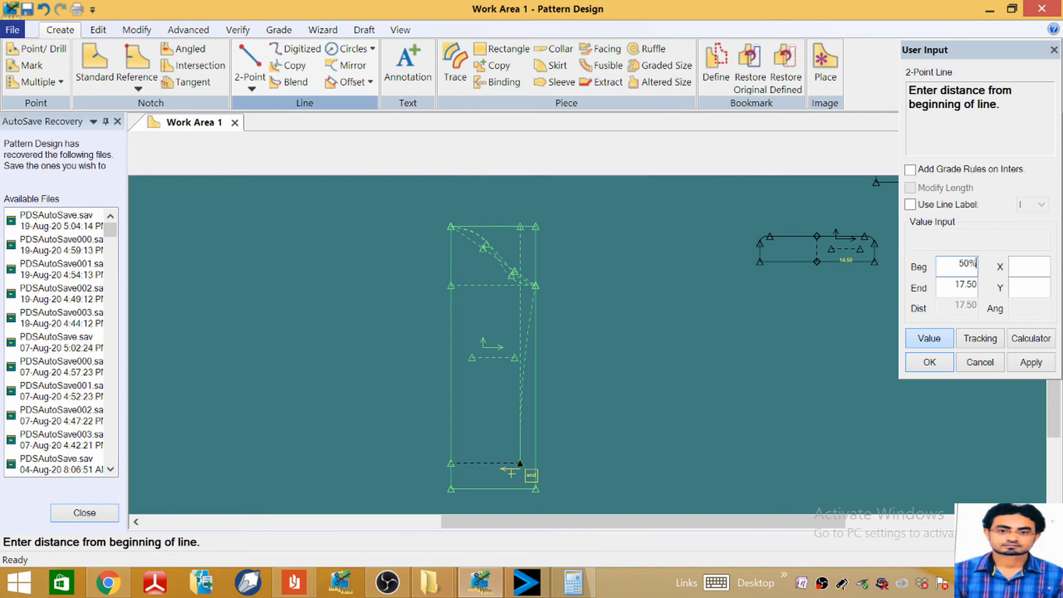
pyautogui.write('50%')
pyautogui.press('Return')
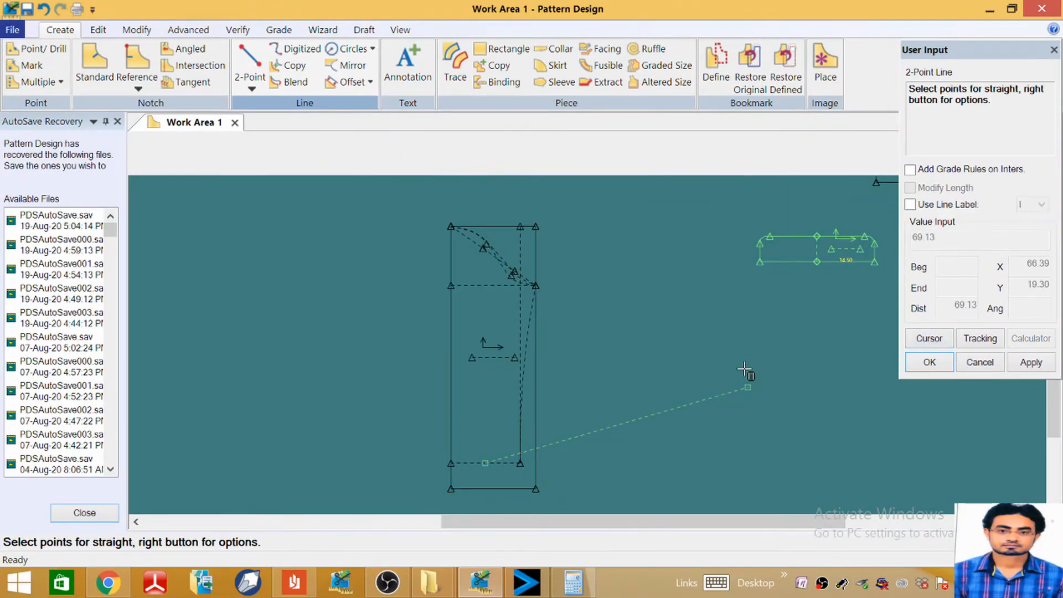
pyautogui.rightClick(454, 416)
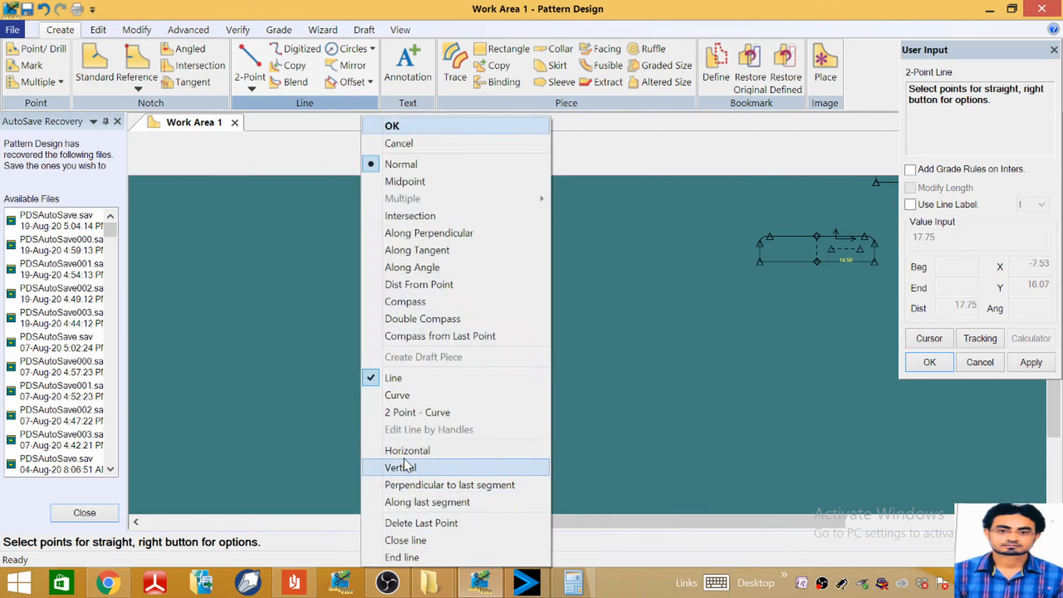
pyautogui.click(410, 469)
pyautogui.click(929, 338)
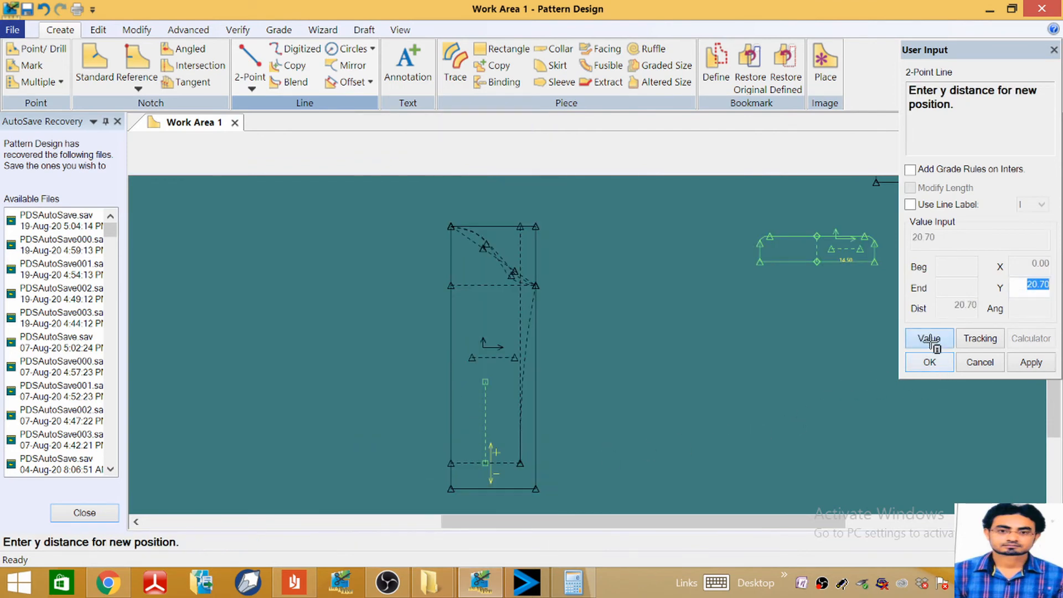
pyautogui.write('1')
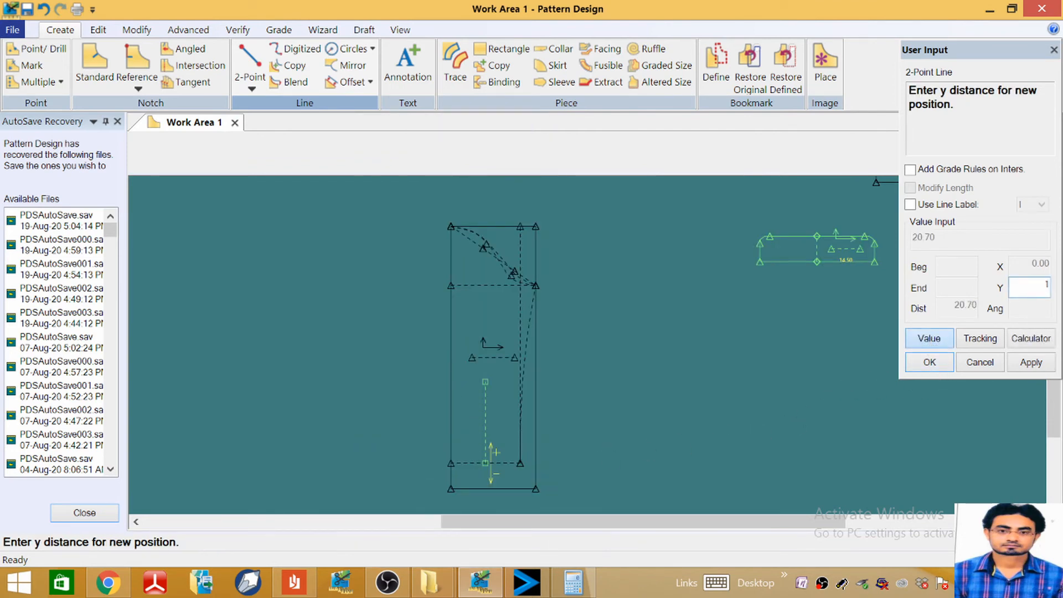
pyautogui.write('3')
pyautogui.press('Return')
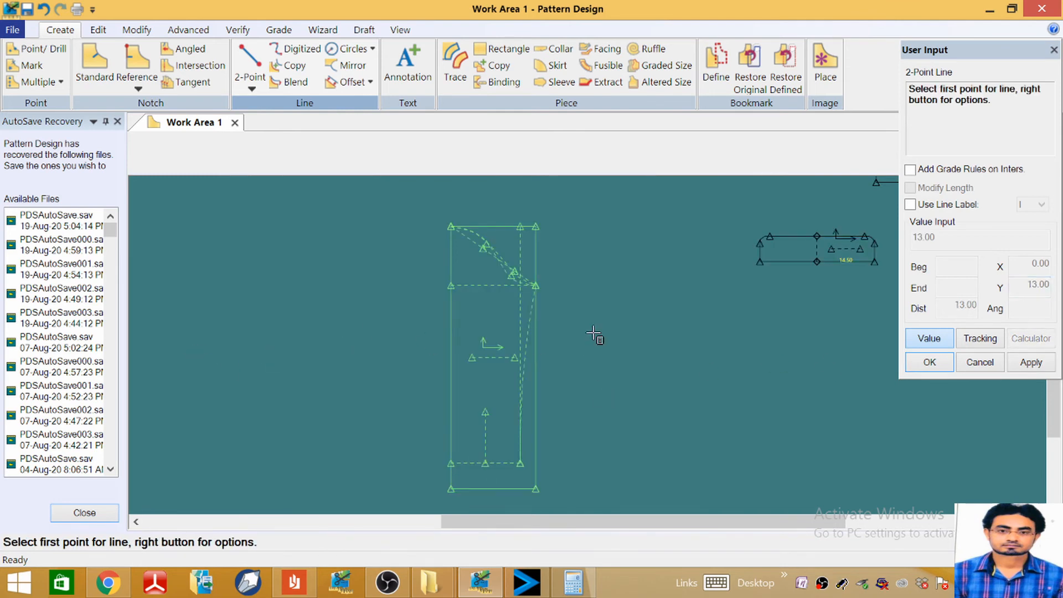
pyautogui.rightClick(593, 290)
pyautogui.click(542, 124)
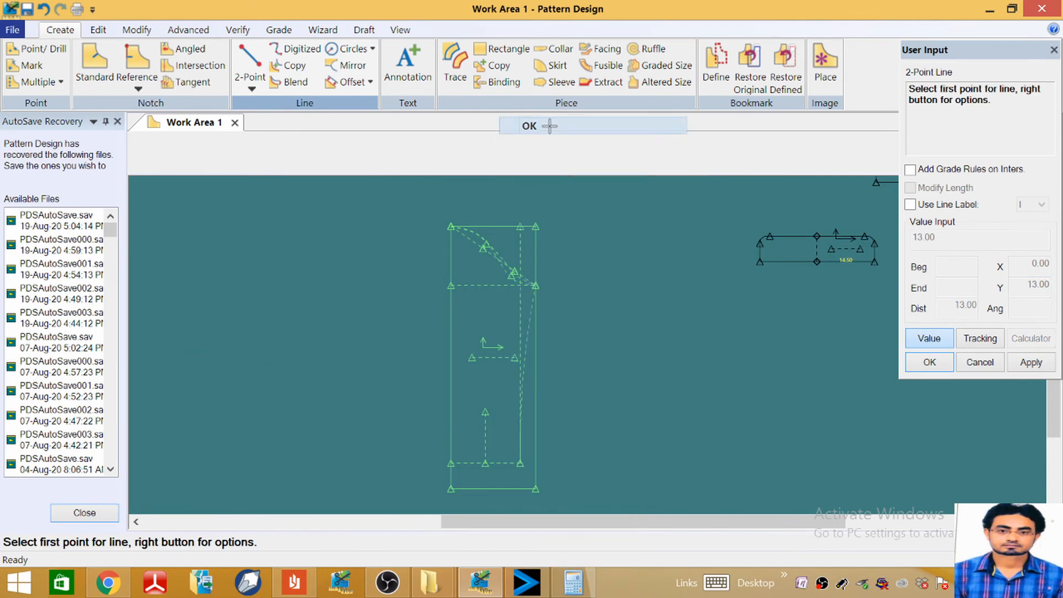
# Step: Mirror the deeper cap curve, the curved side seam and the lower internal line across the sleeve's straight centre edge
pyautogui.scroll(3, 451, 229)
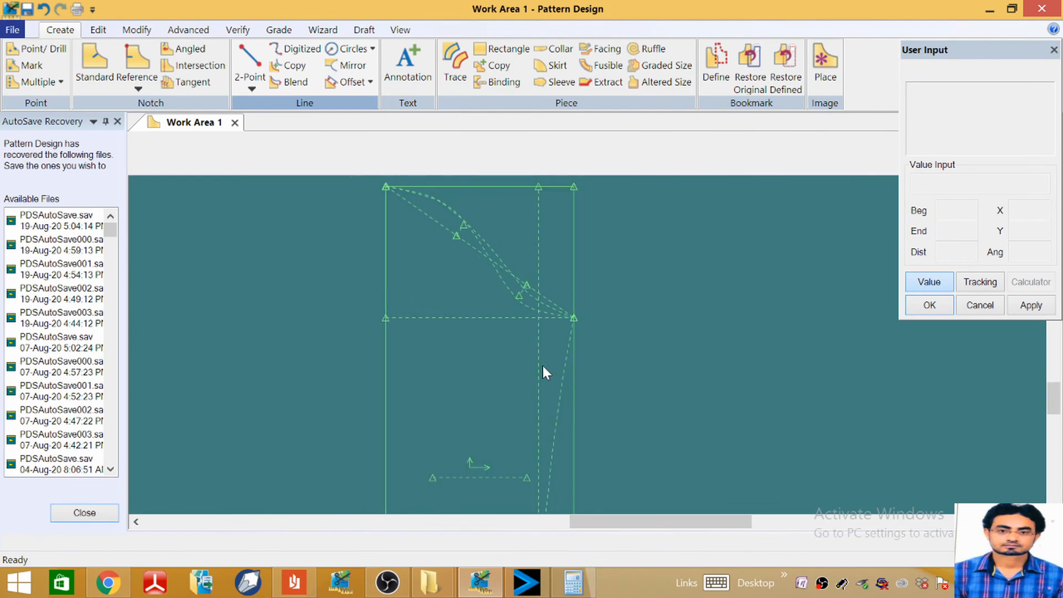
pyautogui.scroll(-1, 542, 367)
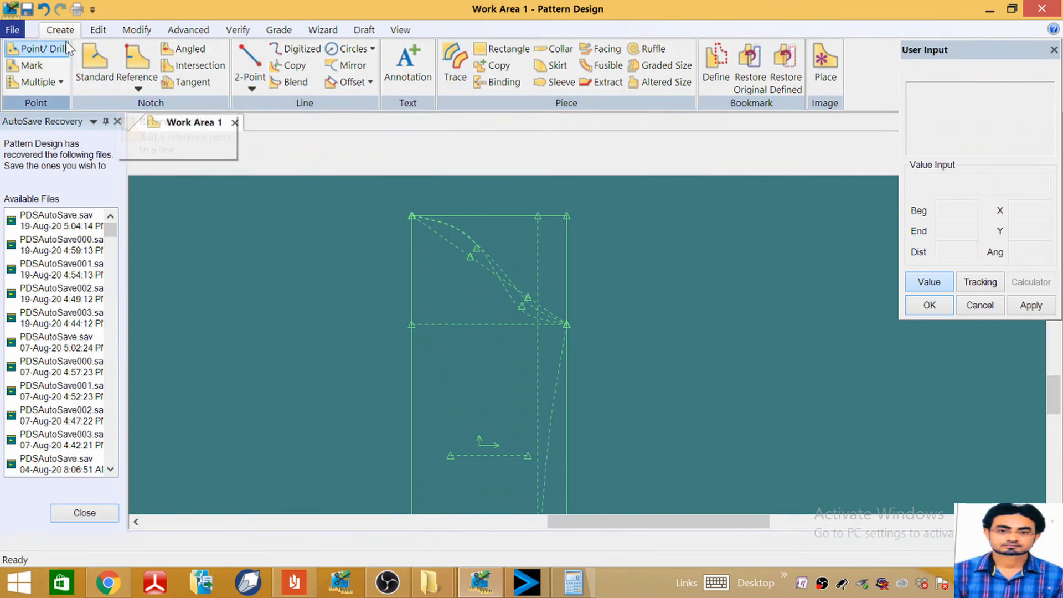
pyautogui.click(345, 64)
pyautogui.scroll(-2, 578, 237)
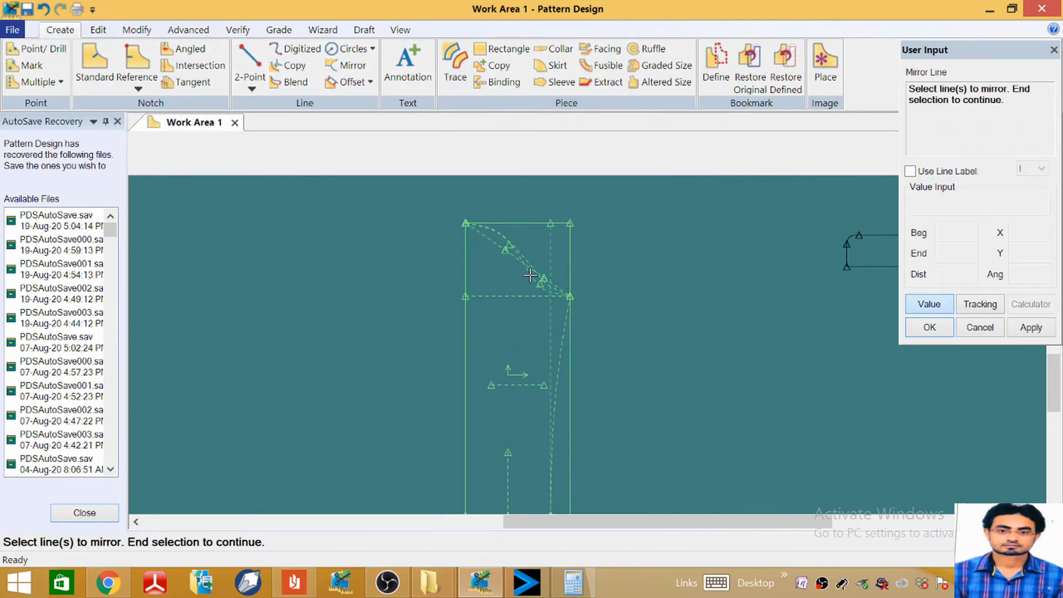
pyautogui.scroll(5, 530, 271)
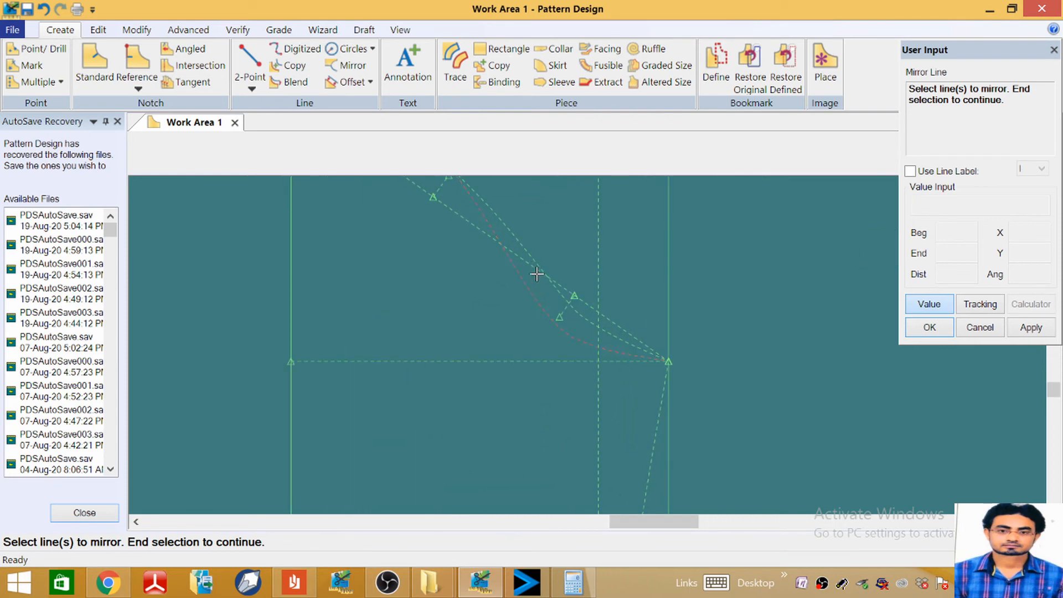
pyautogui.scroll(-5, 536, 286)
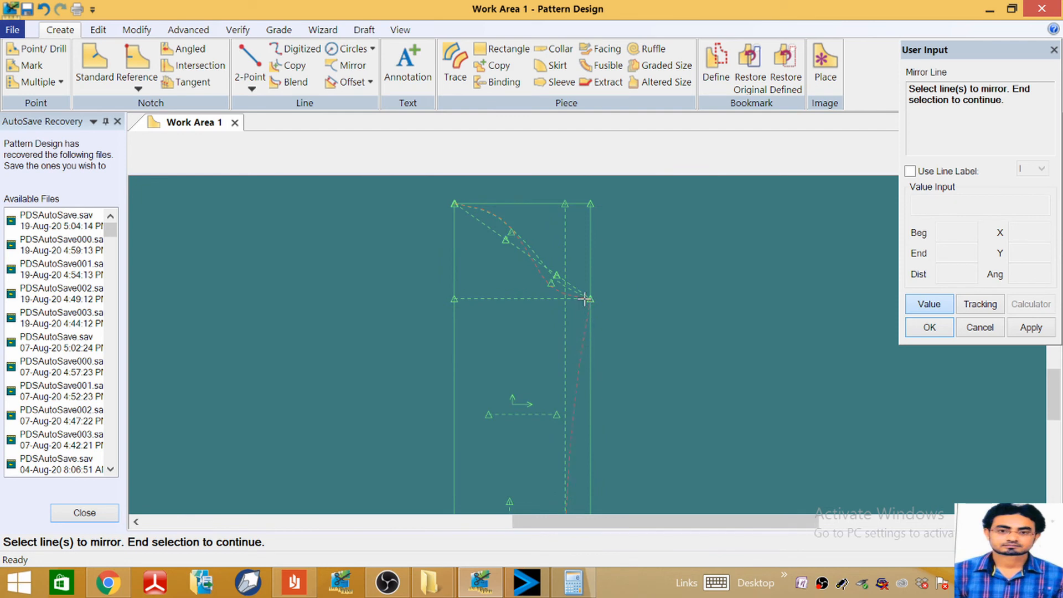
pyautogui.scroll(-3, 586, 303)
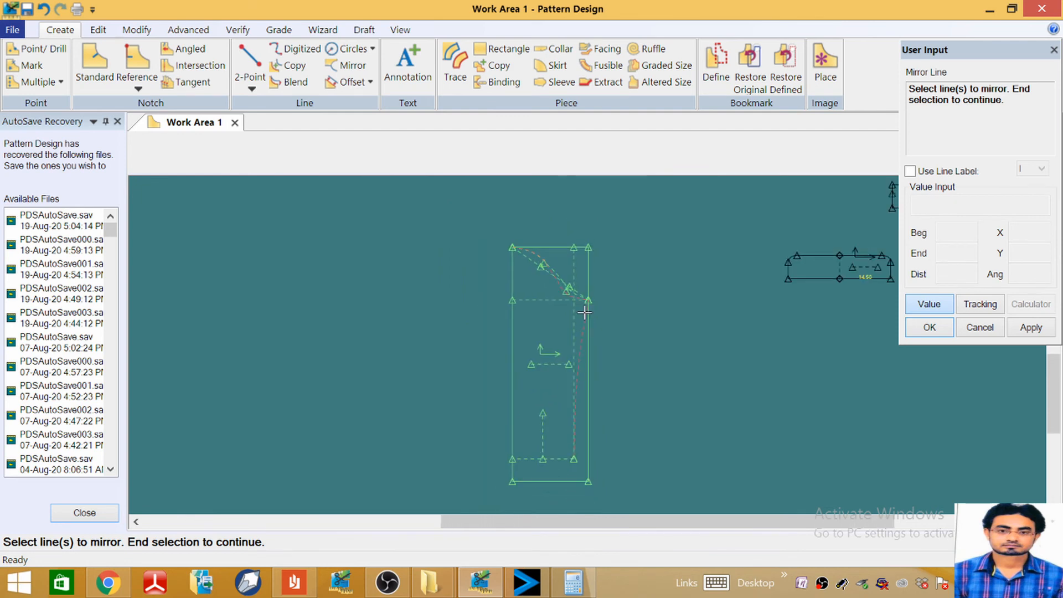
pyautogui.click(511, 350)
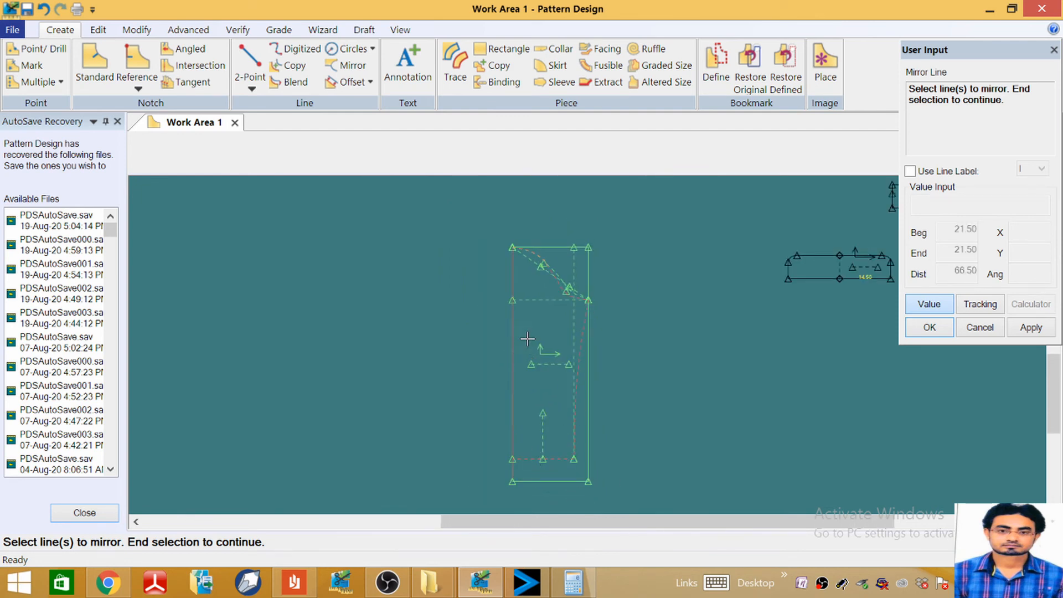
pyautogui.rightClick(494, 333)
pyautogui.click(496, 335)
pyautogui.click(513, 348)
pyautogui.scroll(2, 487, 318)
pyautogui.scroll(-4, 482, 282)
pyautogui.scroll(8, 471, 266)
pyautogui.scroll(-3, 459, 241)
pyautogui.scroll(7, 558, 283)
pyautogui.scroll(-4, 533, 247)
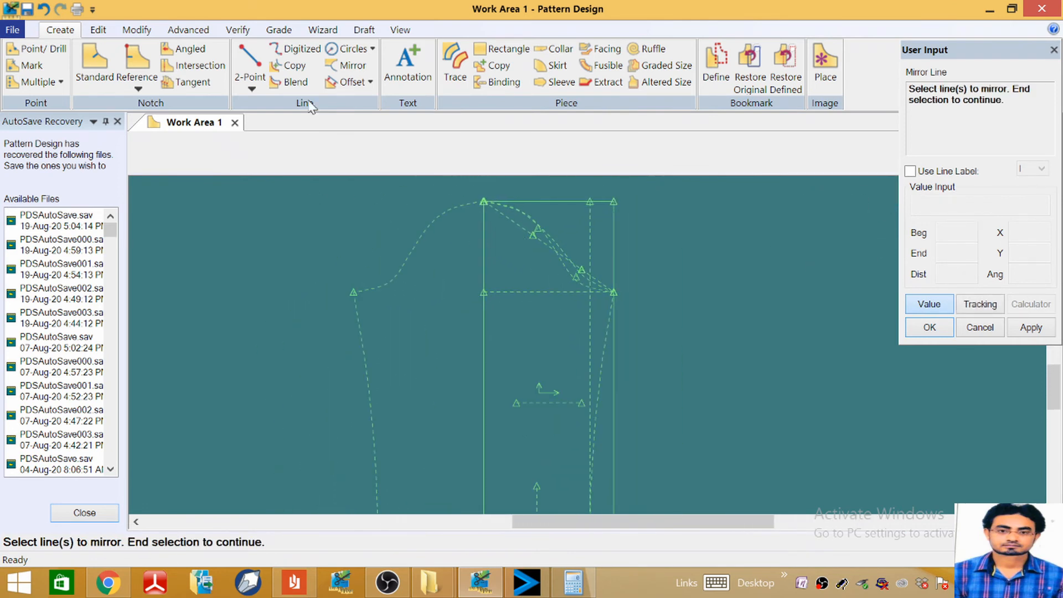
# Step: Add the annotation "Front right" with character size 2 to the mirrored half of the sleeve
pyautogui.click(406, 67)
pyautogui.click(411, 348)
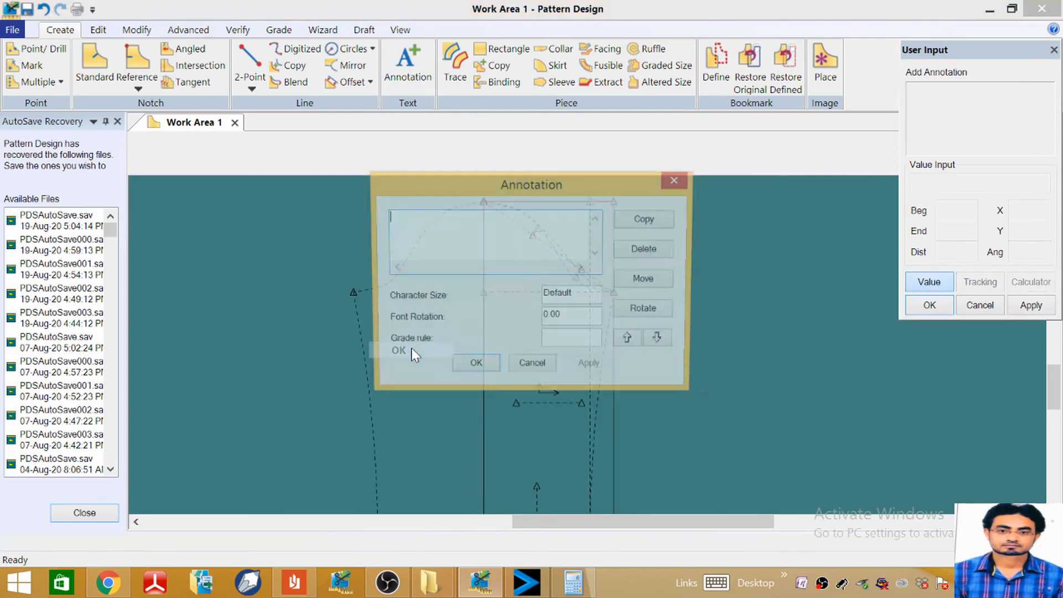
pyautogui.write('FR')
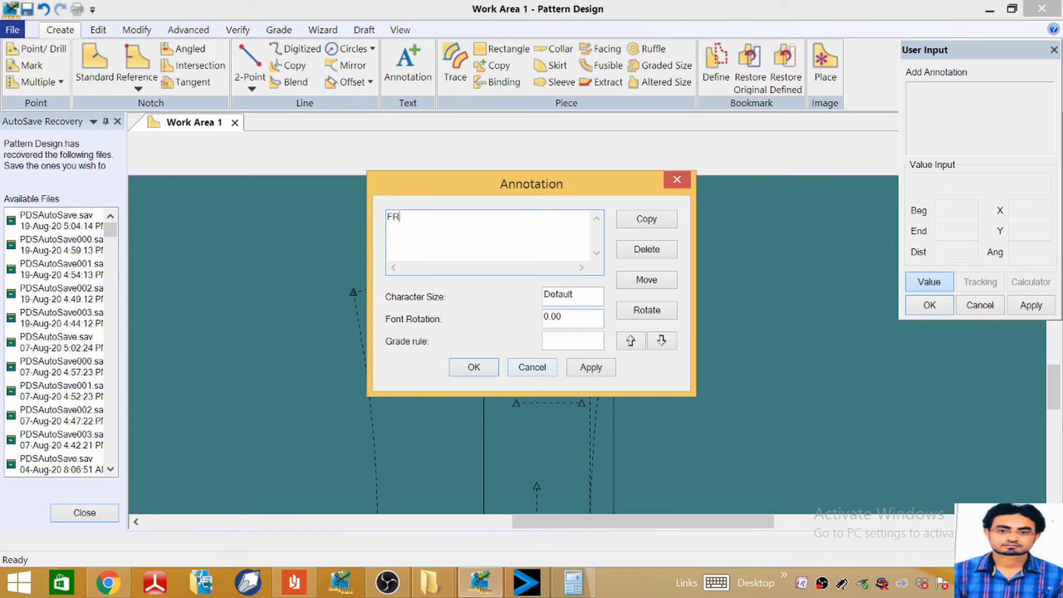
pyautogui.press('Tab')
pyautogui.write('2')
pyautogui.press('Return')
pyautogui.rightClick(475, 326)
pyautogui.click(474, 330)
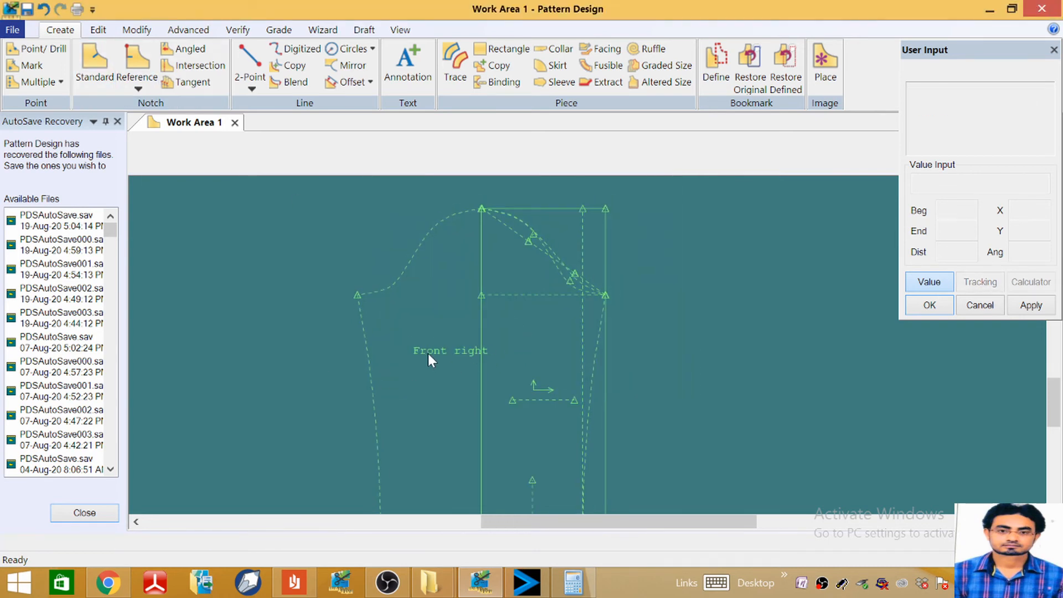
# Step: Move the "Front right" annotation left so it sits clear of the sleeve's centre line
pyautogui.click(98, 30)
pyautogui.click(61, 62)
pyautogui.click(442, 342)
pyautogui.rightClick(391, 335)
pyautogui.click(438, 449)
pyautogui.click(384, 356)
pyautogui.rightClick(632, 307)
pyautogui.click(633, 307)
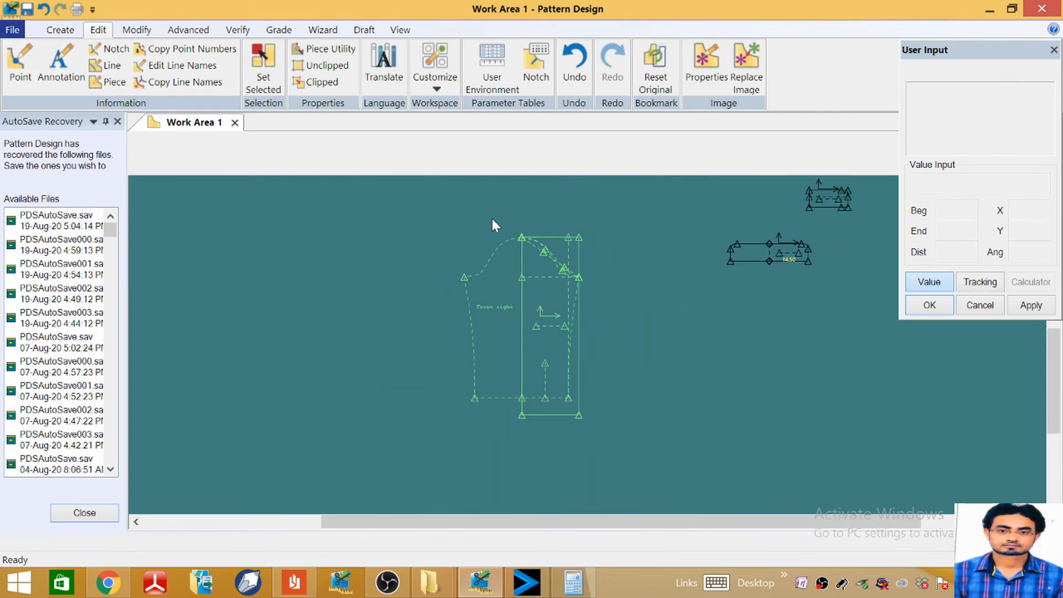
# Step: Trace the full sleeve perimeter along the mirrored front cap curve, back cap curve, both curved side seams and the hem line
pyautogui.scroll(2, 515, 371)
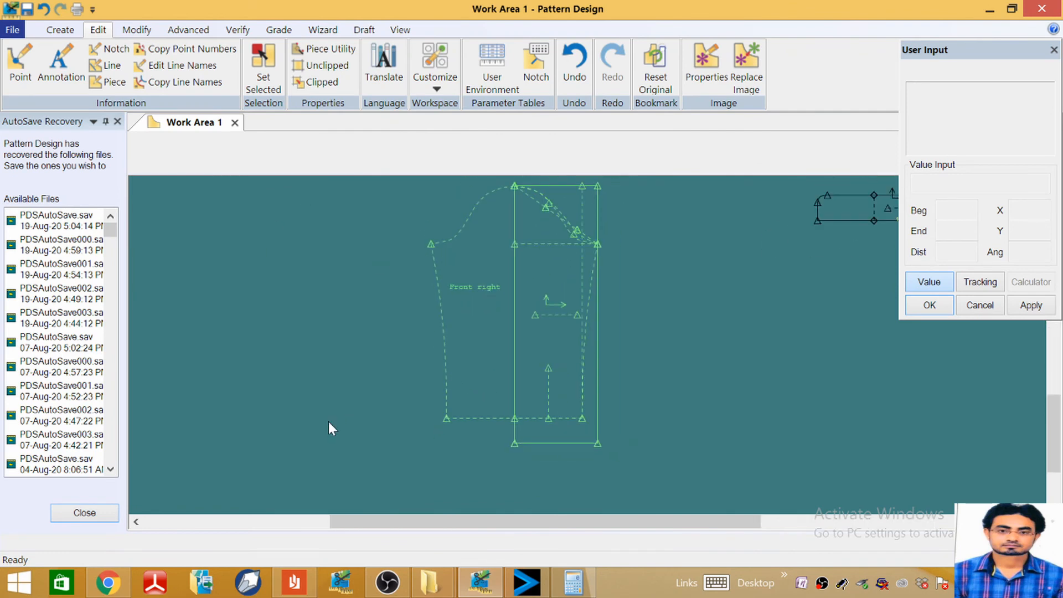
pyautogui.scroll(-1, 328, 422)
pyautogui.click(60, 29)
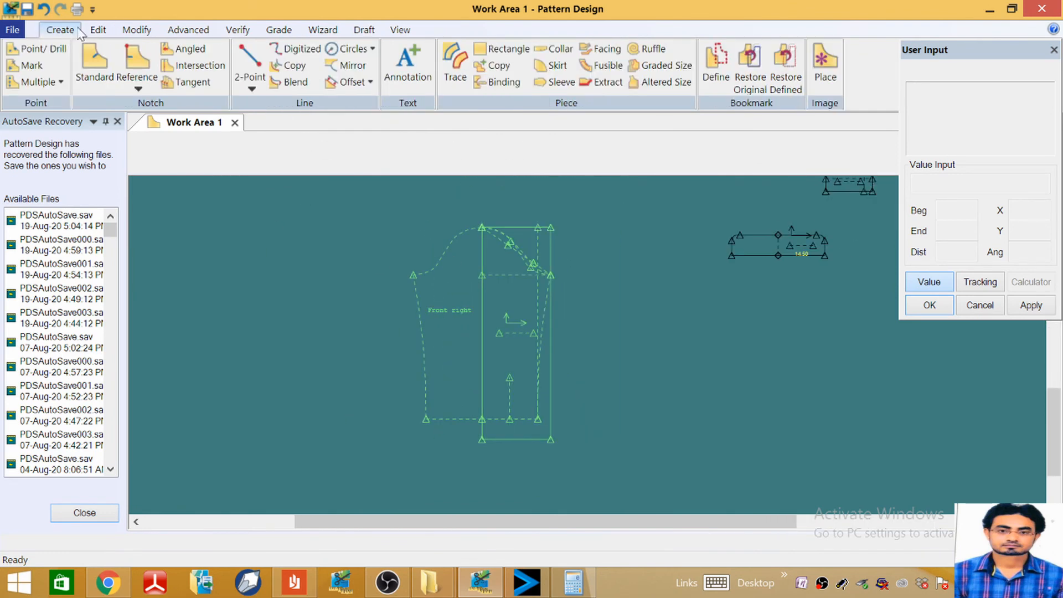
pyautogui.click(455, 65)
pyautogui.scroll(2, 488, 252)
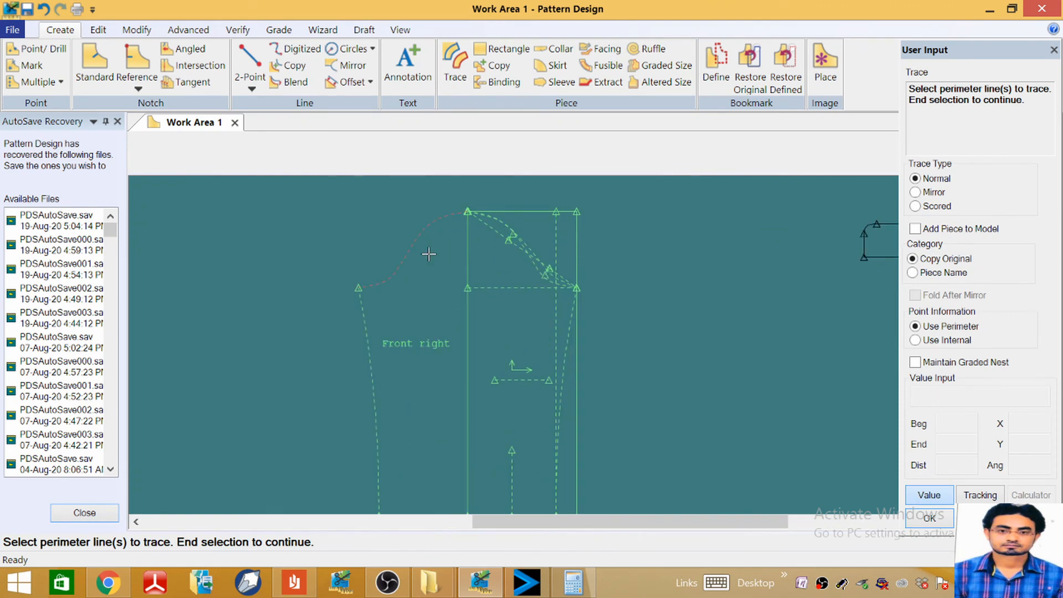
pyautogui.scroll(-1, 558, 194)
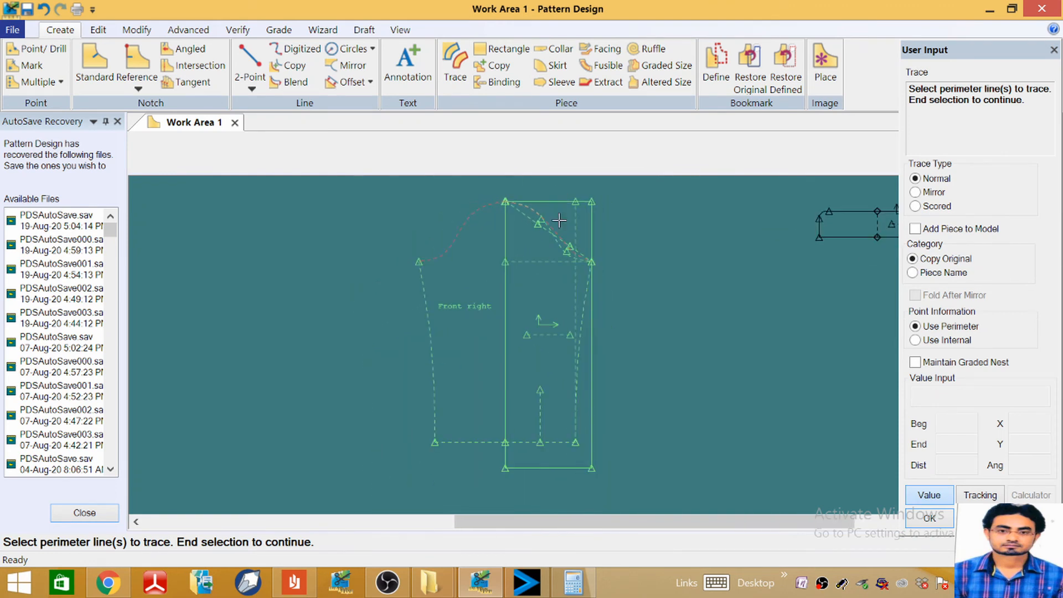
pyautogui.click(586, 310)
pyautogui.click(523, 443)
pyautogui.rightClick(460, 354)
pyautogui.click(470, 350)
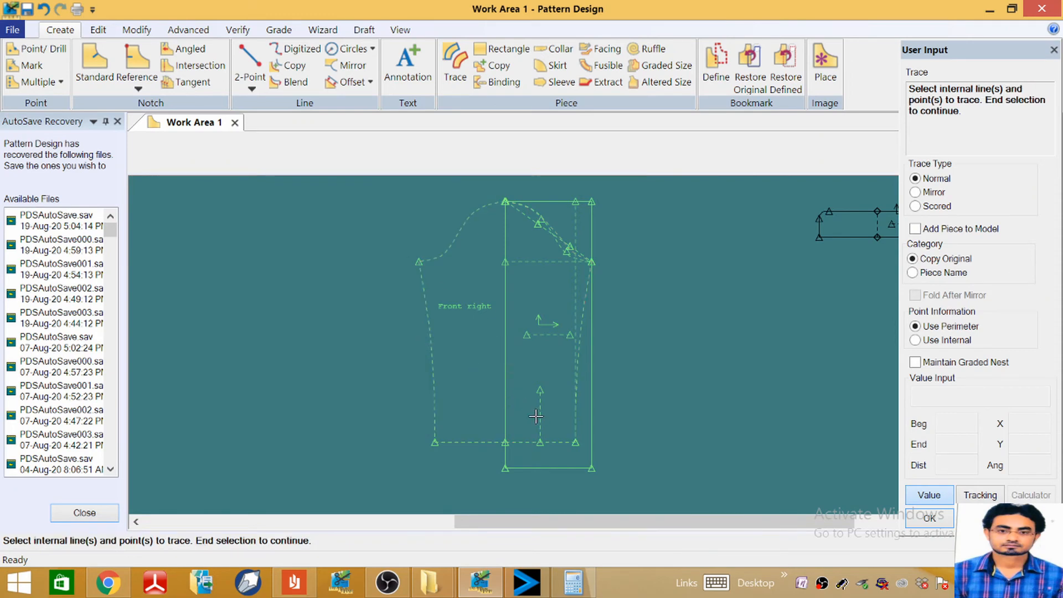
# Step: Finish the trace with the short vertical slit line as an internal, place the sleeve piece right of the draft and name it SLV
pyautogui.rightClick(672, 341)
pyautogui.click(669, 348)
pyautogui.scroll(-4, 560, 282)
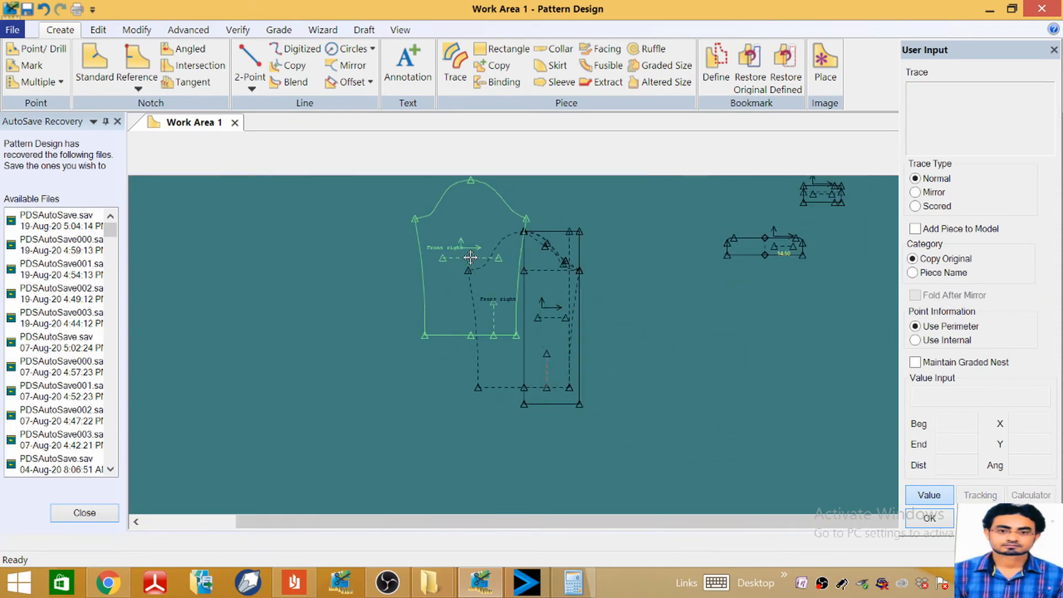
pyautogui.scroll(1, 407, 264)
pyautogui.scroll(-1, 355, 272)
pyautogui.scroll(-3, 327, 275)
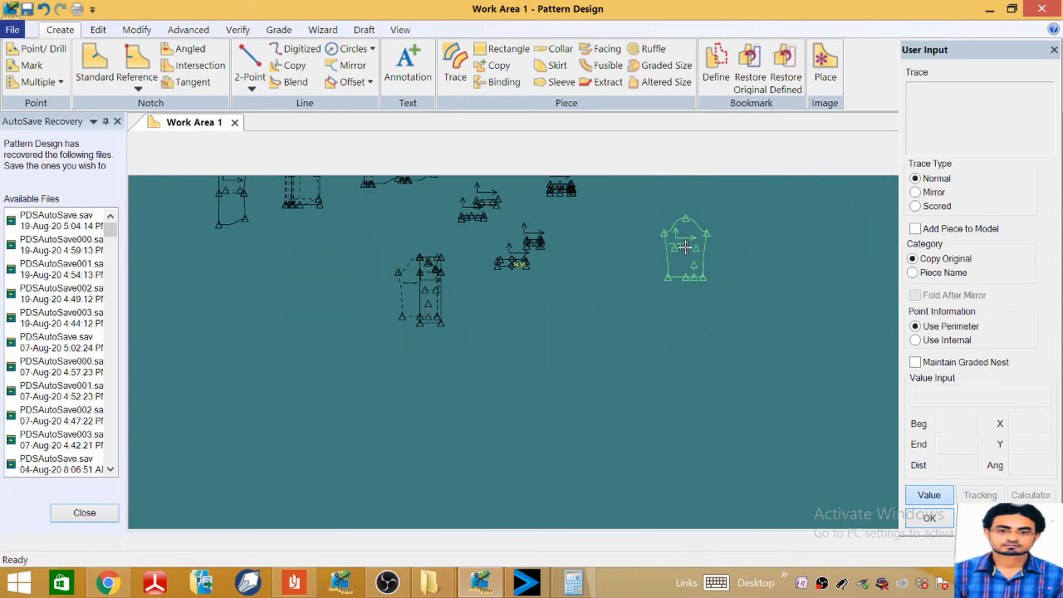
pyautogui.scroll(1, 678, 252)
pyautogui.click(585, 281)
pyautogui.write('S')
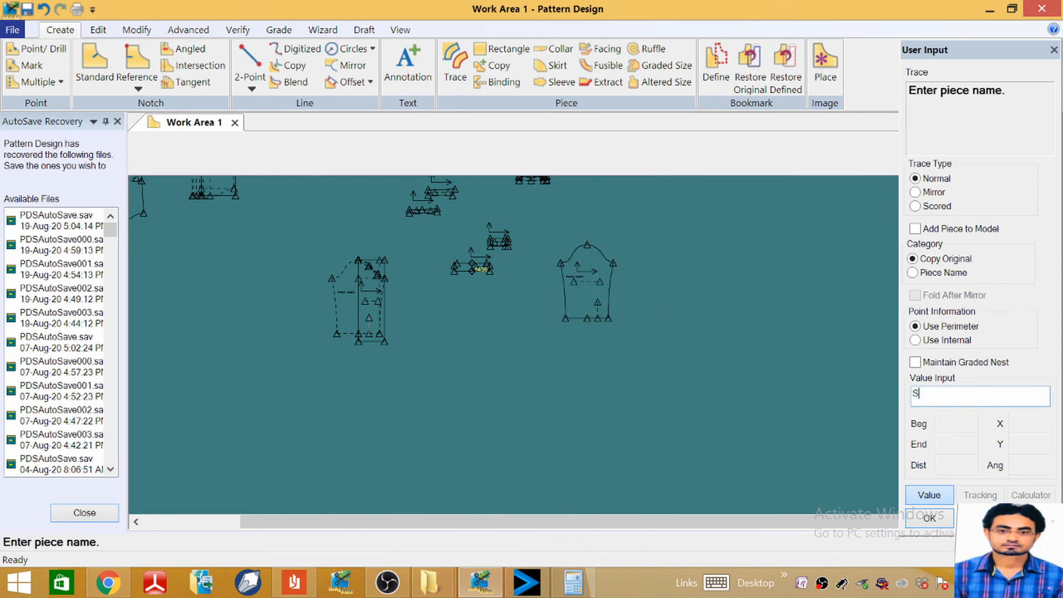
pyautogui.write('LV')
pyautogui.press('Return')
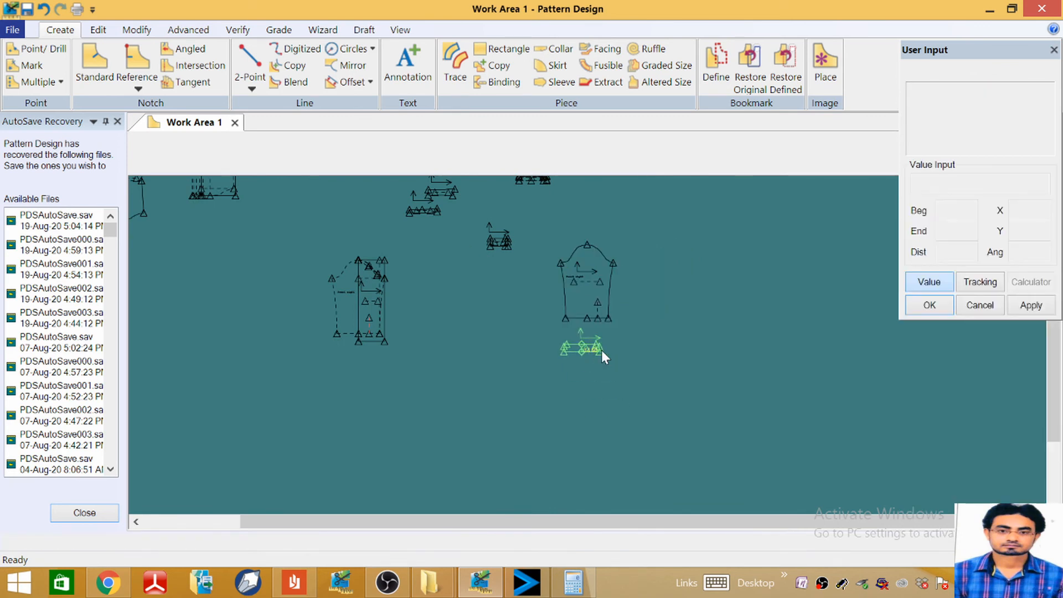
# Step: Examine the half sleeve drawing's placket and cuff dimensions in the spec sheet spacksheet(final1).pdf, then return to the pattern work area
pyautogui.scroll(-5, 642, 375)
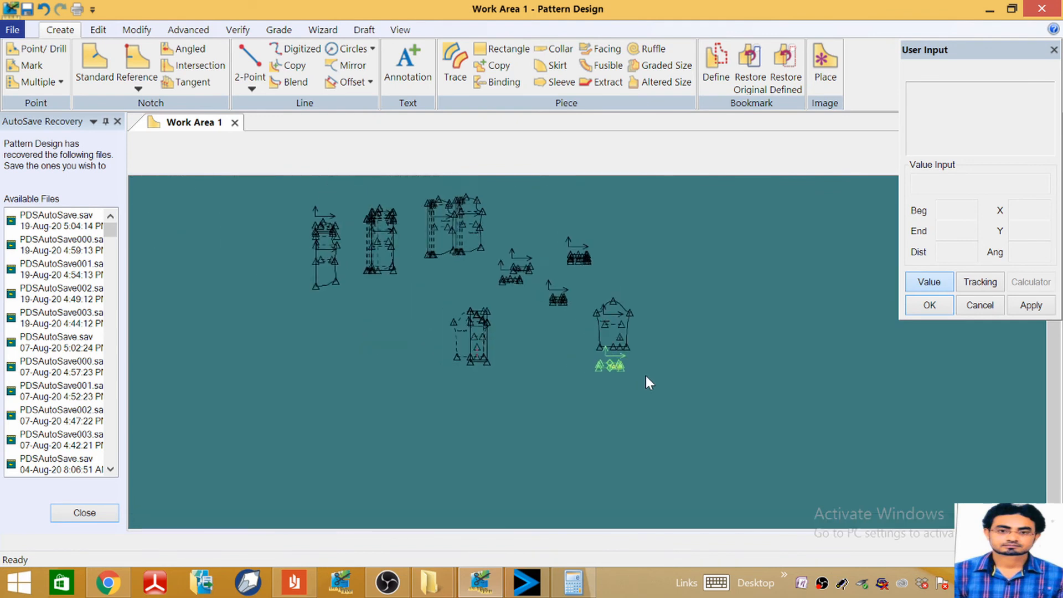
pyautogui.scroll(6, 631, 354)
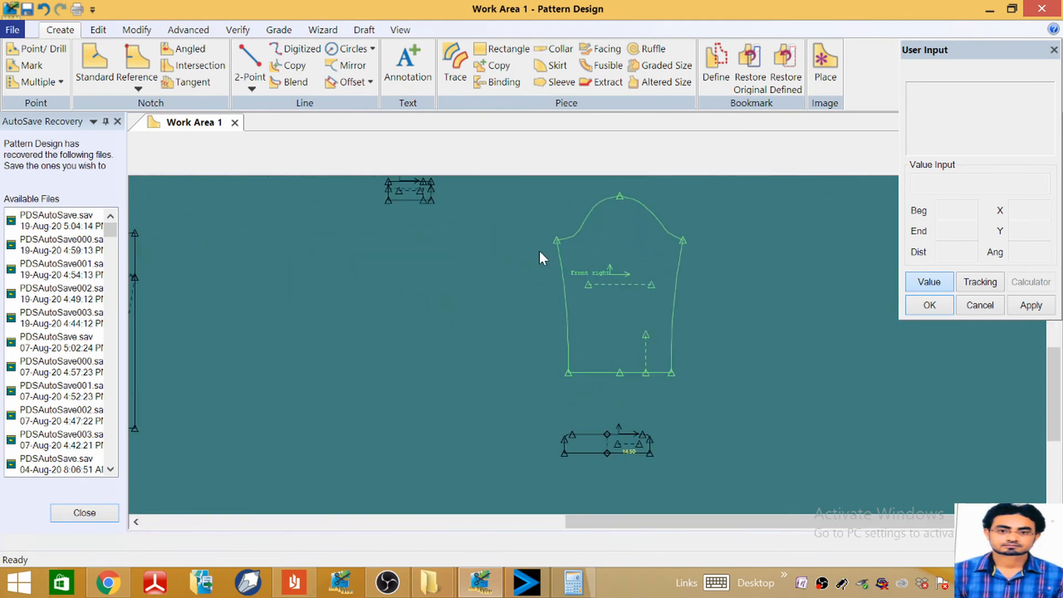
pyautogui.scroll(-2, 526, 244)
pyautogui.scroll(-1, 511, 225)
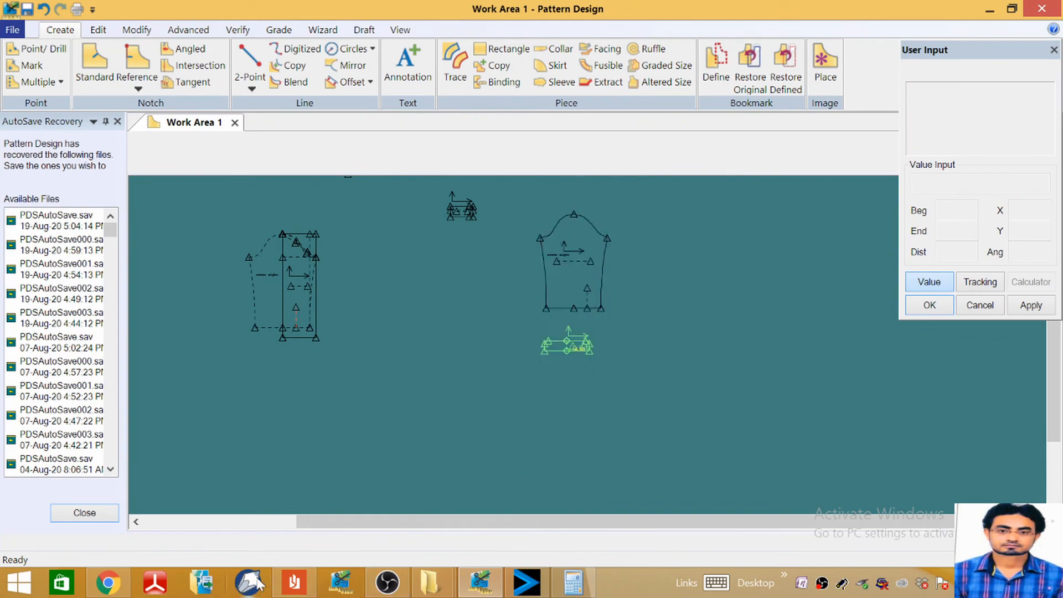
pyautogui.click(294, 583)
pyautogui.scroll(-5, 388, 368)
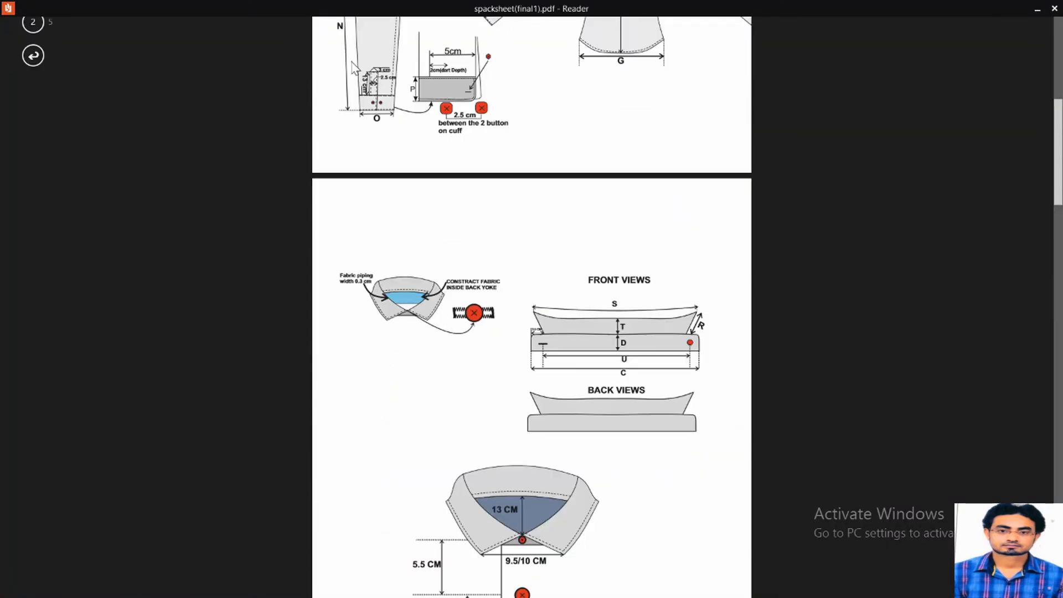
pyautogui.scroll(3, 366, 75)
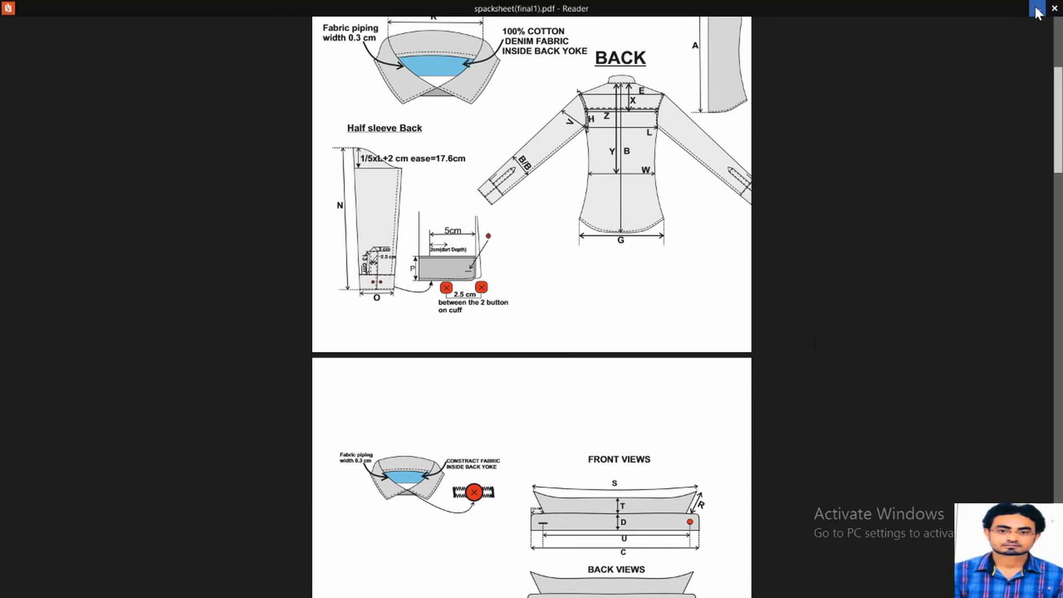
pyautogui.click(1030, 7)
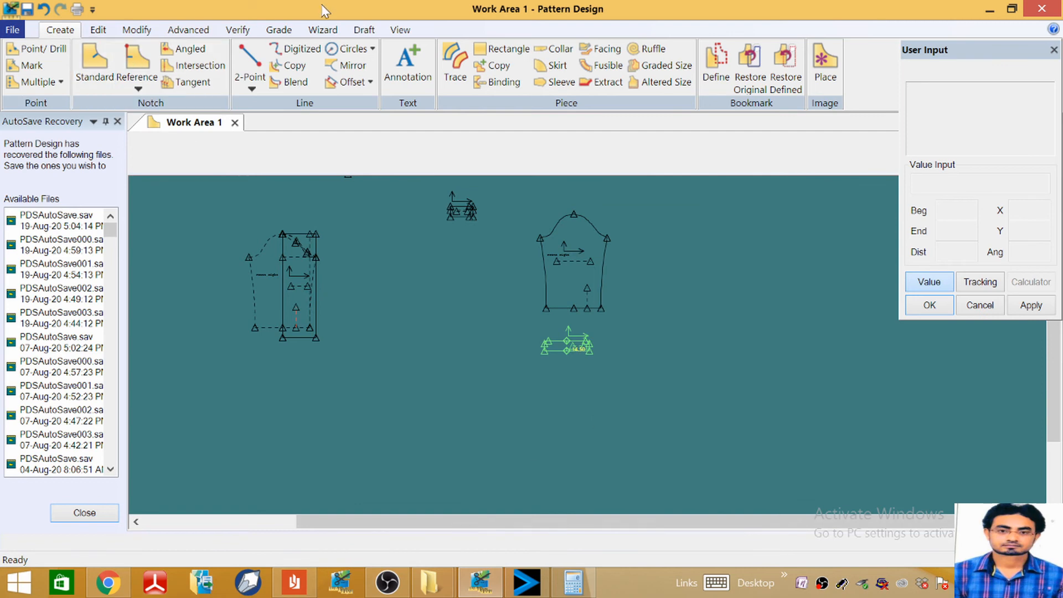
# Step: Create a rectangular placket piece 5 wide and 16 long beside the traced sleeve, and name it PLKT
pyautogui.click(501, 48)
pyautogui.click(677, 271)
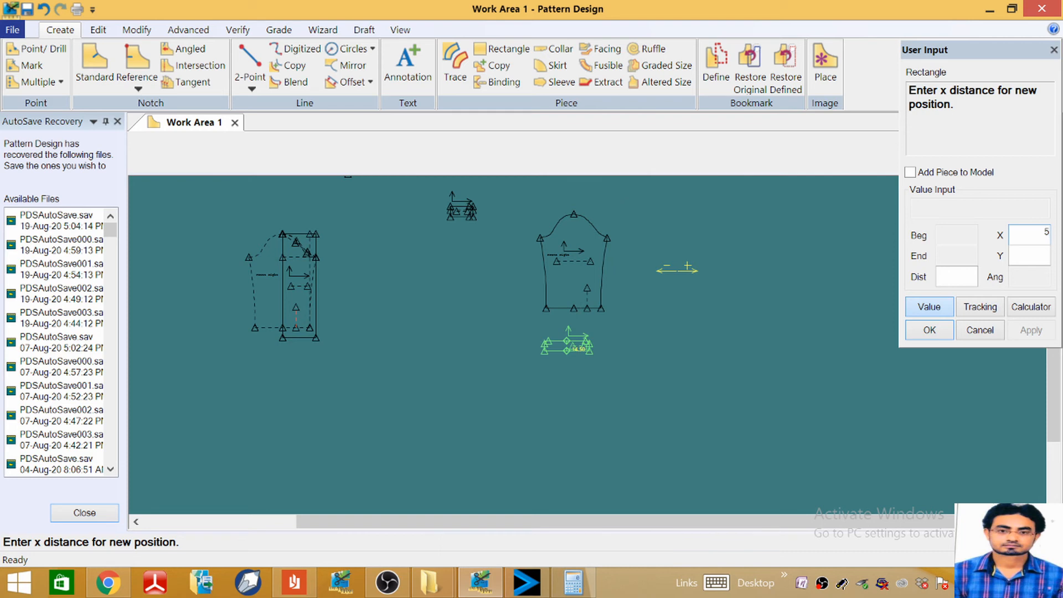
pyautogui.click(1040, 254)
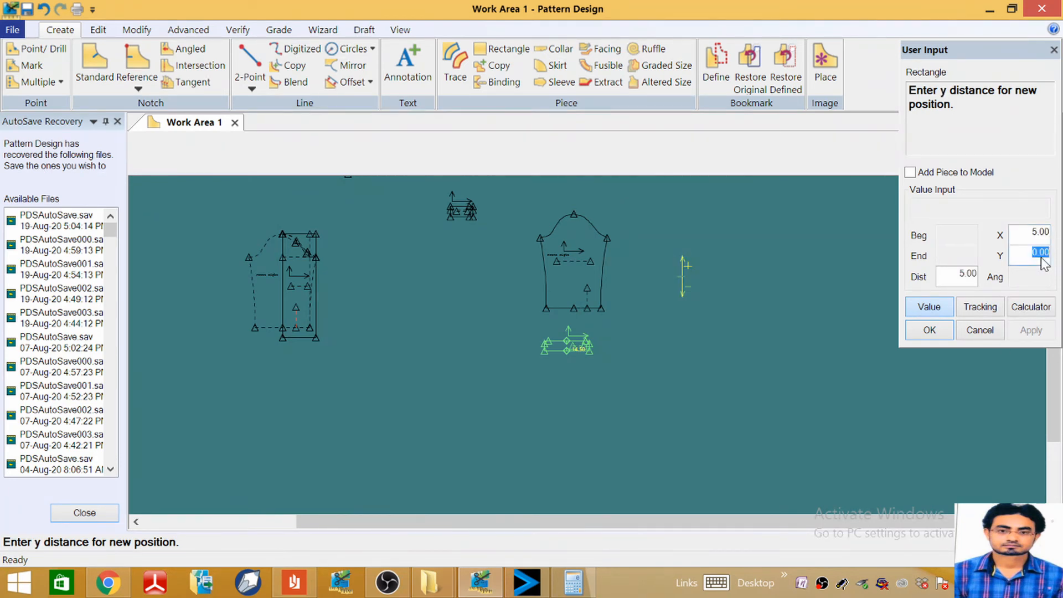
pyautogui.write('16')
pyautogui.press('Return')
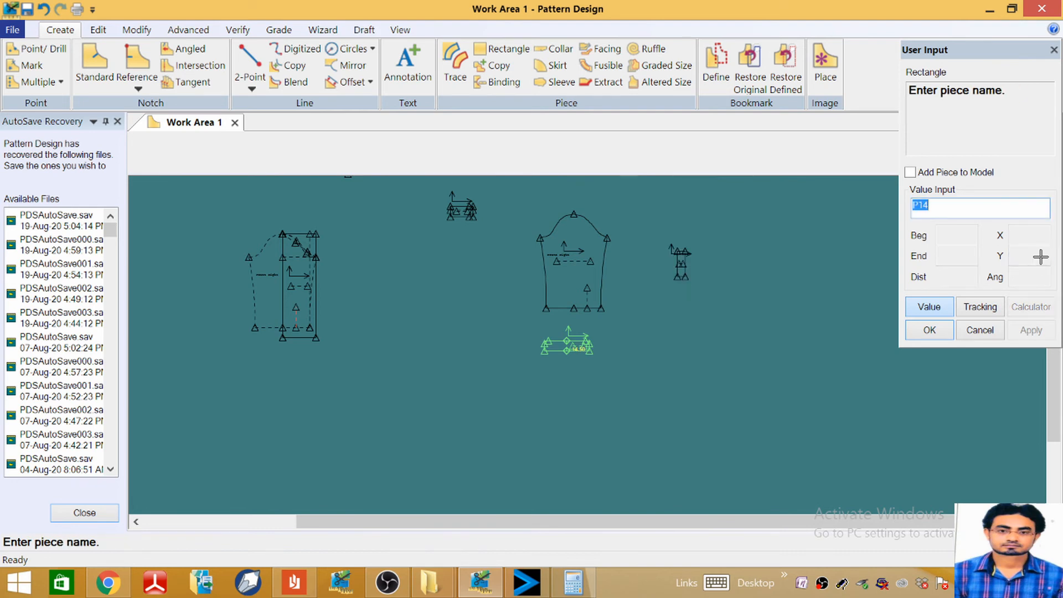
pyautogui.write('PLKT')
pyautogui.press('Return')
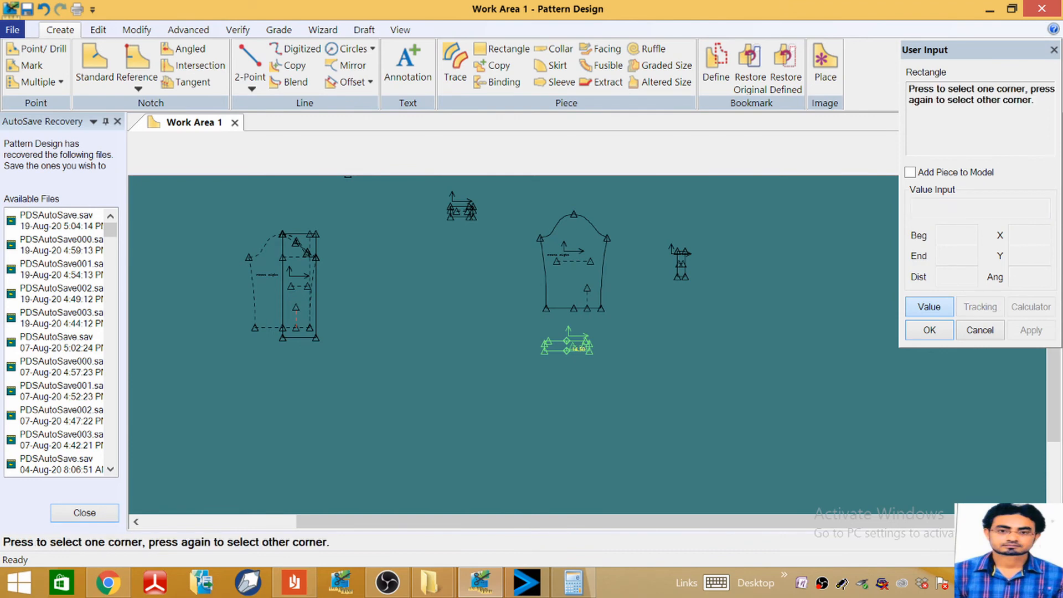
pyautogui.rightClick(696, 290)
pyautogui.click(693, 299)
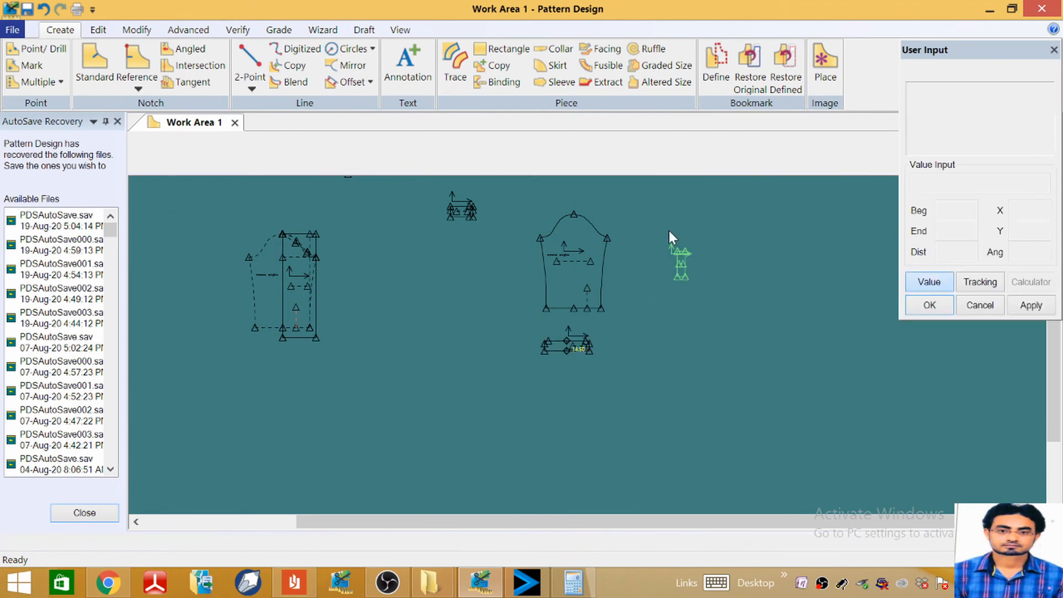
# Step: Offset the placket's left edge inward to add an internal vertical line along the middle of the piece
pyautogui.scroll(4, 686, 259)
pyautogui.scroll(3, 679, 265)
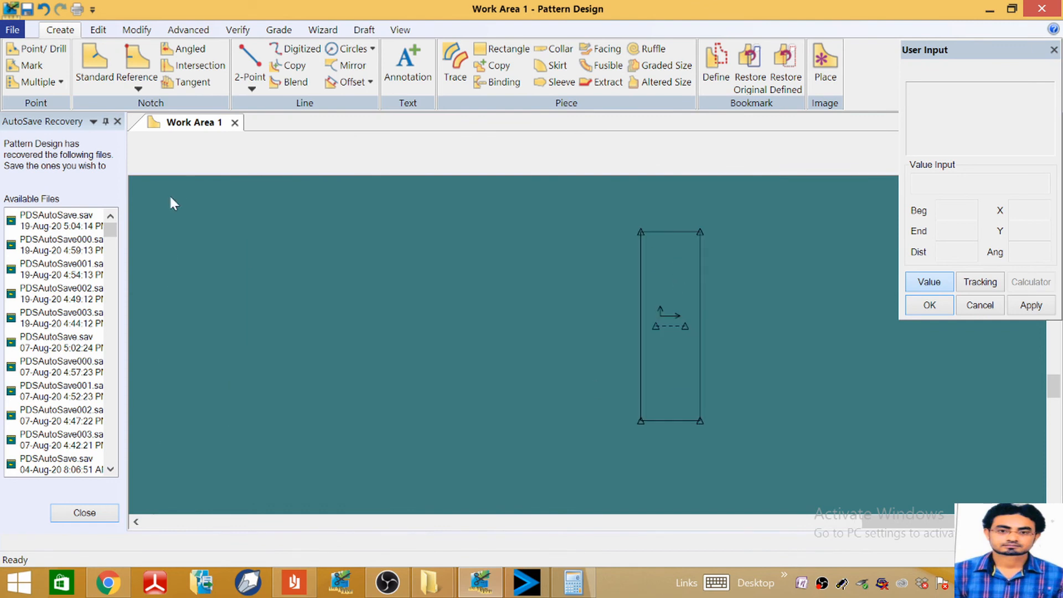
pyautogui.click(344, 82)
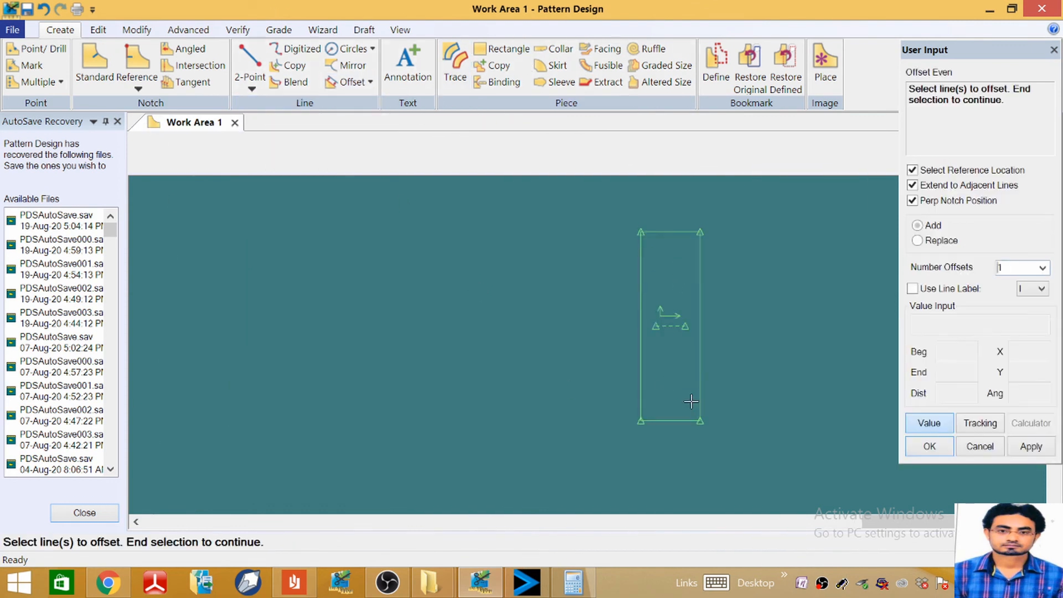
pyautogui.click(638, 298)
pyautogui.rightClick(638, 298)
pyautogui.click(640, 302)
pyautogui.click(641, 301)
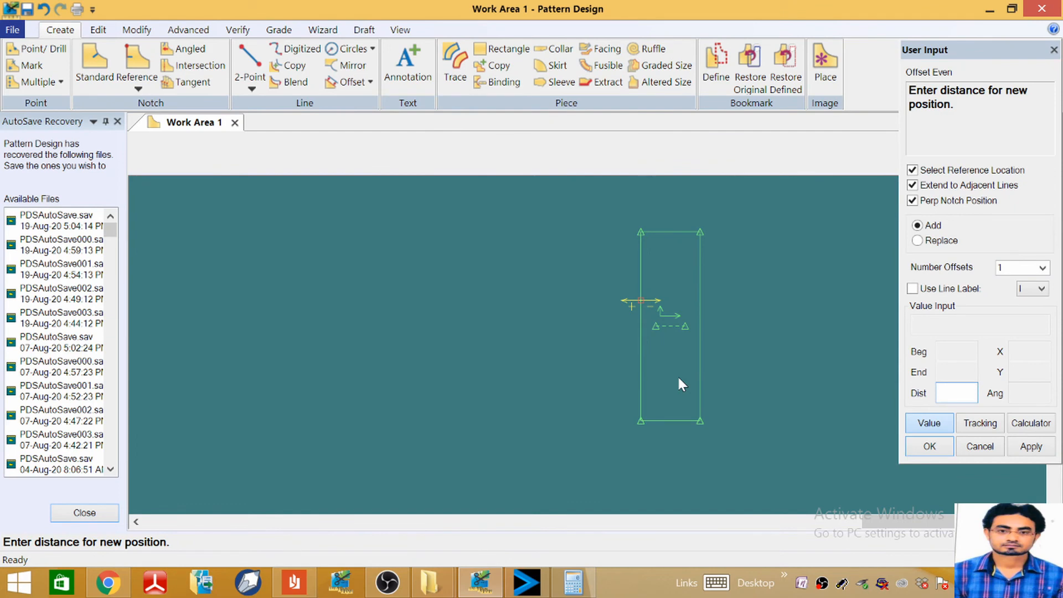
pyautogui.press('Return')
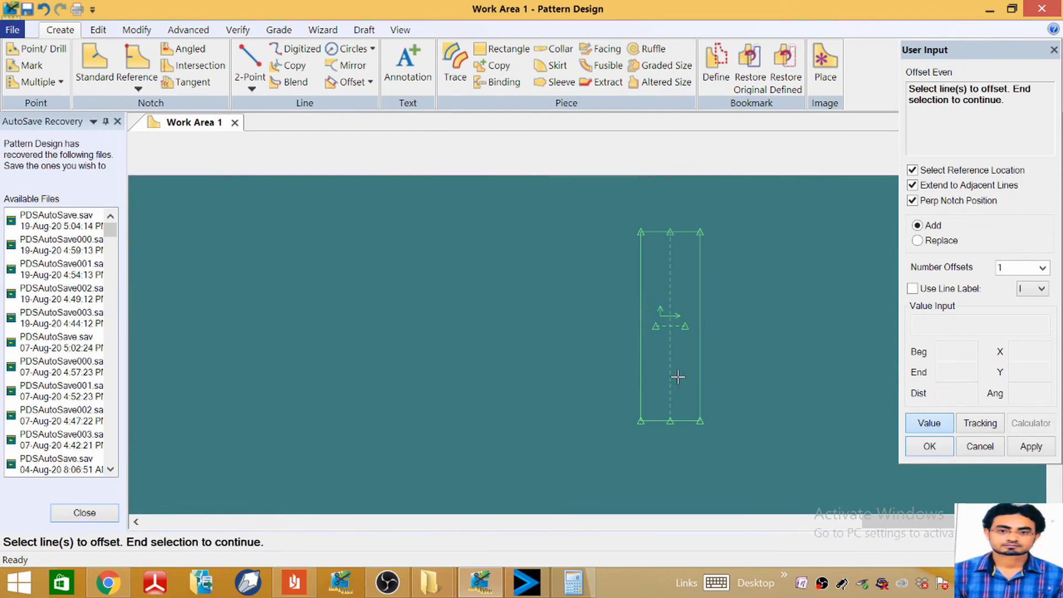
# Step: Offset the placket's top edge inward by 3 as an internal horizontal line
pyautogui.click(681, 230)
pyautogui.rightClick(681, 229)
pyautogui.click(685, 233)
pyautogui.click(681, 231)
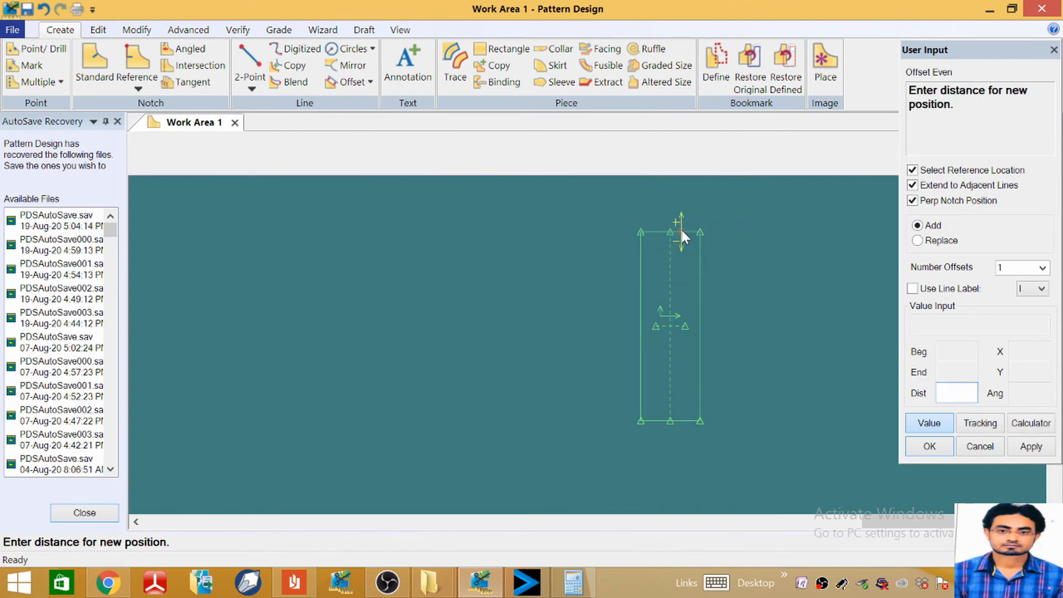
pyautogui.write('-3')
pyautogui.press('Return')
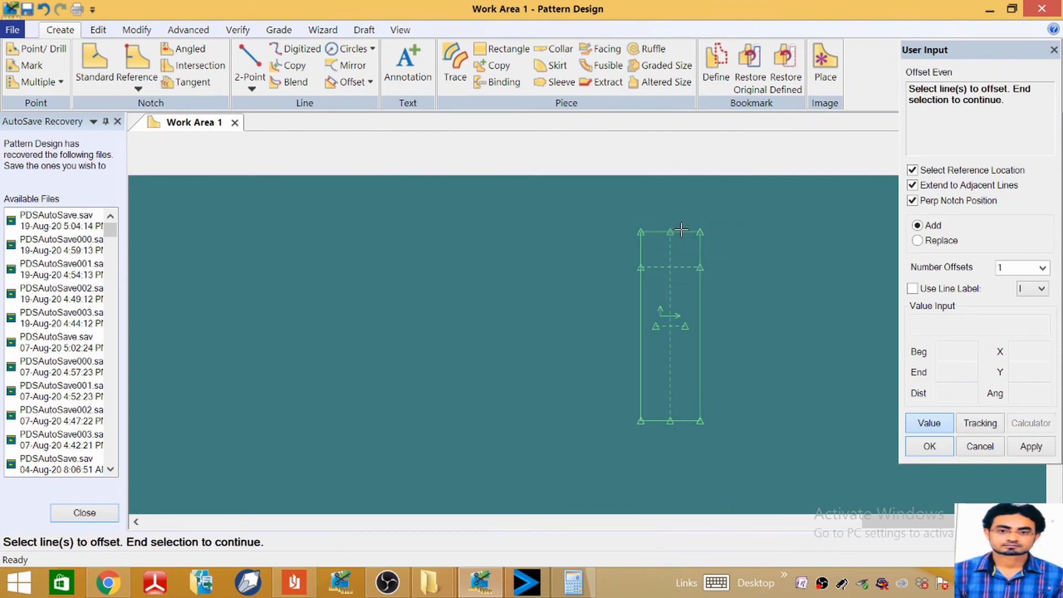
# Step: Add a second internal horizontal line offset 1.5 inward from the placket's top edge
pyautogui.click(679, 233)
pyautogui.rightClick(679, 232)
pyautogui.click(680, 232)
pyautogui.click(685, 233)
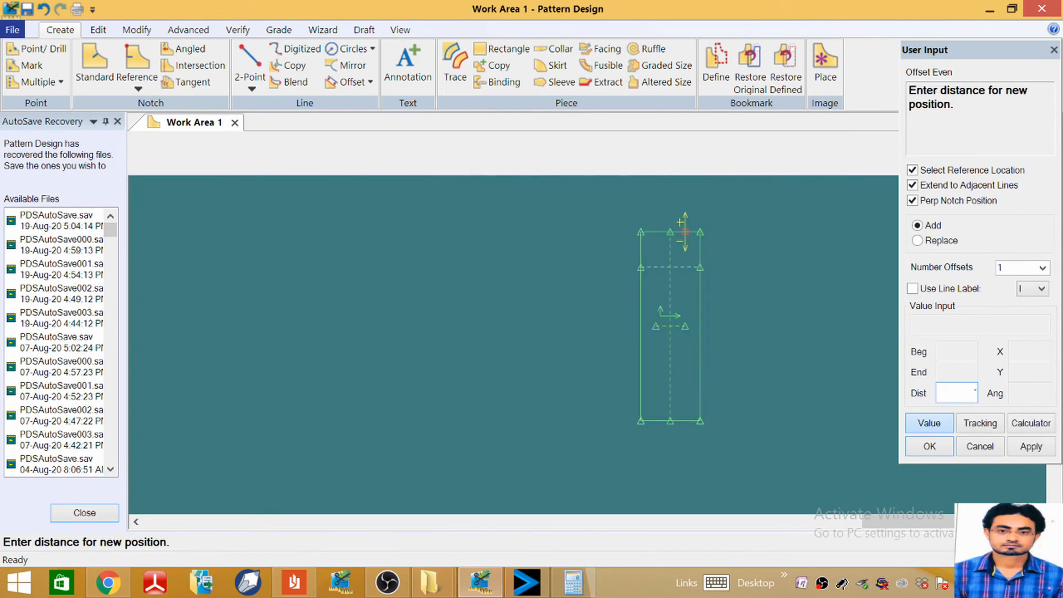
pyautogui.write('-1.5')
pyautogui.press('Return')
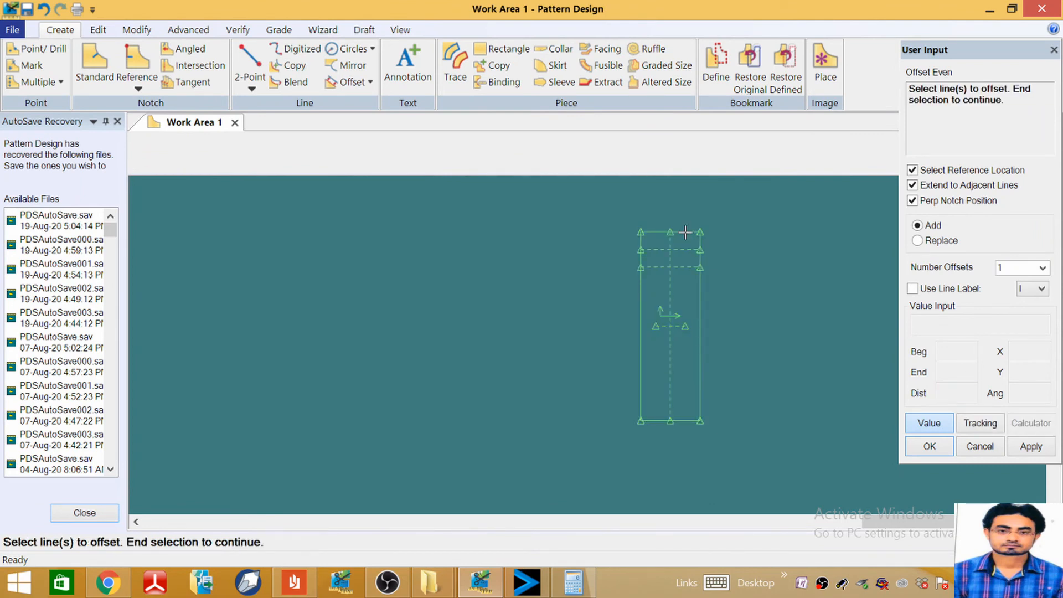
pyautogui.rightClick(681, 231)
pyautogui.click(689, 212)
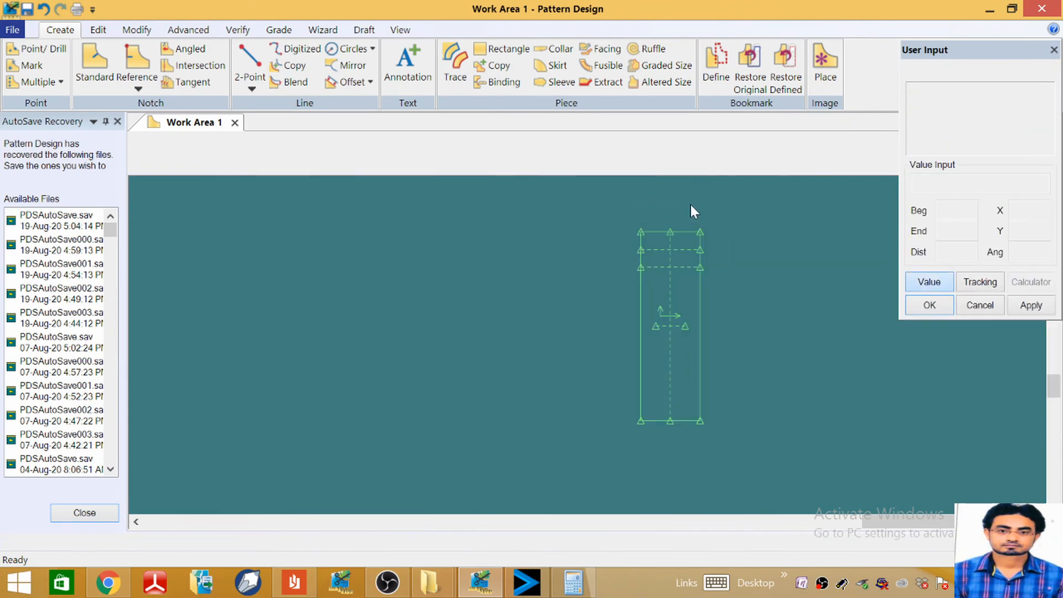
# Step: Offset the placket's right edge inward by 2.5/2 (1.25), calculating the distance as an expression, to add another internal vertical line
pyautogui.click(346, 82)
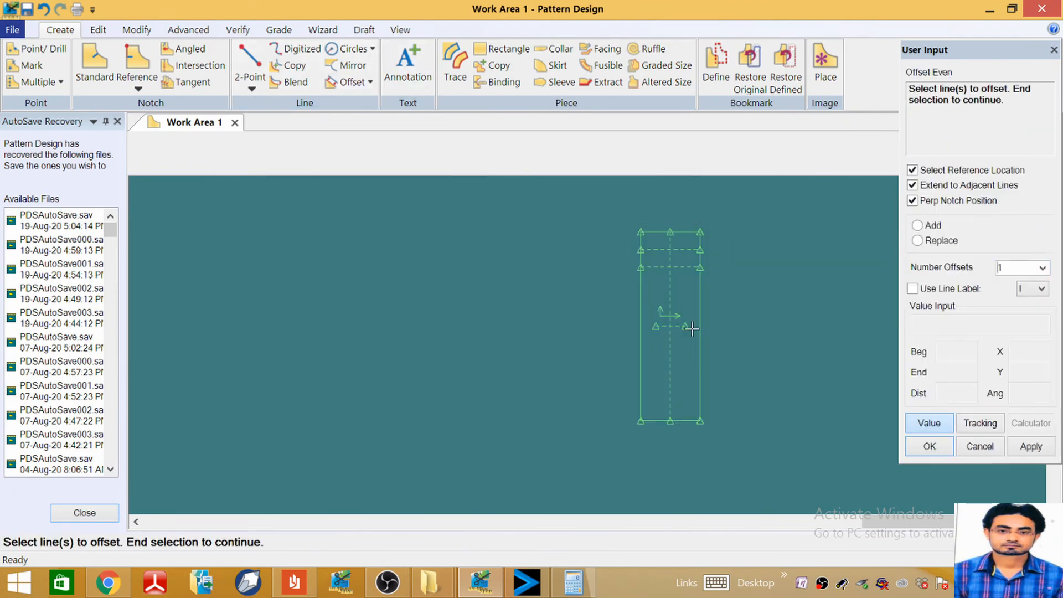
pyautogui.click(698, 300)
pyautogui.rightClick(699, 304)
pyautogui.click(699, 305)
pyautogui.click(700, 300)
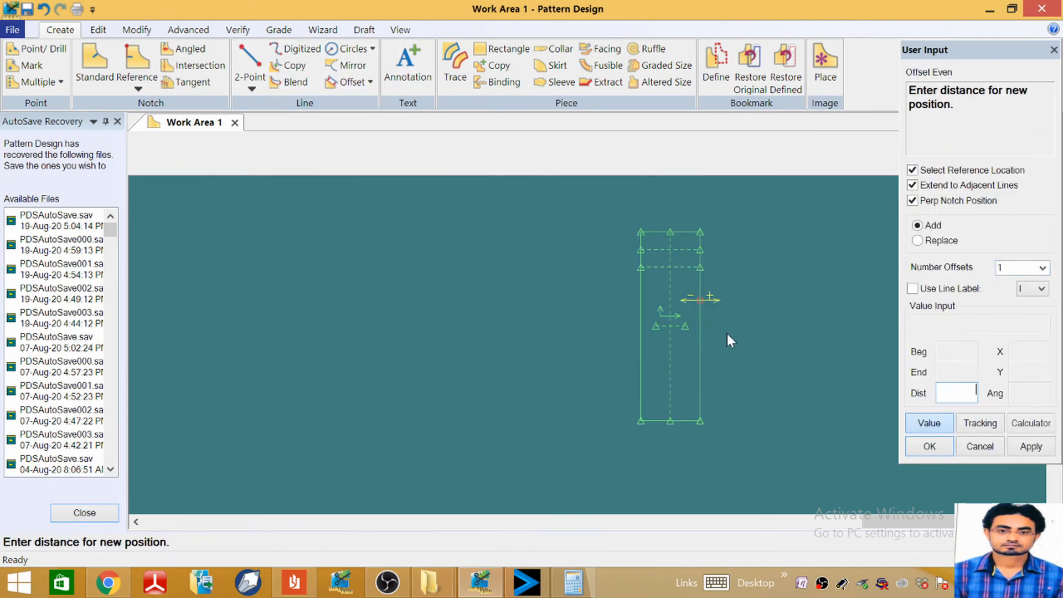
pyautogui.click(1031, 424)
pyautogui.click(220, 326)
pyautogui.click(221, 349)
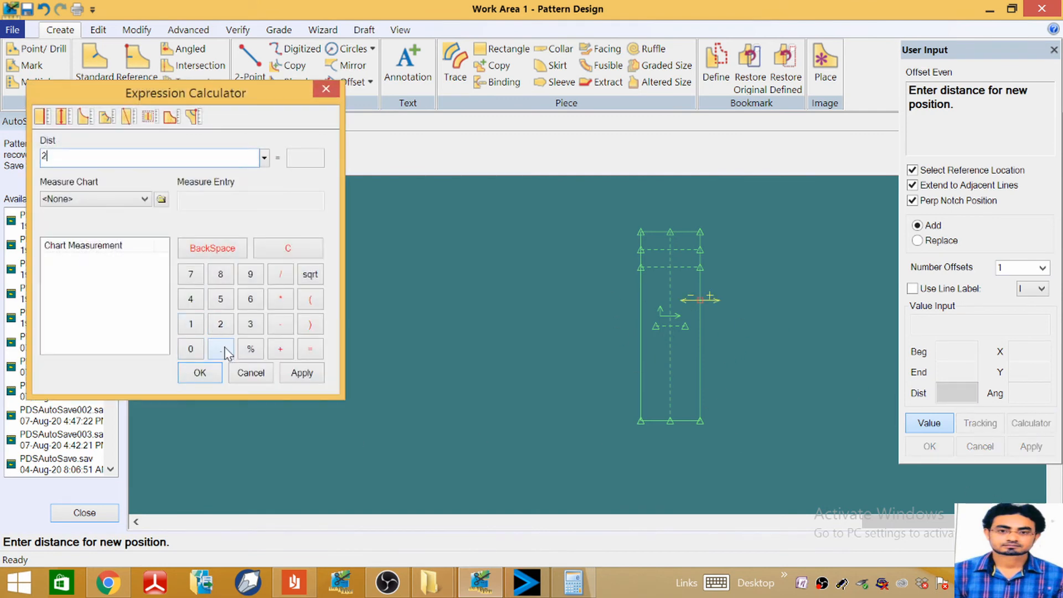
pyautogui.click(221, 300)
pyautogui.click(280, 276)
pyautogui.click(221, 325)
pyautogui.click(200, 373)
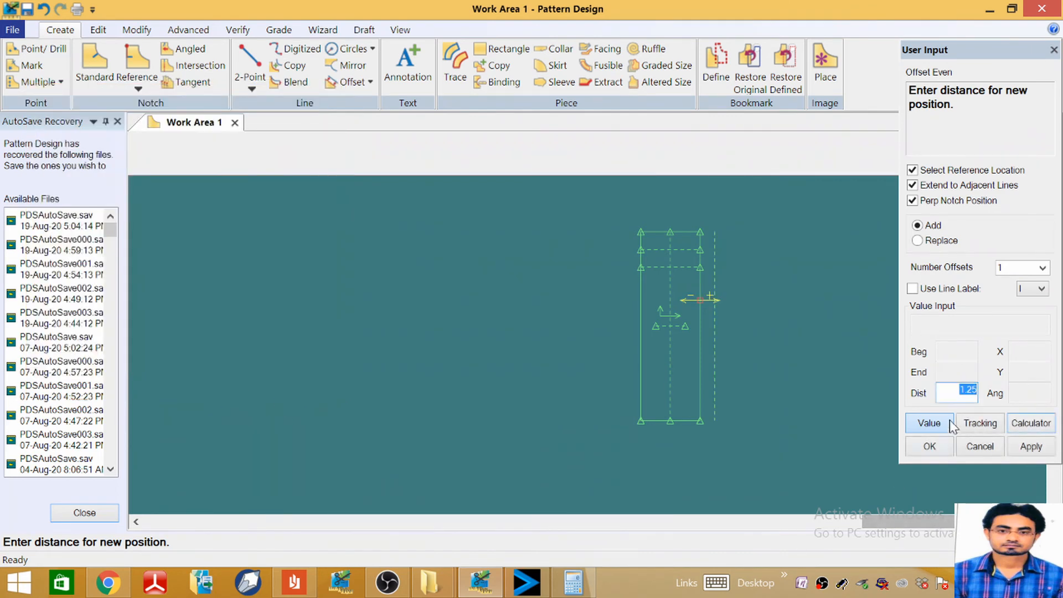
pyautogui.press('Return')
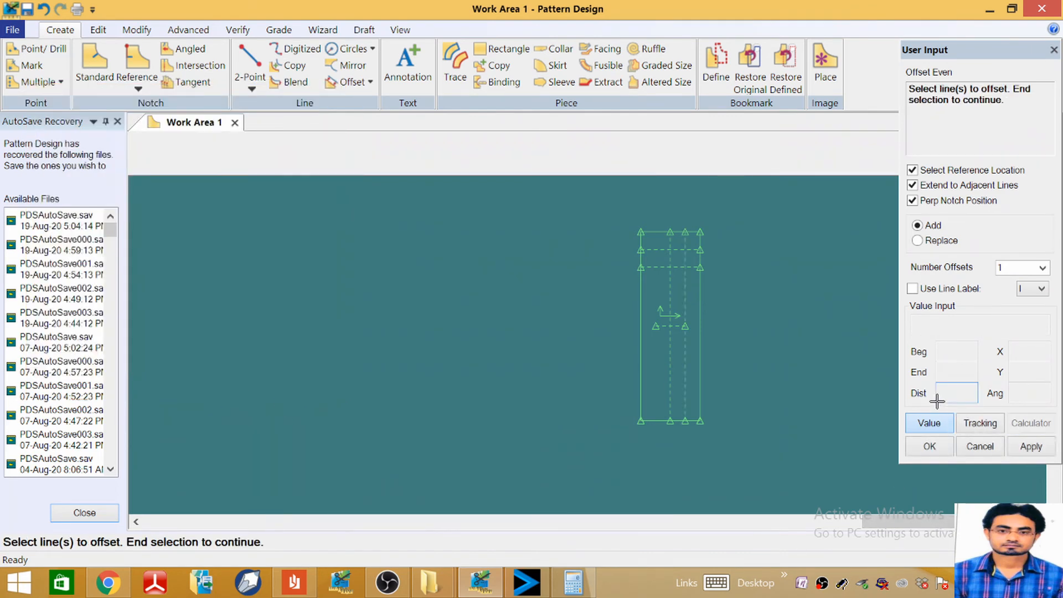
pyautogui.rightClick(733, 309)
pyautogui.click(735, 311)
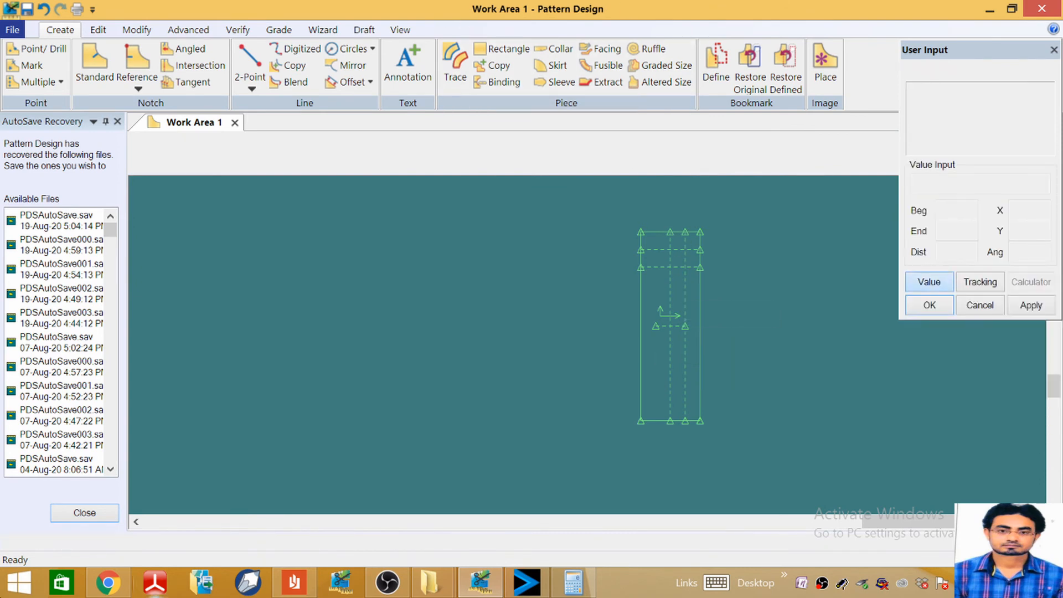
pyautogui.click(250, 71)
pyautogui.scroll(1, 698, 244)
pyautogui.scroll(1, 690, 245)
pyautogui.scroll(2, 656, 270)
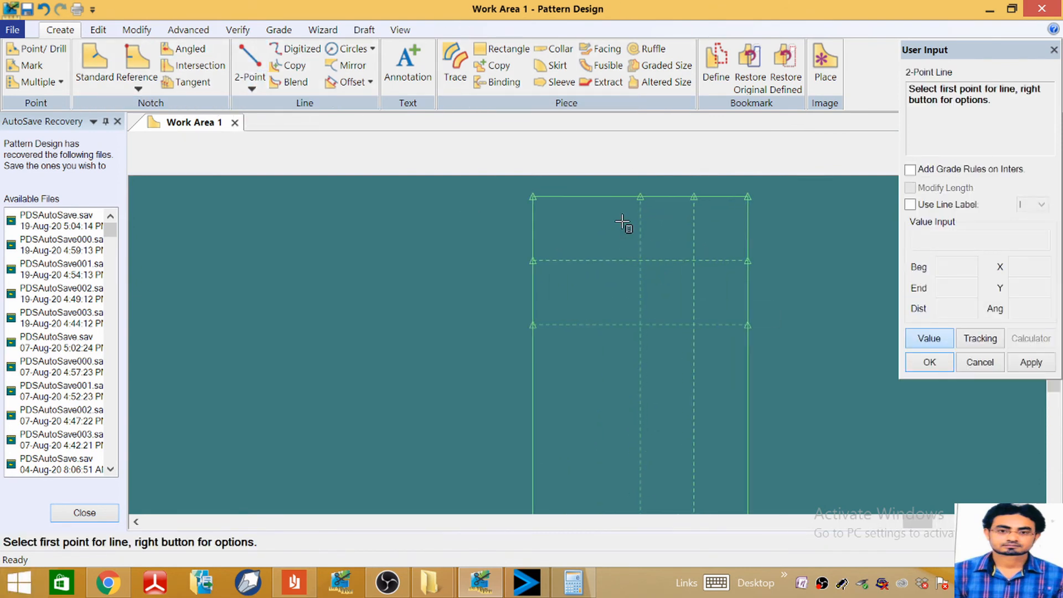
pyautogui.rightClick(622, 224)
pyautogui.click(568, 144)
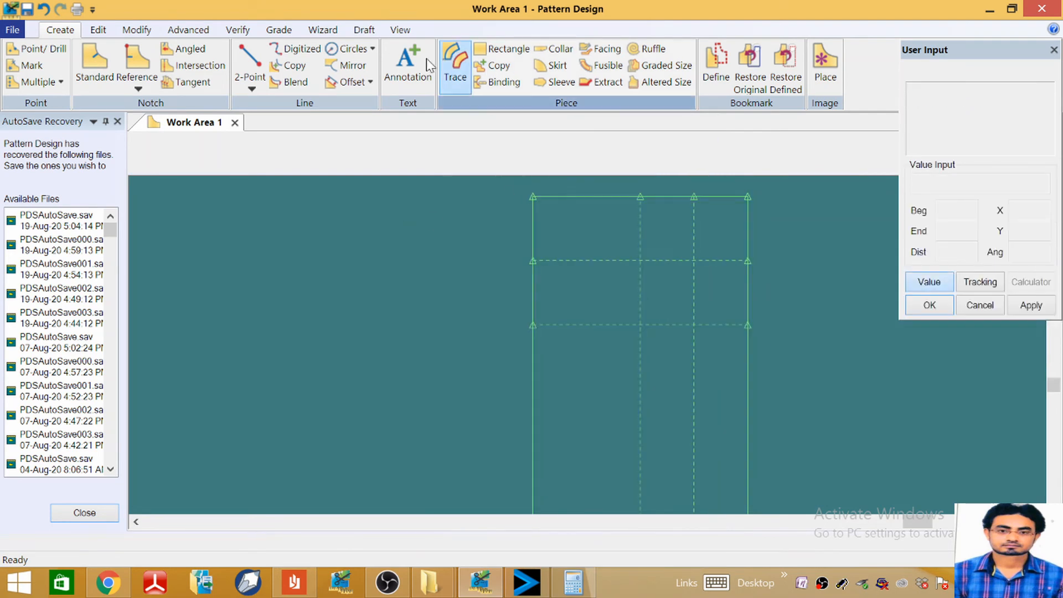
# Step: Clip the upper internal horizontal line at the placket's vertical centre line, keeping only its right half
pyautogui.click(136, 29)
pyautogui.click(606, 82)
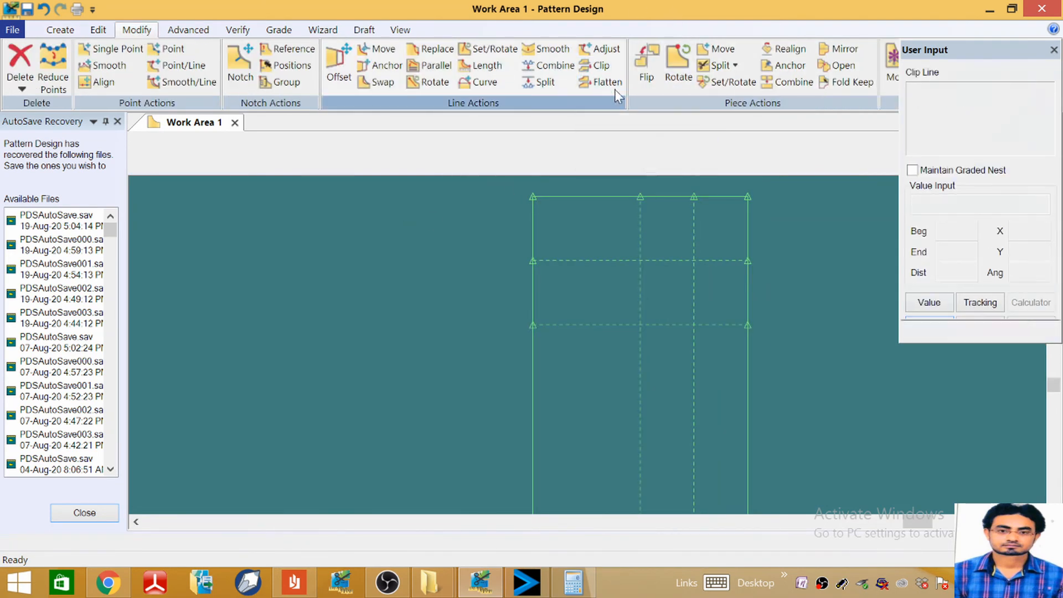
pyautogui.scroll(1, 656, 263)
pyautogui.click(659, 260)
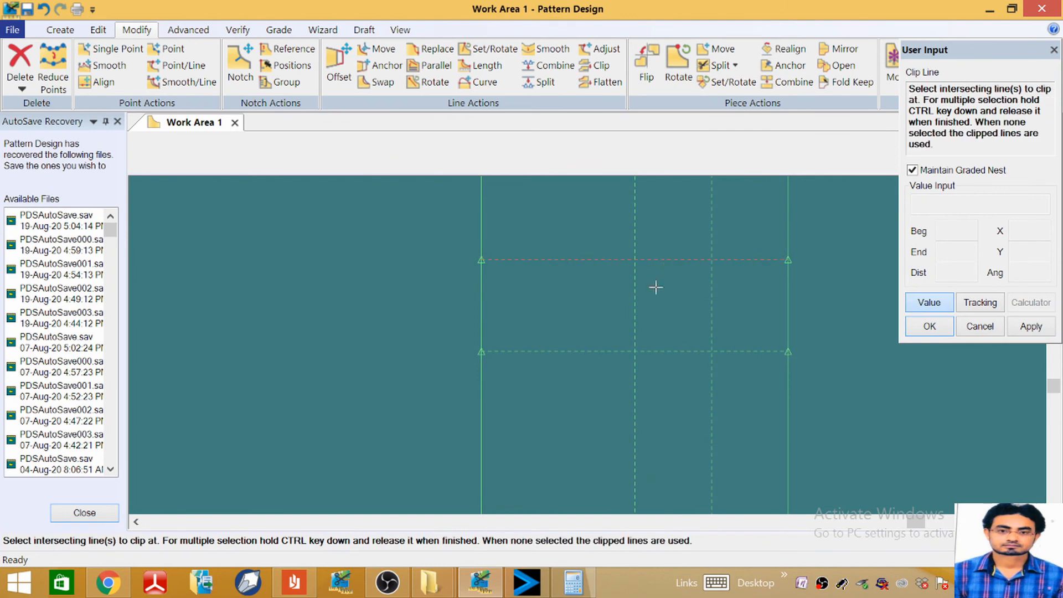
pyautogui.click(637, 305)
pyautogui.scroll(-2, 642, 288)
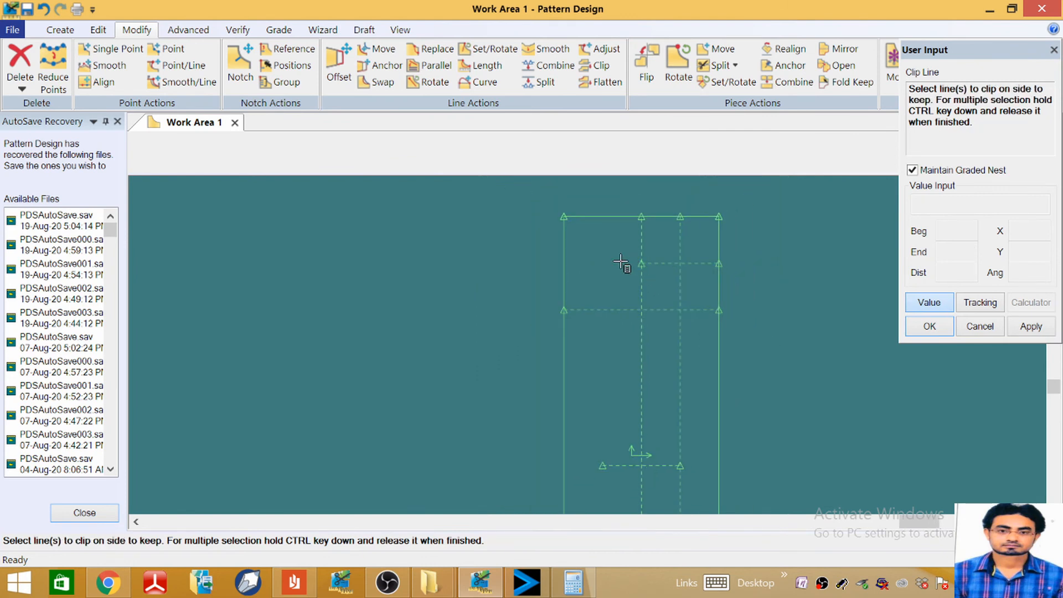
pyautogui.rightClick(506, 269)
pyautogui.click(507, 269)
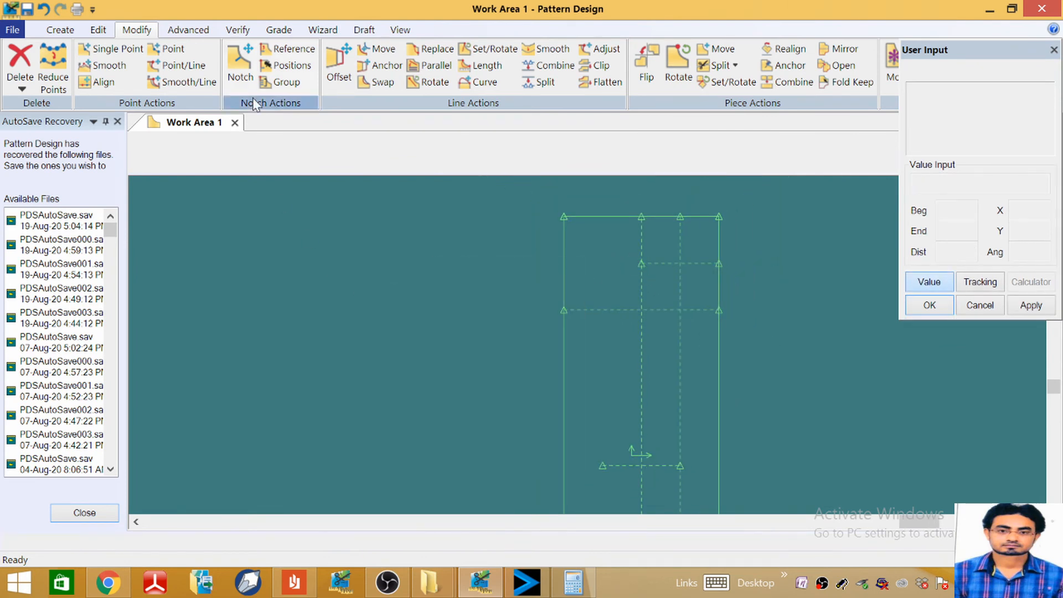
# Step: Draw two straight internal lines joining the 1.5 offset line's ends to the top of the 1.25 vertical line, forming the placket's point
pyautogui.click(59, 29)
pyautogui.click(250, 64)
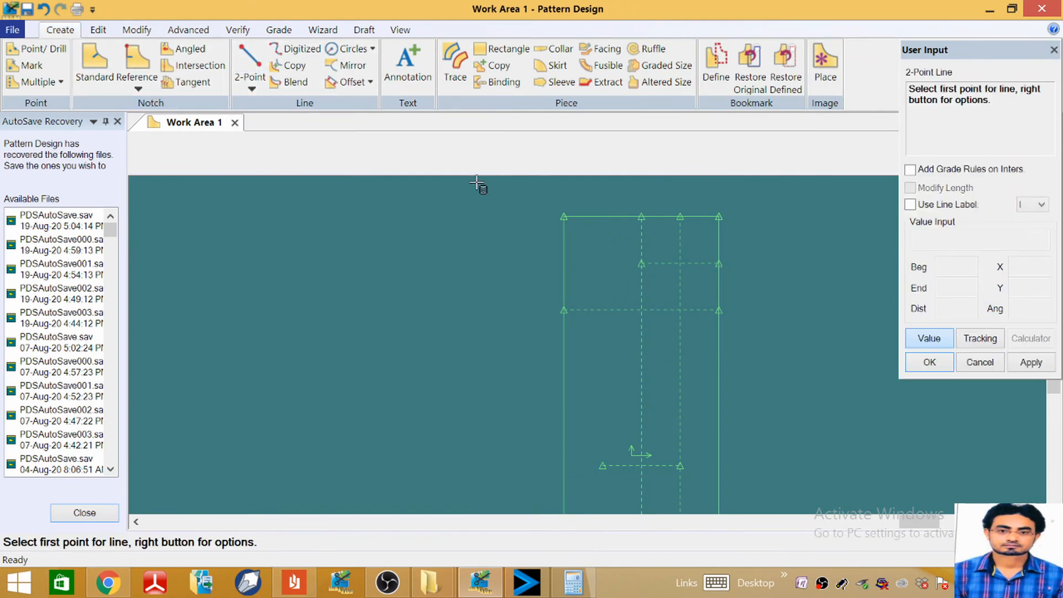
pyautogui.click(642, 264)
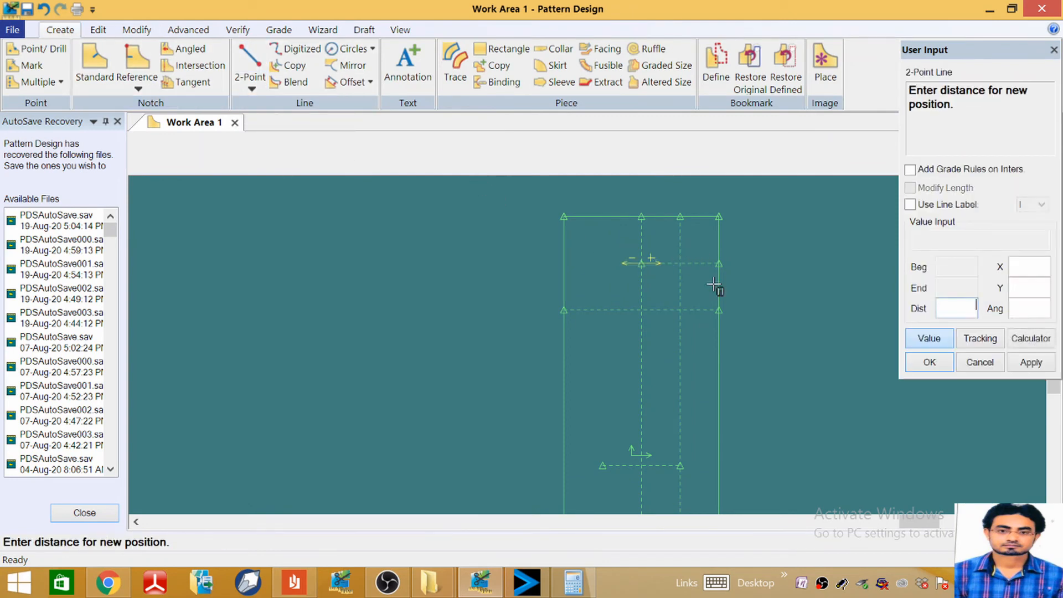
pyautogui.click(929, 338)
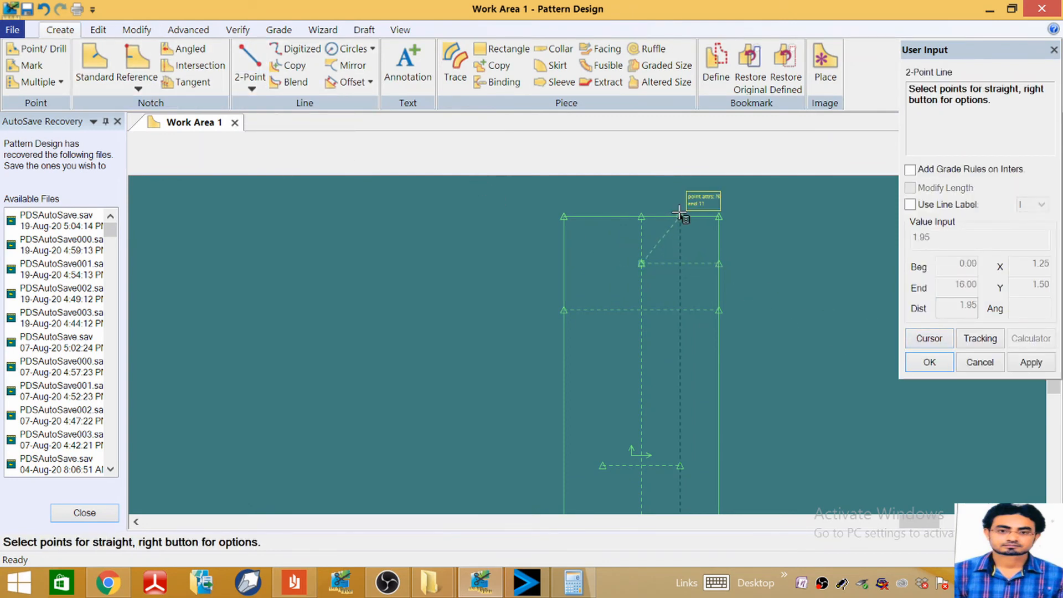
pyautogui.click(680, 217)
pyautogui.click(681, 217)
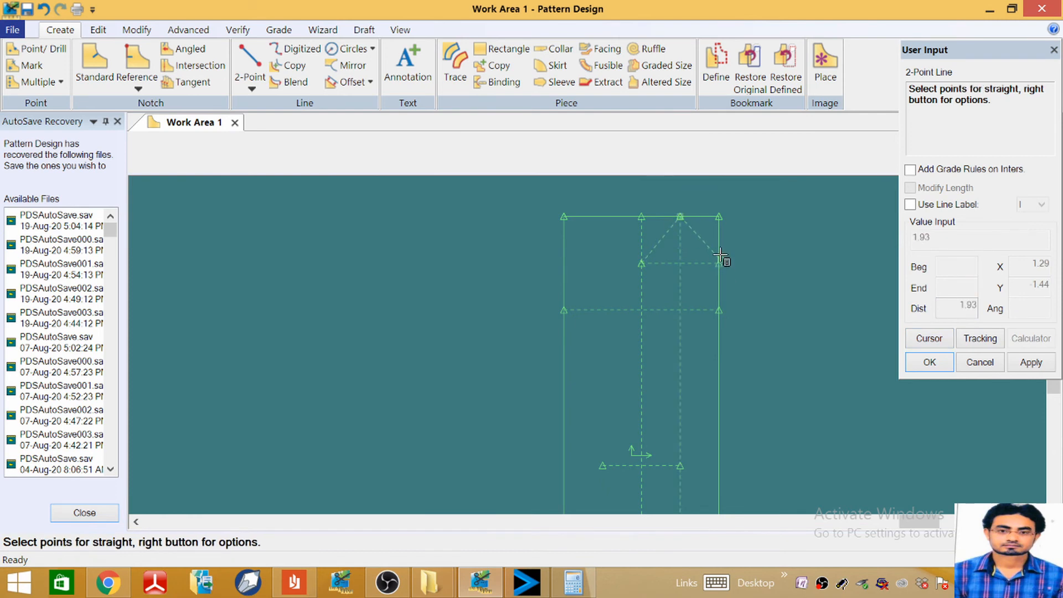
pyautogui.click(720, 264)
pyautogui.scroll(-2, 742, 247)
pyautogui.rightClick(679, 259)
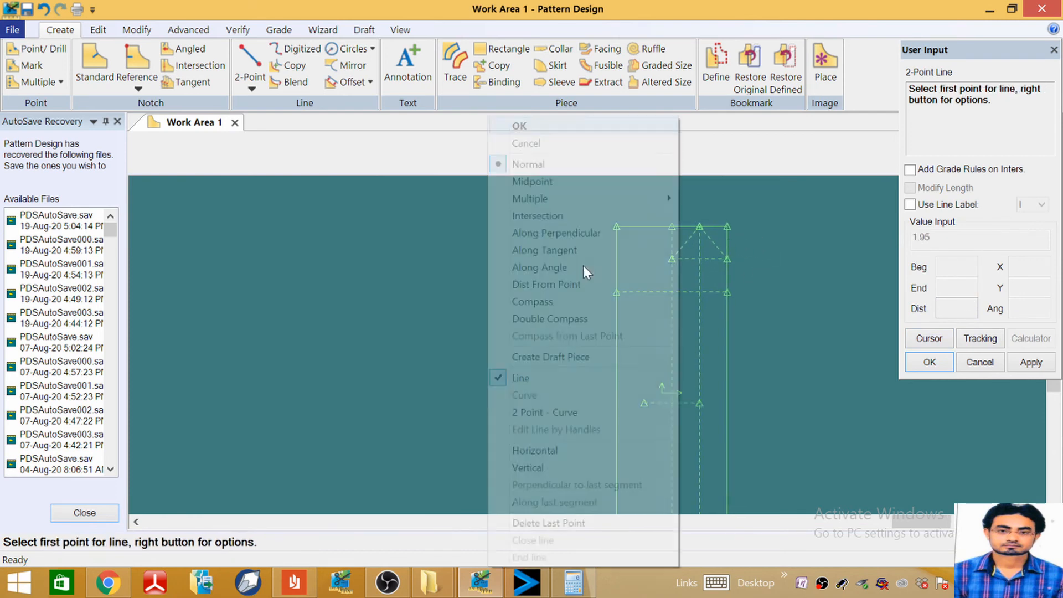
pyautogui.click(523, 125)
pyautogui.scroll(-2, 610, 278)
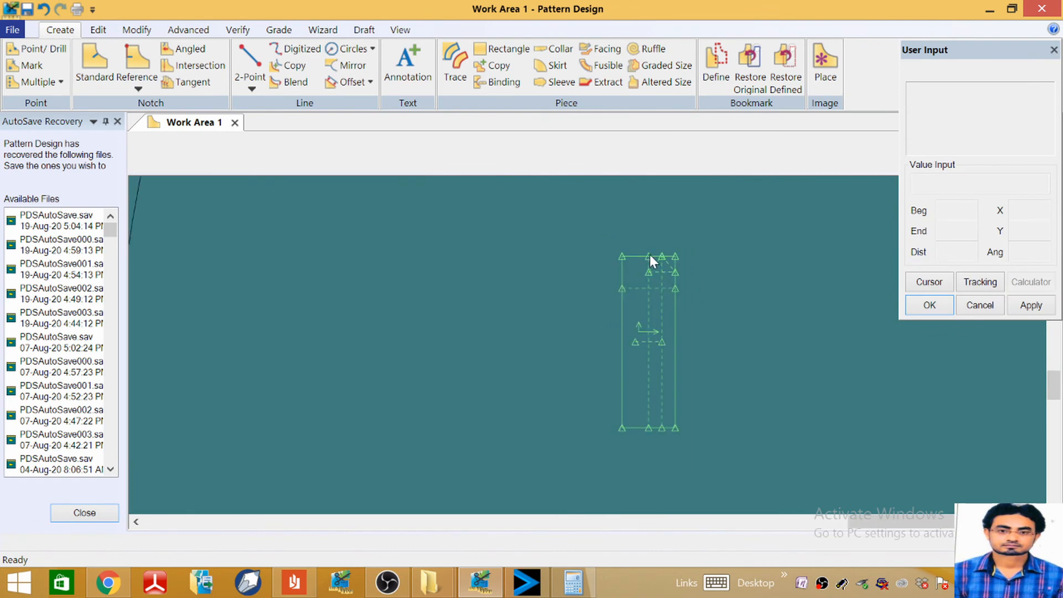
pyautogui.scroll(1, 671, 295)
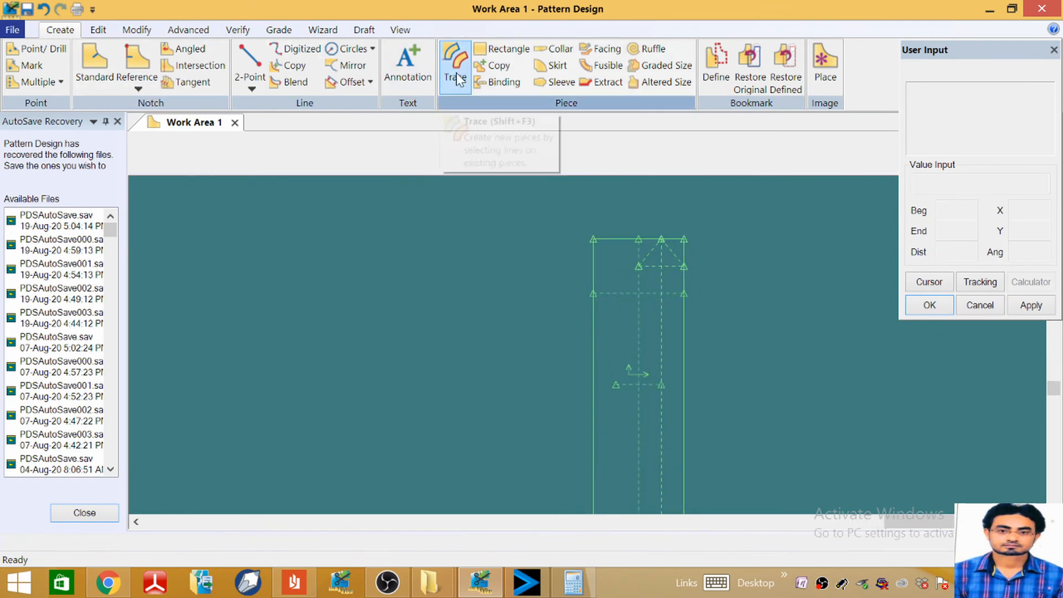
pyautogui.click(501, 49)
pyautogui.scroll(-1, 598, 345)
pyautogui.click(598, 343)
pyautogui.click(599, 377)
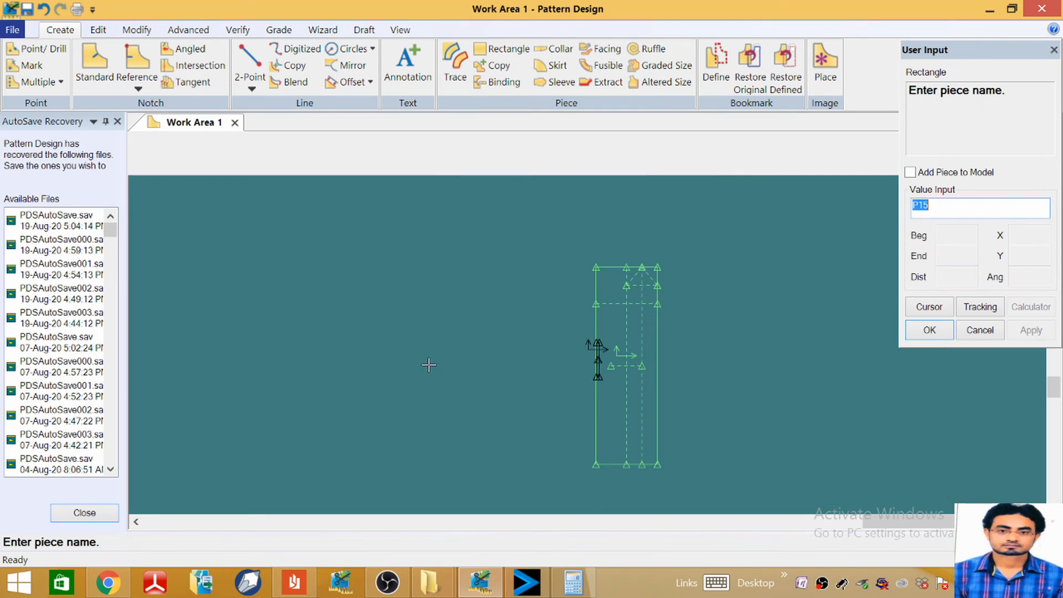
pyautogui.click(930, 330)
pyautogui.rightClick(292, 232)
pyautogui.click(323, 241)
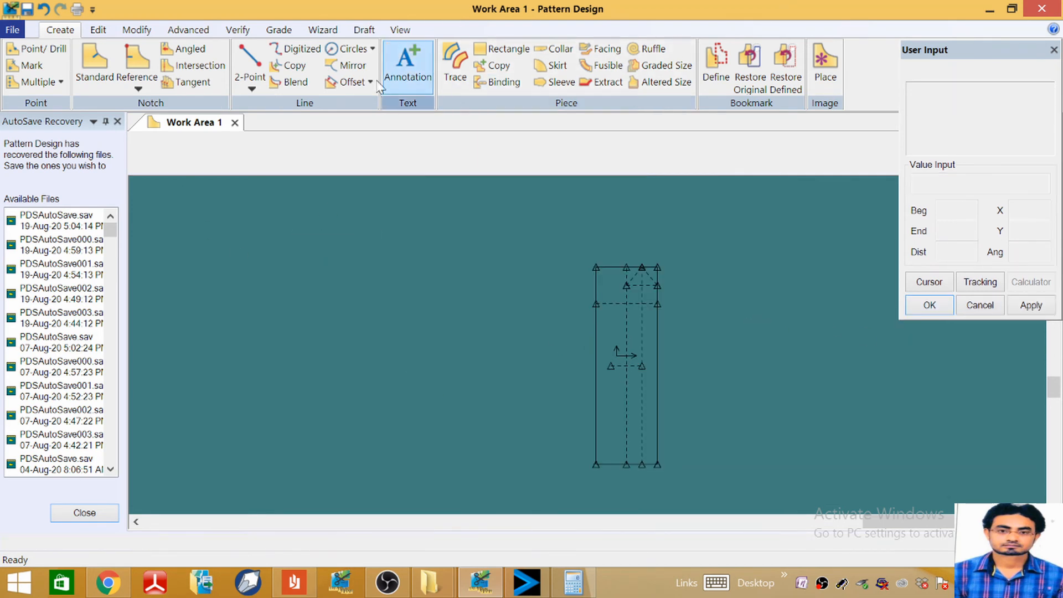
# Step: Trace the pointed placket's perimeter from the draft, following the tip, the stepped upper edge, the sides and the base
pyautogui.click(455, 69)
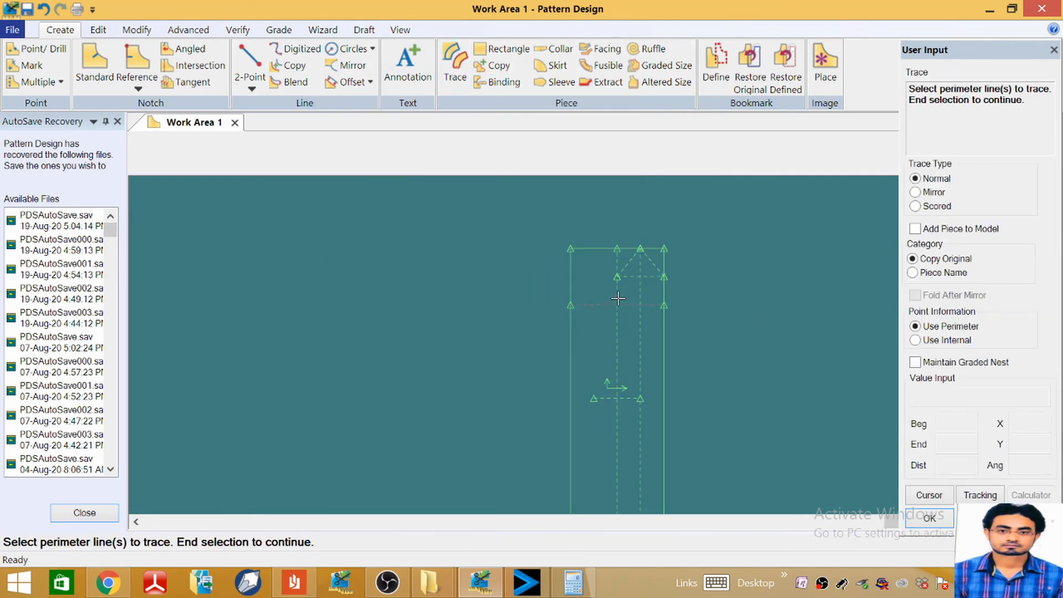
pyautogui.scroll(-2, 654, 269)
pyautogui.click(660, 358)
pyautogui.click(593, 405)
pyautogui.rightClick(721, 302)
pyautogui.click(730, 310)
pyautogui.rightClick(734, 308)
pyautogui.click(741, 314)
# Step: Place the traced placket between the sleeve and the draft and name the piece S PLKT
pyautogui.scroll(-3, 713, 264)
pyautogui.scroll(3, 593, 300)
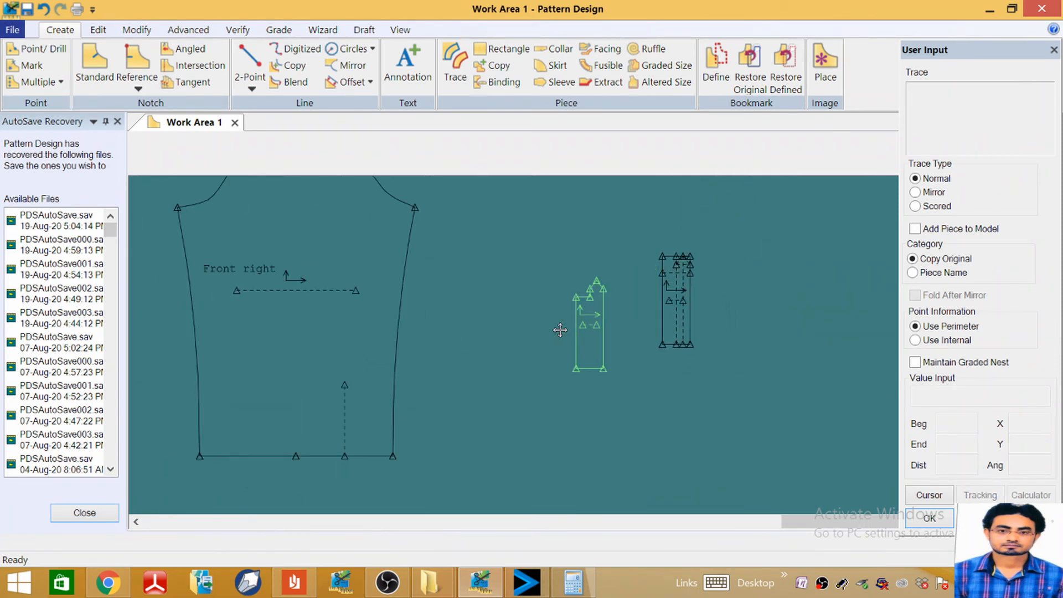
pyautogui.click(539, 323)
pyautogui.write('S P')
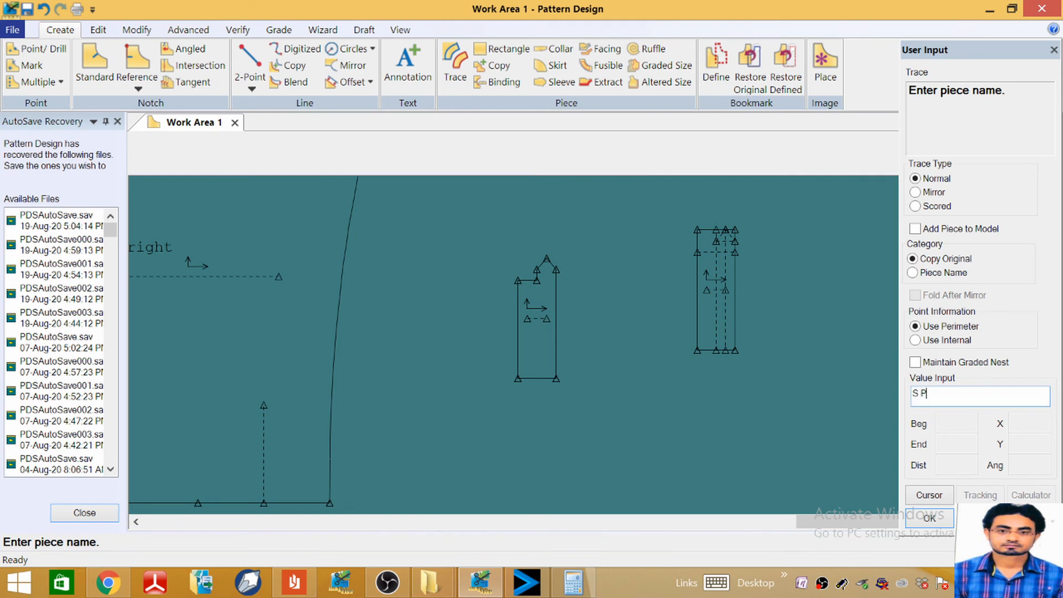
pyautogui.write('LKT')
pyautogui.press('Return')
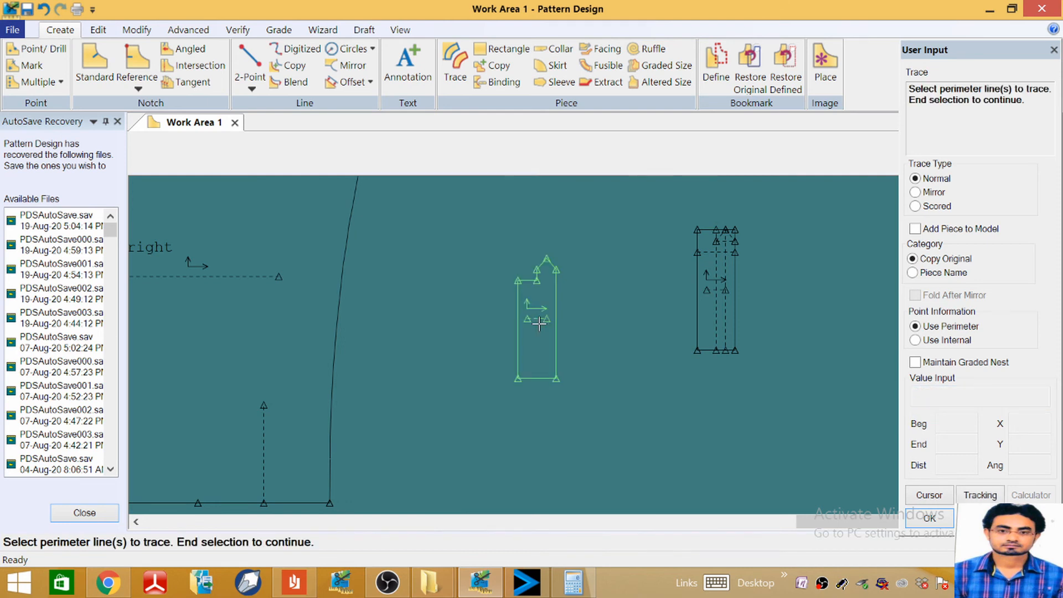
pyautogui.rightClick(540, 324)
pyautogui.click(540, 324)
# Step: Examine the traced placket's pointed outline and its size relative to the sleeve and the other pieces
pyautogui.scroll(-4, 570, 281)
pyautogui.scroll(1, 579, 268)
pyautogui.scroll(-3, 567, 324)
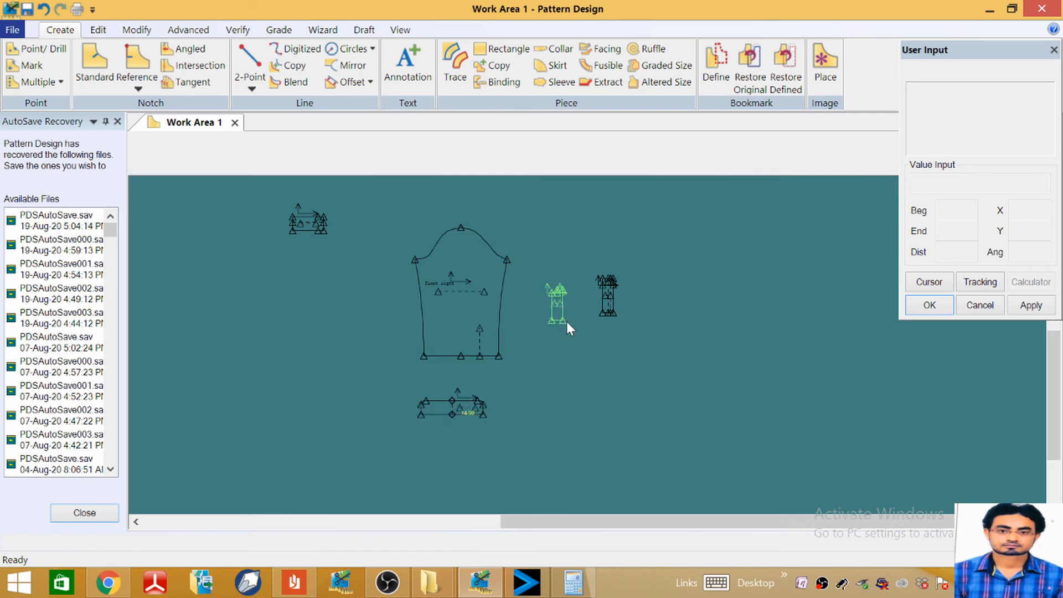
pyautogui.scroll(4, 567, 321)
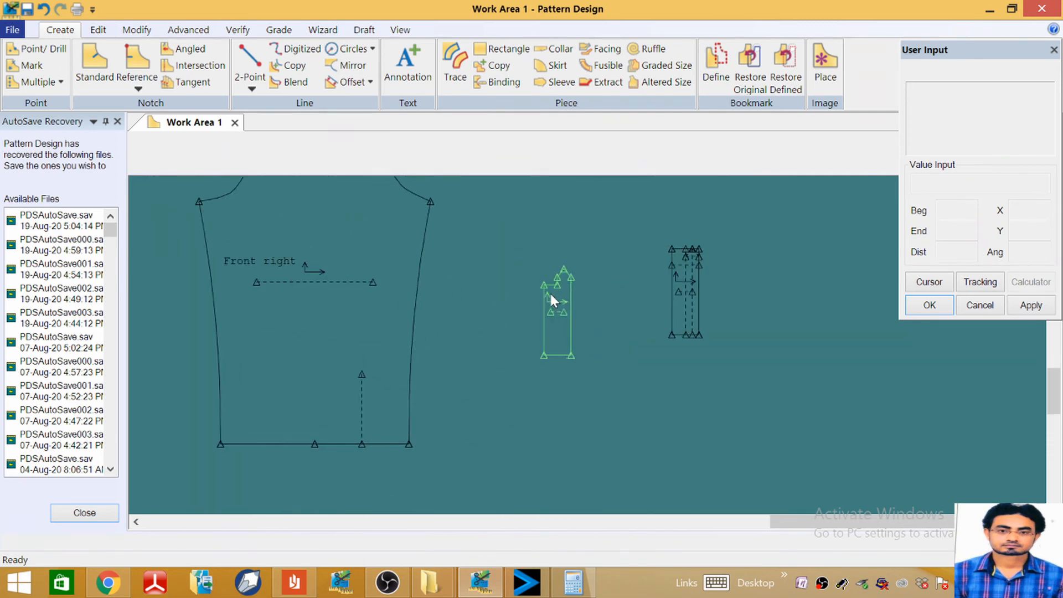
pyautogui.scroll(-3, 555, 286)
pyautogui.scroll(3, 560, 273)
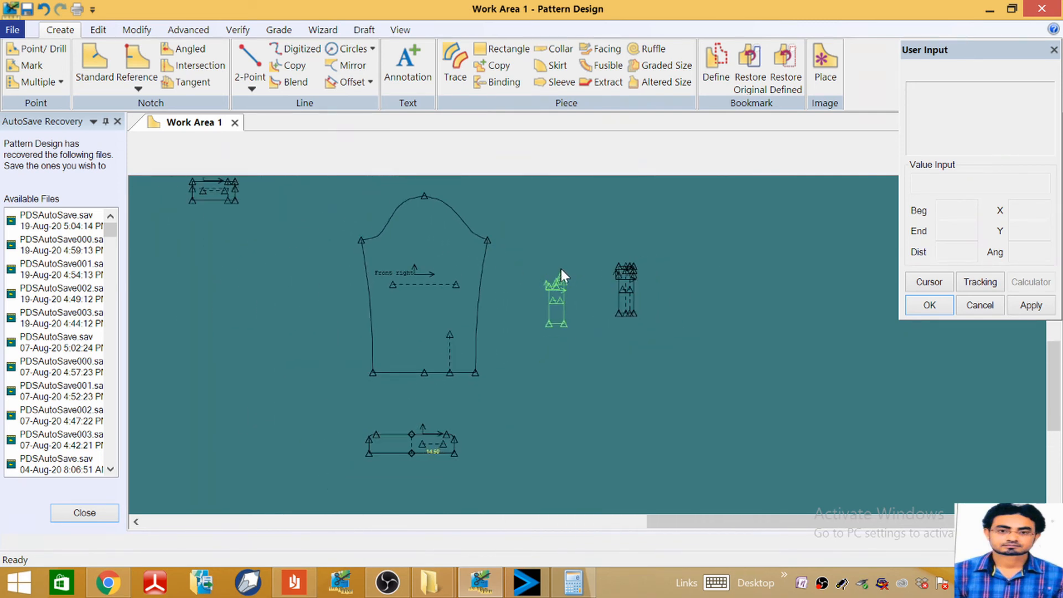
pyautogui.scroll(5, 560, 271)
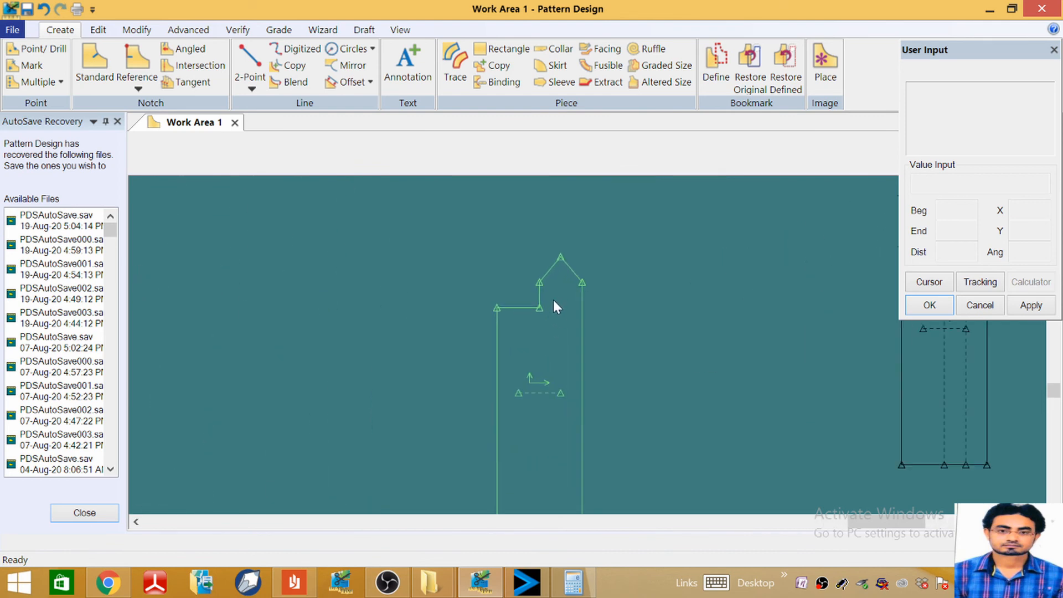
pyautogui.scroll(-4, 546, 302)
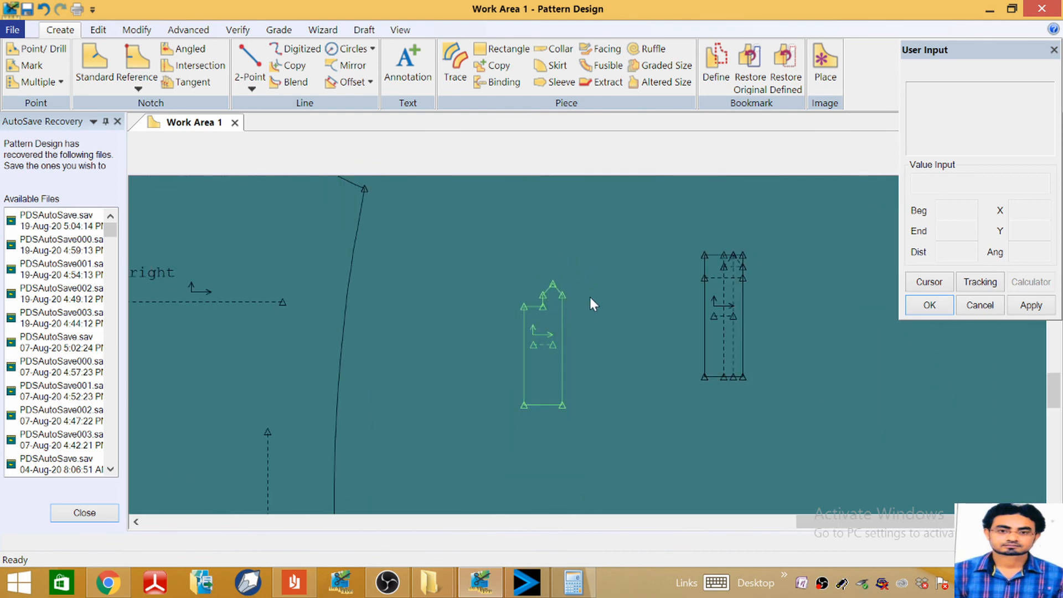
pyautogui.scroll(-4, 590, 297)
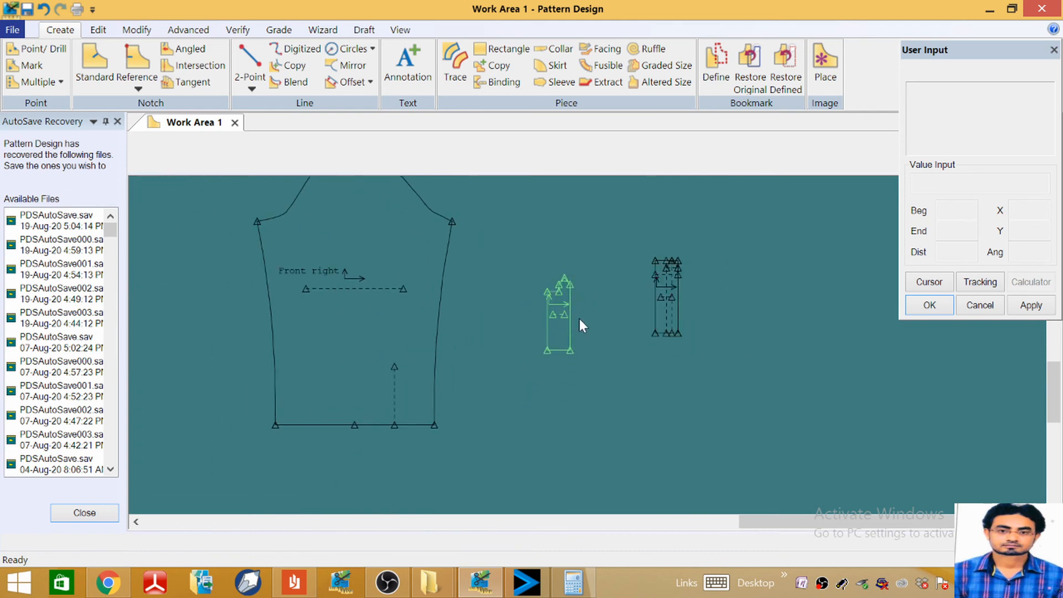
pyautogui.scroll(5, 580, 326)
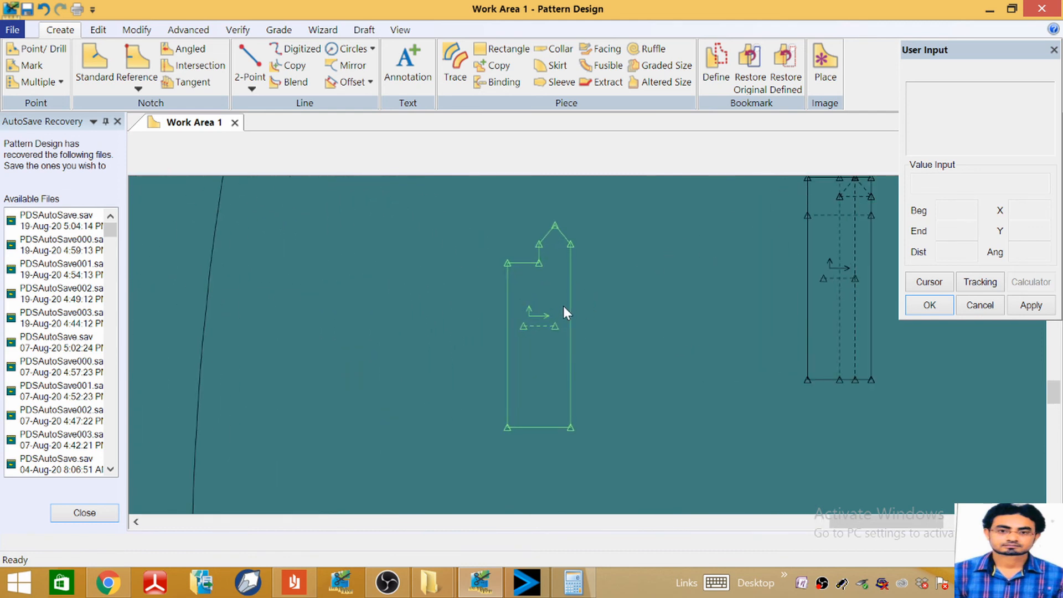
# Step: Create a rectangle piece 4 wide and 16 high between the traced placket and its draft, keeping the default piece name
pyautogui.scroll(-2, 565, 308)
pyautogui.click(502, 49)
pyautogui.click(651, 302)
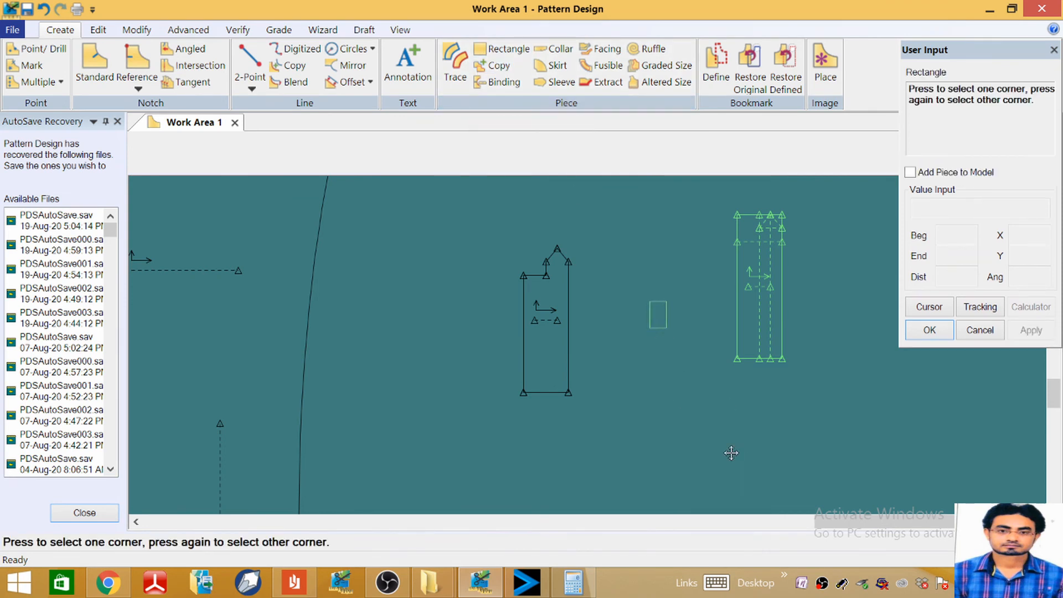
pyautogui.click(931, 305)
pyautogui.click(1029, 232)
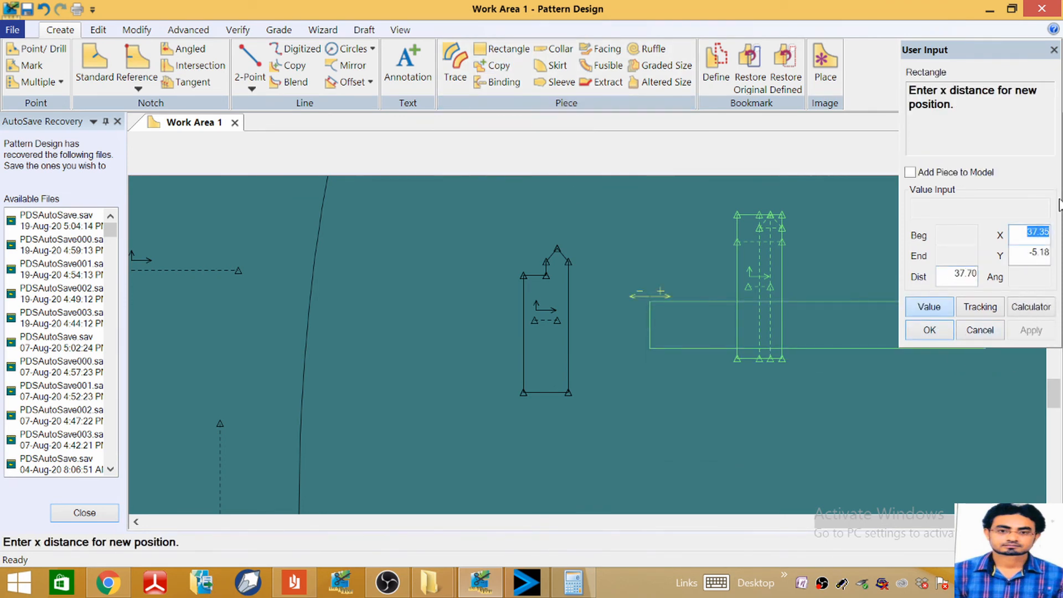
pyautogui.write('4')
pyautogui.press('Tab')
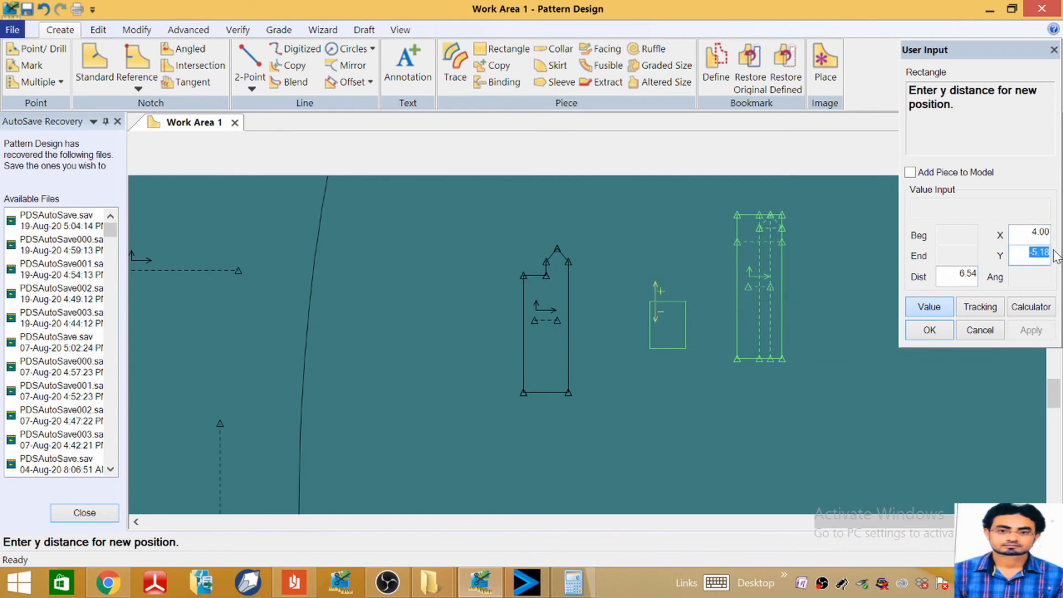
pyautogui.write('16')
pyautogui.press('Return')
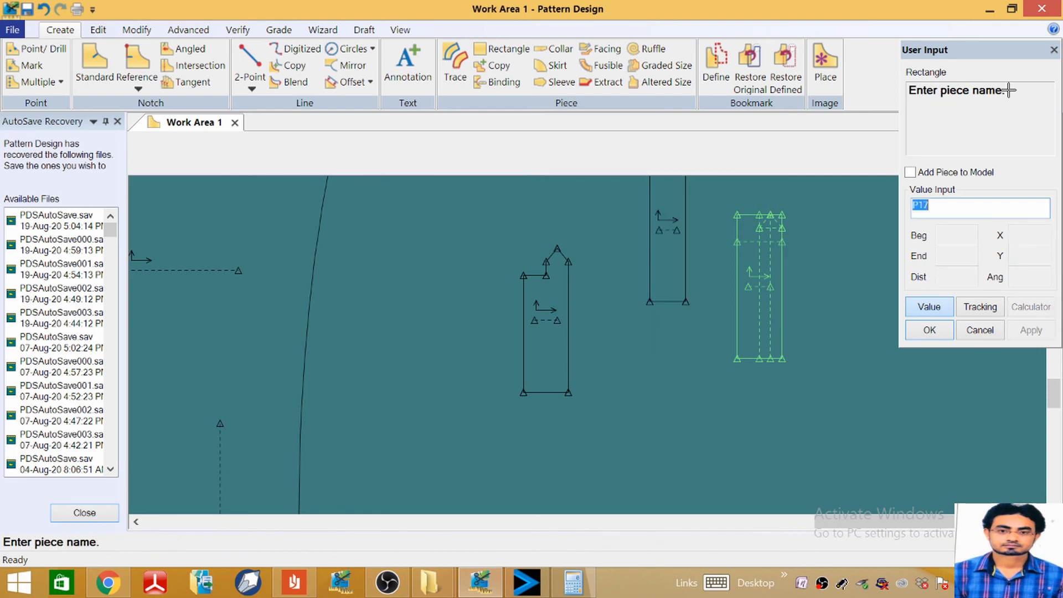
pyautogui.scroll(-2, 659, 316)
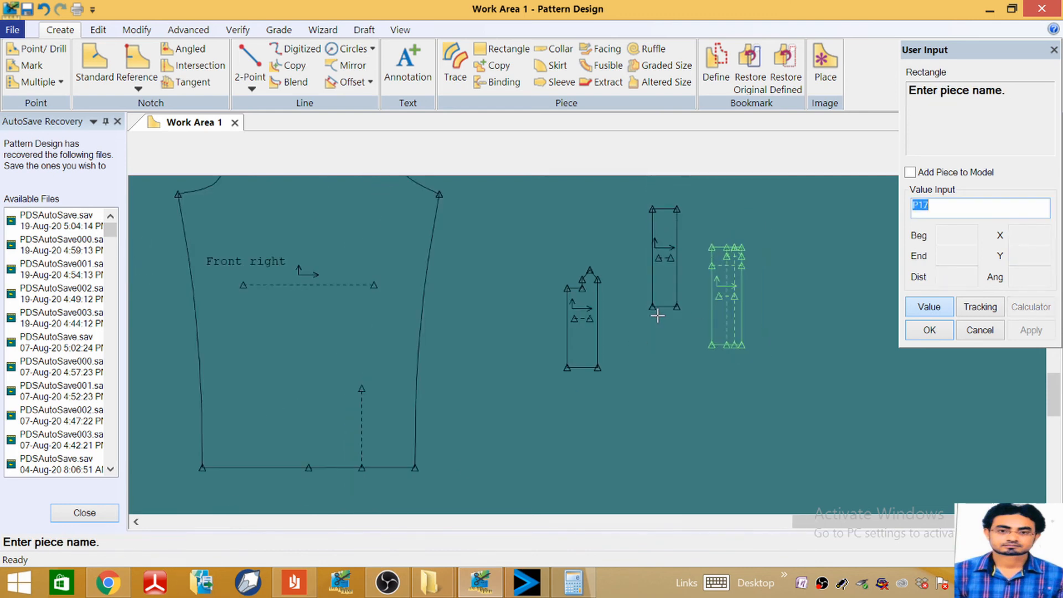
pyautogui.rightClick(791, 238)
pyautogui.click(790, 236)
pyautogui.rightClick(735, 230)
pyautogui.click(736, 231)
# Step: Move the 4 by 16 rectangle piece directly beside the traced pointed placket
pyautogui.moveTo(670, 259); pyautogui.dragTo(630, 325)
pyautogui.scroll(3, 634, 292)
pyautogui.scroll(6, 633, 291)
pyautogui.scroll(-11, 637, 291)
pyautogui.scroll(3, 634, 275)
pyautogui.scroll(2, 635, 275)
pyautogui.scroll(-1, 676, 311)
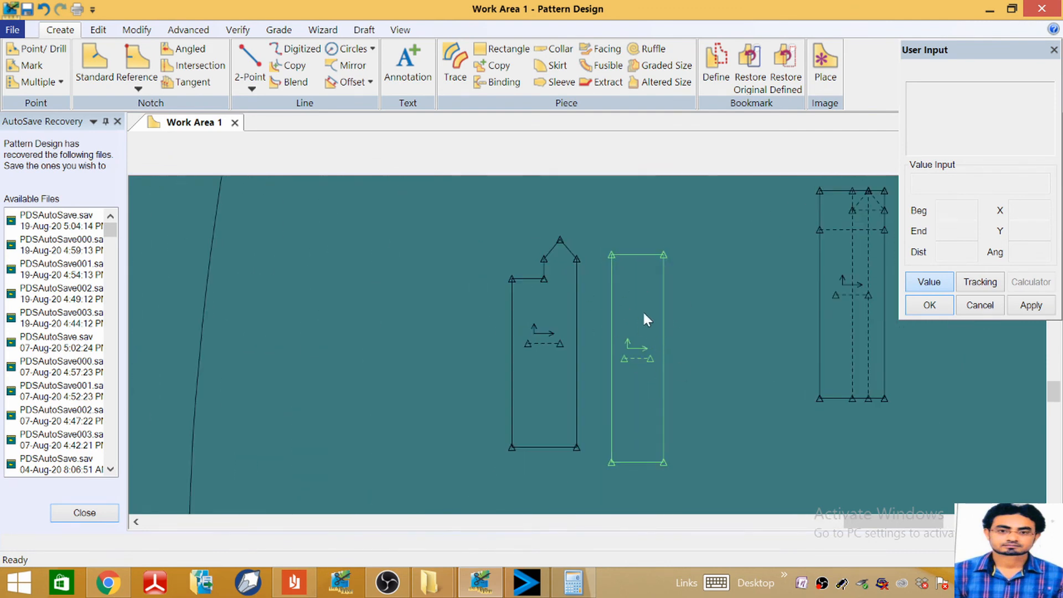
pyautogui.scroll(-5, 648, 326)
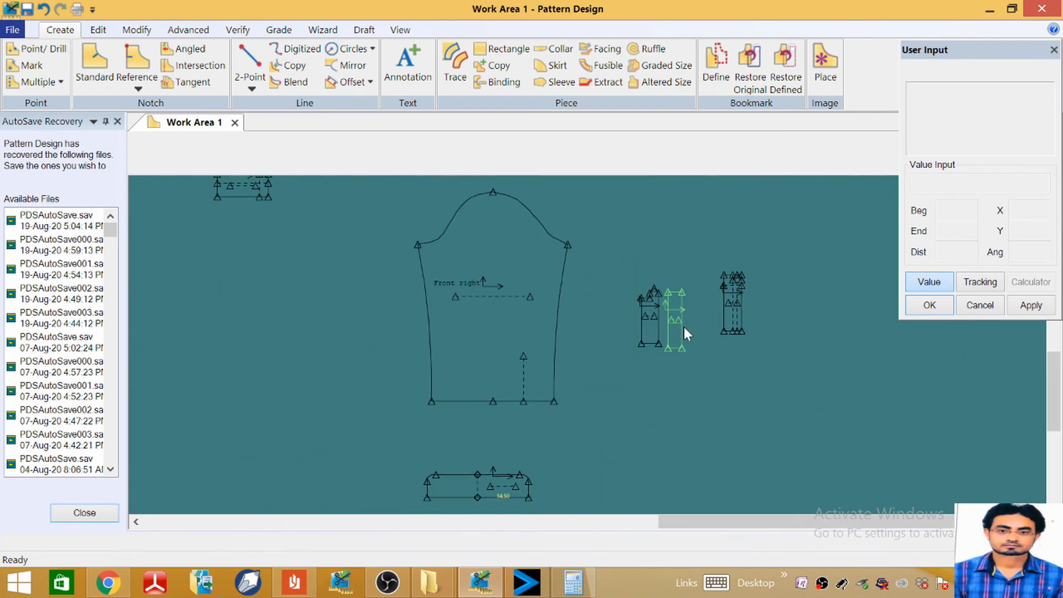
pyautogui.scroll(3, 677, 331)
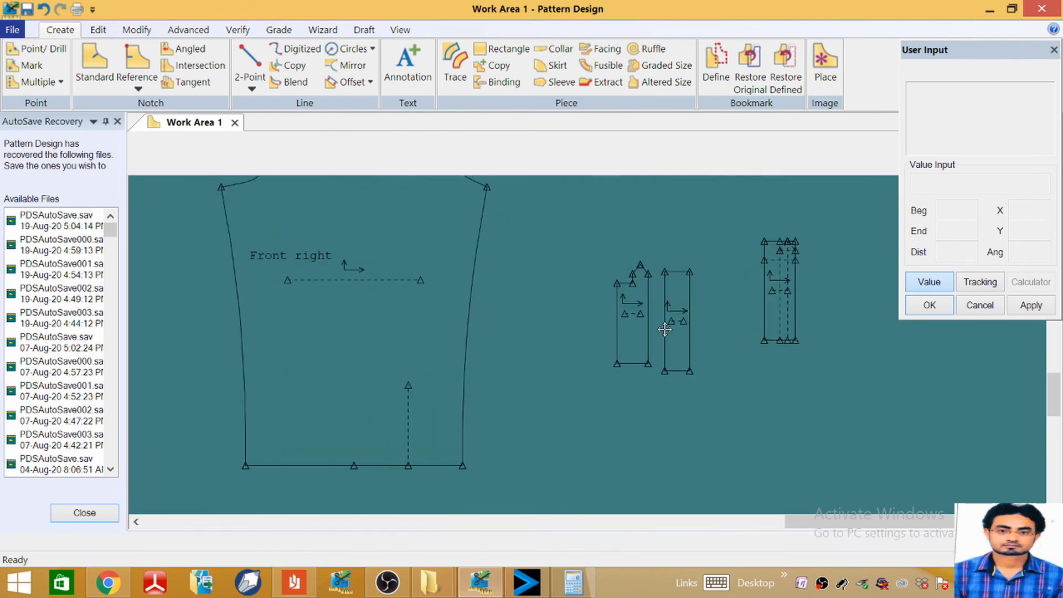
pyautogui.moveTo(662, 315); pyautogui.dragTo(661, 321)
# Step: Save the back yoke piece in slmshirt as BACK Y, with category BACK YOKE and description CUT-2
pyautogui.scroll(-8, 658, 341)
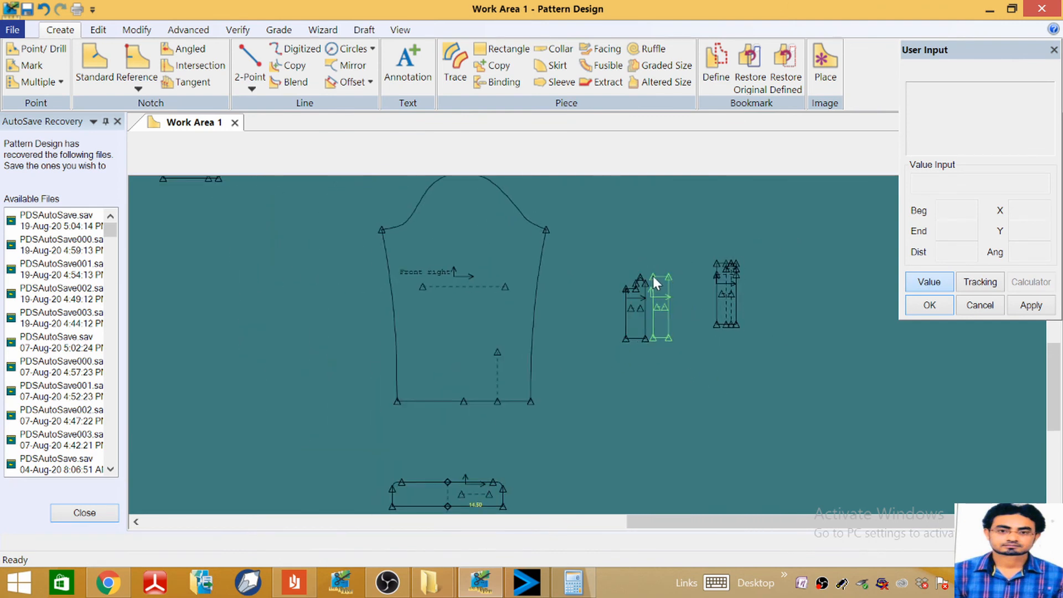
pyautogui.moveTo(717, 363); pyautogui.dragTo(497, 215)
pyautogui.scroll(5, 554, 260)
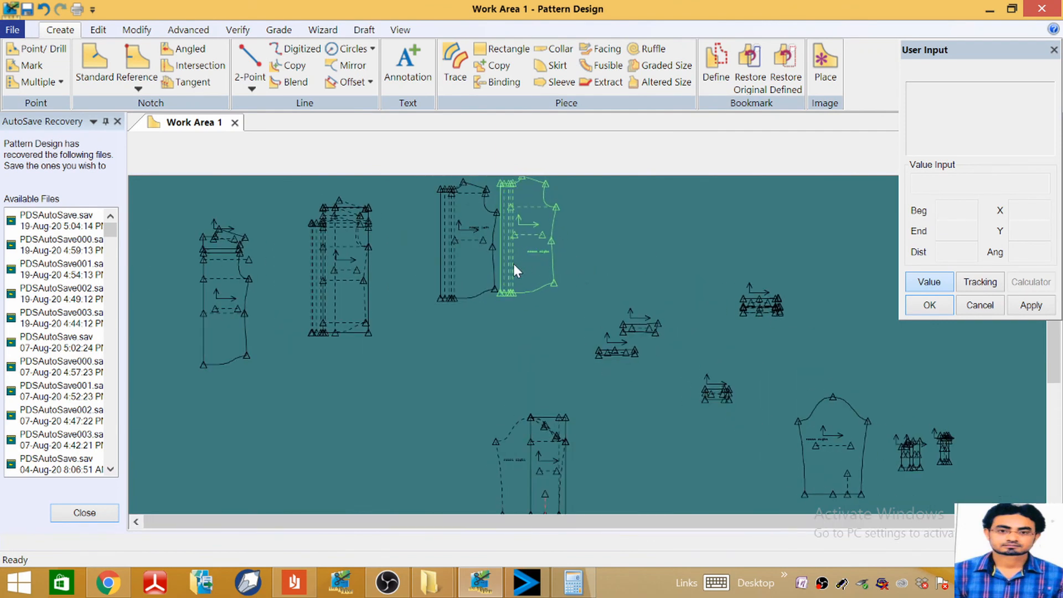
pyautogui.scroll(-1, 381, 285)
pyautogui.moveTo(65, 80)
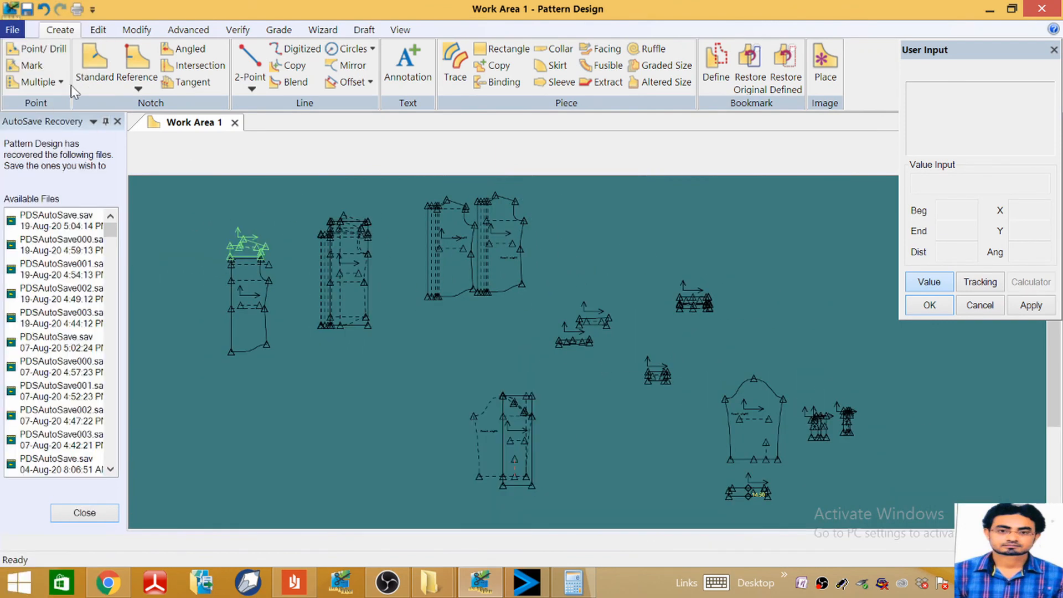
pyautogui.click(16, 30)
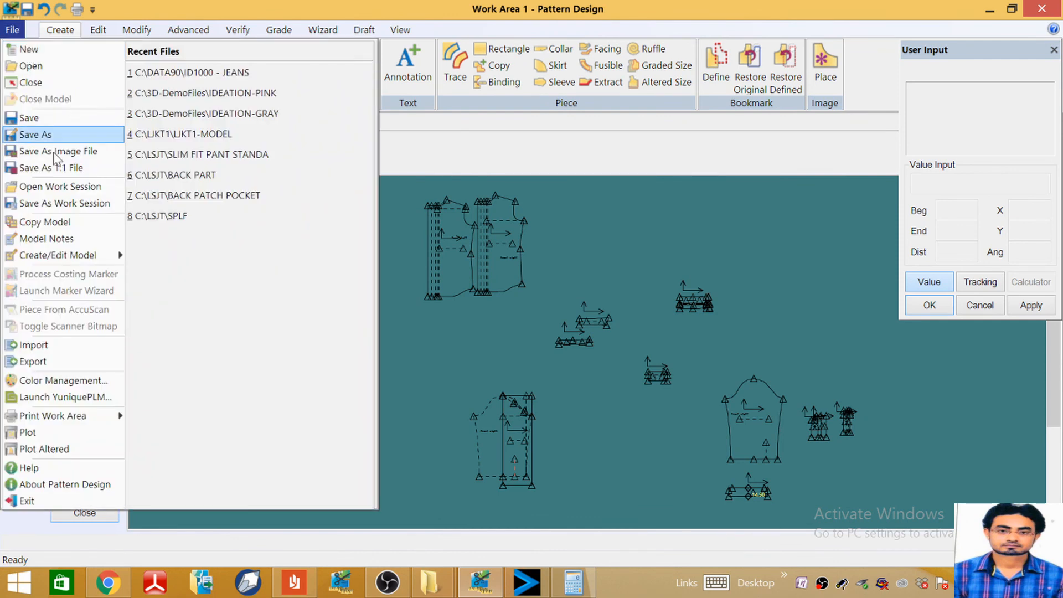
pyautogui.click(45, 135)
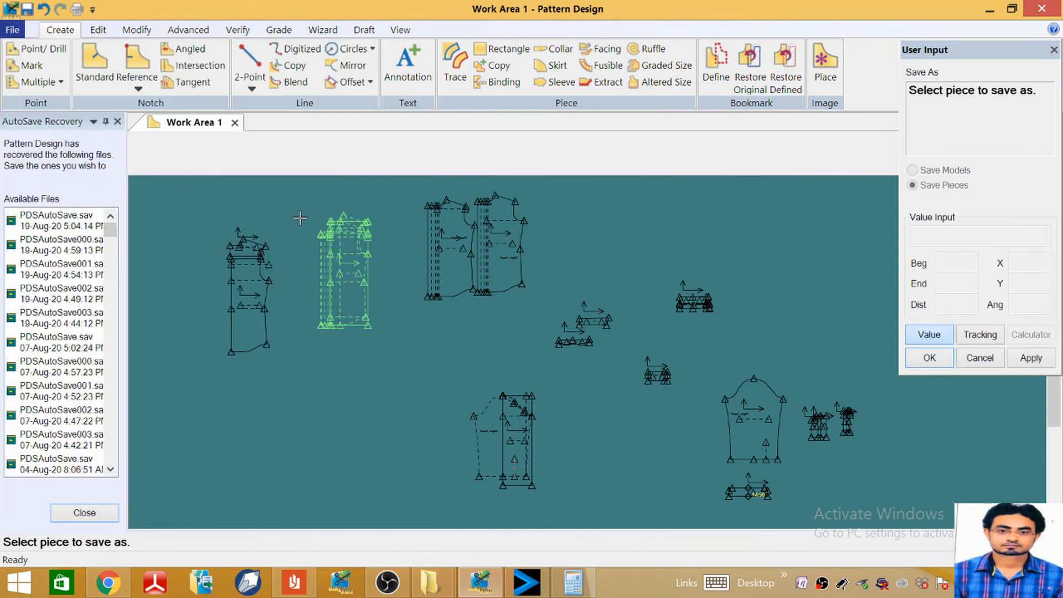
pyautogui.scroll(3, 251, 246)
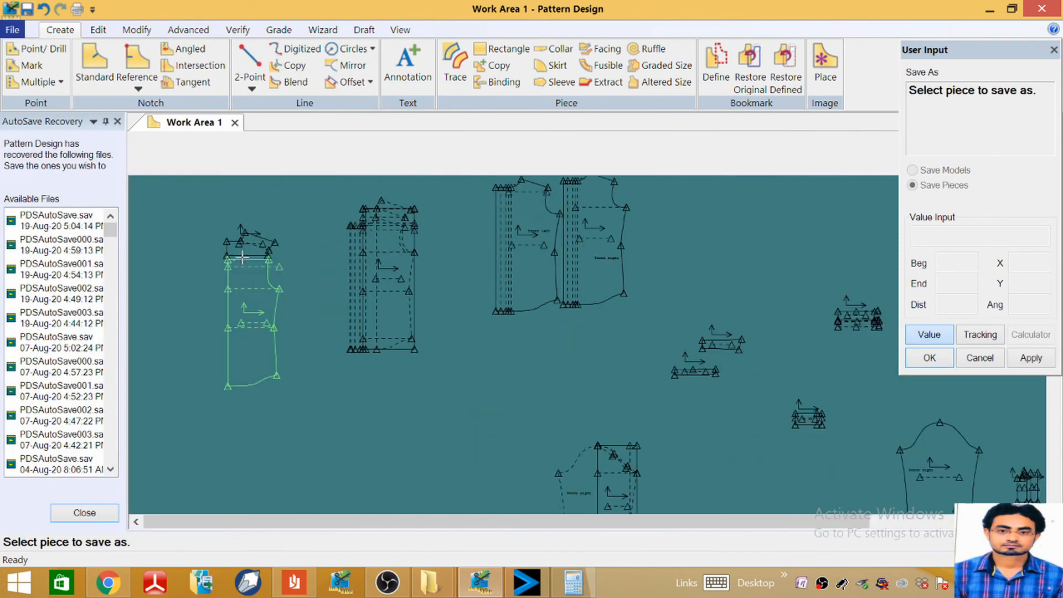
pyautogui.click(253, 256)
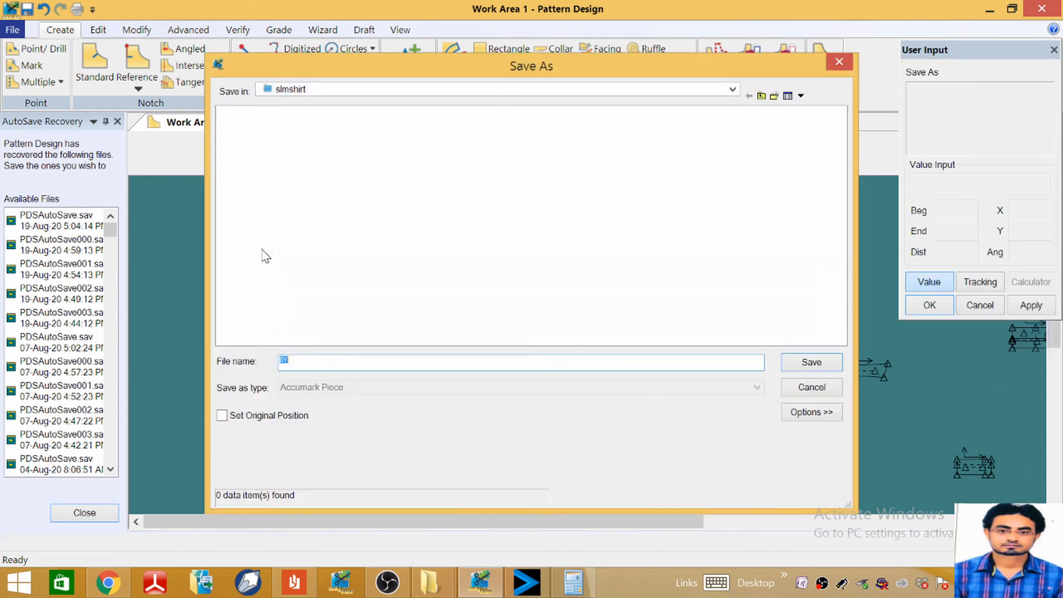
pyautogui.click(819, 415)
pyautogui.doubleClick(284, 361)
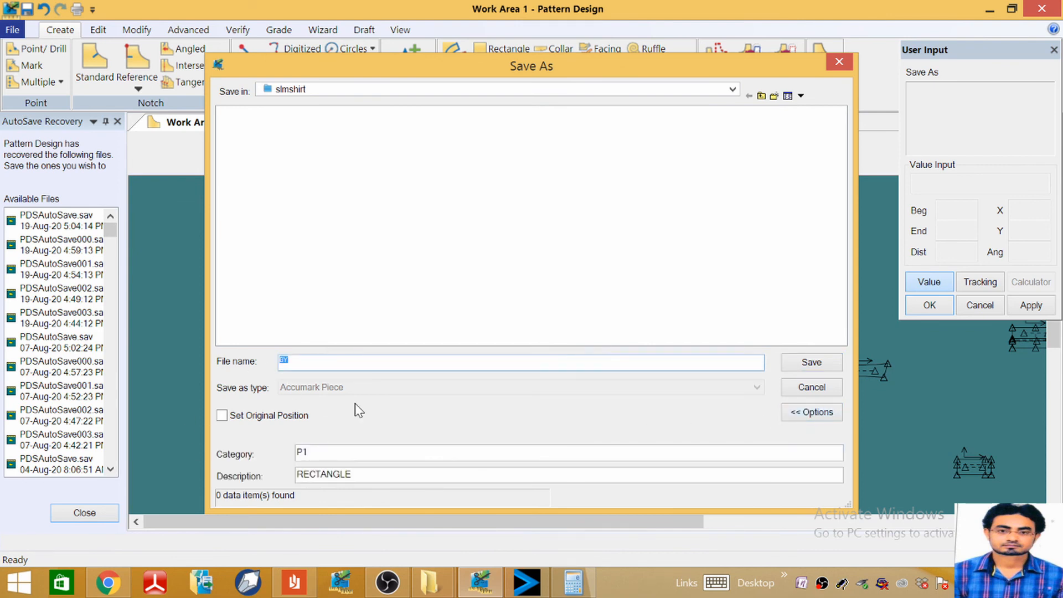
pyautogui.write('BACK')
pyautogui.press('Tab')
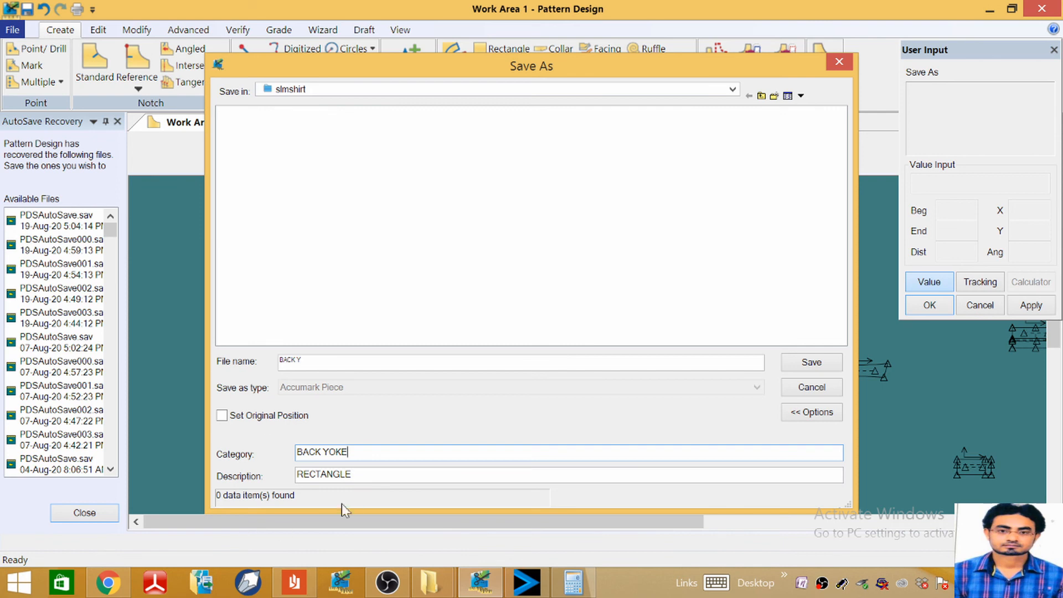
pyautogui.press('Tab')
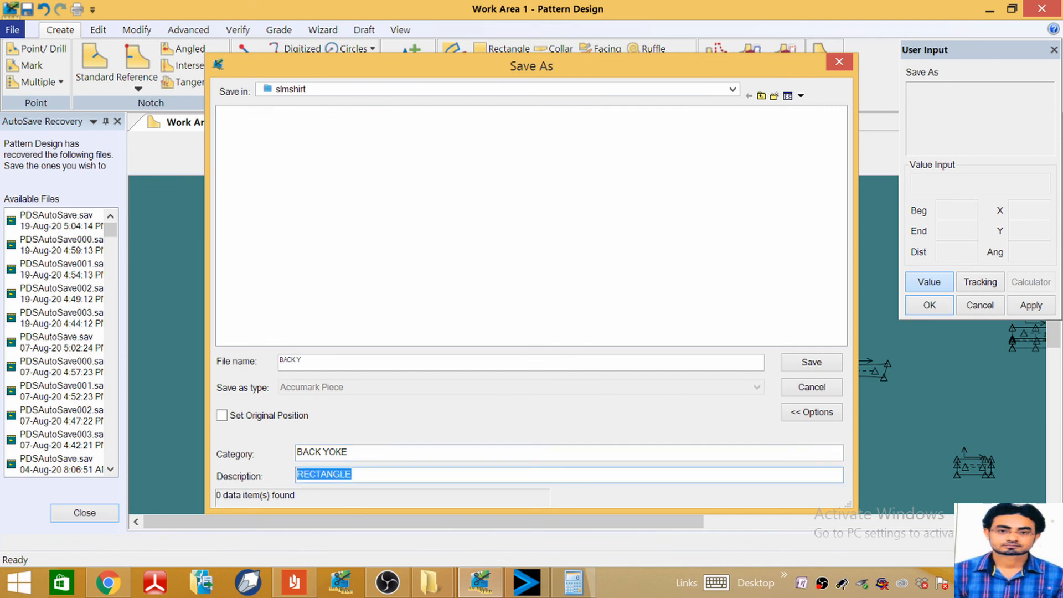
pyautogui.write('CI')
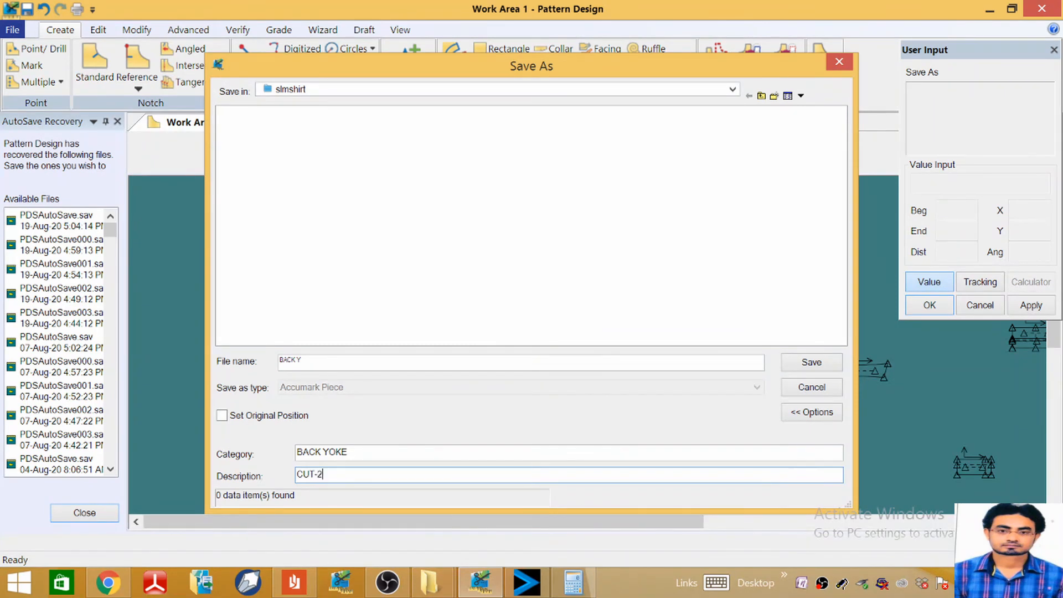
pyautogui.click(812, 363)
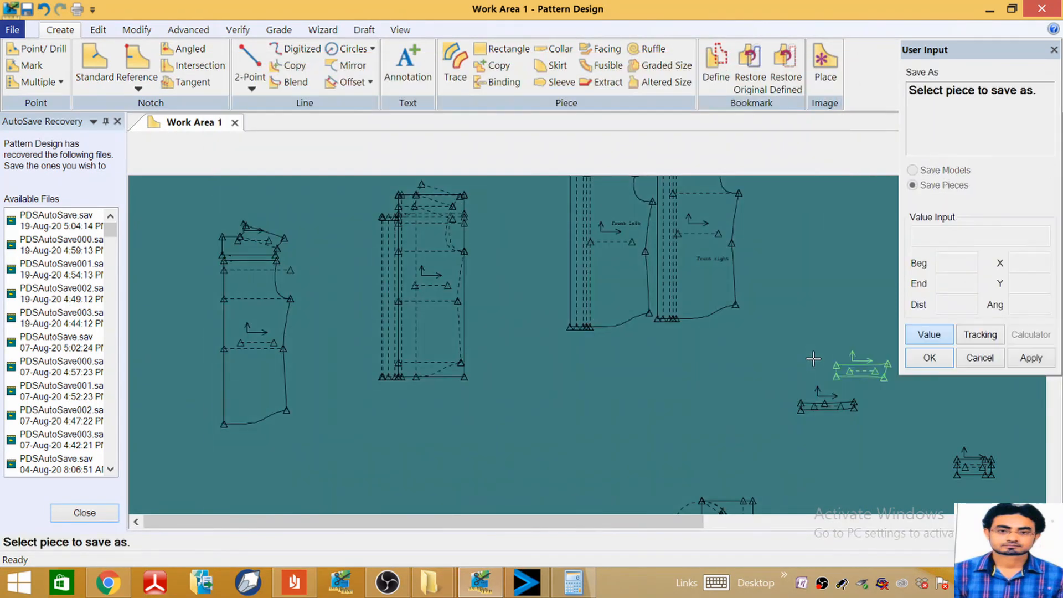
# Step: Save the back body piece in slmshirt as BK, with category BACK and description CUT-1
pyautogui.click(250, 320)
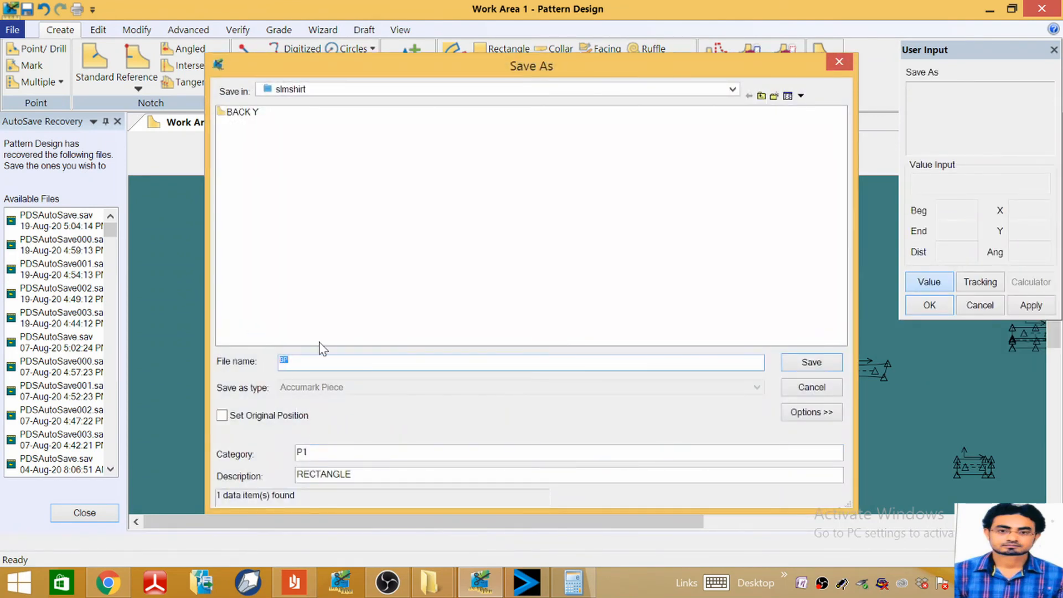
pyautogui.write('BK')
pyautogui.press('Tab')
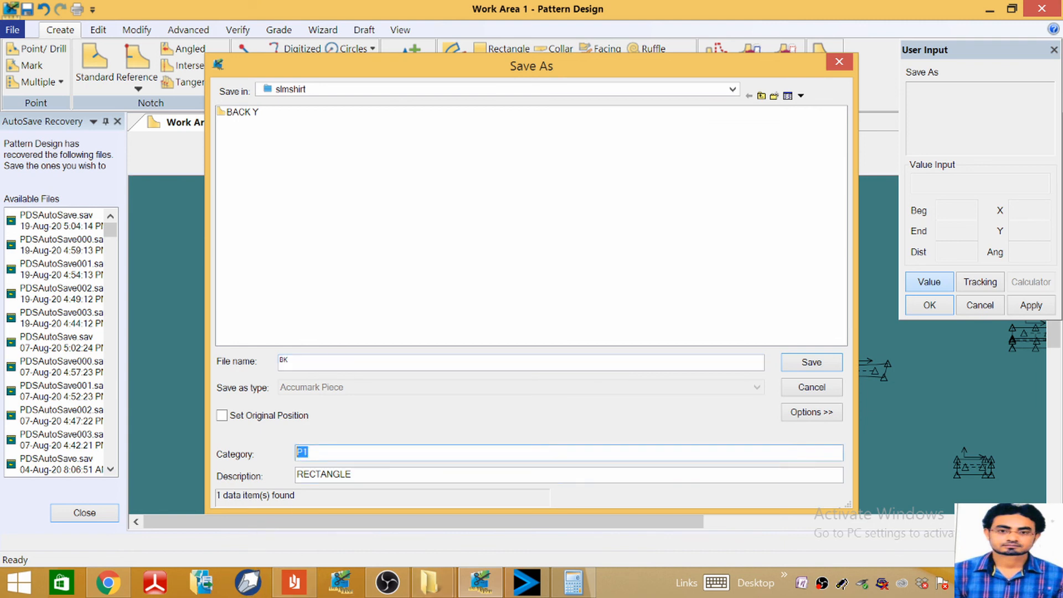
pyautogui.write('BACK')
pyautogui.press('Tab')
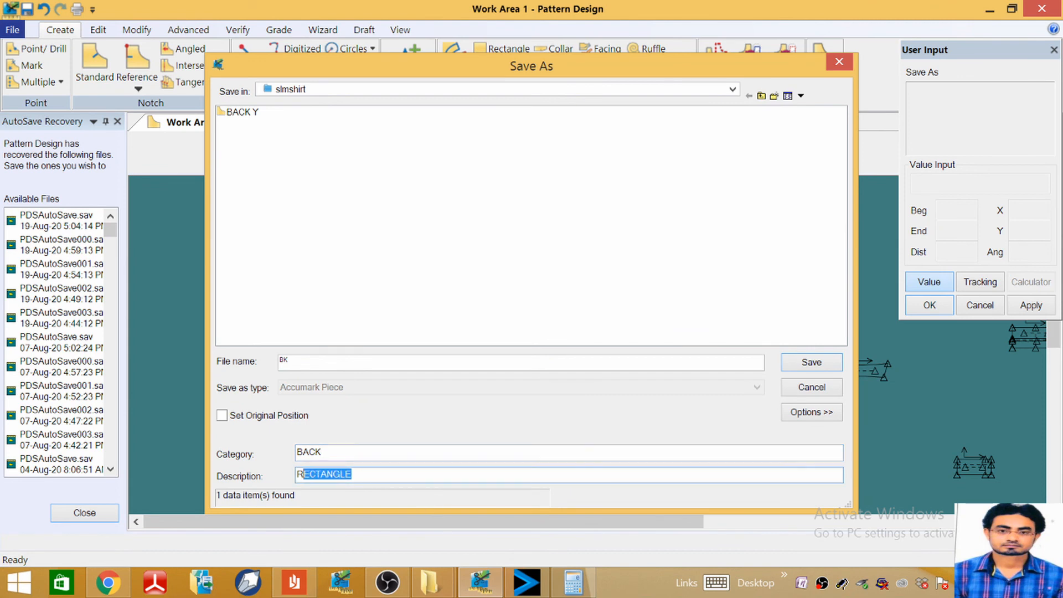
pyautogui.write('CUT-1')
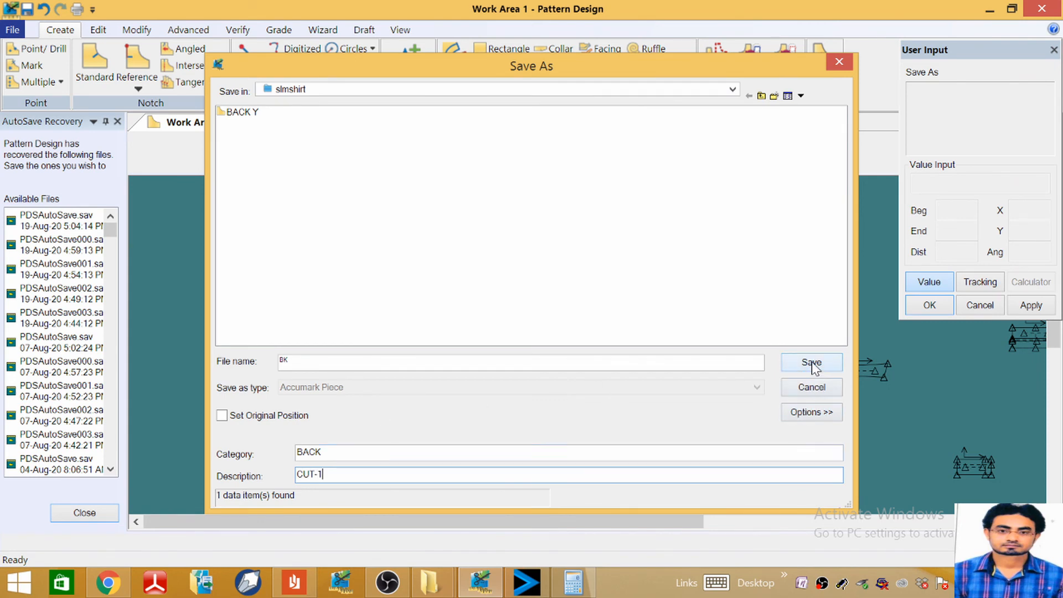
pyautogui.click(812, 363)
# Step: Save the front left piece in slmshirt as FRONT L, with category FRONT LEFT and description CUT-1
pyautogui.scroll(3, 565, 252)
pyautogui.click(556, 261)
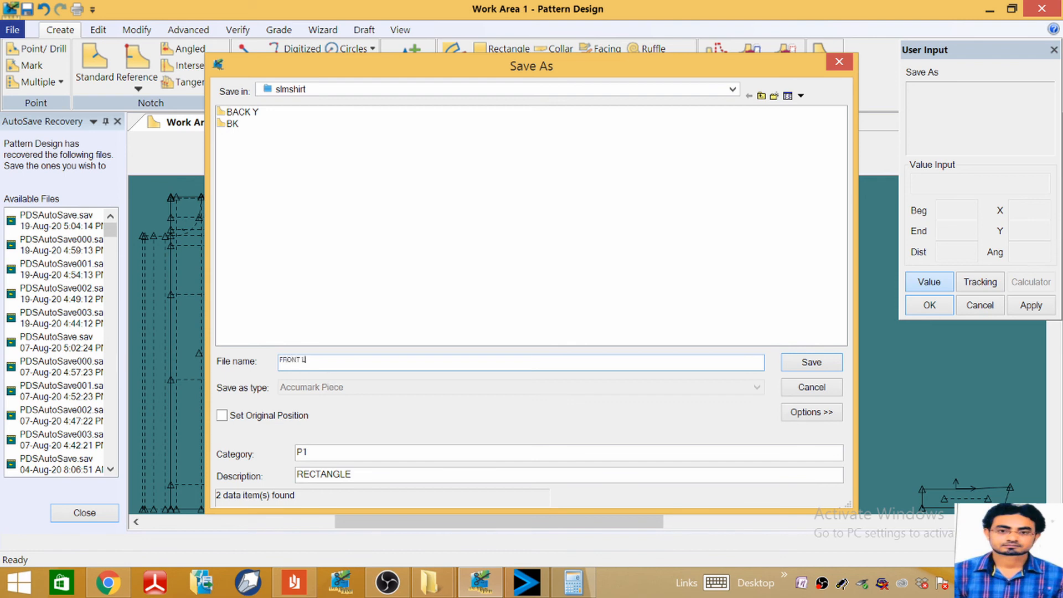
pyautogui.press('Tab')
pyautogui.write('FRONT LEFT')
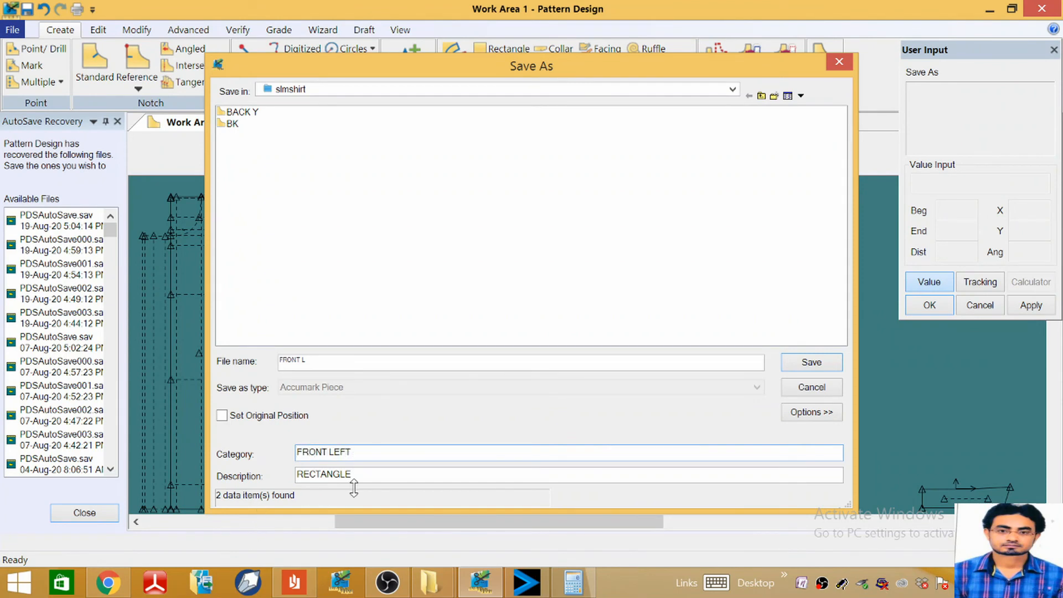
pyautogui.press('Tab')
pyautogui.write('CU')
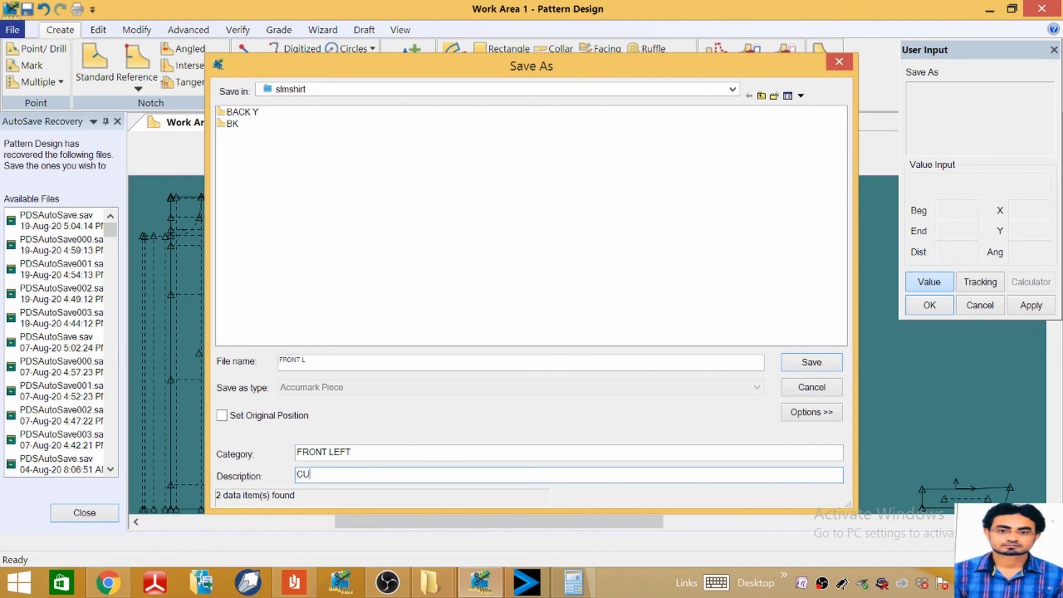
pyautogui.write('T-1')
pyautogui.click(811, 362)
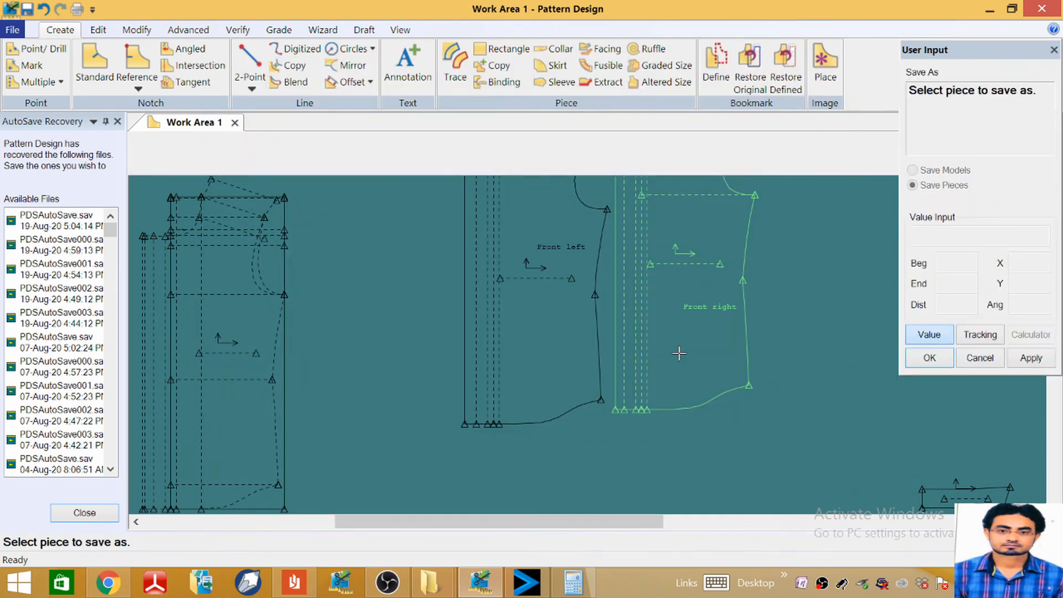
# Step: Save the front right piece under its default file name FR, with category FRONT RIGHT and description CUT-1
pyautogui.click(680, 330)
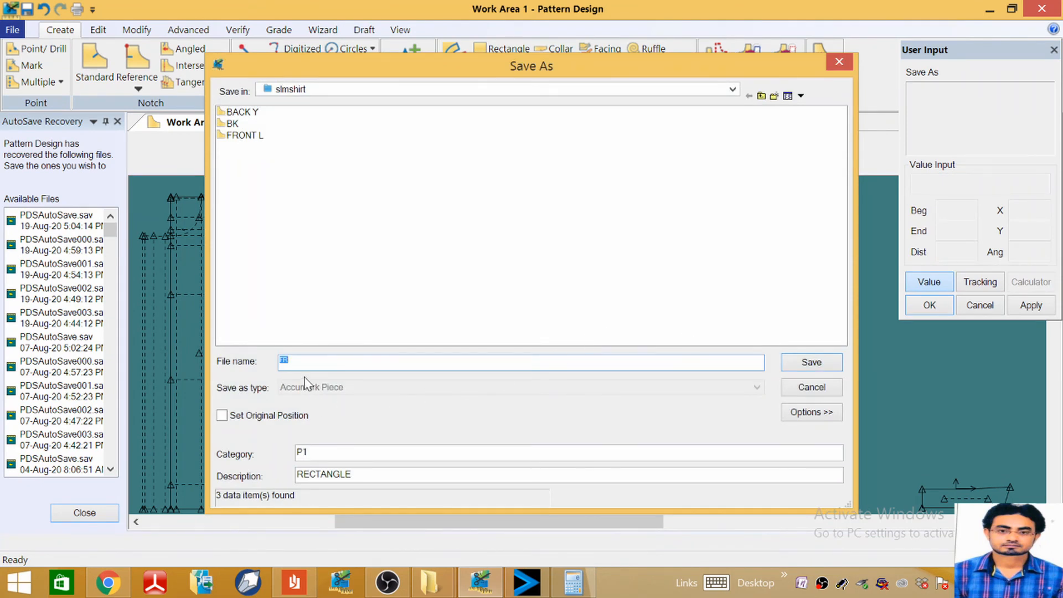
pyautogui.doubleClick(308, 452)
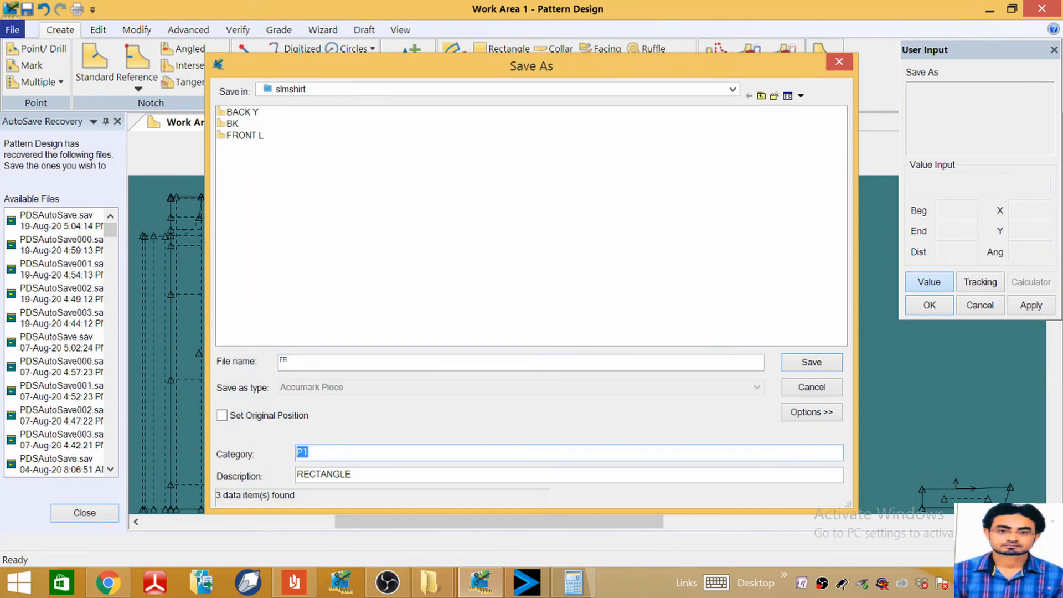
pyautogui.write('FRONT RIGHT')
pyautogui.press('Tab')
pyautogui.write('C')
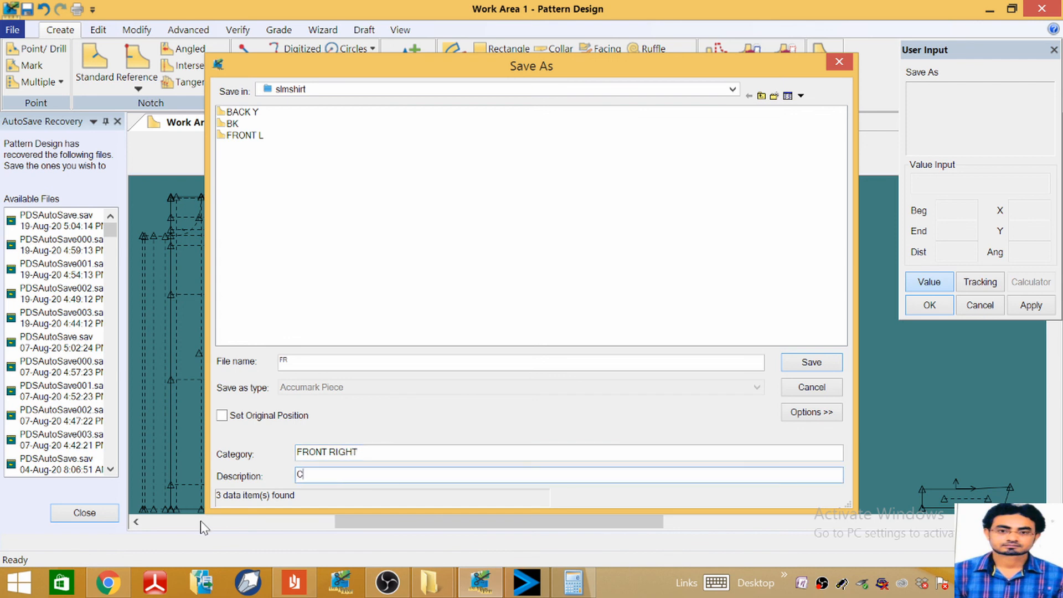
pyautogui.write('UT-1')
pyautogui.click(824, 363)
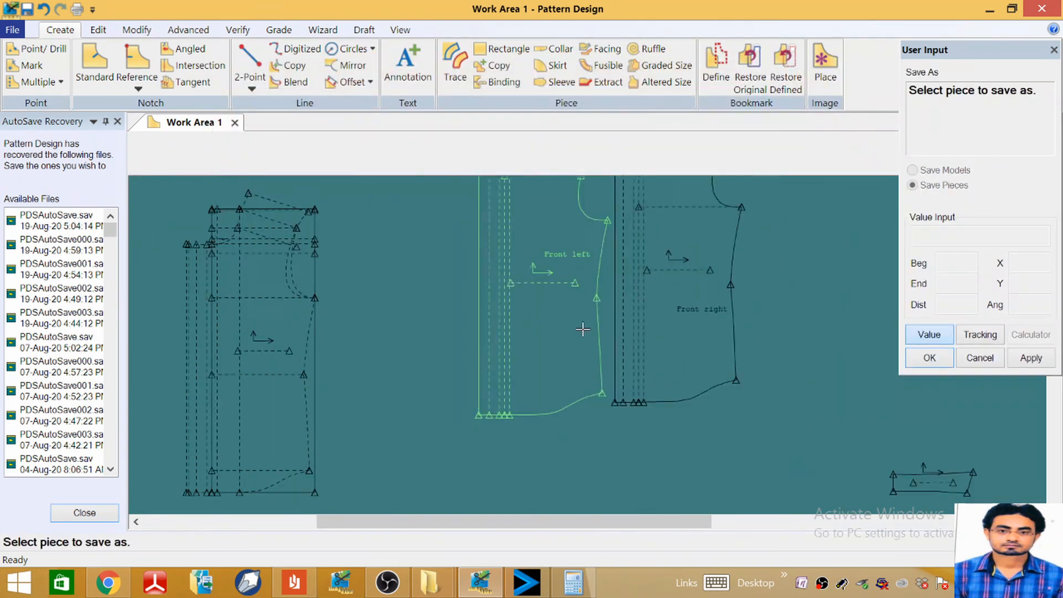
# Step: Save the upper of the two collar pieces as CO, with category COLLAR OPENING and description CUT-2
pyautogui.scroll(-3, 427, 304)
pyautogui.scroll(4, 612, 399)
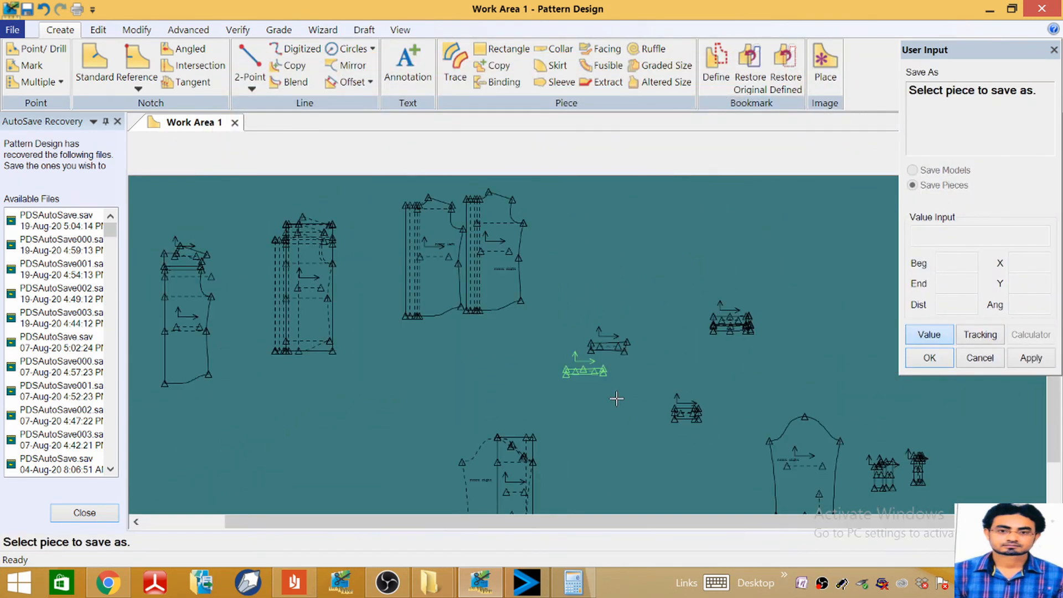
pyautogui.click(610, 345)
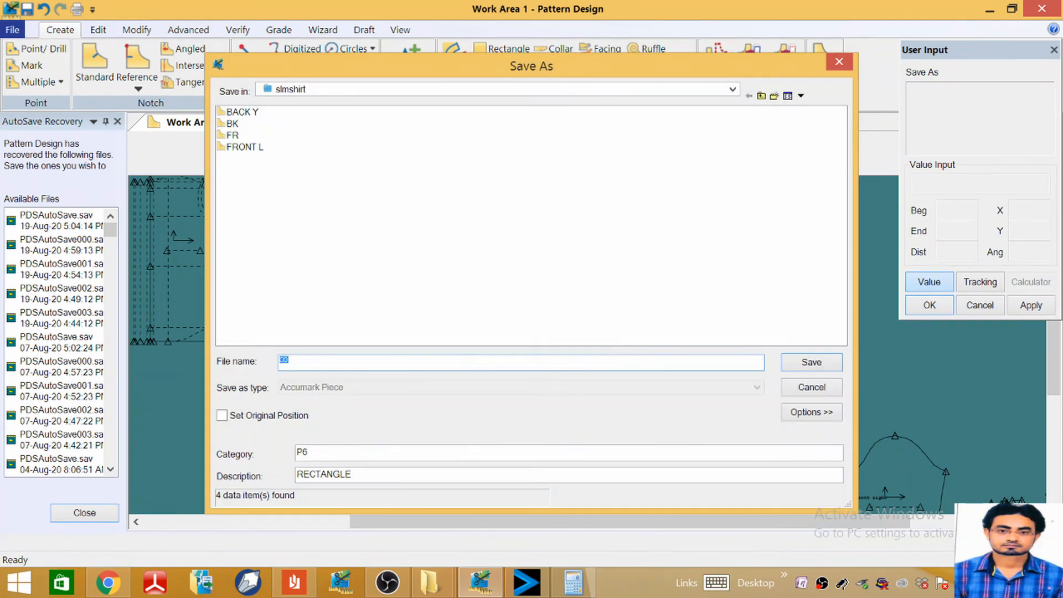
pyautogui.doubleClick(336, 452)
pyautogui.write('C')
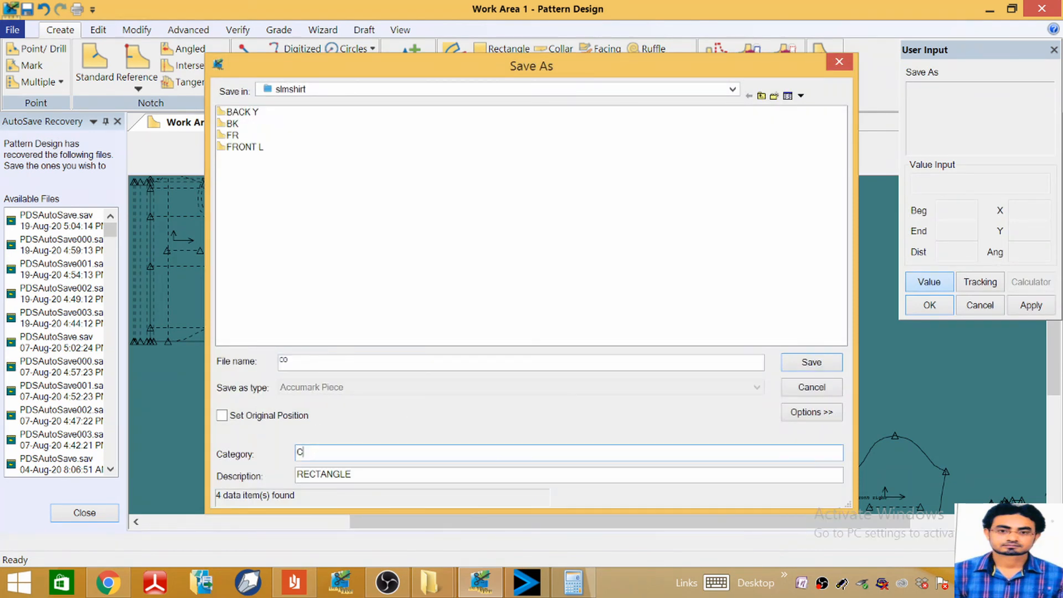
pyautogui.write('OLLAR OPENING')
pyautogui.press('Tab')
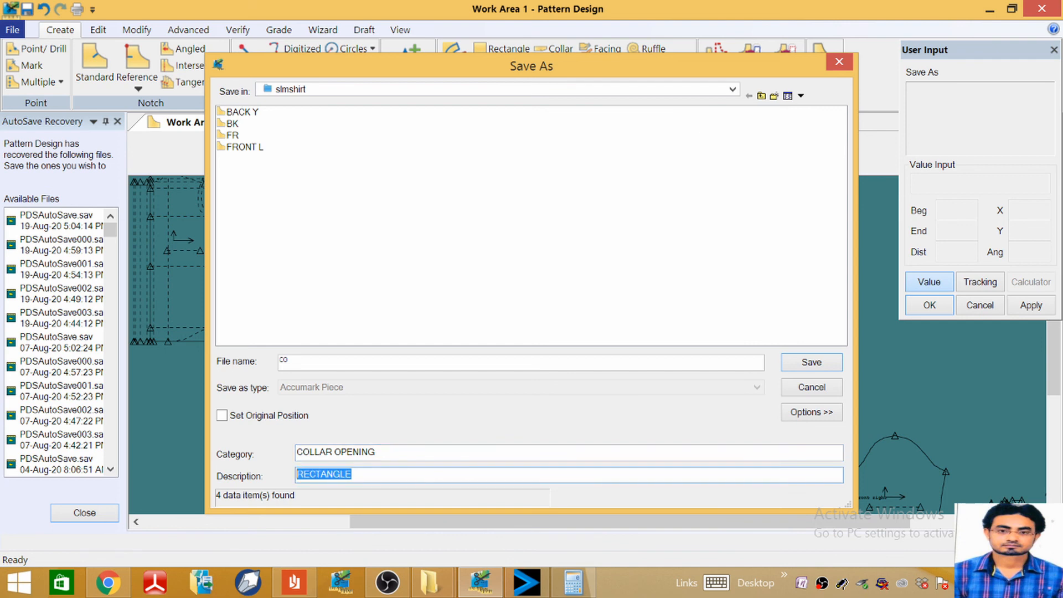
pyautogui.write('CUT-2')
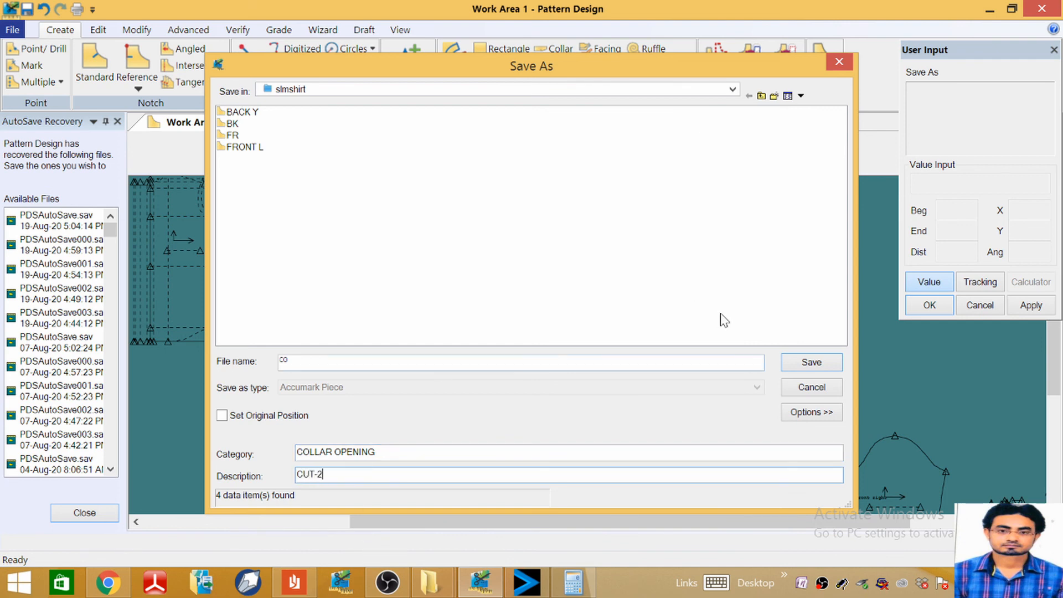
pyautogui.click(809, 362)
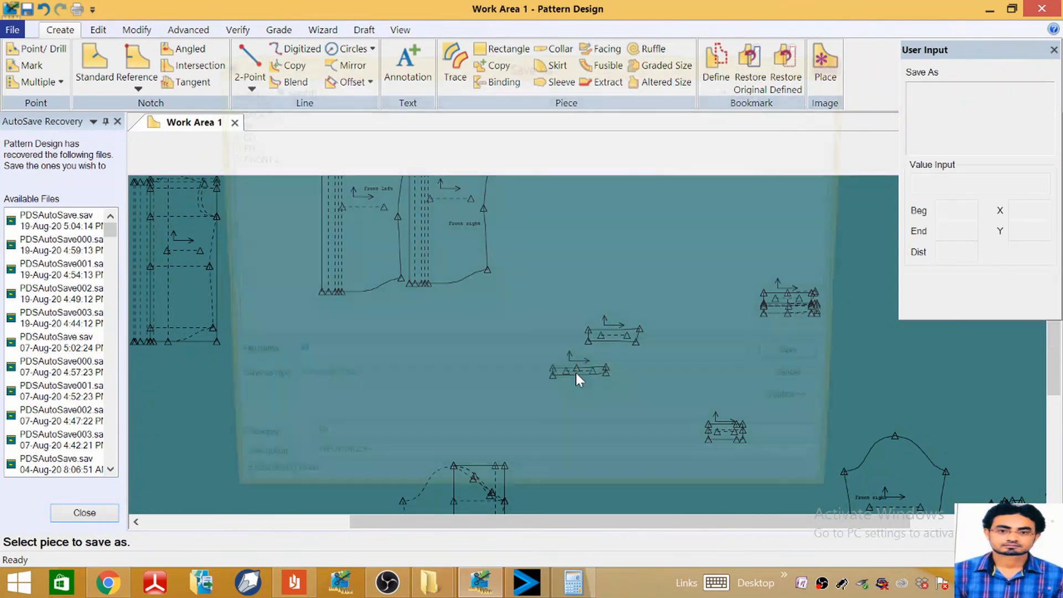
# Step: Save the lower collar piece as CB, with category COLLAR BAND and description CUT-2
pyautogui.click(577, 380)
pyautogui.doubleClick(302, 452)
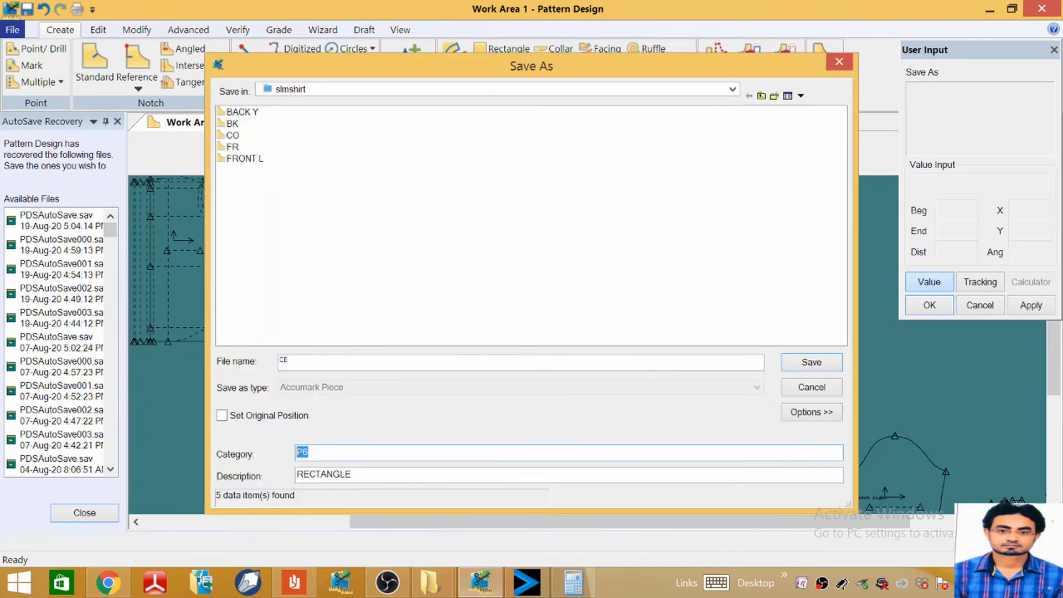
pyautogui.write('COLLAR BAND')
pyautogui.press('Tab')
pyautogui.write('CUT-2')
pyautogui.press('Return')
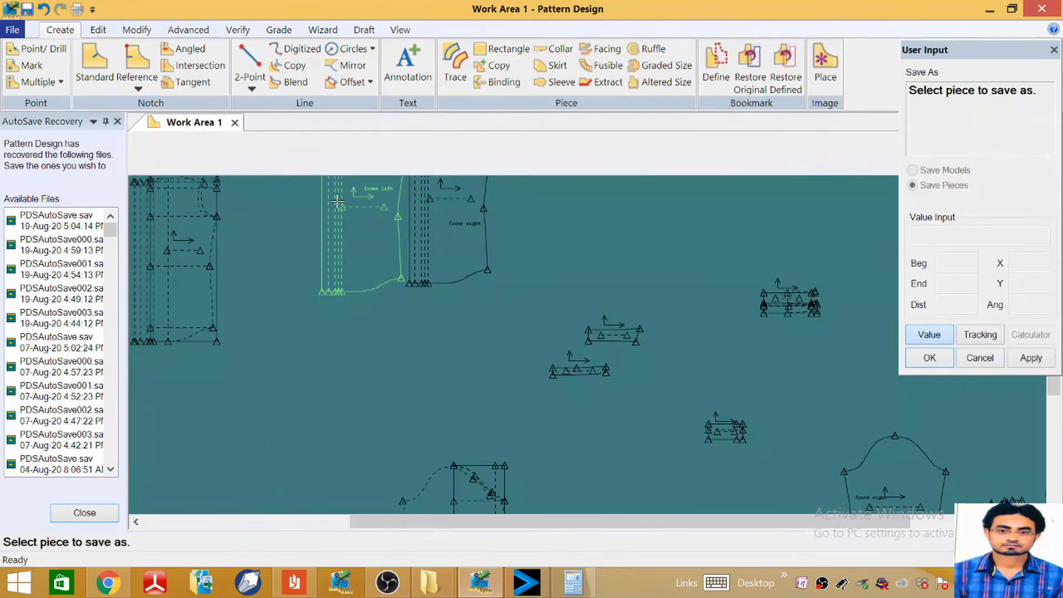
# Step: Save the sleeve piece under its default file name SLV, with category SLEEVE and description CUT-2
pyautogui.scroll(-2, 570, 321)
pyautogui.scroll(4, 613, 288)
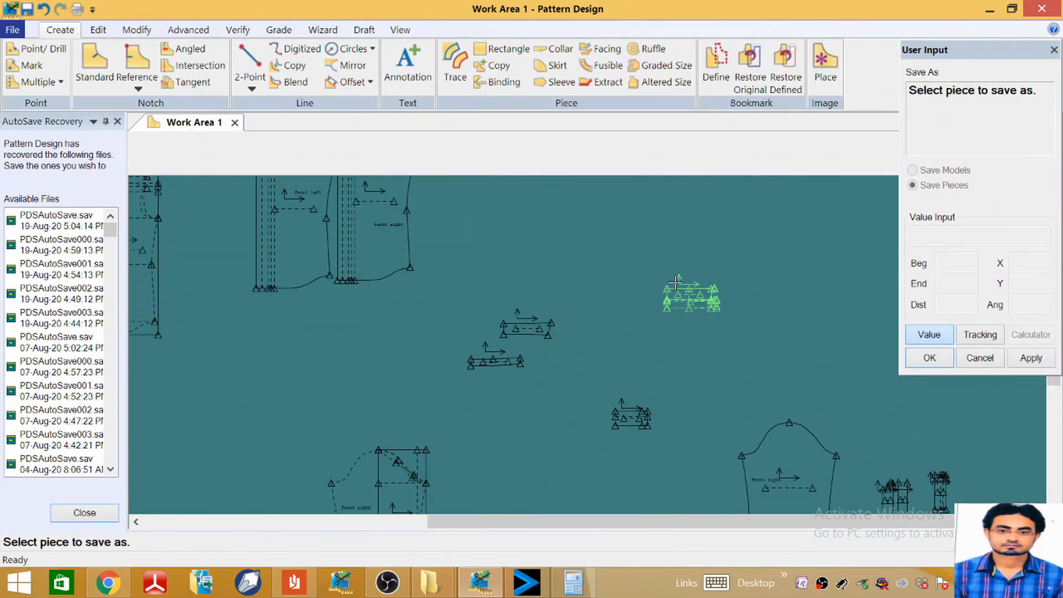
pyautogui.scroll(-4, 685, 321)
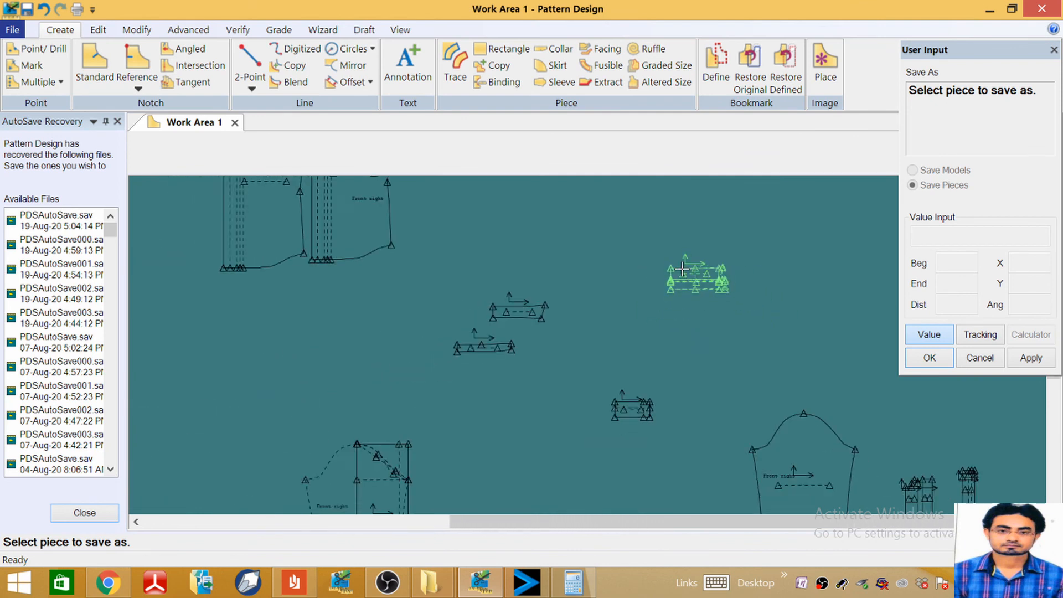
pyautogui.scroll(-2, 659, 273)
pyautogui.scroll(4, 637, 343)
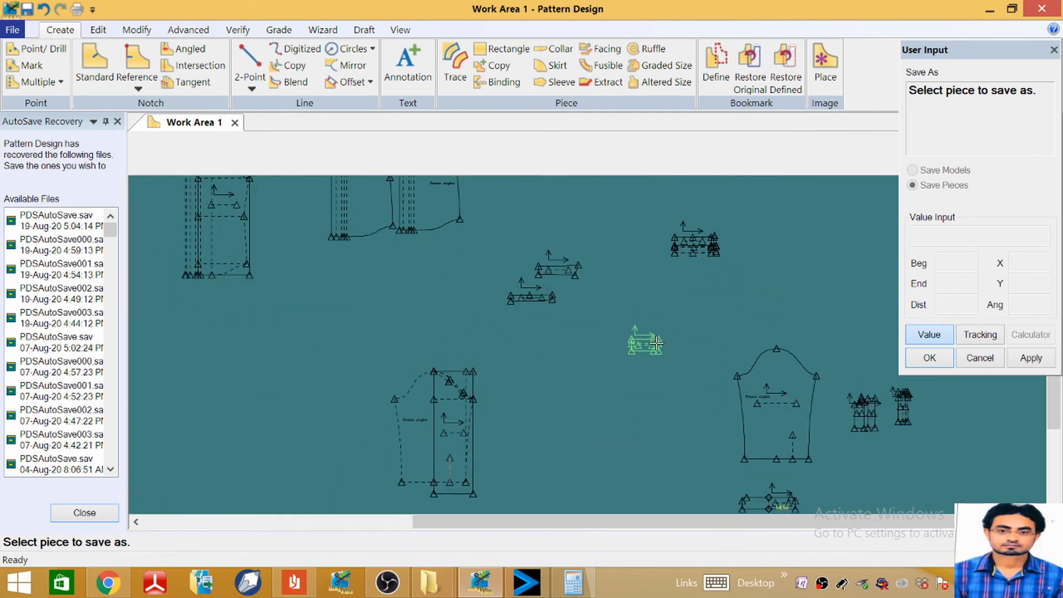
pyautogui.scroll(-1, 637, 349)
pyautogui.scroll(-3, 535, 346)
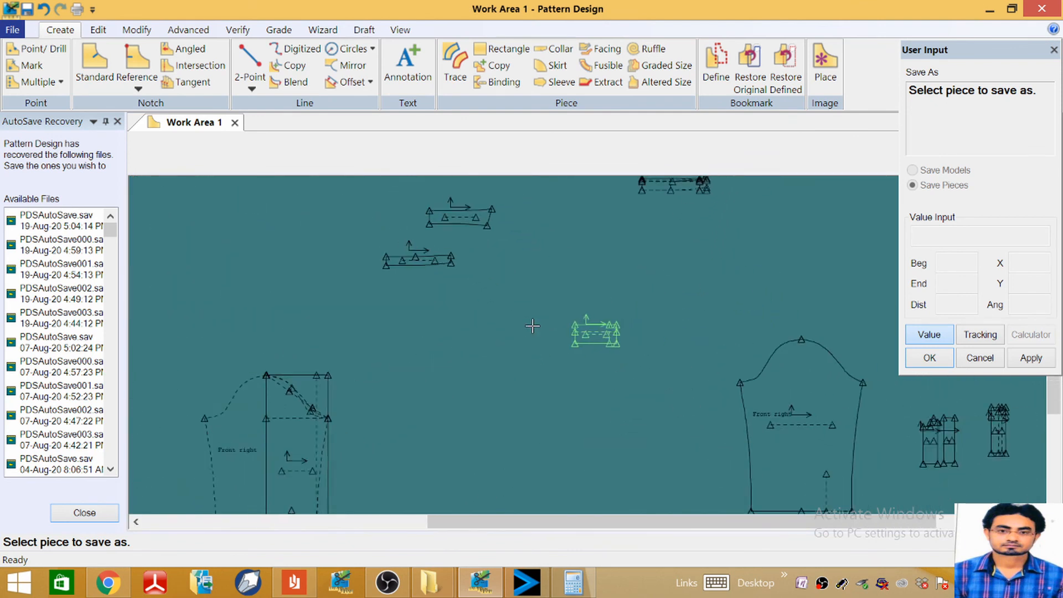
pyautogui.scroll(1, 720, 474)
pyautogui.scroll(-3, 686, 338)
pyautogui.scroll(1, 712, 471)
pyautogui.scroll(3, 698, 454)
pyautogui.click(689, 302)
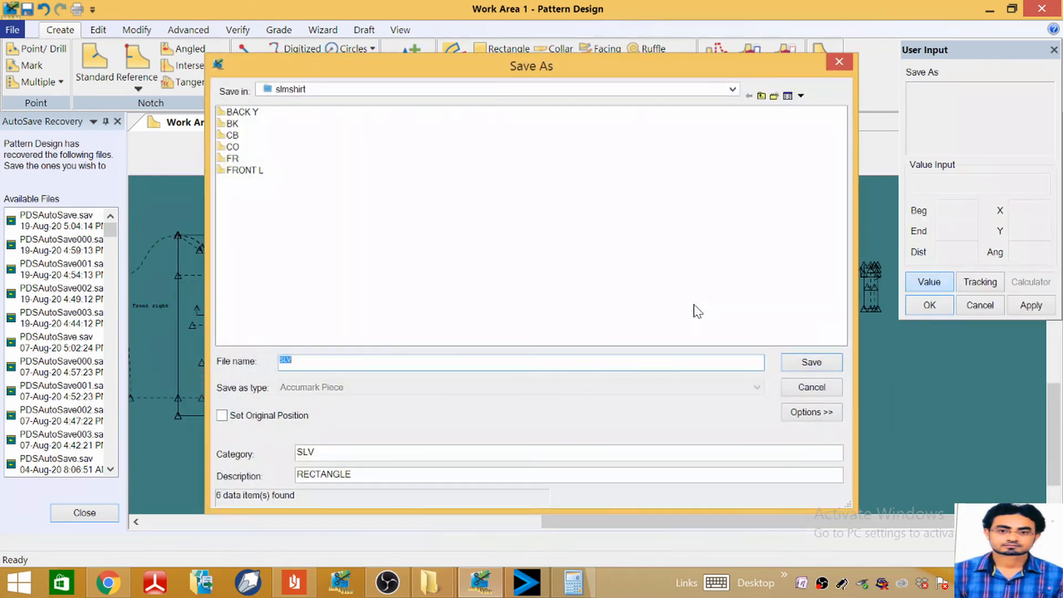
pyautogui.press('Tab')
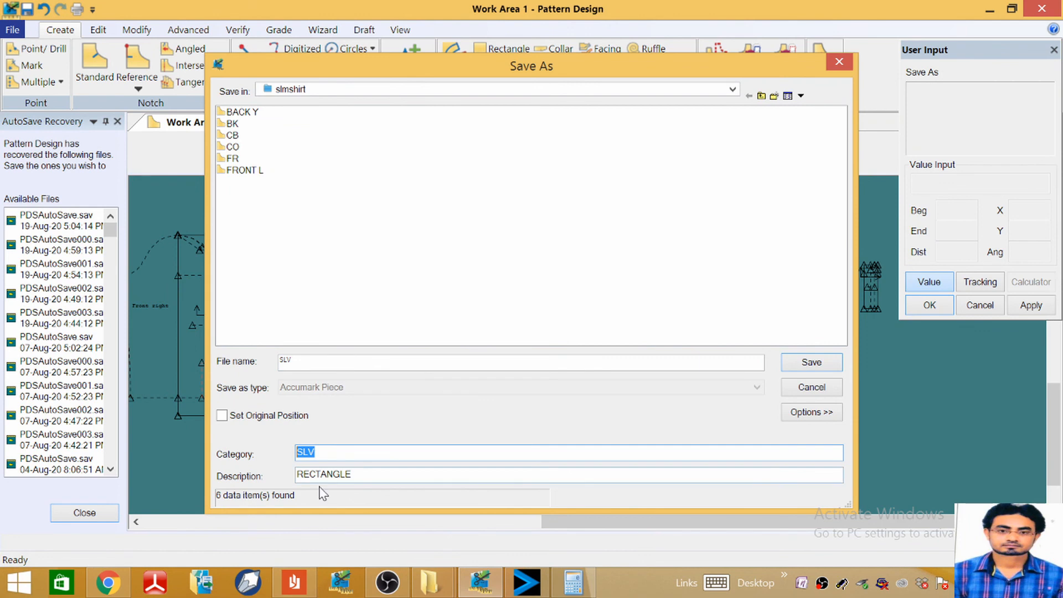
pyautogui.write('SLEEVE')
pyautogui.press('Tab')
pyautogui.write('C')
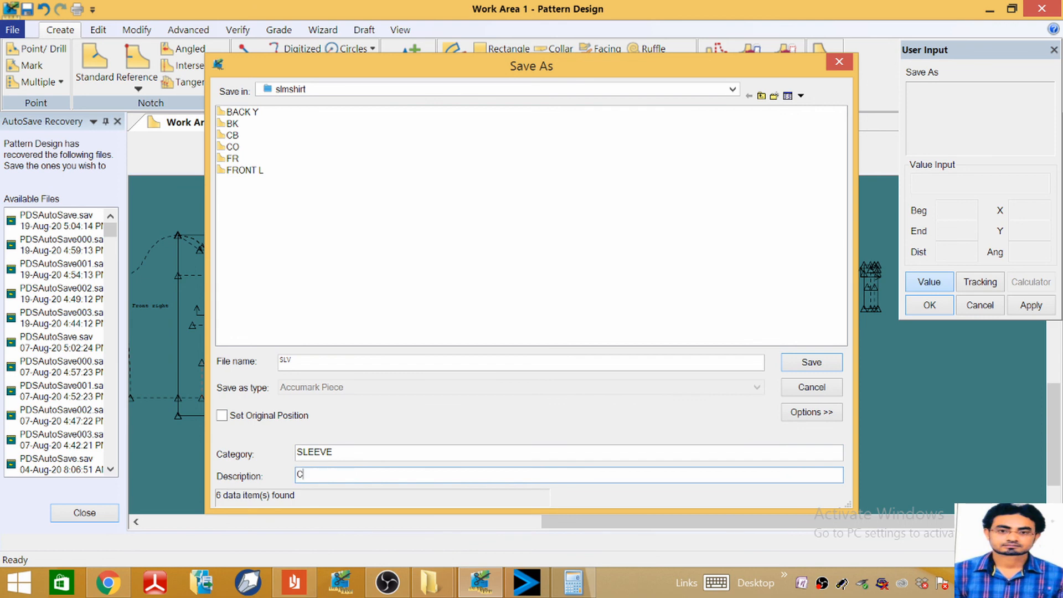
pyautogui.write('UT-2')
pyautogui.press('Return')
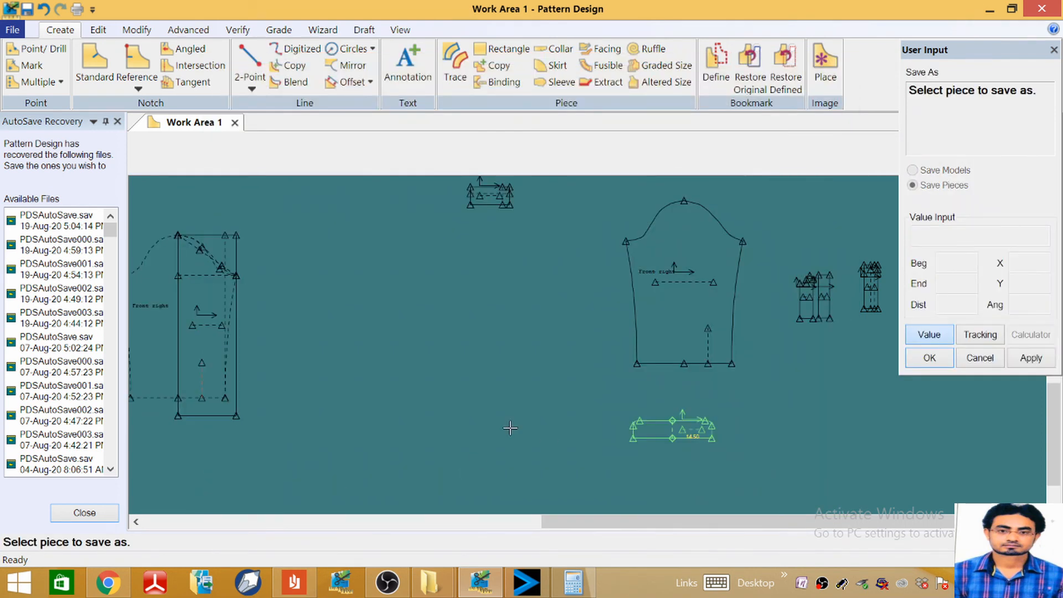
# Step: Save the cuff piece below the sleeve as CUFF with description CUT-4, reassigning its duplicate point IDs automatically
pyautogui.click(689, 432)
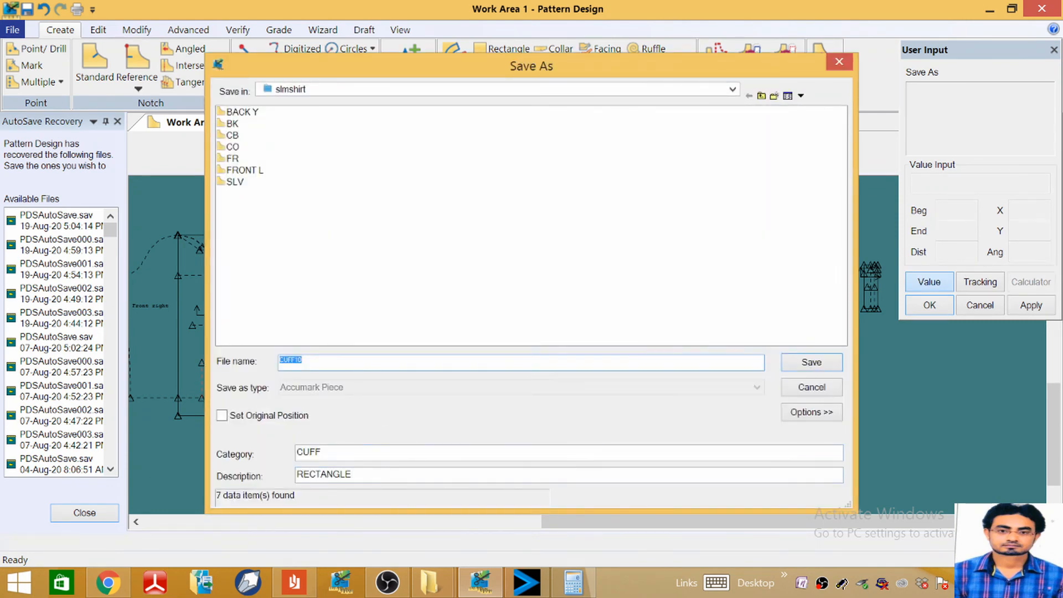
pyautogui.write('cuff')
pyautogui.press('Tab')
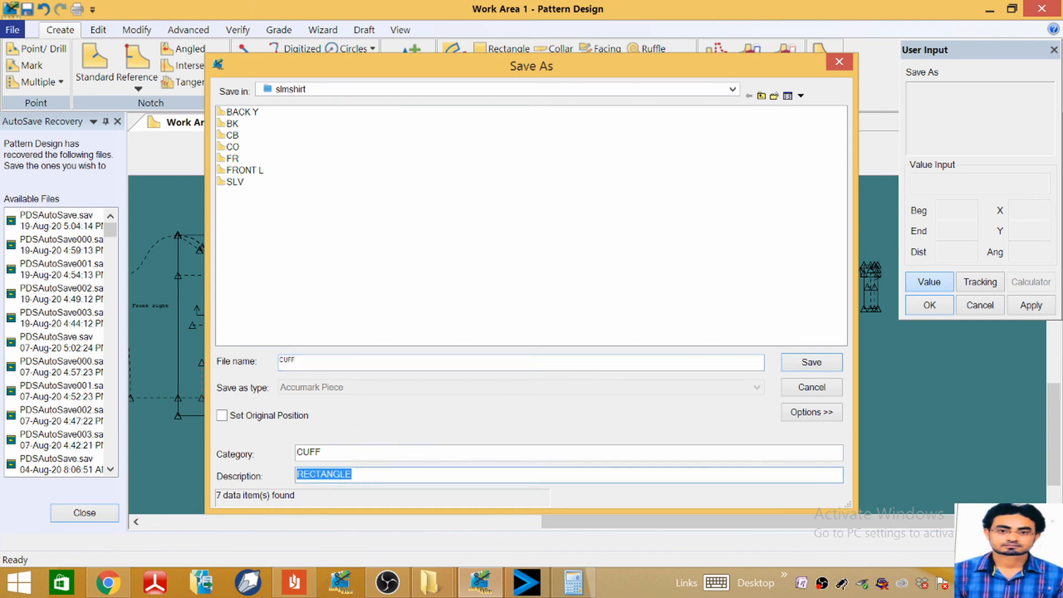
pyautogui.write('CUT-4')
pyautogui.press('Return')
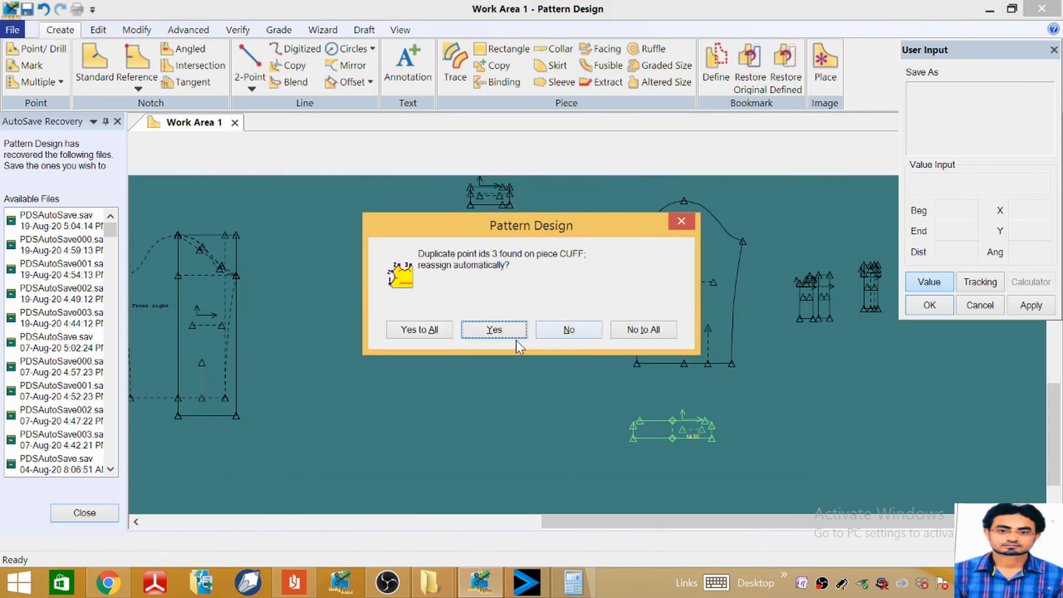
pyautogui.click(495, 330)
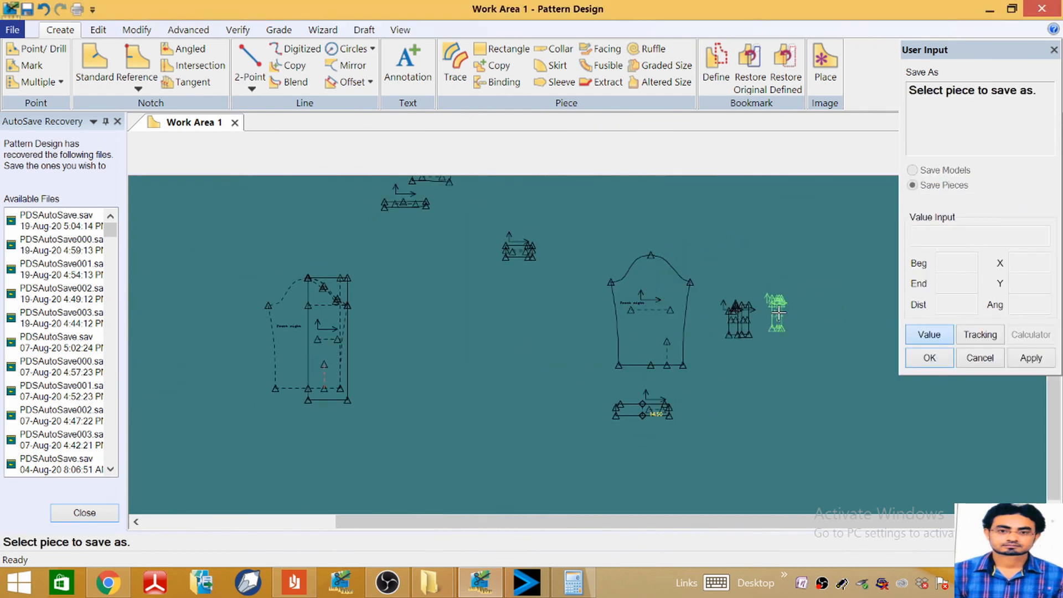
# Step: Save the pointed placket piece under its default name S PLKT, with category SLEEVE PLACKET and description CUT-2
pyautogui.scroll(6, 778, 312)
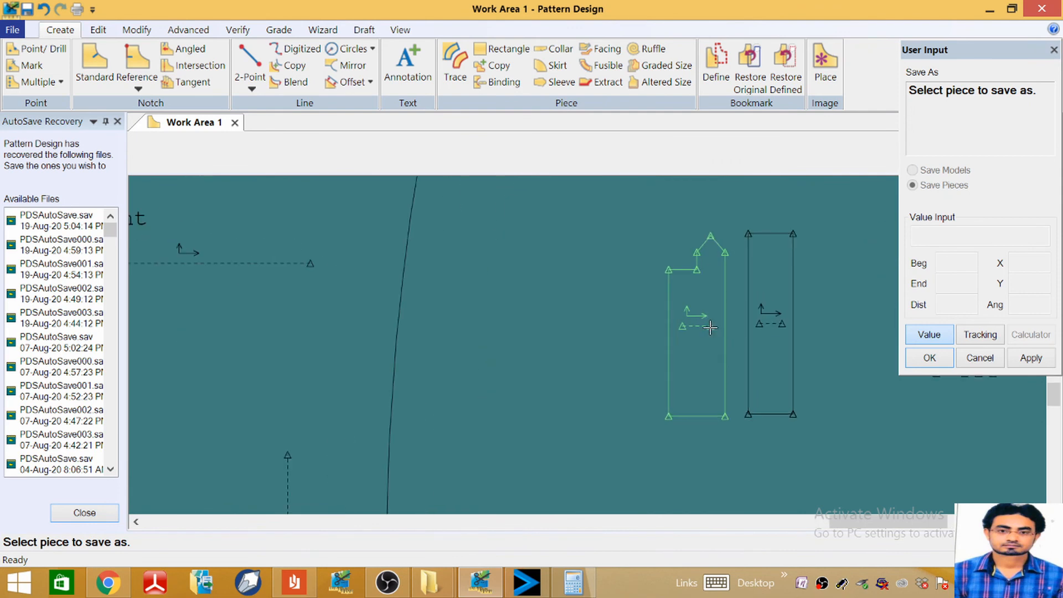
pyautogui.click(712, 329)
pyautogui.doubleClick(308, 452)
pyautogui.write('SLEEVE PLACKET')
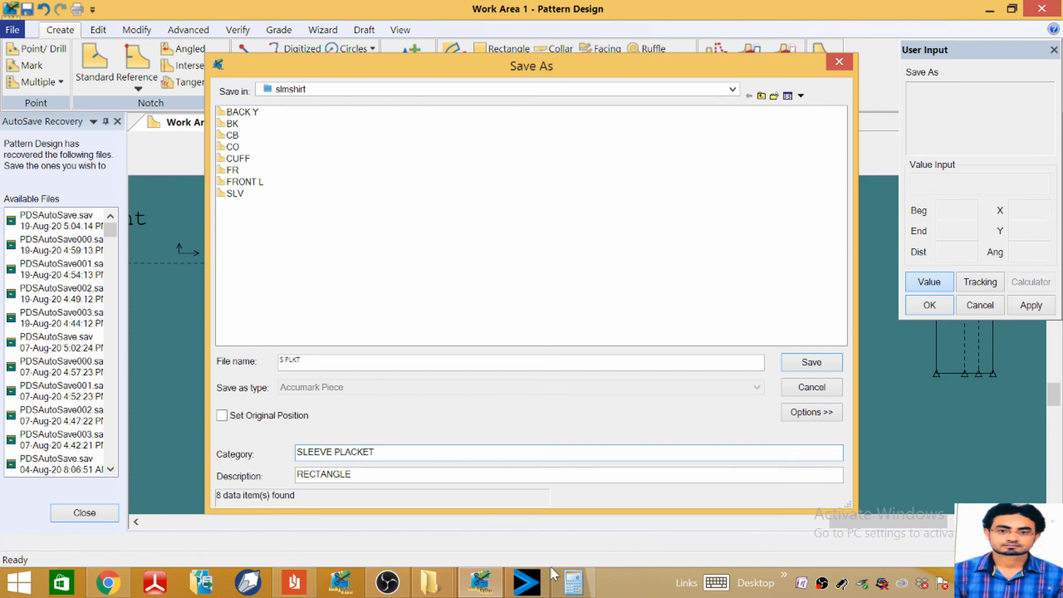
pyautogui.doubleClick(340, 474)
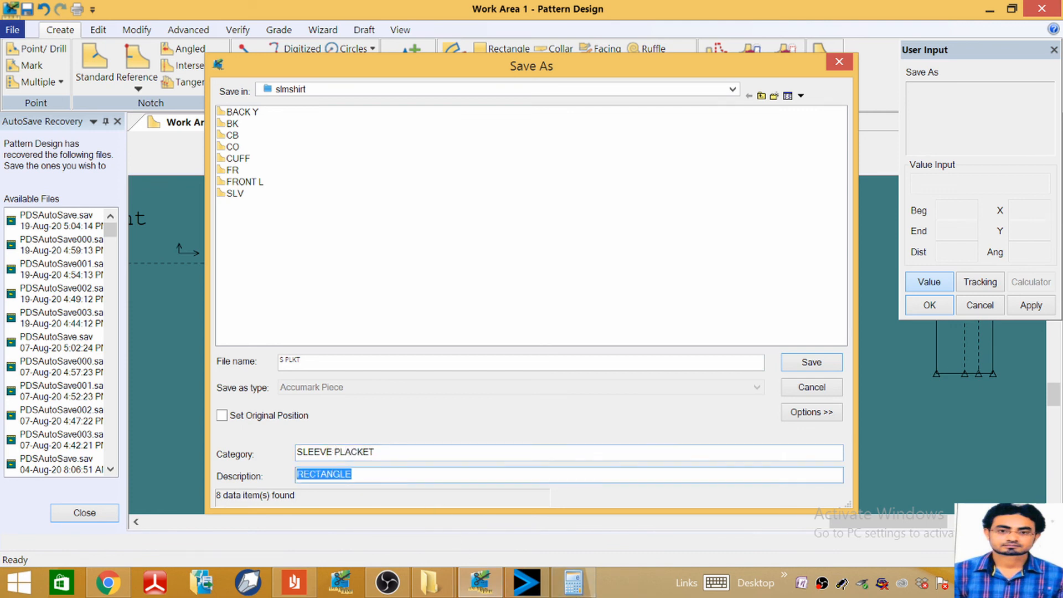
pyautogui.write('CUT-')
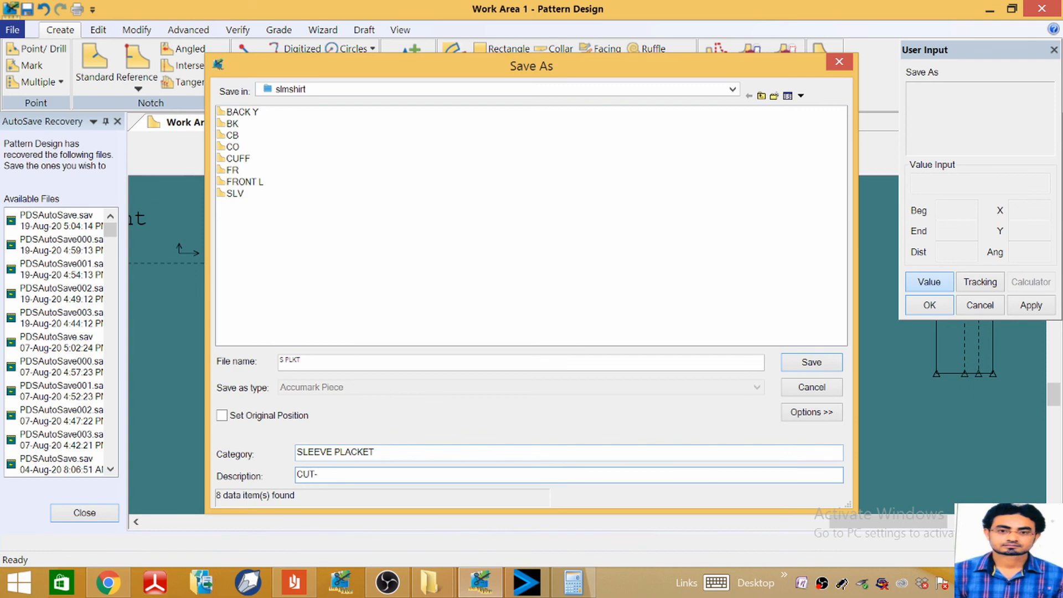
pyautogui.write('2')
pyautogui.press('Return')
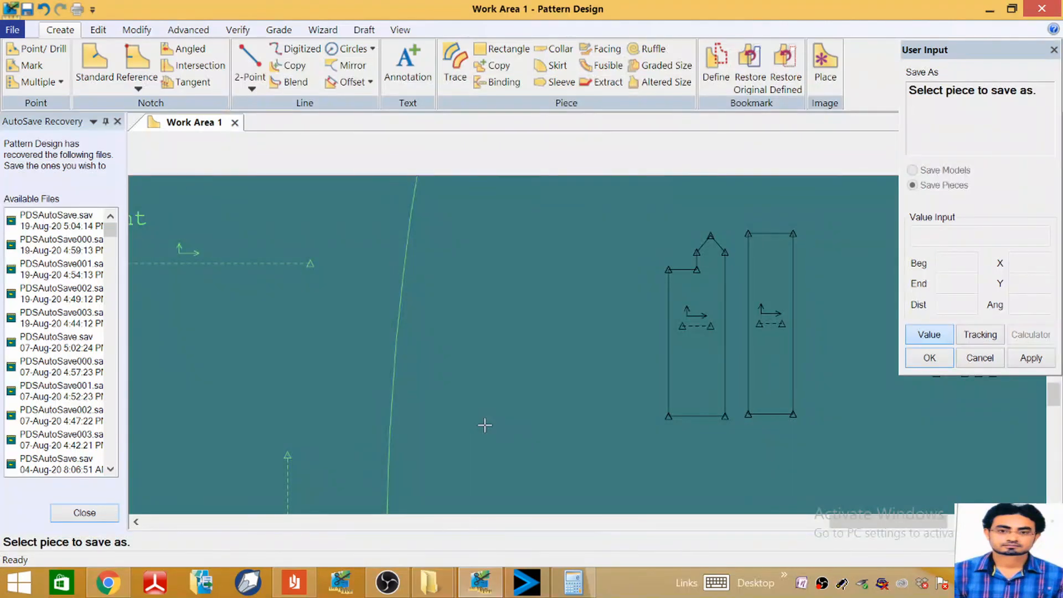
# Step: Enter GAMBLE as both file name and category for saving the narrow rectangular piece beside the sleeve placket
pyautogui.click(769, 333)
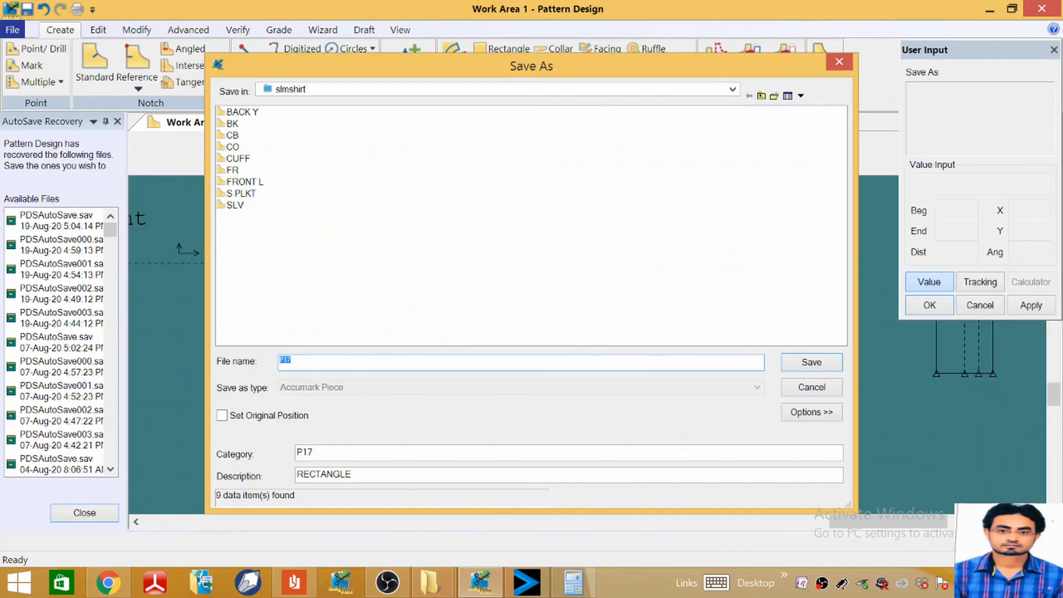
pyautogui.write('BND')
pyautogui.press('Tab')
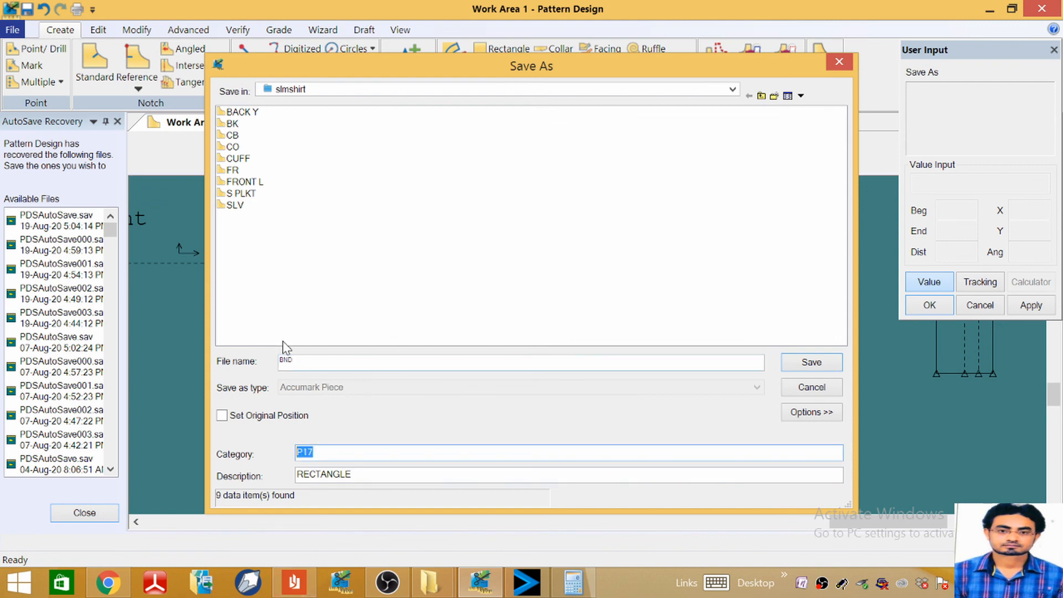
pyautogui.click(306, 359)
pyautogui.moveTo(307, 359); pyautogui.dragTo(272, 363)
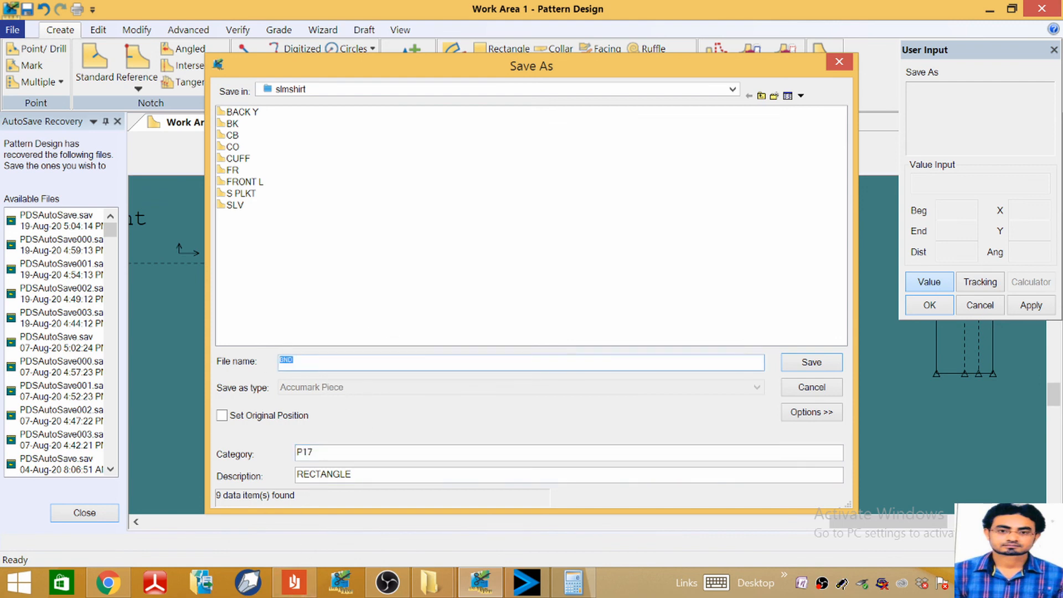
pyautogui.write('GAMBLE')
pyautogui.press('Tab')
pyautogui.write('GAMBLE')
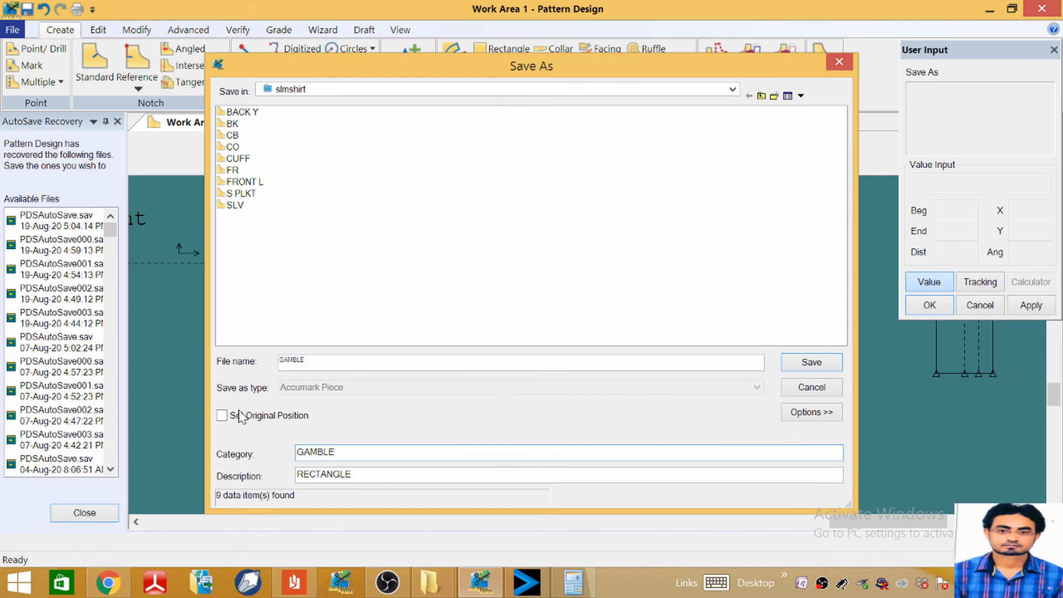
pyautogui.press('Tab')
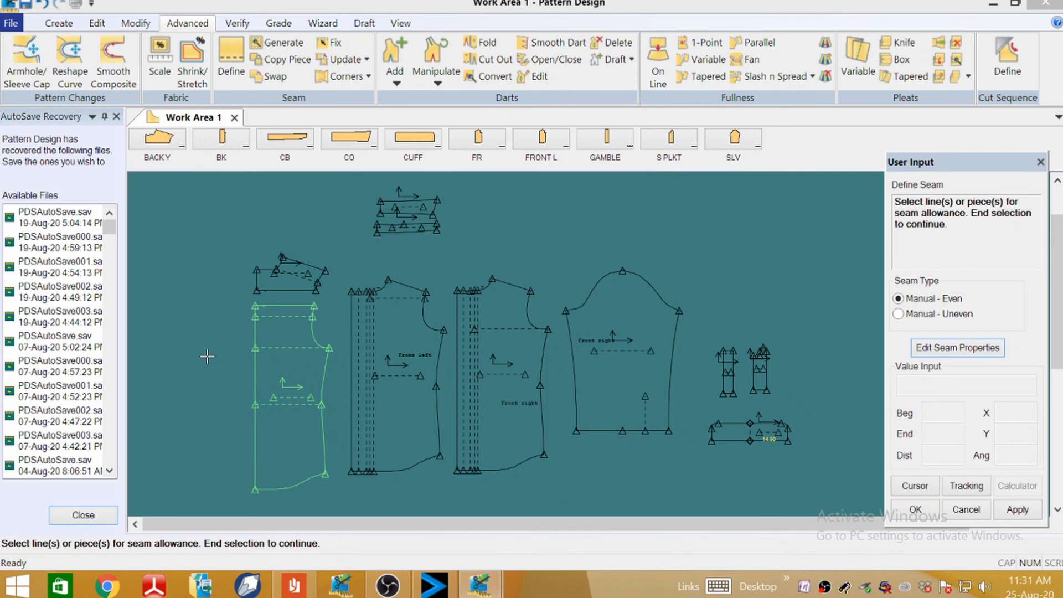
# Step: Switch to the reference document and review it before defining the seam allowances
pyautogui.scroll(-1, 450, 344)
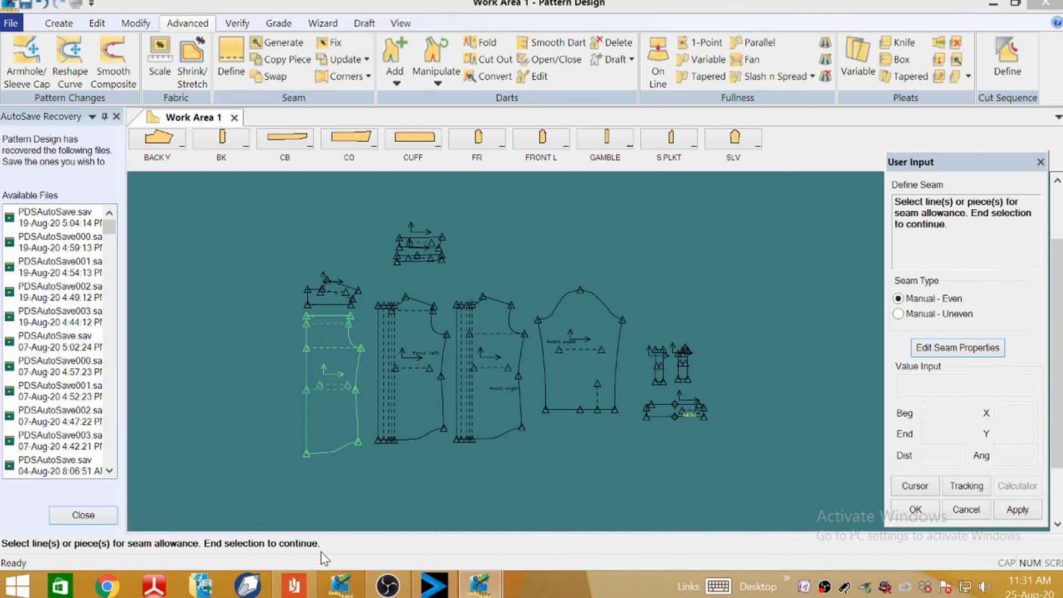
pyautogui.click(294, 585)
pyautogui.scroll(5, 533, 299)
pyautogui.scroll(-5, 533, 300)
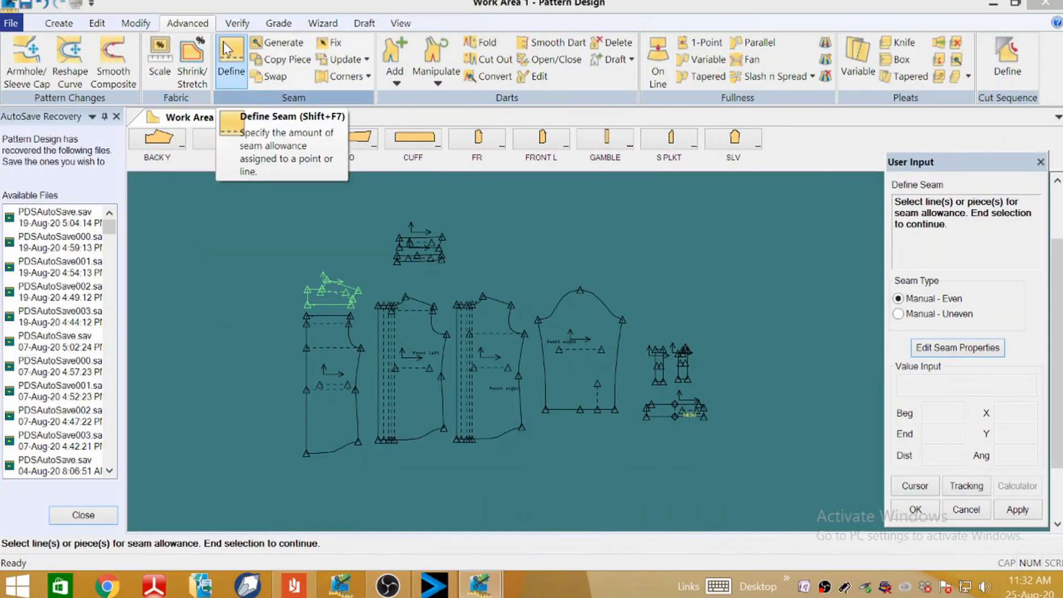
# Step: Define an even seam allowance of 1 on all shirt pieces in the work area
pyautogui.moveTo(232, 193); pyautogui.dragTo(714, 476)
pyautogui.rightClick(614, 277)
pyautogui.click(661, 285)
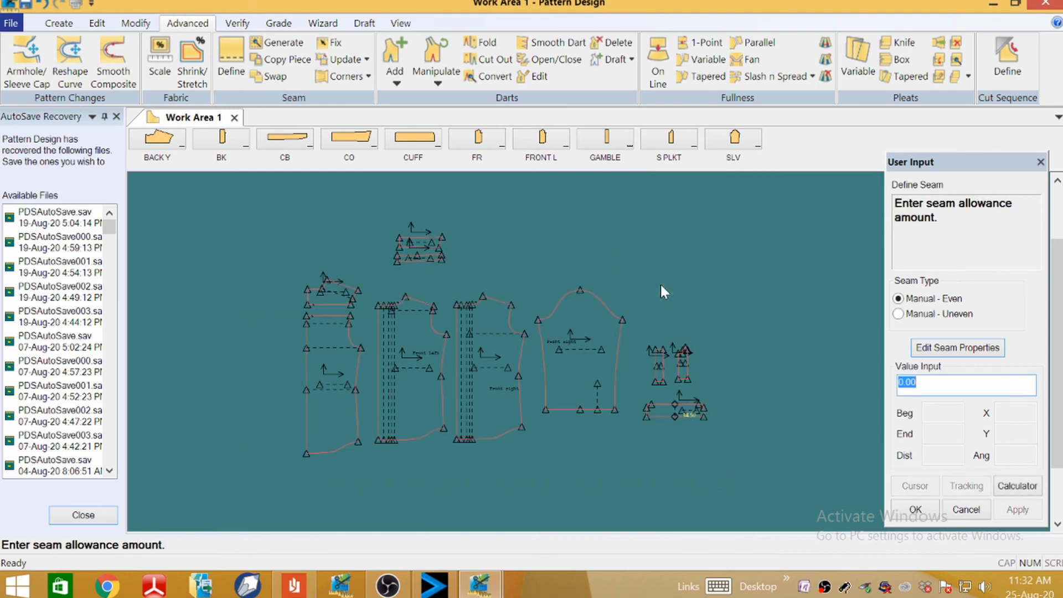
pyautogui.write('1')
pyautogui.press('Return')
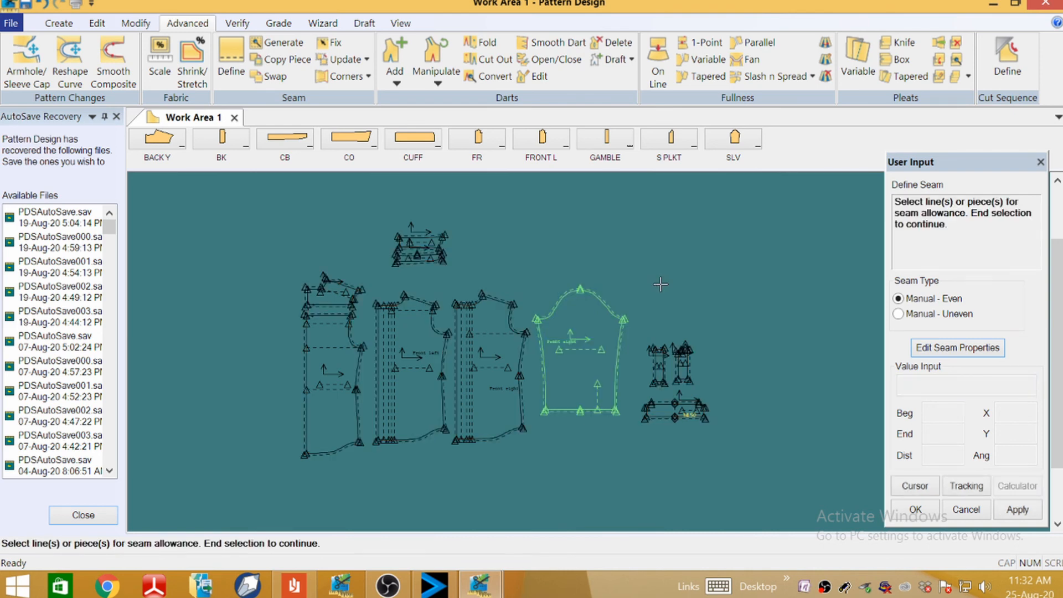
pyautogui.rightClick(654, 270)
pyautogui.click(643, 269)
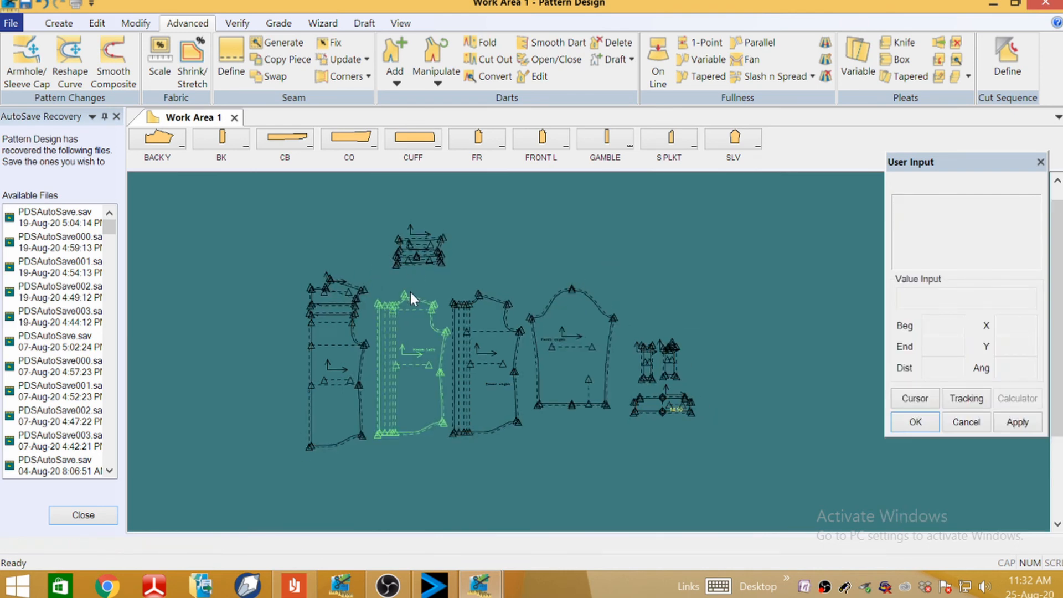
# Step: Define an even seam allowance of 2 on both side seam lines of the back piece
pyautogui.scroll(2, 322, 320)
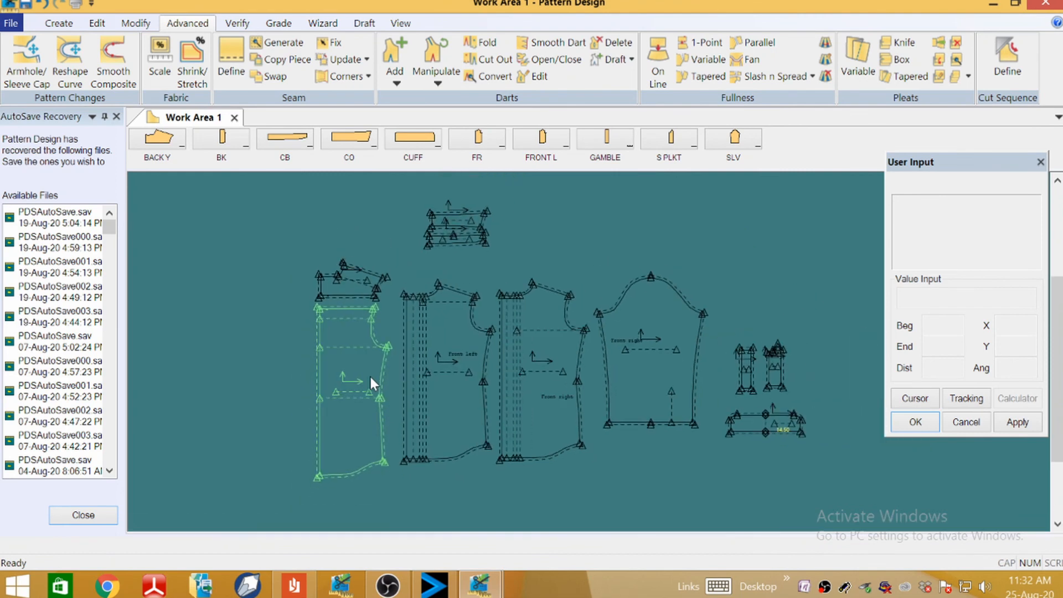
pyautogui.scroll(3, 385, 441)
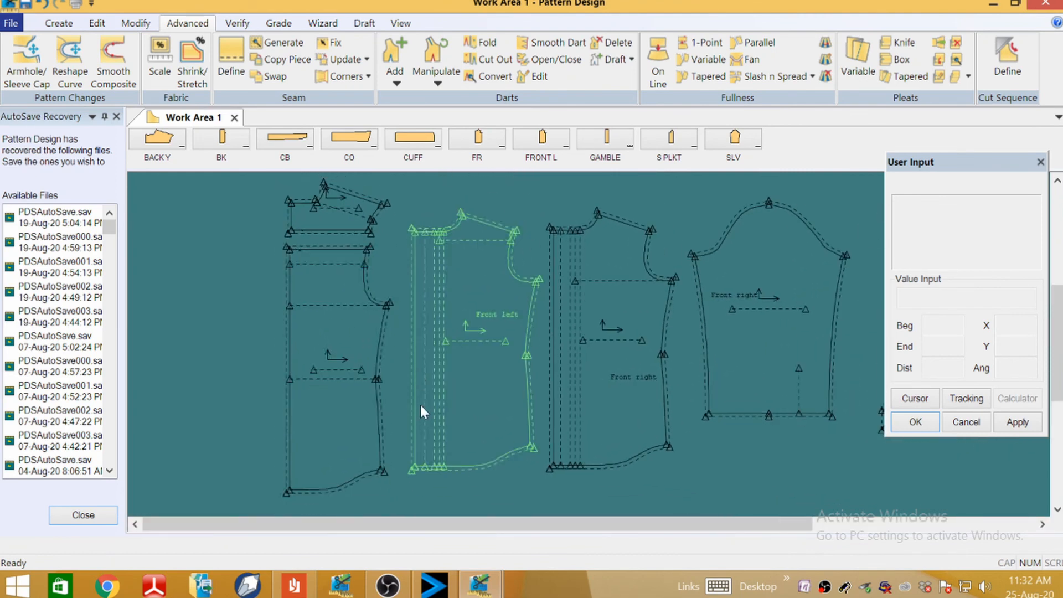
pyautogui.scroll(2, 381, 213)
pyautogui.scroll(-2, 381, 214)
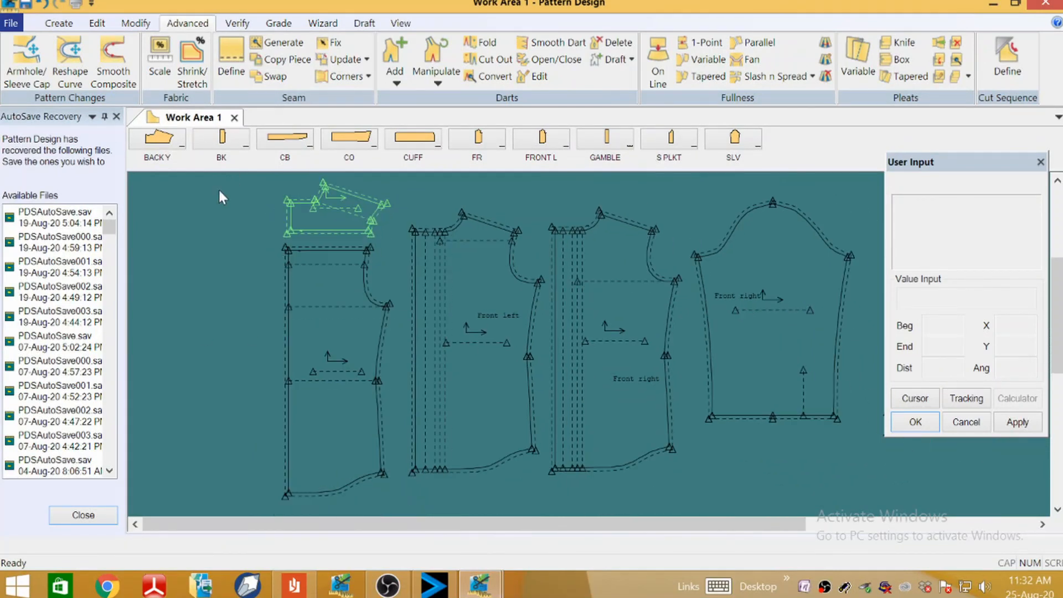
pyautogui.scroll(1, 374, 447)
pyautogui.scroll(-3, 361, 347)
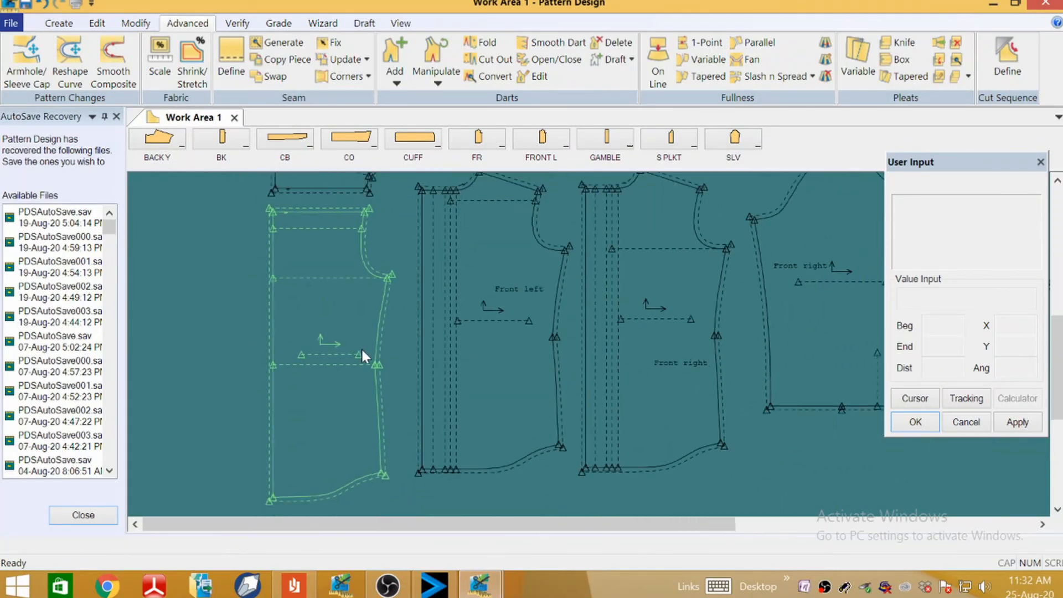
pyautogui.click(231, 59)
pyautogui.scroll(1, 385, 400)
pyautogui.scroll(1, 385, 400)
pyautogui.click(368, 308)
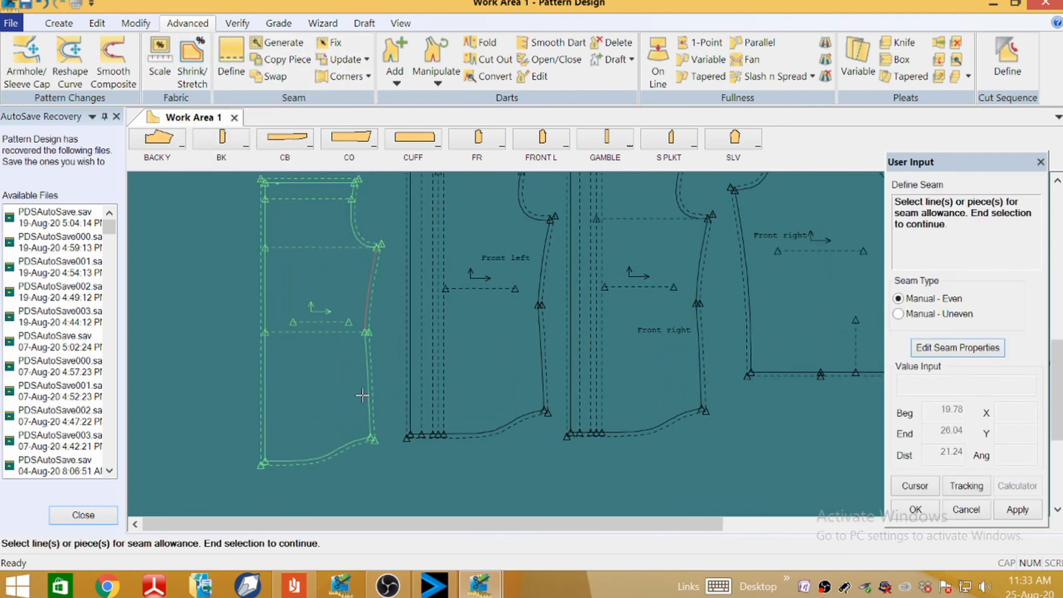
pyautogui.click(366, 365)
pyautogui.rightClick(376, 349)
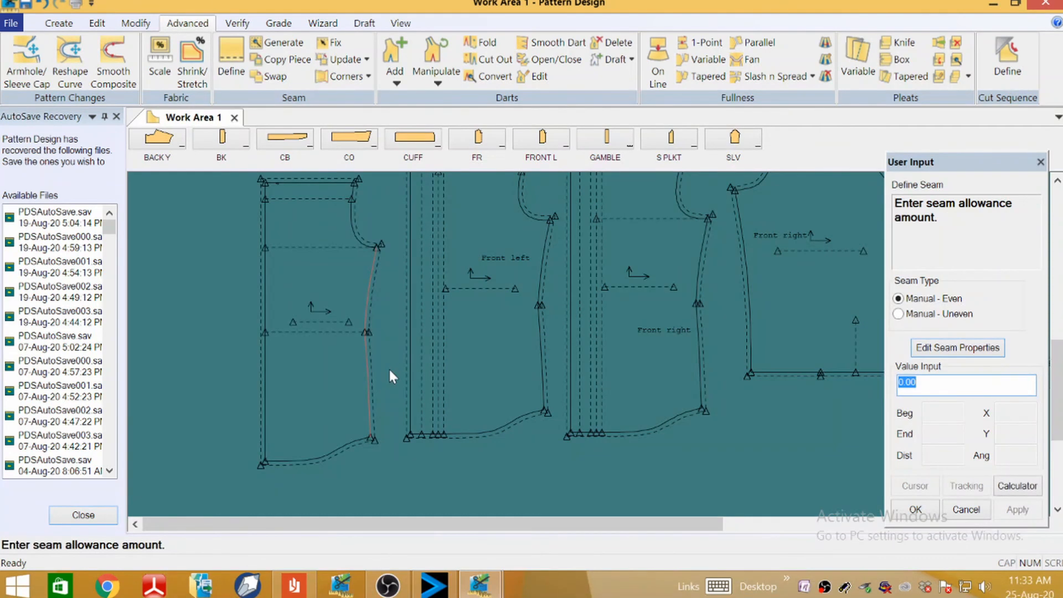
pyautogui.write('2')
pyautogui.press('Return')
# Step: Define an even seam allowance on the side seam lines of the front left and front right pieces
pyautogui.scroll(-1, 415, 363)
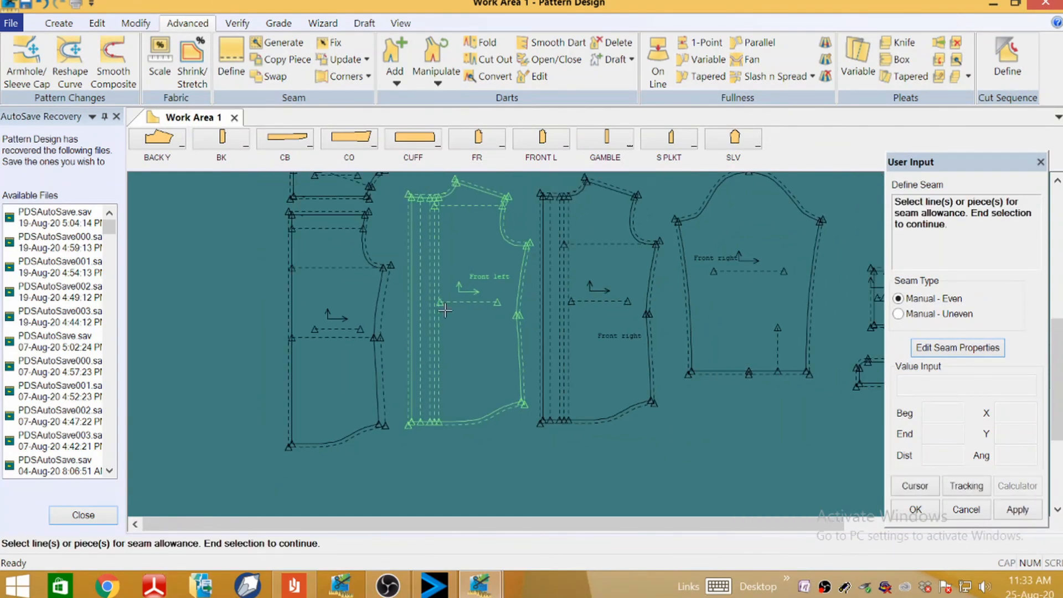
pyautogui.click(517, 351)
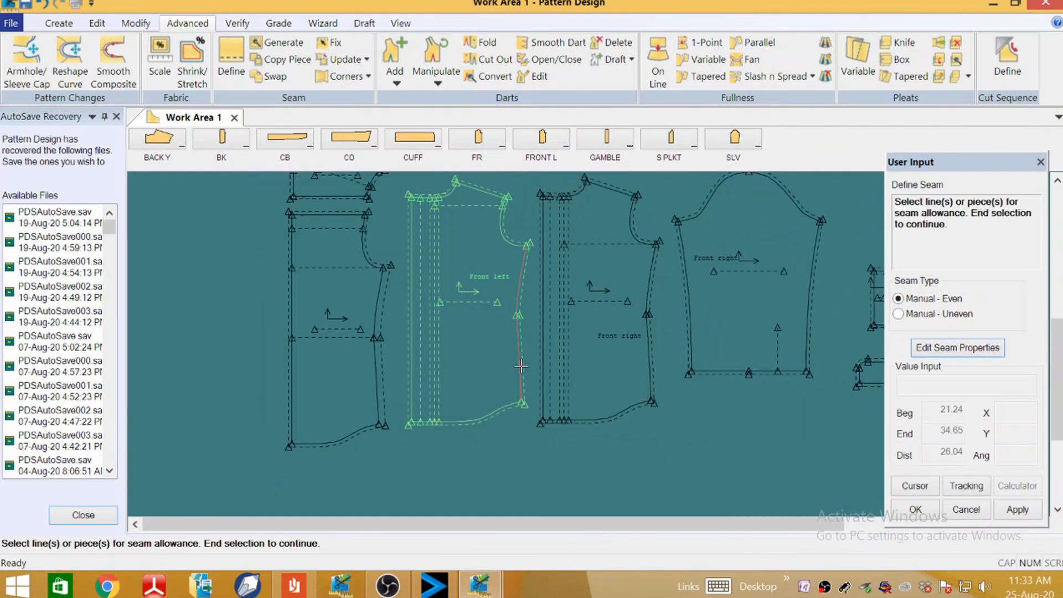
pyautogui.click(650, 364)
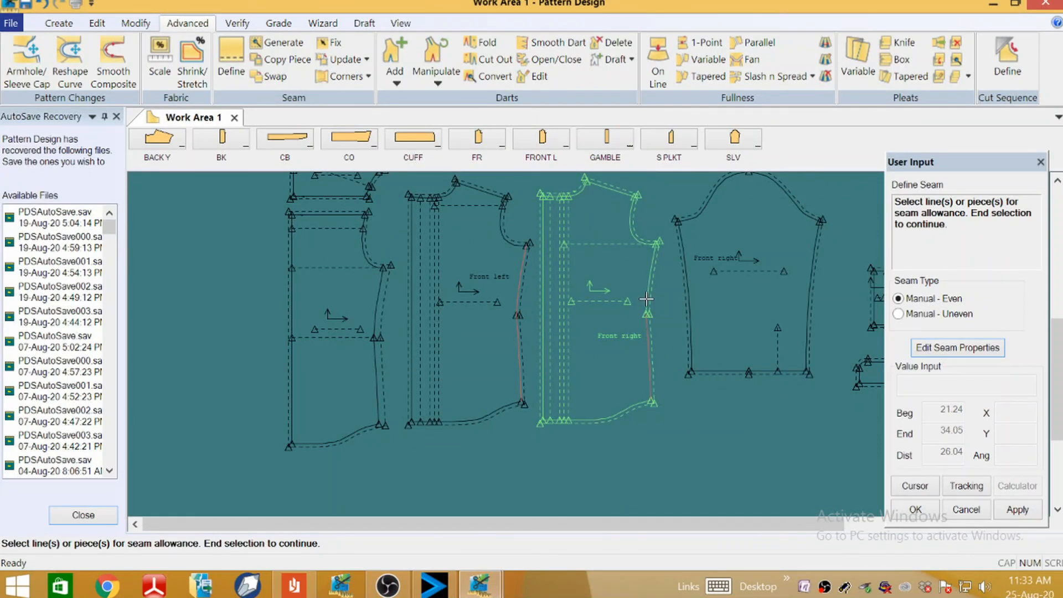
pyautogui.rightClick(663, 402)
pyautogui.click(663, 402)
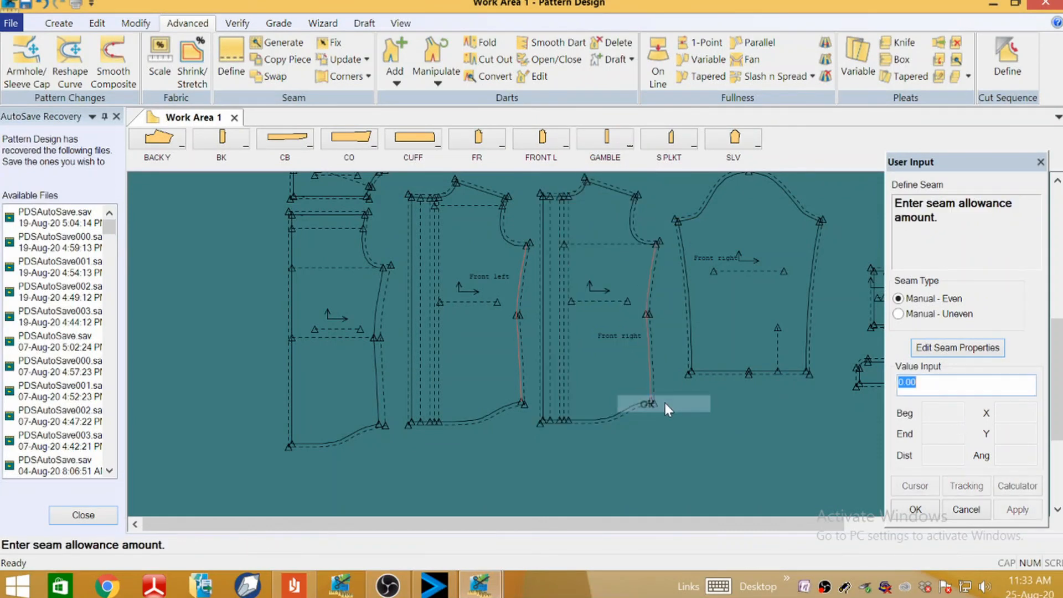
pyautogui.write('1')
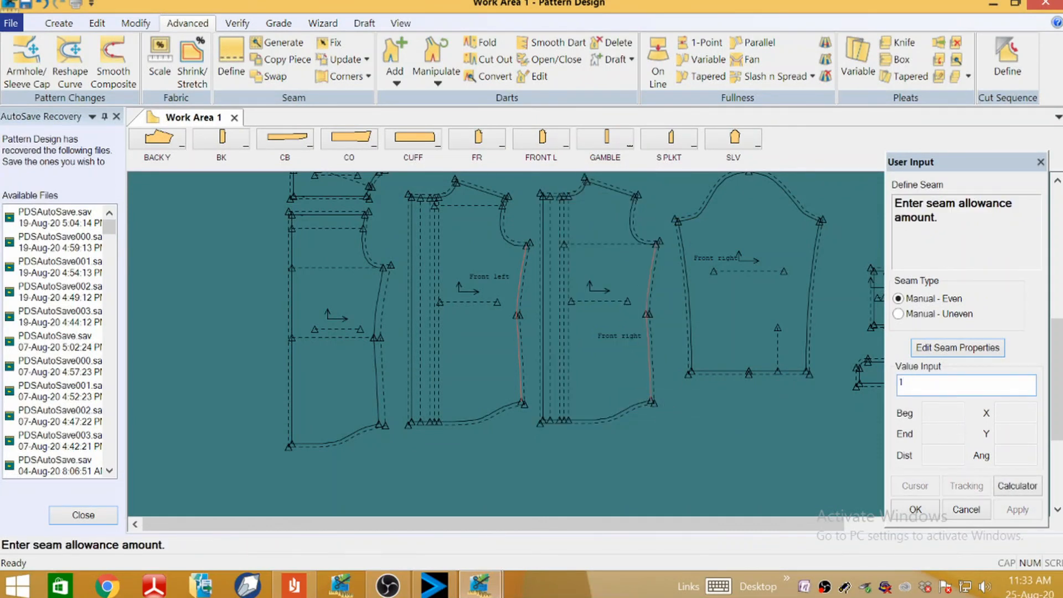
pyautogui.write('.0')
pyautogui.press('Return')
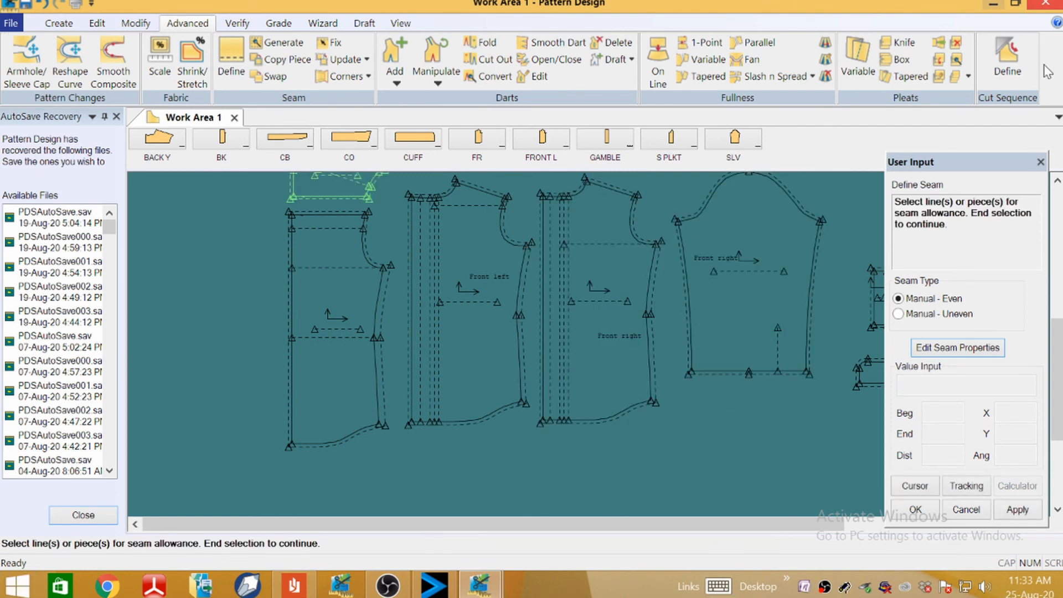
# Step: Define an even seam allowance of 1.5 on the sleeve's underarm seam line nearest the front right piece
pyautogui.click(689, 283)
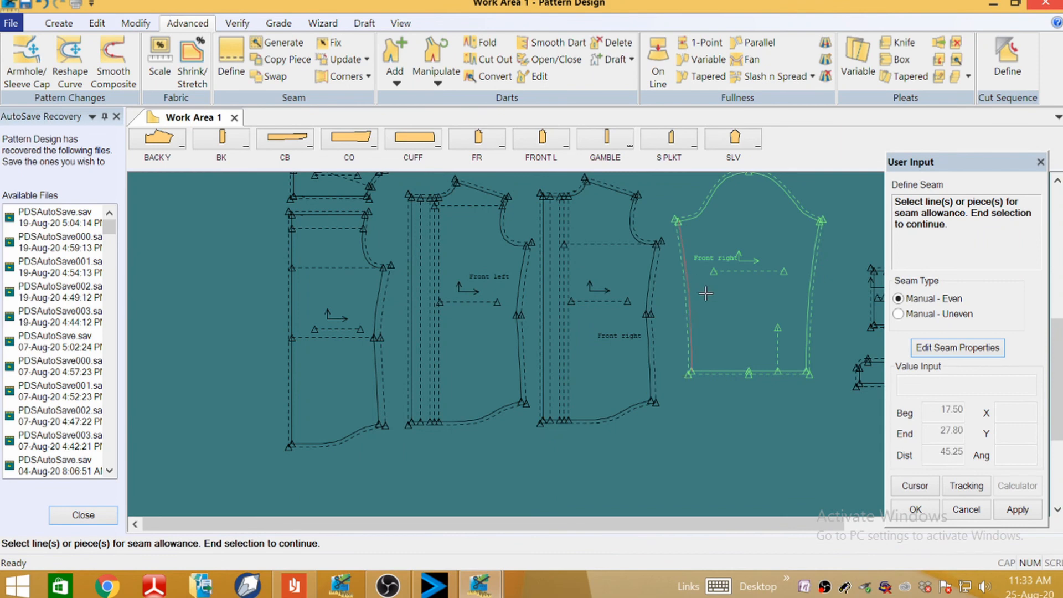
pyautogui.rightClick(706, 295)
pyautogui.click(711, 293)
pyautogui.write('1.5')
pyautogui.press('Return')
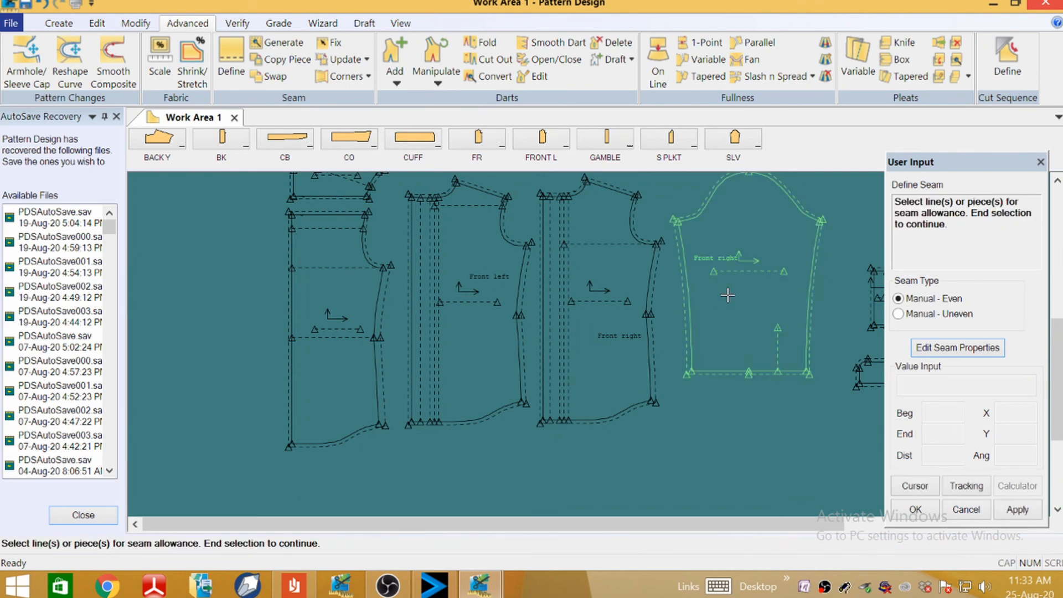
# Step: Define an even seam allowance on the sleeve's opposite underarm seam line and finish the seam definition
pyautogui.click(812, 282)
pyautogui.rightClick(755, 306)
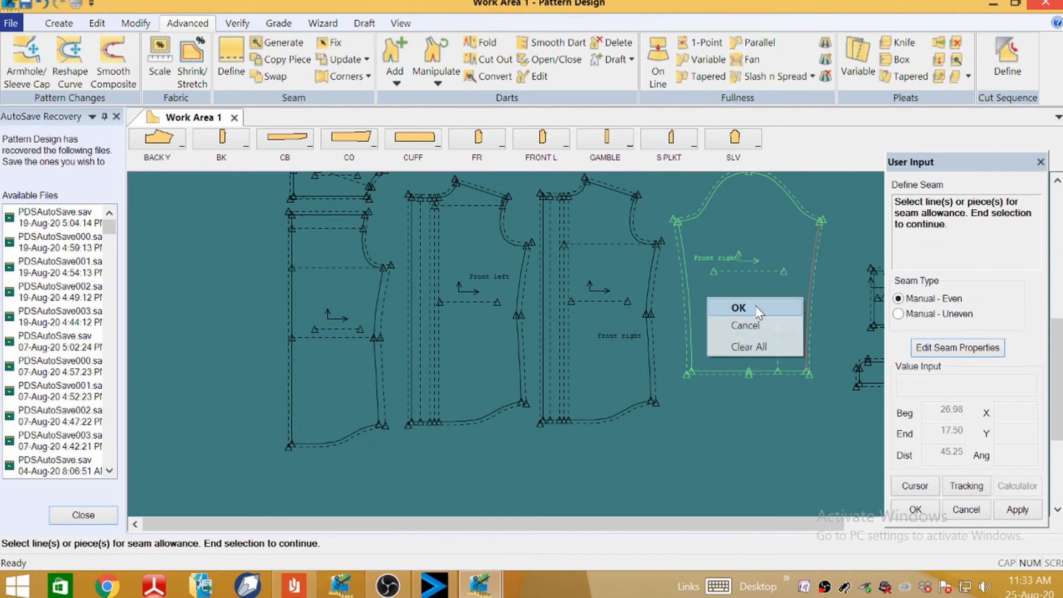
pyautogui.click(756, 306)
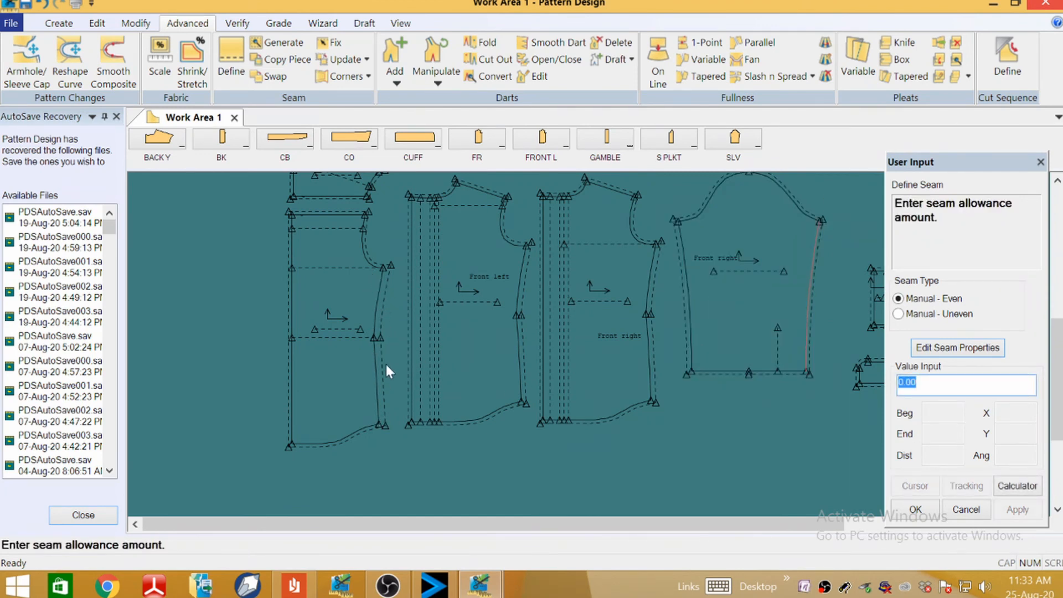
pyautogui.write('1')
pyautogui.press('Return')
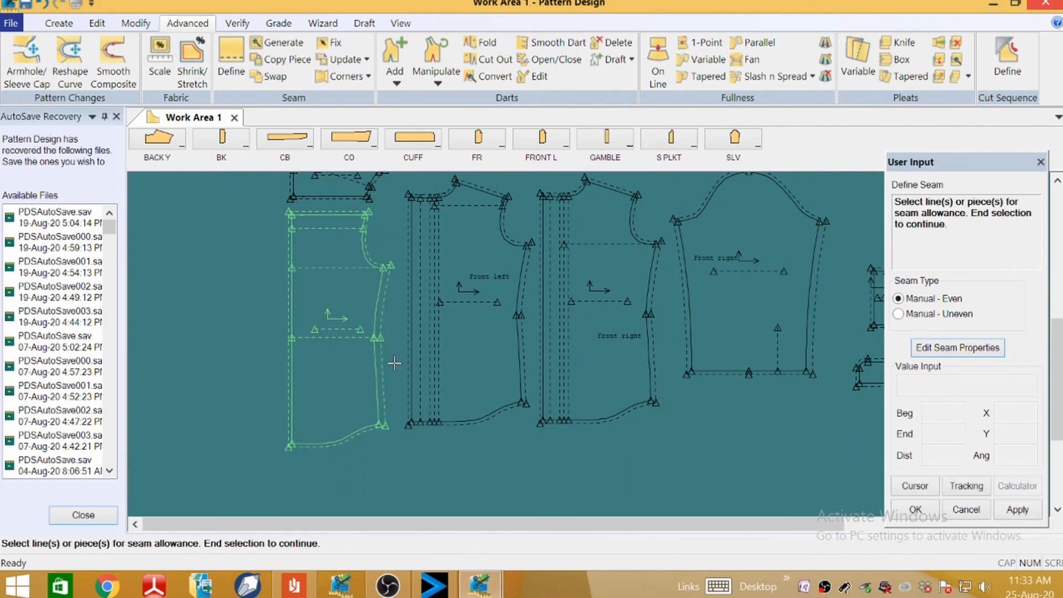
pyautogui.rightClick(582, 438)
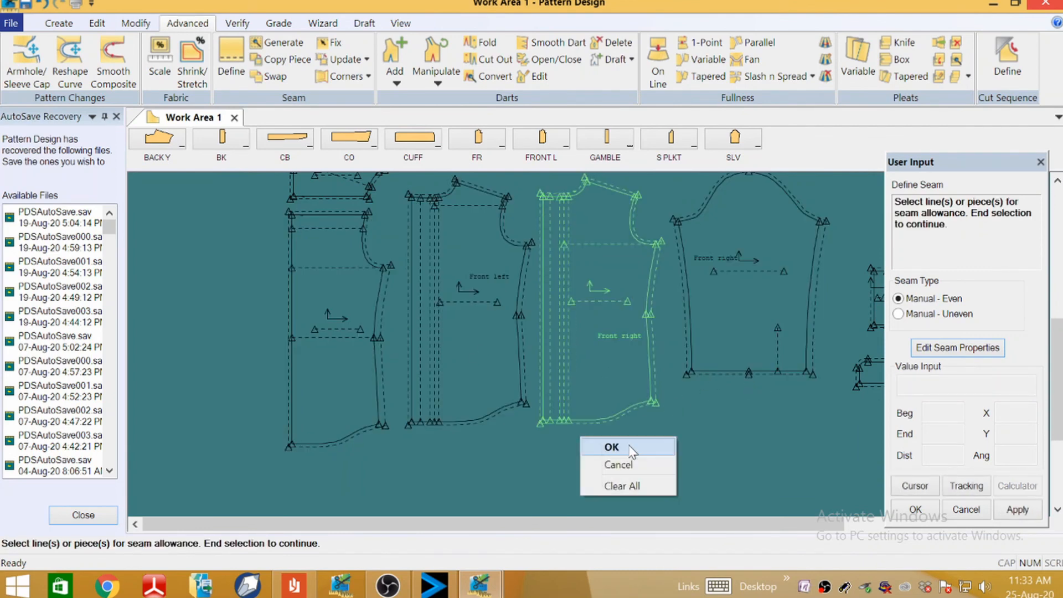
pyautogui.click(612, 447)
# Step: Define an even seam allowance of 0 on the centre-back lines of the back yoke and the back piece
pyautogui.scroll(-3, 435, 371)
pyautogui.scroll(3, 437, 264)
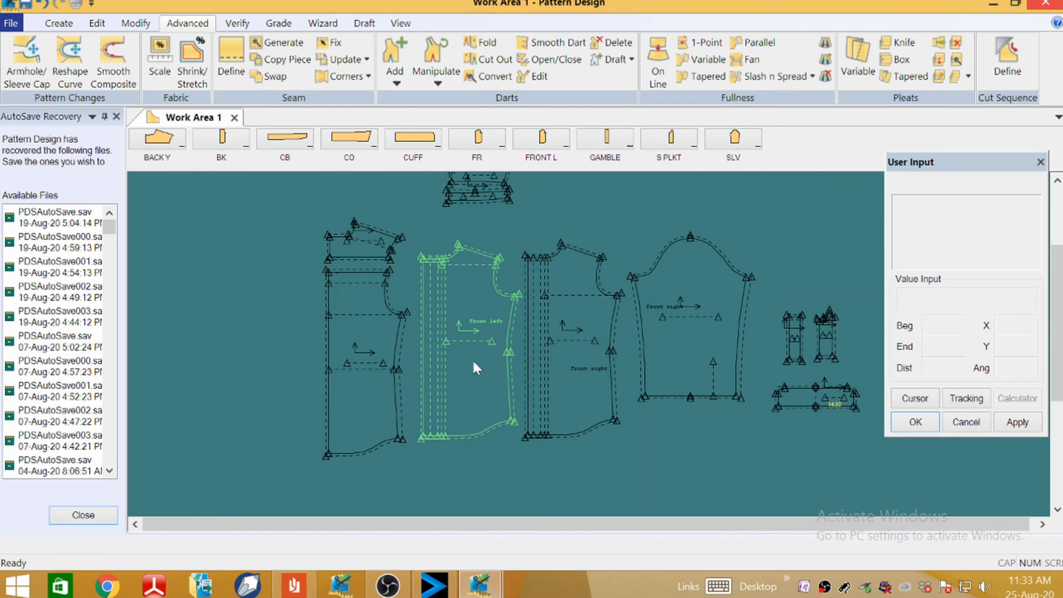
pyautogui.scroll(2, 317, 291)
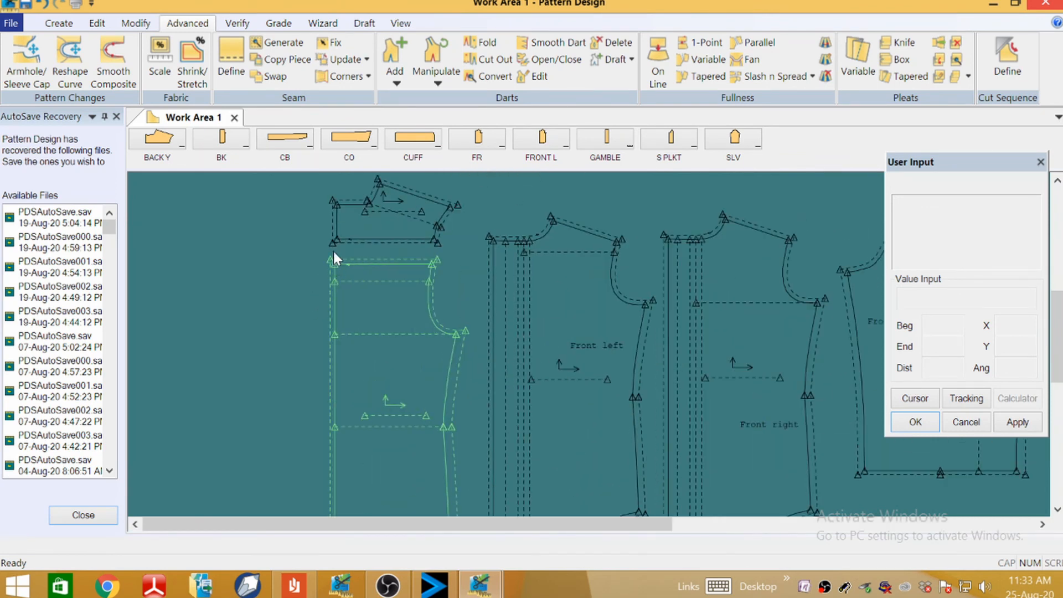
pyautogui.click(231, 58)
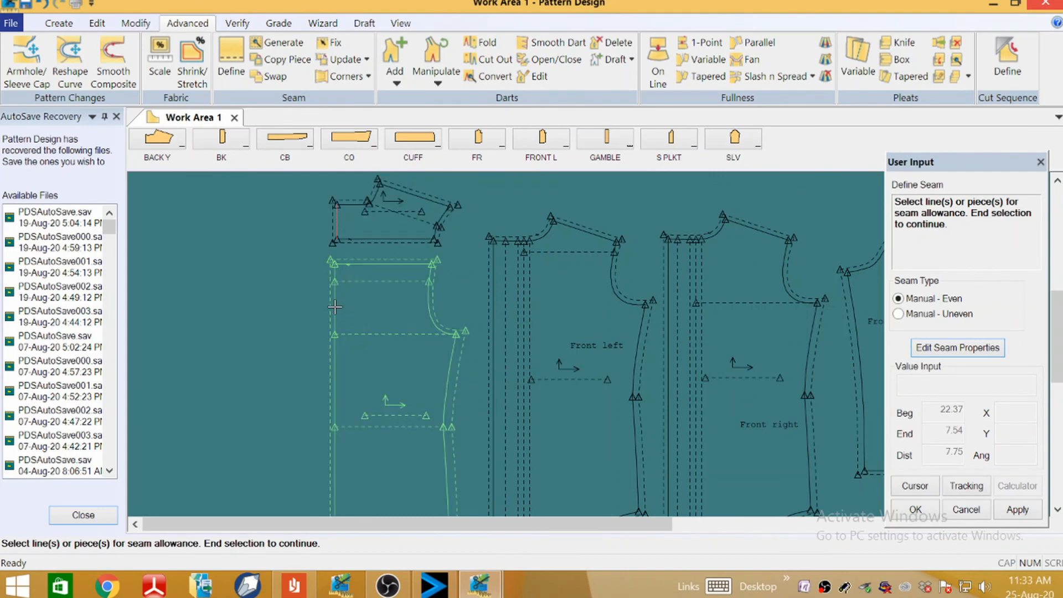
pyautogui.scroll(-2, 388, 233)
pyautogui.rightClick(314, 302)
pyautogui.click(313, 302)
pyautogui.rightClick(311, 301)
pyautogui.click(312, 304)
pyautogui.scroll(-2, 312, 304)
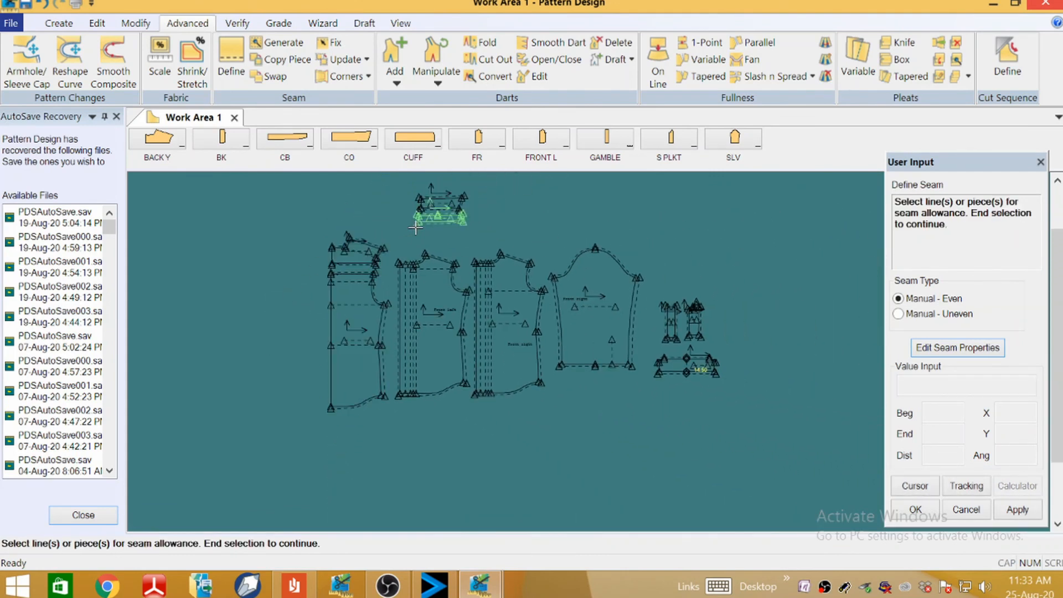
pyautogui.scroll(2, 657, 291)
pyautogui.scroll(2, 399, 194)
pyautogui.scroll(3, 407, 199)
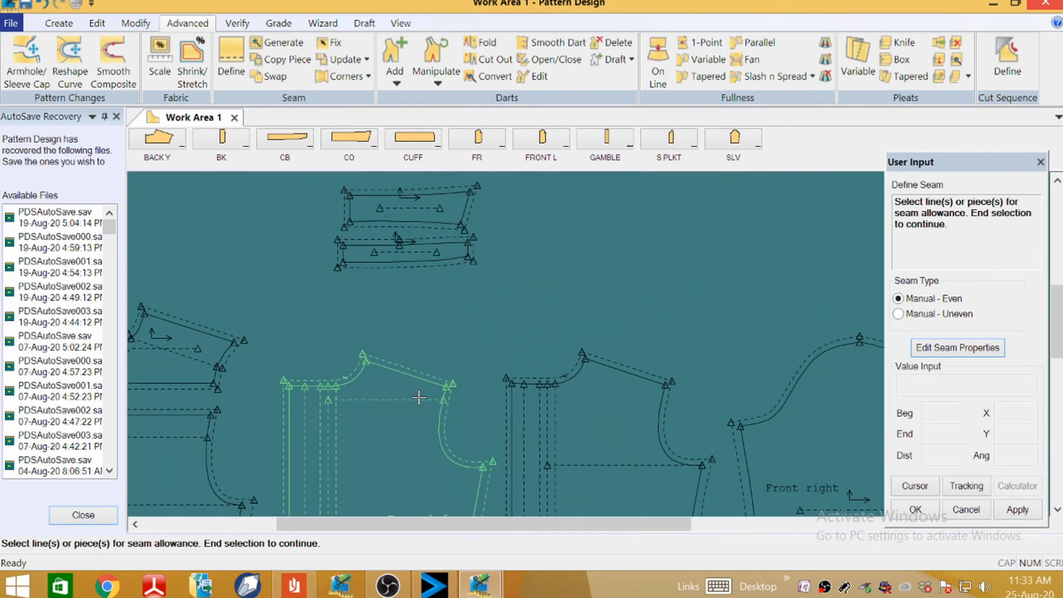
pyautogui.scroll(-4, 419, 225)
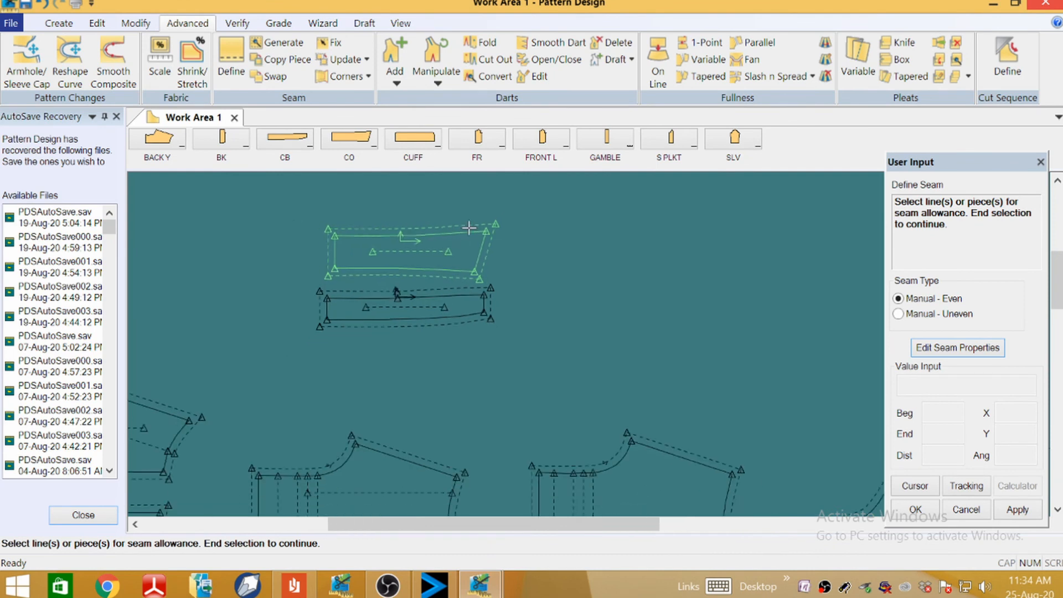
pyautogui.scroll(-1, 479, 224)
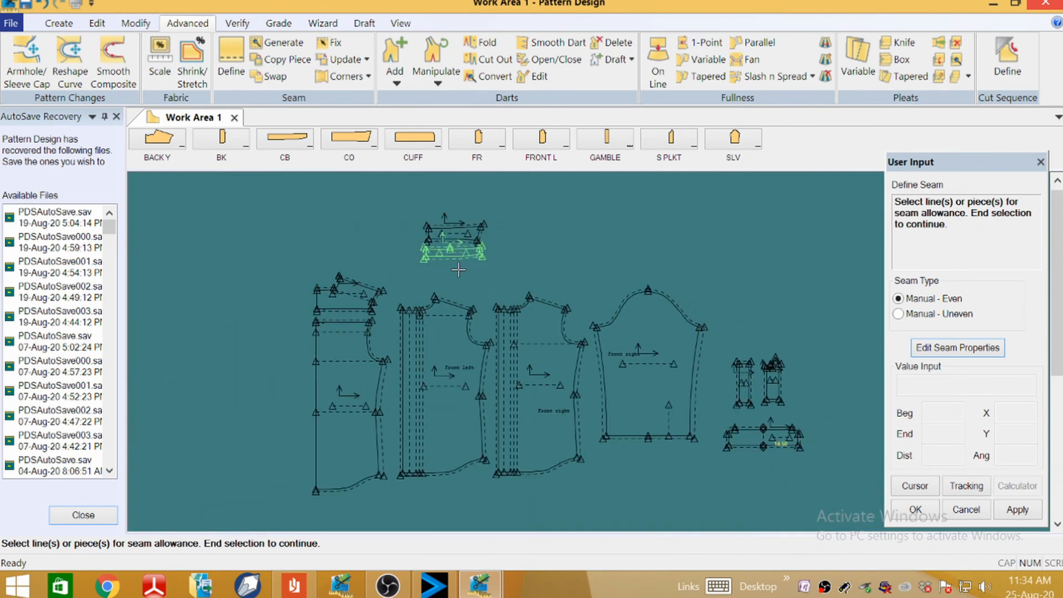